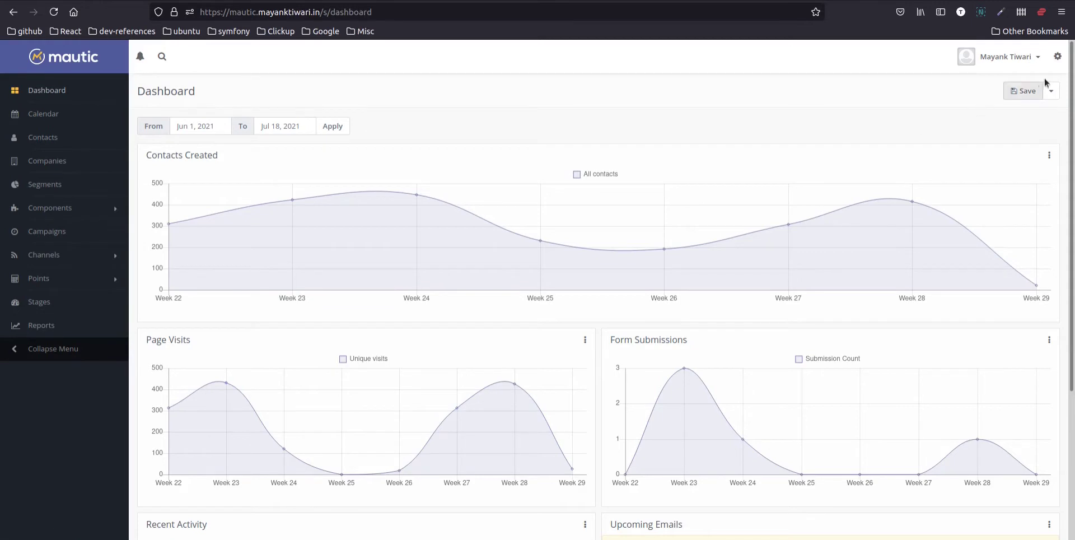
pyautogui.click(1058, 56)
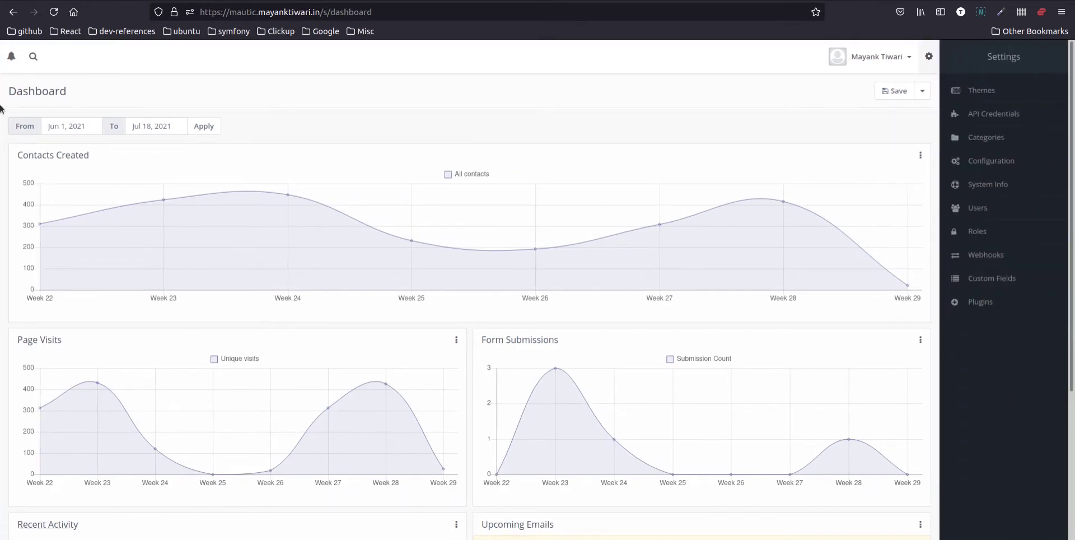
pyautogui.click(926, 63)
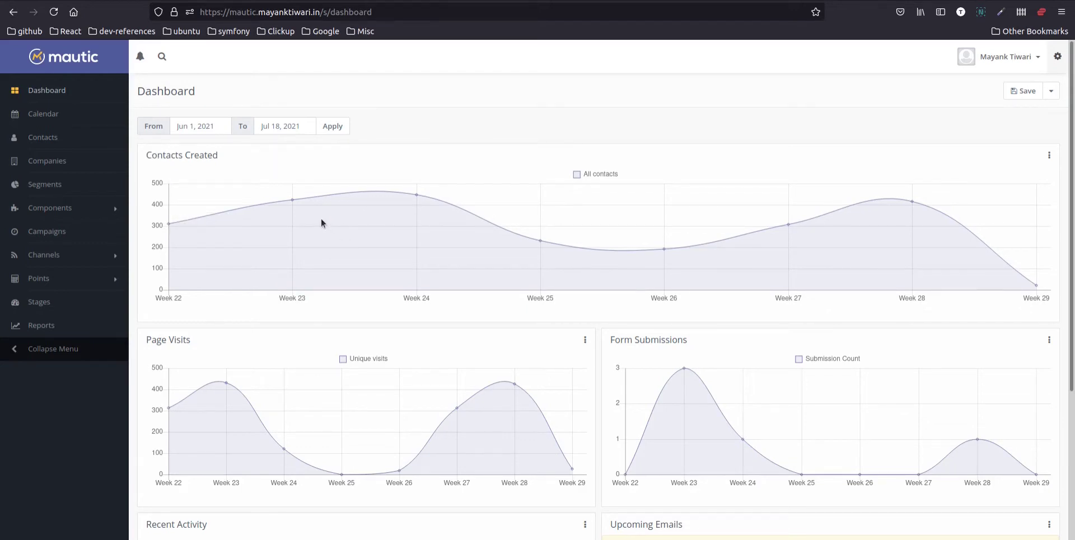
pyautogui.rightClick(358, 196)
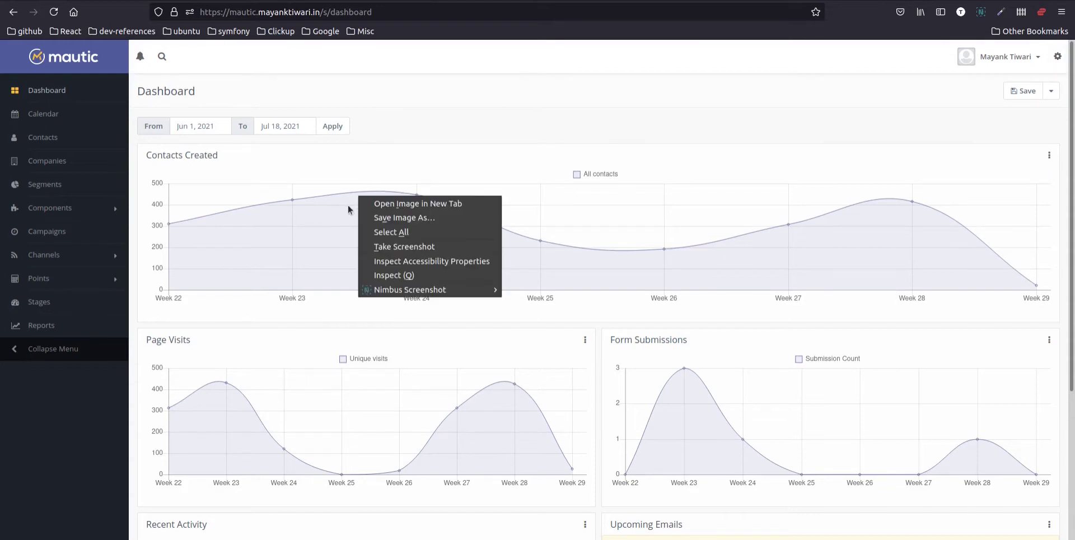
pyautogui.click(425, 167)
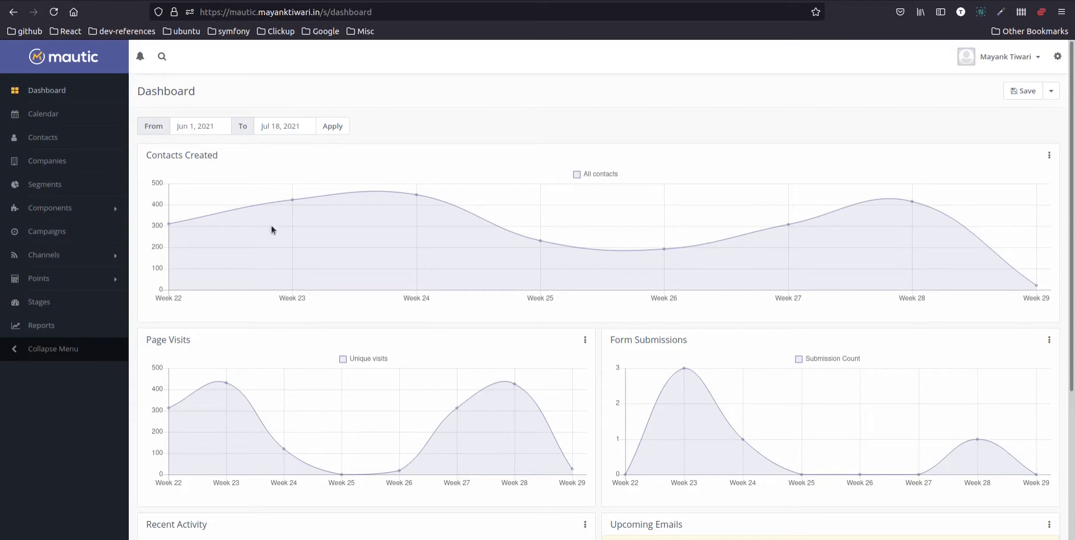
# Look through all the dashboard widgets and view the options of the Contacts Created widget
pyautogui.scroll(-3, 892, 237)
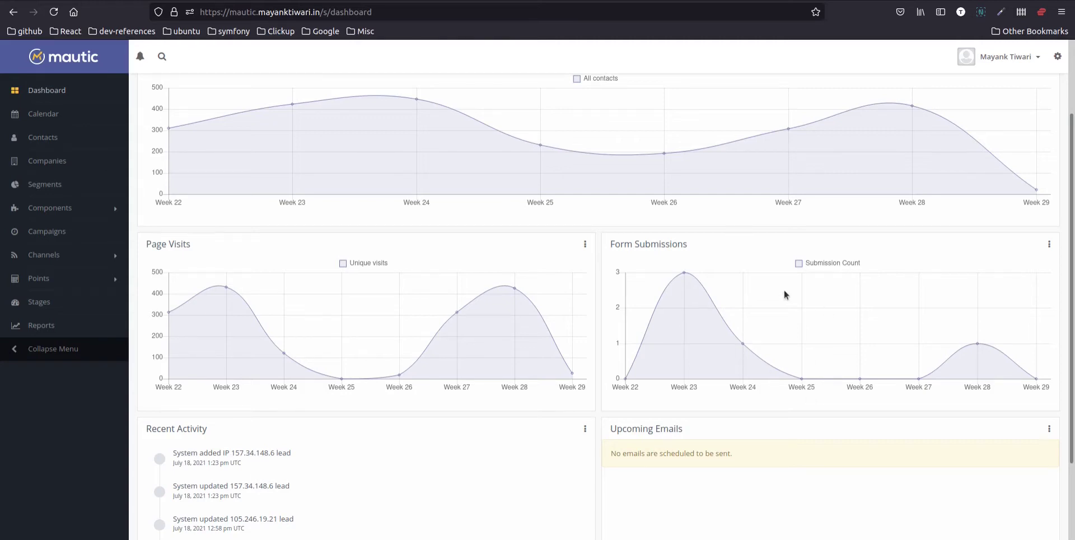
pyautogui.scroll(-3, 784, 290)
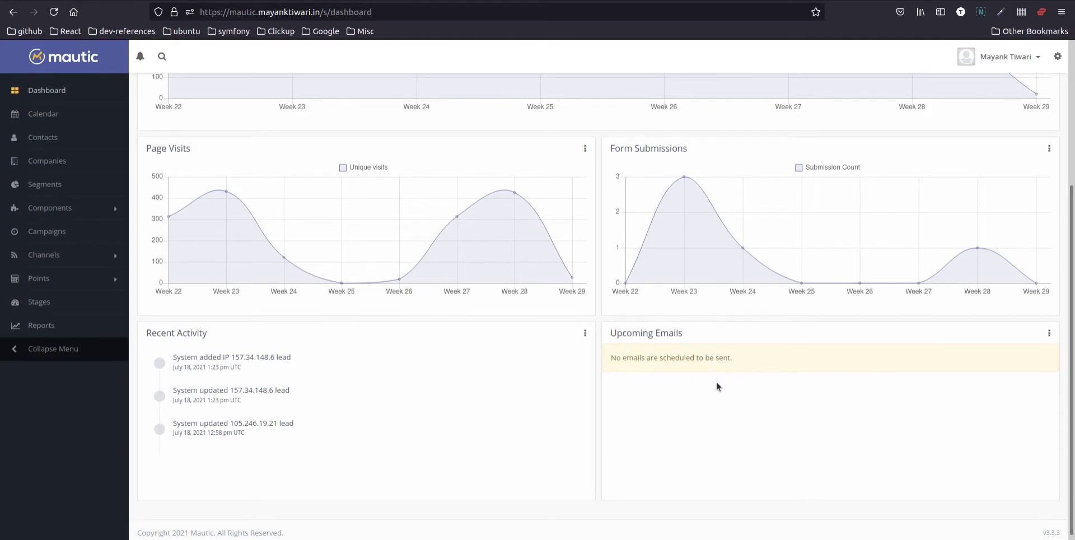
pyautogui.scroll(3, 907, 392)
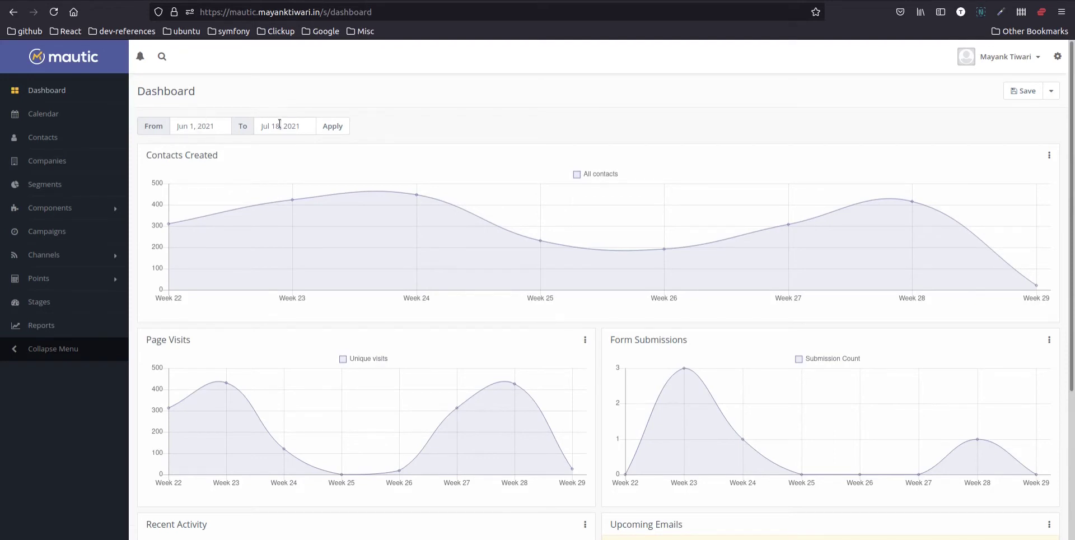
pyautogui.click(1051, 157)
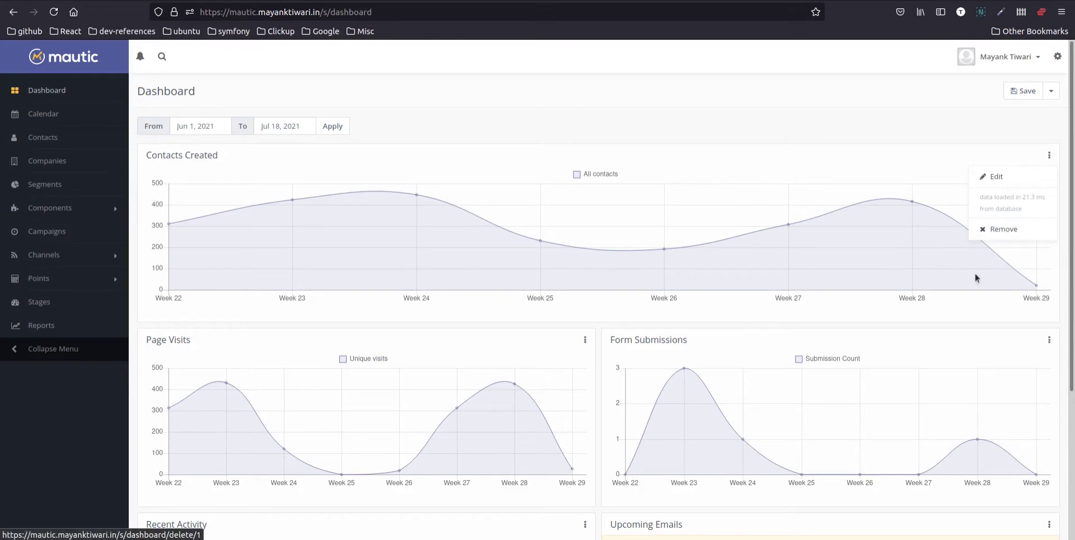
pyautogui.scroll(-5, 641, 307)
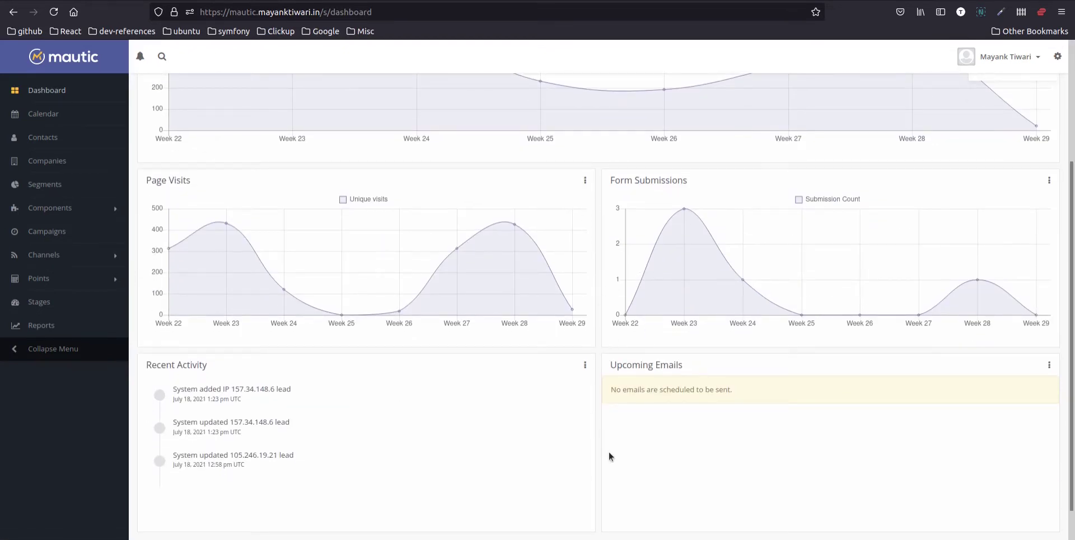
pyautogui.scroll(5, 647, 468)
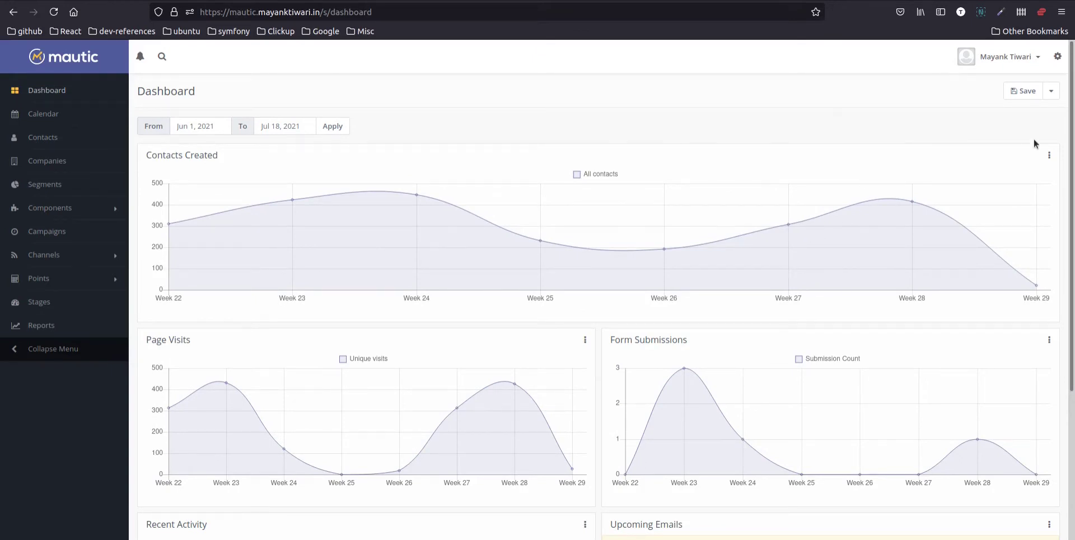
# View the dashboard's export, add widget and import options, and show and hide the settings list
pyautogui.click(1052, 91)
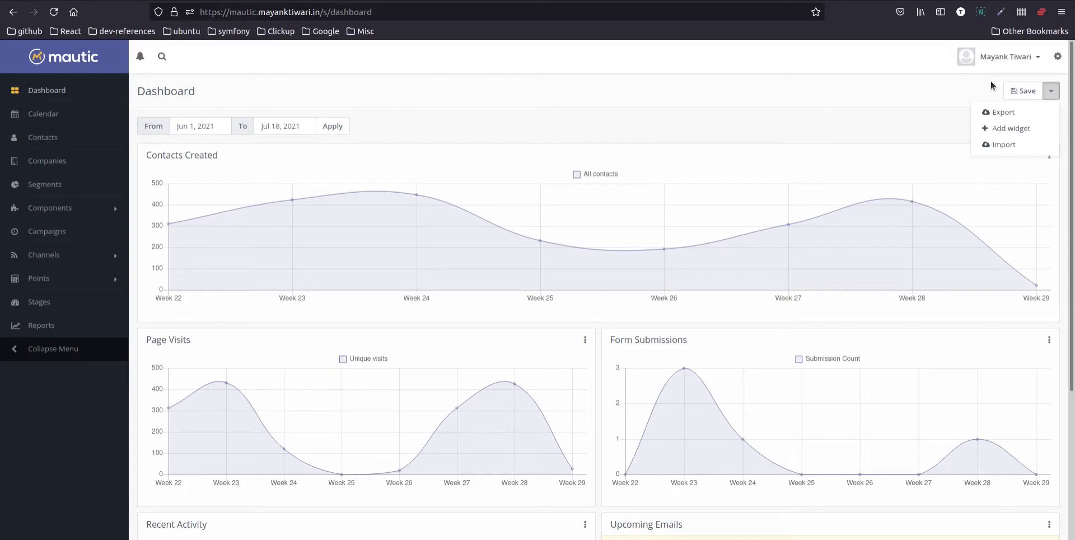
pyautogui.click(800, 78)
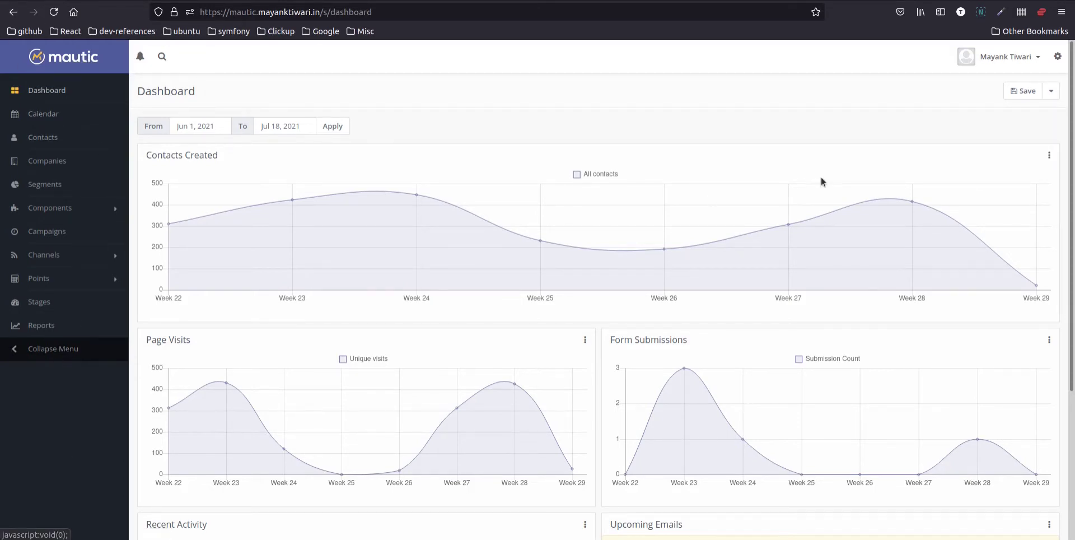
pyautogui.click(1058, 57)
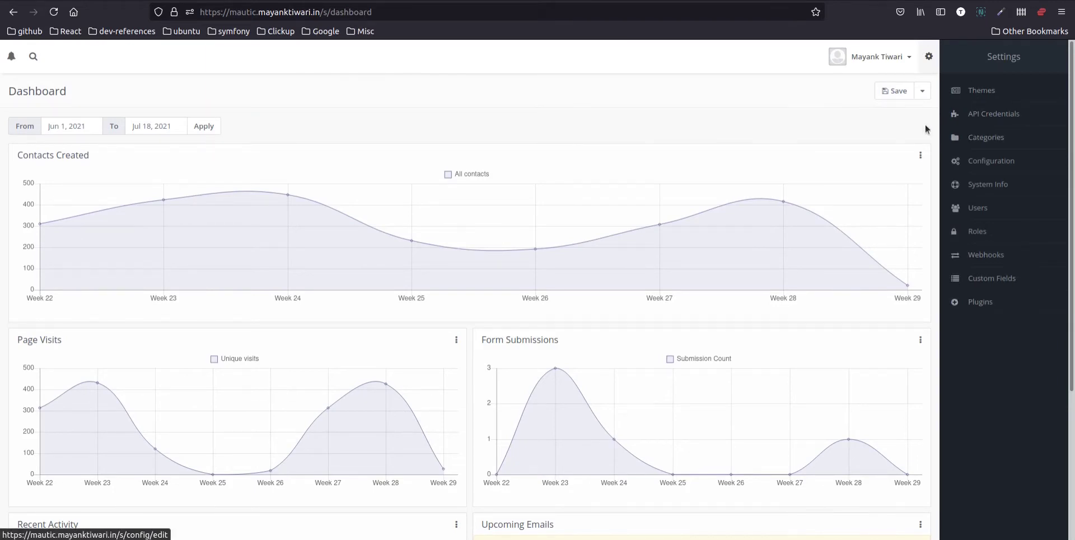
pyautogui.click(929, 57)
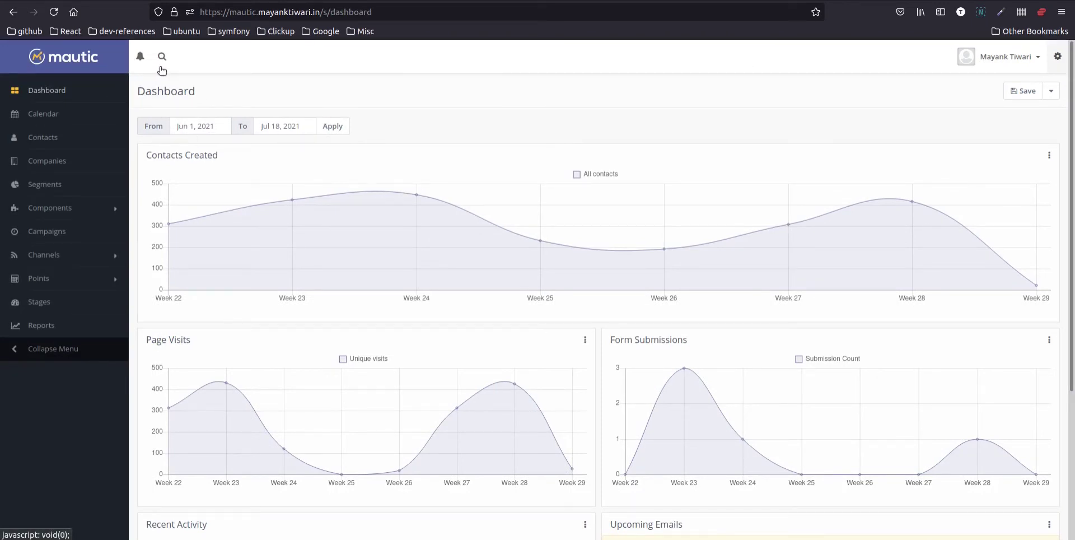
# View the notifications, the global search field and the account options from the dashboard
pyautogui.click(140, 60)
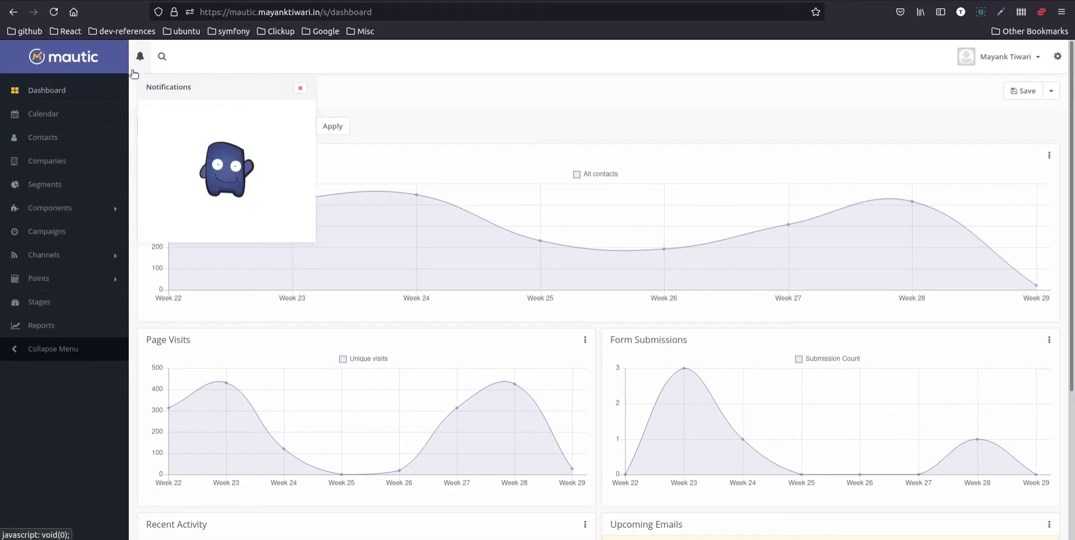
pyautogui.click(162, 59)
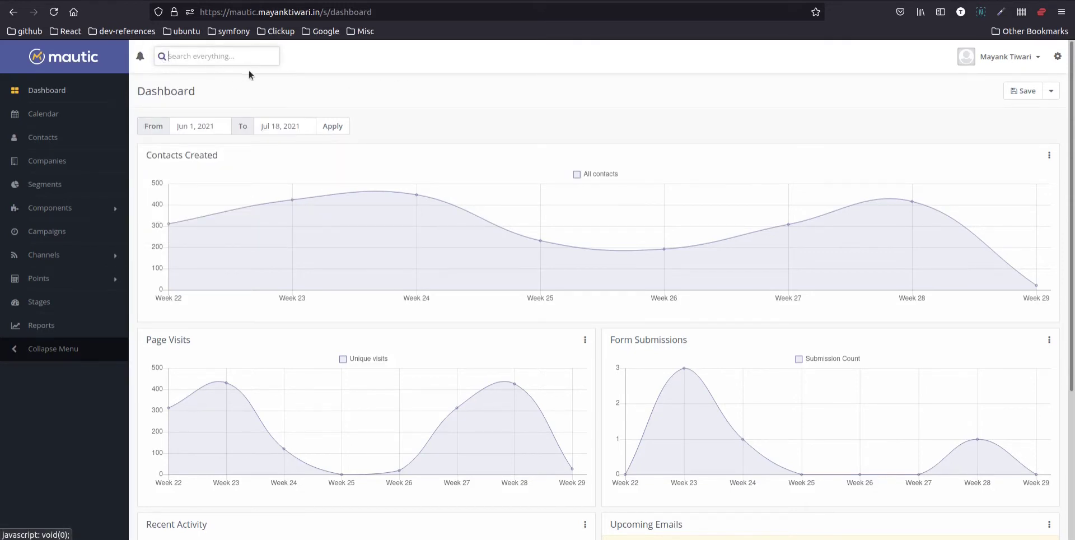
pyautogui.click(1039, 57)
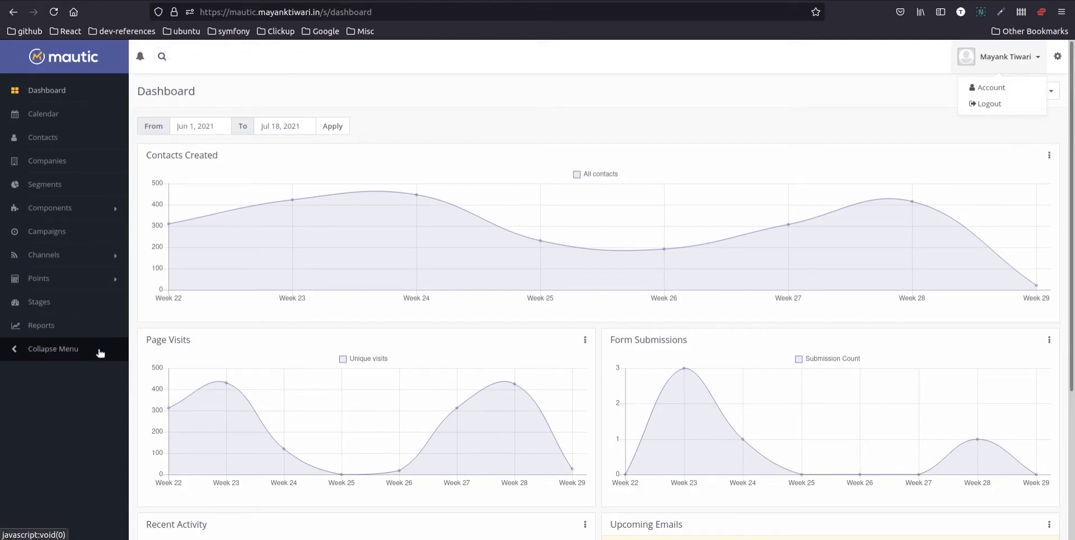
pyautogui.click(45, 352)
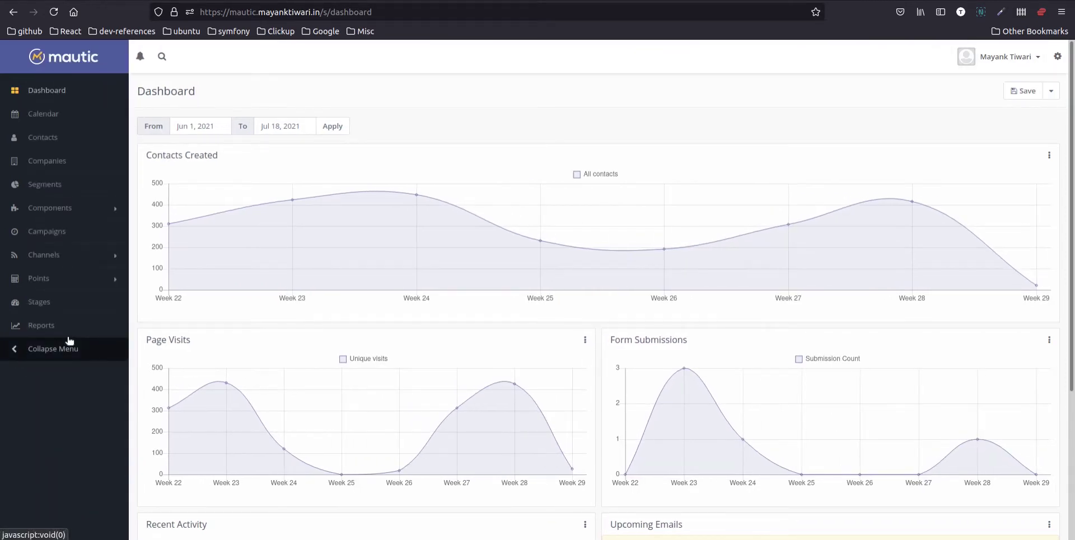
pyautogui.rightClick(125, 303)
pyautogui.click(505, 133)
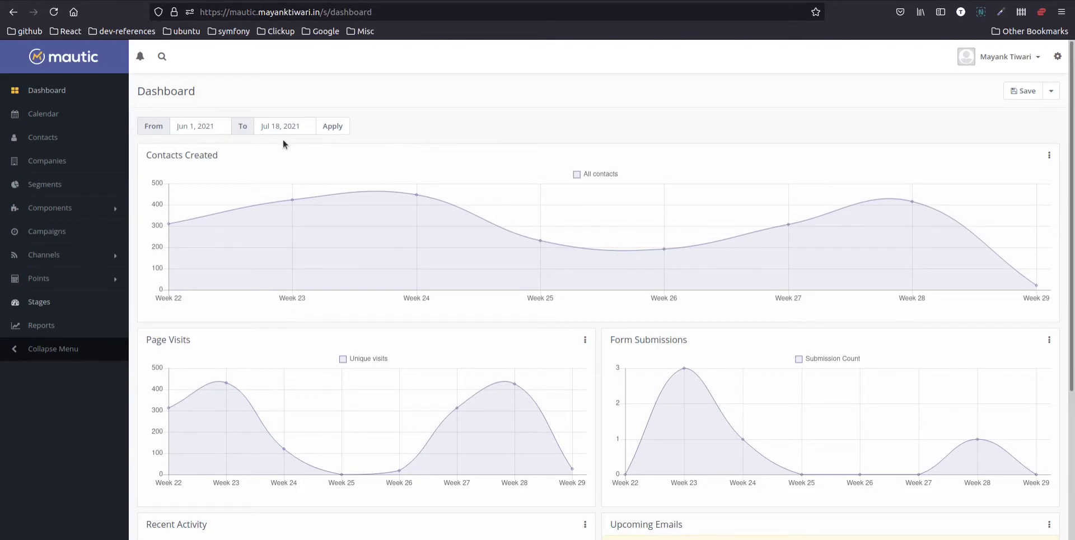
# View the Calendar page, open the Contacts list and expand the Channels and Components submenus
pyautogui.click(31, 113)
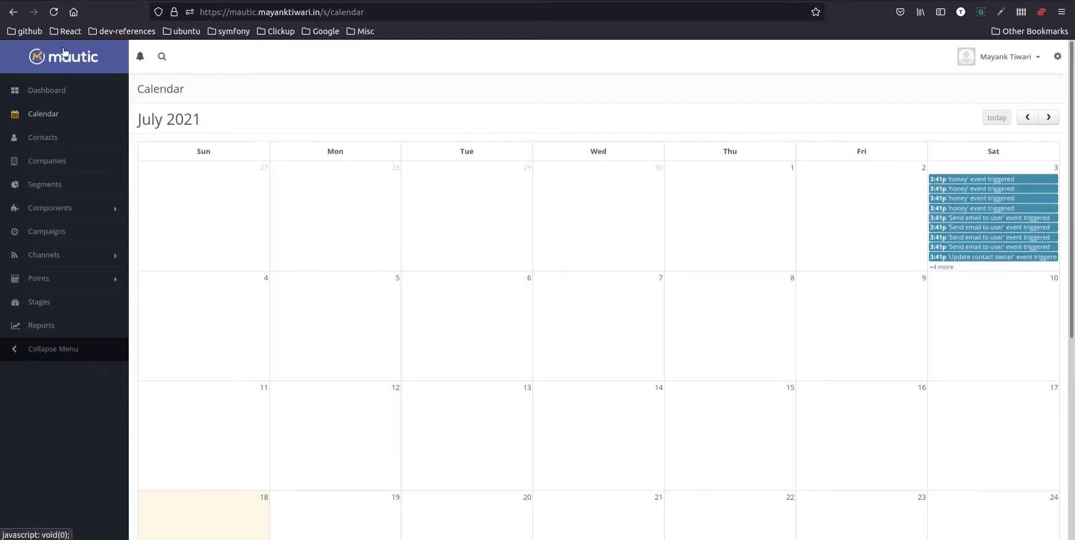
pyautogui.click(37, 140)
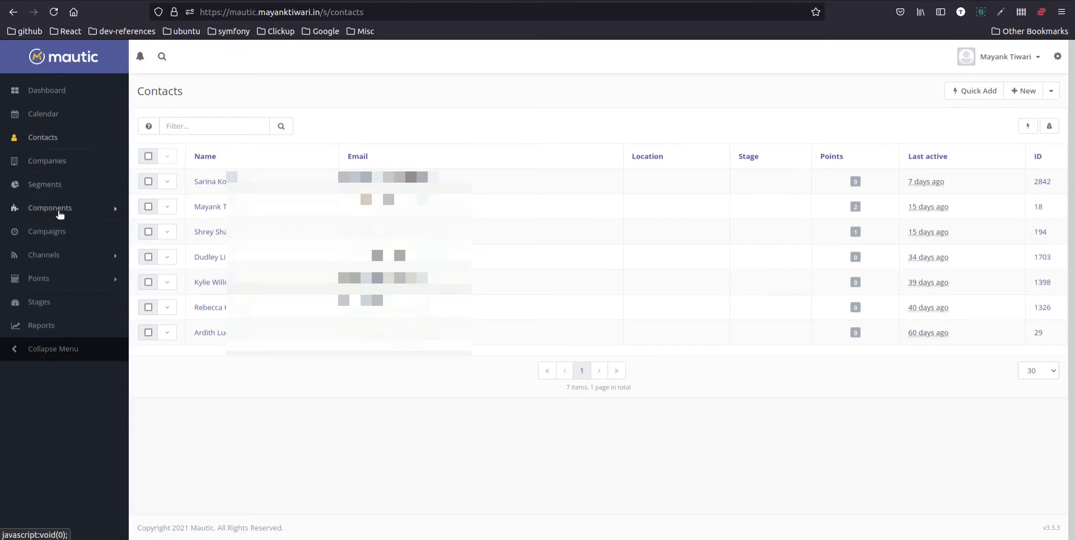
pyautogui.click(64, 253)
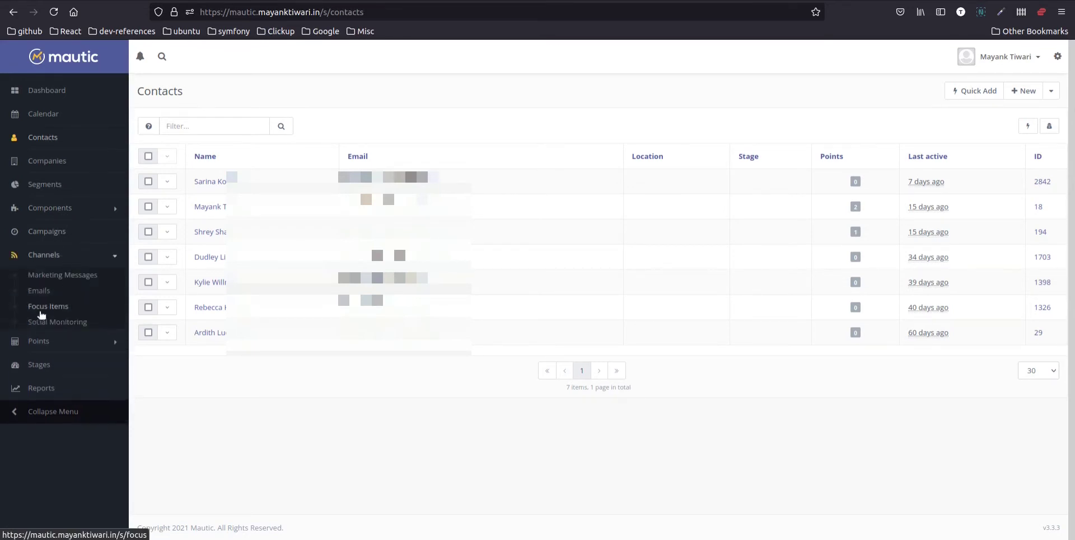
pyautogui.click(108, 209)
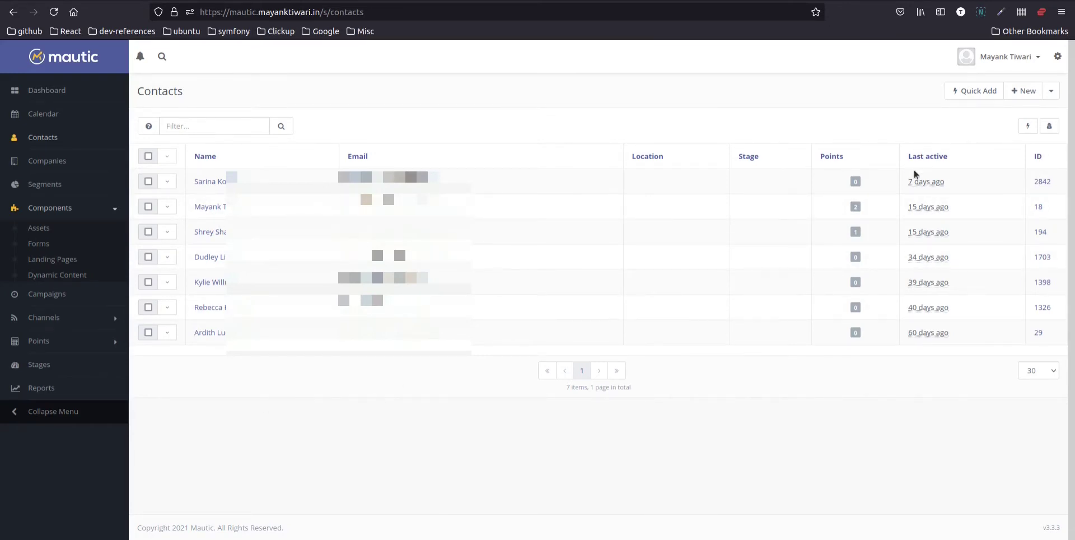
# Open the Quick Add form for contacts to view its fields and close it without saving
pyautogui.moveTo(927, 171)
pyautogui.click(973, 92)
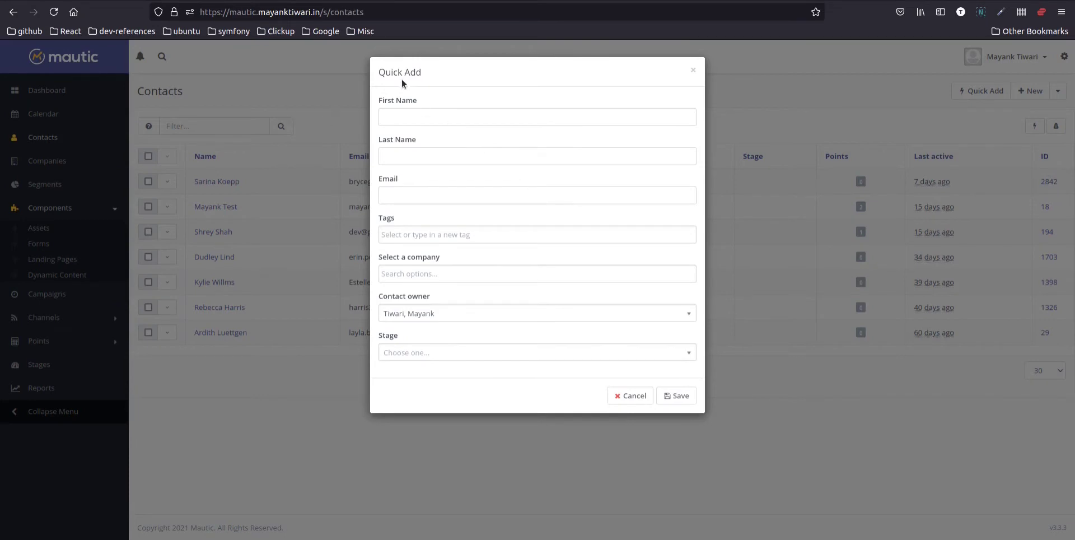
pyautogui.click(639, 397)
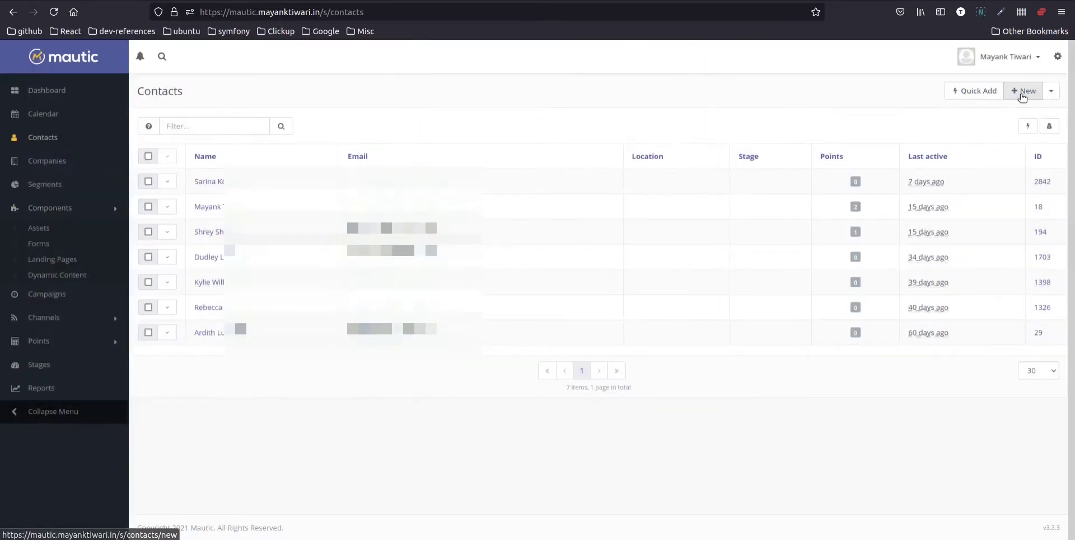
# Review all the fields of the full New Contact form and leave it without saving
pyautogui.click(1025, 92)
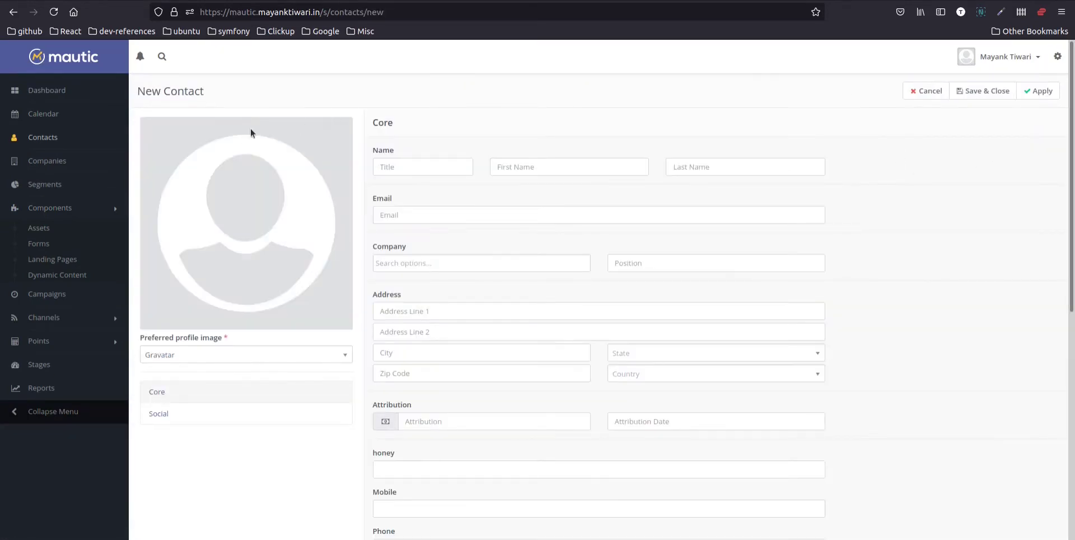
pyautogui.scroll(-3, 663, 353)
pyautogui.scroll(-3, 644, 354)
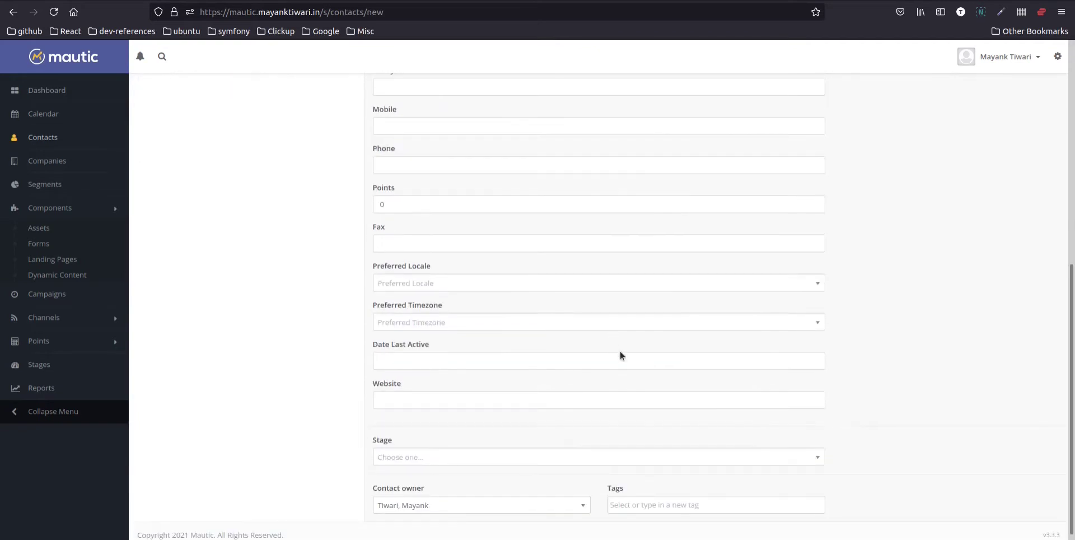
pyautogui.scroll(6, 566, 410)
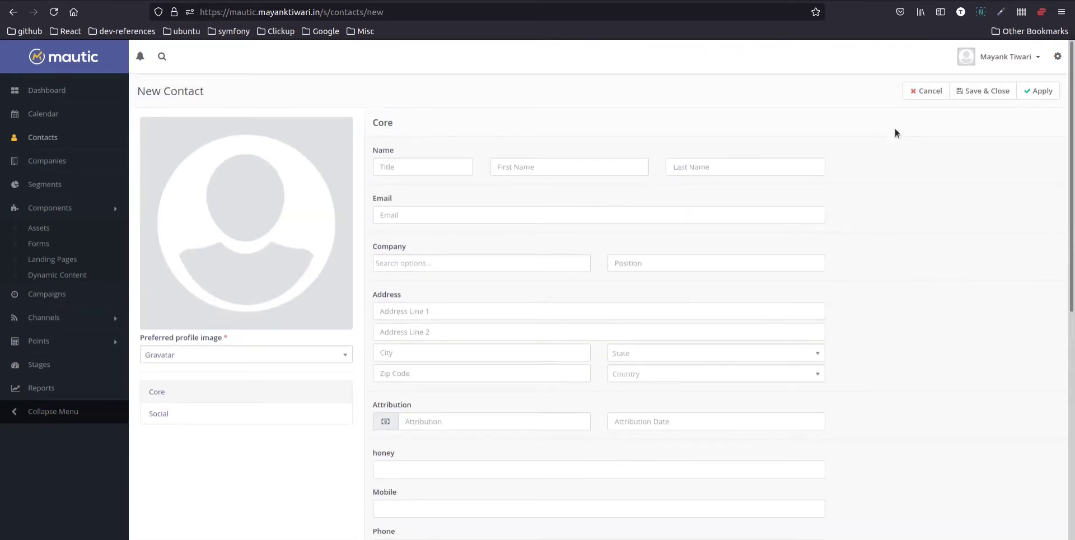
pyautogui.click(926, 92)
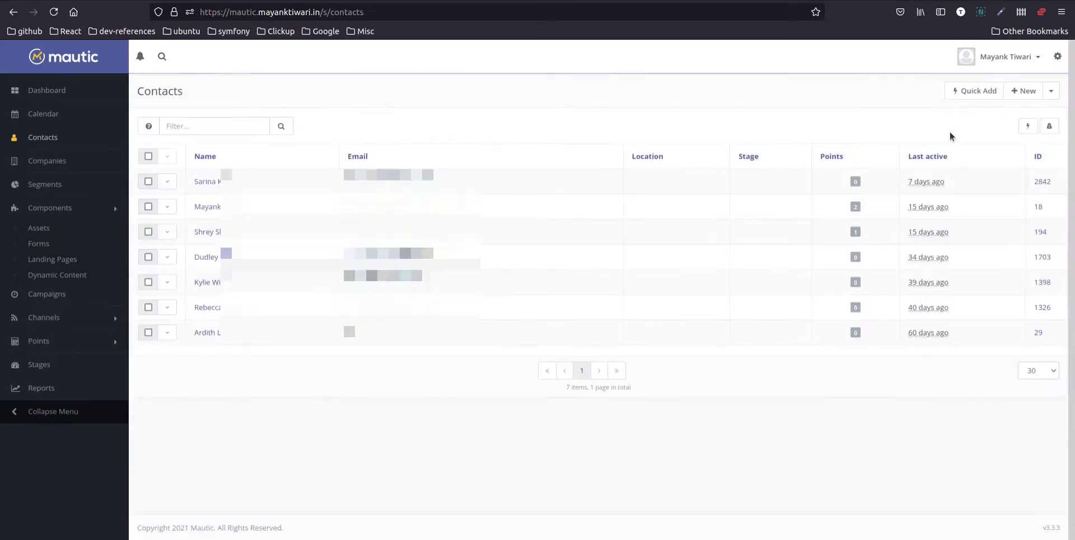
# Upload Contacts_Export_210621_utf.csv from Downloads for a contact import, and cancel at the column matching stage
pyautogui.click(1053, 94)
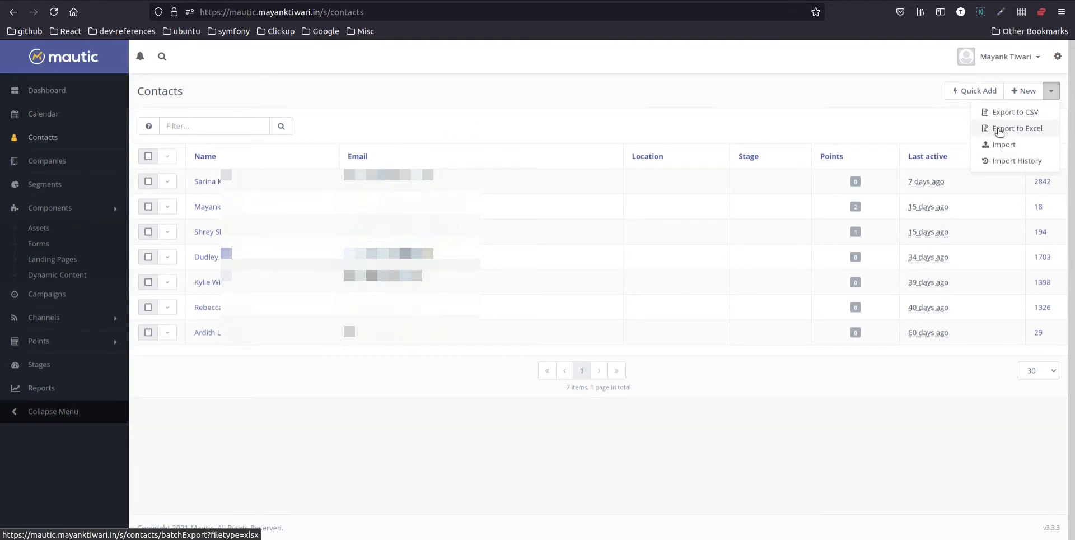
pyautogui.click(1006, 145)
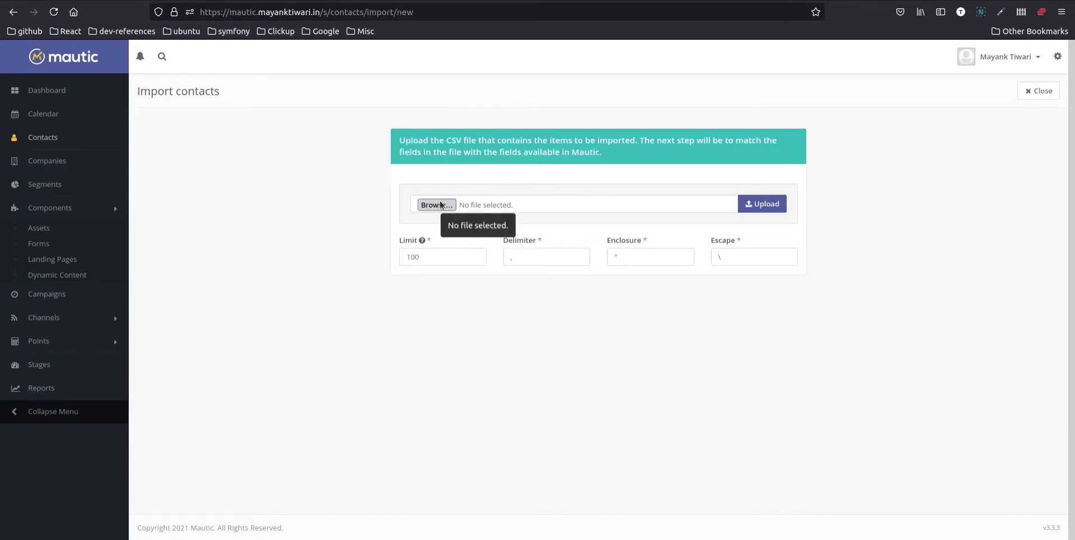
pyautogui.click(437, 205)
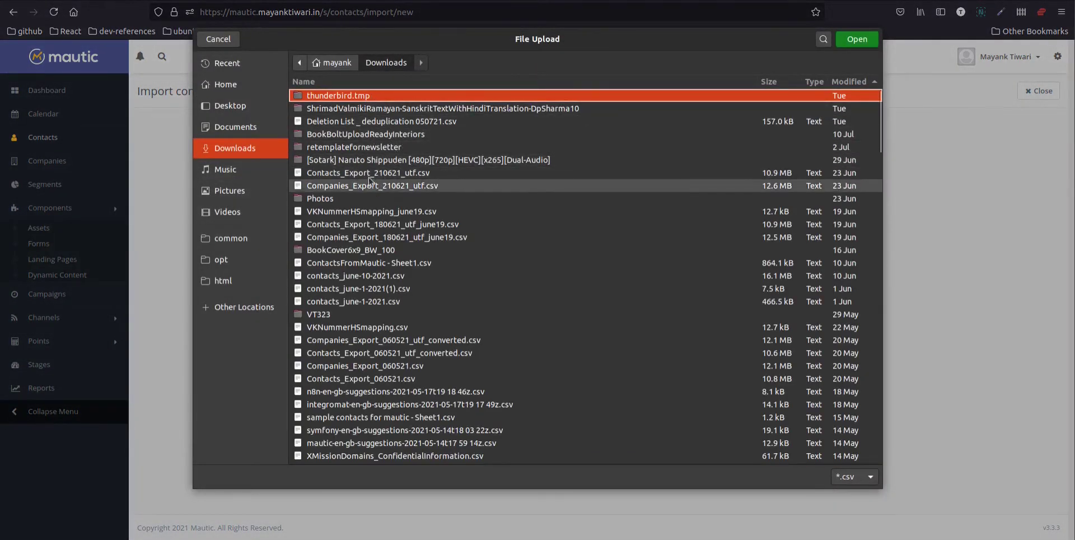
pyautogui.doubleClick(354, 177)
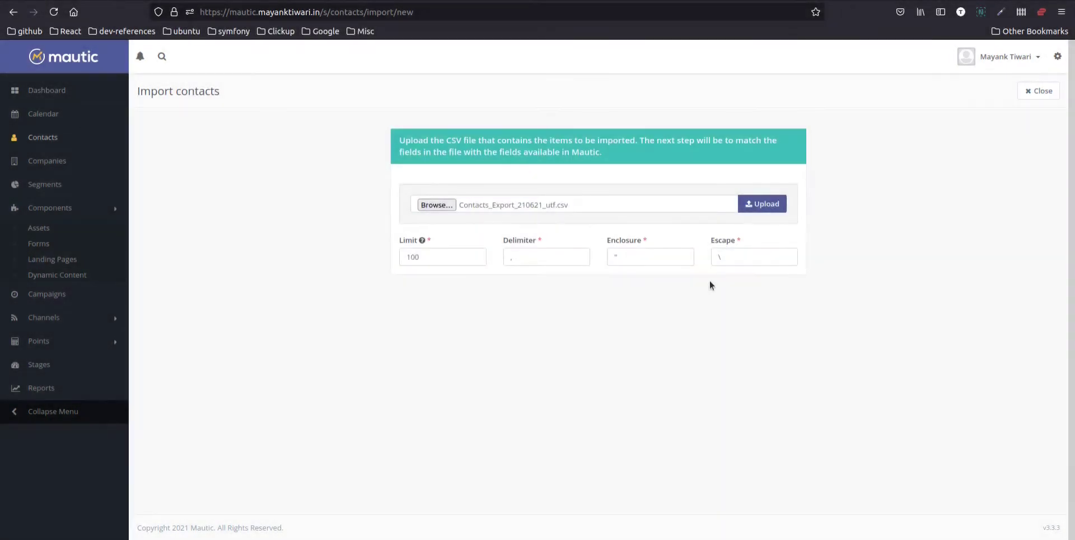
pyautogui.click(761, 206)
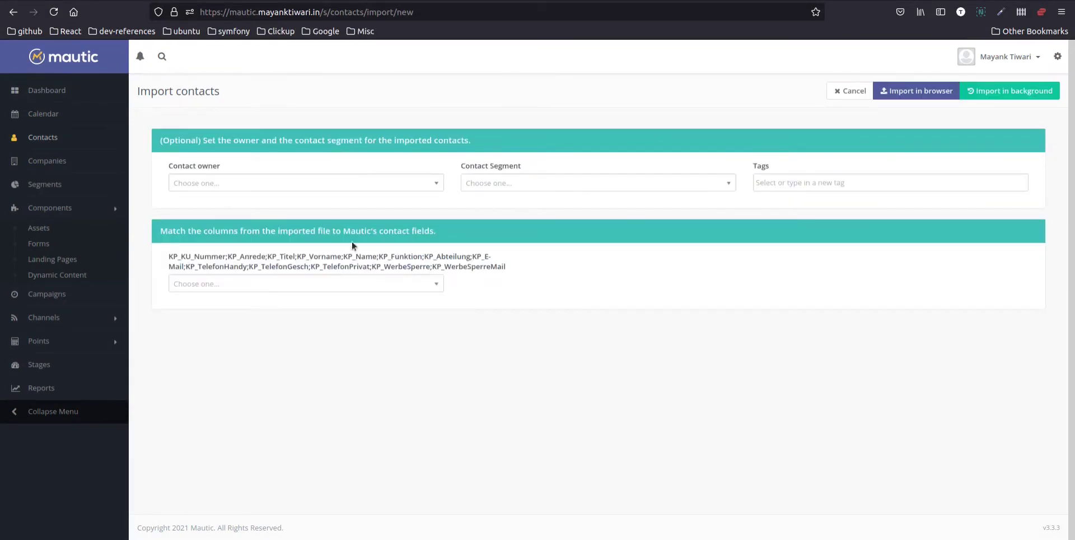
pyautogui.click(850, 98)
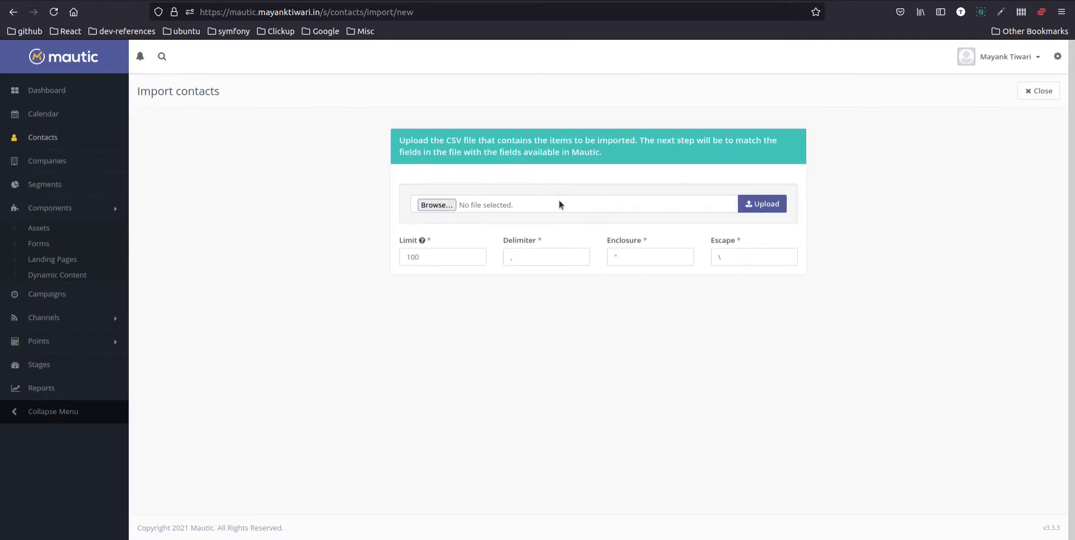
# Replace the default delimiter and upload the Contacts_Export_180621_utf CSV file from Downloads for the contact import
pyautogui.click(564, 257)
pyautogui.press('BackSpace')
pyautogui.click(437, 205)
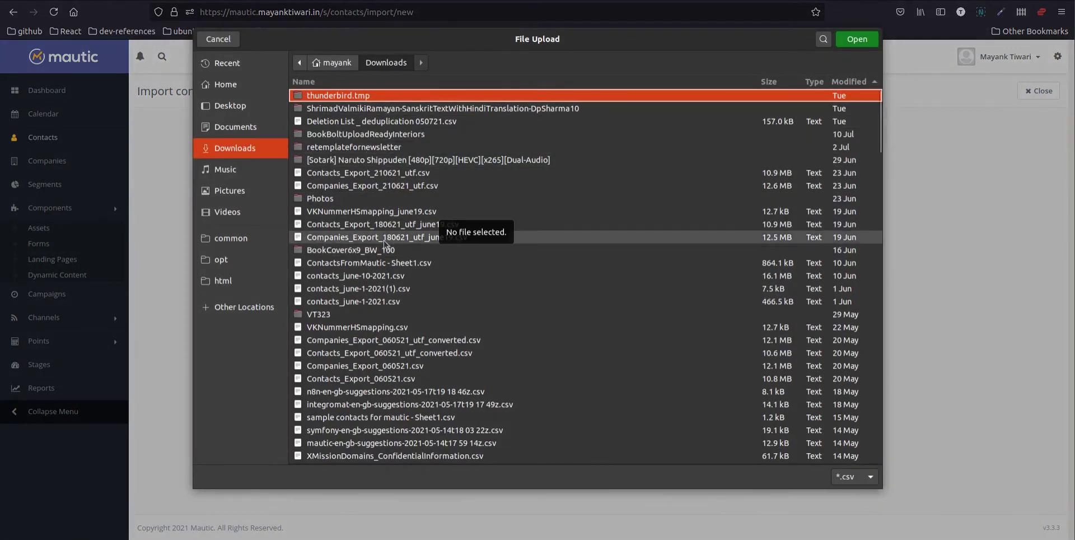
pyautogui.click(354, 225)
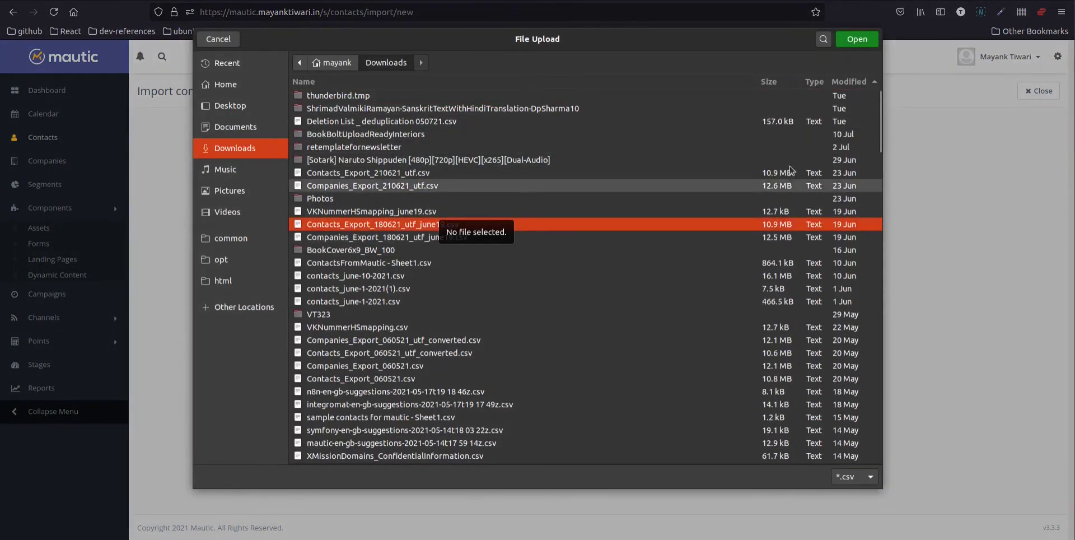
pyautogui.click(854, 38)
pyautogui.click(774, 207)
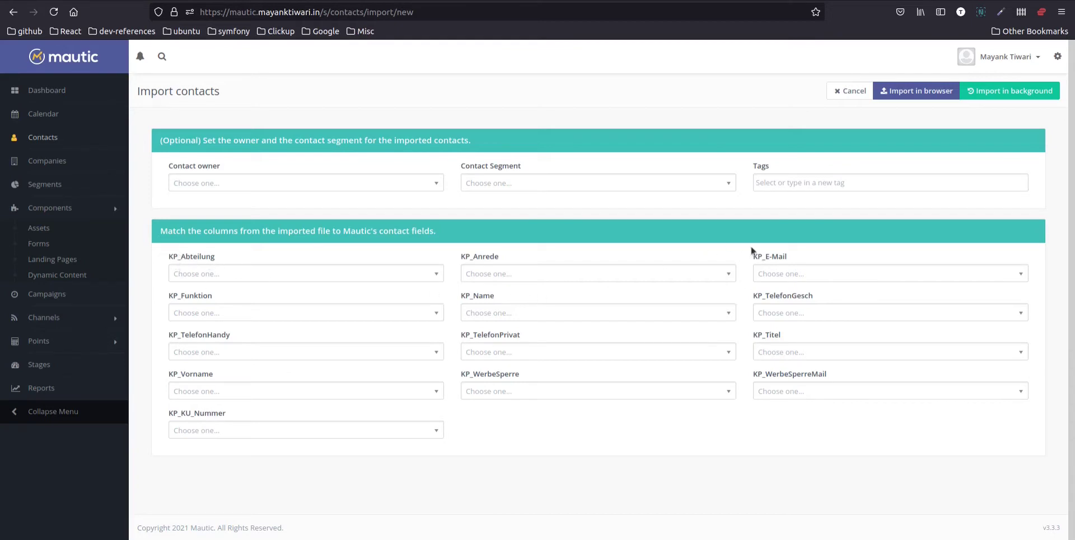
# Review the KP_Abteilung field-matching choices and the contact owner, segment and tag options, and cancel the import
pyautogui.click(192, 274)
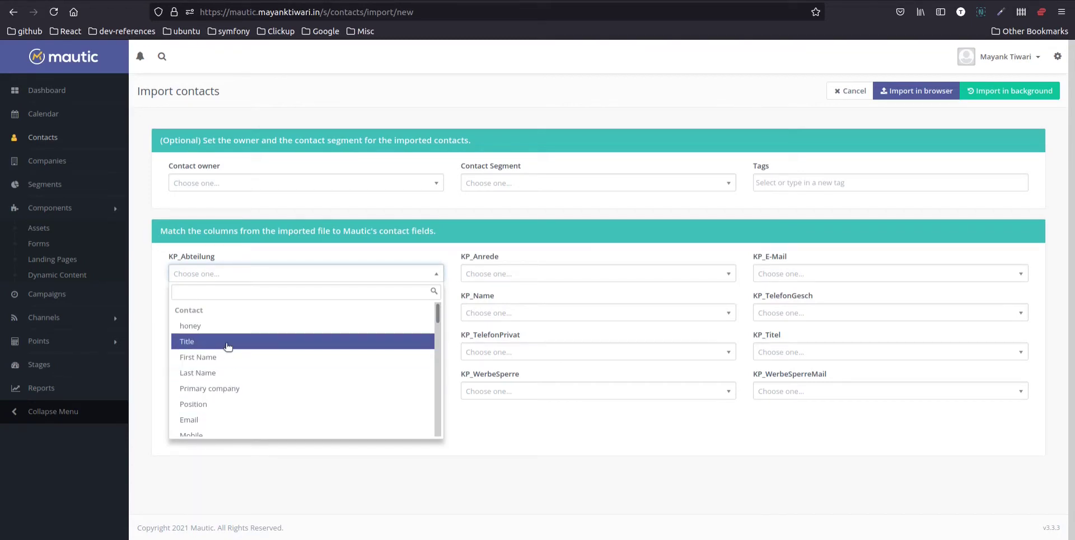
pyautogui.click(203, 188)
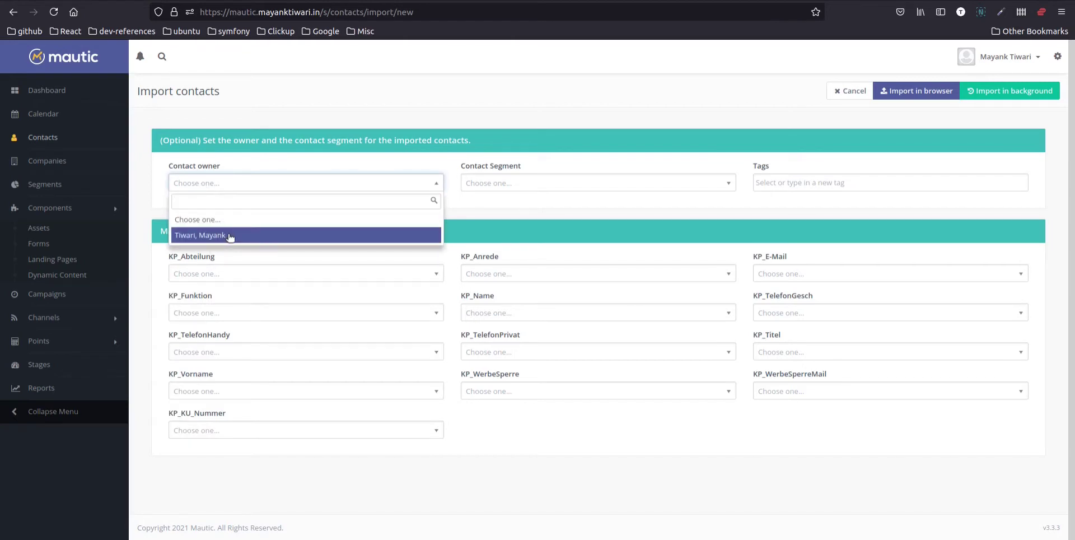
pyautogui.click(571, 185)
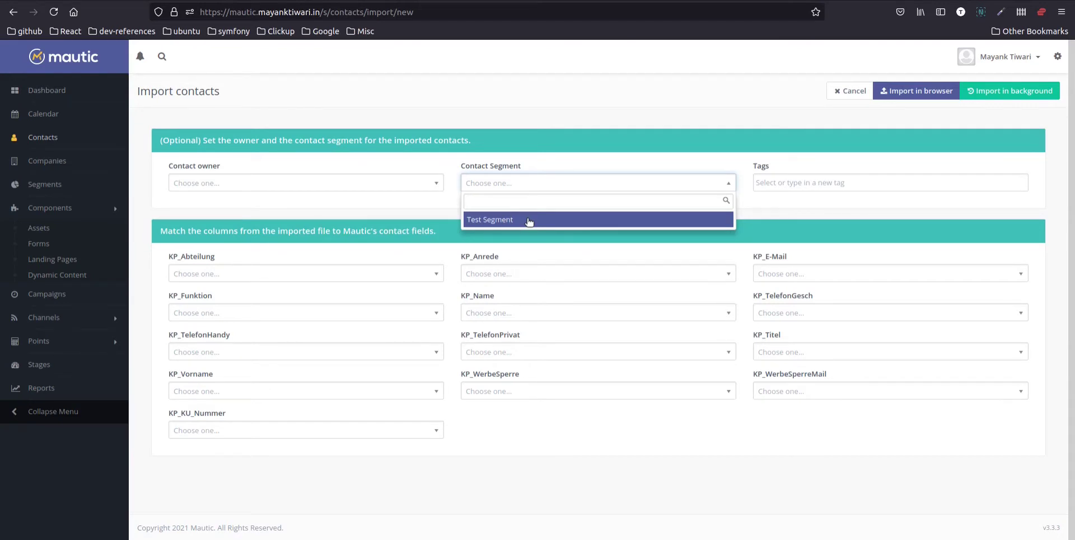
pyautogui.click(796, 183)
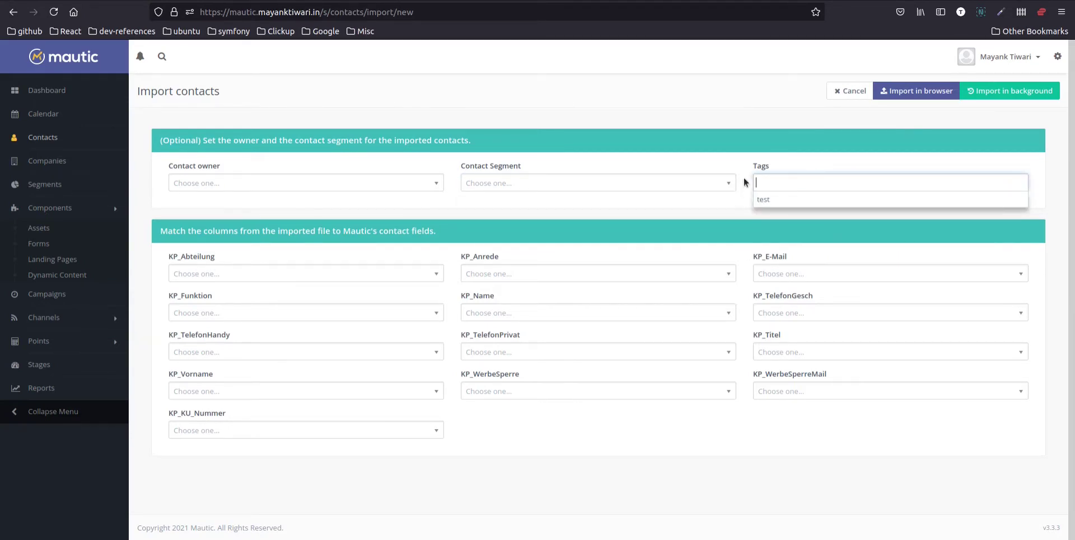
pyautogui.click(850, 116)
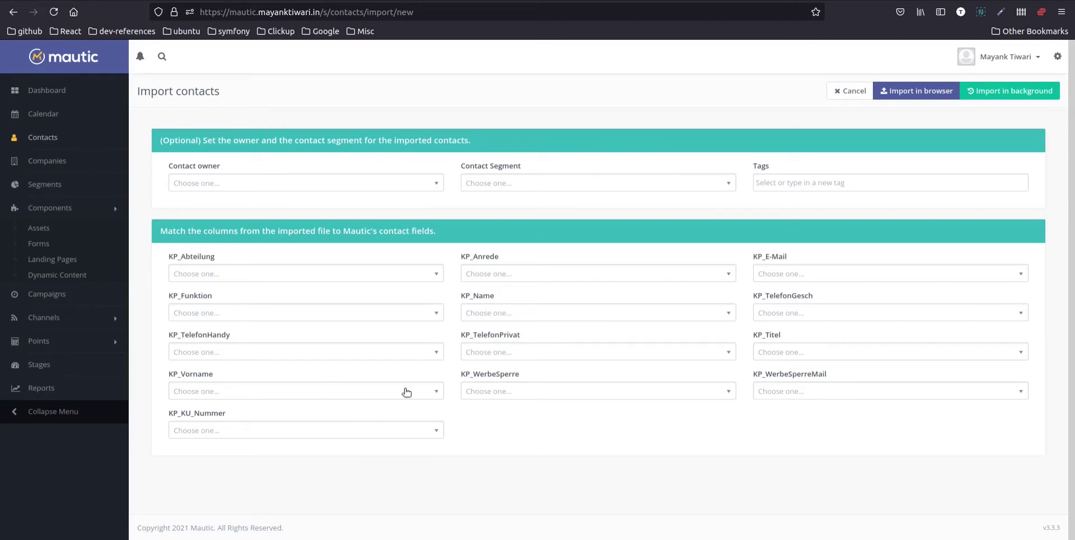
pyautogui.click(848, 91)
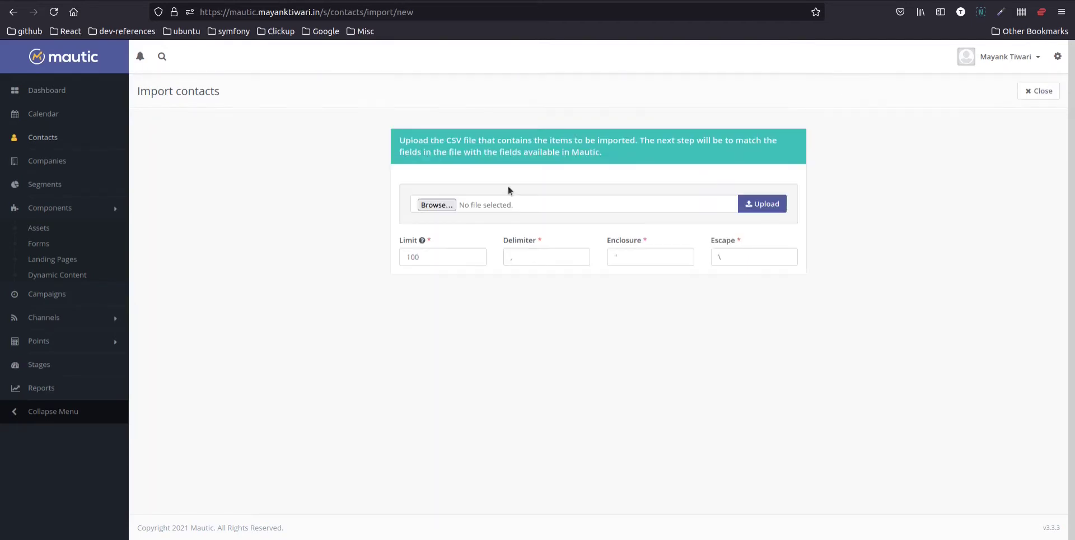
# Filter the Contacts list with is:anonymous to view the anonymous visitors, and clear the filter
pyautogui.click(64, 143)
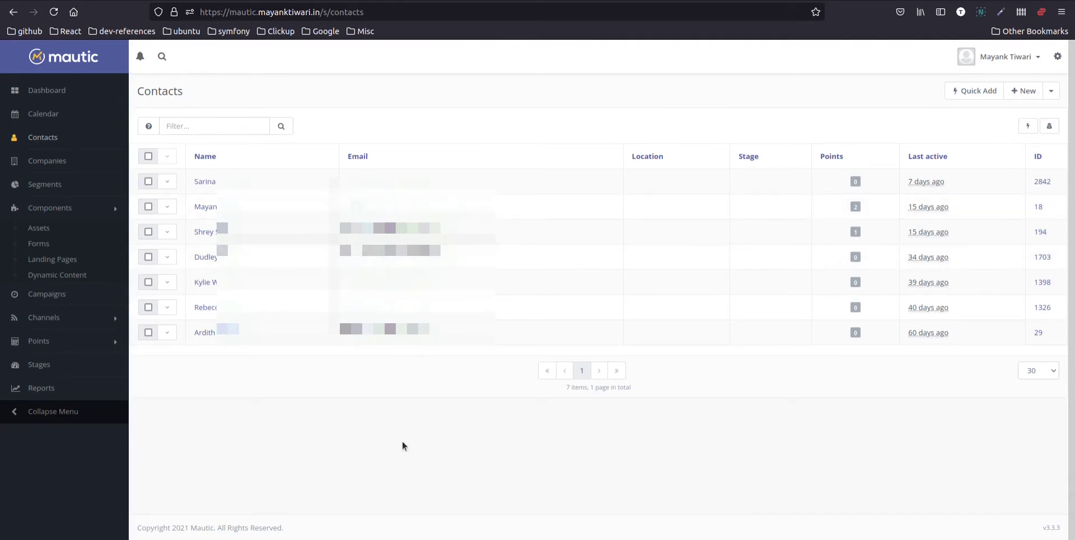
pyautogui.click(208, 124)
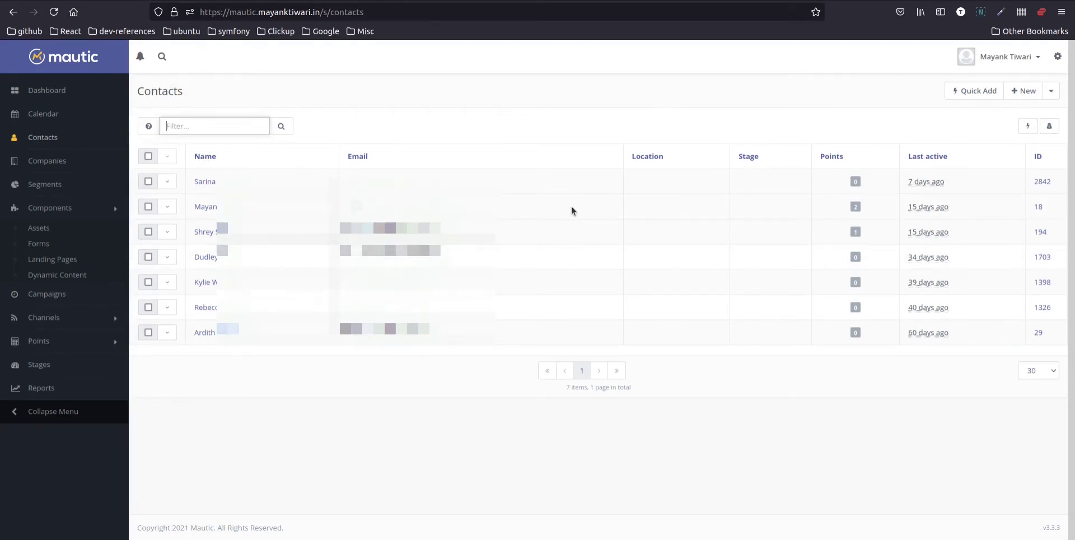
pyautogui.write('i')
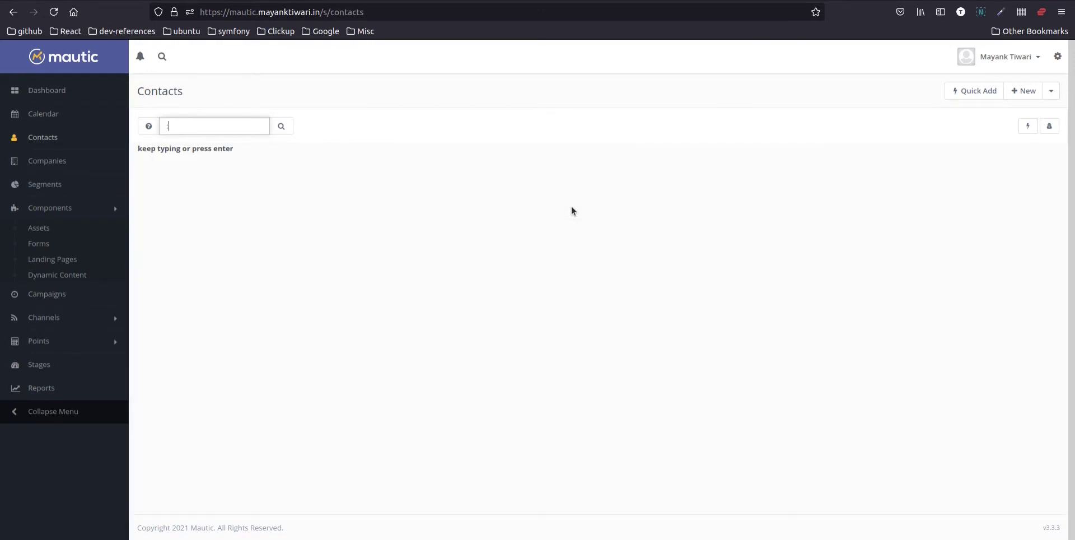
pyautogui.write('s:')
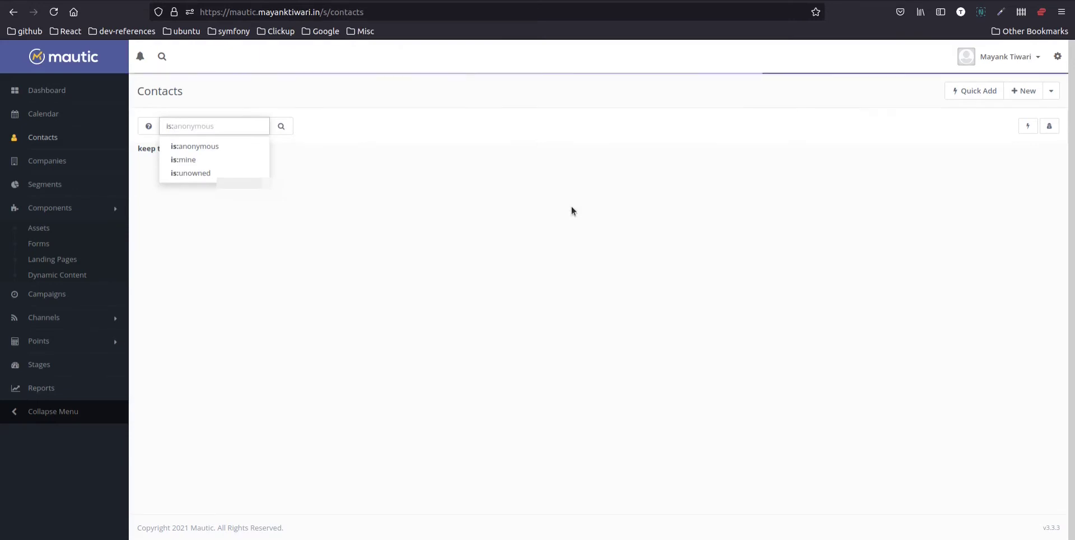
pyautogui.press('Return')
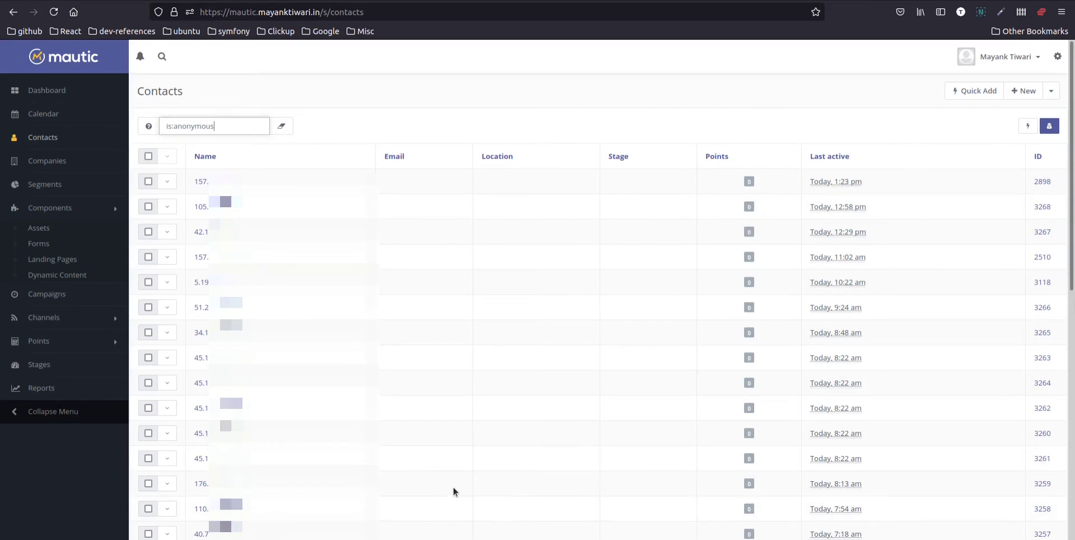
pyautogui.click(275, 132)
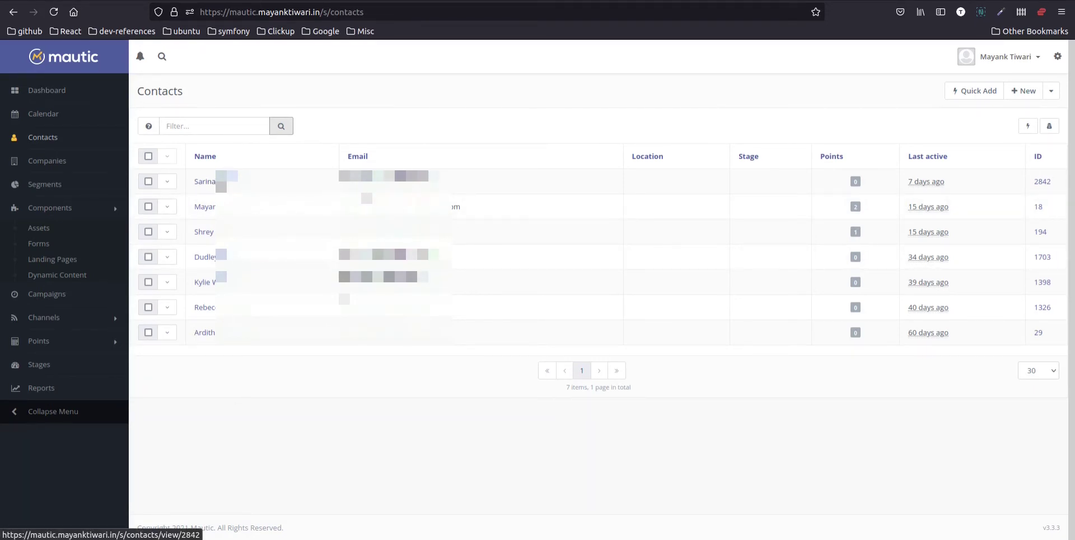
# Open the first contact in the list and review its Core, Social and Devices details and its event history
pyautogui.click(214, 182)
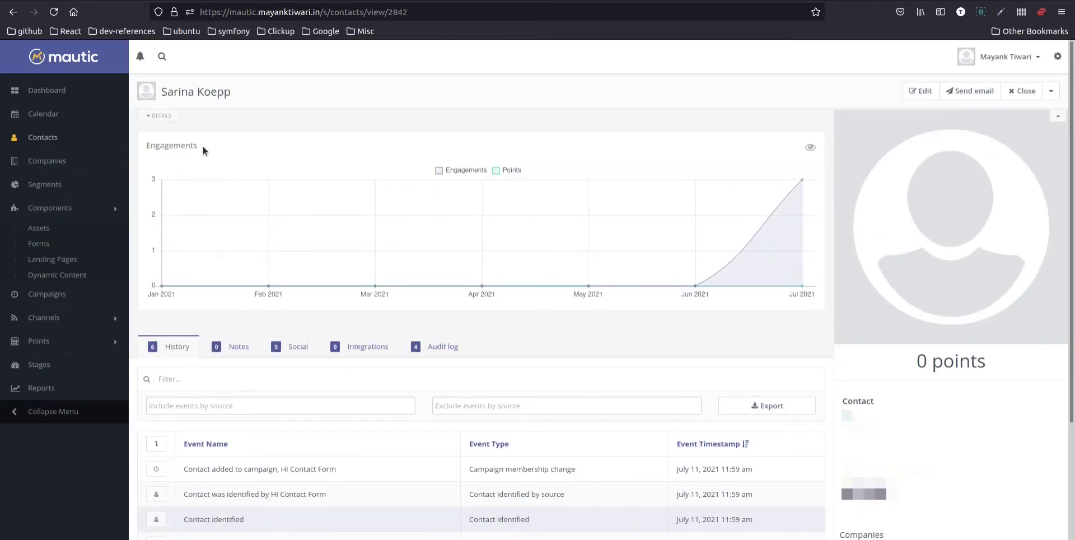
pyautogui.click(172, 122)
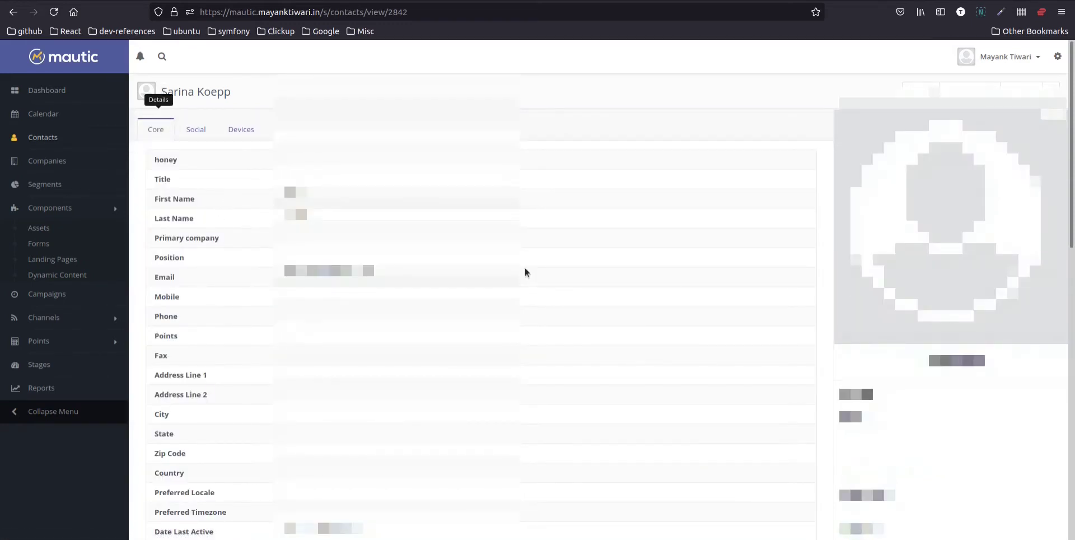
pyautogui.scroll(-5, 526, 271)
pyautogui.scroll(3, 358, 403)
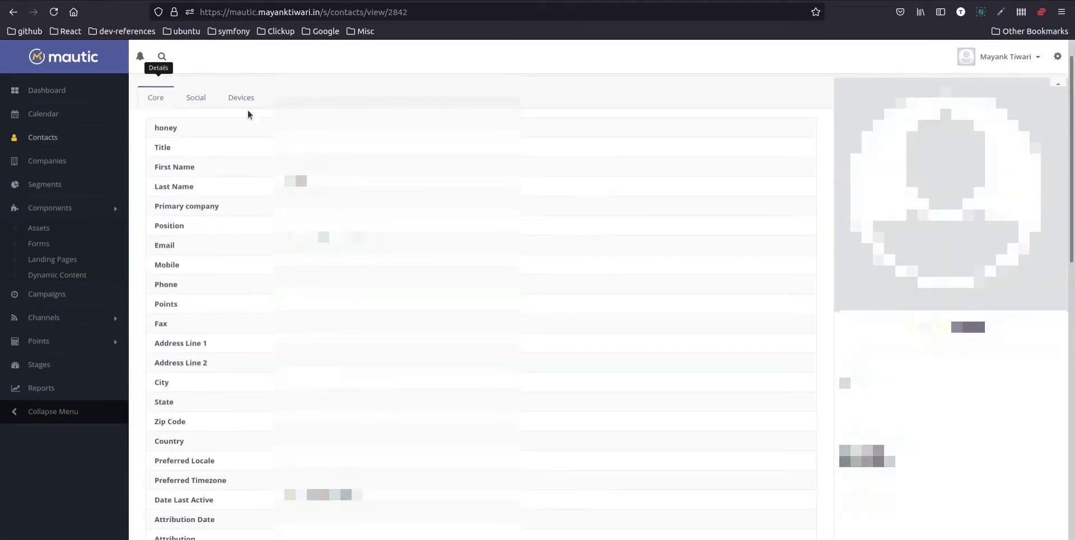
pyautogui.click(196, 98)
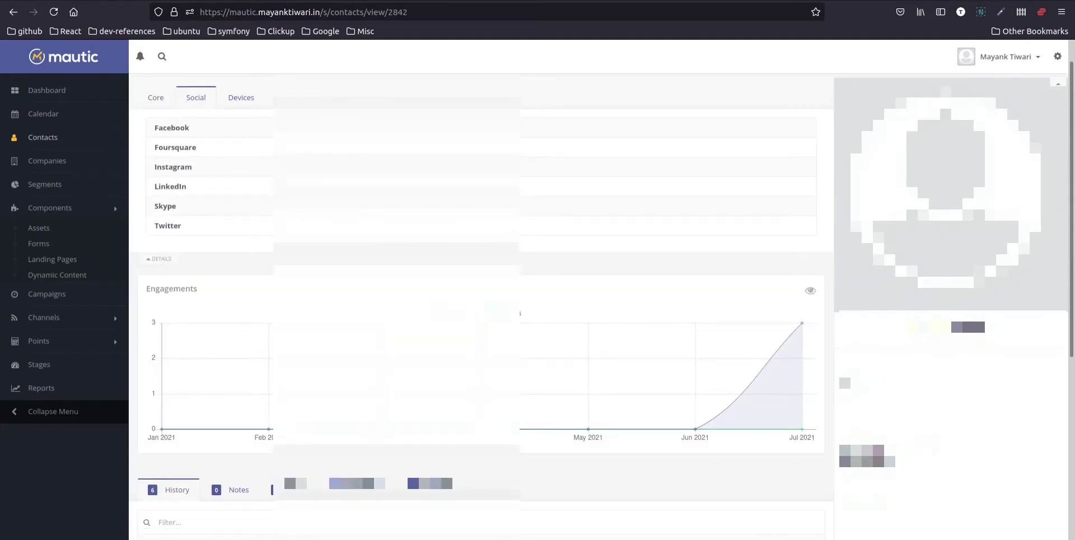
pyautogui.click(241, 105)
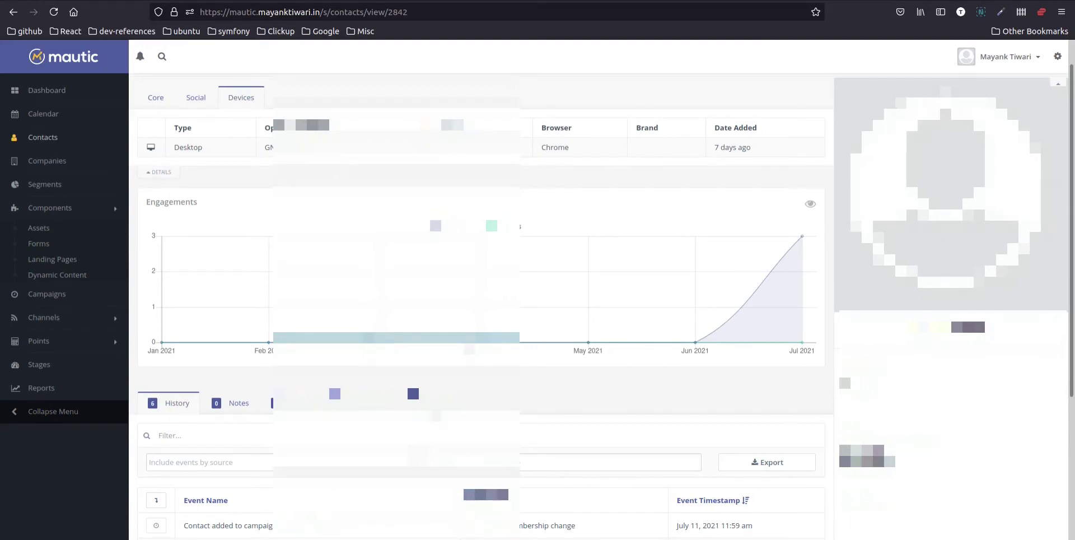
pyautogui.scroll(-3, 392, 377)
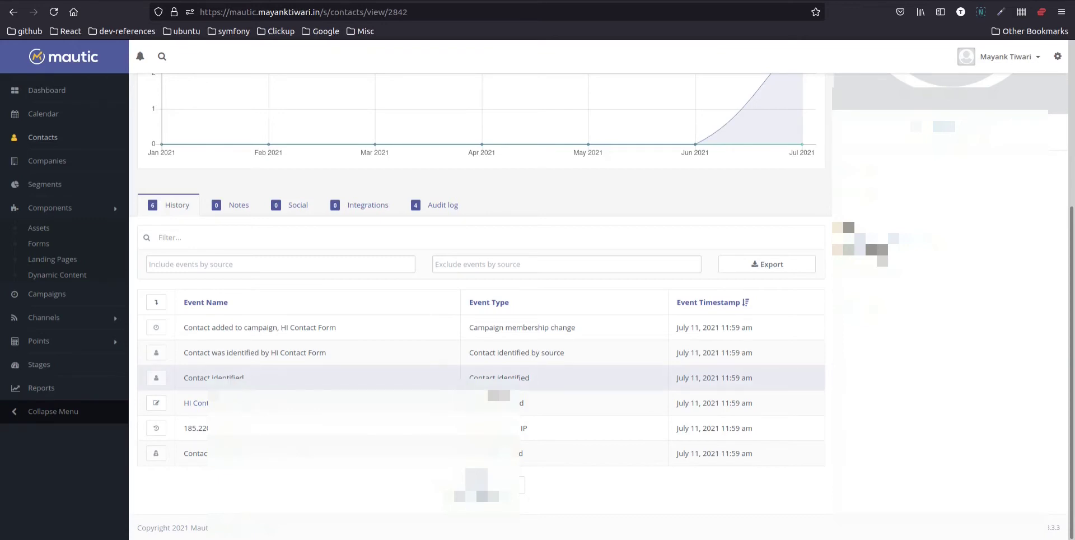
pyautogui.scroll(4, 349, 447)
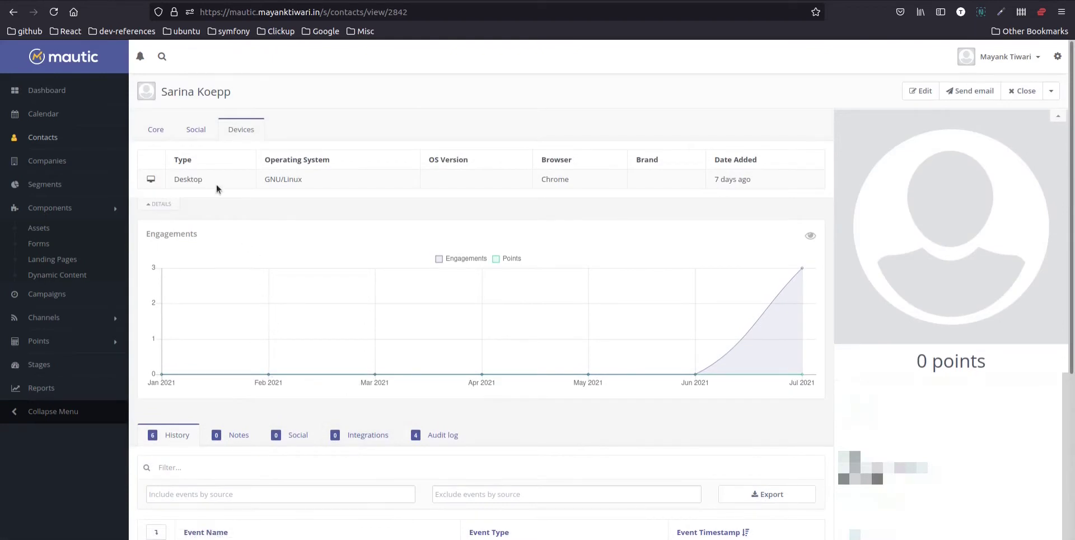
# Draft a custom email to the contact from the Recurring Email Test template and close it without sending
pyautogui.click(971, 93)
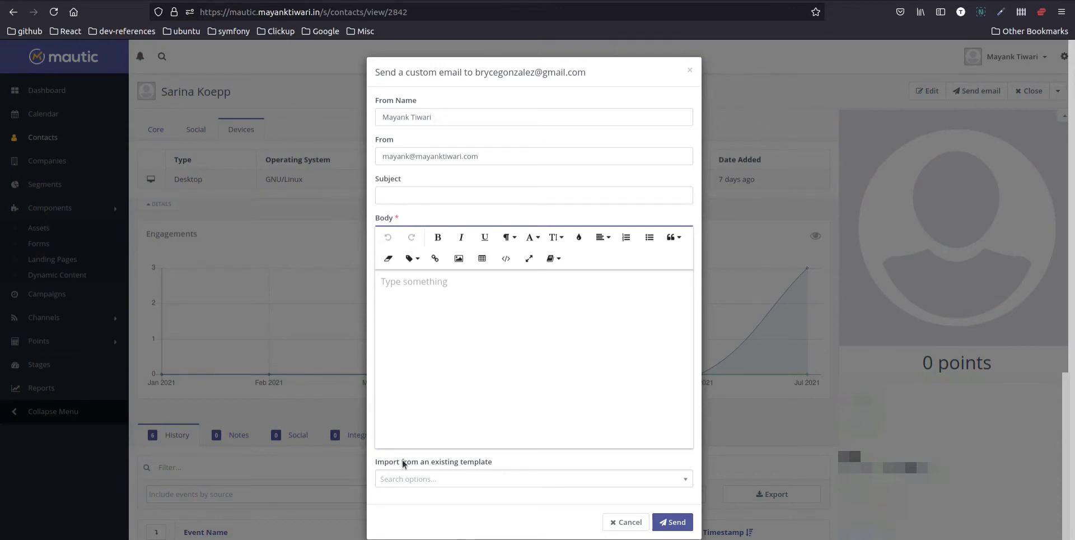
pyautogui.click(502, 480)
pyautogui.scroll(-2, 422, 497)
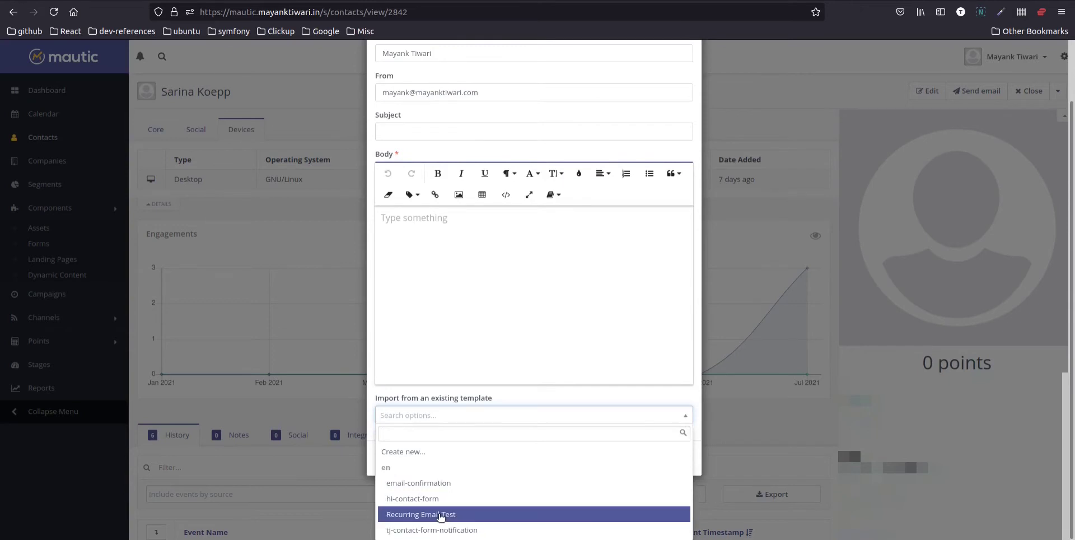
pyautogui.click(425, 514)
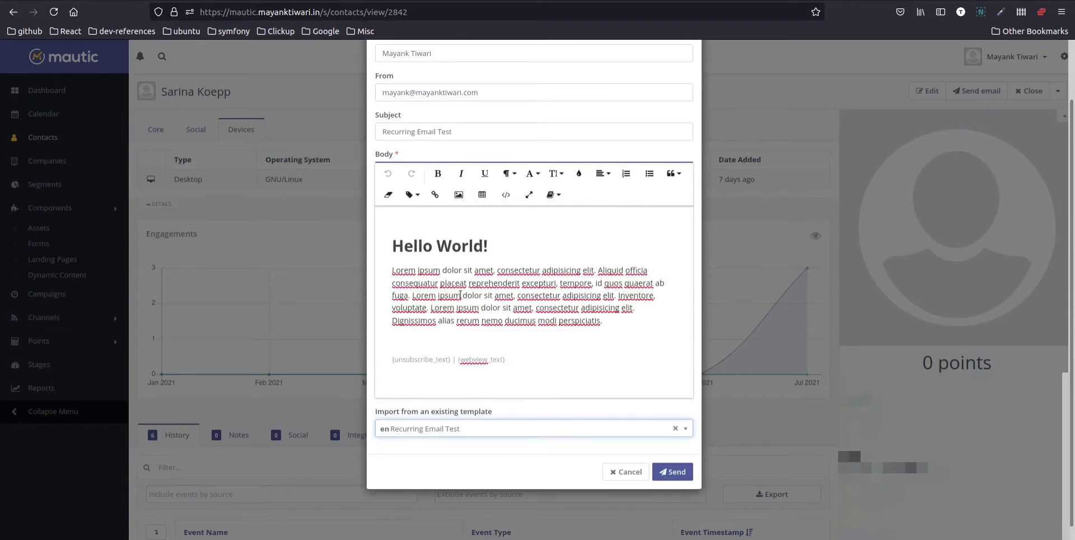
pyautogui.scroll(2, 541, 320)
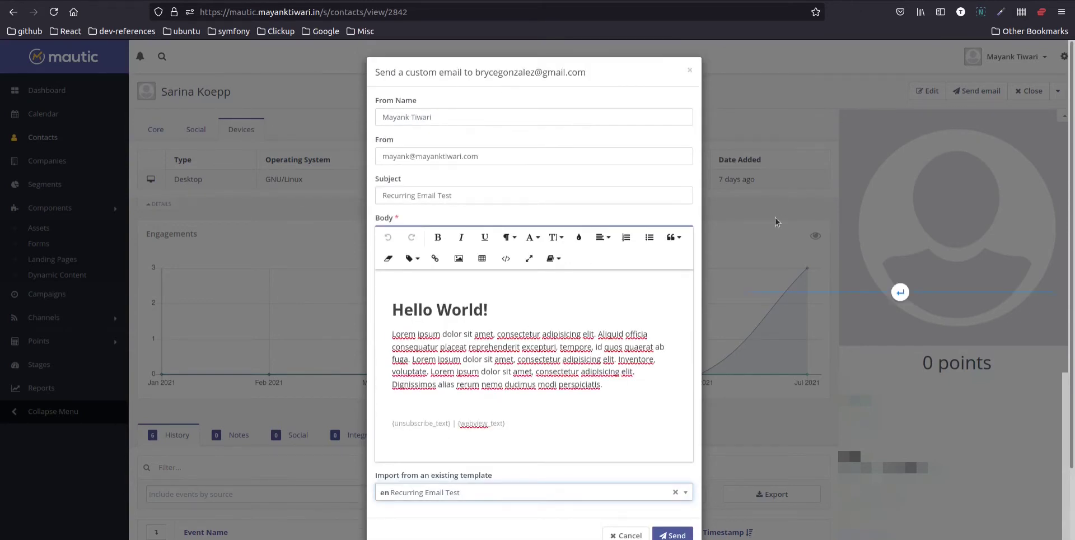
pyautogui.click(687, 69)
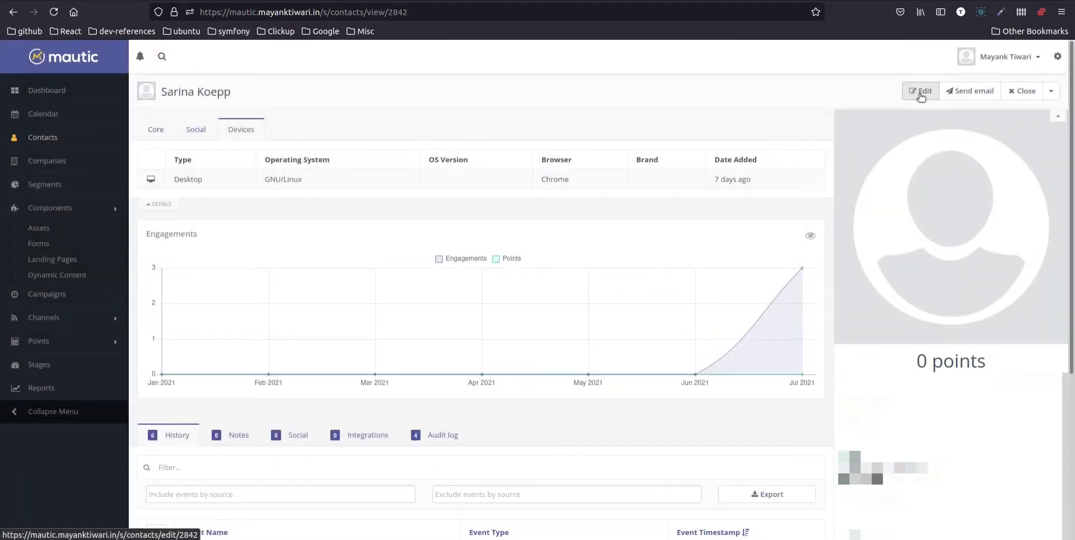
# View the contact's edit form without saving changes, and check which campaigns the contact is part of
pyautogui.click(921, 94)
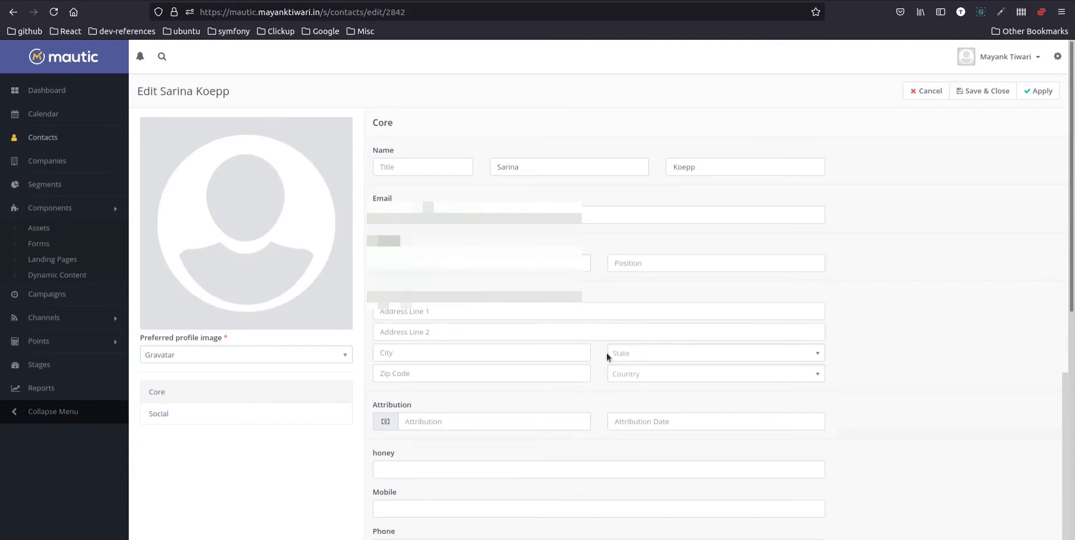
pyautogui.click(922, 96)
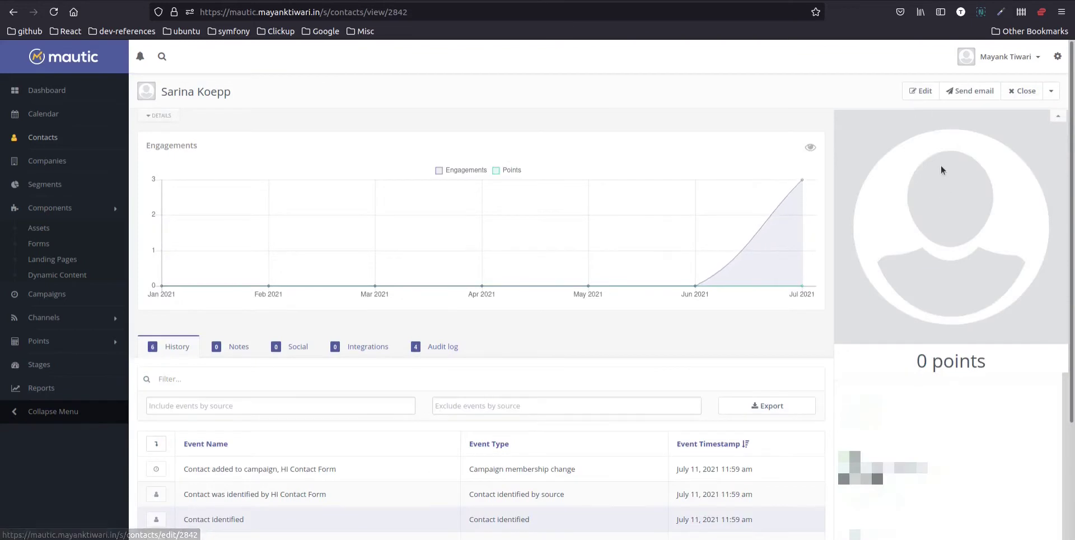
pyautogui.click(1051, 91)
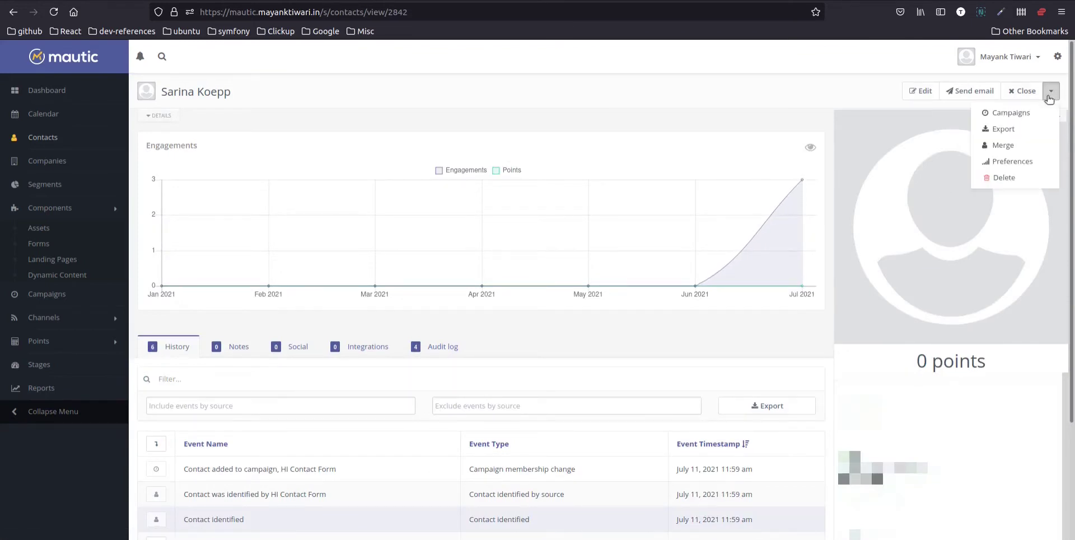
pyautogui.click(1003, 114)
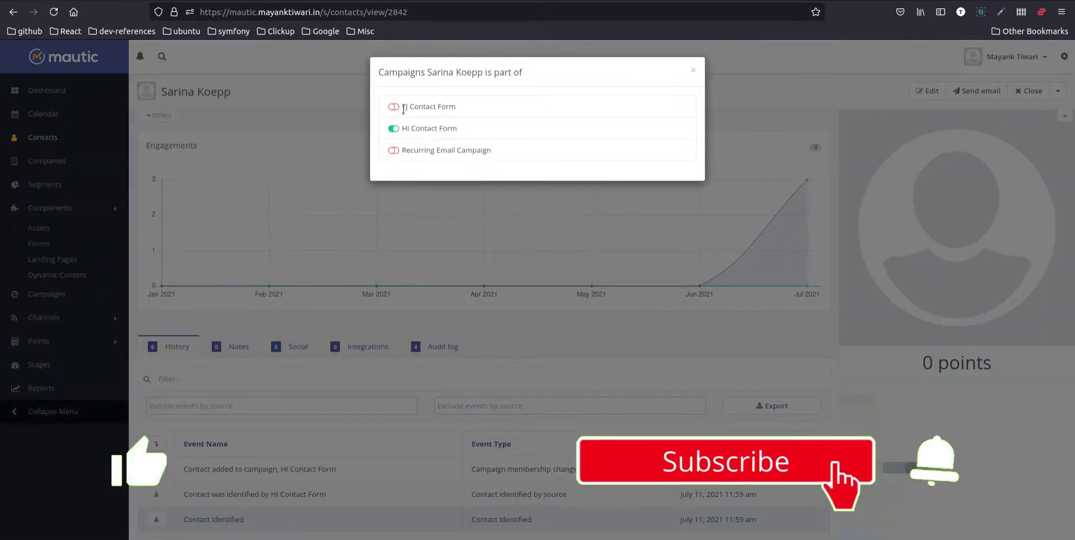
pyautogui.click(693, 72)
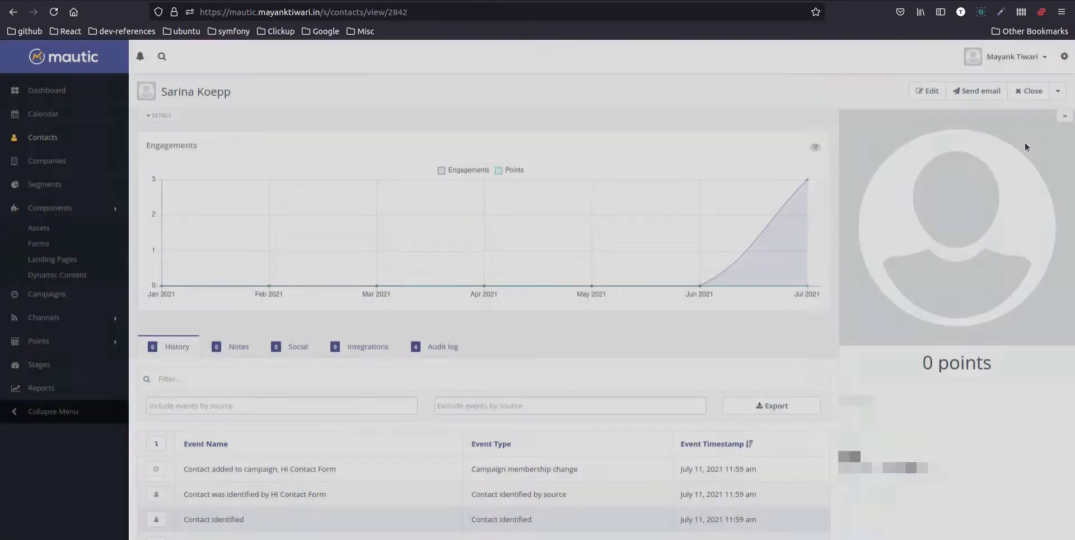
# Review the contact's preference center, covering its Channels, Categories and Segments settings, and leave it without saving
pyautogui.click(1051, 91)
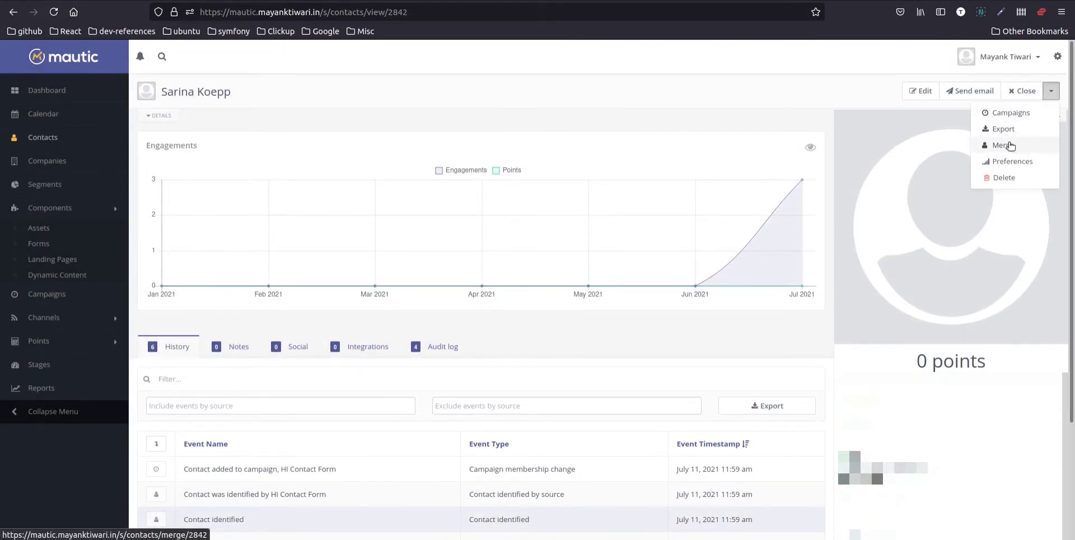
pyautogui.click(1040, 164)
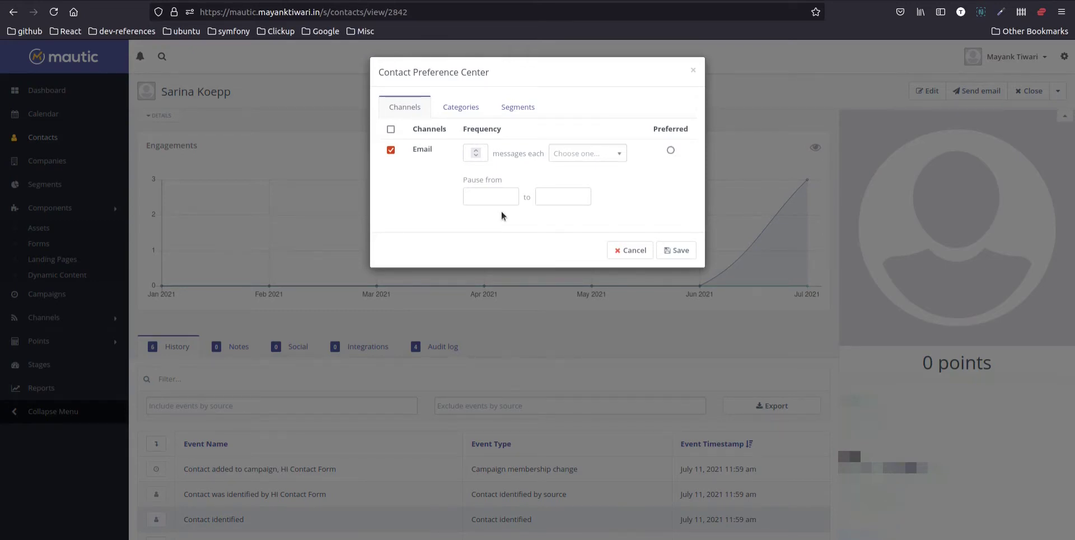
pyautogui.click(462, 107)
pyautogui.click(448, 146)
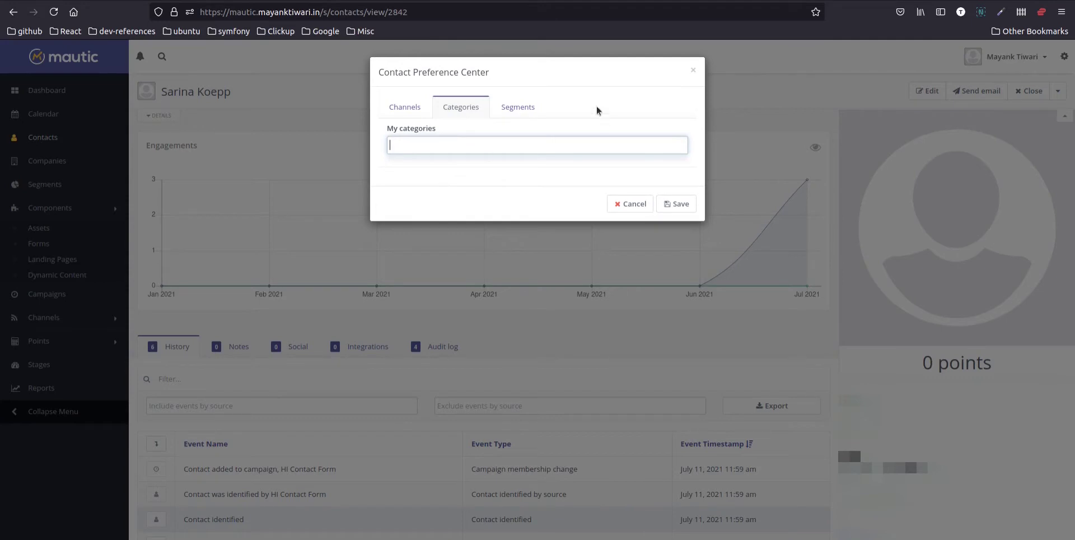
pyautogui.click(531, 107)
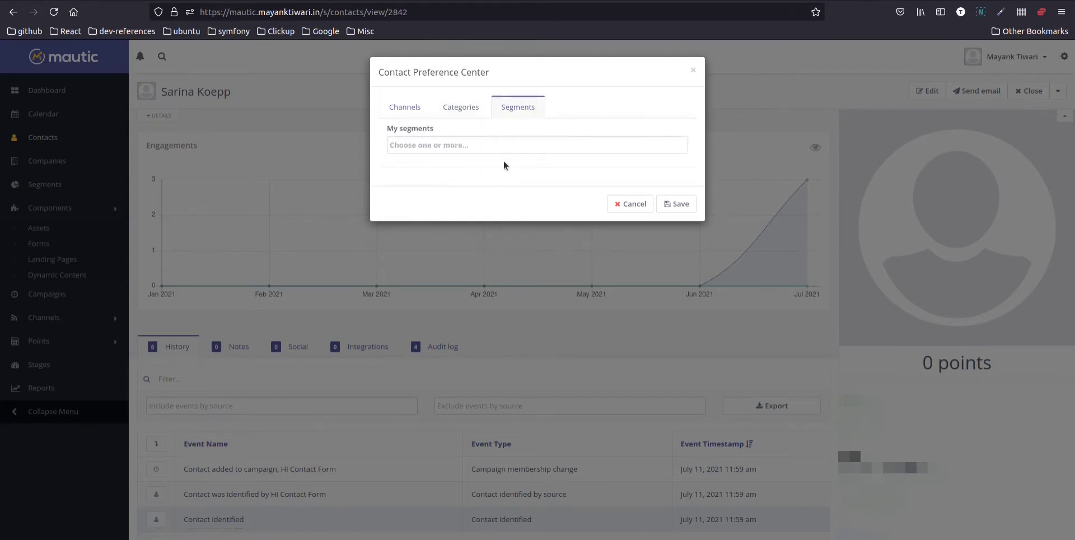
pyautogui.click(450, 140)
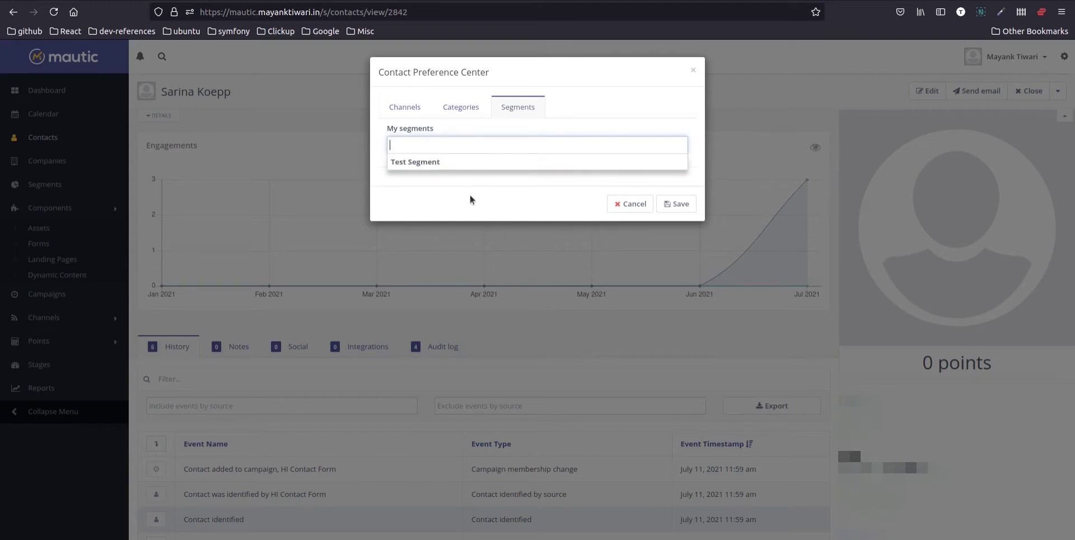
pyautogui.click(641, 214)
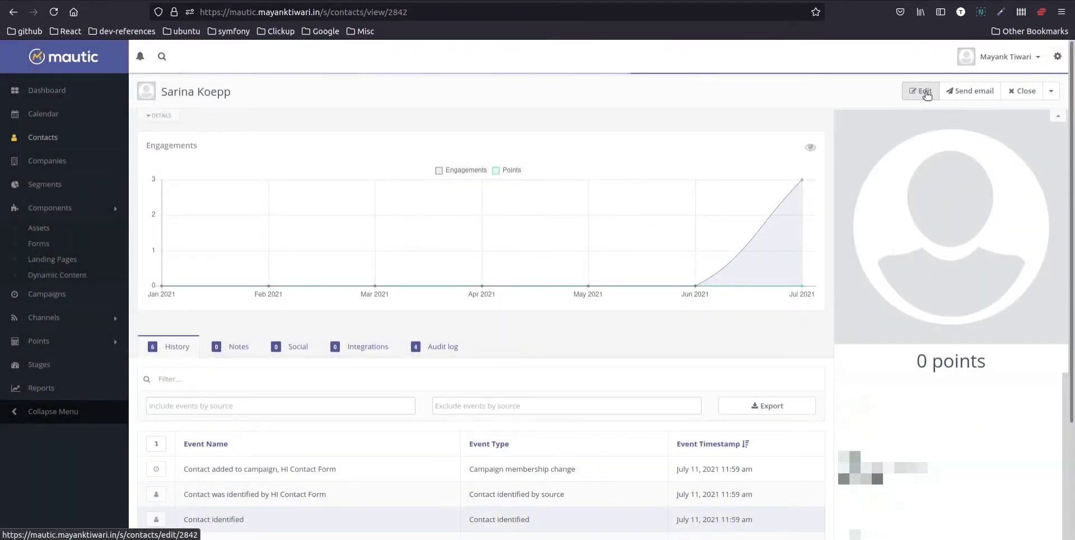
# Return to the Contacts list and view the first contact's actions and the bulk actions for all contacts
pyautogui.click(1022, 91)
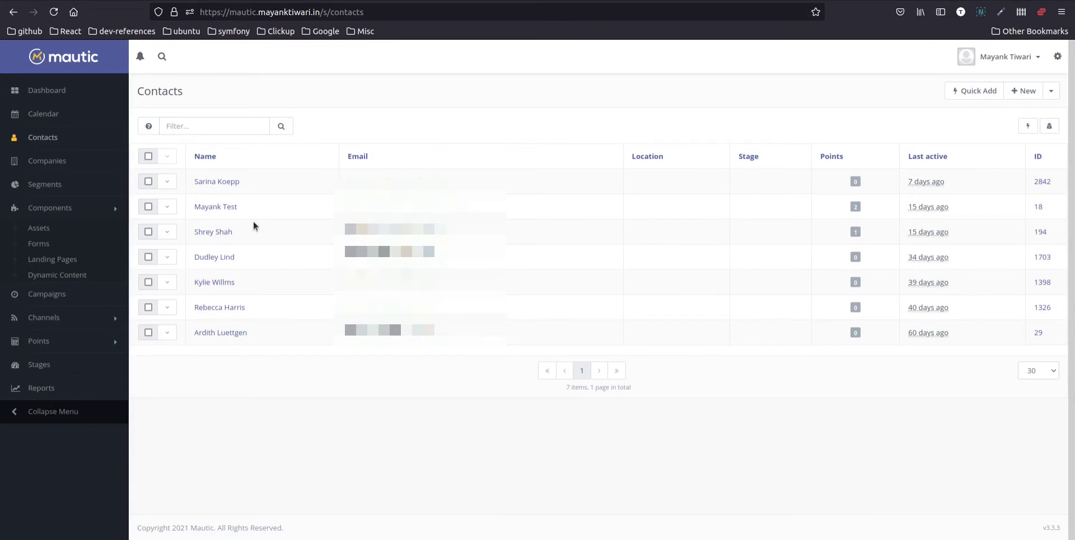
pyautogui.click(168, 182)
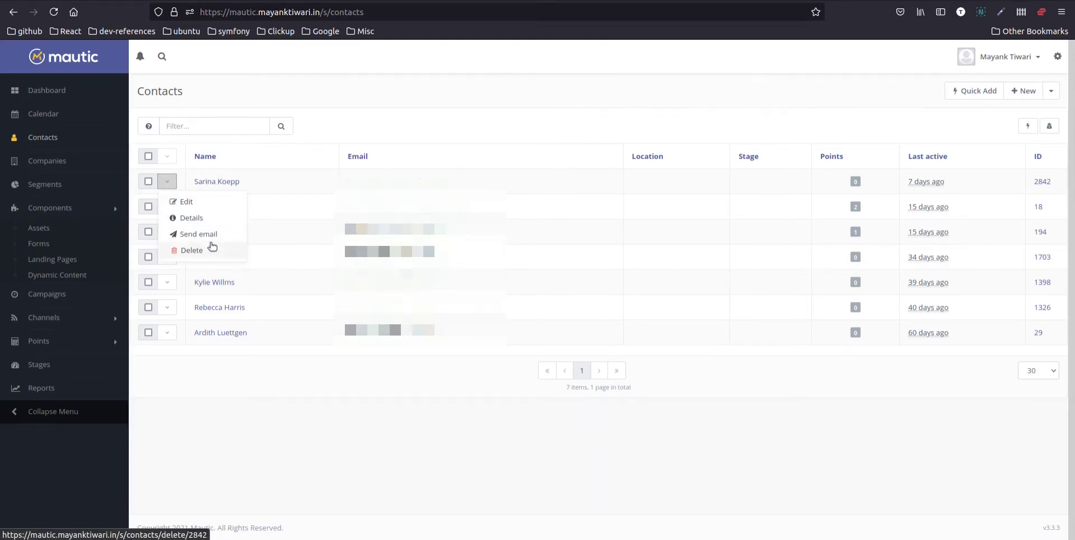
pyautogui.click(150, 157)
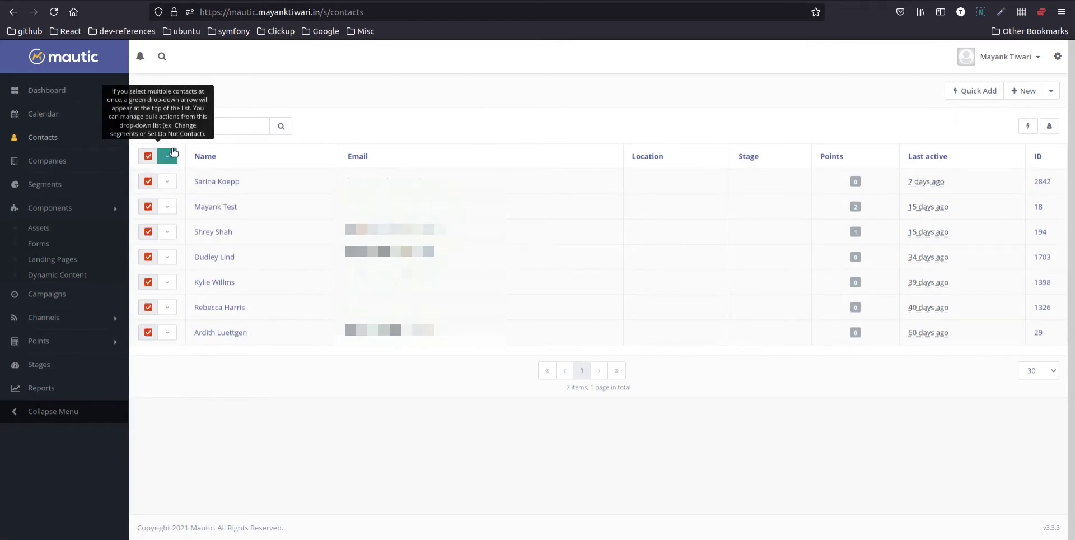
pyautogui.click(170, 156)
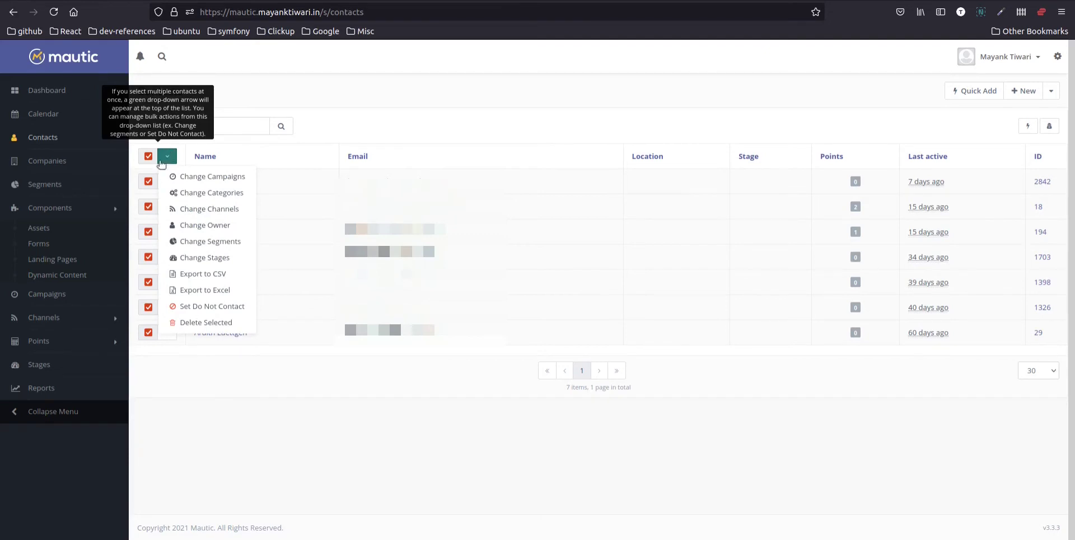
# Draft a bulk campaign change with HI Contact Form as both the campaign to add and to remove, and cancel it
pyautogui.click(232, 179)
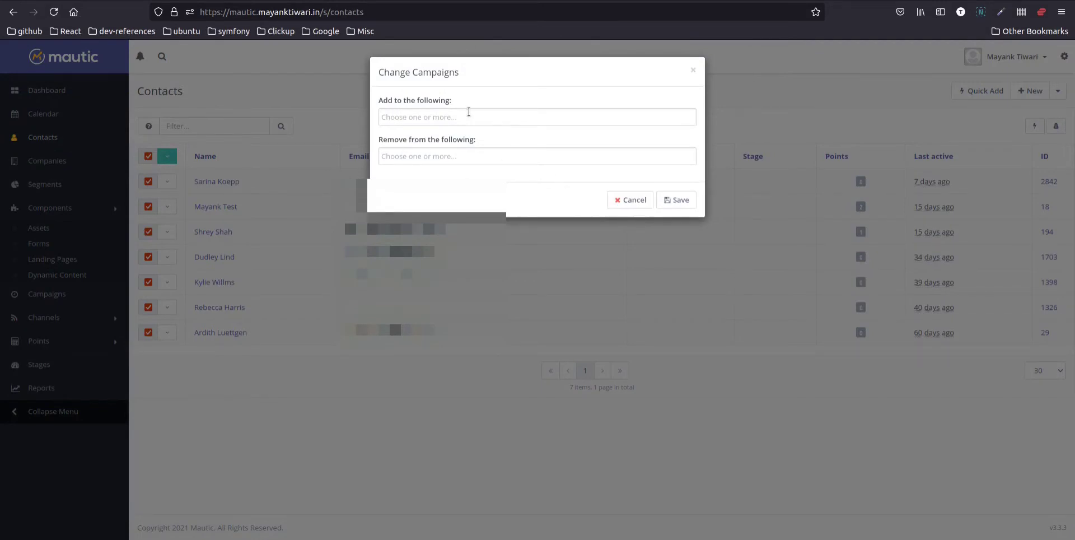
pyautogui.click(468, 116)
pyautogui.click(419, 148)
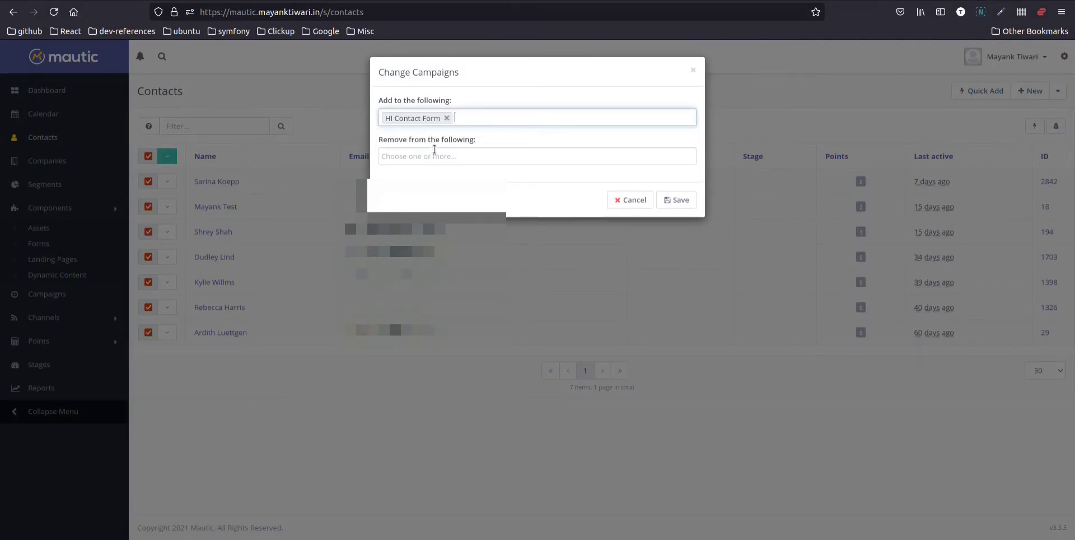
pyautogui.click(434, 155)
pyautogui.click(419, 187)
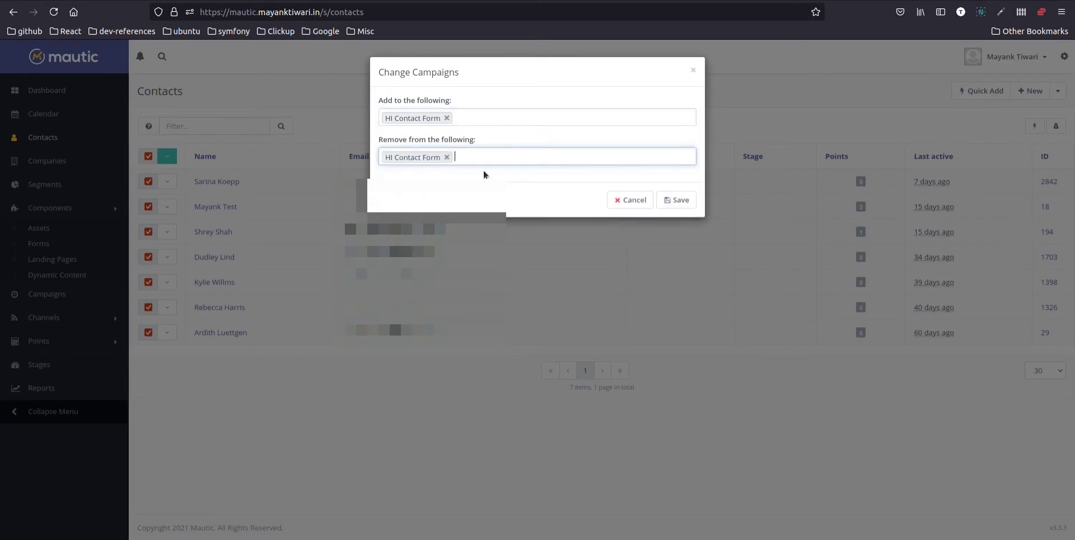
pyautogui.click(631, 200)
# Look over the bulk actions once more and deselect all contacts
pyautogui.click(161, 157)
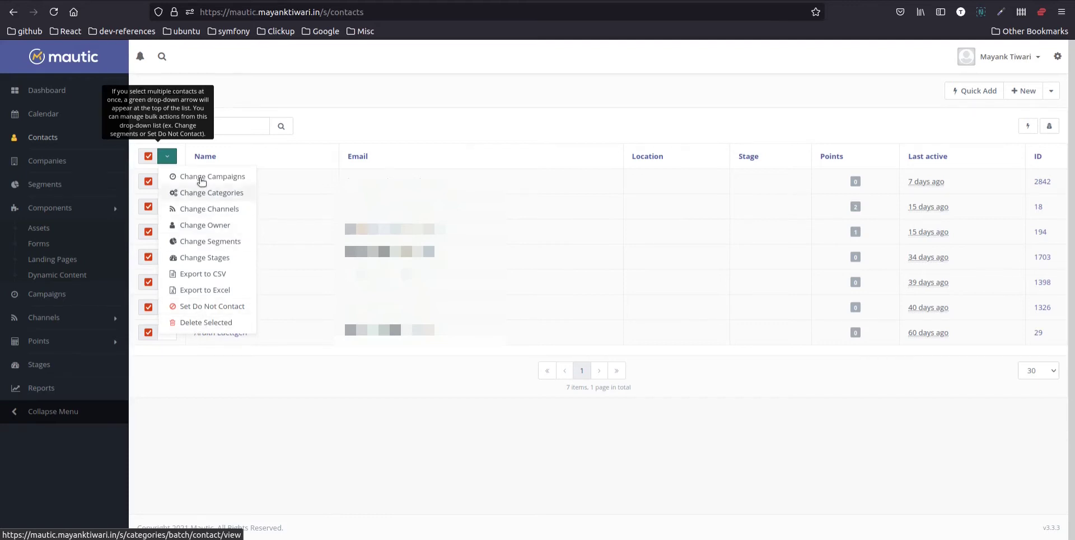
pyautogui.click(144, 158)
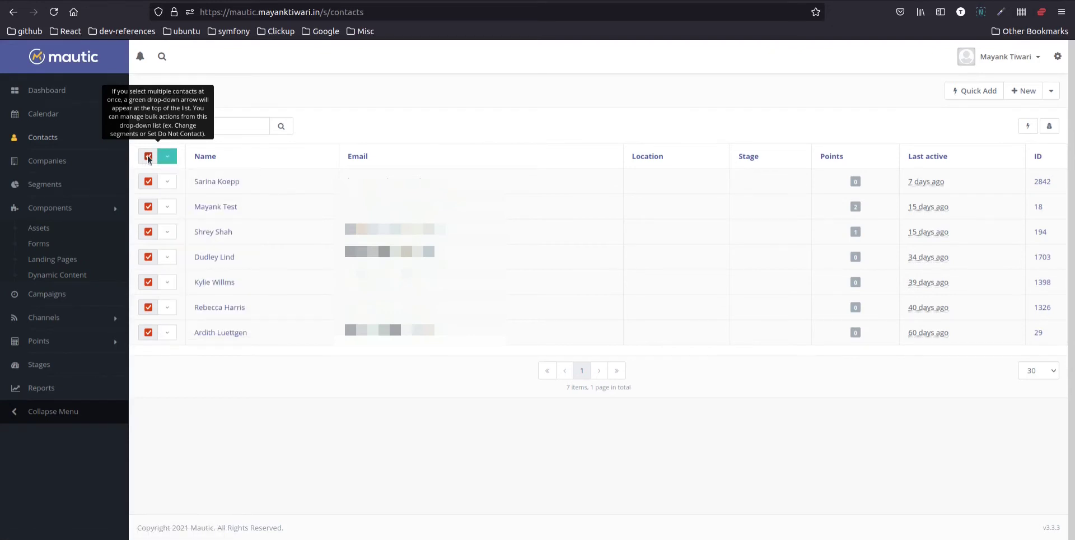
pyautogui.click(147, 157)
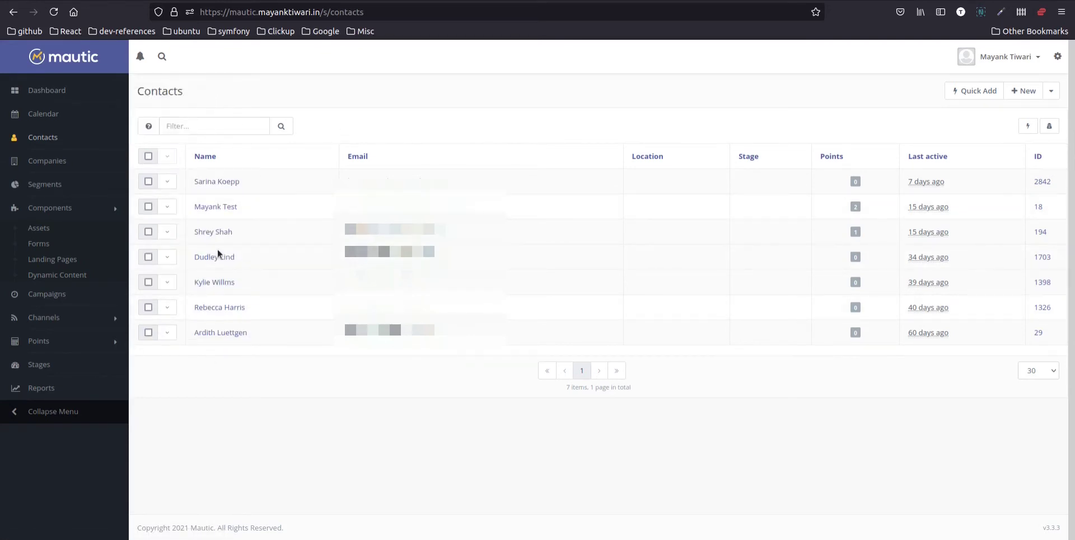
# Open the Companies list and filter it by the word test
pyautogui.click(73, 161)
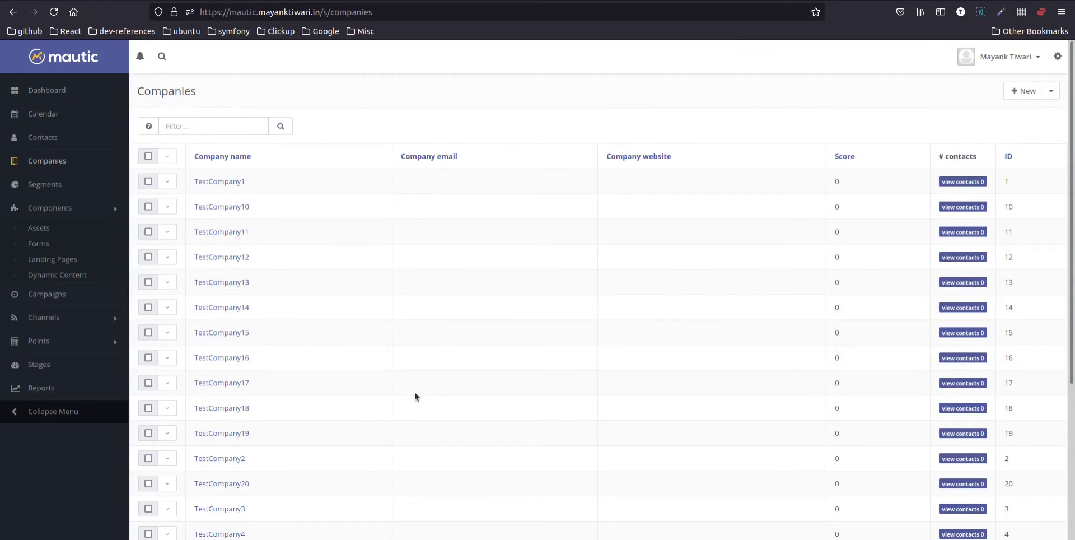
pyautogui.click(209, 126)
pyautogui.write('test')
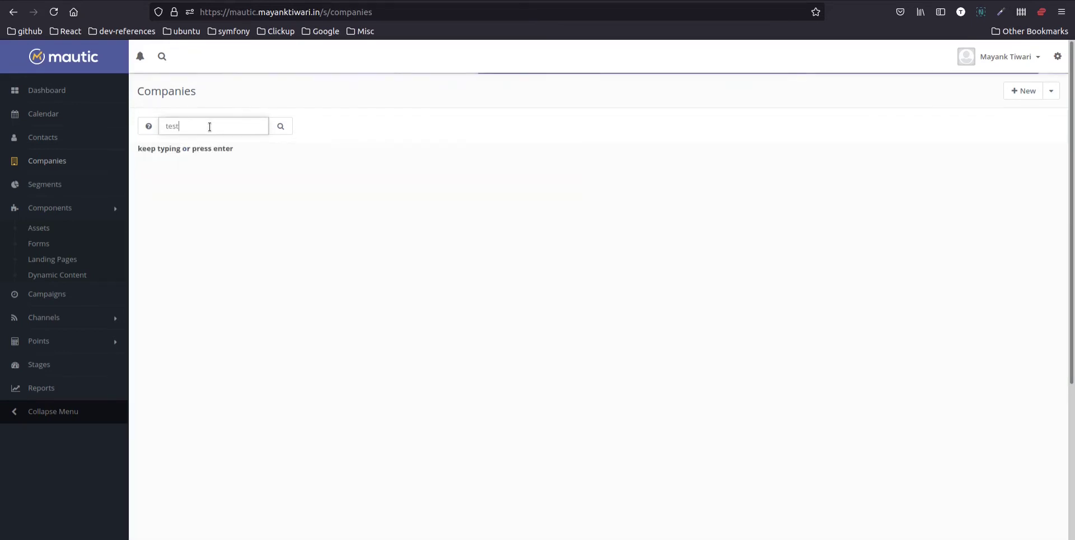
pyautogui.click(294, 125)
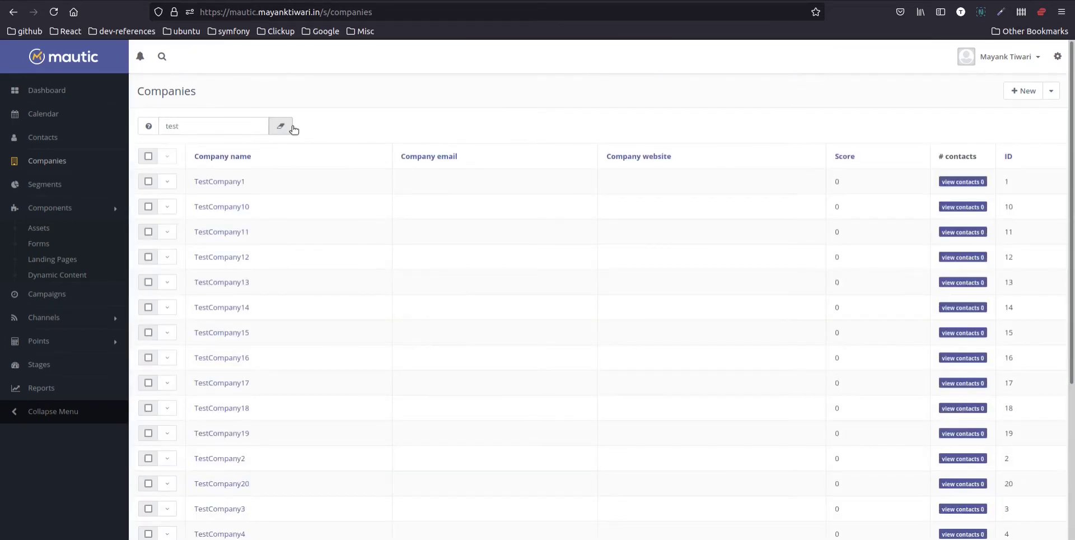
# View the New Company form without saving, and check the import options available for companies
pyautogui.click(1026, 96)
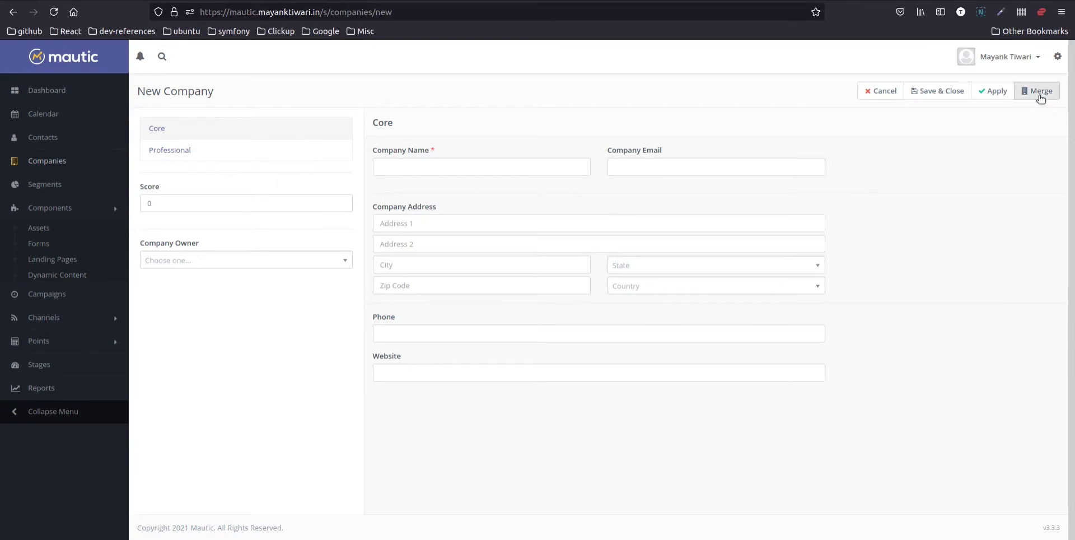
pyautogui.click(887, 86)
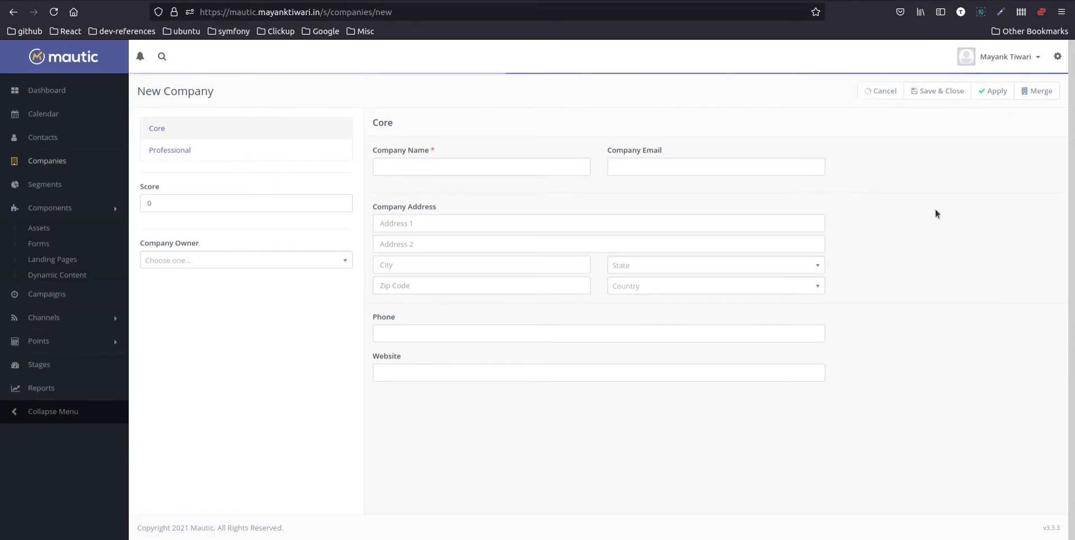
pyautogui.click(1051, 90)
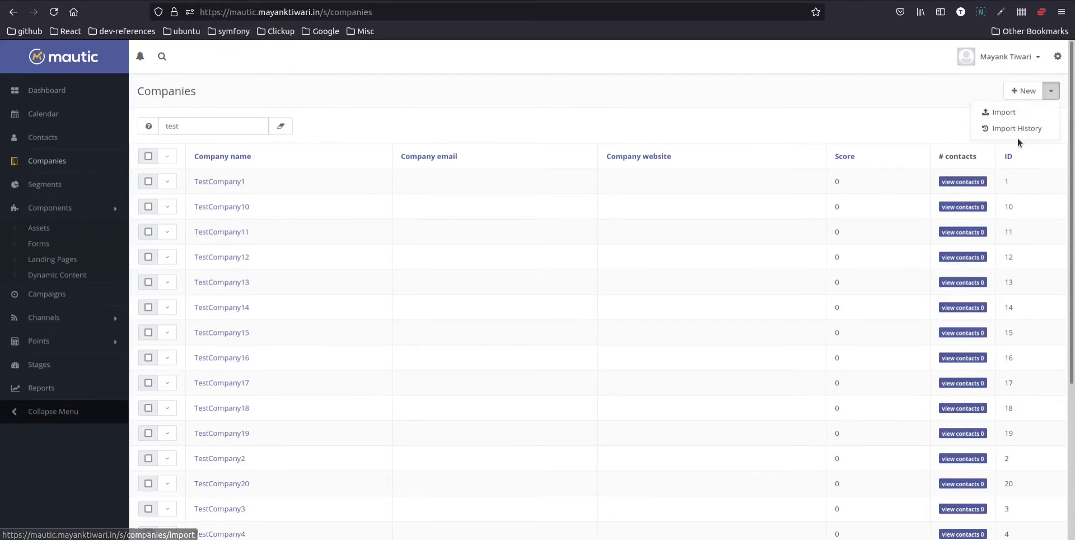
pyautogui.click(889, 72)
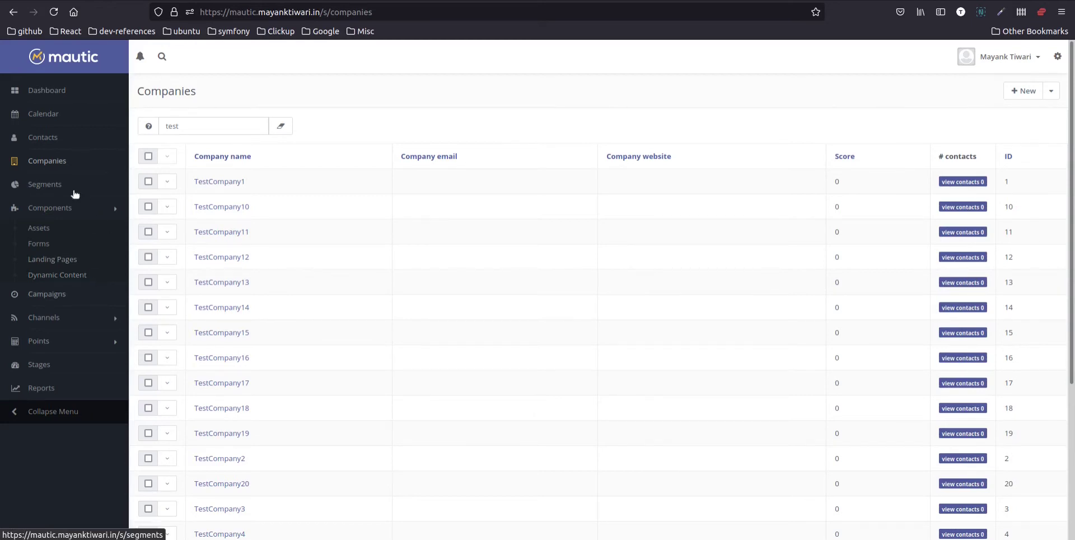
# Open the Segments list and start a new segment to examine its details fields
pyautogui.click(51, 186)
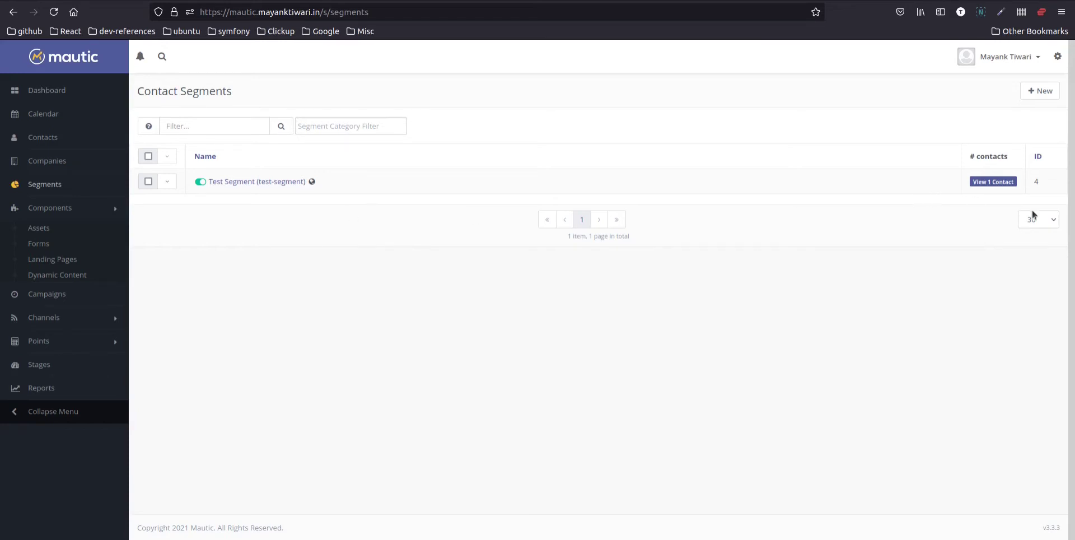
pyautogui.click(1038, 89)
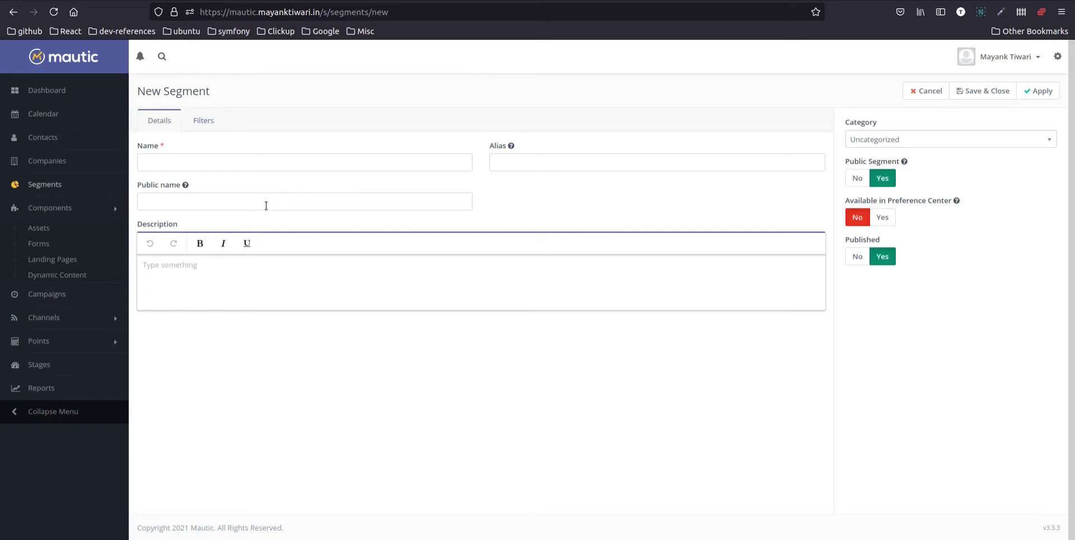
pyautogui.click(172, 162)
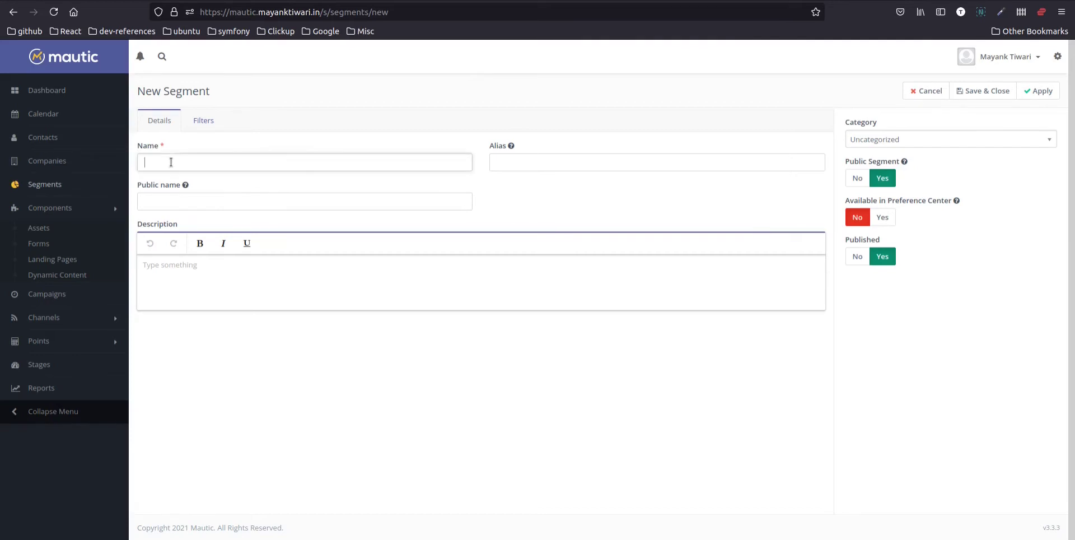
pyautogui.click(171, 176)
# Draft a segment filter where City equals new york, review the publishing options, and cancel the new segment
pyautogui.click(211, 121)
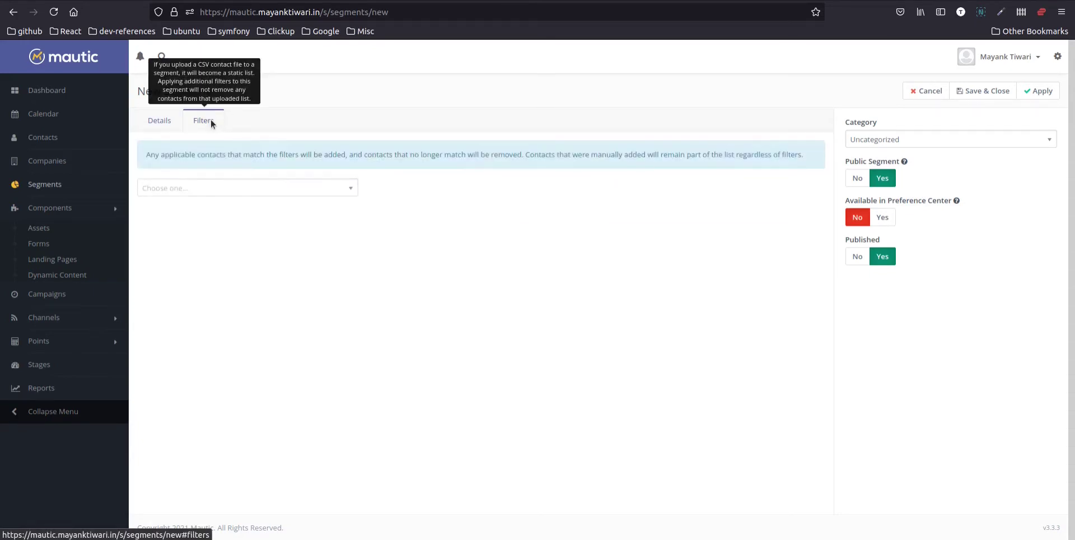
pyautogui.click(255, 189)
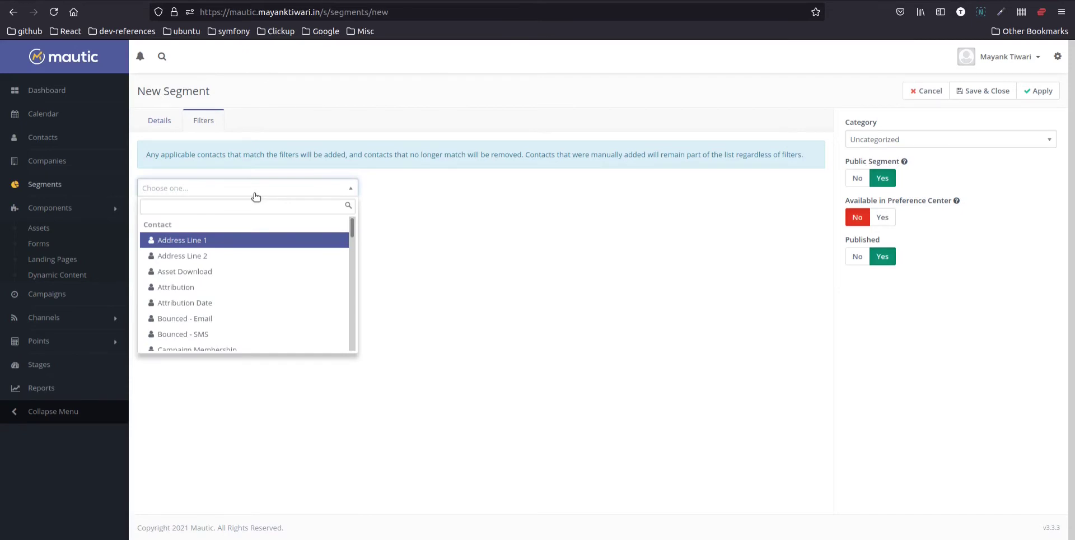
pyautogui.write('loc')
pyautogui.press('BackSpace')
pyautogui.press('BackSpace')
pyautogui.press('BackSpace')
pyautogui.write('city')
pyautogui.press('Return')
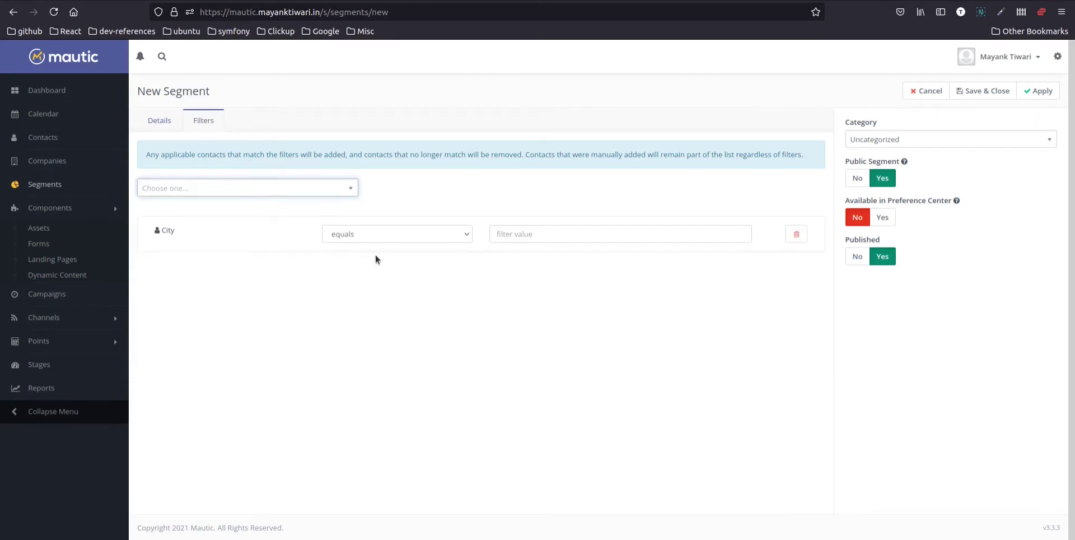
pyautogui.click(529, 232)
pyautogui.write('new')
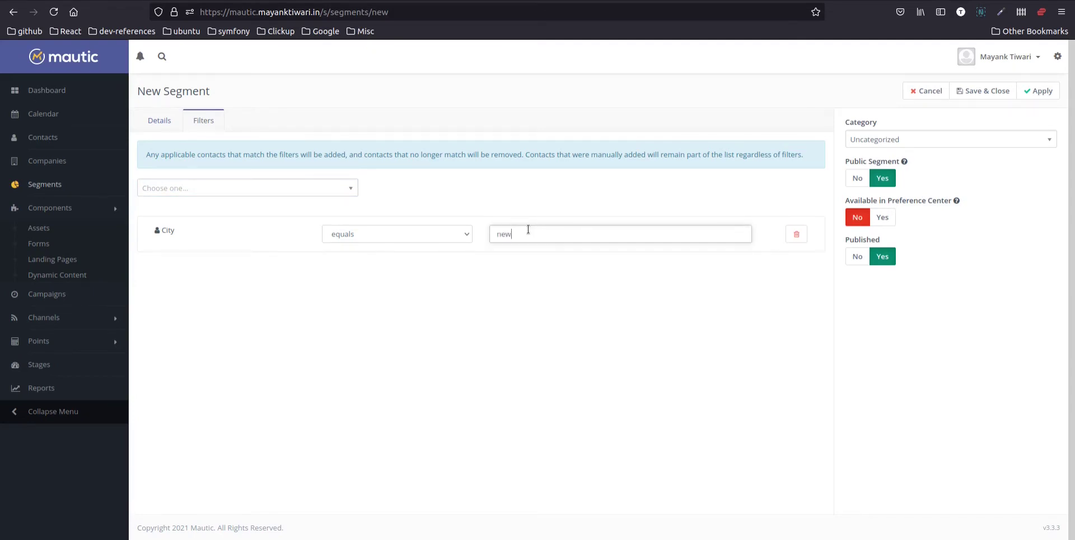
pyautogui.write('york')
pyautogui.click(511, 234)
pyautogui.moveTo(891, 167)
pyautogui.moveTo(888, 200)
pyautogui.click(929, 91)
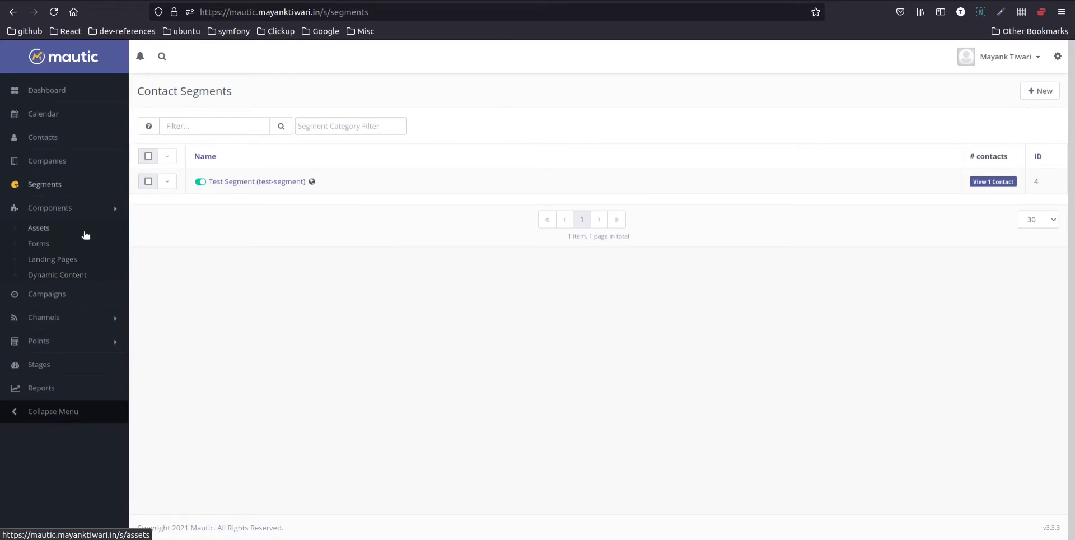
# Start a new asset with local storage and upload hubspotlogo.jpeg from the Downloads folder
pyautogui.click(39, 228)
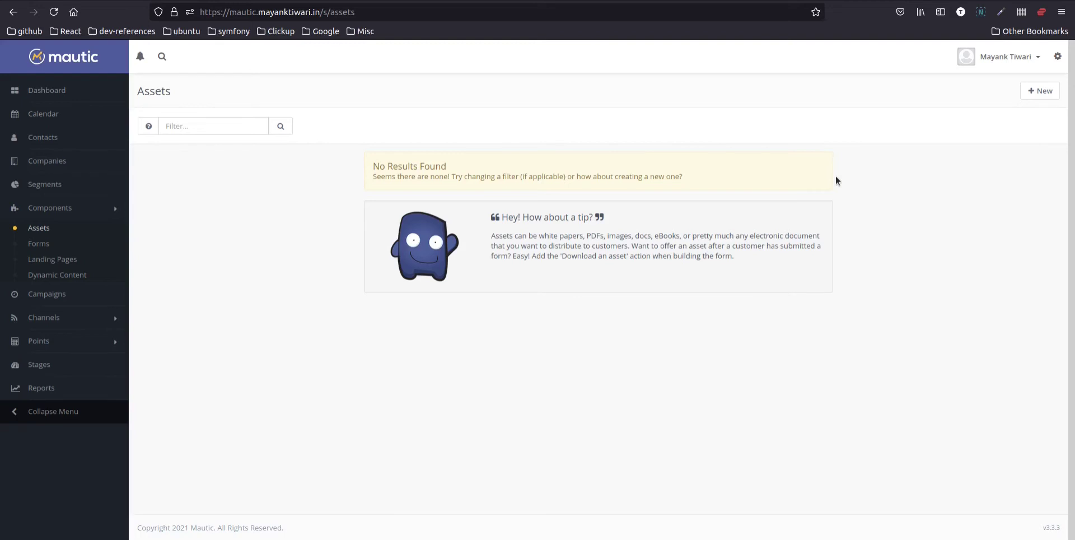
pyautogui.click(1037, 92)
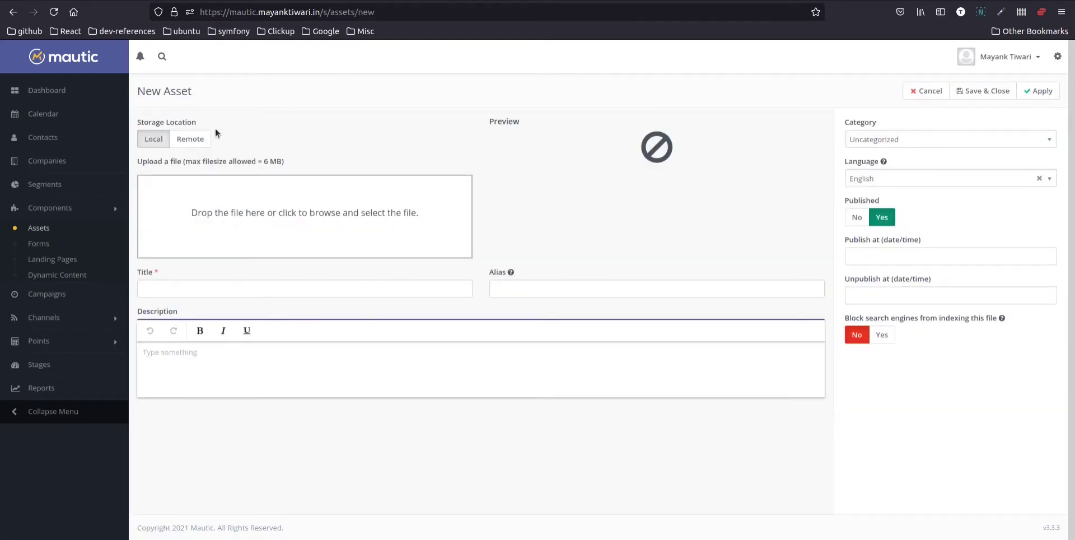
pyautogui.click(273, 213)
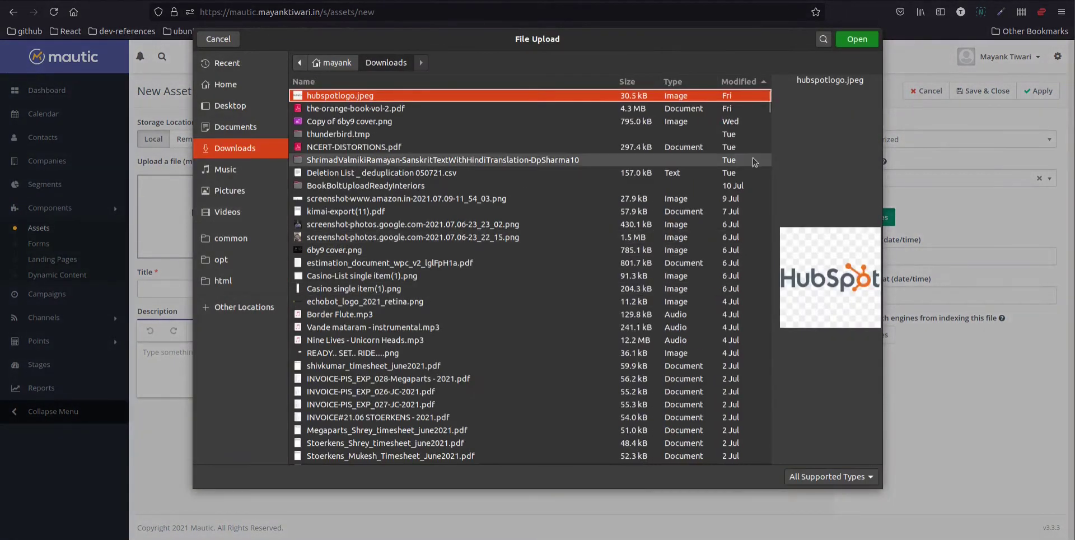
pyautogui.click(857, 38)
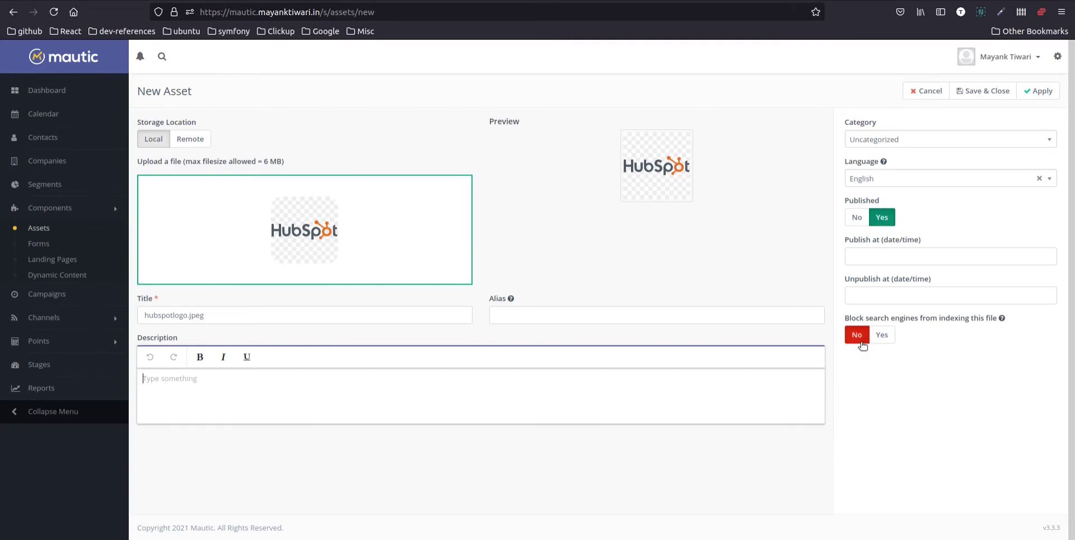
# Save and close the hubspotlogo.jpeg asset, select its download URL, and check the additional actions available for it
pyautogui.click(742, 377)
pyautogui.click(983, 91)
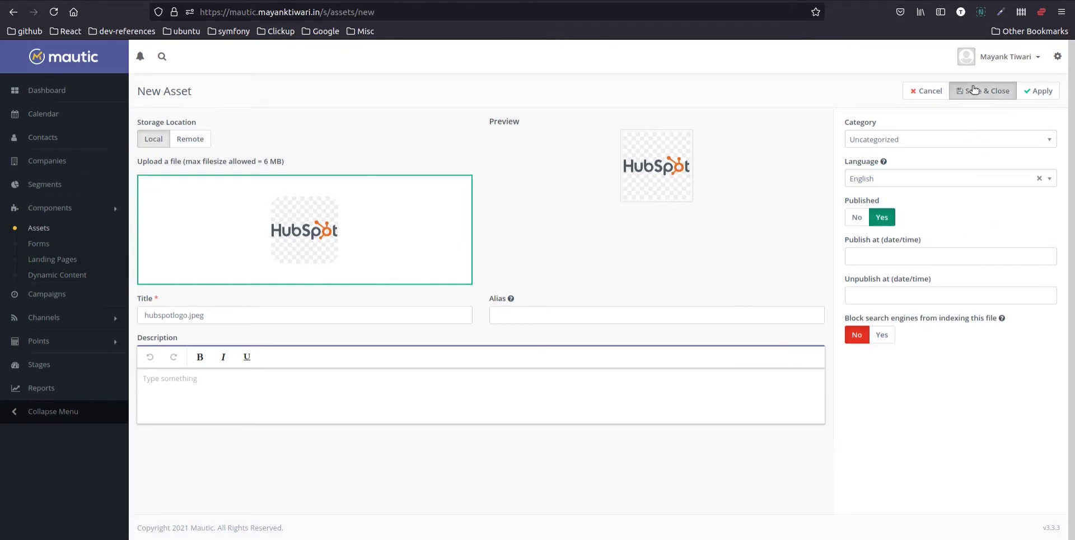
pyautogui.click(995, 149)
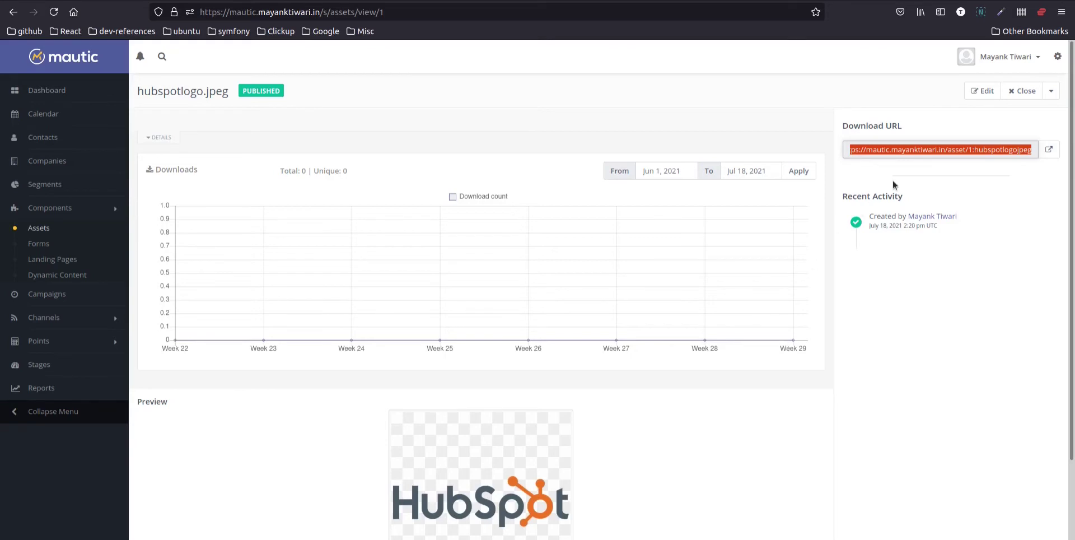
pyautogui.click(1051, 91)
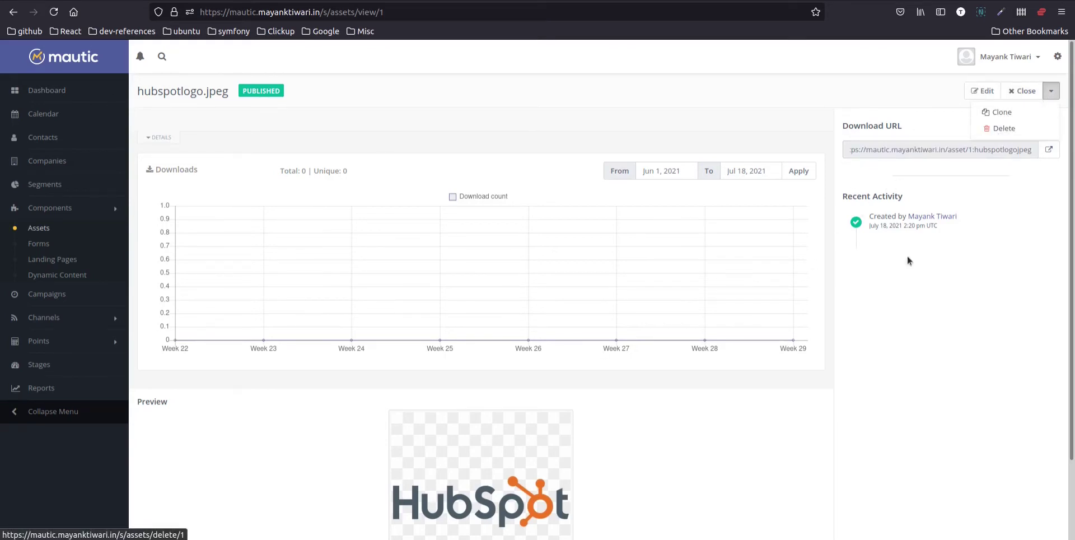
pyautogui.click(279, 126)
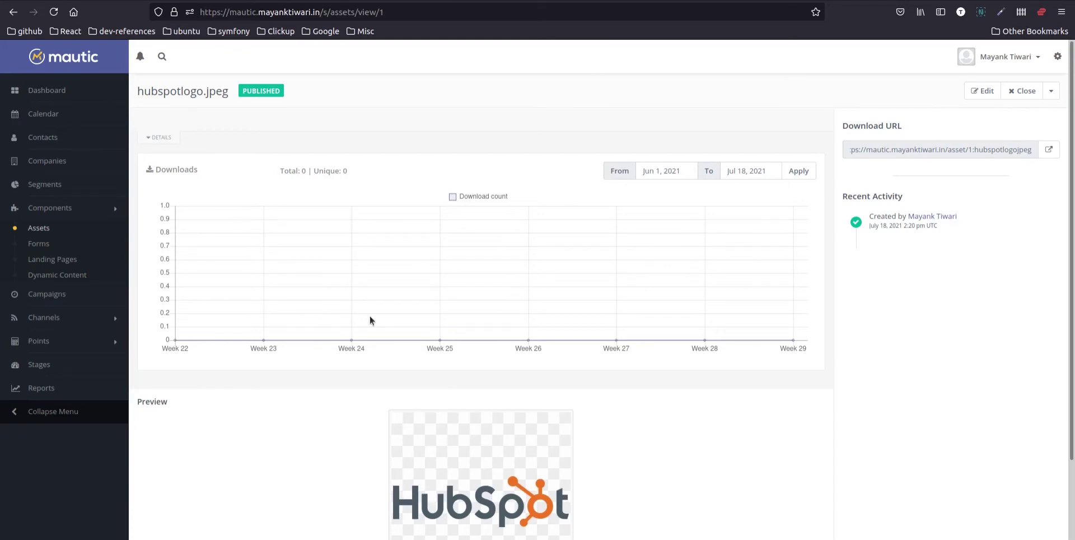
# Open the Forms list, start a new campaign form, and enter adsf as its form attributes
pyautogui.click(39, 244)
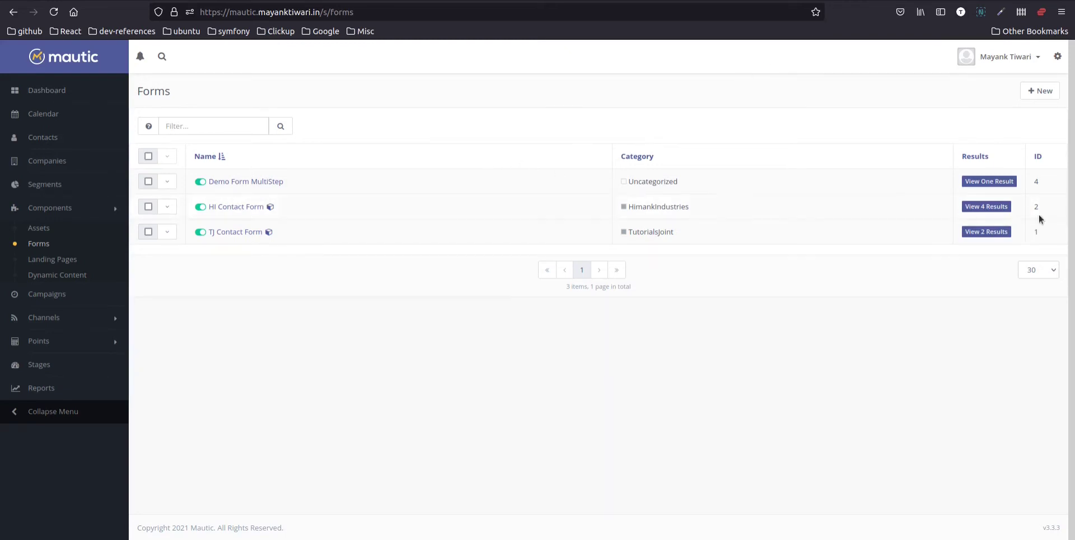
pyautogui.click(1037, 91)
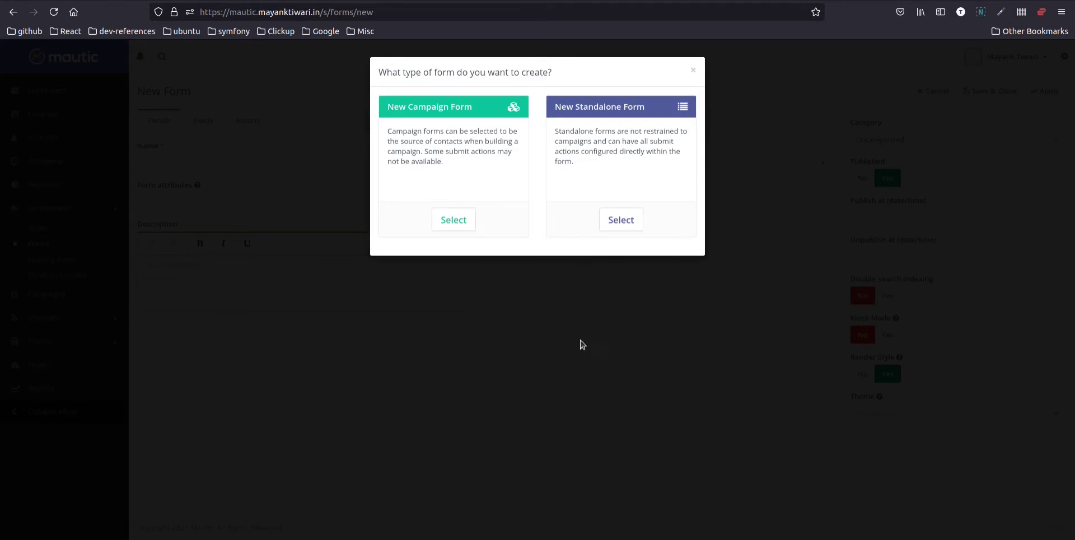
pyautogui.click(454, 219)
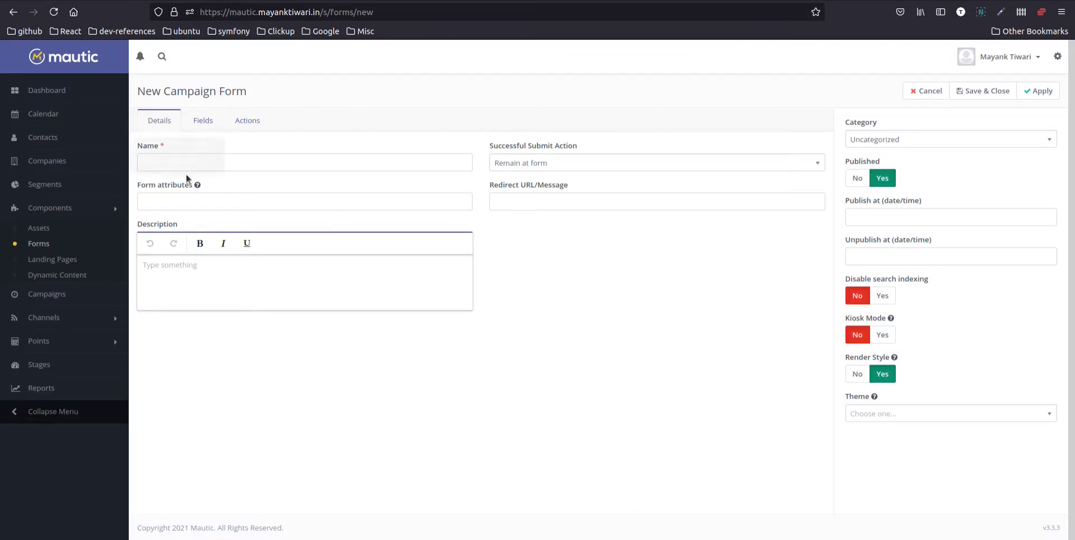
pyautogui.click(175, 162)
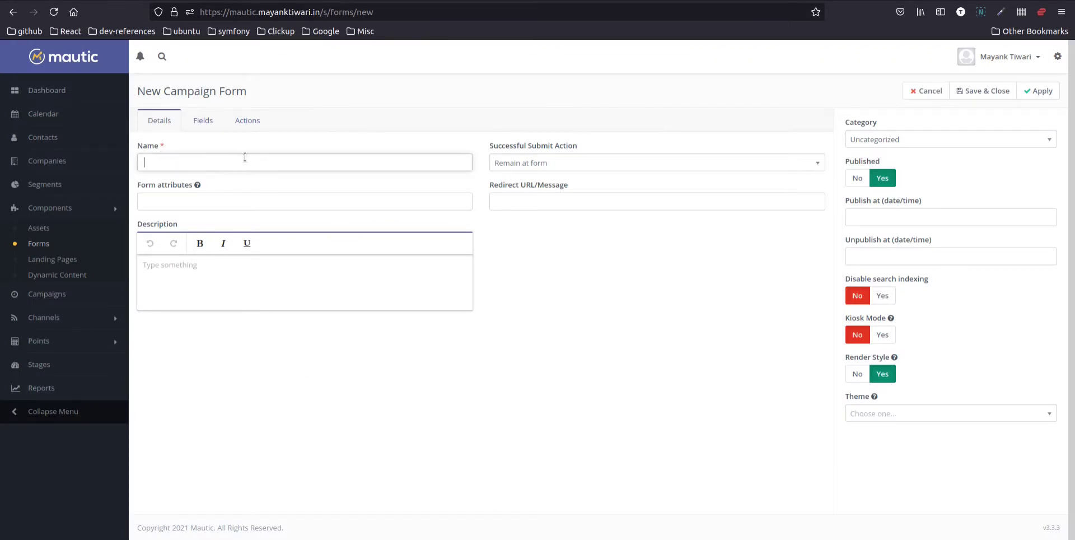
pyautogui.click(163, 201)
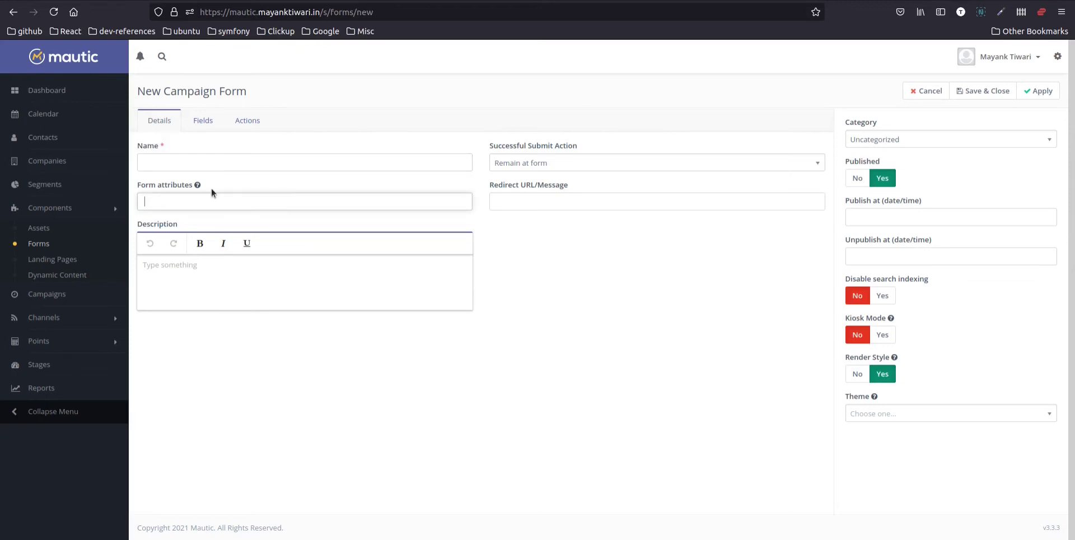
pyautogui.write('adsf')
# Choose the Goldstar theme for the campaign form and enable Kiosk Mode
pyautogui.click(875, 418)
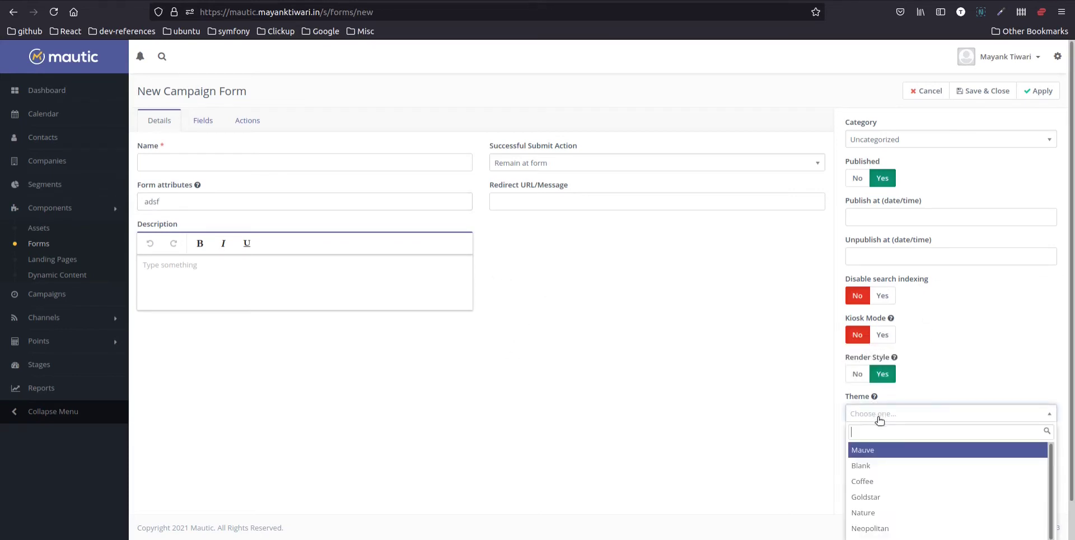
pyautogui.click(892, 499)
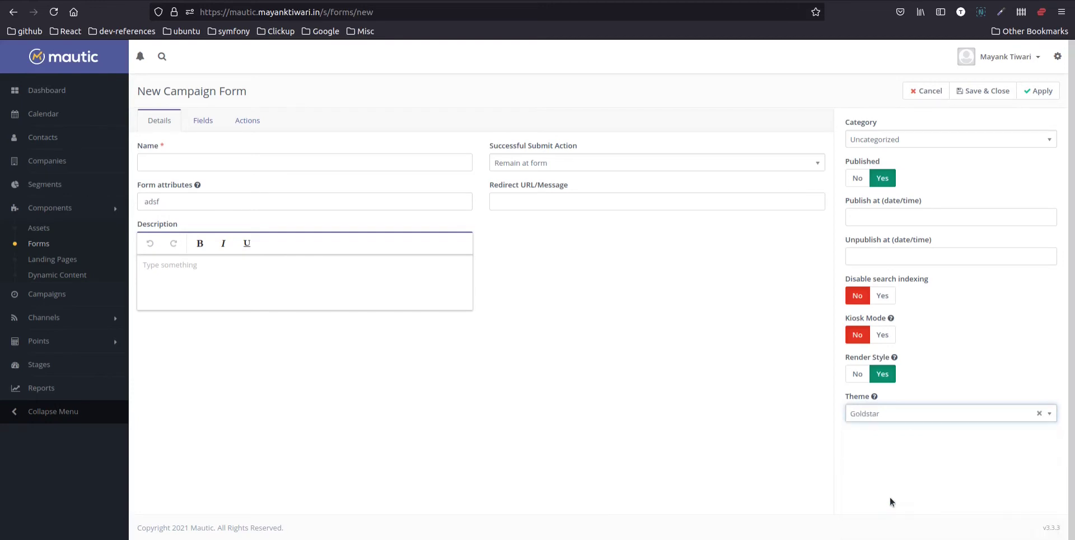
pyautogui.click(883, 335)
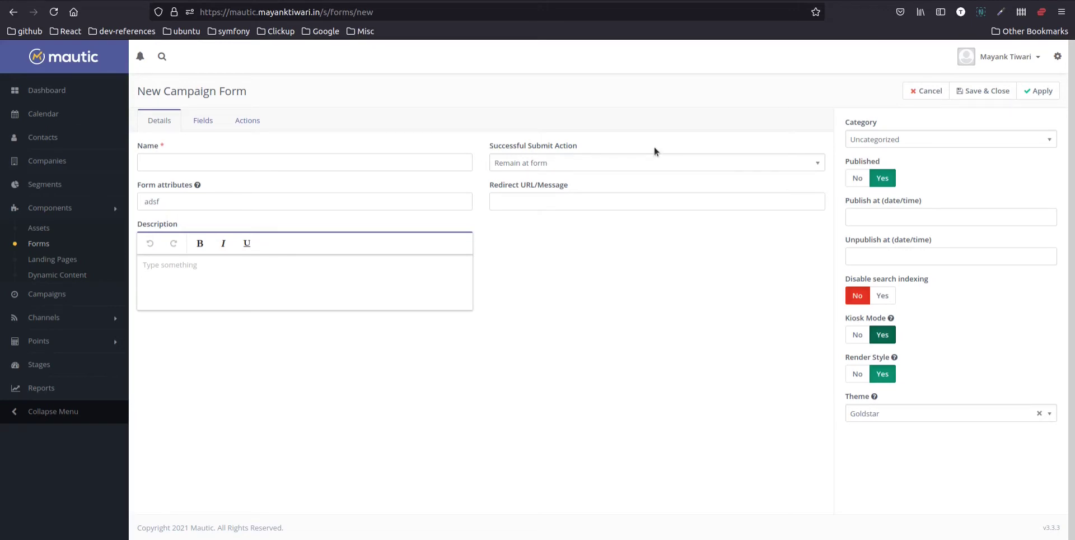
# Try Redirect URL as the form's successful submit action, and set the action to Display message instead
pyautogui.click(553, 168)
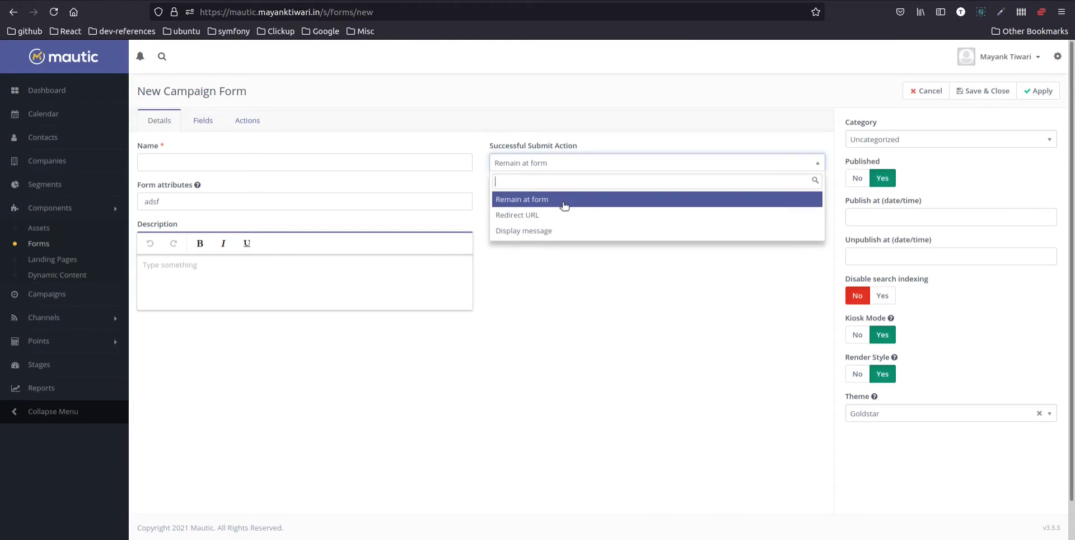
pyautogui.click(563, 216)
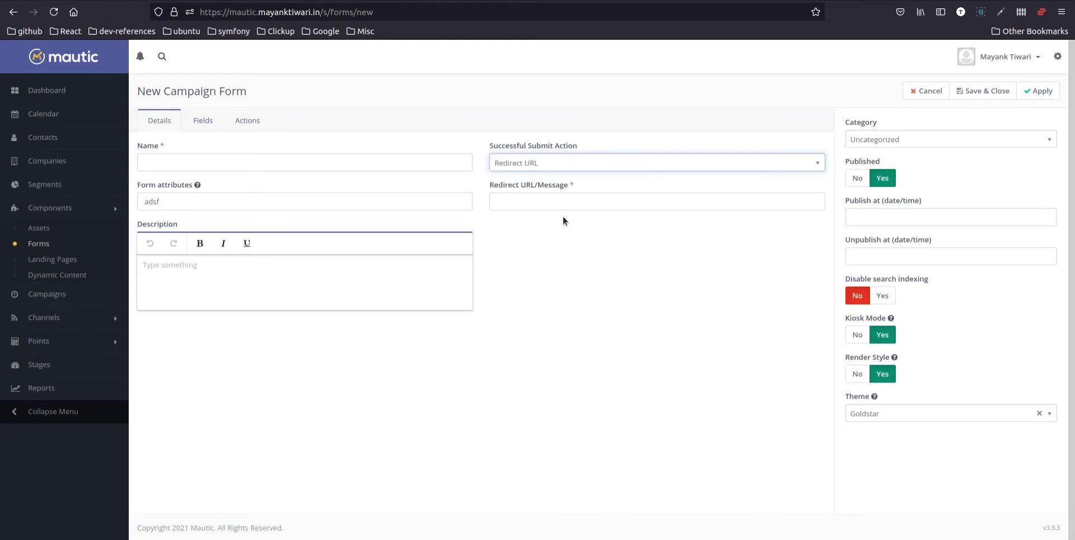
pyautogui.click(571, 202)
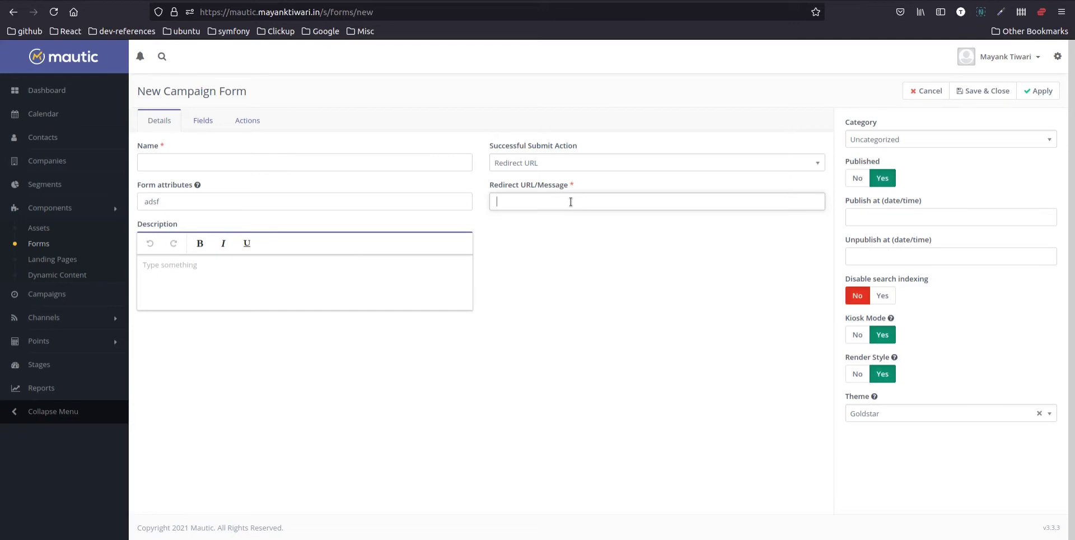
pyautogui.click(541, 161)
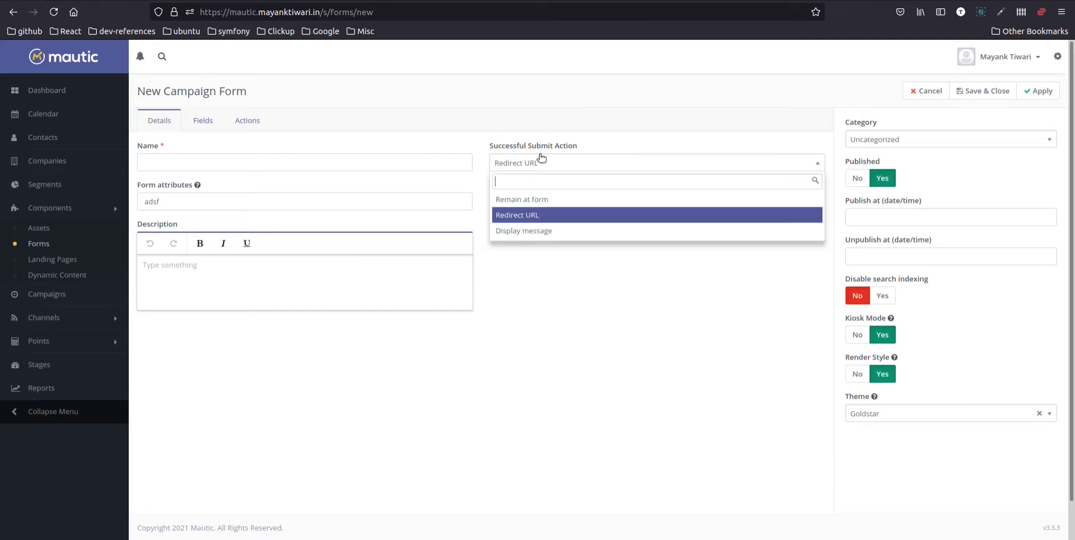
pyautogui.click(504, 231)
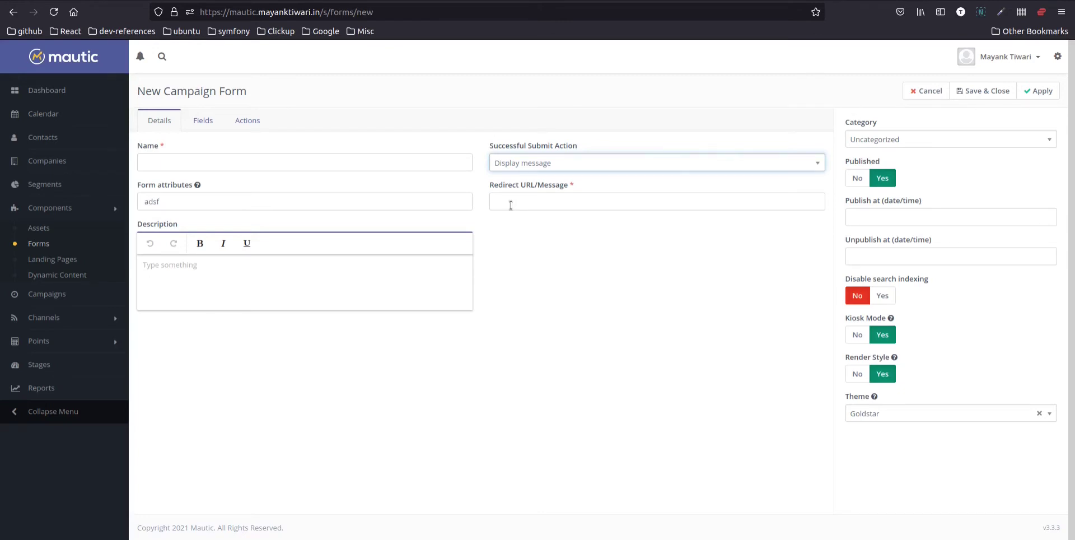
# Browse the field types available for the campaign form, and view the Email field's general settings without adding it
pyautogui.click(207, 127)
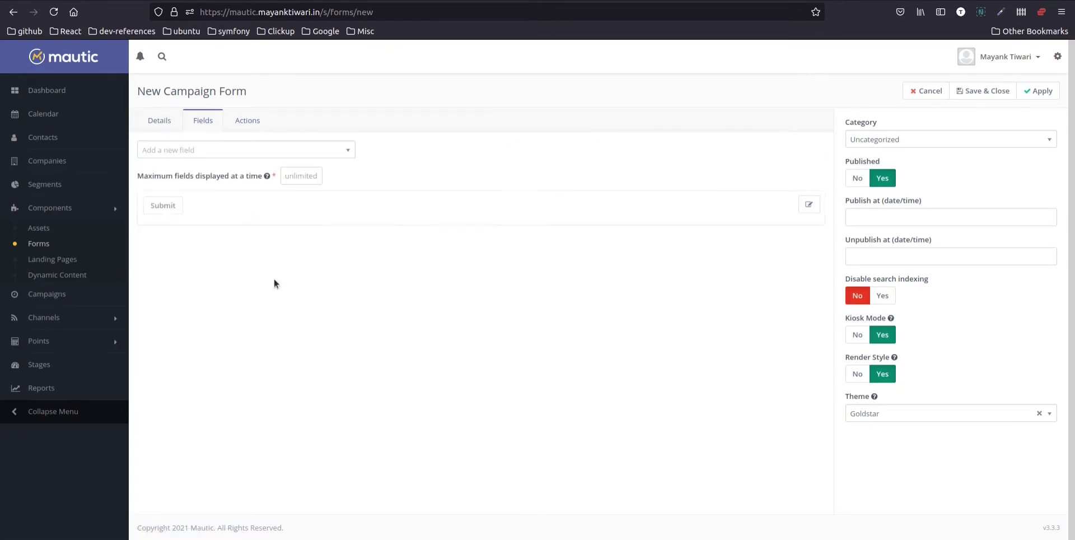
pyautogui.click(180, 149)
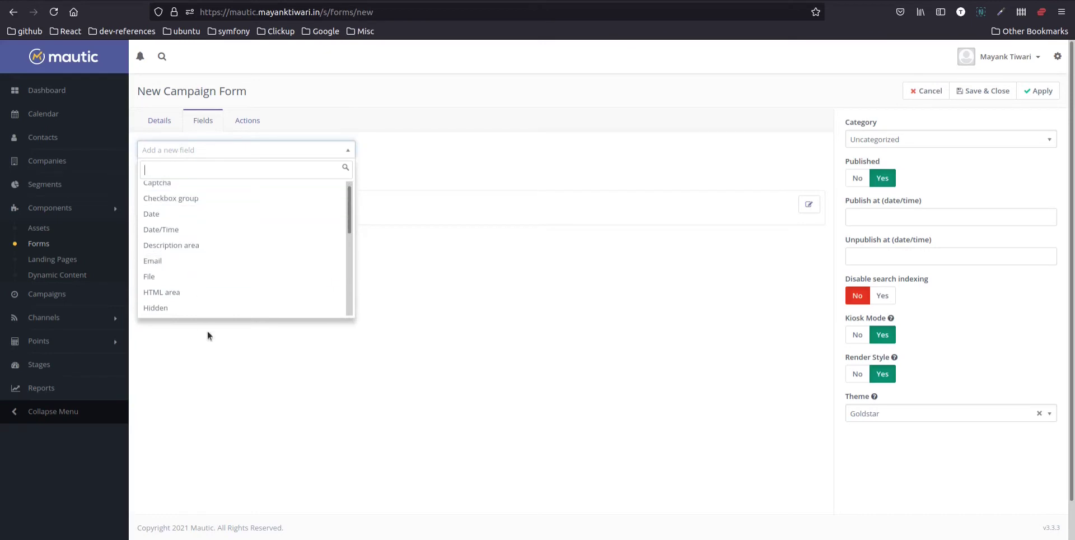
pyautogui.scroll(-3, 228, 262)
pyautogui.scroll(4, 223, 269)
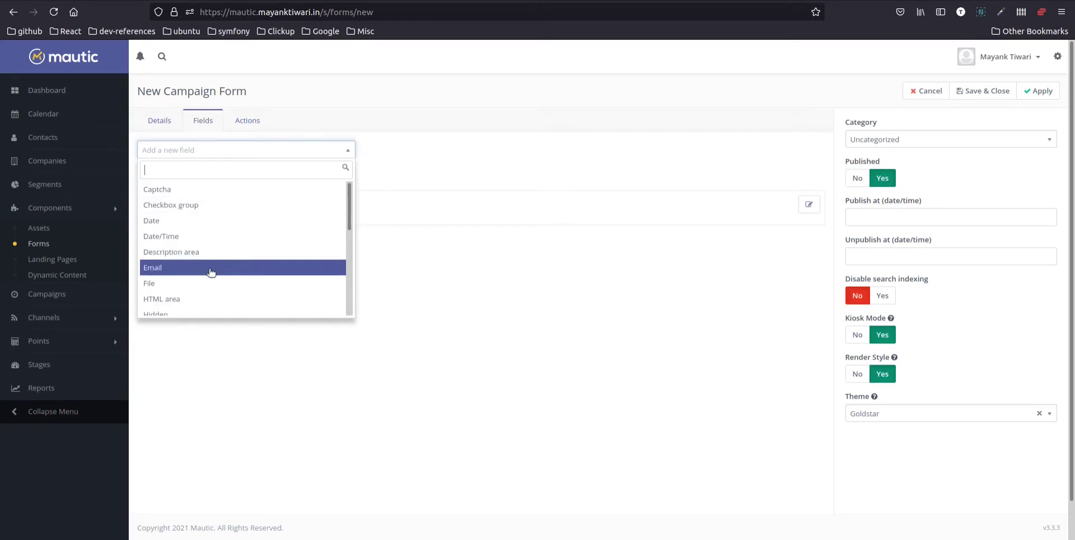
pyautogui.scroll(-3, 213, 272)
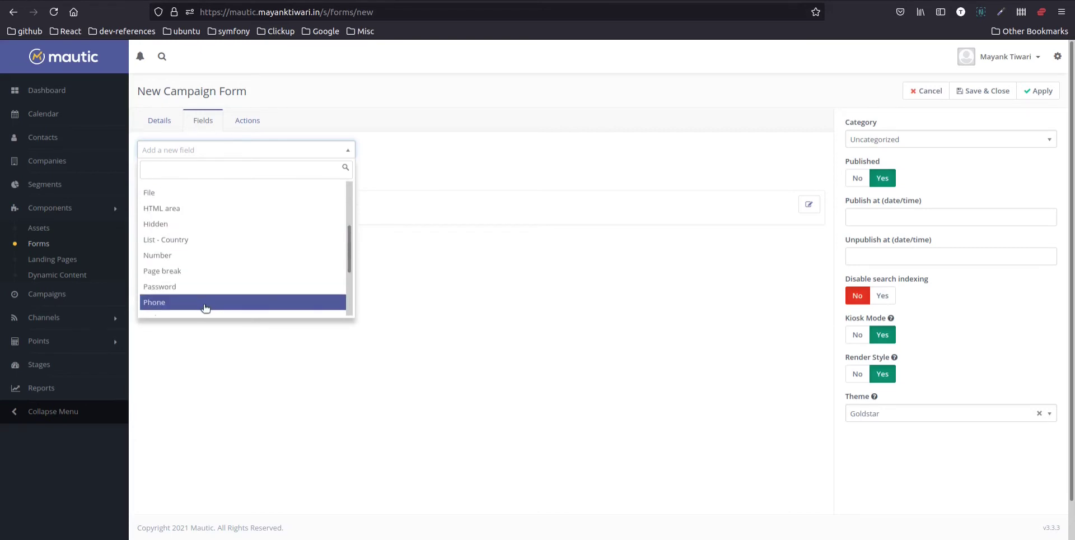
pyautogui.scroll(1, 230, 301)
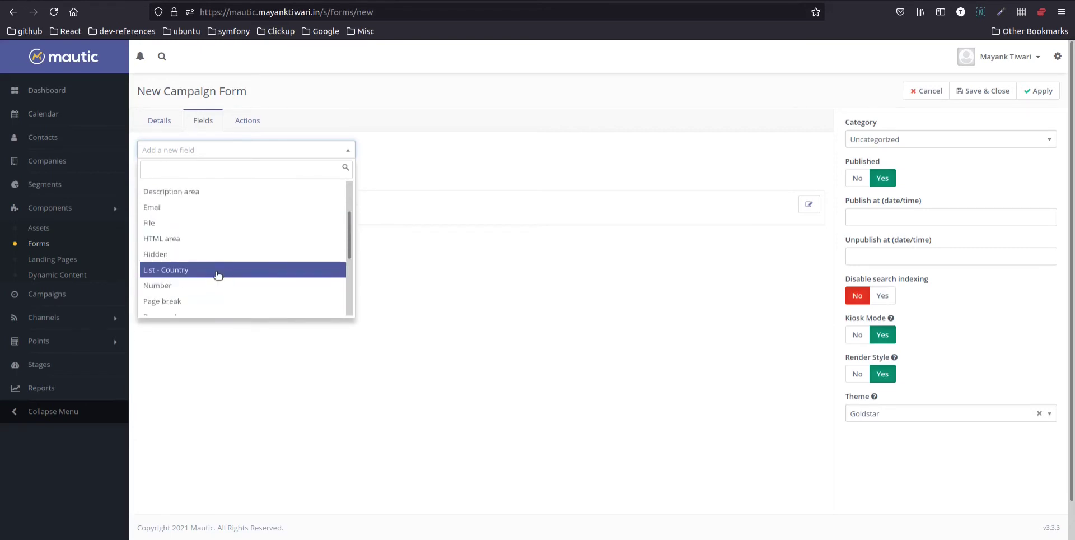
pyautogui.click(209, 209)
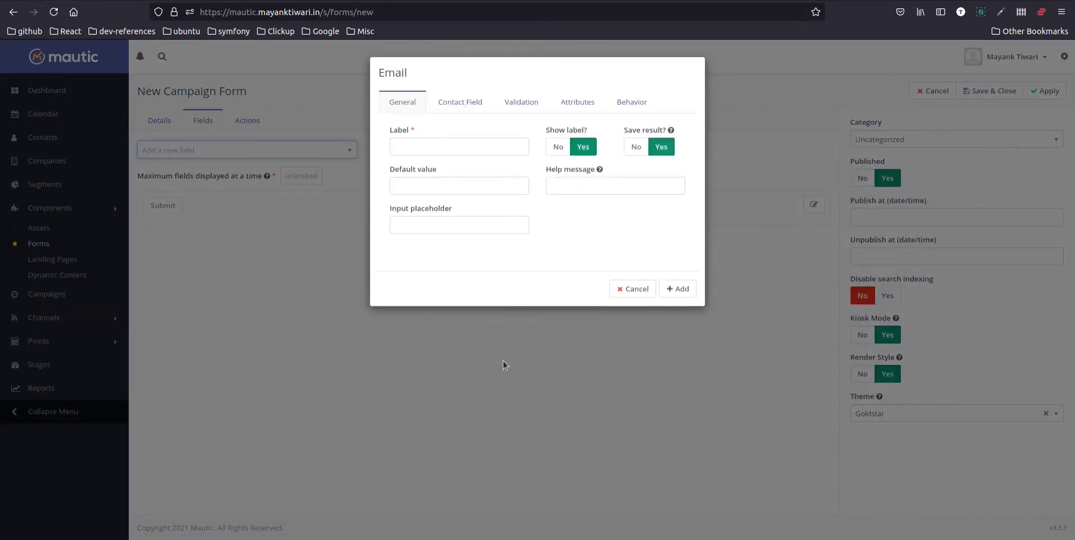
pyautogui.click(405, 151)
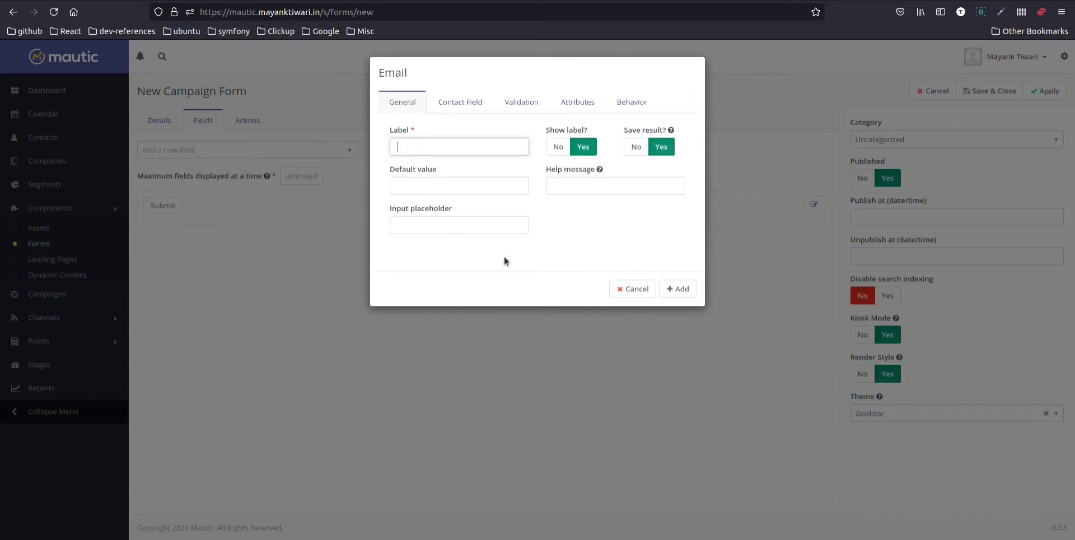
pyautogui.click(632, 297)
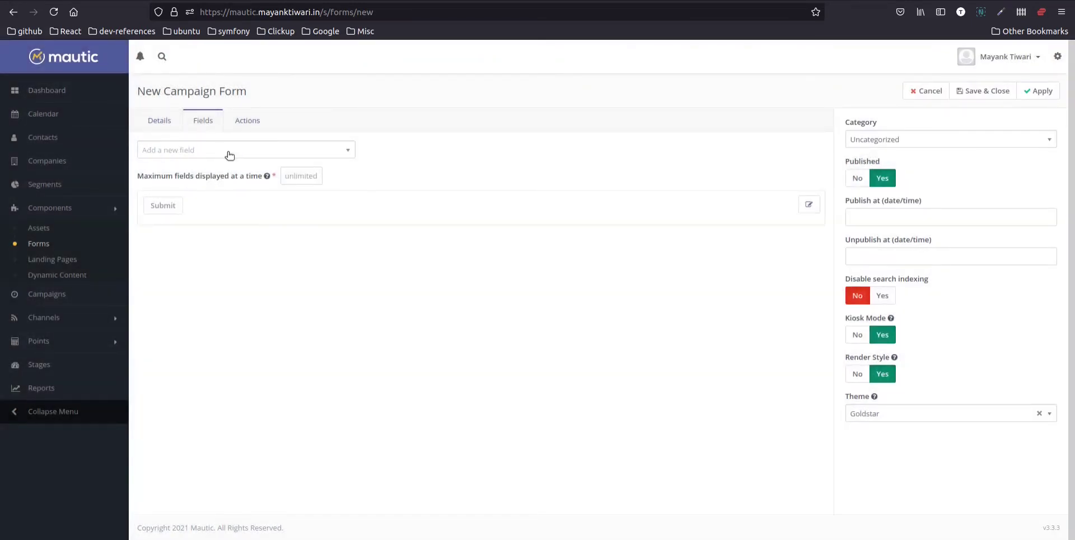
# View the general settings of the Date and Date/Time fields, cancelling each without adding it
pyautogui.click(227, 151)
pyautogui.click(206, 223)
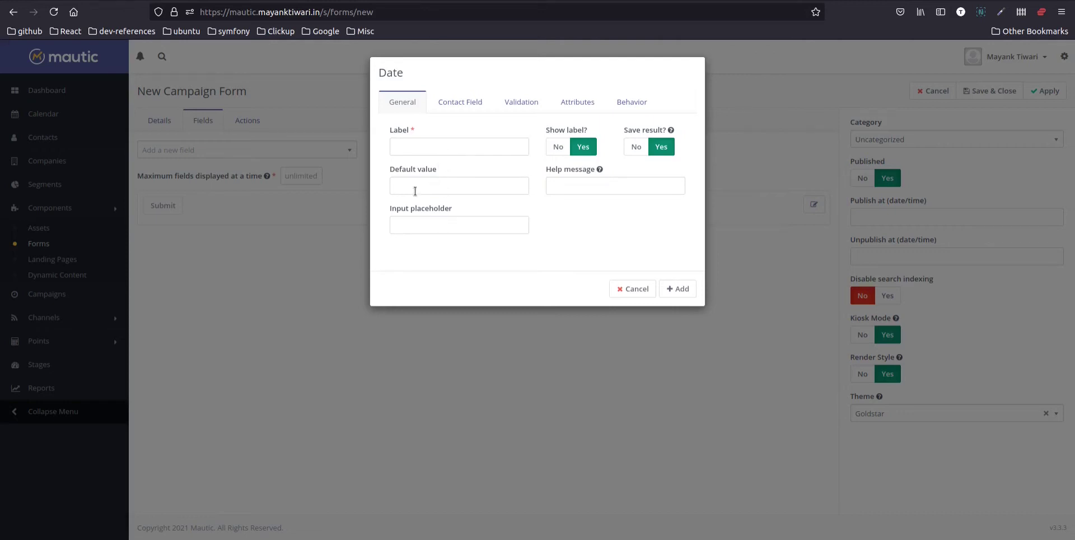
pyautogui.click(429, 227)
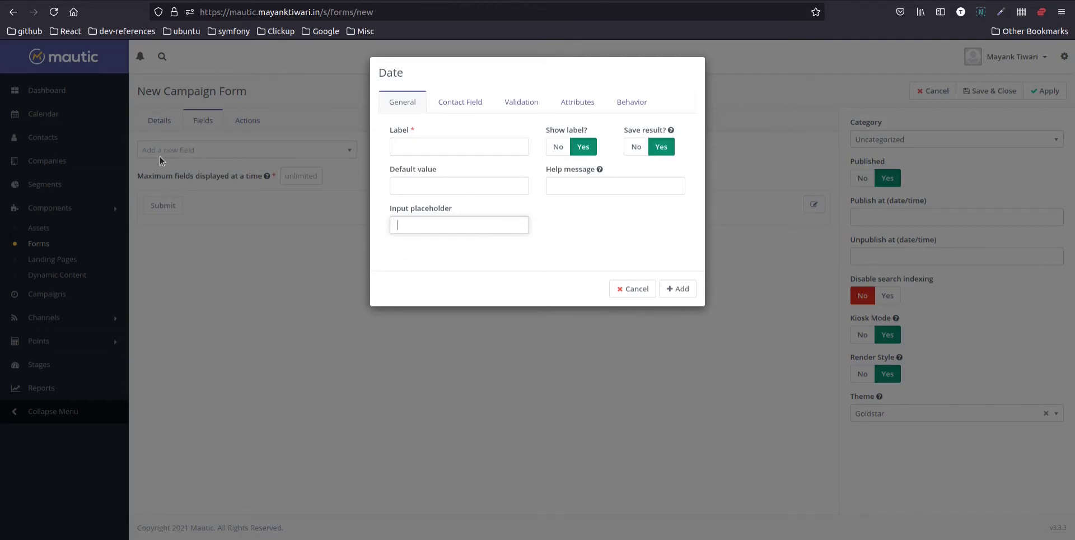
pyautogui.click(631, 289)
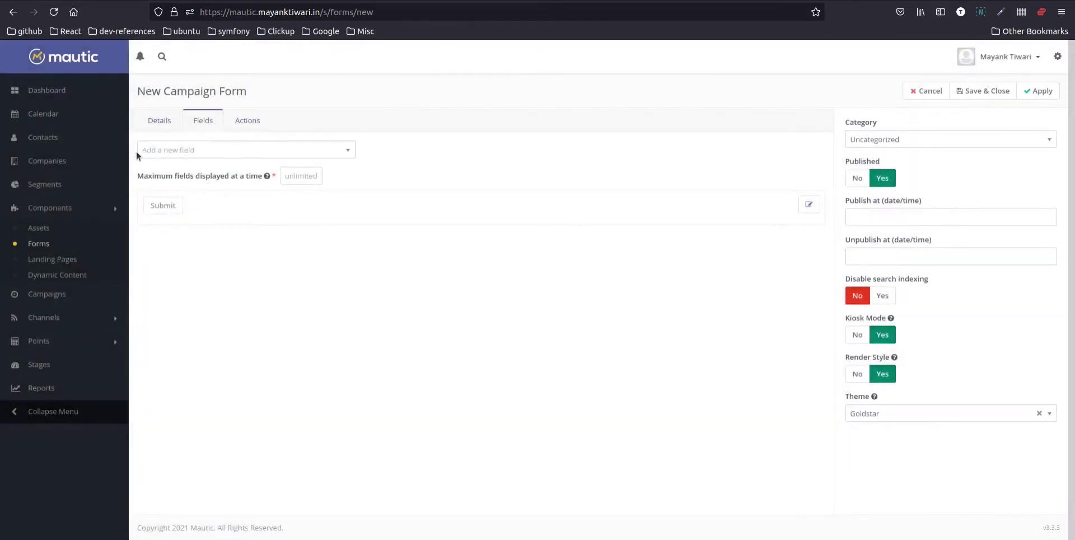
pyautogui.click(224, 156)
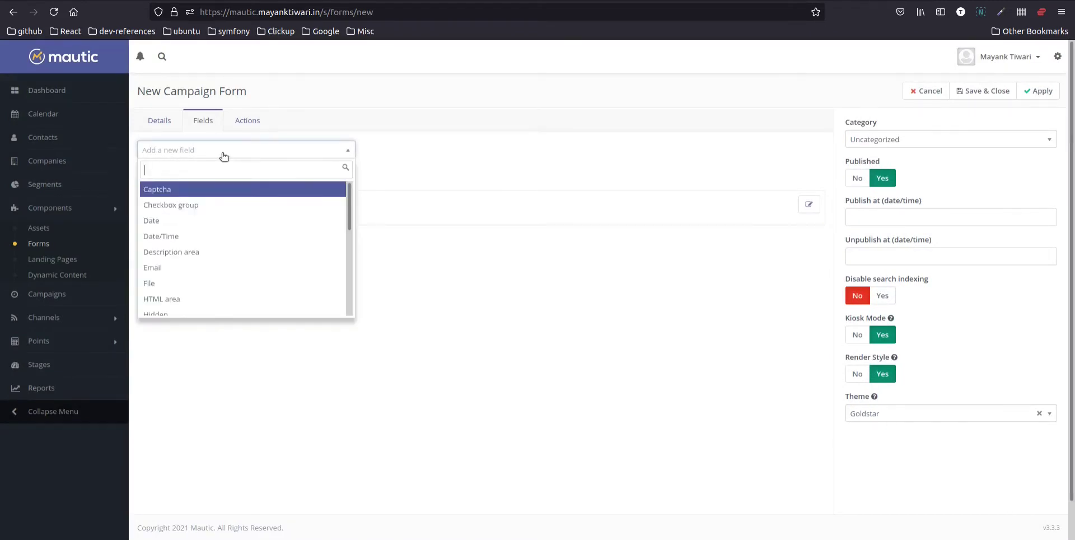
pyautogui.click(223, 234)
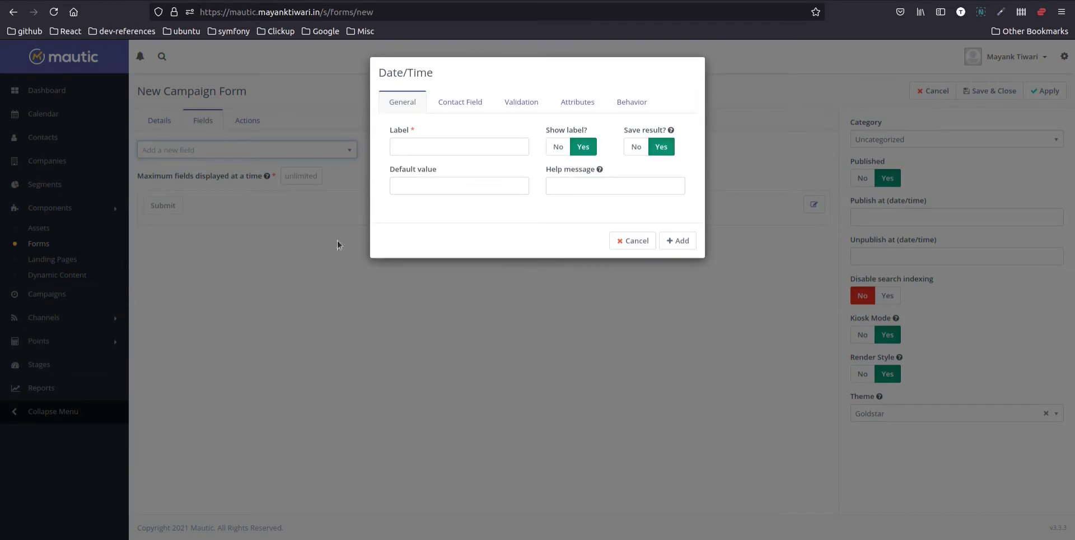
pyautogui.click(633, 241)
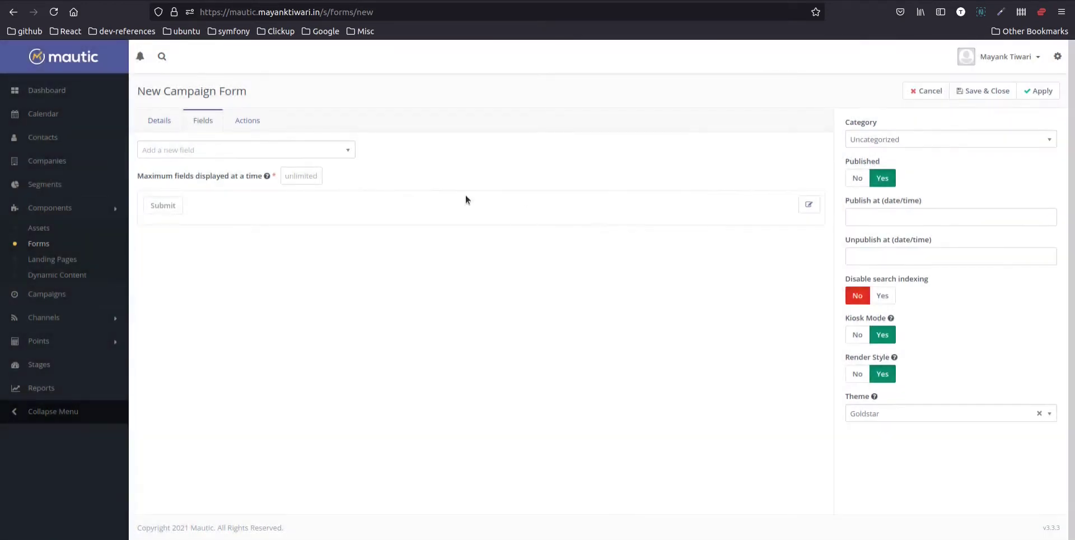
# Start a new Email field for the campaign form and view its general settings and contact field mapping
pyautogui.click(221, 150)
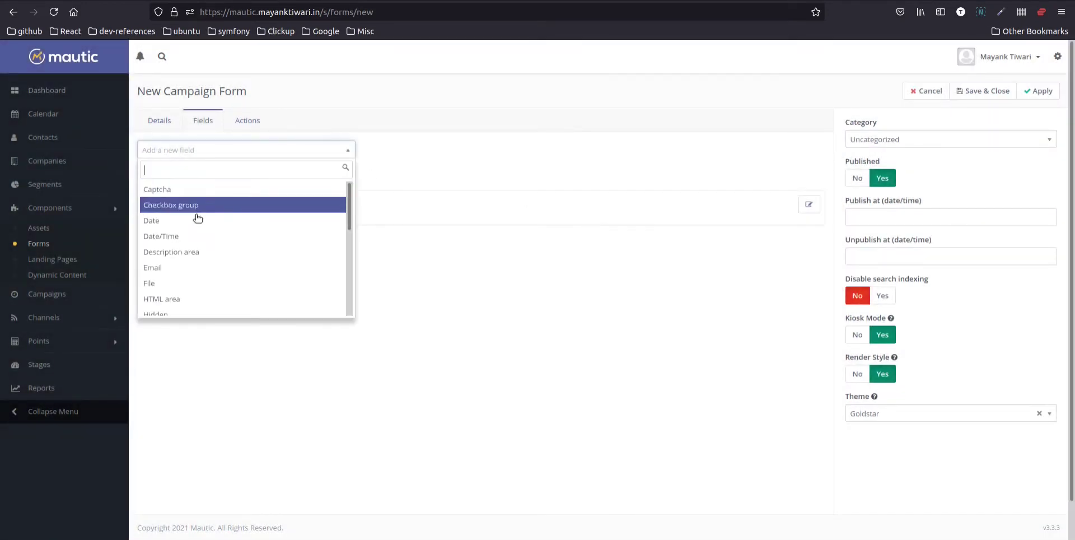
pyautogui.click(180, 270)
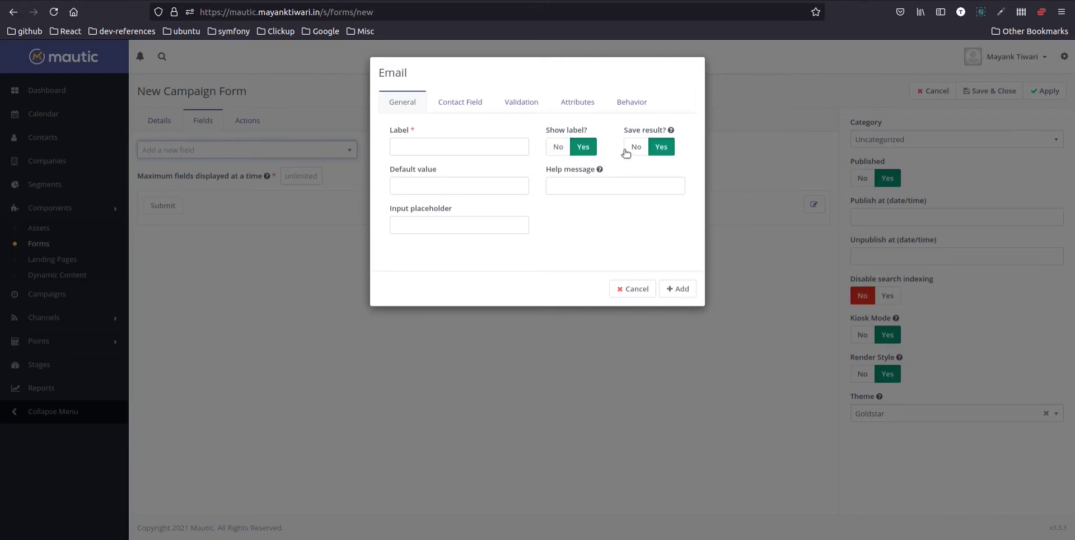
pyautogui.click(580, 184)
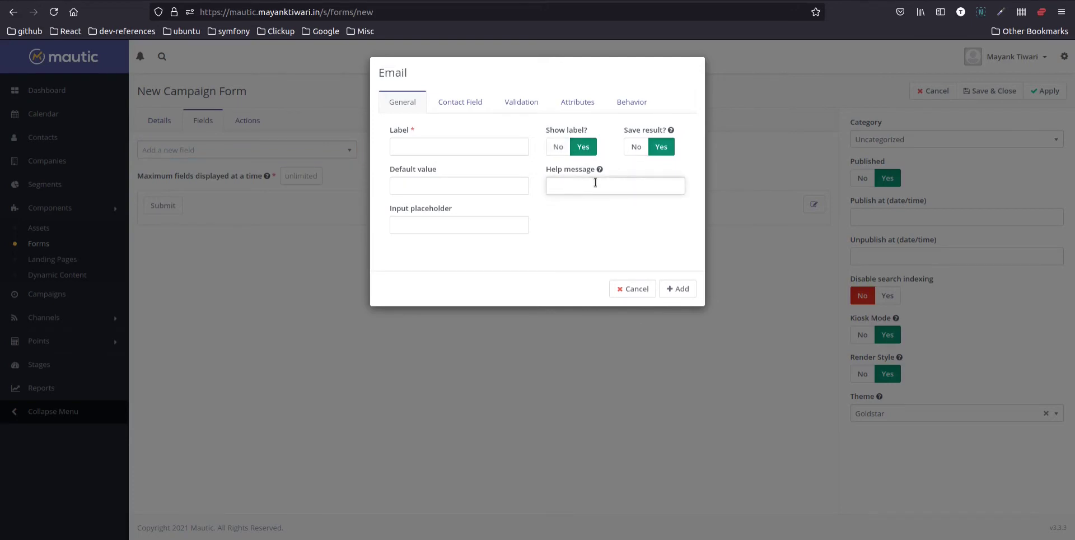
pyautogui.moveTo(600, 173)
pyautogui.click(453, 102)
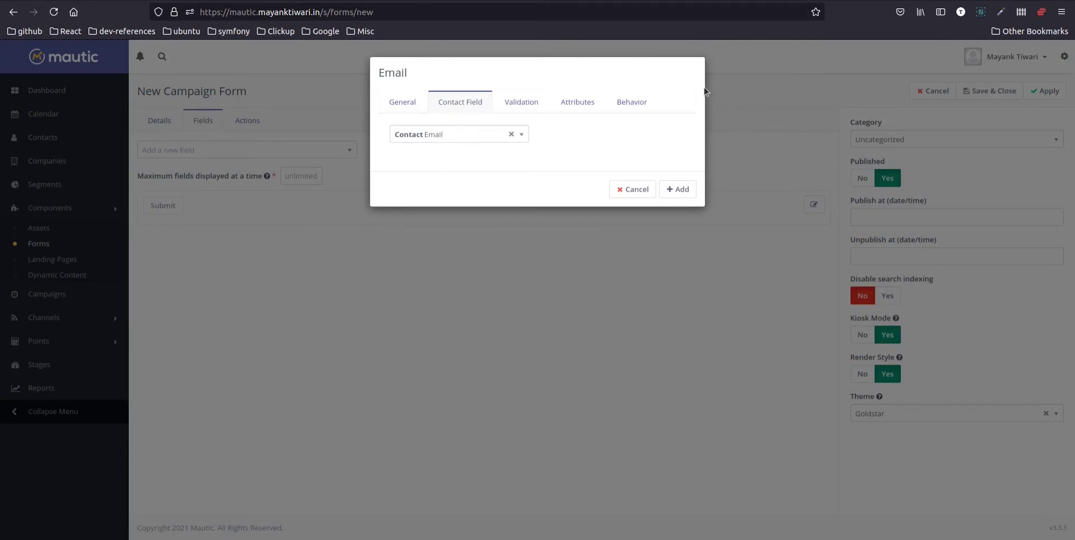
# Try making the Email field required with the validation message "Email is required"
pyautogui.click(508, 96)
pyautogui.click(427, 147)
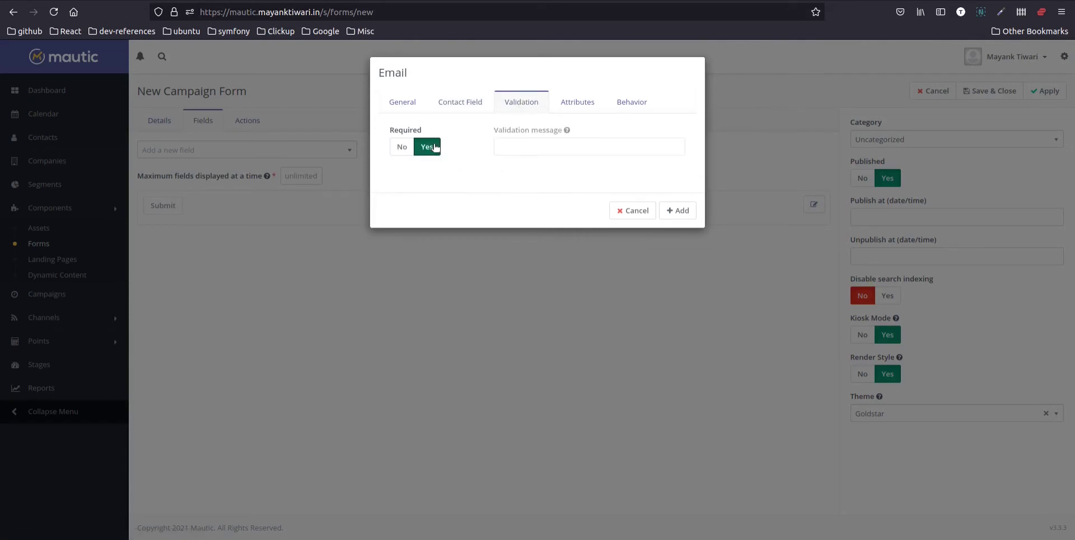
pyautogui.click(509, 141)
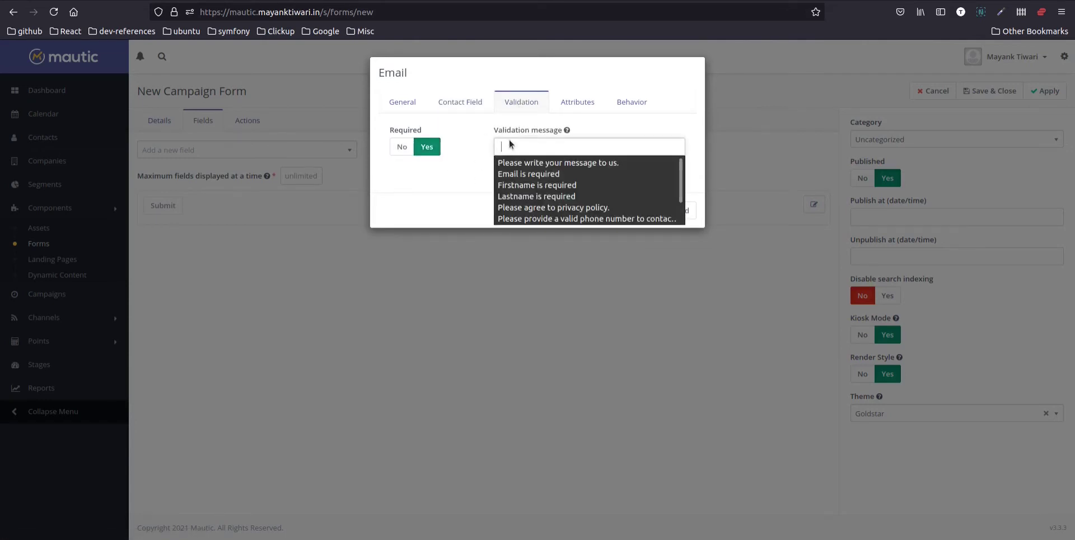
pyautogui.click(531, 173)
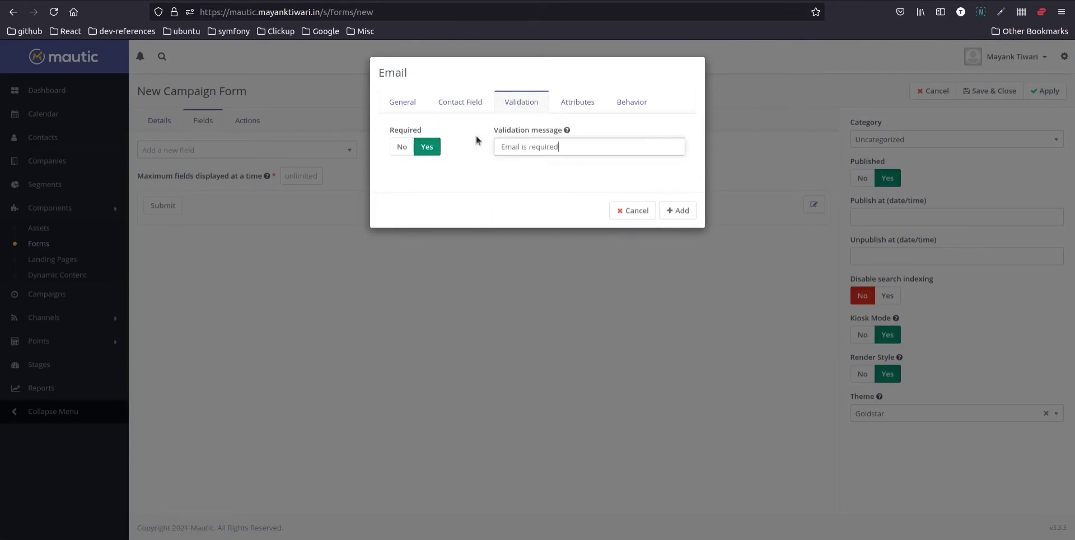
# View the Email field's HTML name, label, input and container attribute settings
pyautogui.click(588, 103)
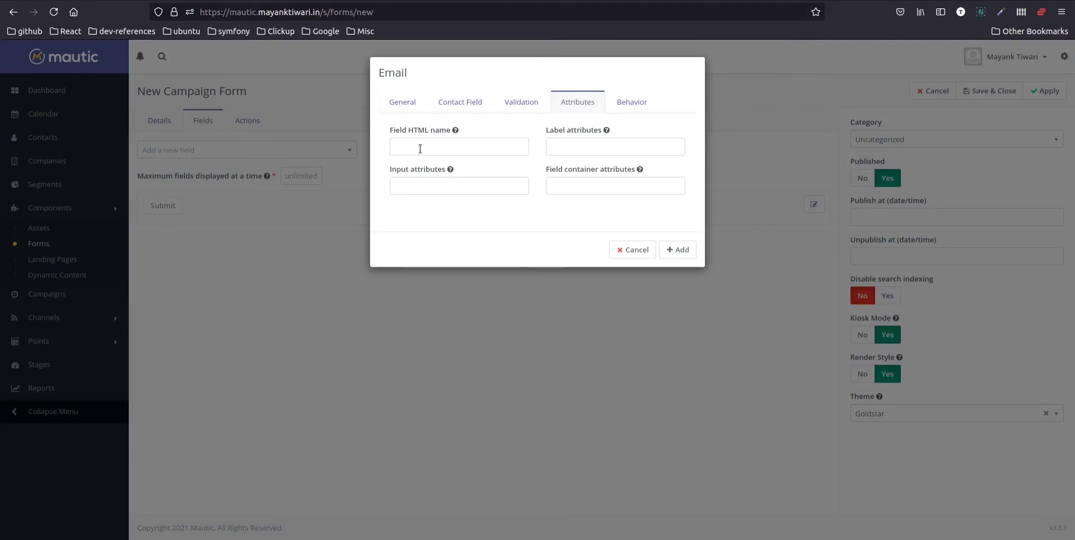
pyautogui.click(400, 103)
pyautogui.click(573, 101)
pyautogui.click(560, 153)
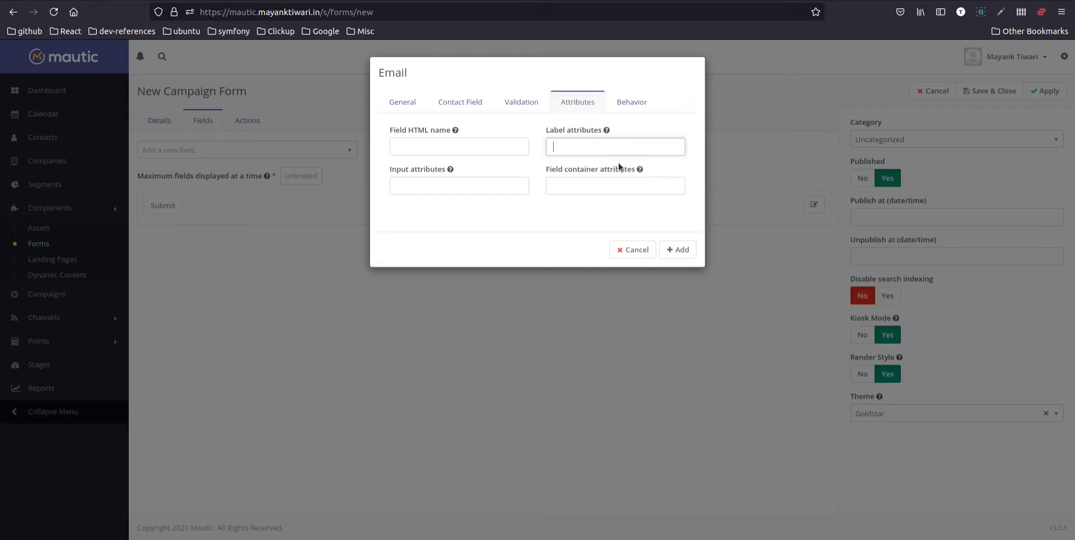
# Try enabling Auto fill data and showing the Email field after 5 submissions, and cancel adding the field
pyautogui.click(641, 105)
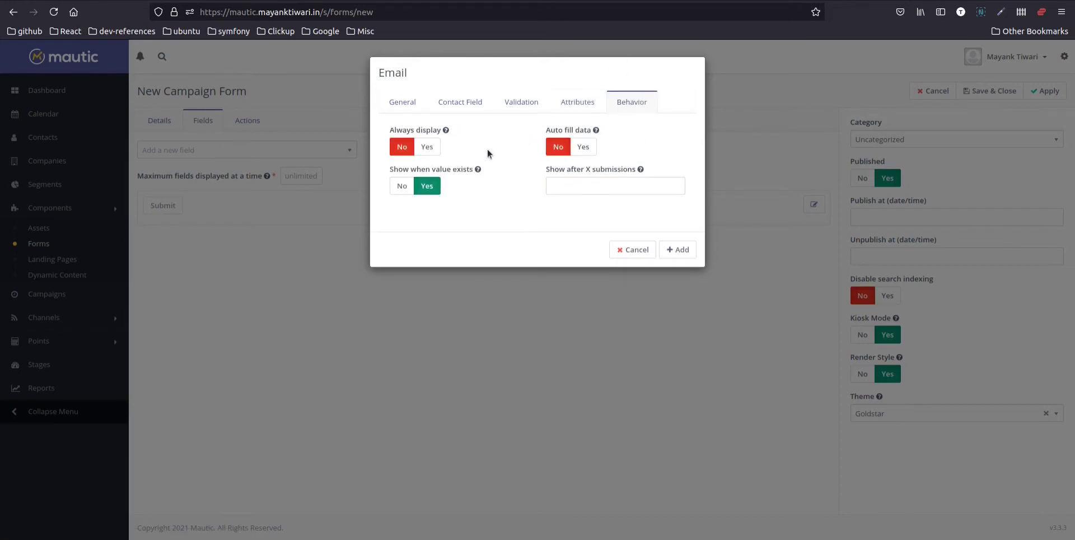
pyautogui.click(417, 148)
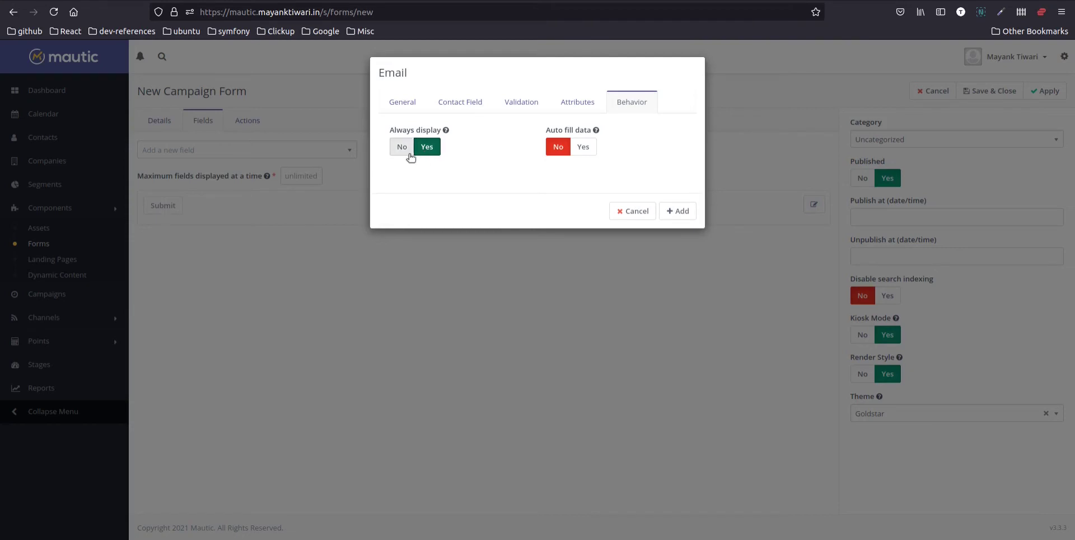
pyautogui.click(409, 152)
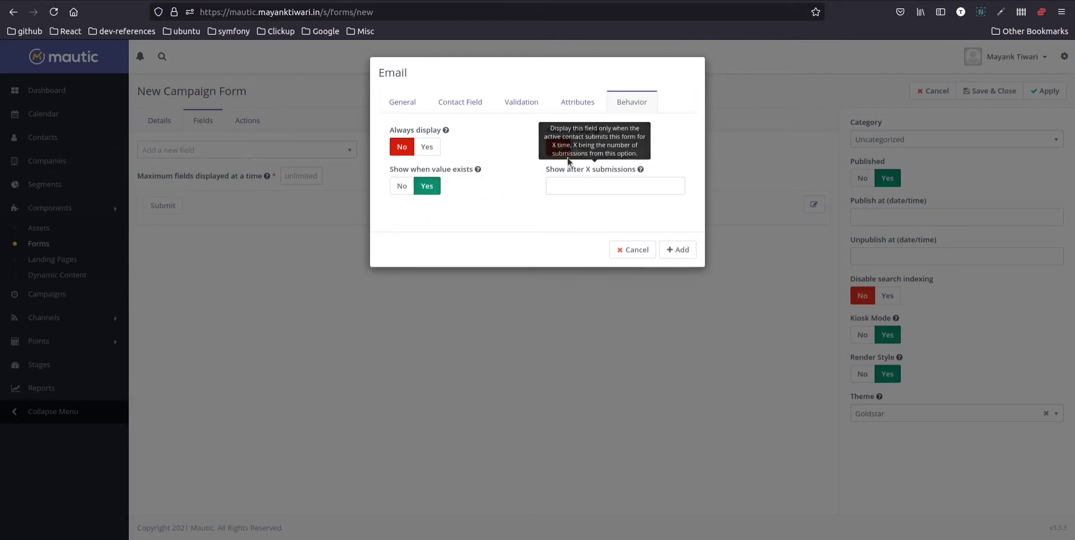
pyautogui.moveTo(587, 130)
pyautogui.click(583, 147)
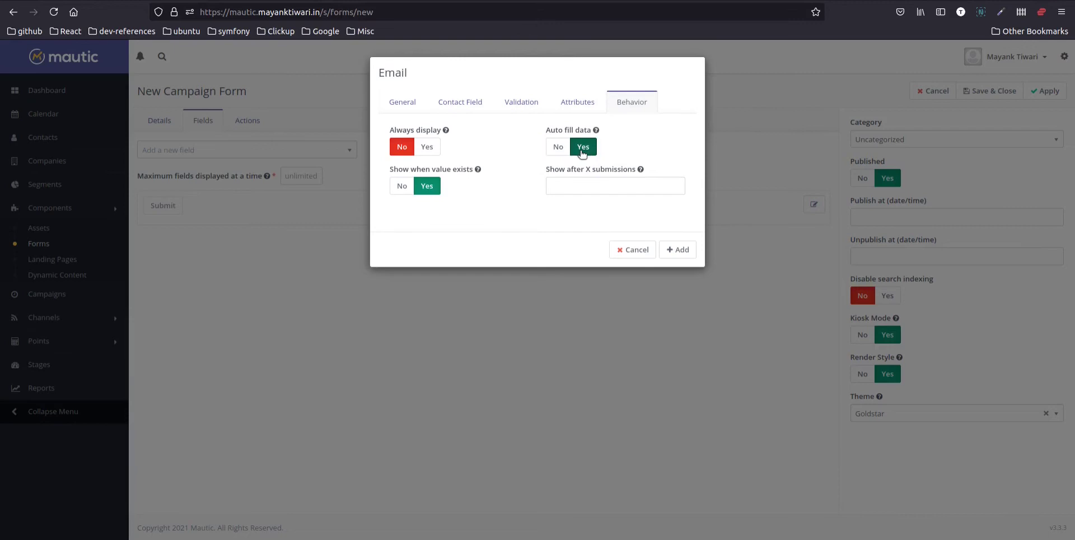
pyautogui.click(611, 181)
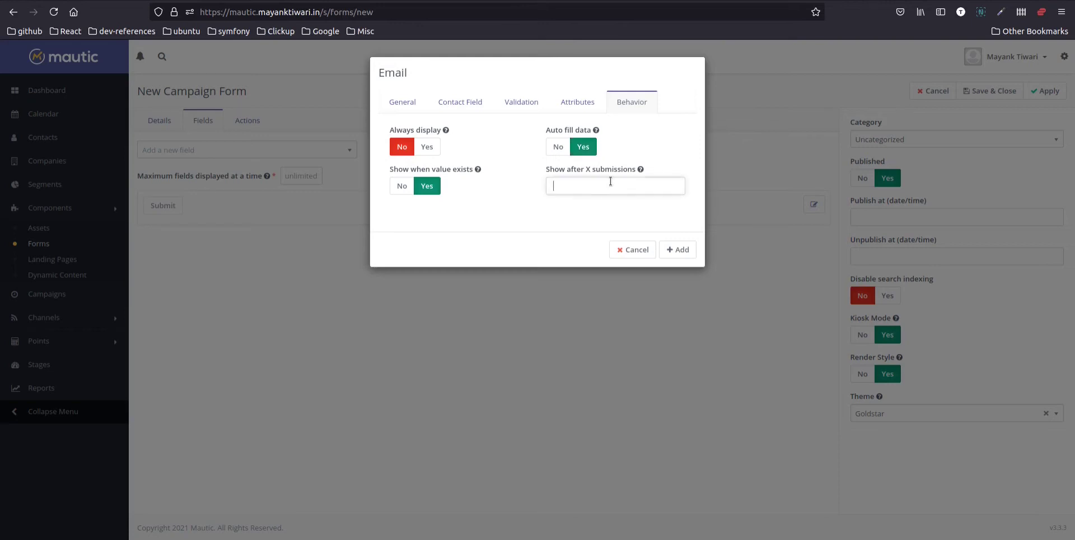
pyautogui.write('5')
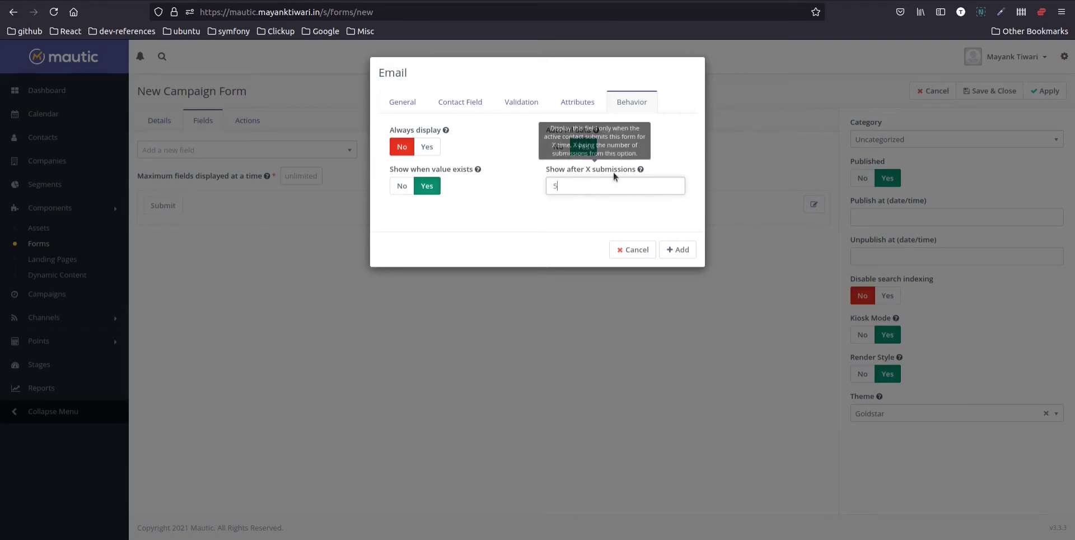
pyautogui.click(405, 104)
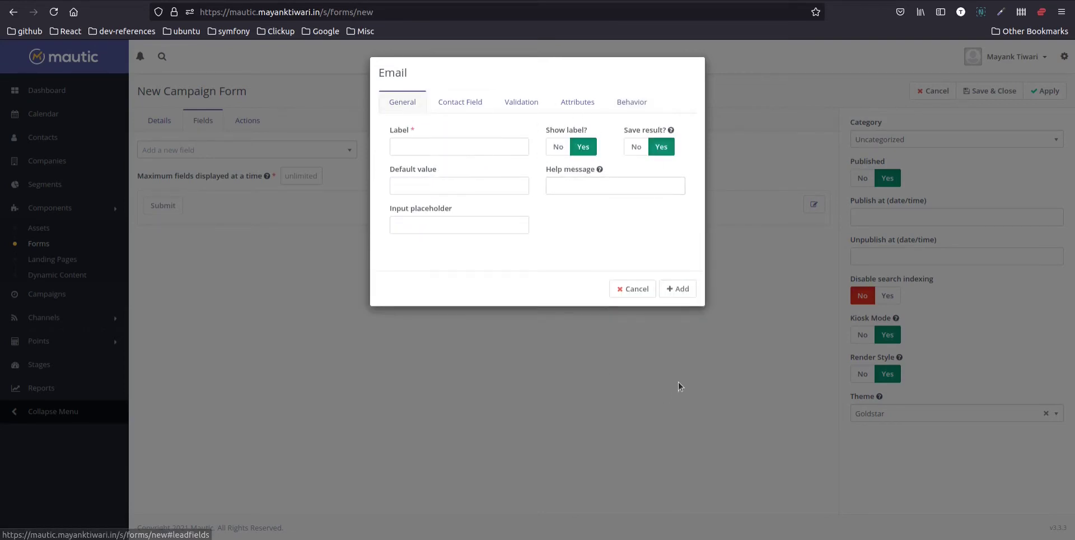
pyautogui.click(634, 288)
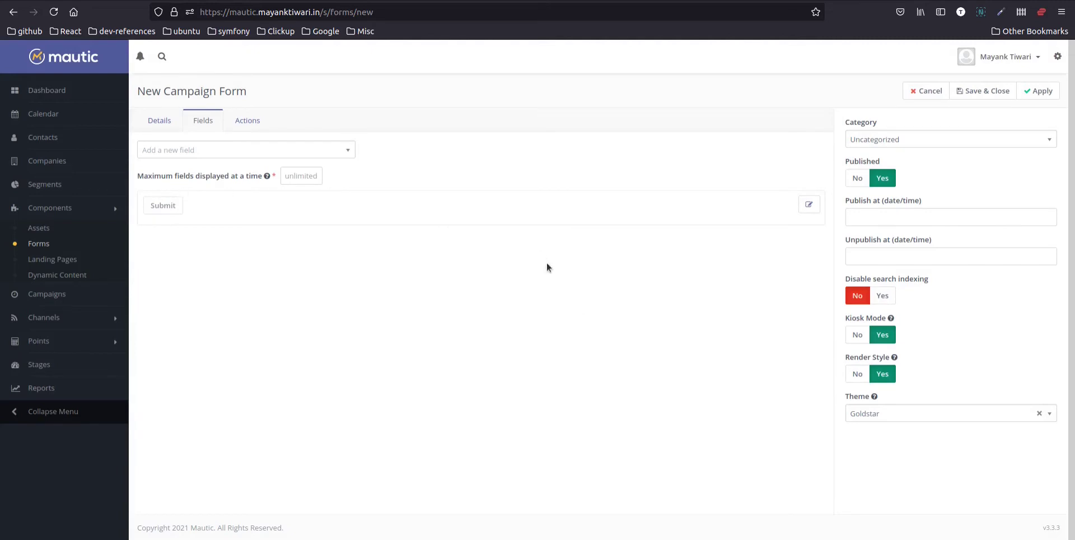
# Add a "Download an asset" submit action to the campaign form, using the hubspotlogo.jpeg asset
pyautogui.click(255, 124)
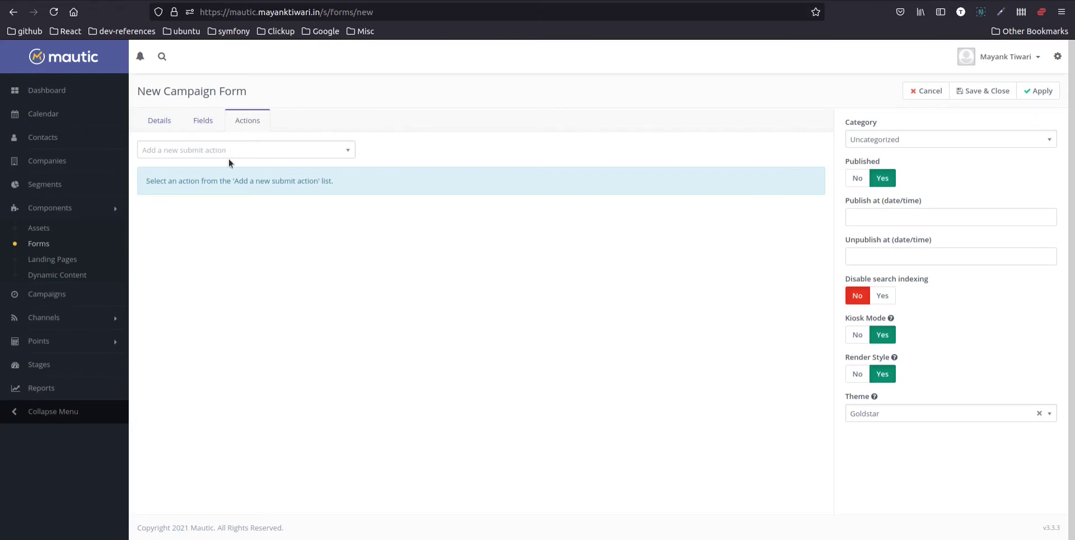
pyautogui.click(181, 150)
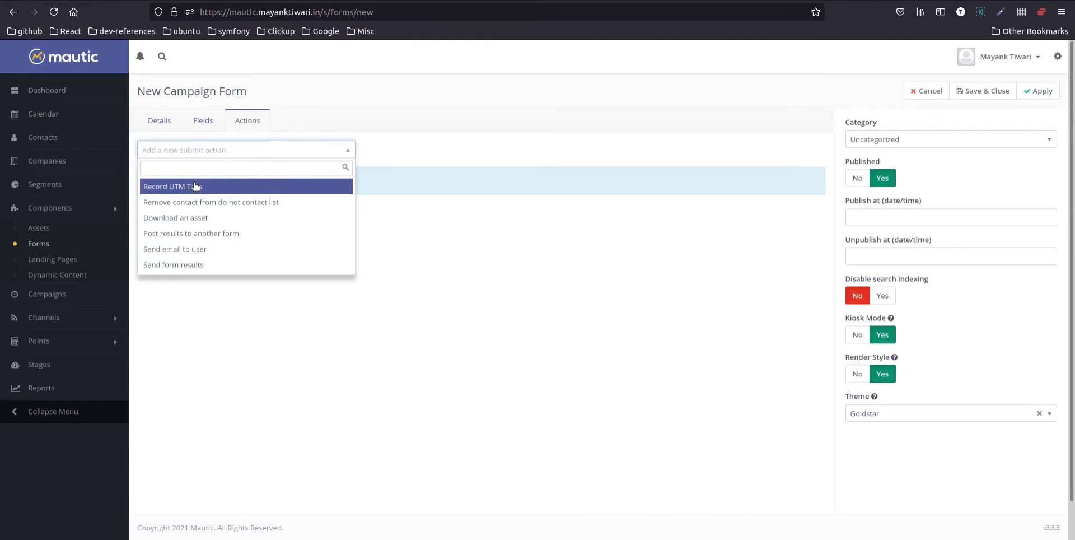
pyautogui.click(243, 224)
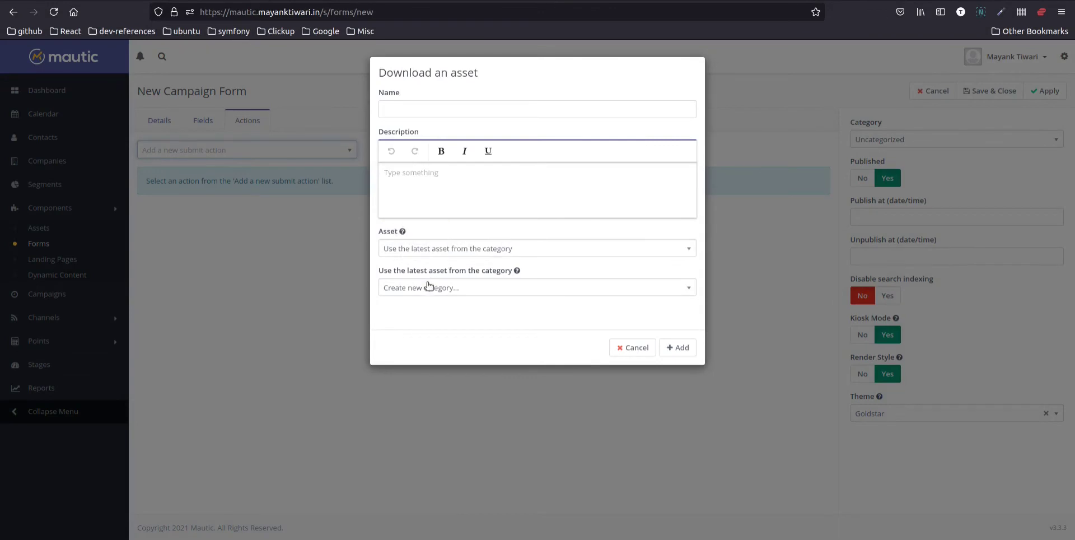
pyautogui.click(414, 250)
pyautogui.click(424, 315)
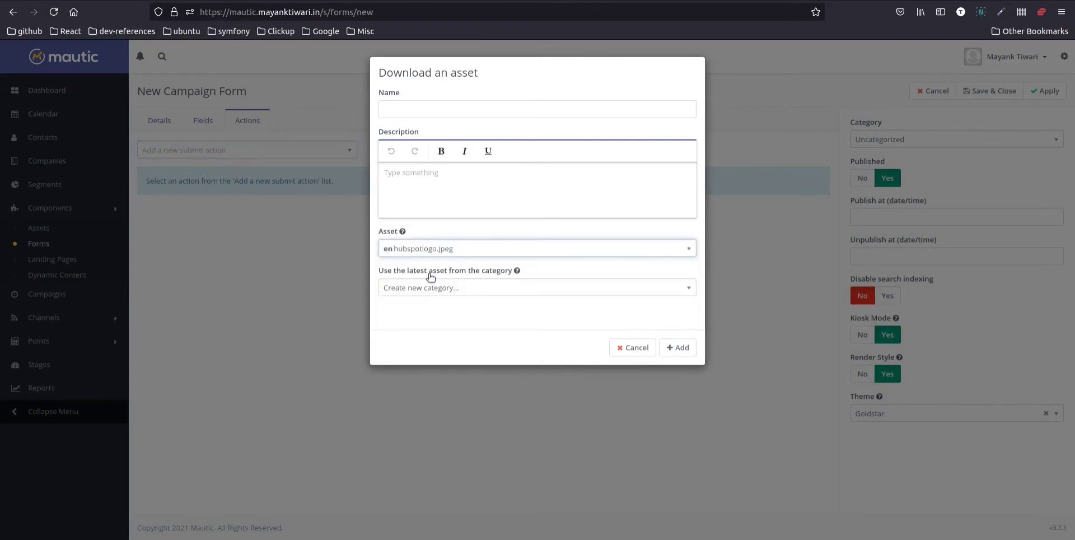
pyautogui.click(679, 348)
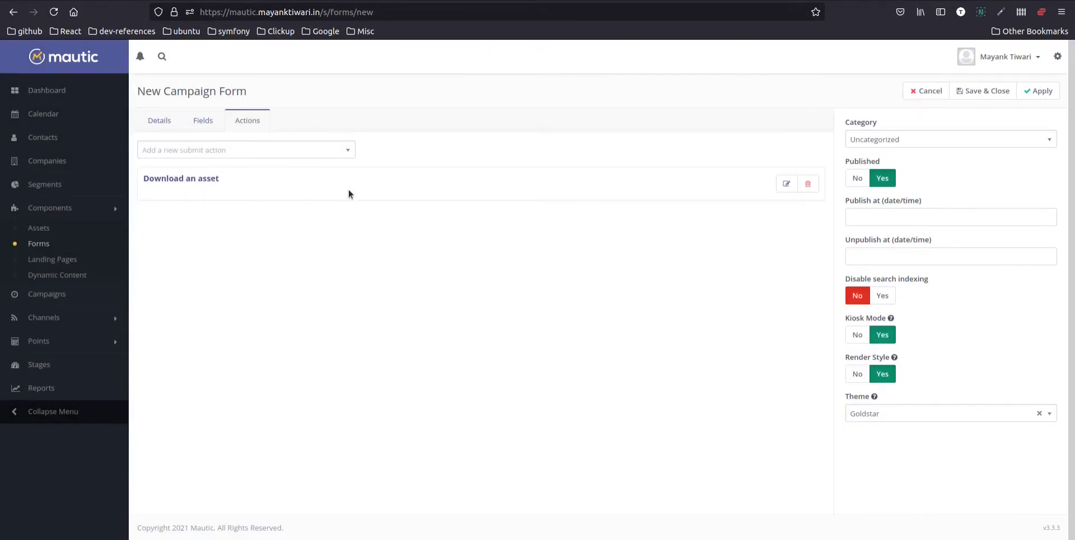
# View the settings of the "Send form results" submit action without adding it
pyautogui.click(202, 150)
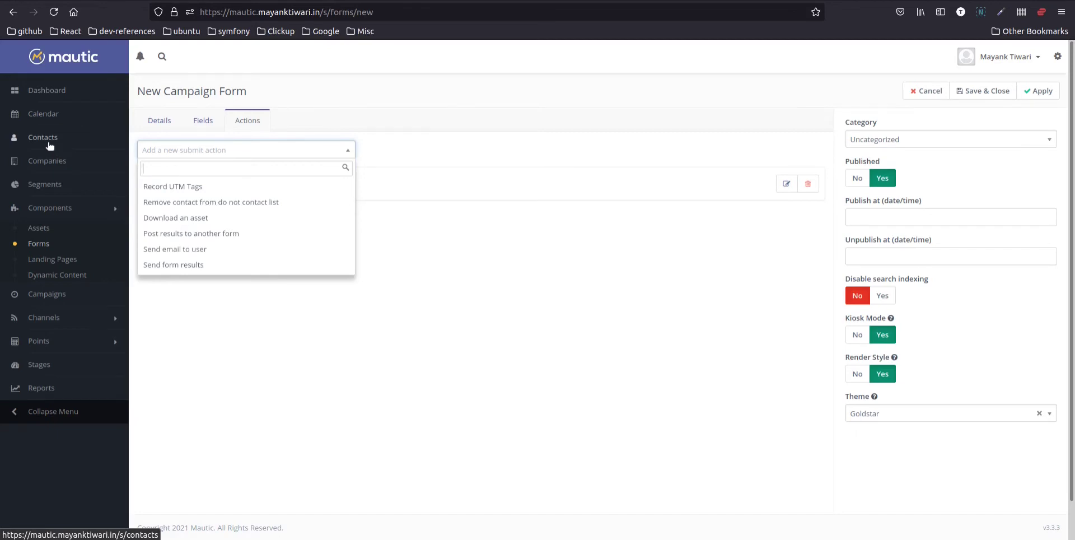
pyautogui.click(190, 266)
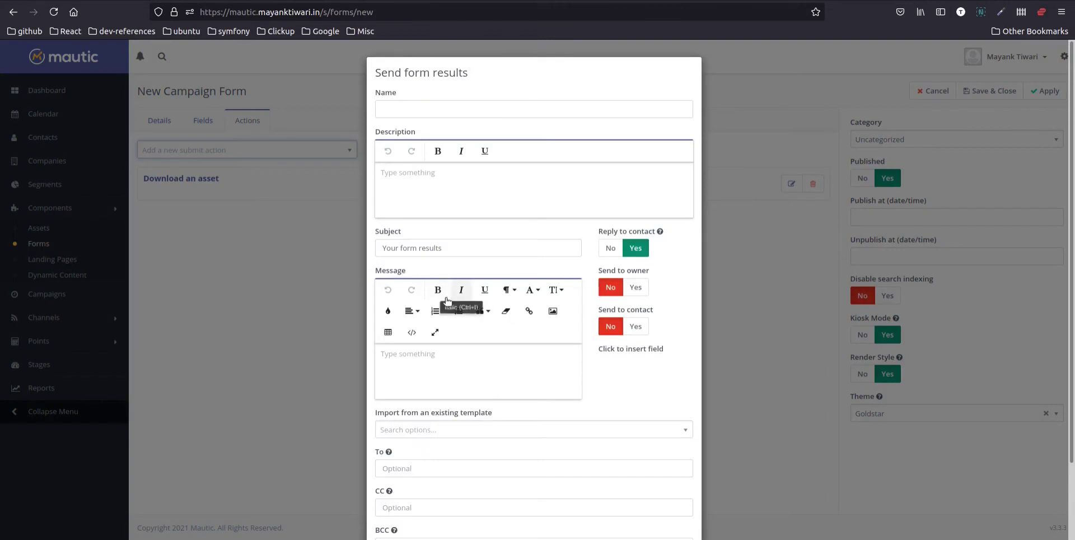
pyautogui.scroll(-3, 495, 375)
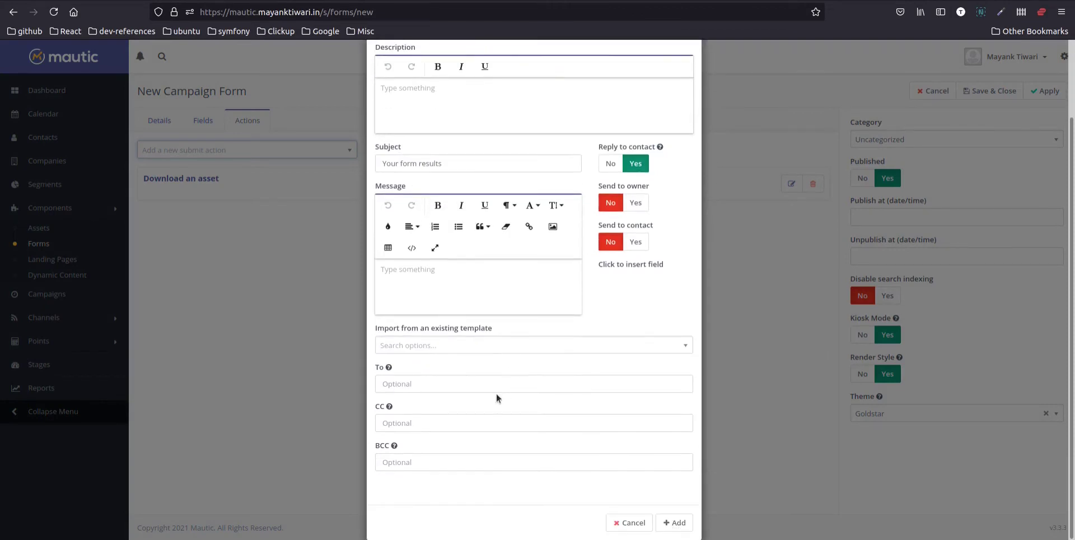
pyautogui.click(619, 524)
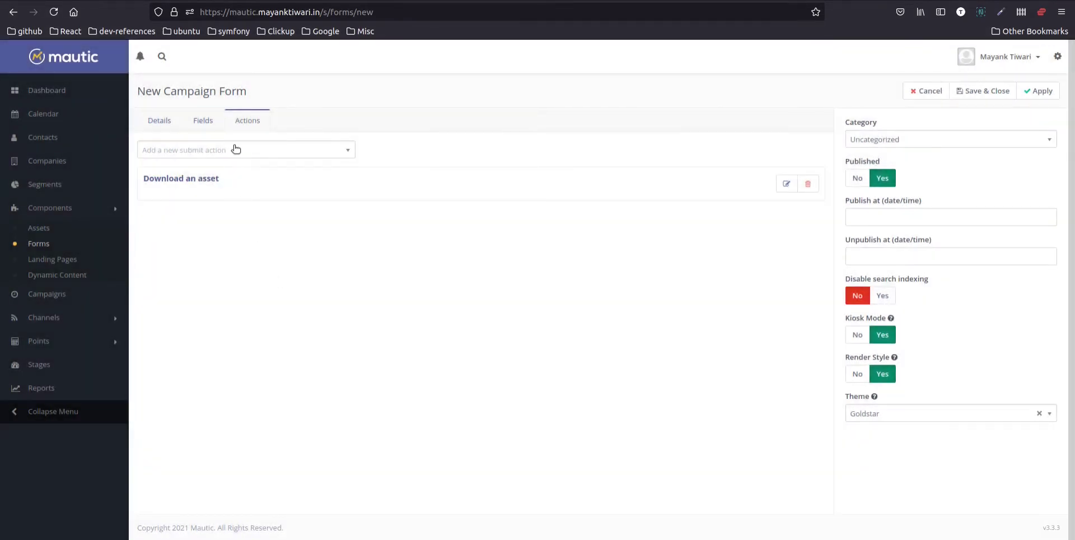
# Review the submit actions available for the campaign form, and discard the new form
pyautogui.click(216, 151)
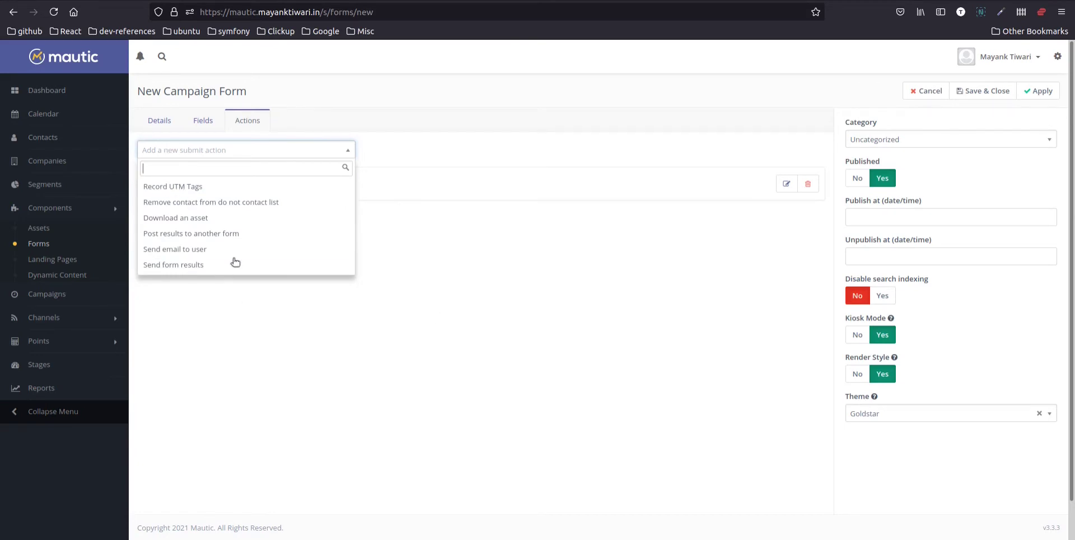
pyautogui.click(603, 324)
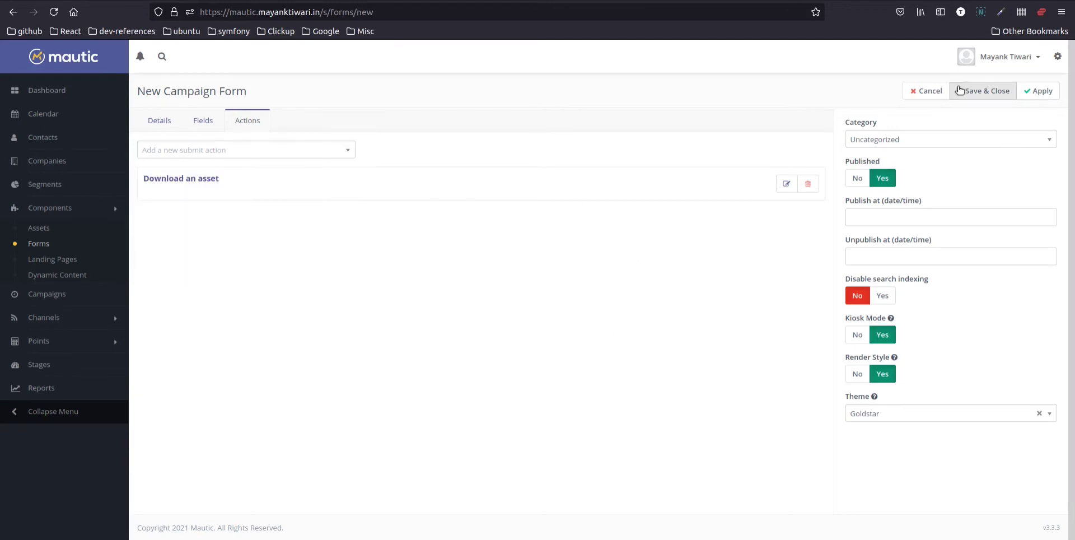
pyautogui.click(927, 91)
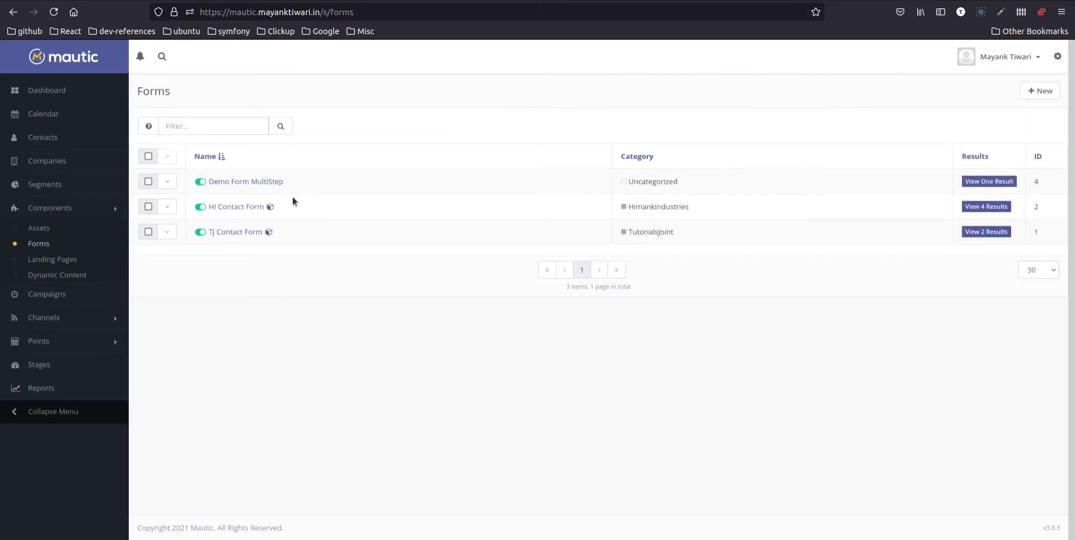
# Start a new standalone form, glance at its fields and browse the submit actions it offers
pyautogui.click(1039, 91)
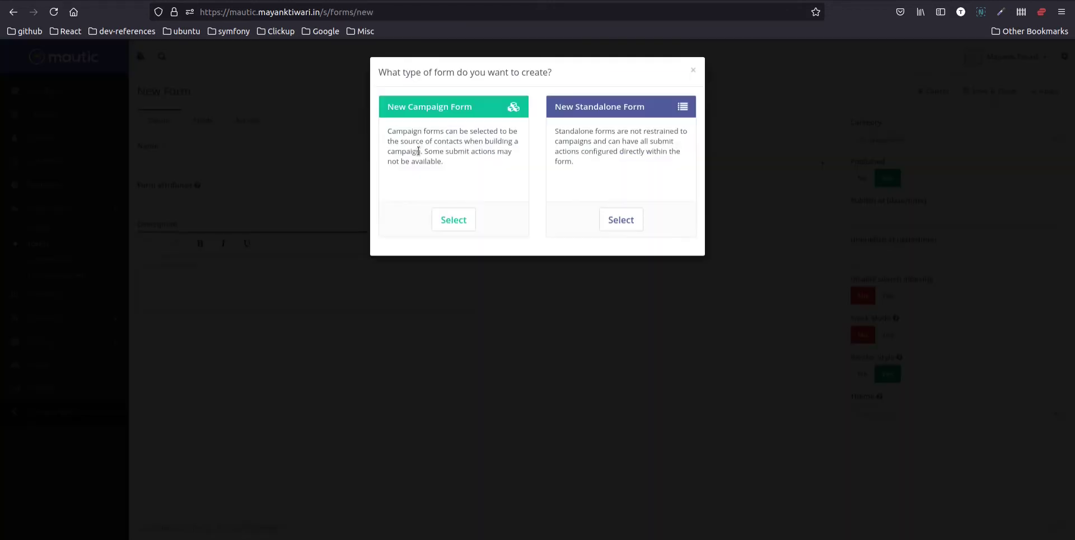
pyautogui.click(621, 221)
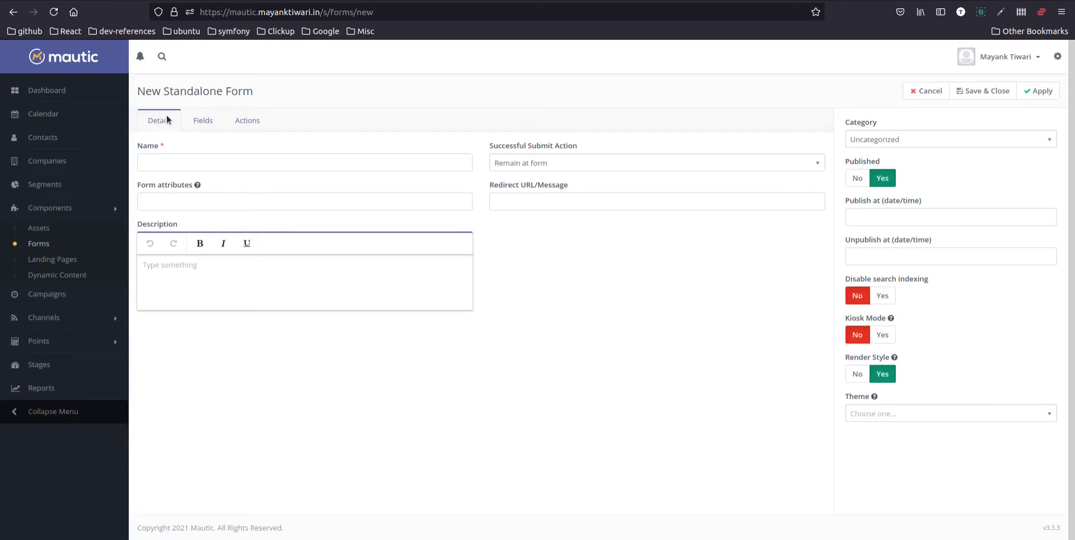
pyautogui.click(201, 120)
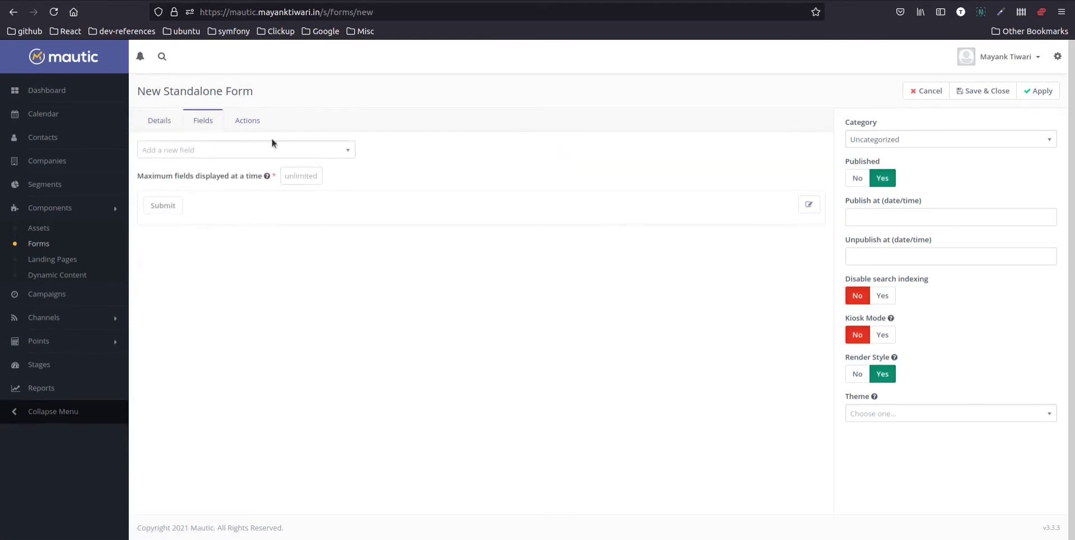
pyautogui.click(246, 120)
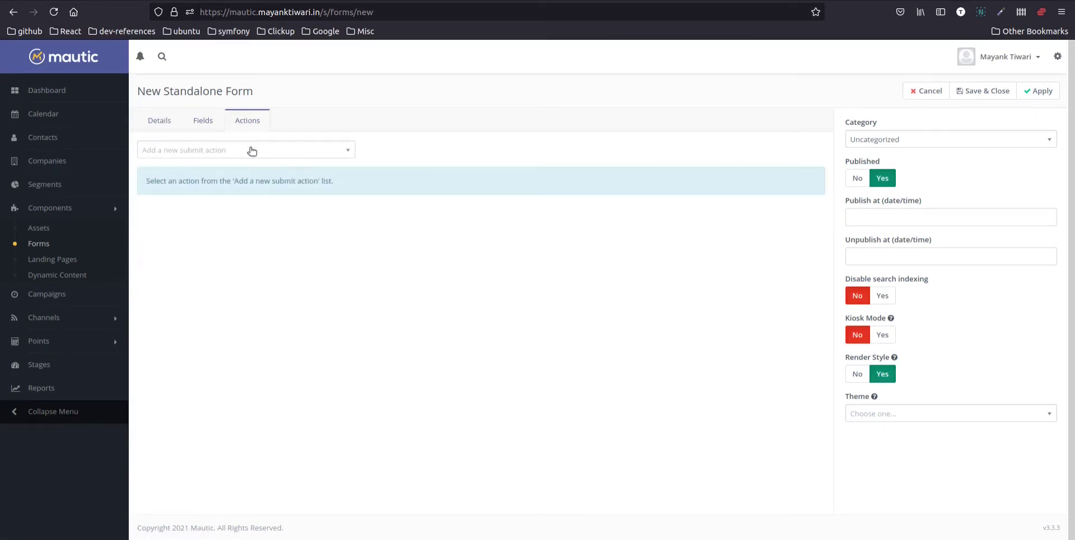
pyautogui.click(204, 152)
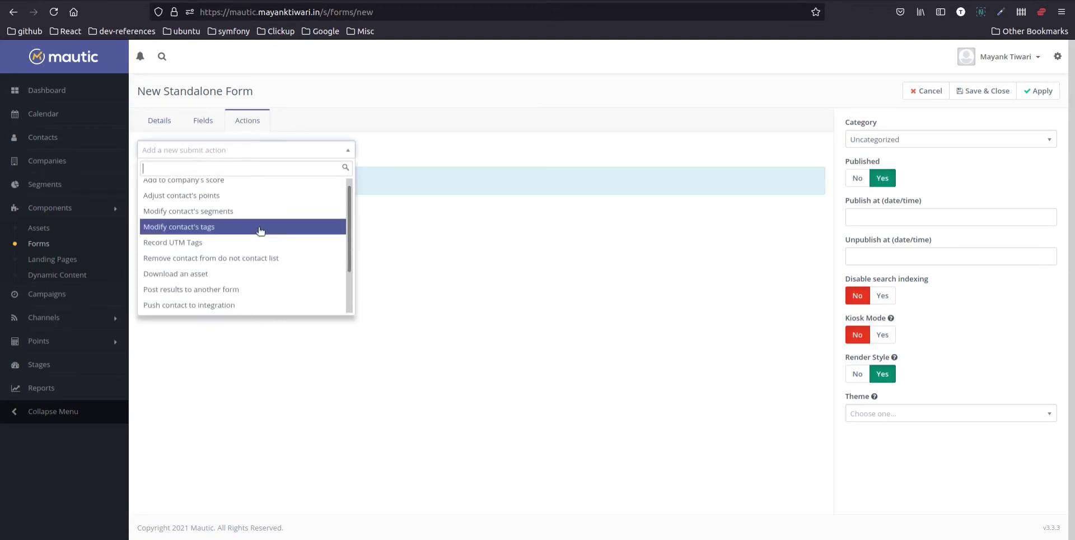
pyautogui.scroll(-2, 263, 274)
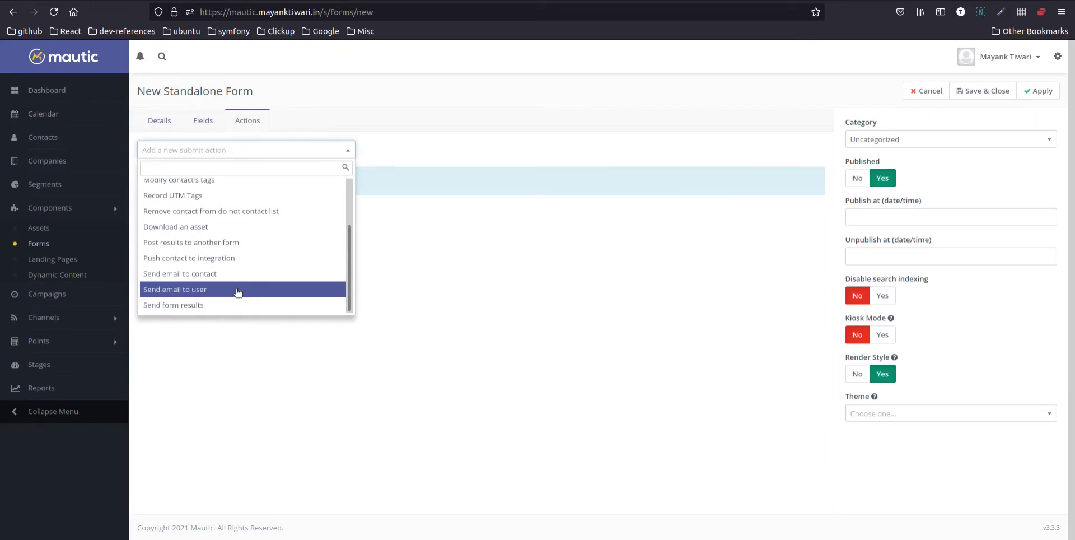
# Look through the full list of submit actions for the standalone form without adding one
pyautogui.scroll(2, 238, 292)
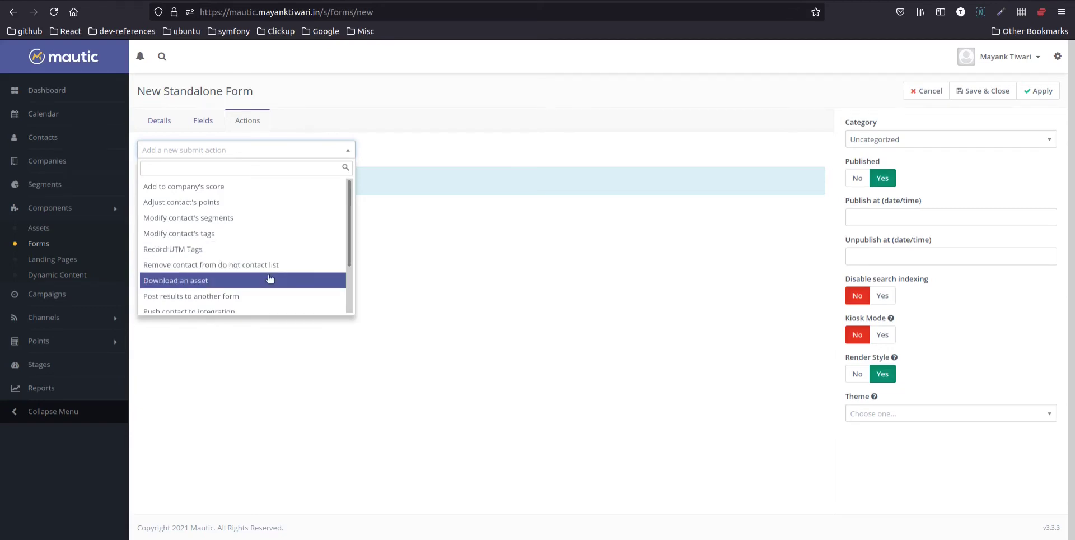
pyautogui.scroll(-2, 267, 279)
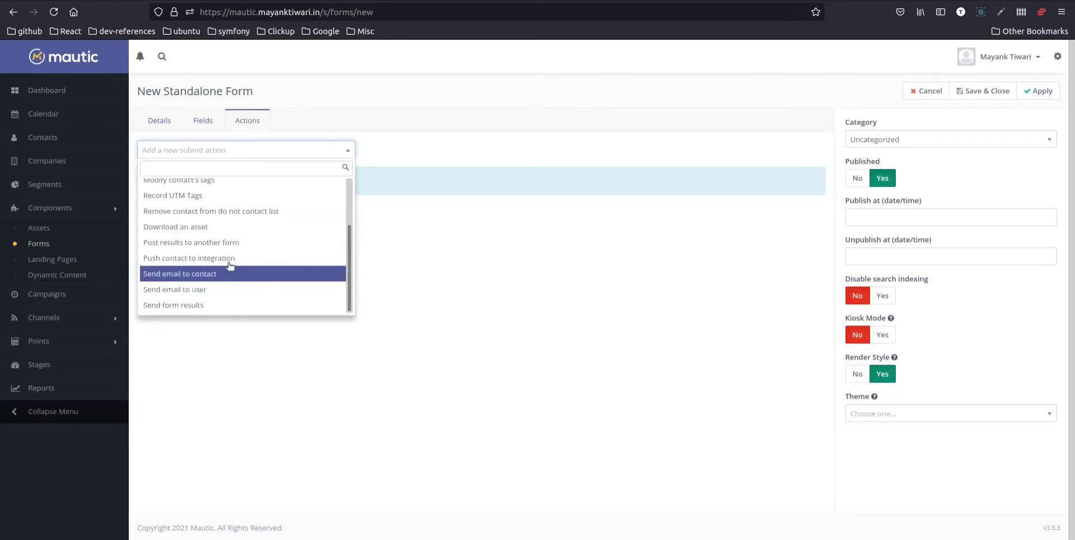
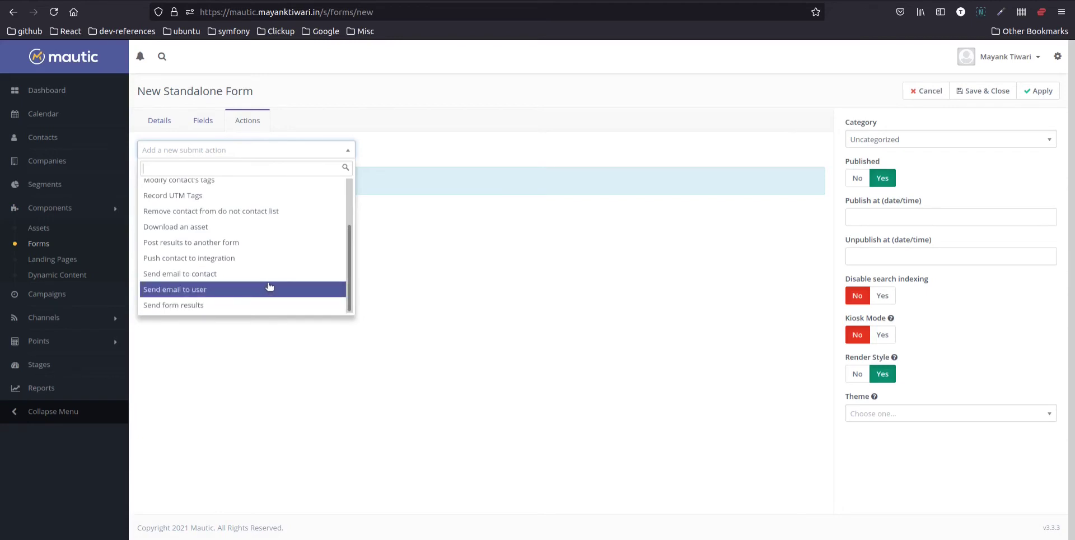
pyautogui.click(548, 360)
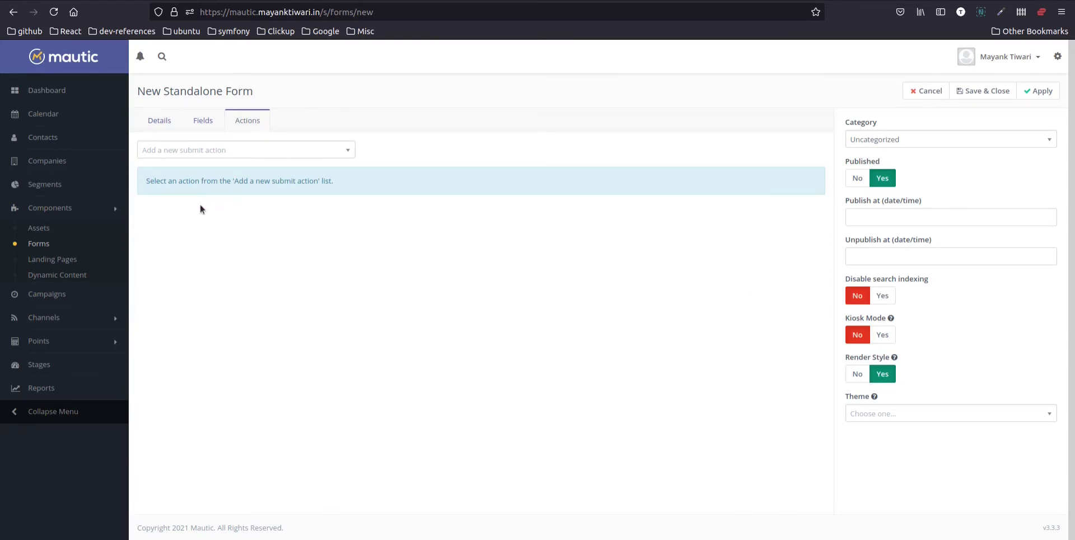
# Review the landing pages list and its item options, and view the public page of "Thank you for your interest"
pyautogui.click(54, 259)
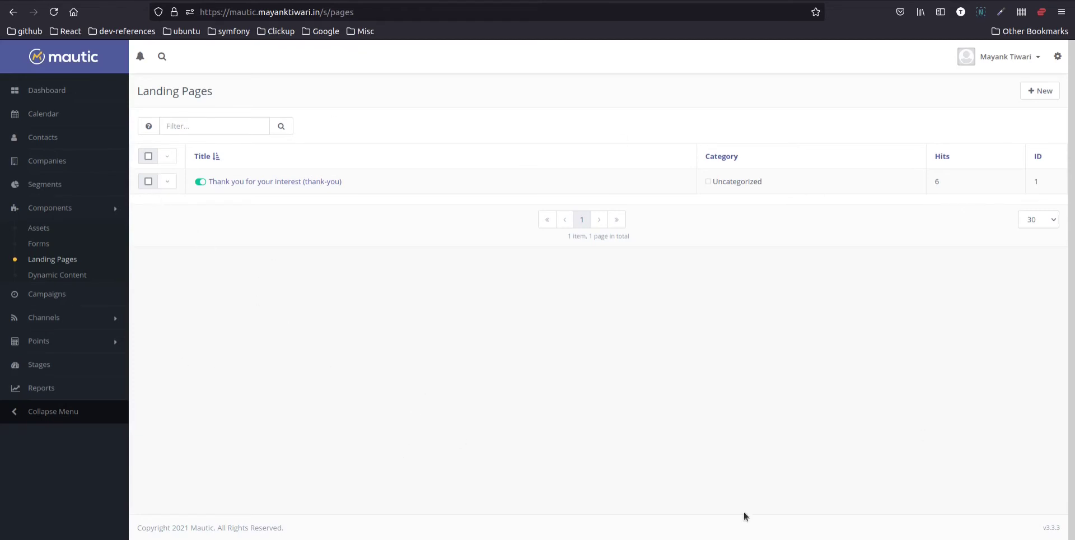
pyautogui.click(167, 181)
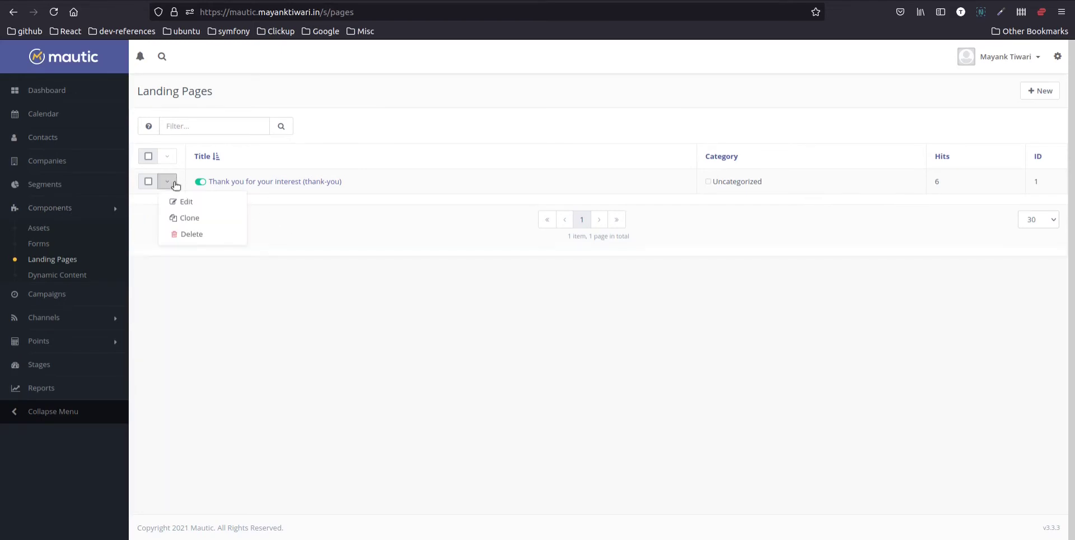
pyautogui.click(427, 359)
pyautogui.click(299, 183)
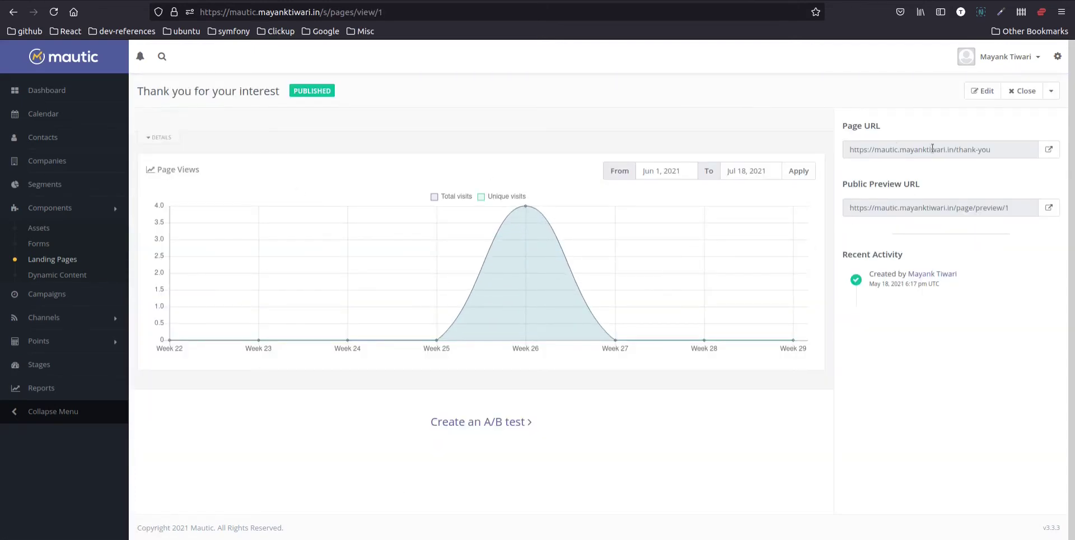
pyautogui.click(1049, 149)
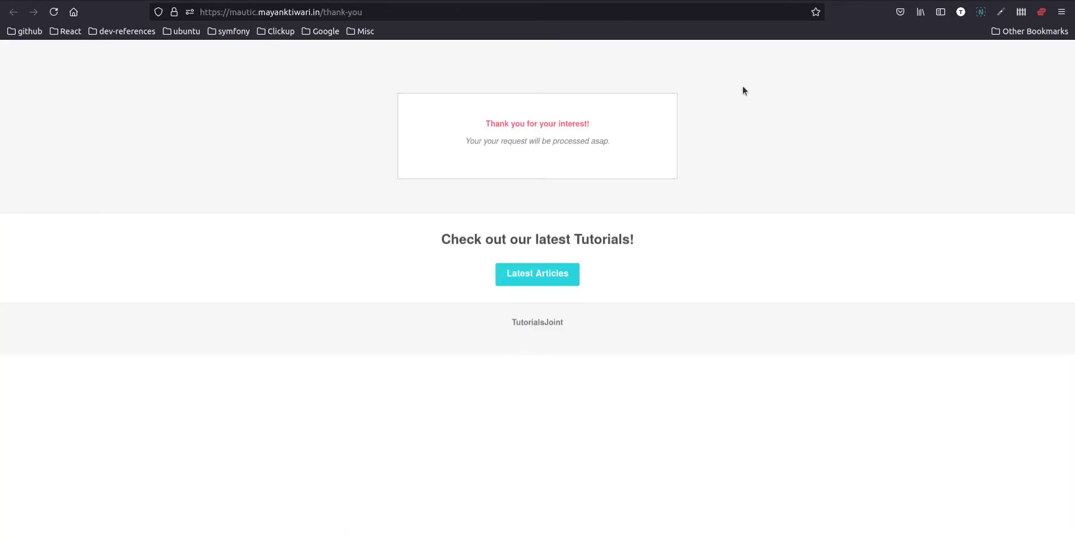
pyautogui.hotkey('ctrl', 'w')
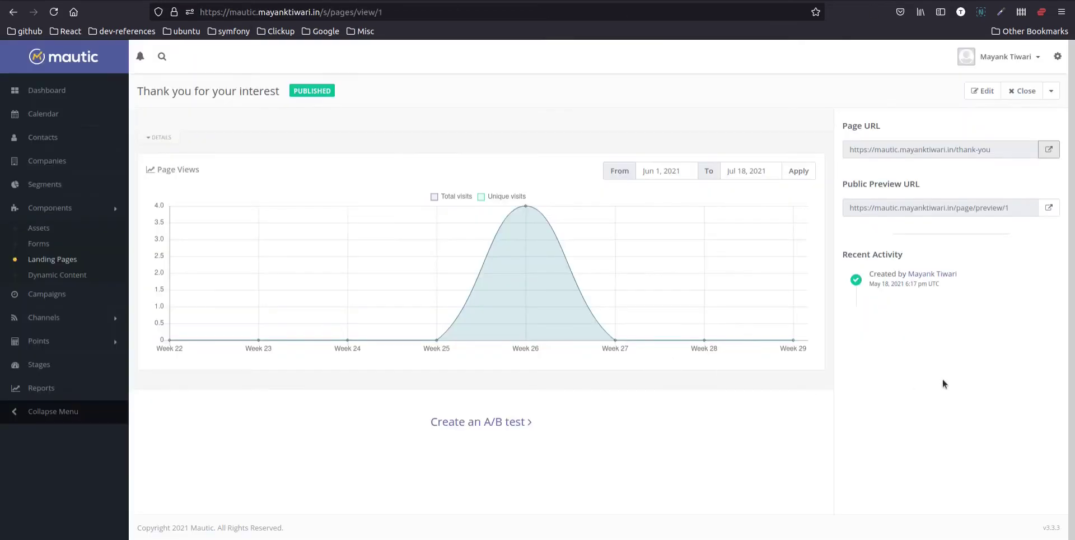
# Check the additional options of the "Thank you for your interest" page and return to the landing pages list
pyautogui.click(1049, 92)
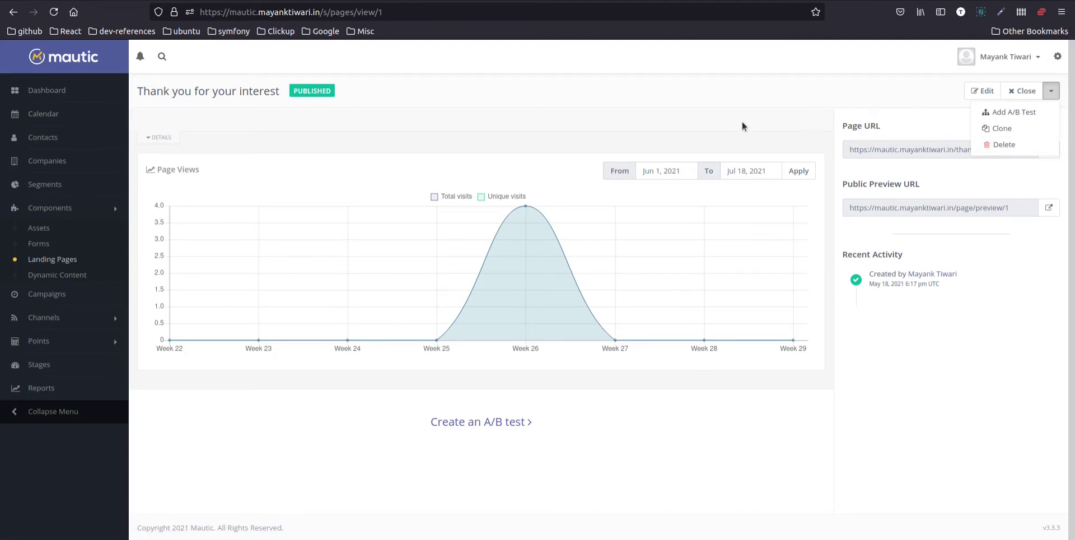
pyautogui.click(772, 121)
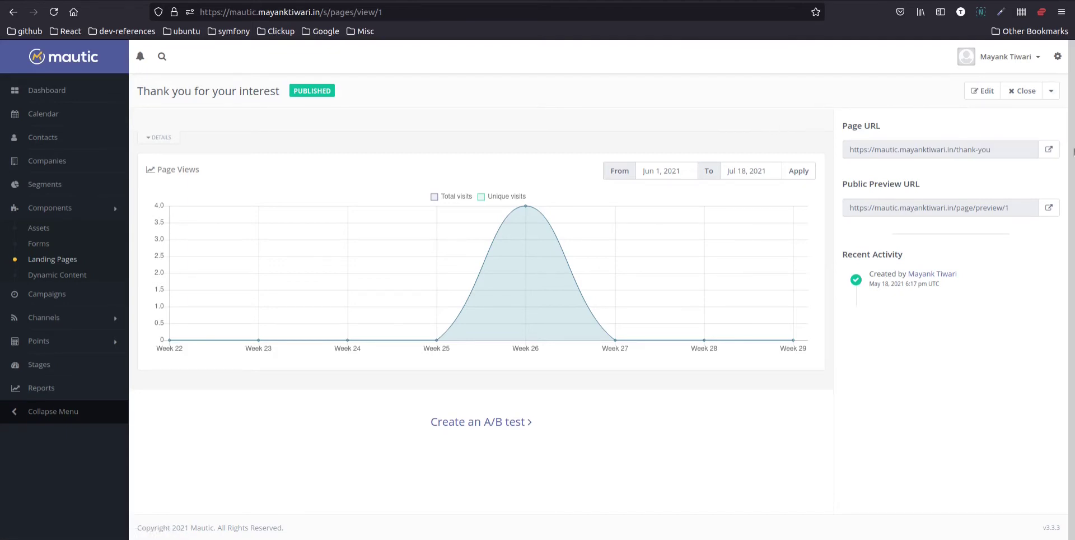
pyautogui.click(1051, 91)
pyautogui.click(1032, 92)
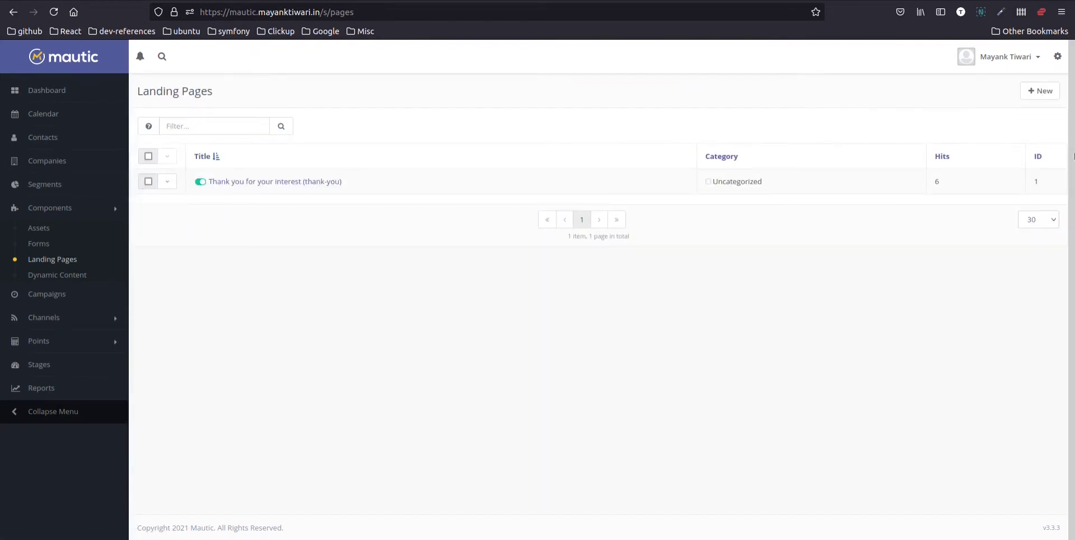
# Start a new landing page and look over the available themes
pyautogui.click(1039, 93)
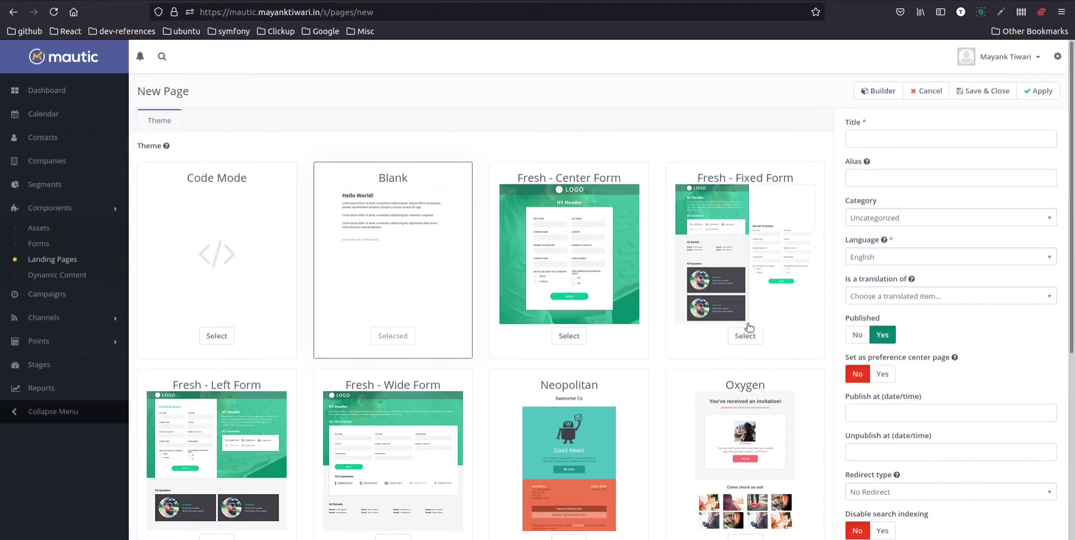
pyautogui.scroll(-3, 463, 367)
pyautogui.scroll(-2, 464, 368)
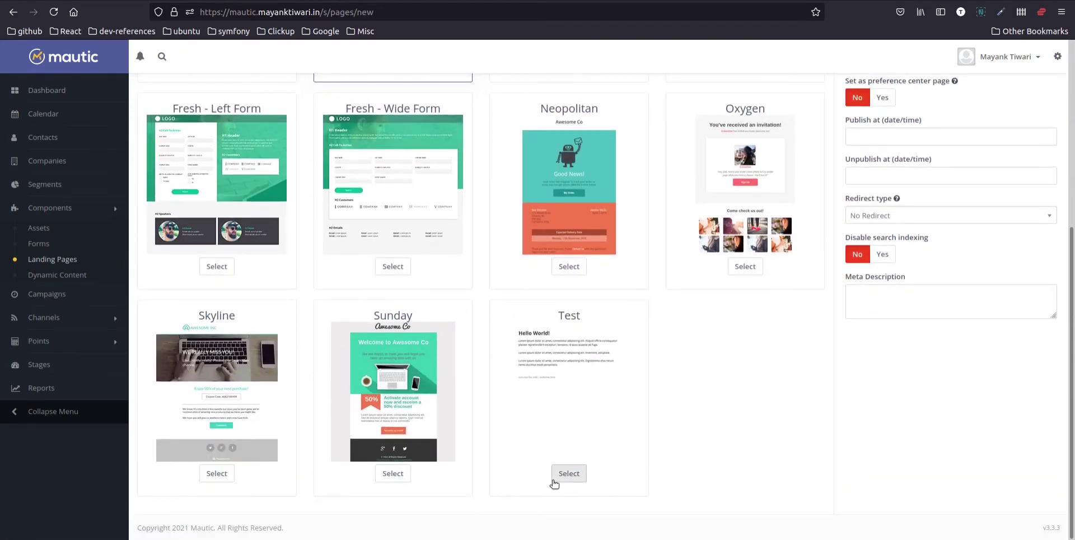
pyautogui.scroll(5, 551, 479)
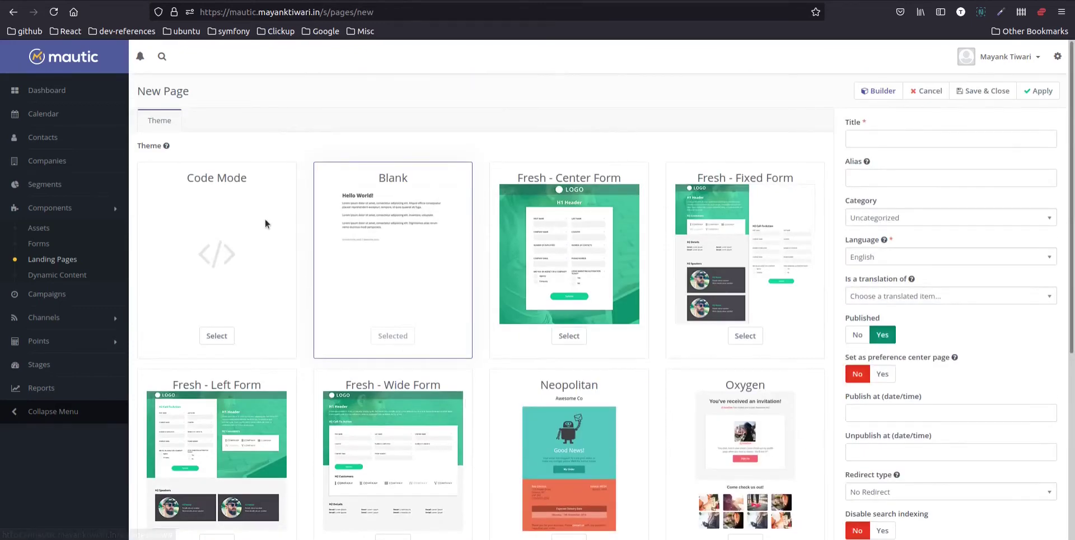
# Choose the Code Mode theme and insert "Heloo world" at the start of the body in the builder's code
pyautogui.click(211, 339)
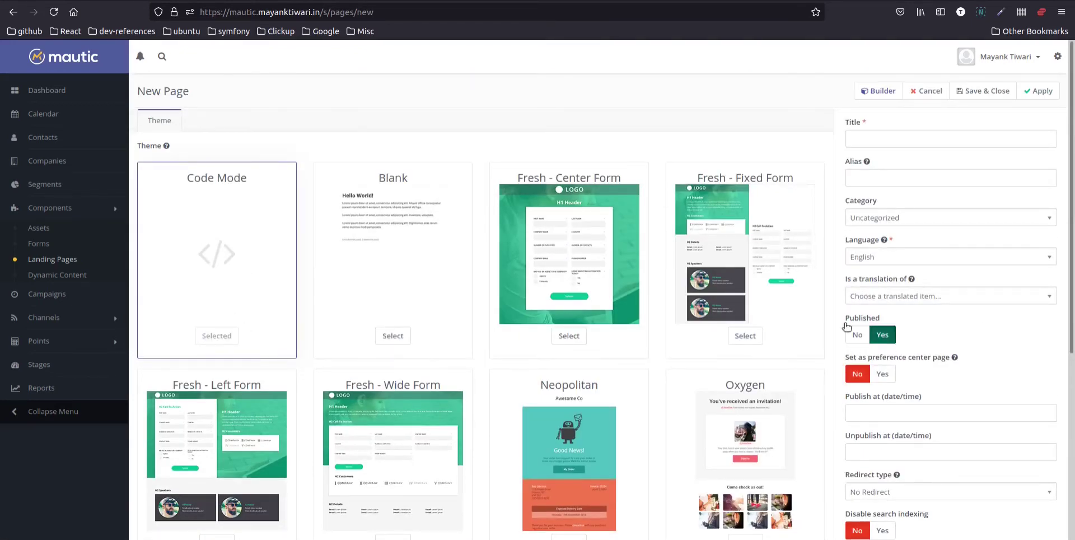
pyautogui.click(878, 91)
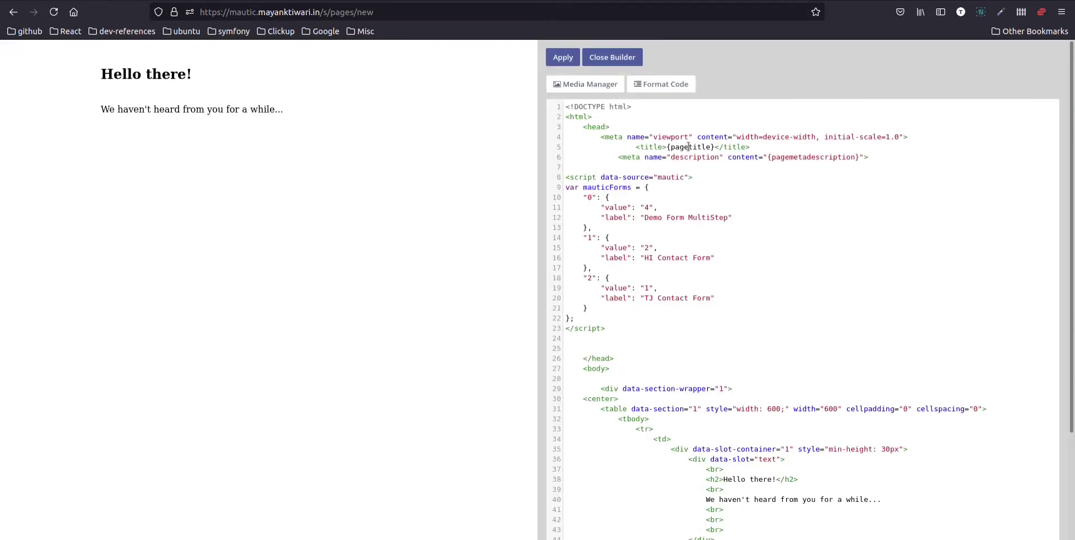
pyautogui.scroll(-3, 700, 161)
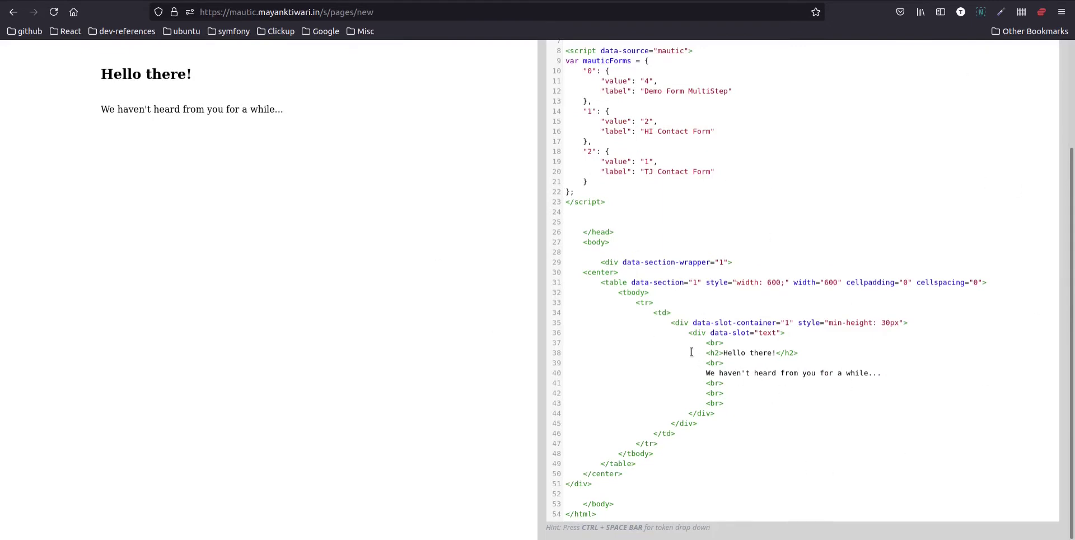
pyautogui.click(608, 251)
pyautogui.write('Heloo ')
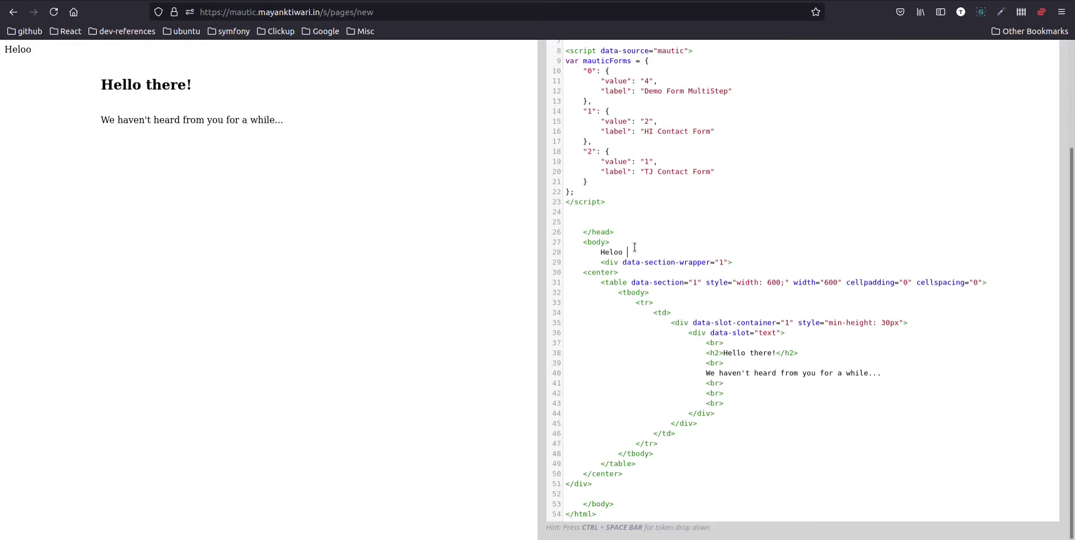
pyautogui.write('world')
pyautogui.scroll(3, 722, 283)
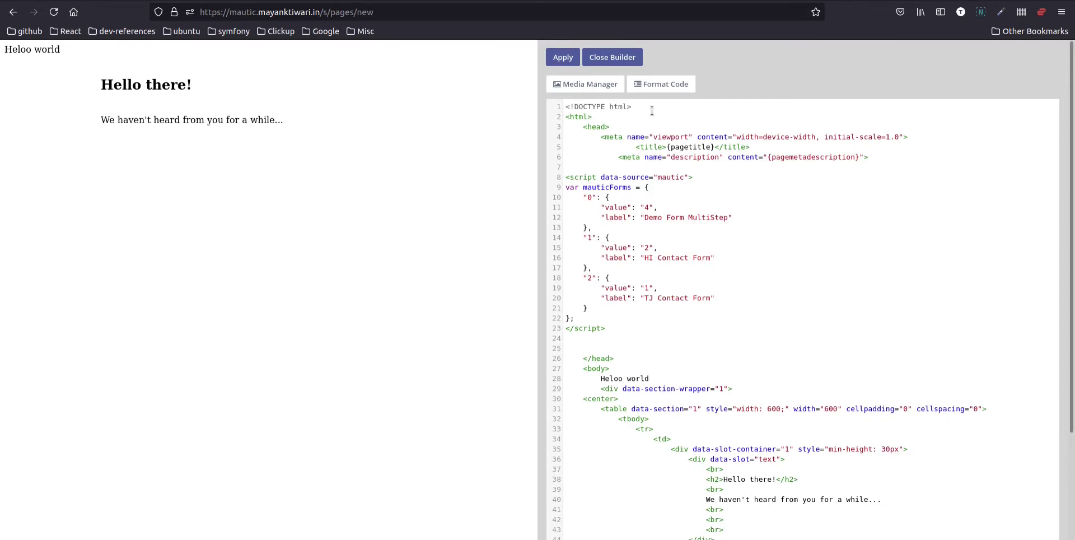
pyautogui.click(612, 59)
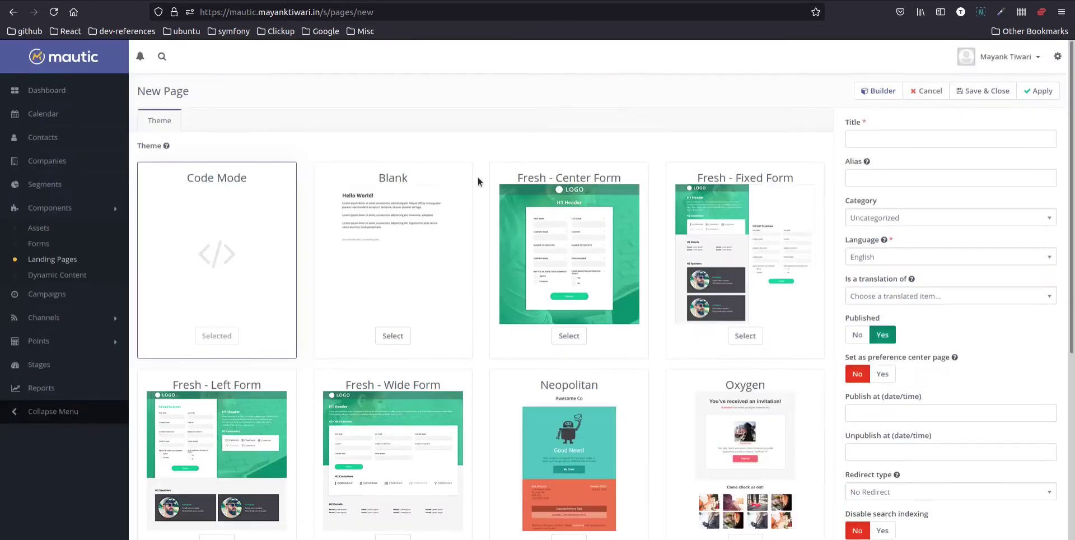
# Switch the page to the Blank theme and add one-, two- and three-column sections below the greeting text in the builder
pyautogui.click(392, 335)
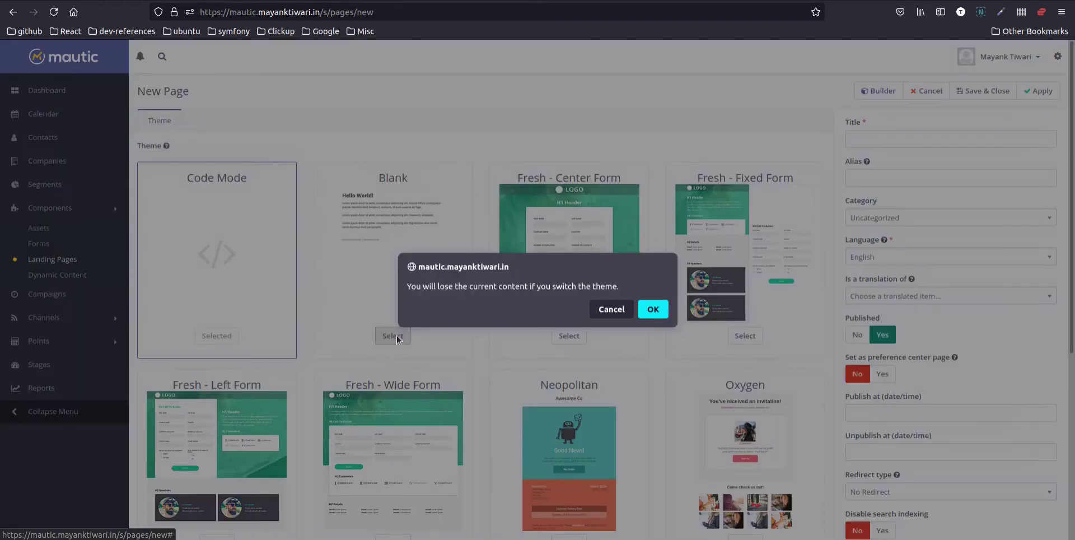
pyautogui.click(651, 308)
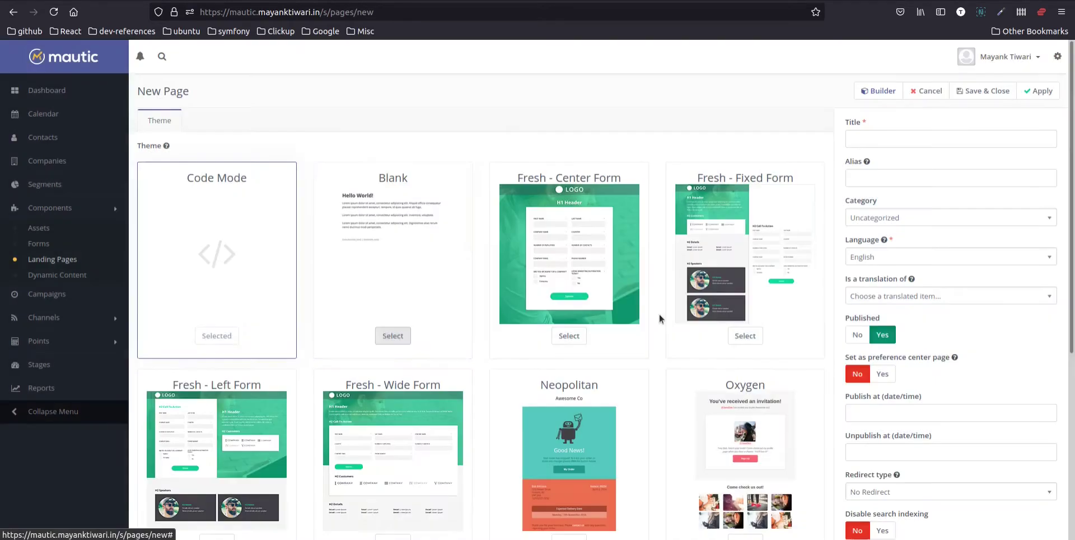
pyautogui.click(865, 92)
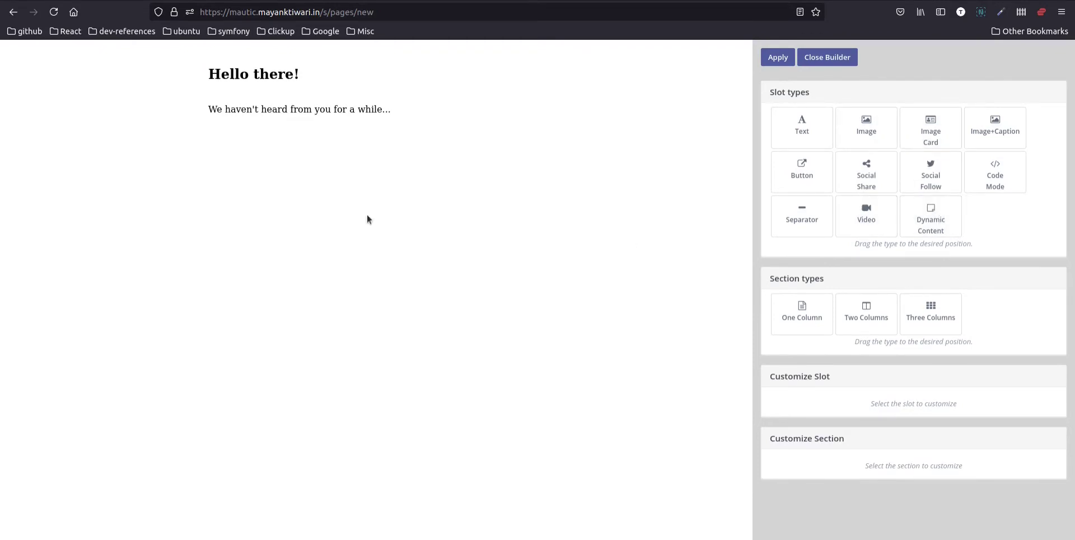
pyautogui.moveTo(811, 320); pyautogui.dragTo(281, 149)
pyautogui.moveTo(866, 313); pyautogui.dragTo(354, 263)
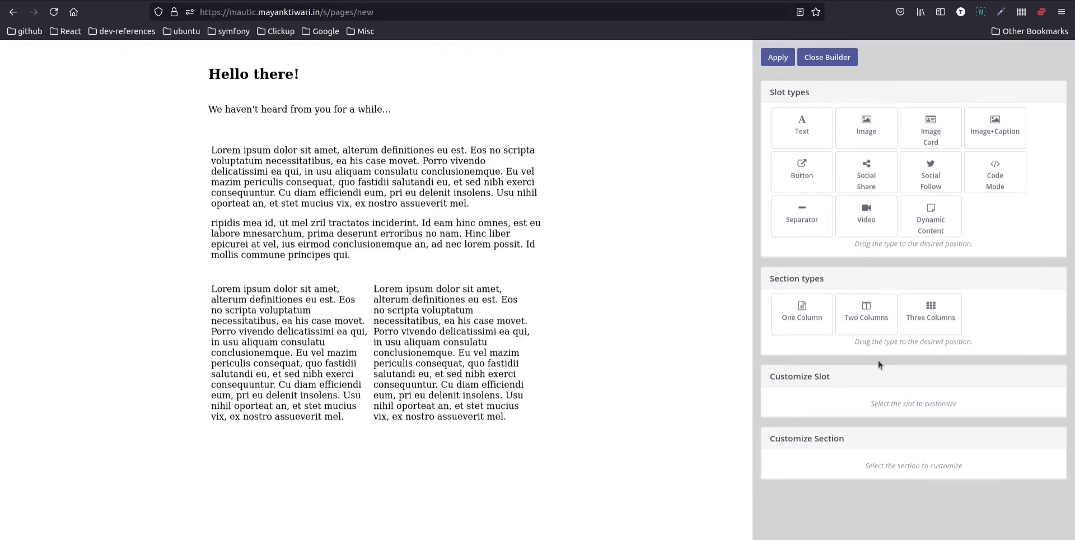
pyautogui.moveTo(927, 311); pyautogui.dragTo(417, 269)
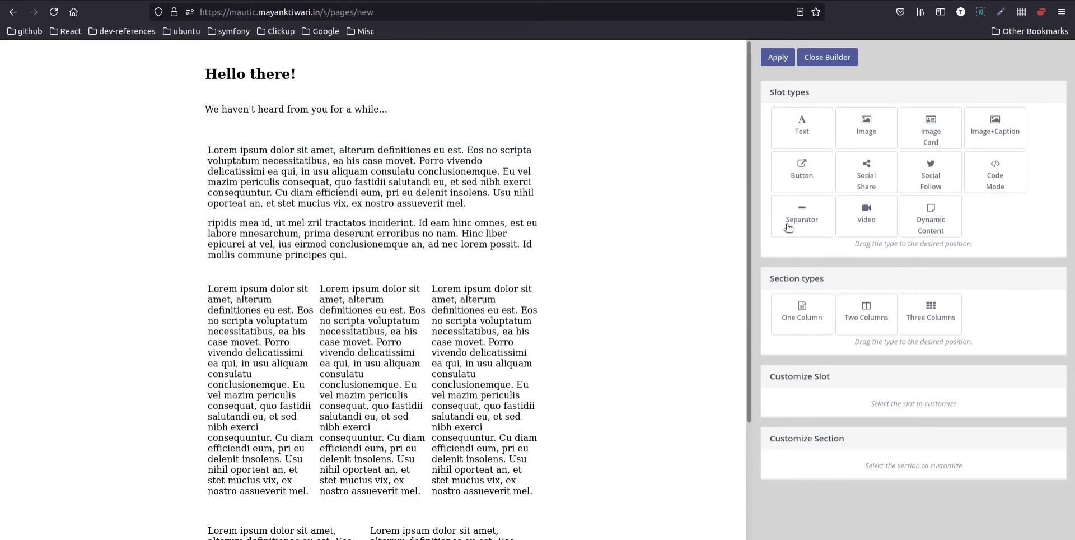
# Add text and image slots below the greeting and a Social Share slot under the one-column text
pyautogui.moveTo(810, 127); pyautogui.dragTo(339, 154)
pyautogui.click(302, 99)
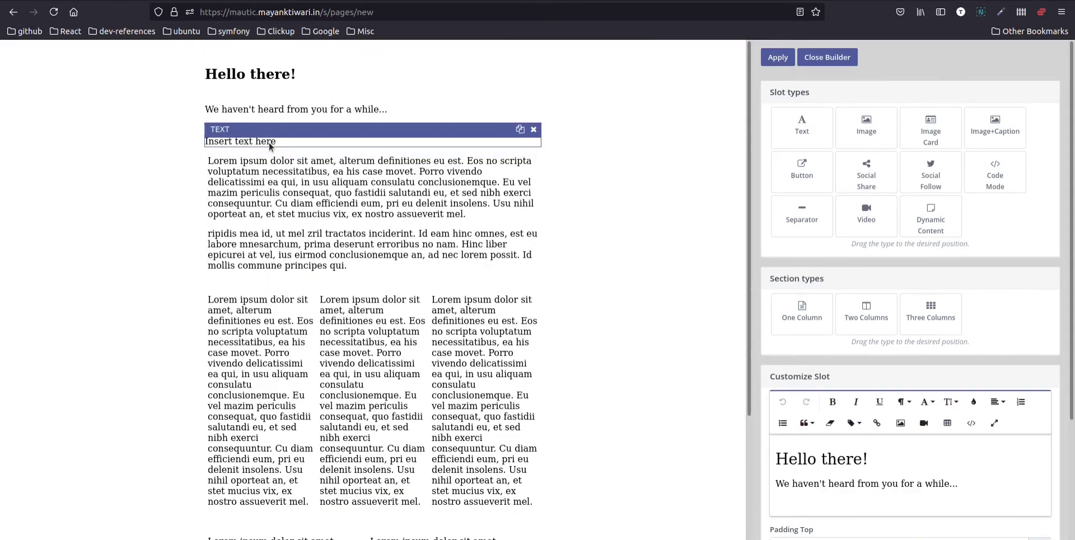
pyautogui.click(271, 144)
pyautogui.moveTo(867, 127); pyautogui.dragTo(393, 163)
pyautogui.moveTo(865, 166); pyautogui.dragTo(255, 210)
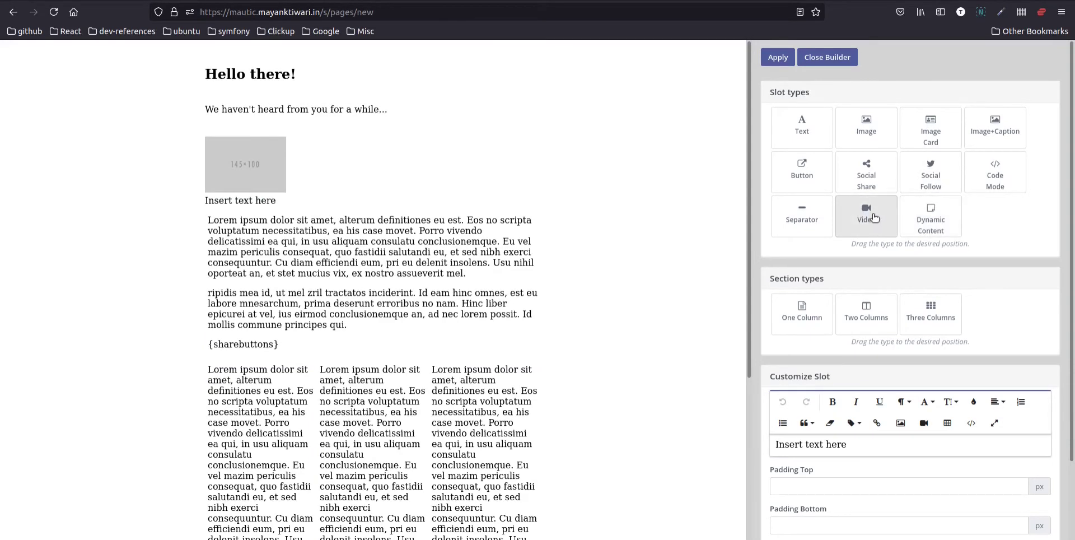
# Add a Code Mode slot below the greeting, select it, and place an Image+Caption slot above it
pyautogui.moveTo(1019, 174); pyautogui.dragTo(347, 152)
pyautogui.click(292, 150)
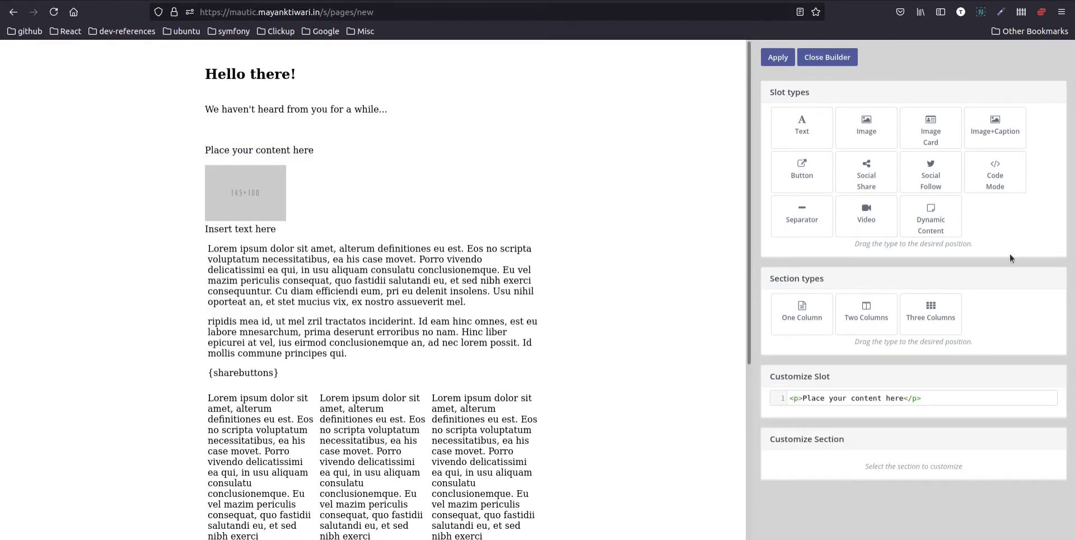
pyautogui.moveTo(995, 125); pyautogui.dragTo(315, 145)
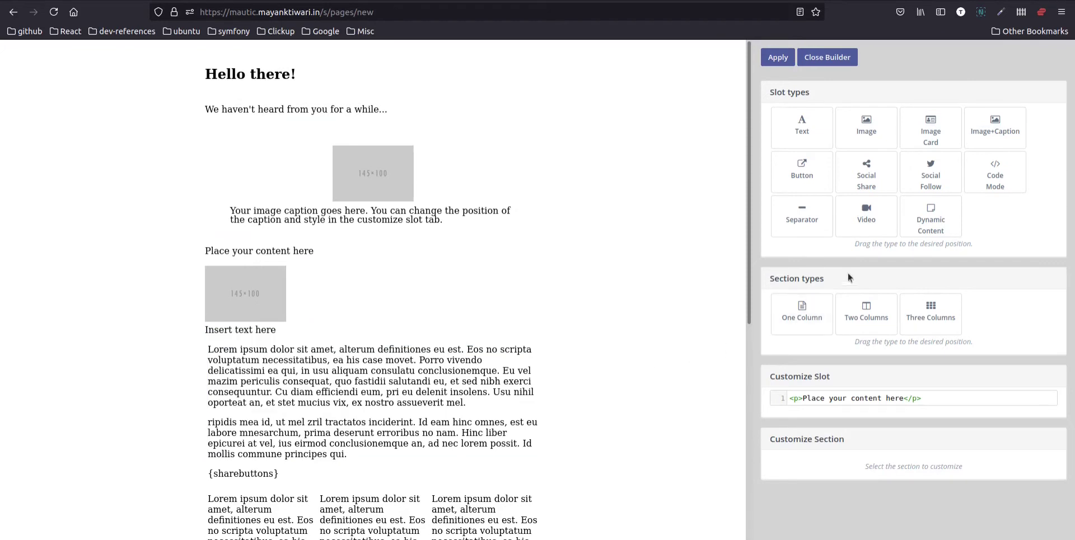
# Try to apply the page, close the builder and set the page title to "Example Landing Page"
pyautogui.click(784, 60)
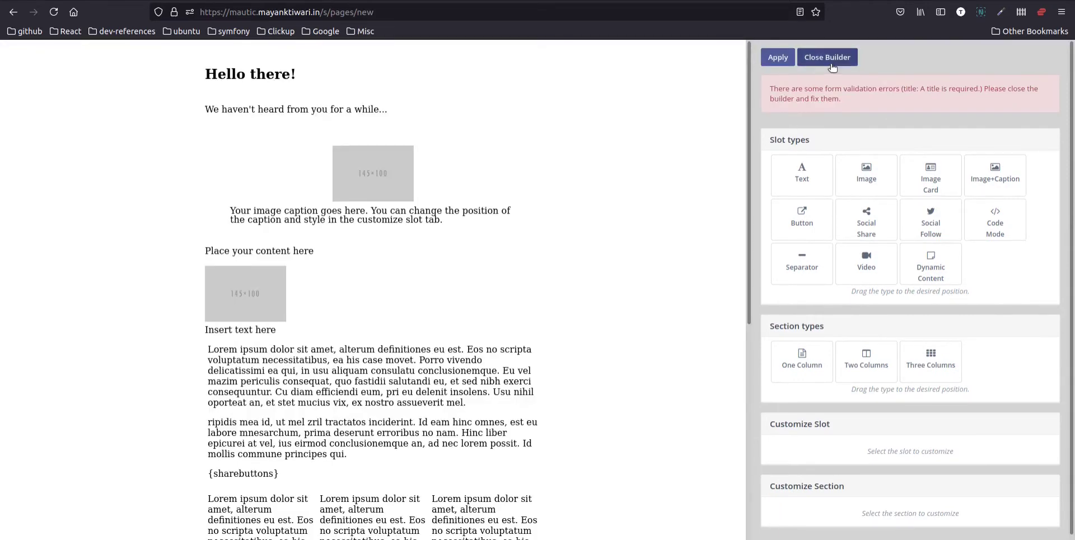
pyautogui.click(832, 60)
pyautogui.click(884, 140)
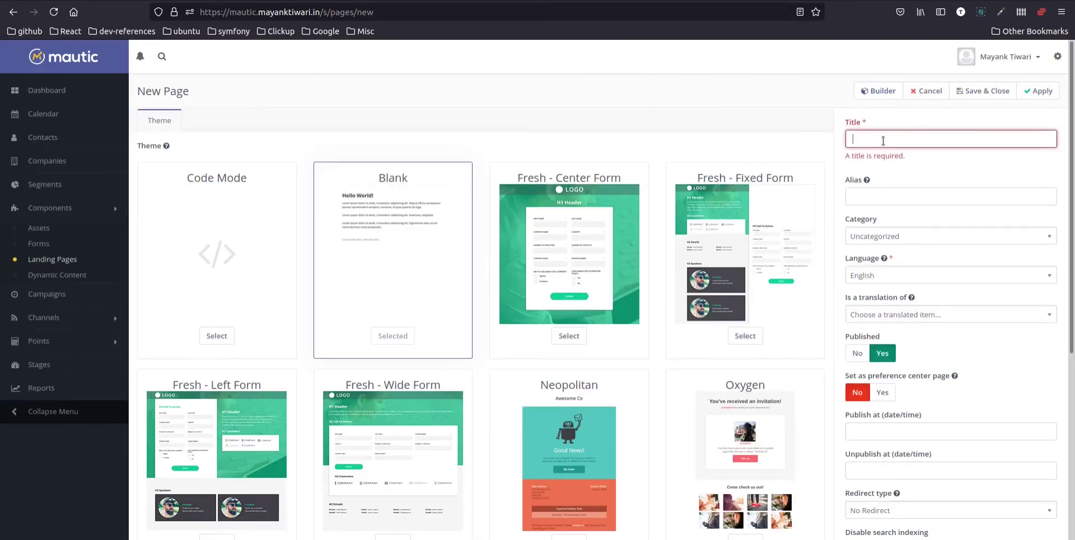
pyautogui.write('Example Landing Page')
# Apply the landing page from the builder and open its public preview
pyautogui.click(878, 91)
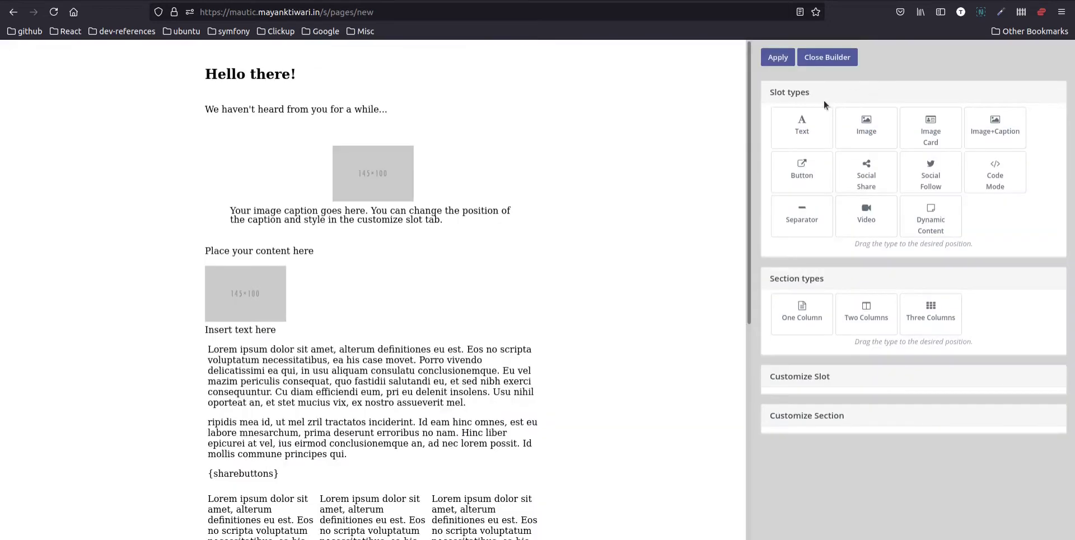
pyautogui.click(775, 58)
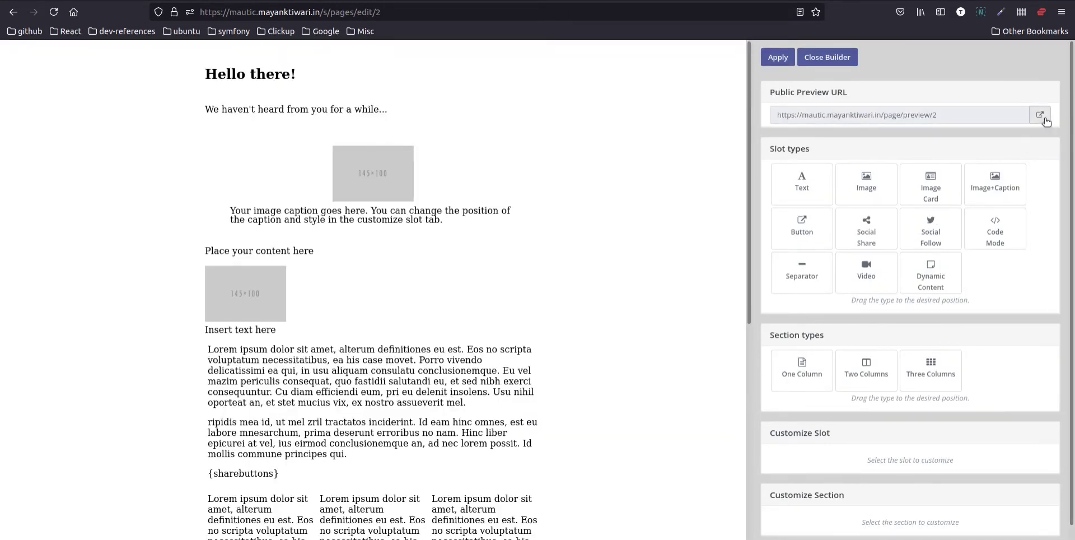
pyautogui.click(1040, 115)
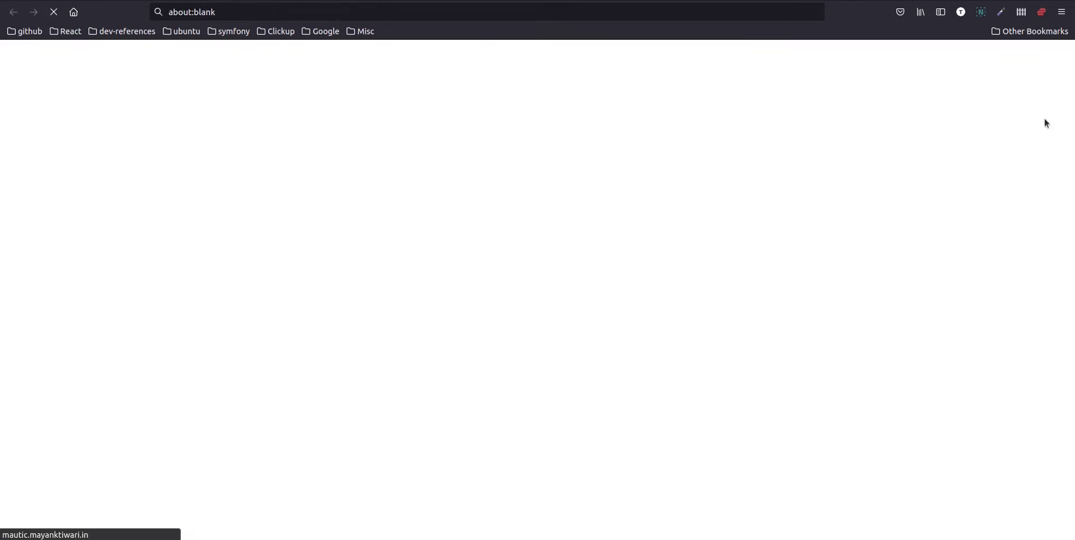
# Look through the landing page's public preview from start to end and return to the page builder
pyautogui.scroll(-5, 536, 224)
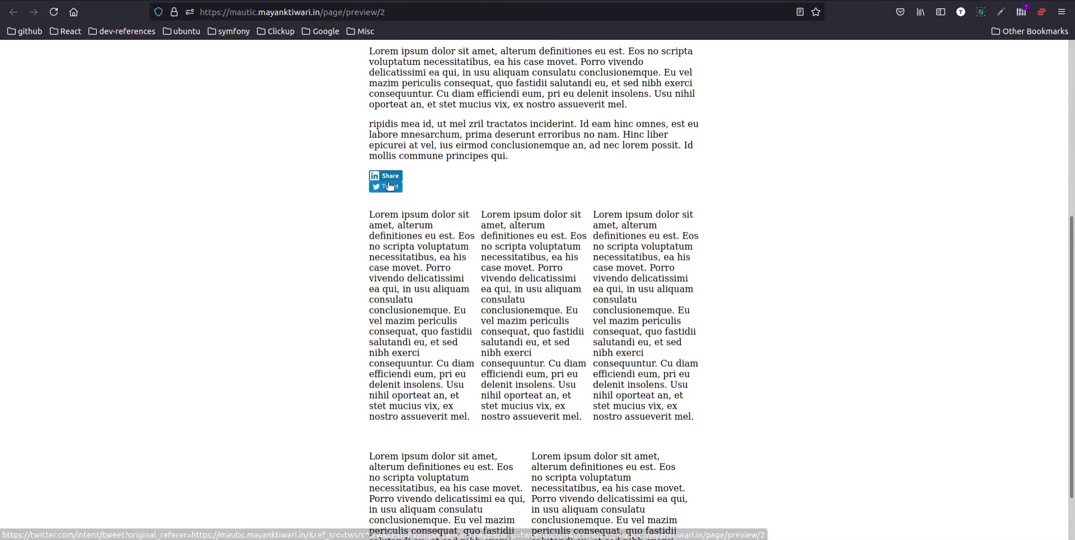
pyautogui.scroll(-2, 429, 293)
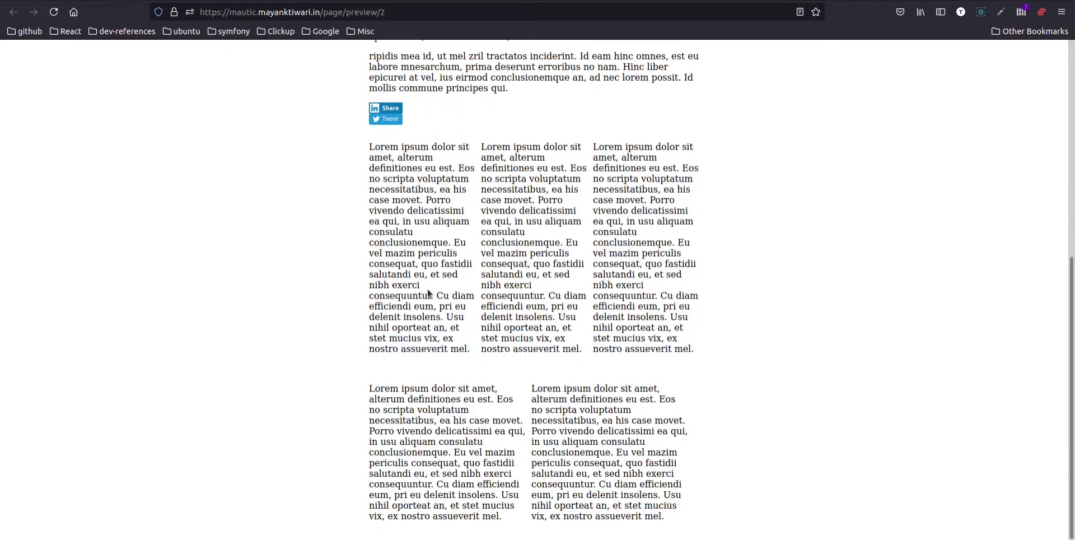
pyautogui.scroll(10, 456, 219)
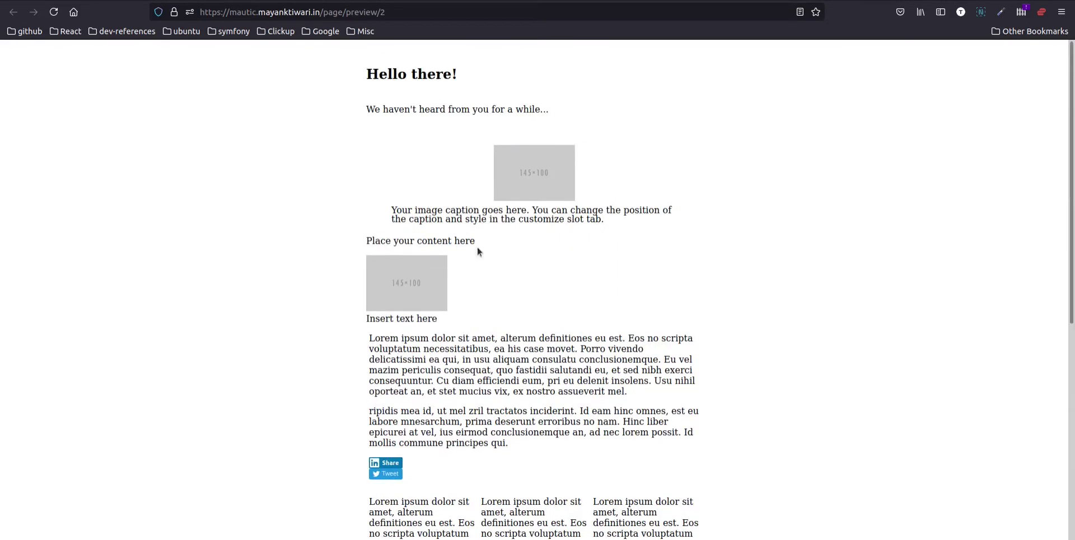
pyautogui.click(863, 0)
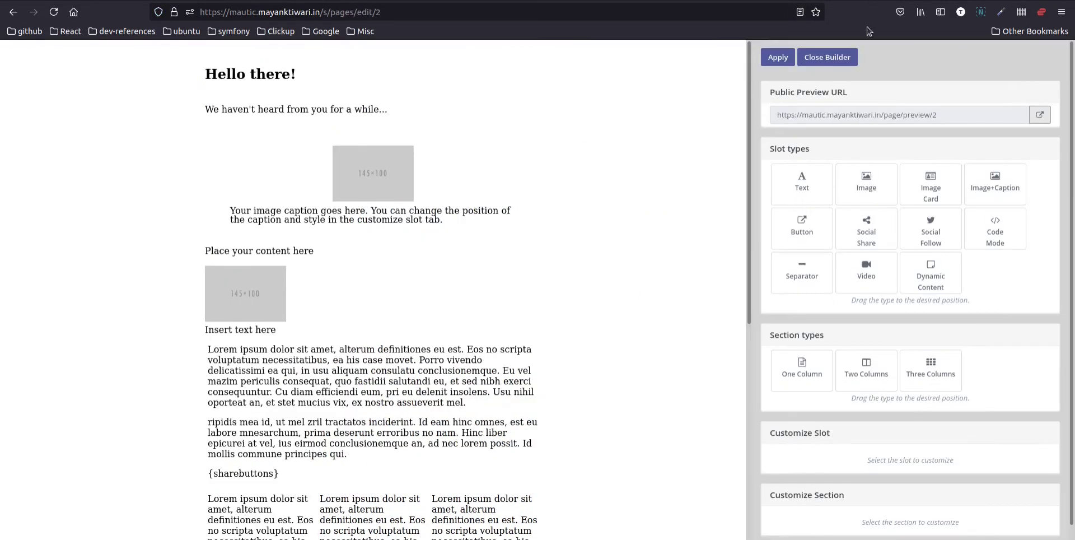
# Close the builder, review the landing page's publishing and redirect settings, and save and close the page
pyautogui.click(836, 59)
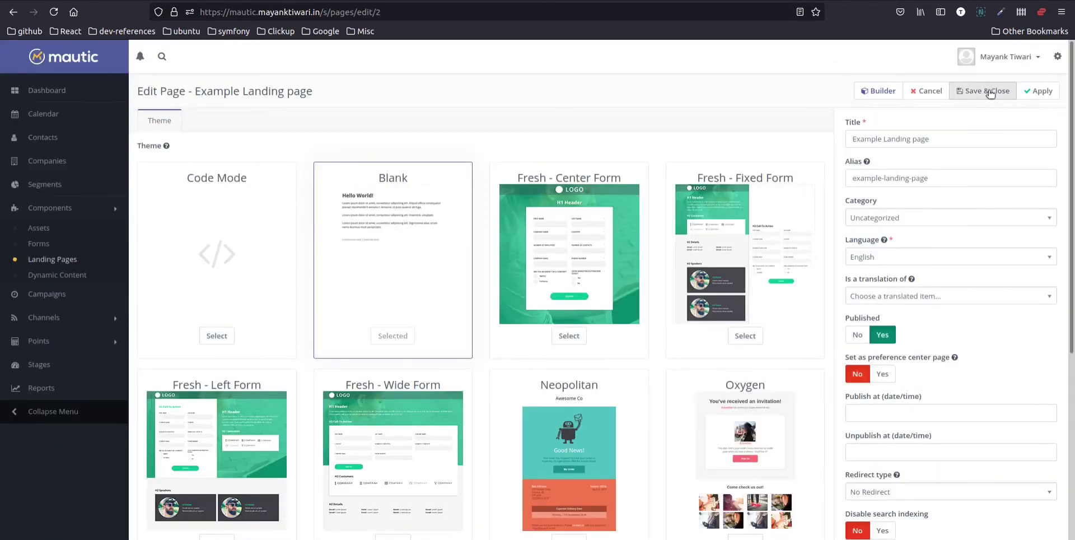
pyautogui.scroll(-4, 1021, 370)
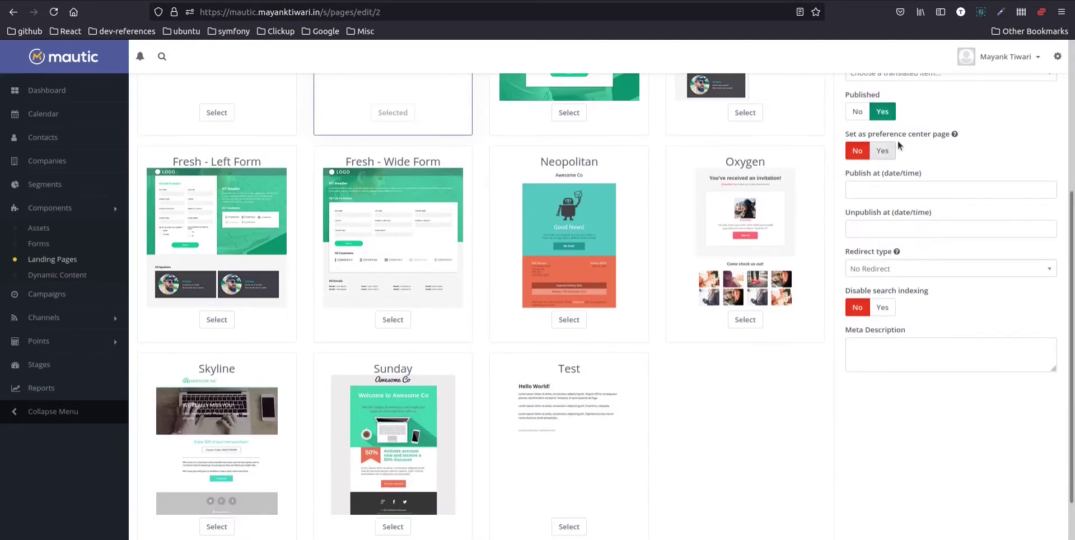
pyautogui.scroll(1, 899, 145)
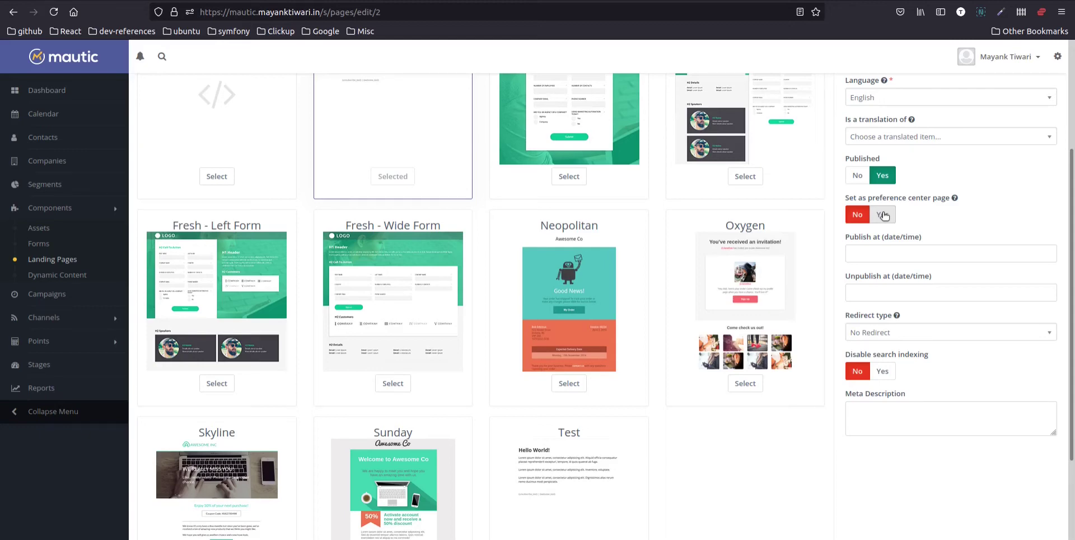
pyautogui.scroll(3, 948, 351)
pyautogui.moveTo(952, 361)
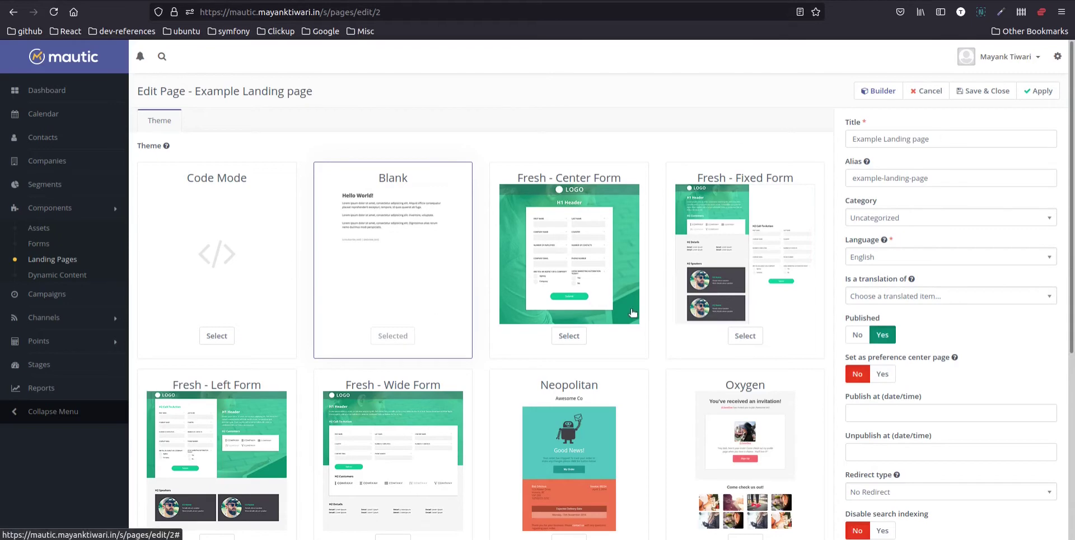
pyautogui.click(975, 92)
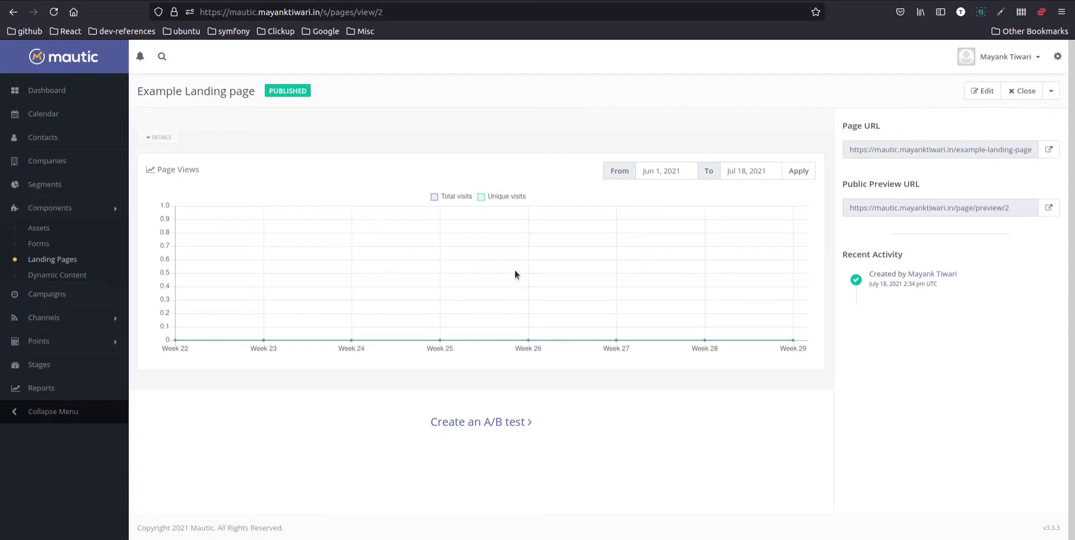
# View the landing page's details and its A/B test variant form, leaving the form without saving
pyautogui.click(174, 136)
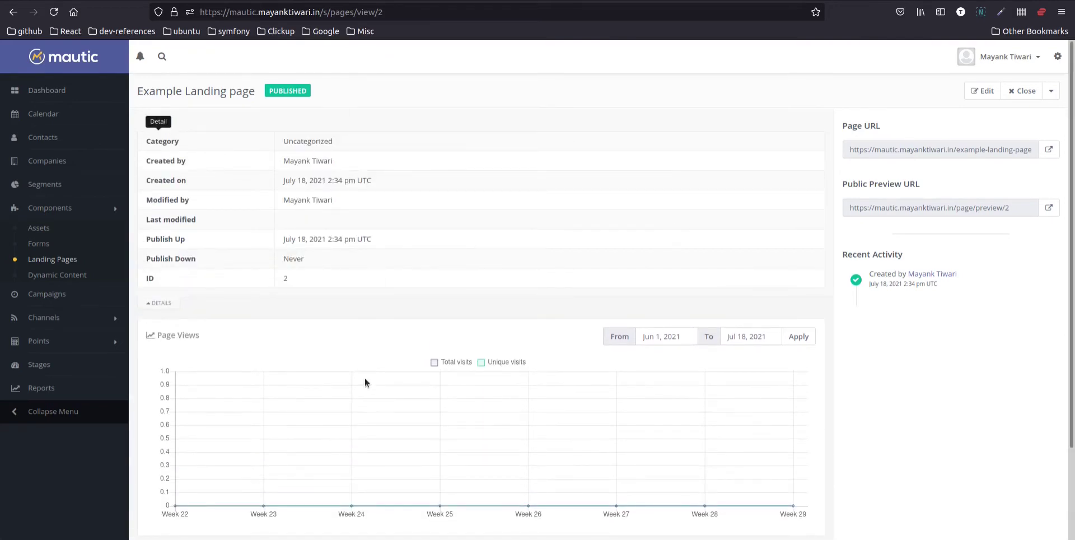
pyautogui.scroll(-3, 505, 245)
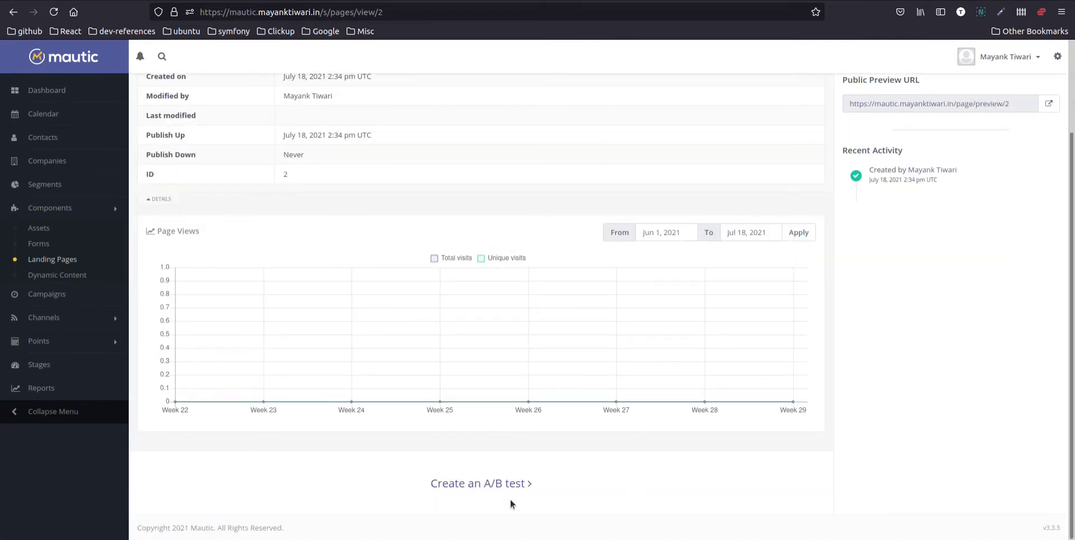
pyautogui.click(476, 483)
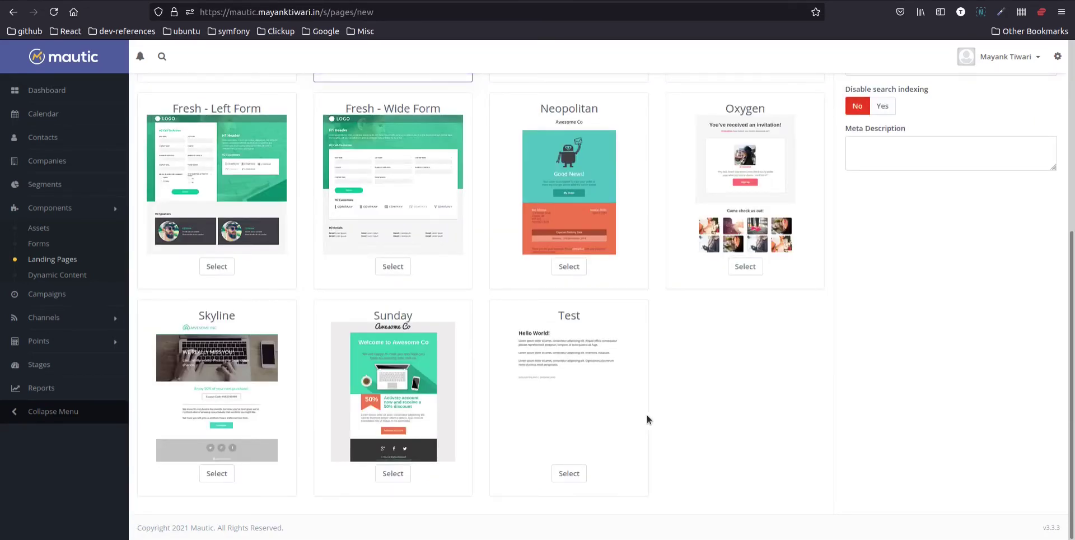
pyautogui.scroll(8, 647, 416)
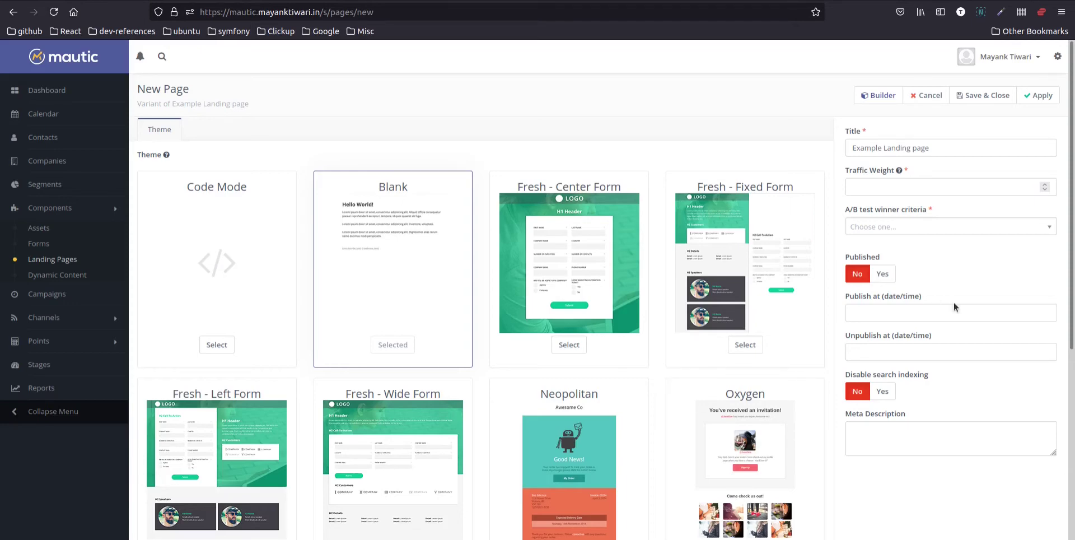
pyautogui.click(921, 105)
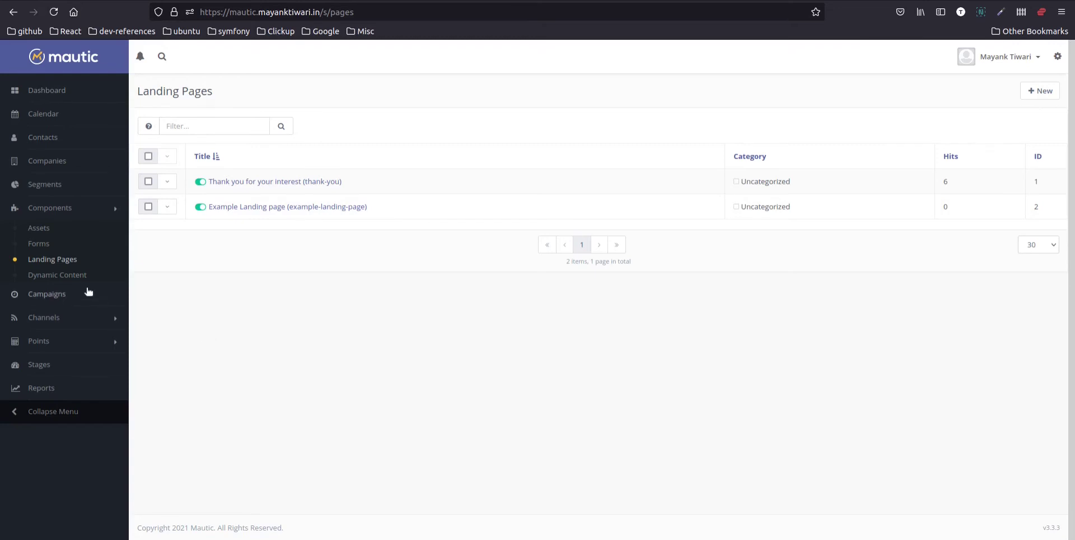
# Start a new dynamic content item with "adfafdsasdf" as its content and check the available translation options
pyautogui.click(71, 275)
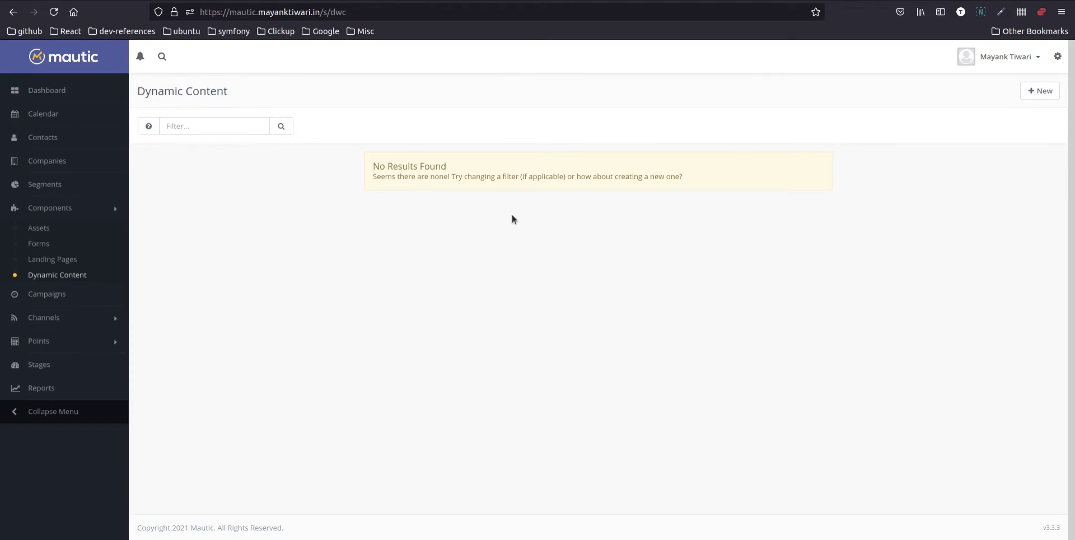
pyautogui.click(1043, 93)
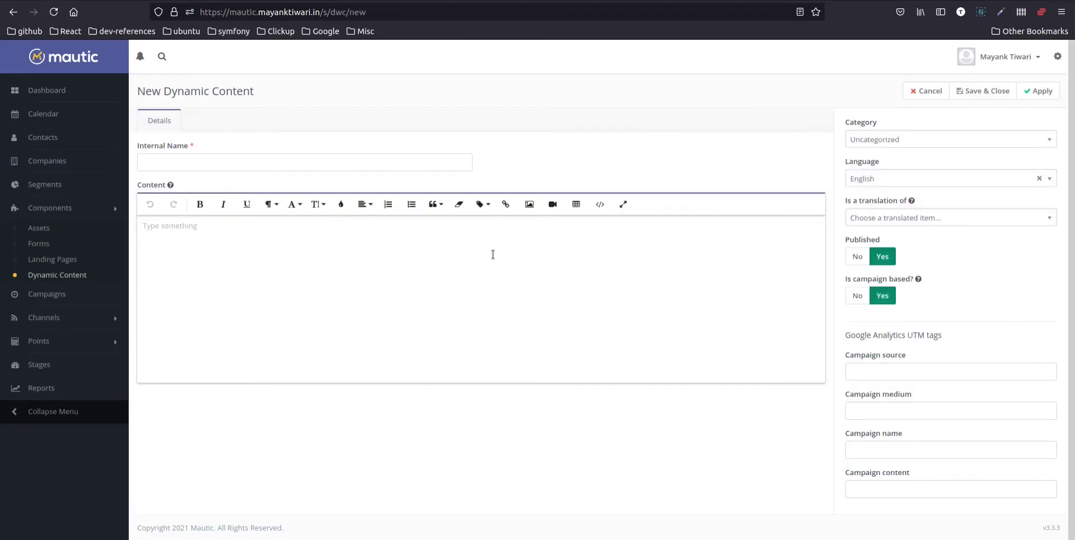
pyautogui.click(337, 239)
pyautogui.write('adfafdsasdf')
pyautogui.click(950, 219)
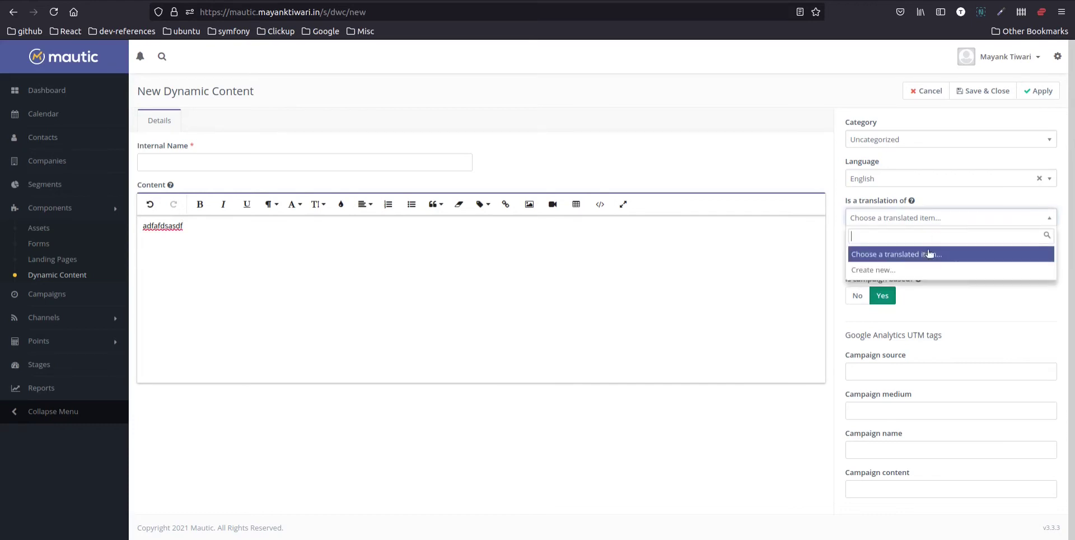
pyautogui.click(963, 286)
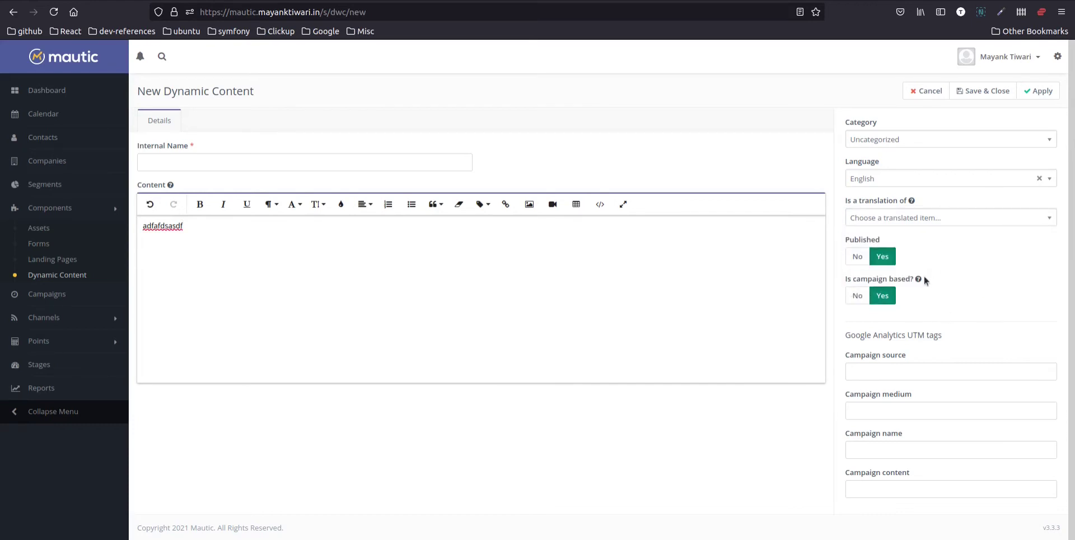
# Make the dynamic content not campaign based and view its filter settings
pyautogui.moveTo(919, 279)
pyautogui.click(858, 296)
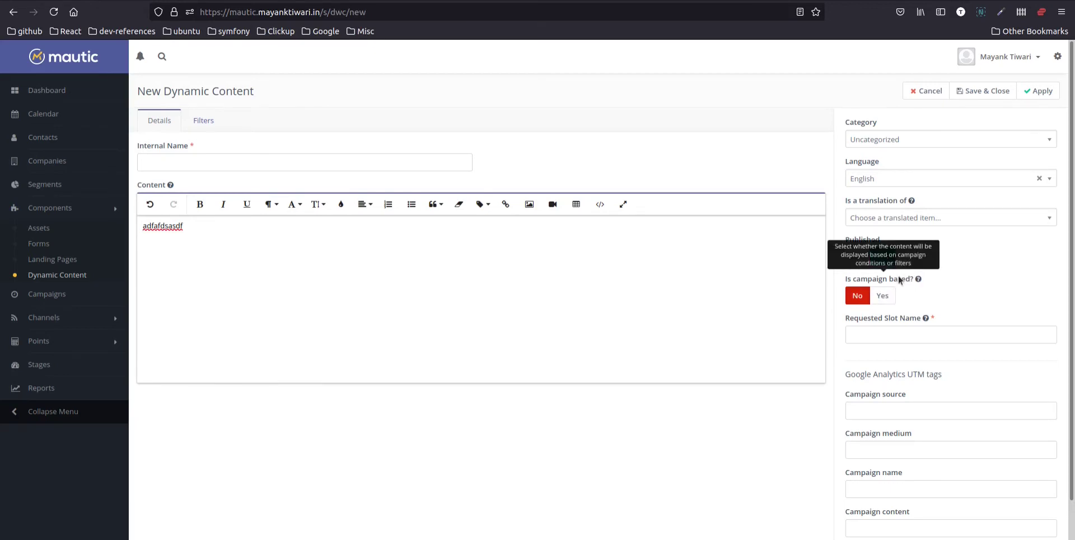
pyautogui.scroll(-1, 936, 361)
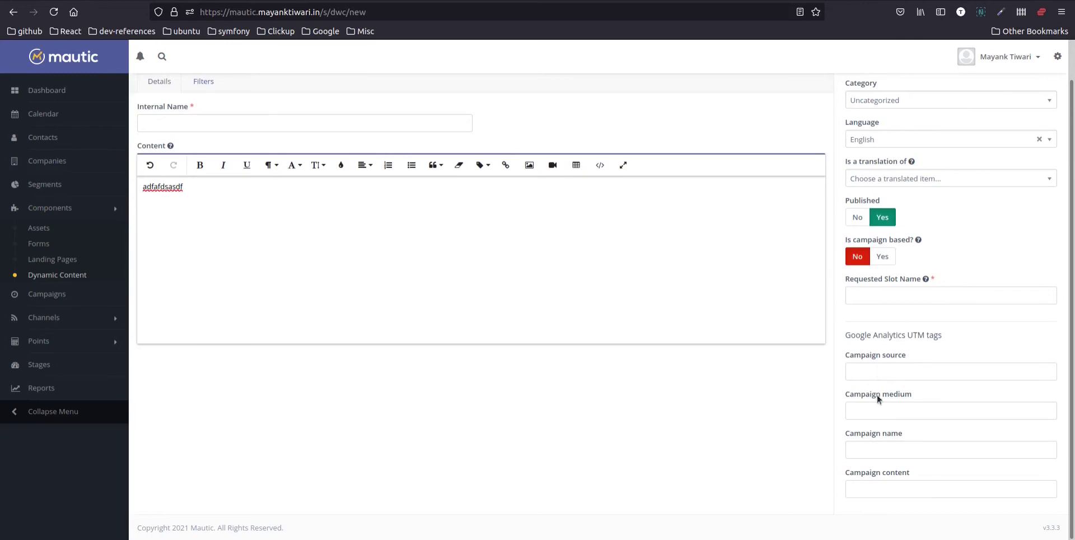
pyautogui.scroll(1, 422, 368)
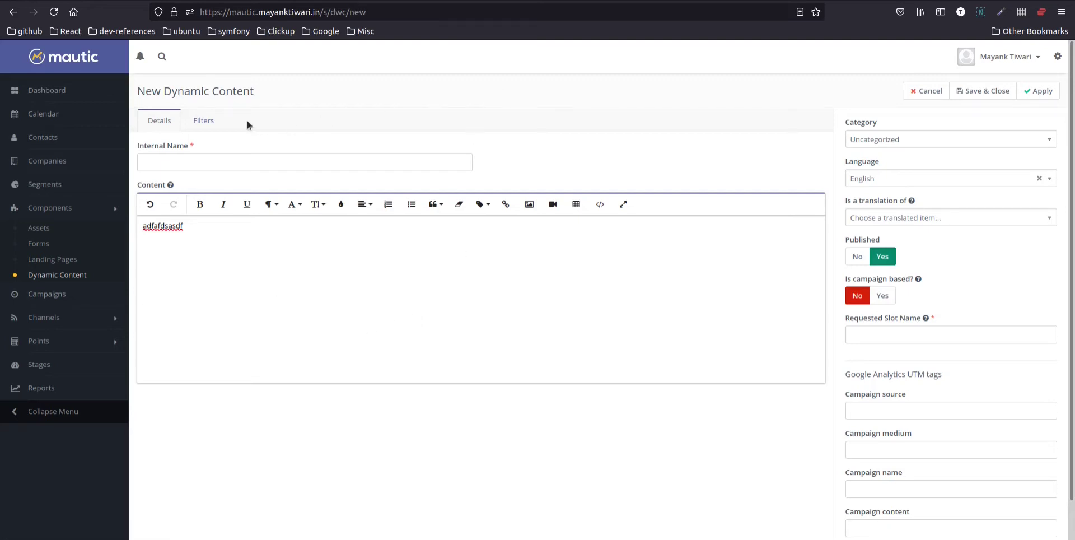
pyautogui.click(221, 121)
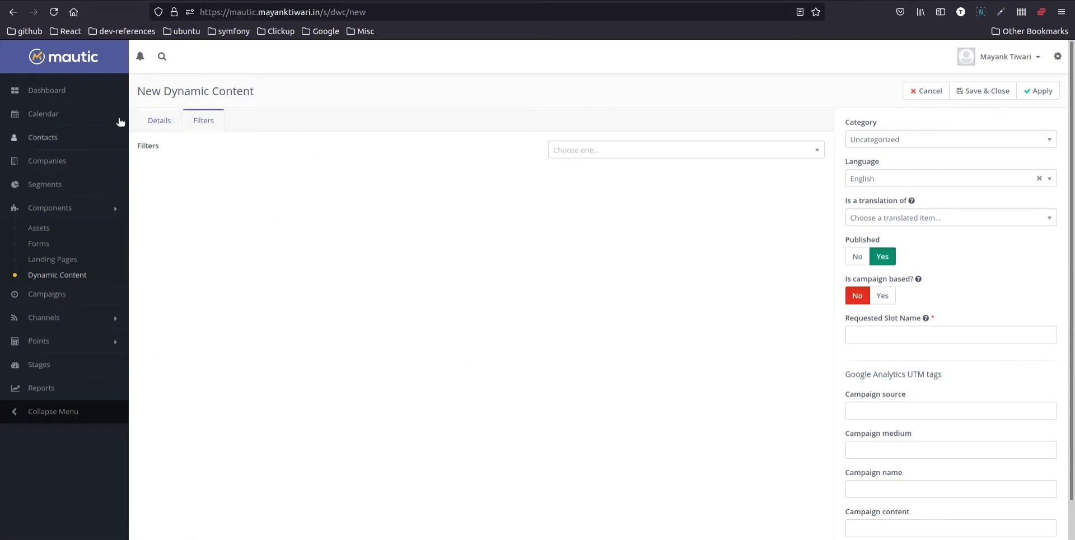
# Replace the dynamic content's text with "Hi this is first part of DC" and set its internal name to "testcontt"
pyautogui.click(159, 120)
pyautogui.click(237, 279)
pyautogui.hotkey('ctrl', 'a')
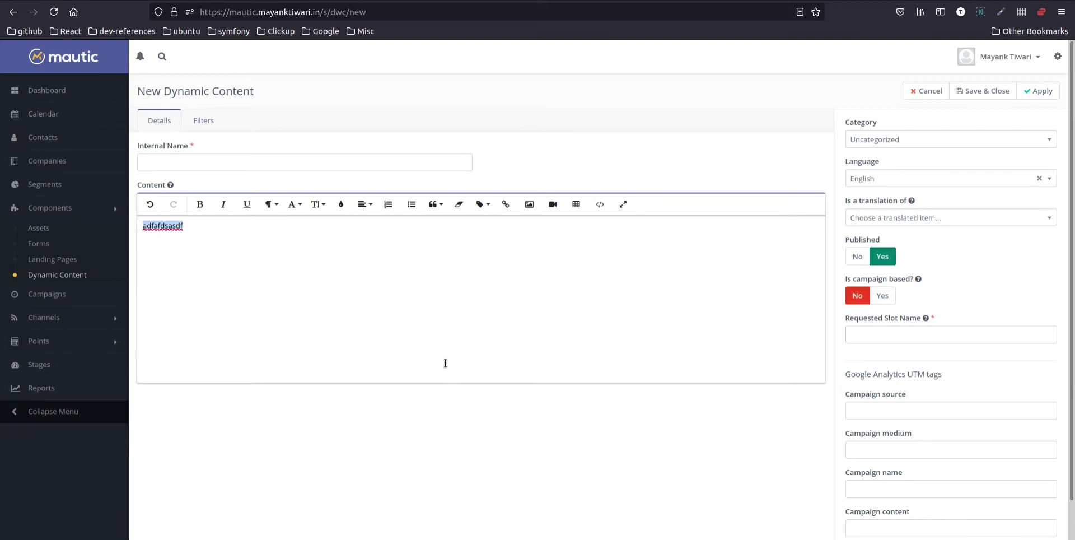
pyautogui.write('Hi this is first part of DC')
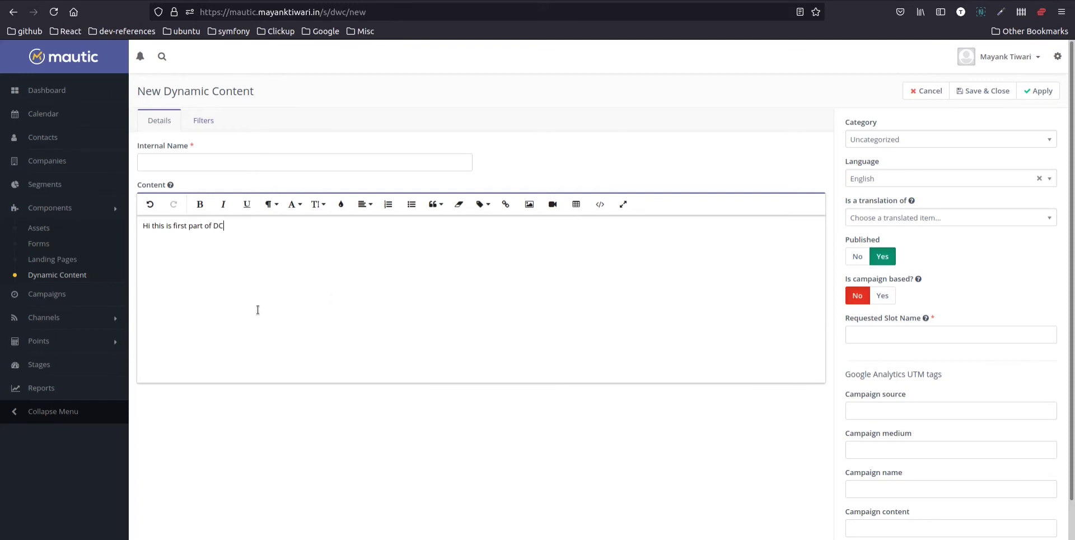
pyautogui.click(200, 161)
pyautogui.write('adsffadsf')
pyautogui.moveTo(200, 161); pyautogui.dragTo(155, 150)
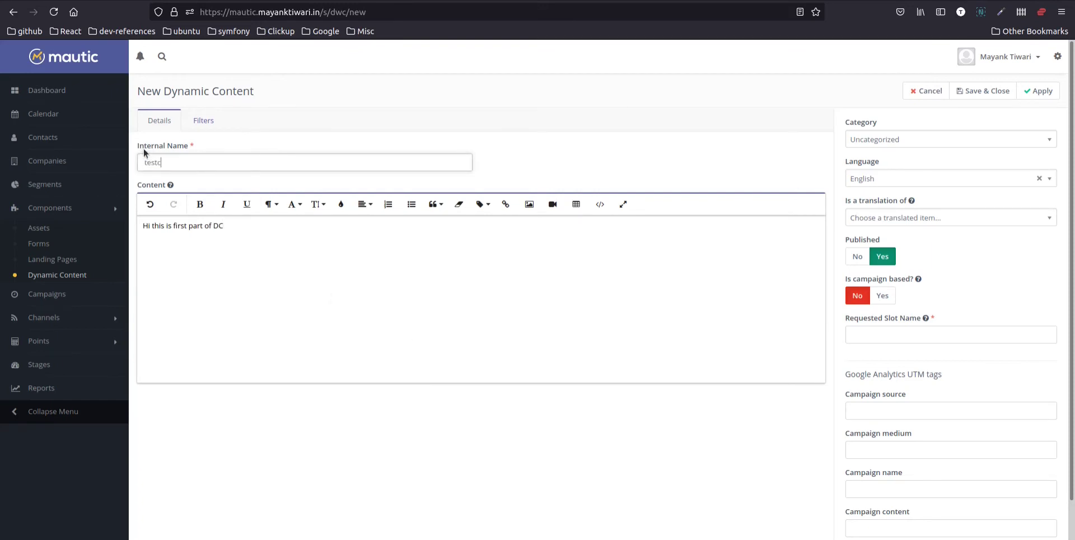
pyautogui.write('testcontt')
# Add a filter to the dynamic content requiring the contact's Points to equal 2
pyautogui.click(204, 119)
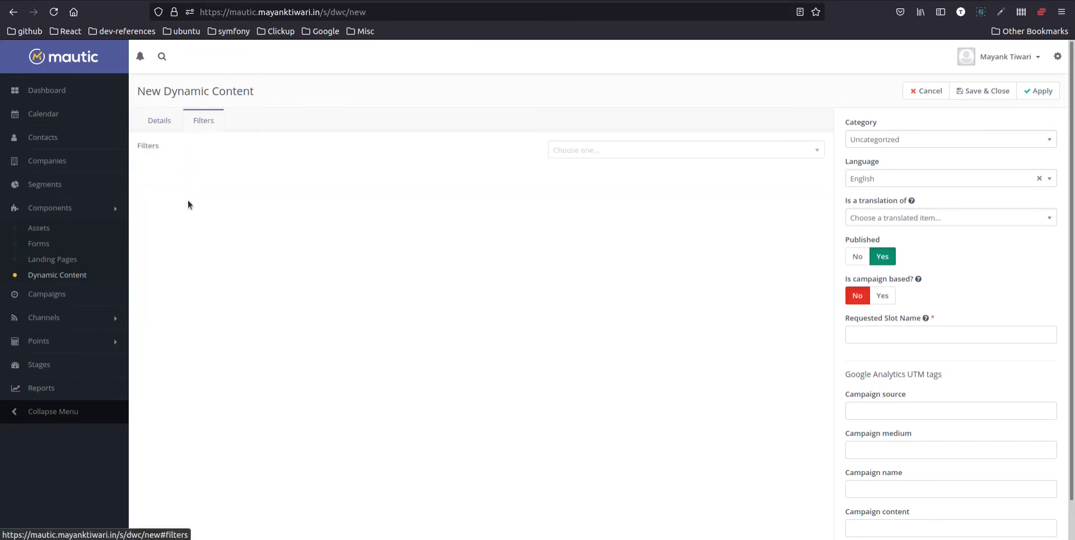
pyautogui.click(604, 156)
pyautogui.scroll(-3, 641, 290)
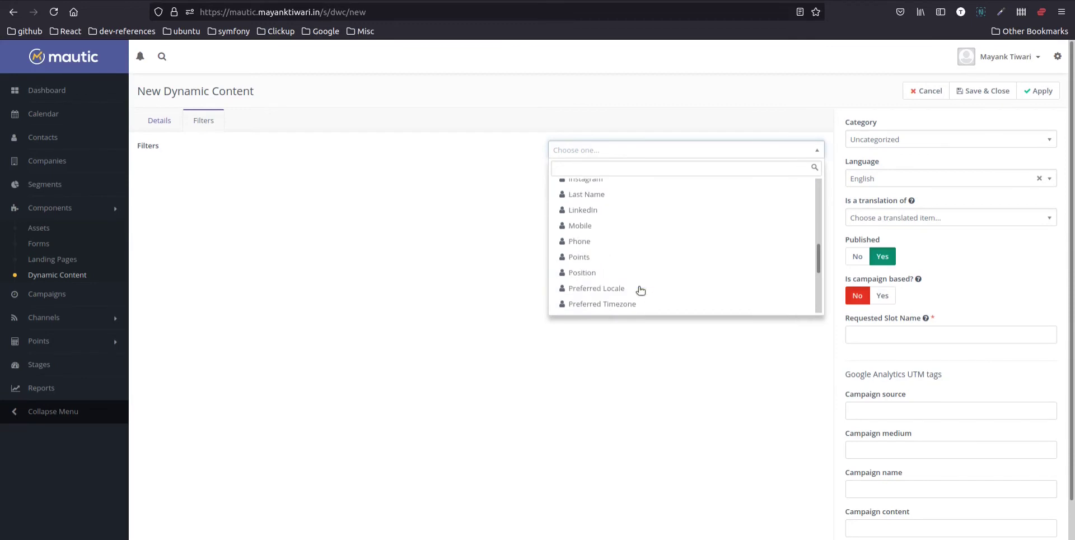
pyautogui.click(641, 257)
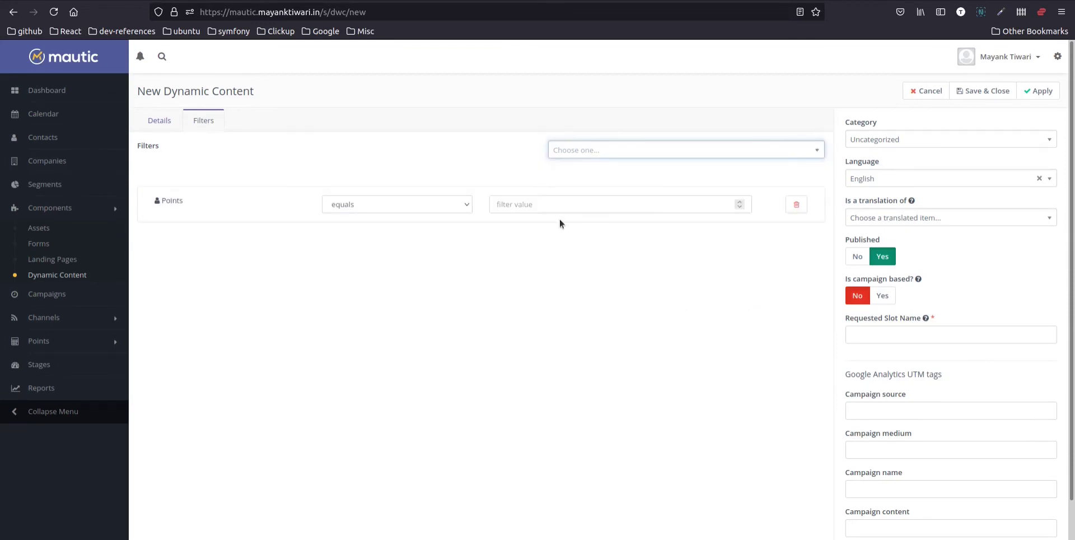
pyautogui.click(545, 205)
pyautogui.write('2')
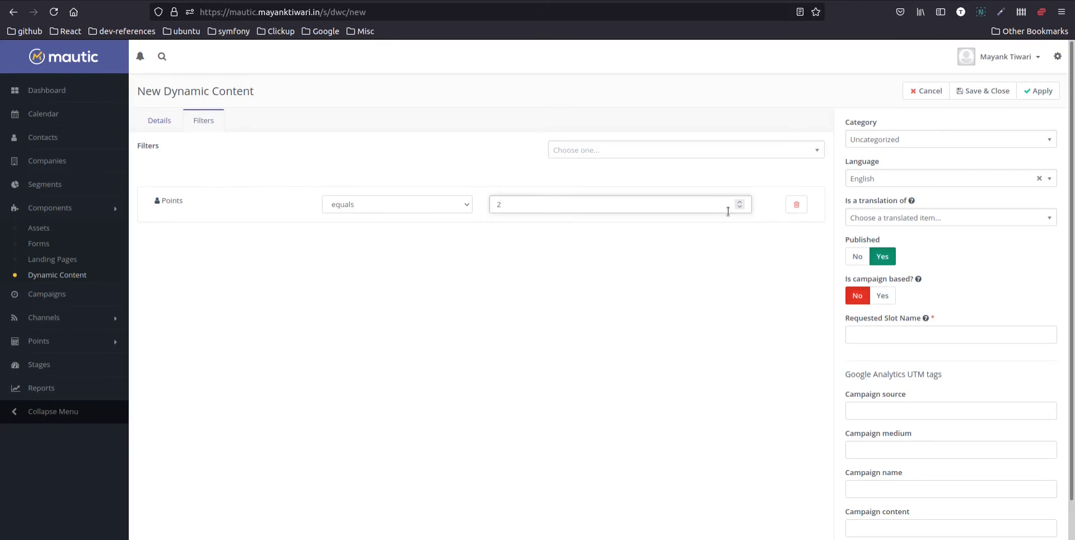
# Add a second filter on the contact's City field, combined with the Points filter by "and"
pyautogui.scroll(-1, 749, 350)
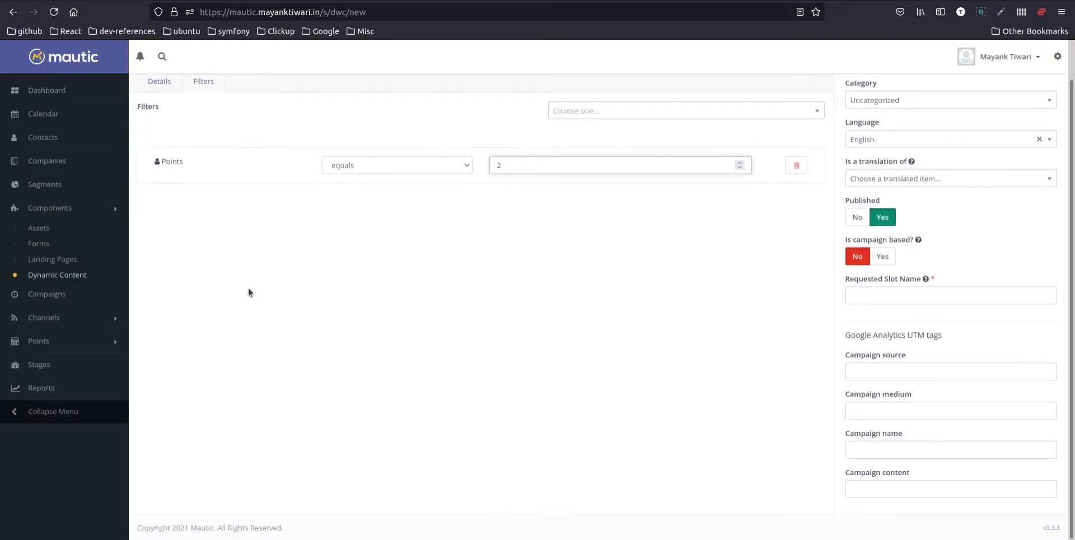
pyautogui.scroll(1, 549, 374)
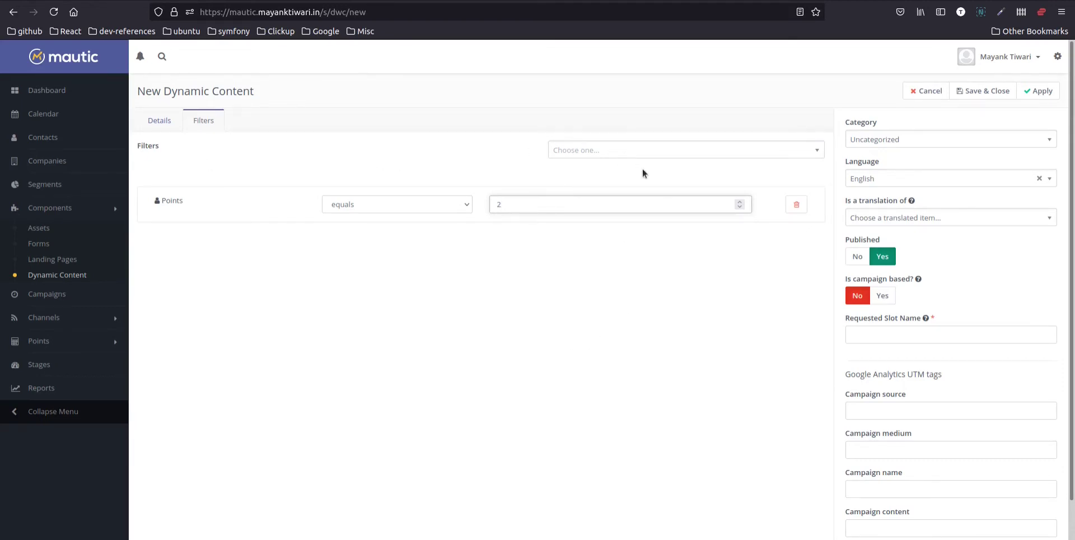
pyautogui.click(775, 151)
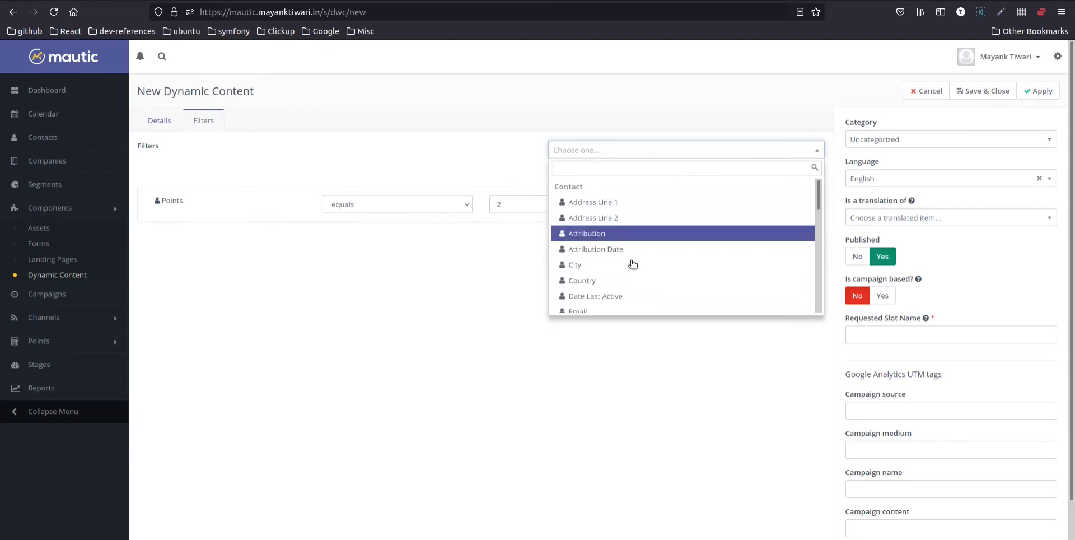
pyautogui.scroll(-10, 627, 269)
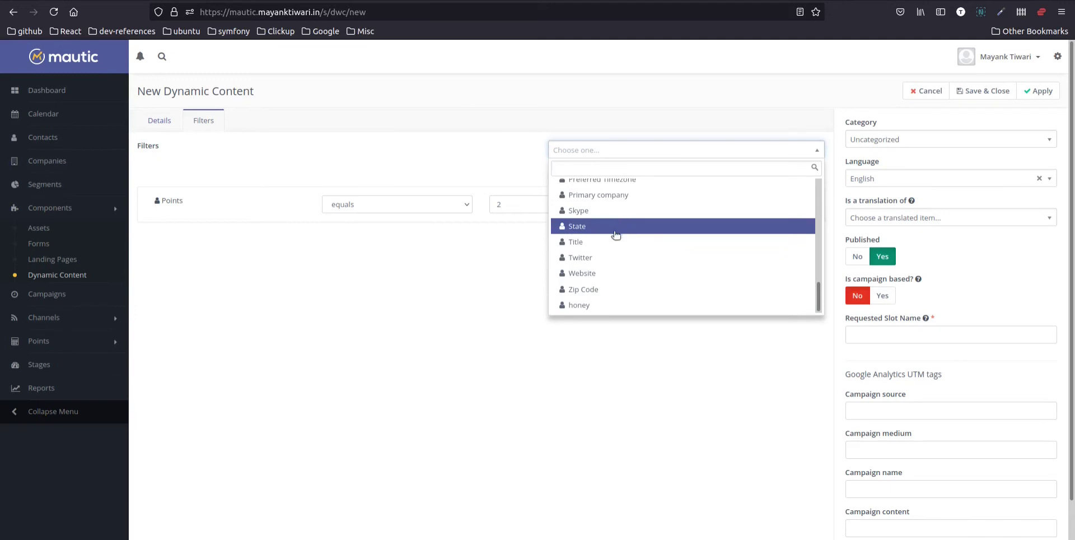
pyautogui.write('city')
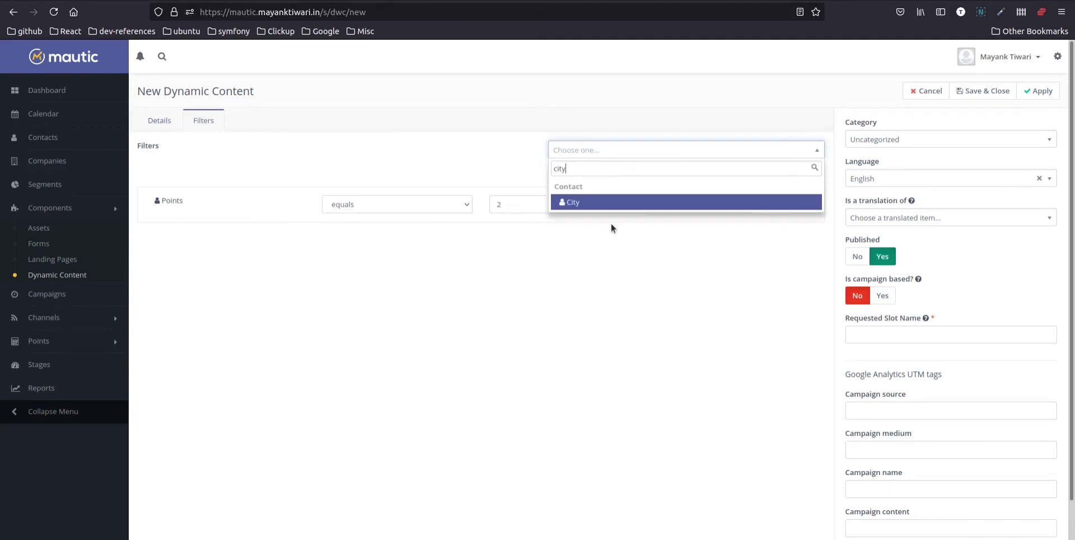
pyautogui.press('Return')
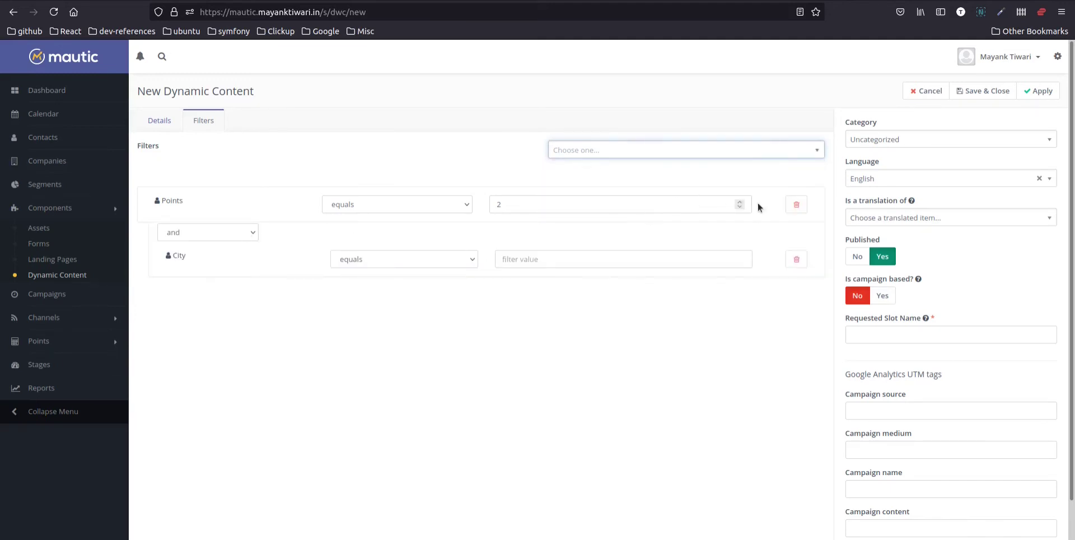
# Remove the Points filter from the dynamic content and set the City filter to equal "new york"
pyautogui.click(796, 204)
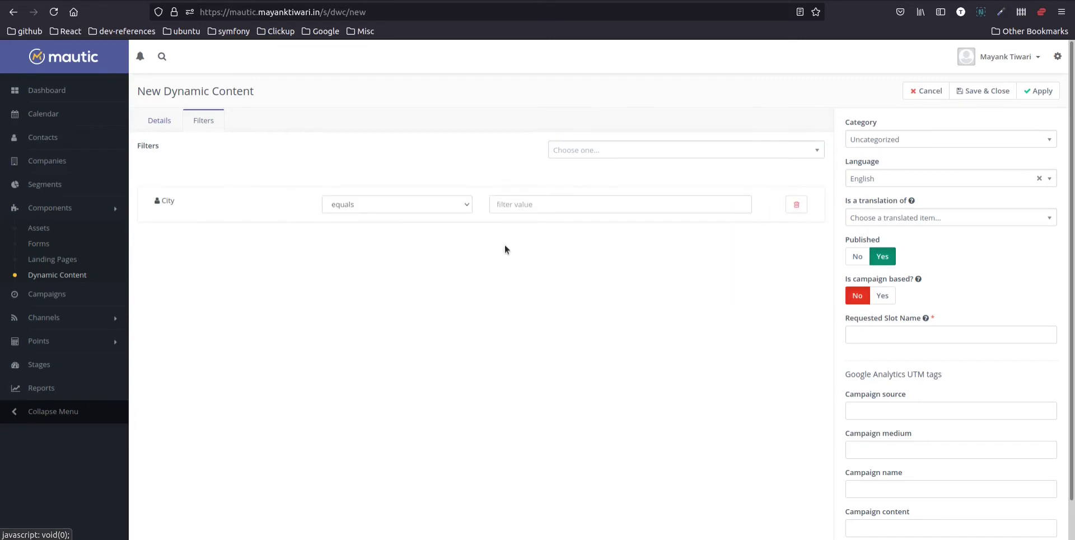
pyautogui.click(536, 205)
pyautogui.write('new ')
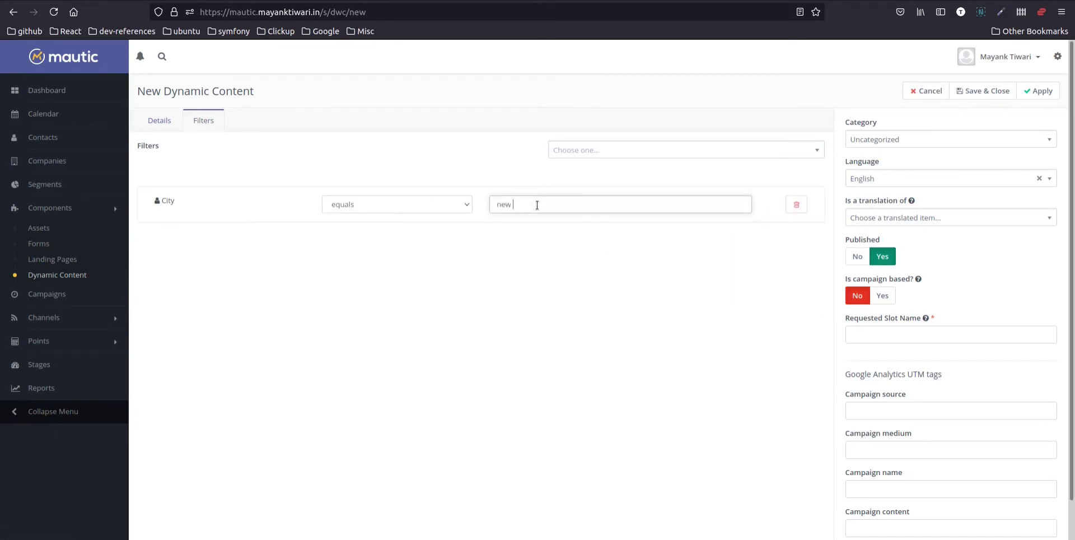
pyautogui.write('york')
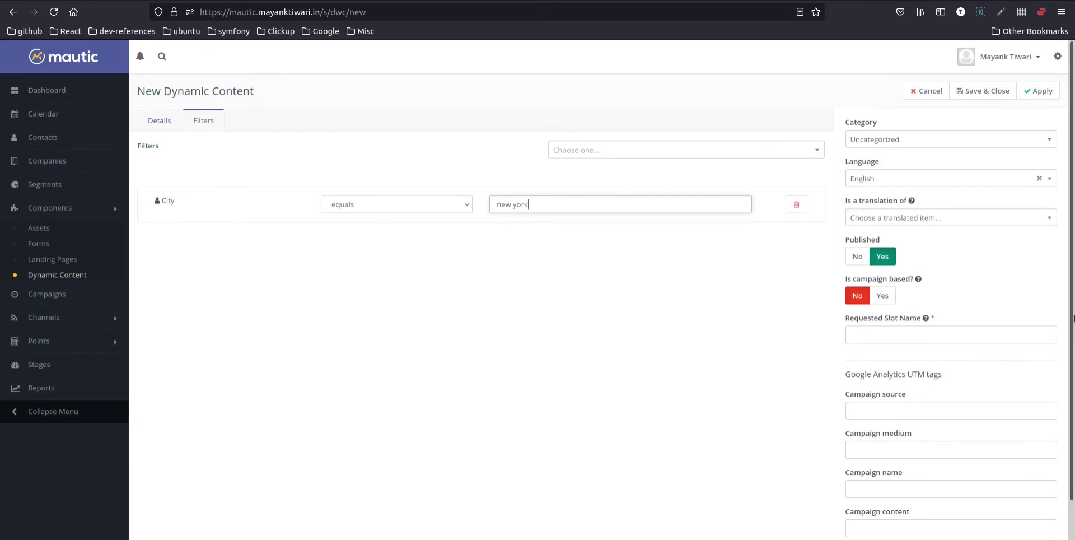
# Set the dynamic content's requested slot name to "testcontent", save it and return to the dynamic content list
pyautogui.scroll(-1, 952, 309)
pyautogui.scroll(1, 996, 163)
pyautogui.click(989, 99)
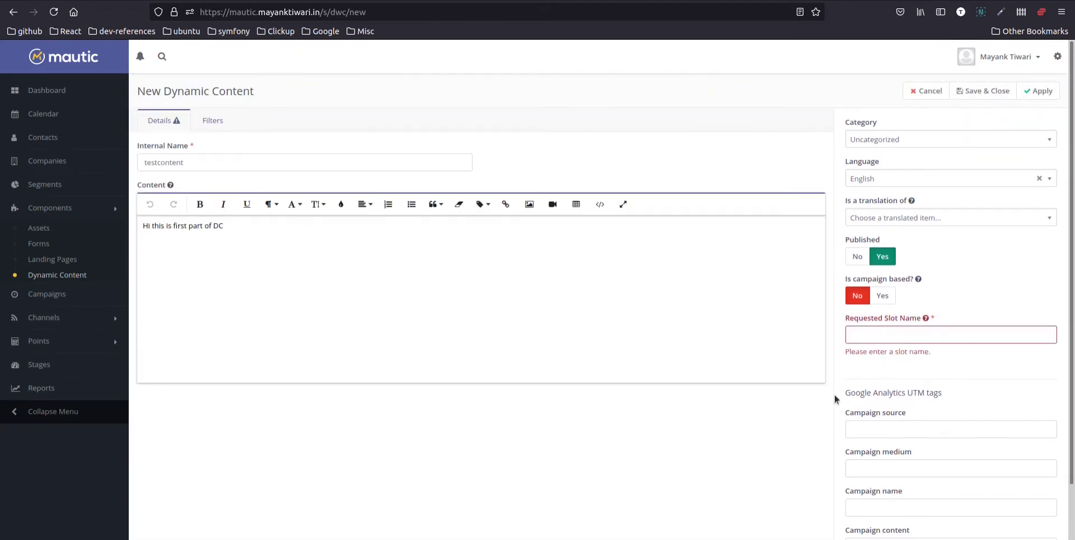
pyautogui.click(891, 339)
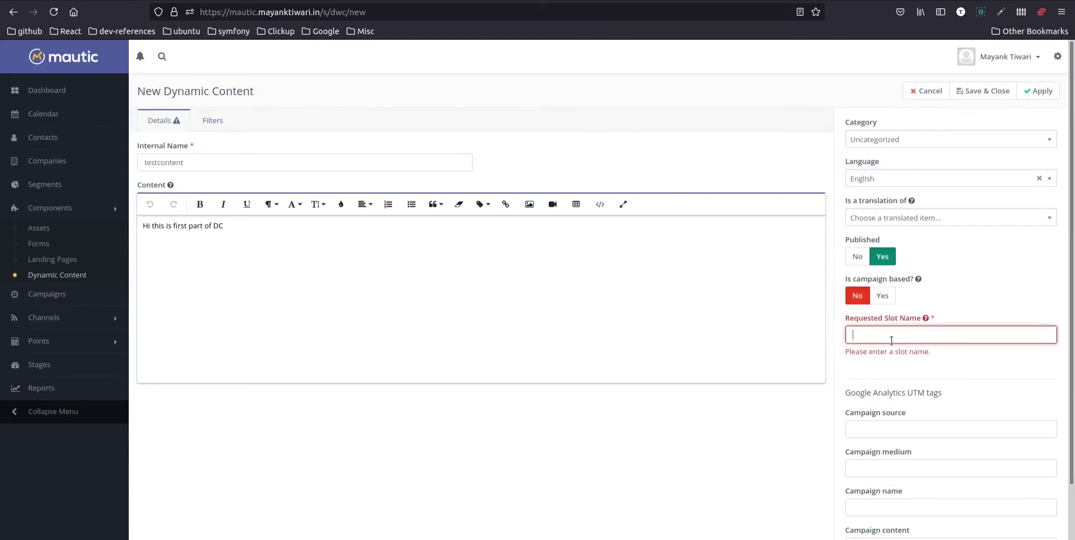
pyautogui.write('testcontent')
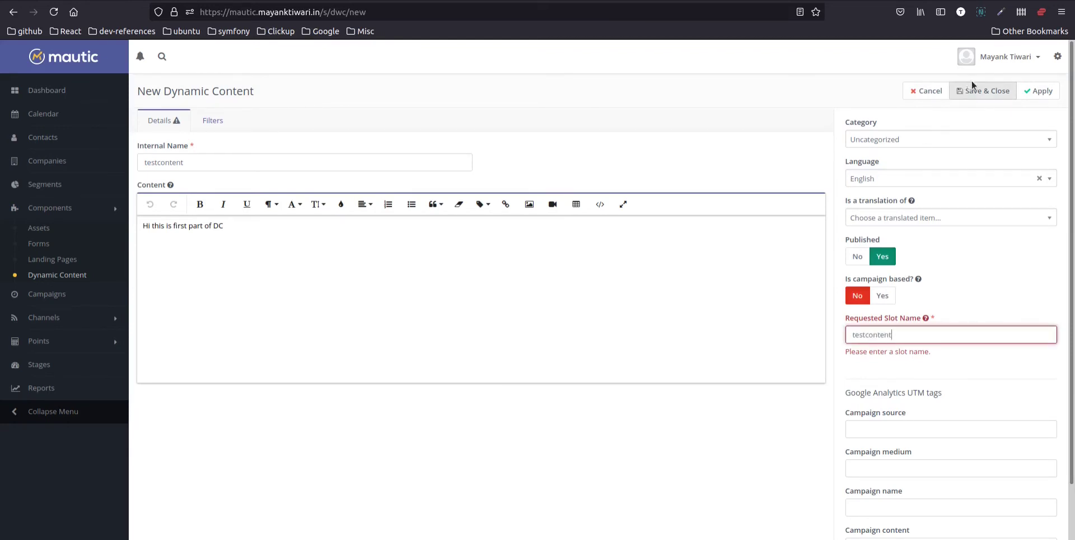
pyautogui.click(984, 90)
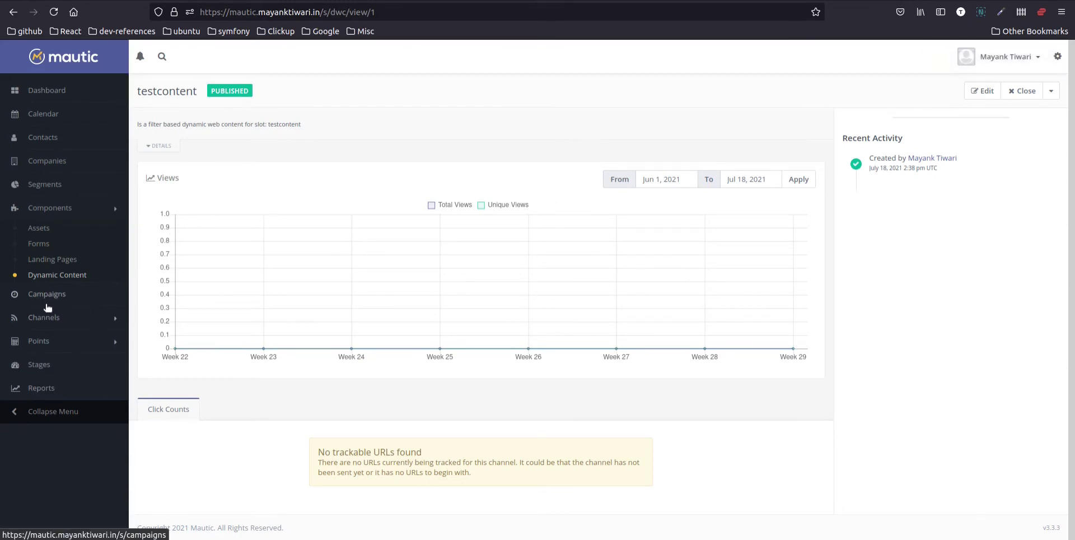
pyautogui.click(90, 303)
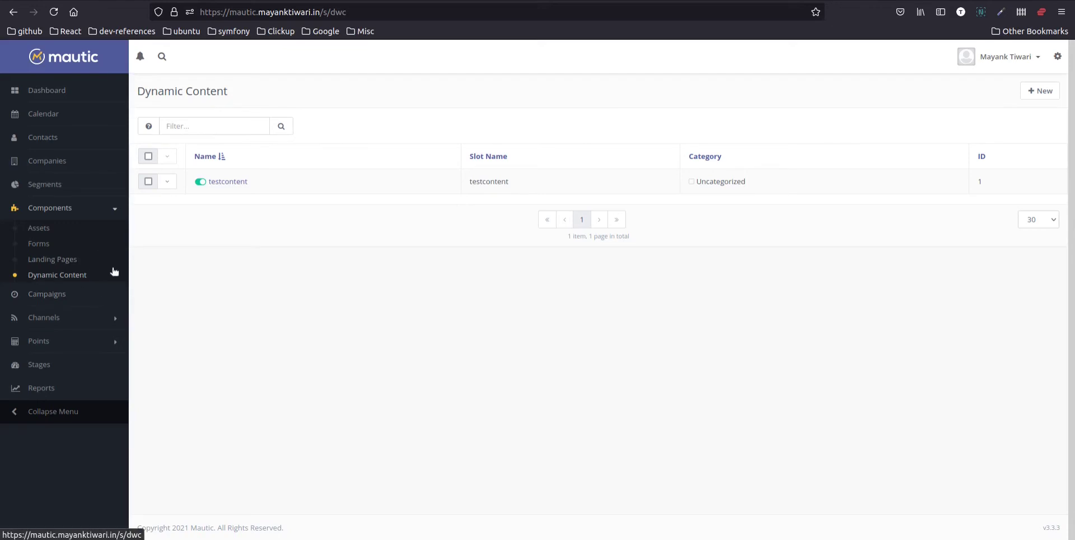
# View the email-confirmation email's statistics and look up the contacts behind the unique clicks on its thank-you link
pyautogui.click(72, 318)
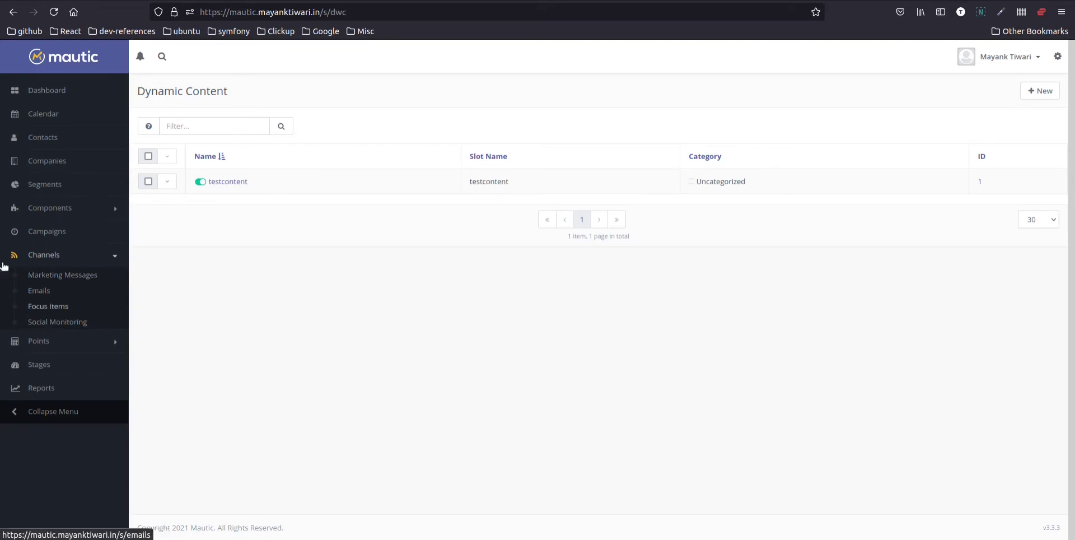
pyautogui.click(47, 297)
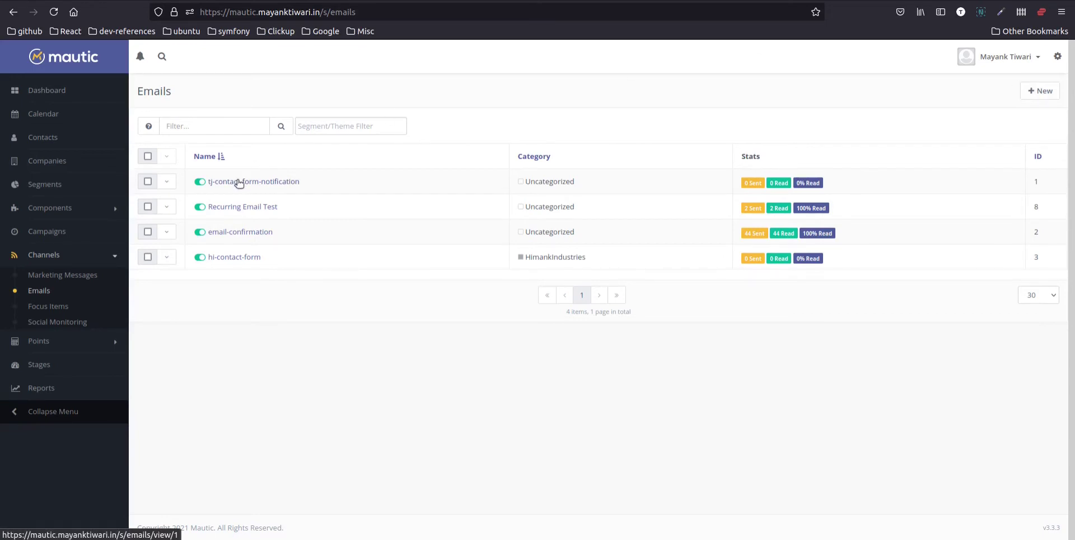
pyautogui.click(235, 232)
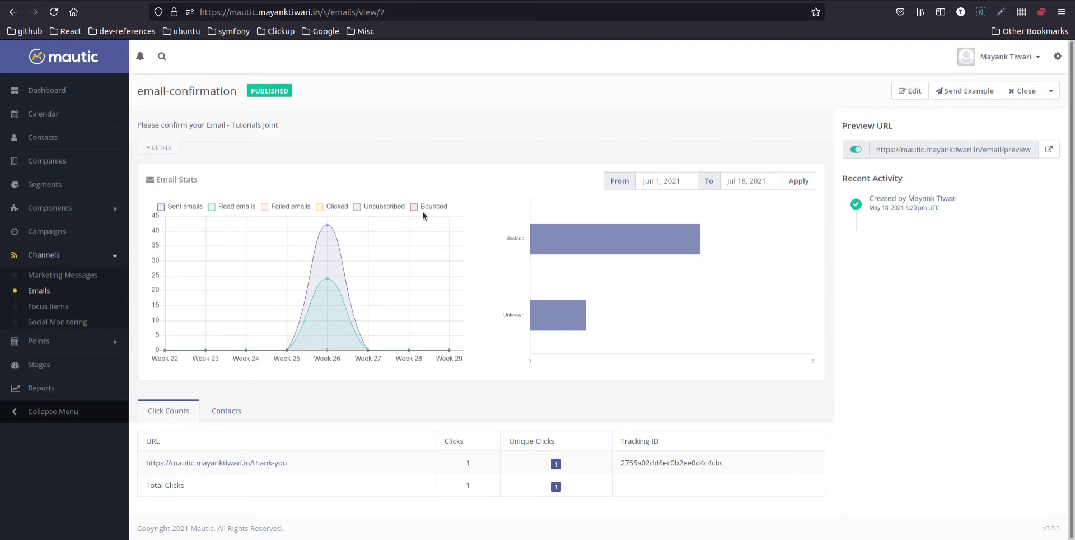
pyautogui.scroll(-1, 441, 256)
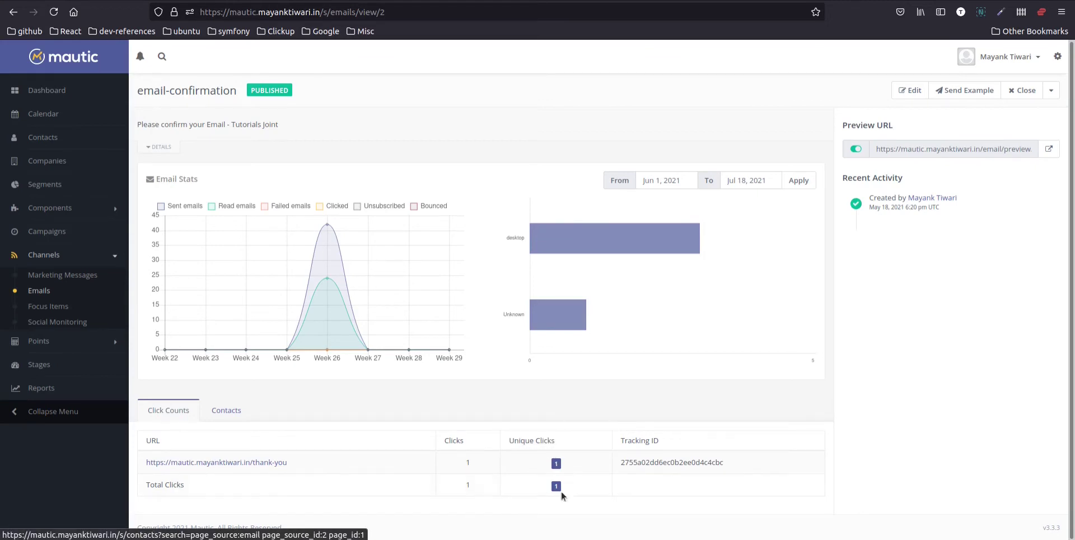
pyautogui.click(557, 465)
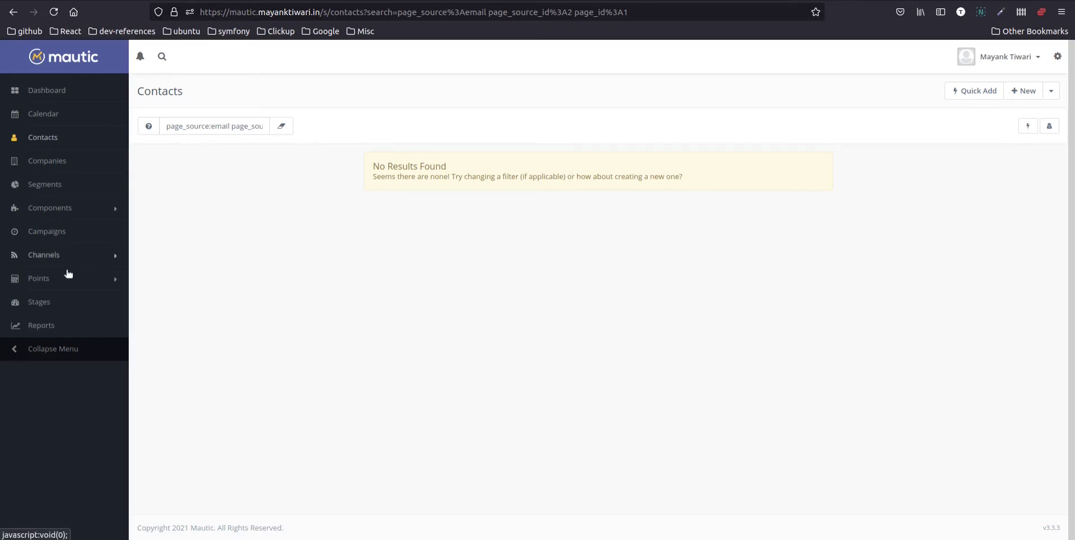
# Start a new segment email from the Emails channel and assign Test Segment as its contact segment
pyautogui.click(53, 258)
pyautogui.click(53, 291)
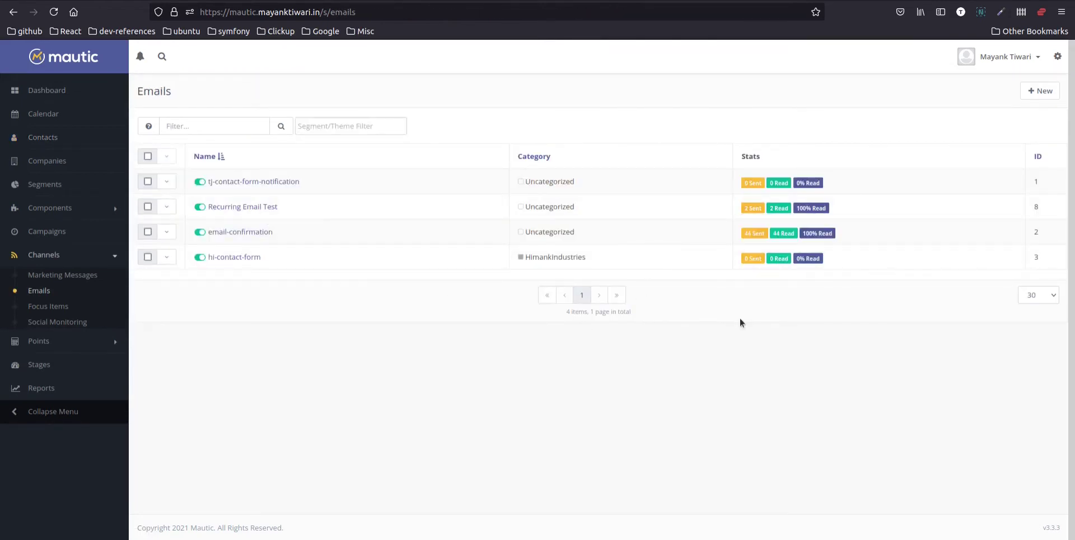
pyautogui.click(1042, 93)
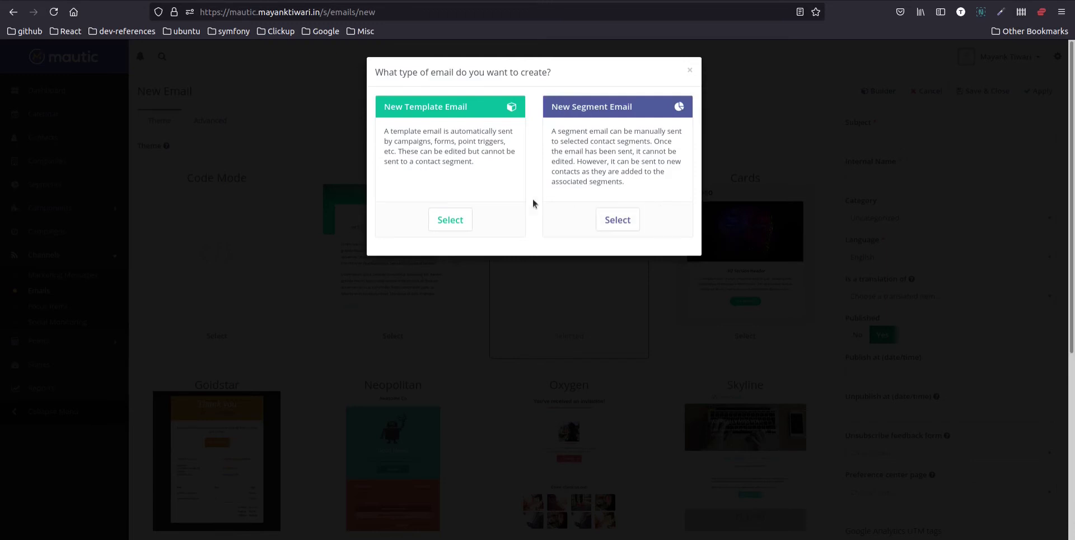
pyautogui.click(617, 219)
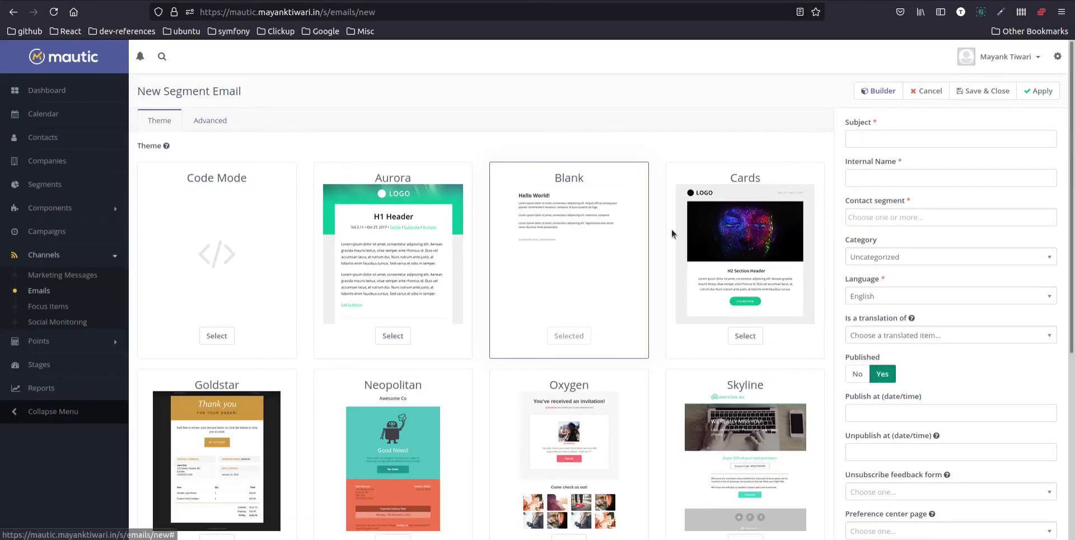
pyautogui.click(925, 223)
pyautogui.click(898, 235)
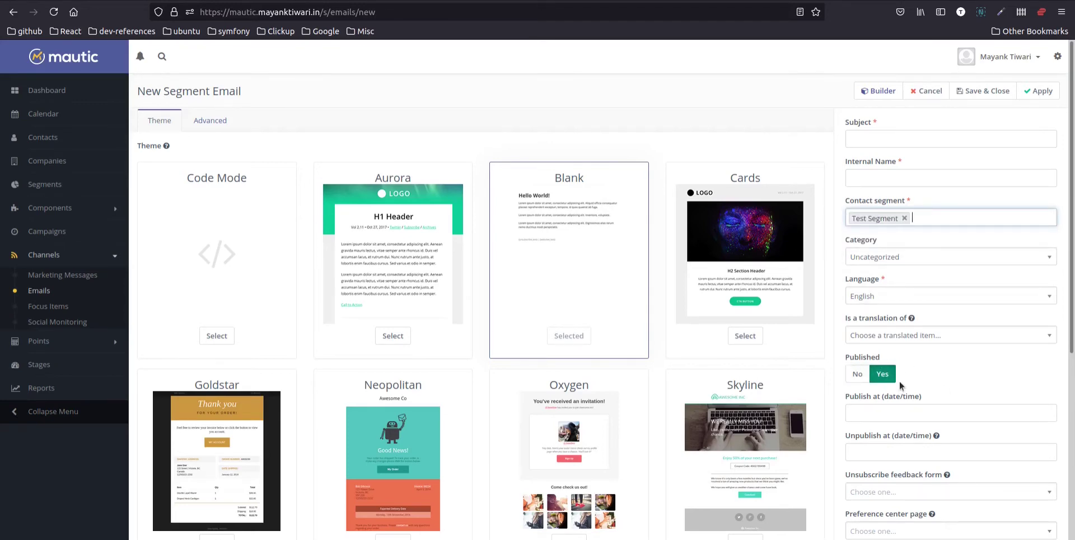
pyautogui.click(894, 417)
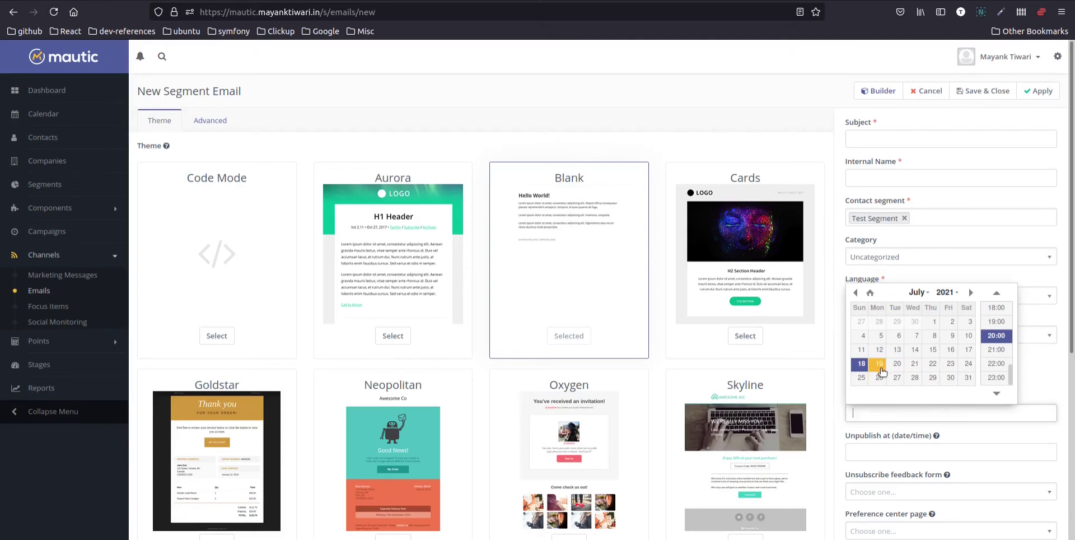
pyautogui.click(880, 365)
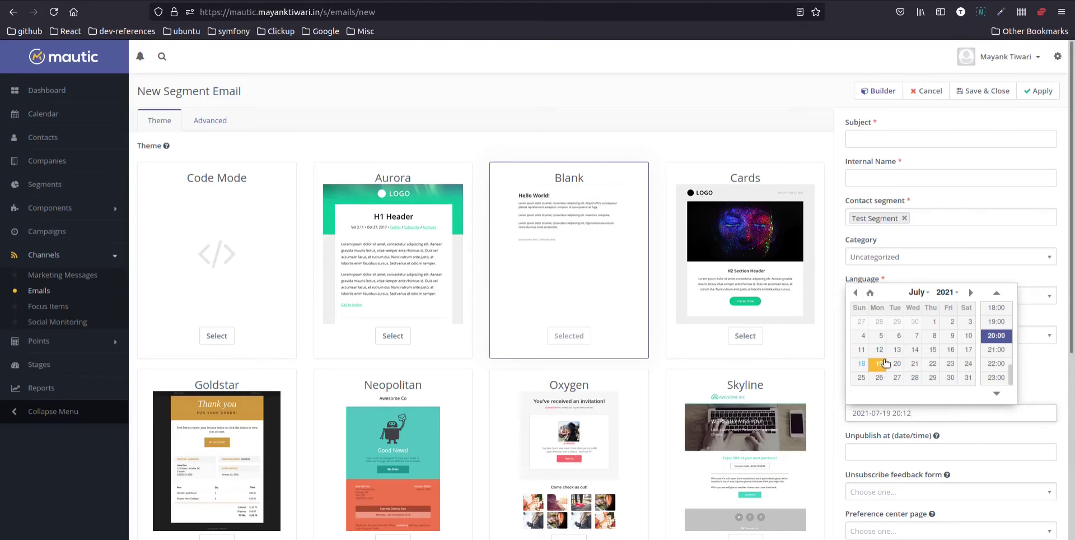
pyautogui.click(957, 413)
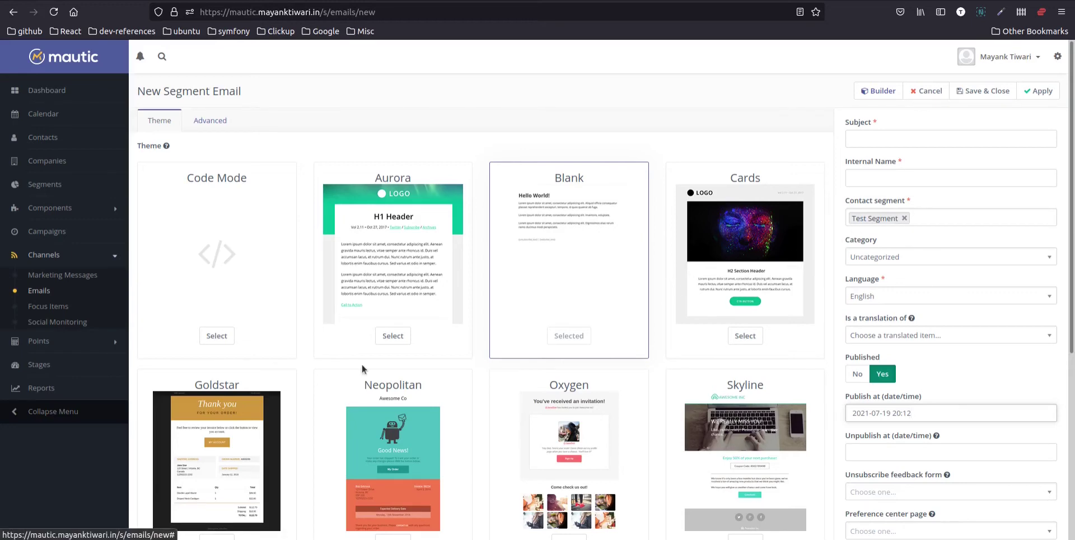
# Attach hubspotlogo.jpeg in the segment email's advanced settings, keeping the owner-as-mailer option set to No
pyautogui.click(211, 122)
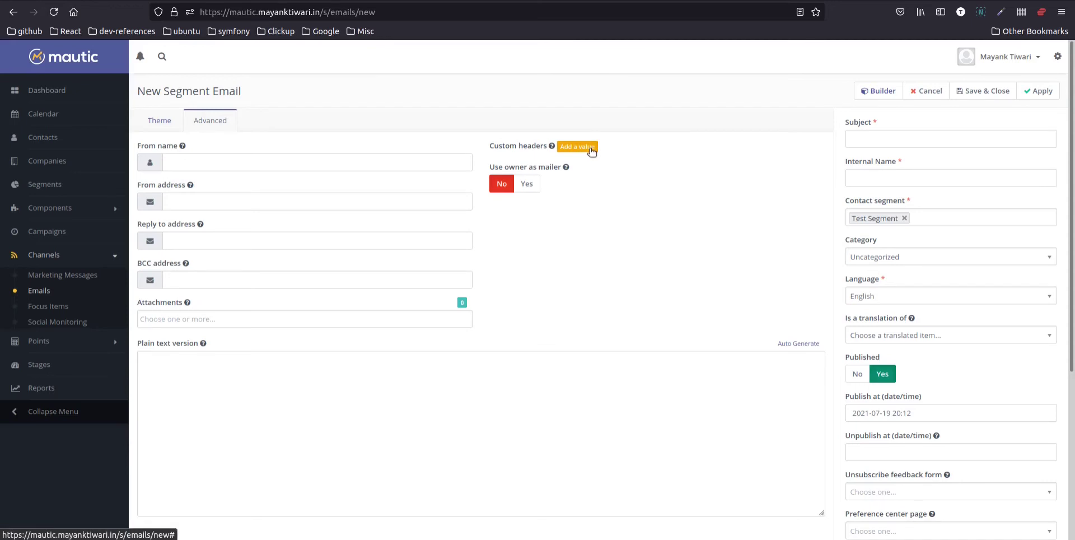
pyautogui.click(531, 185)
pyautogui.click(506, 185)
pyautogui.click(208, 318)
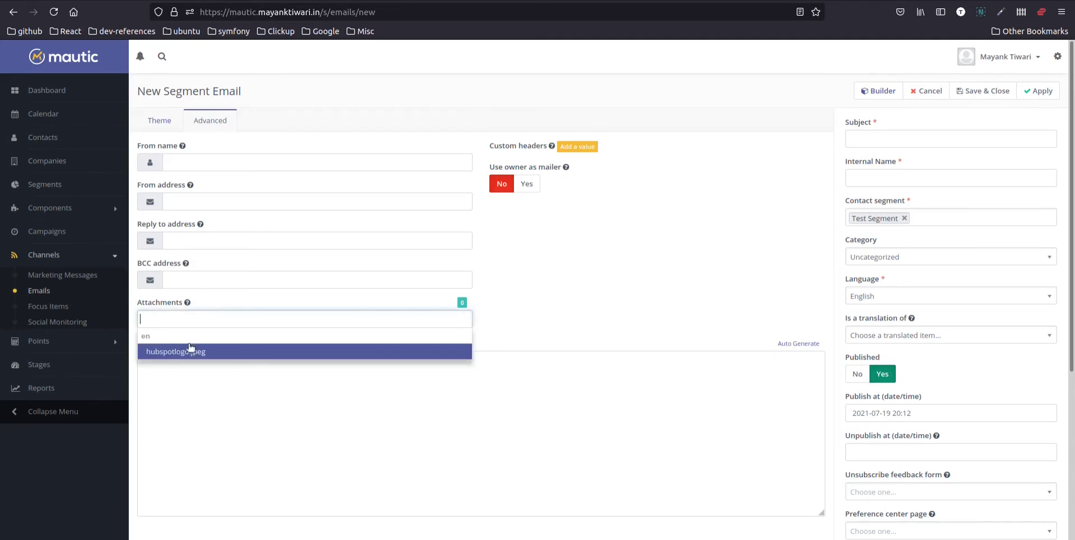
pyautogui.click(211, 351)
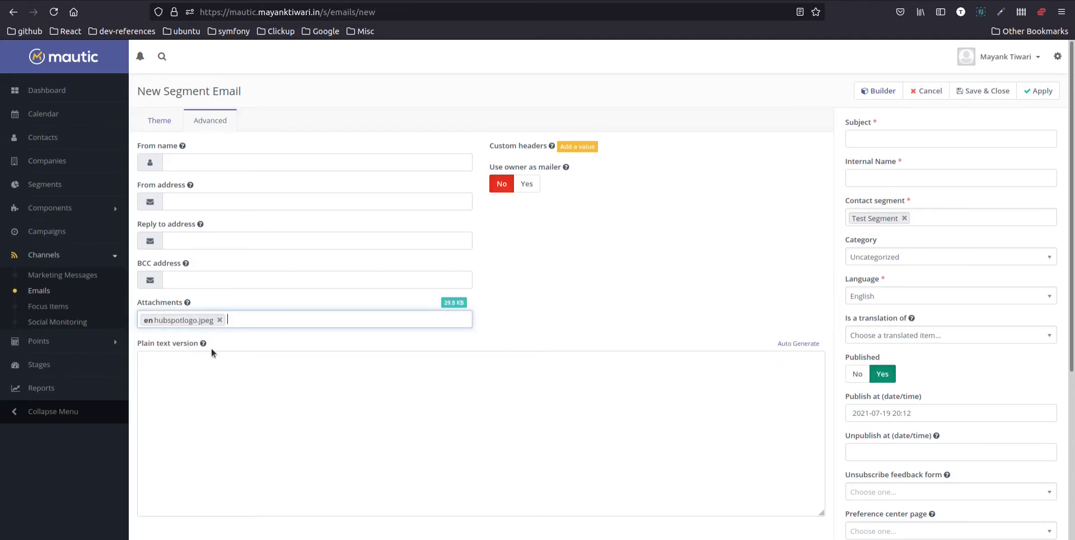
# Auto-generate the plain text version of the segment email
pyautogui.scroll(-2, 337, 309)
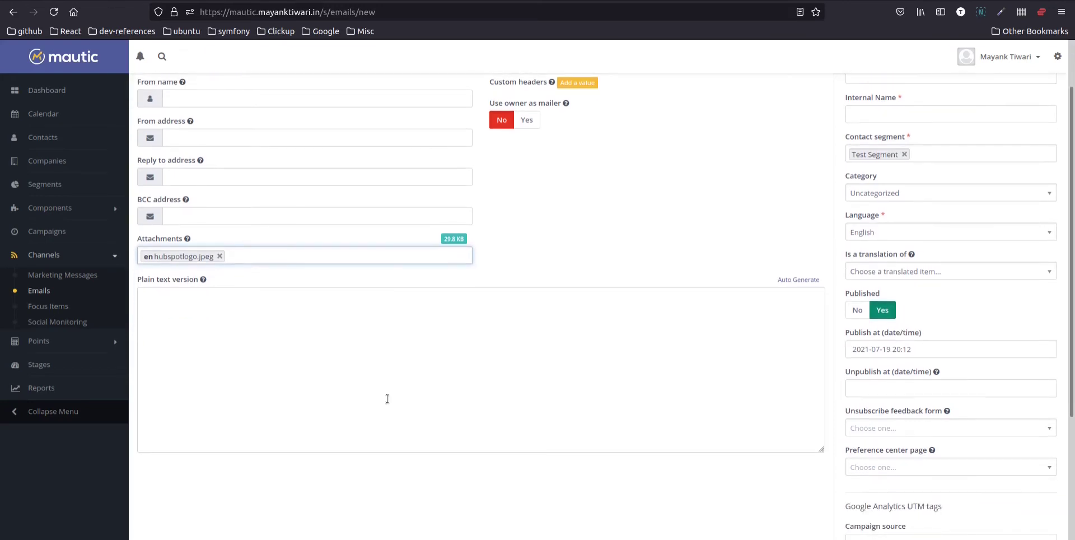
pyautogui.click(802, 280)
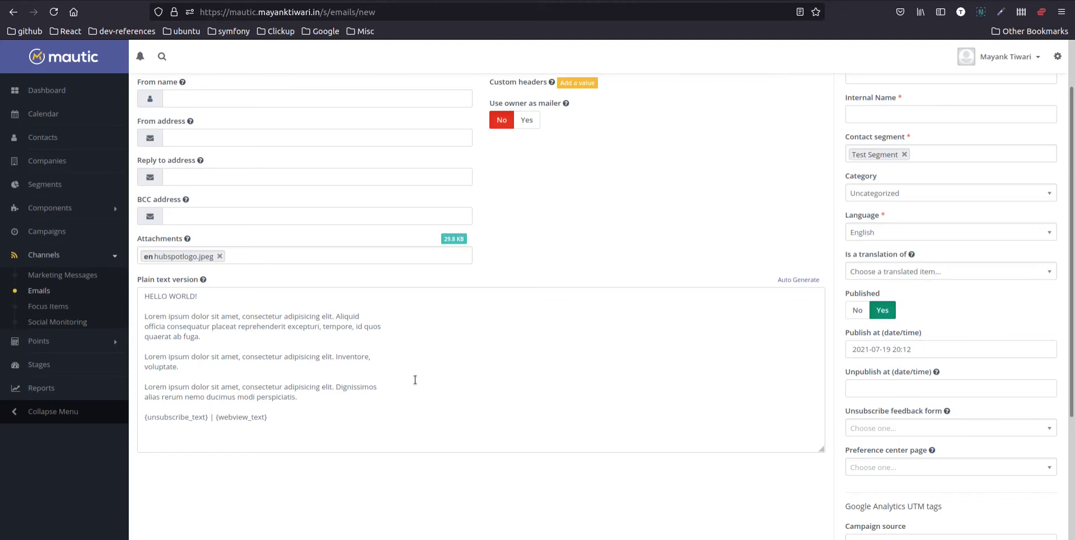
pyautogui.scroll(2, 415, 380)
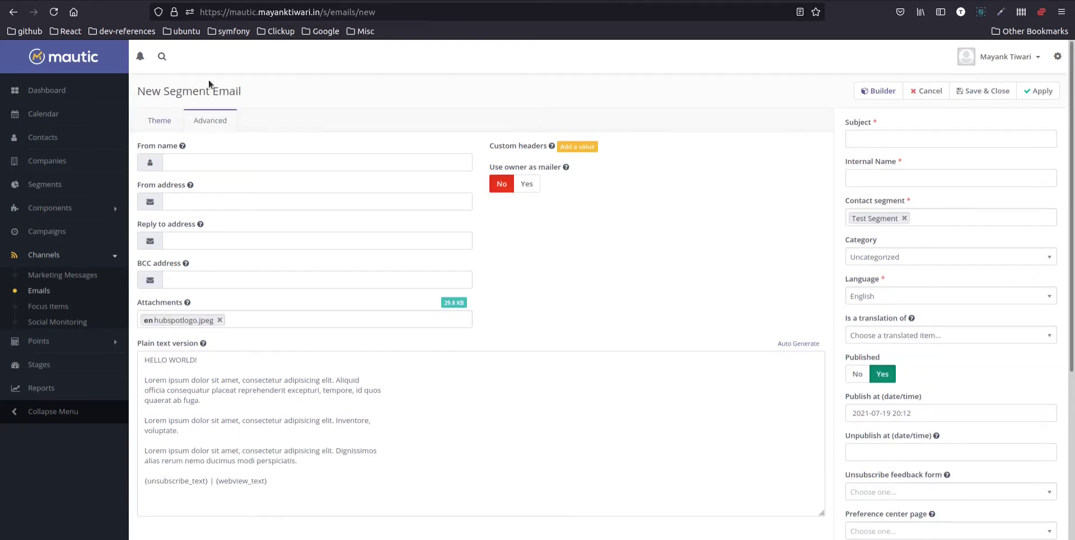
# Examine the segment email's subject, internal name, unsubscribe feedback form, preference center page and Google Analytics UTM tag fields
pyautogui.click(883, 136)
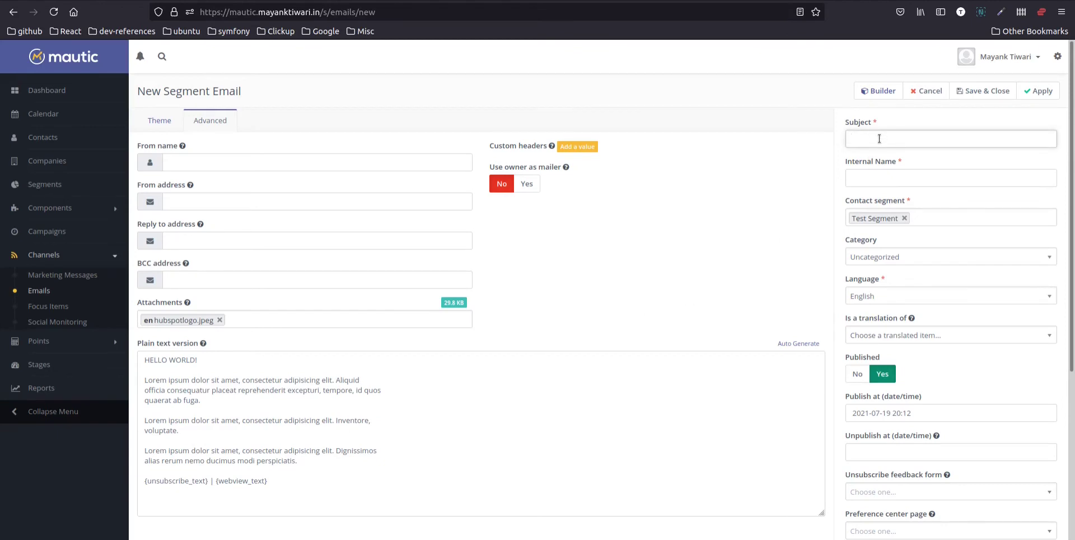
pyautogui.click(867, 178)
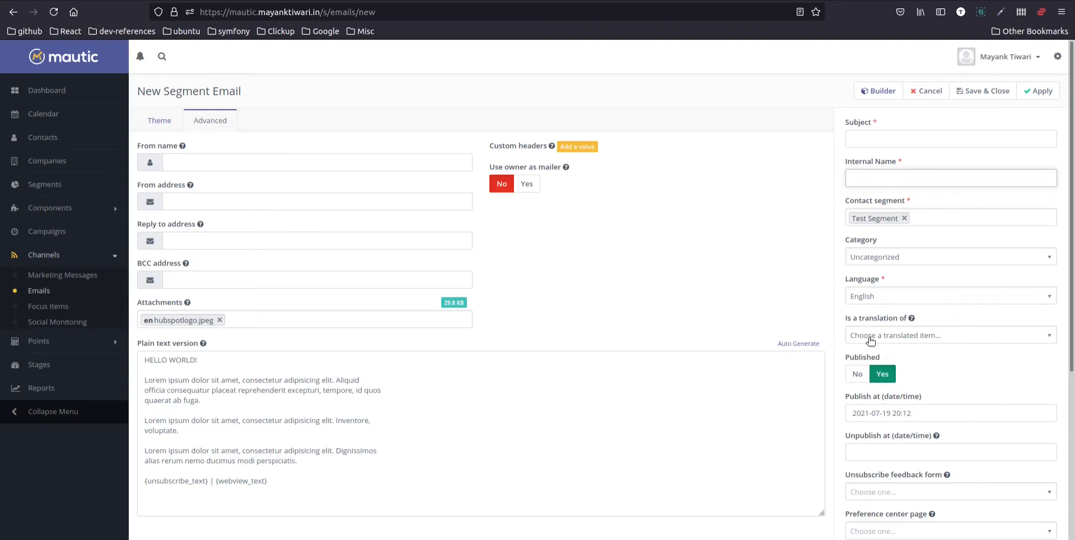
pyautogui.scroll(-3, 970, 346)
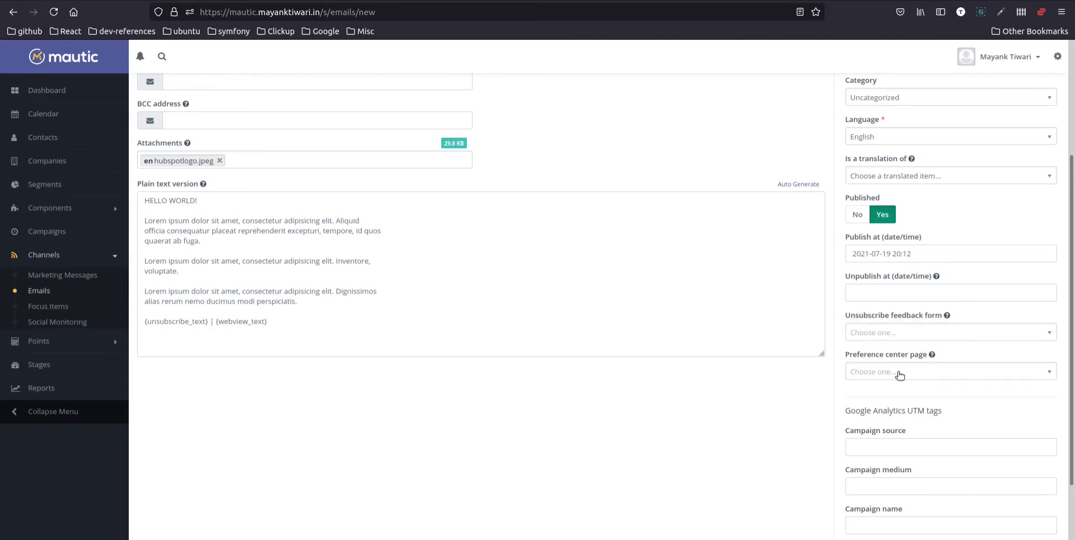
pyautogui.scroll(-3, 896, 381)
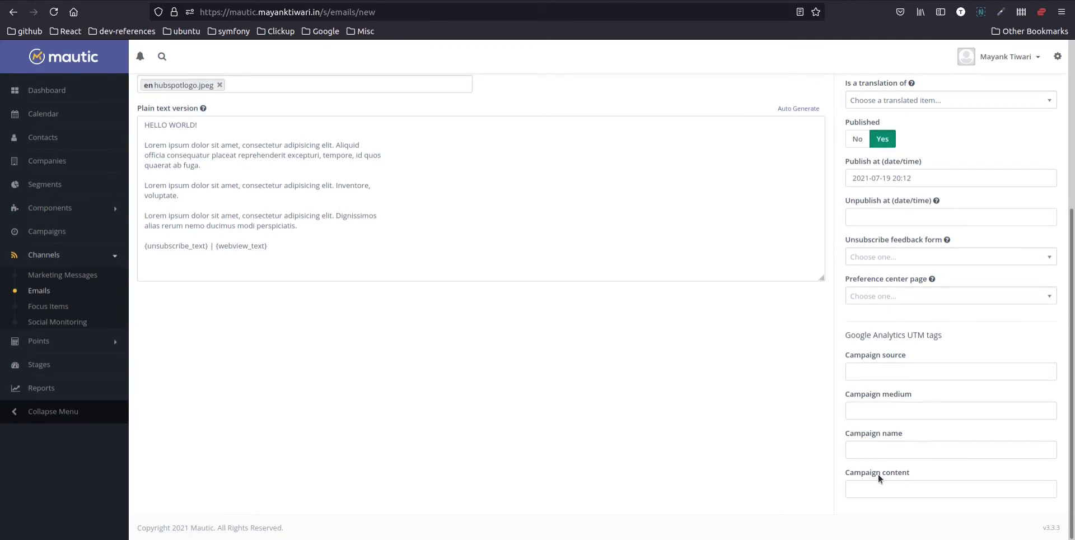
pyautogui.scroll(5, 878, 475)
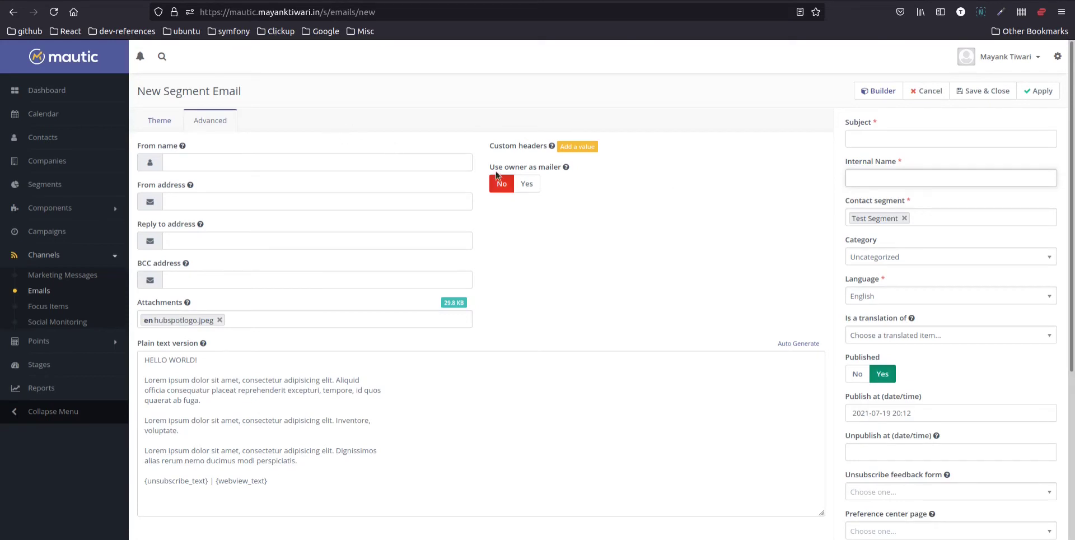
# Browse the available email themes and apply the Neopolitan theme to the segment email
pyautogui.click(159, 120)
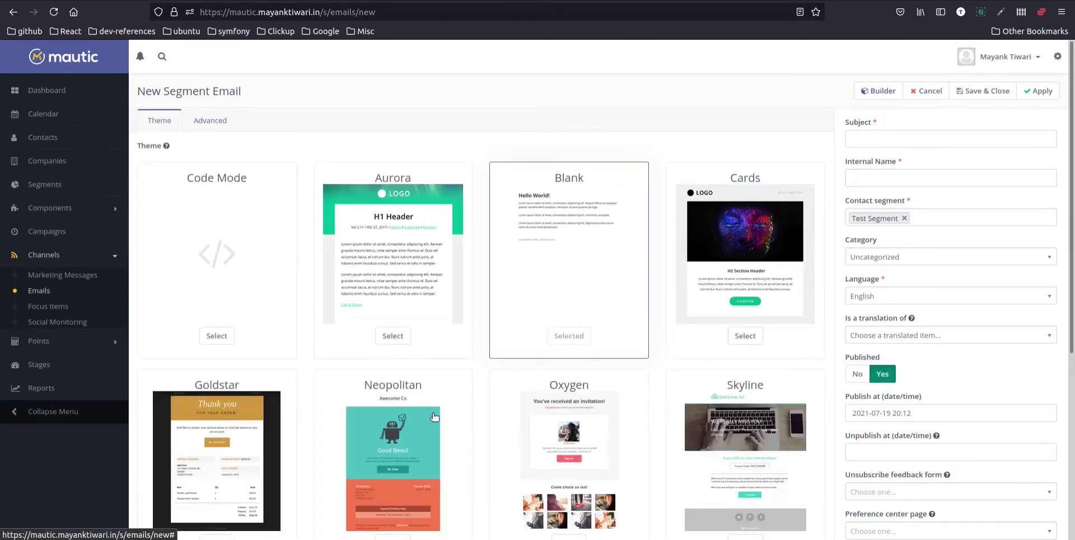
pyautogui.scroll(-1, 640, 300)
pyautogui.scroll(-1, 640, 299)
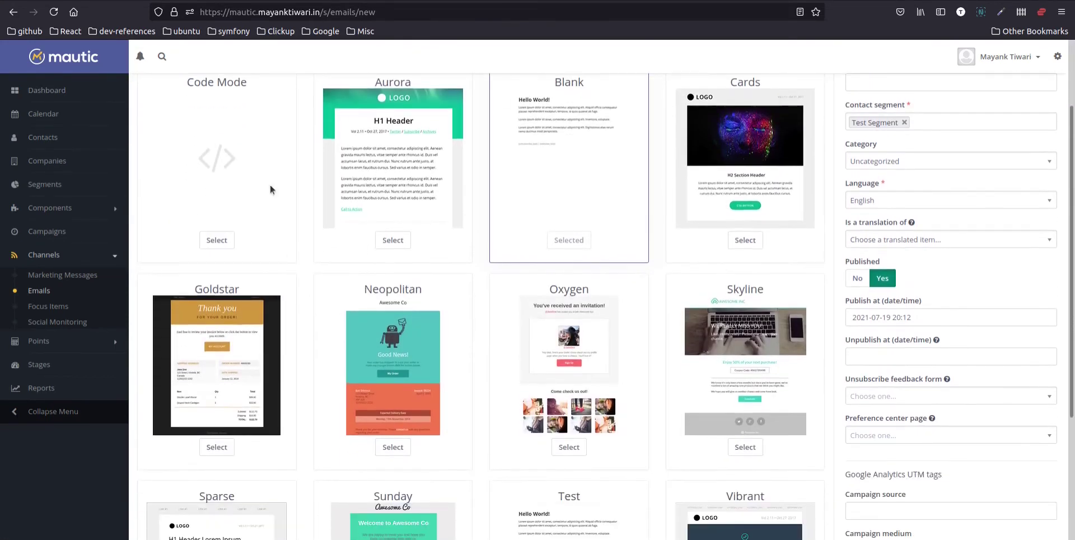
pyautogui.scroll(-3, 750, 359)
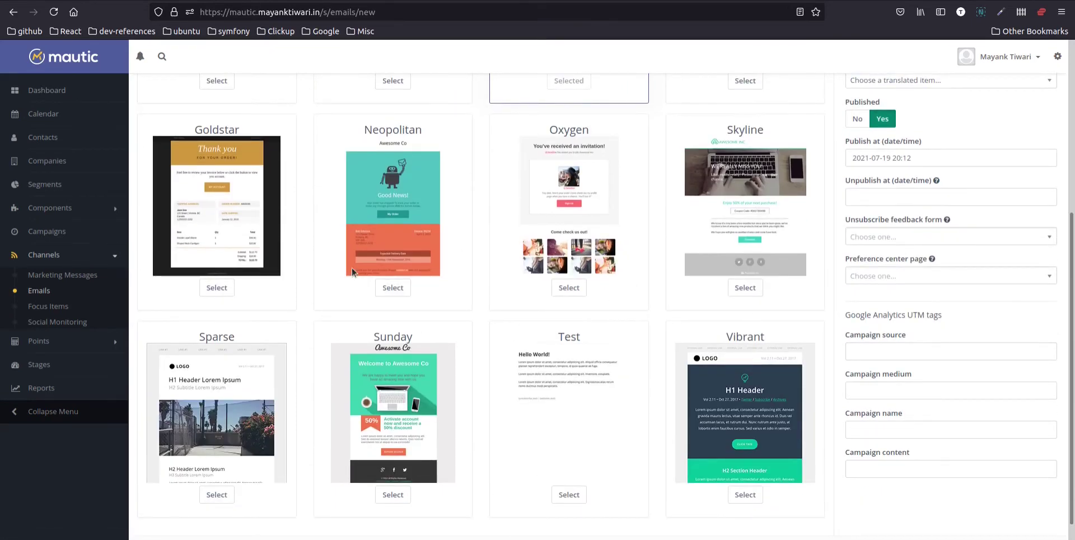
pyautogui.click(386, 291)
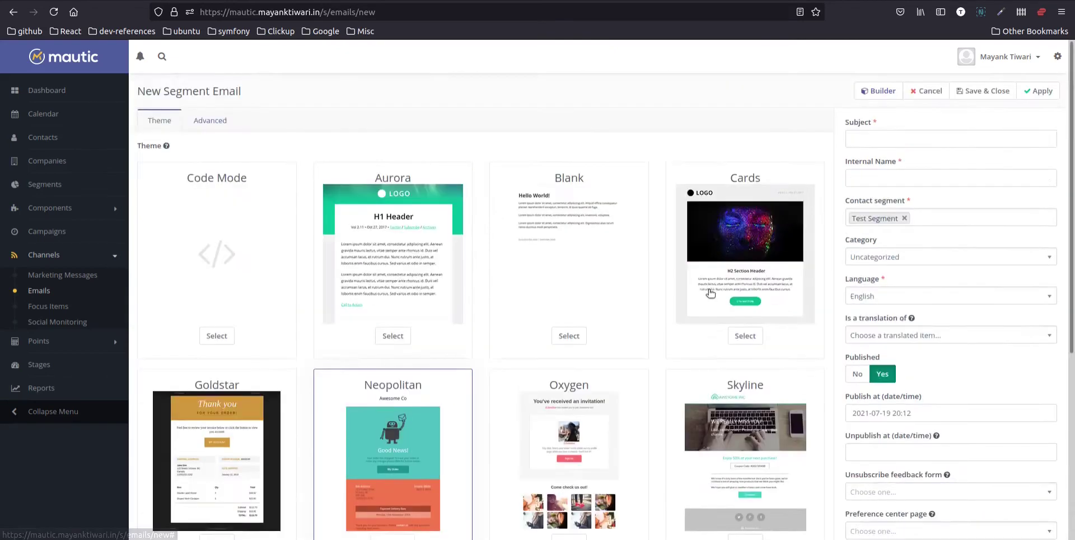
# Apply the Oxygen theme, and enter "Test Email" as the subject and "test email internal name" as the internal name
pyautogui.scroll(-3, 539, 417)
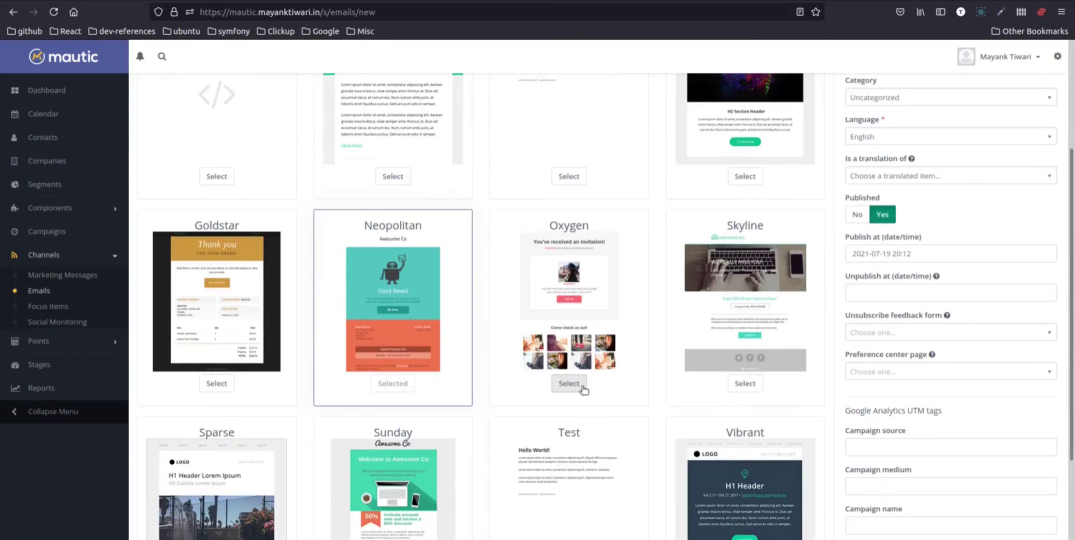
pyautogui.click(569, 395)
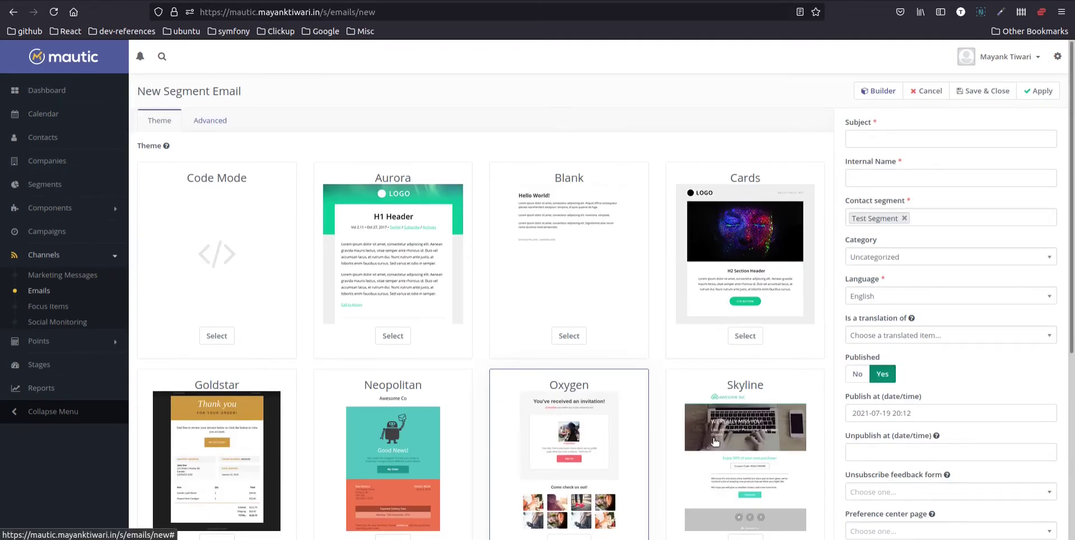
pyautogui.click(868, 132)
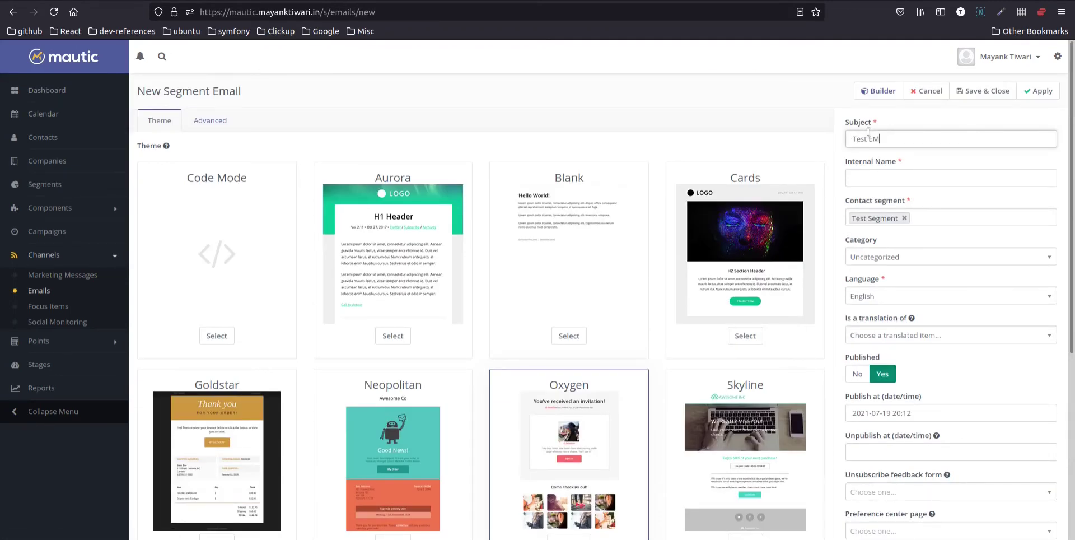
pyautogui.write('Test Email')
pyautogui.press('Tab')
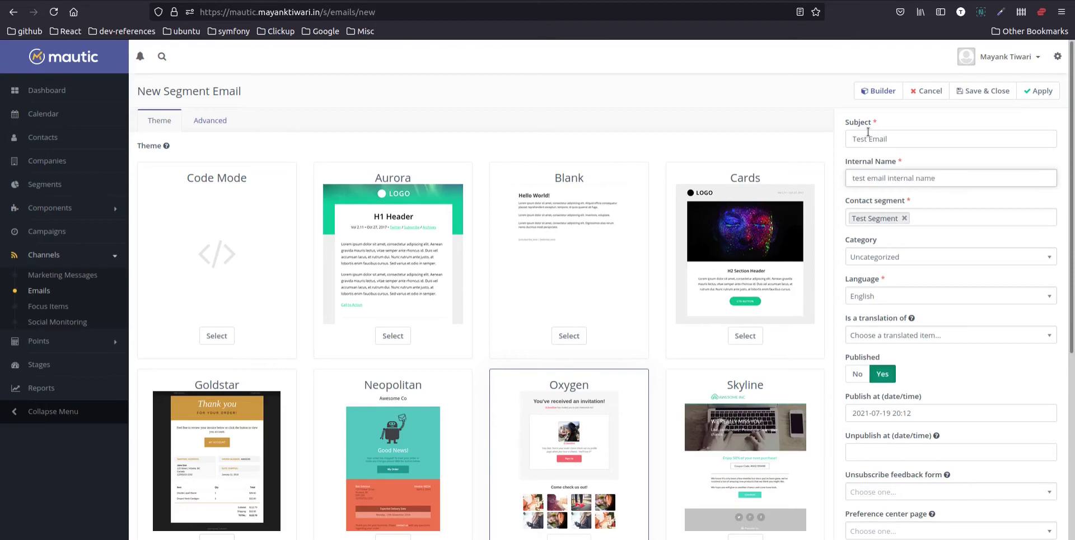
# Open the segment email in the builder and look over the Oxygen layout
pyautogui.click(879, 91)
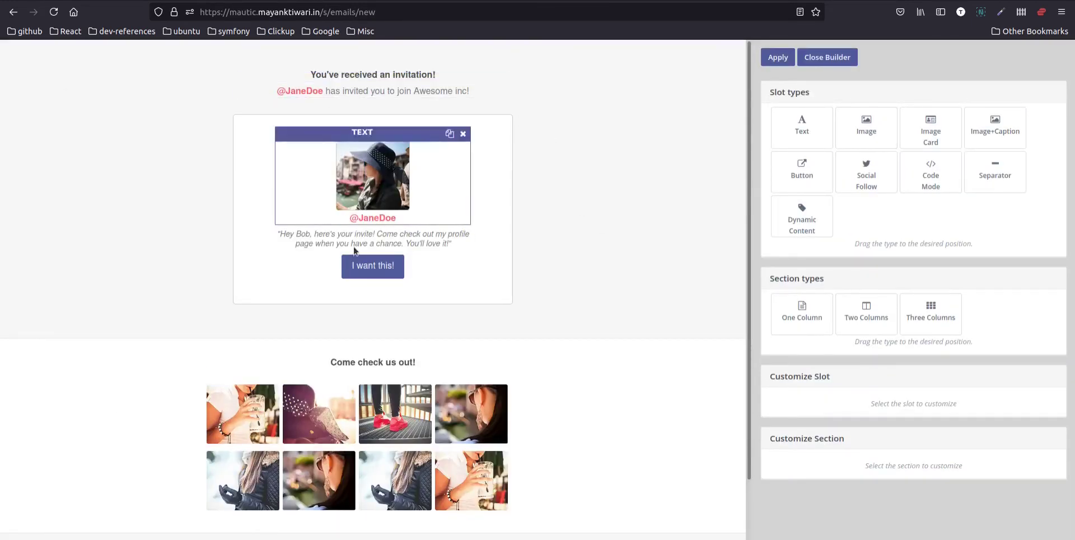
pyautogui.scroll(-2, 476, 403)
pyautogui.scroll(2, 478, 401)
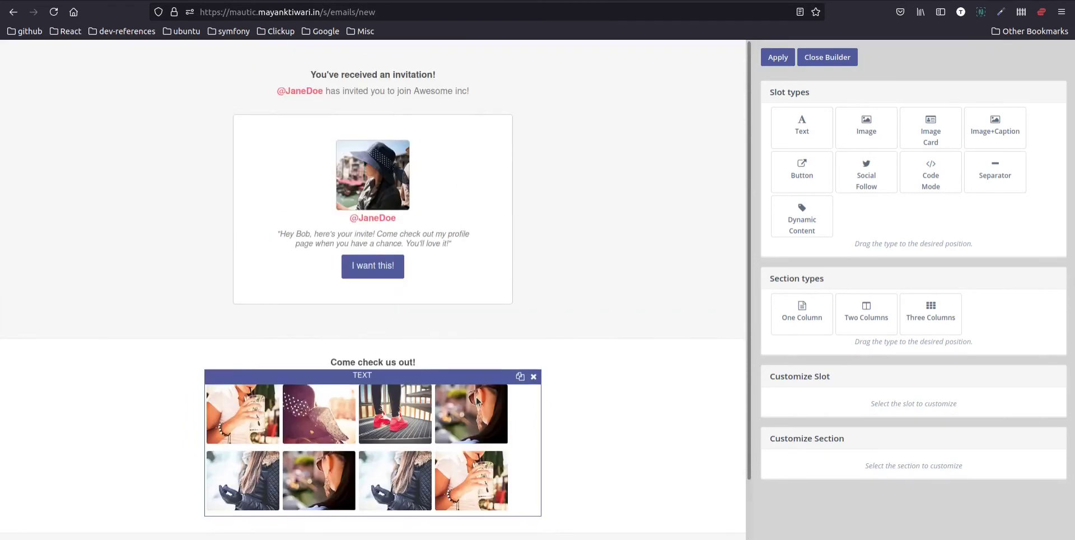
# Set the top and bottom padding of the invitation quote's text slot to 25 px each
pyautogui.click(355, 240)
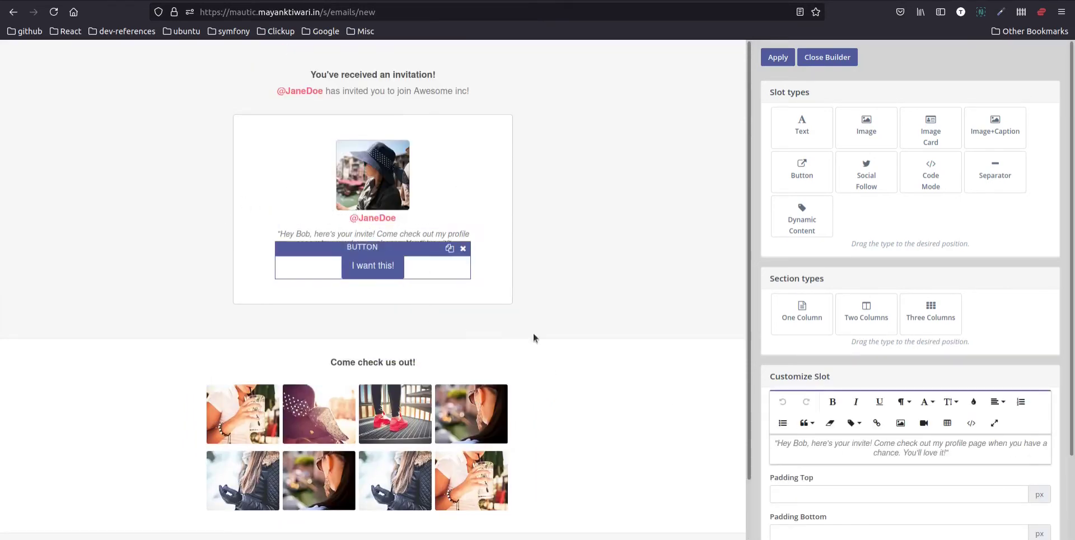
pyautogui.scroll(-2, 813, 429)
pyautogui.click(800, 398)
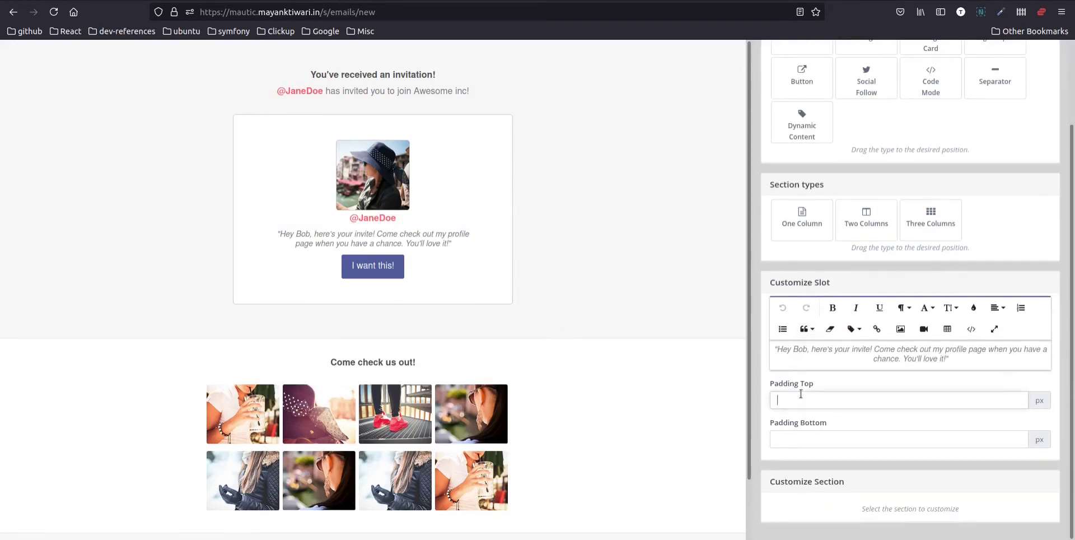
pyautogui.write('25')
pyautogui.press('Tab')
pyautogui.write('25')
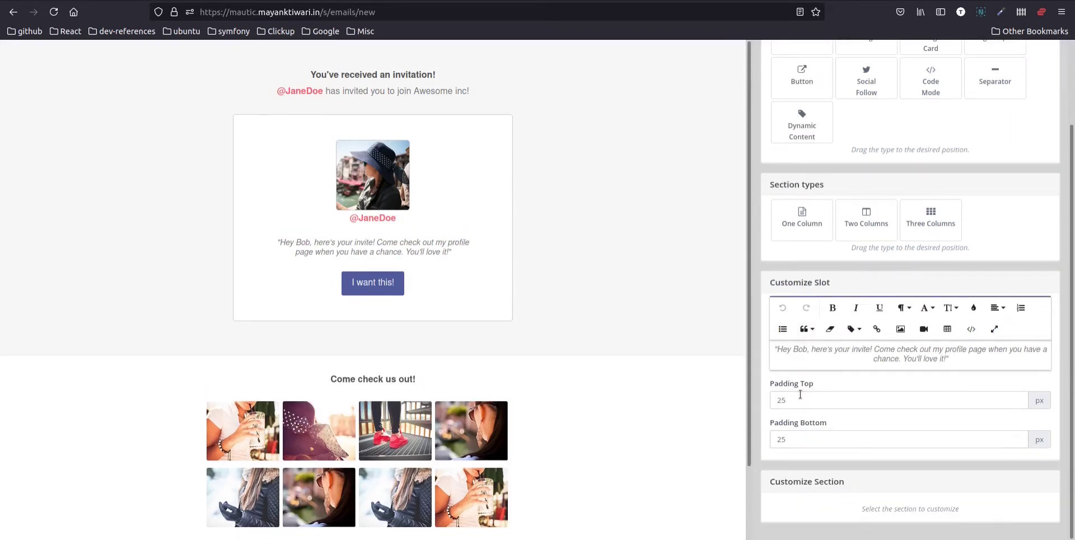
pyautogui.click(371, 285)
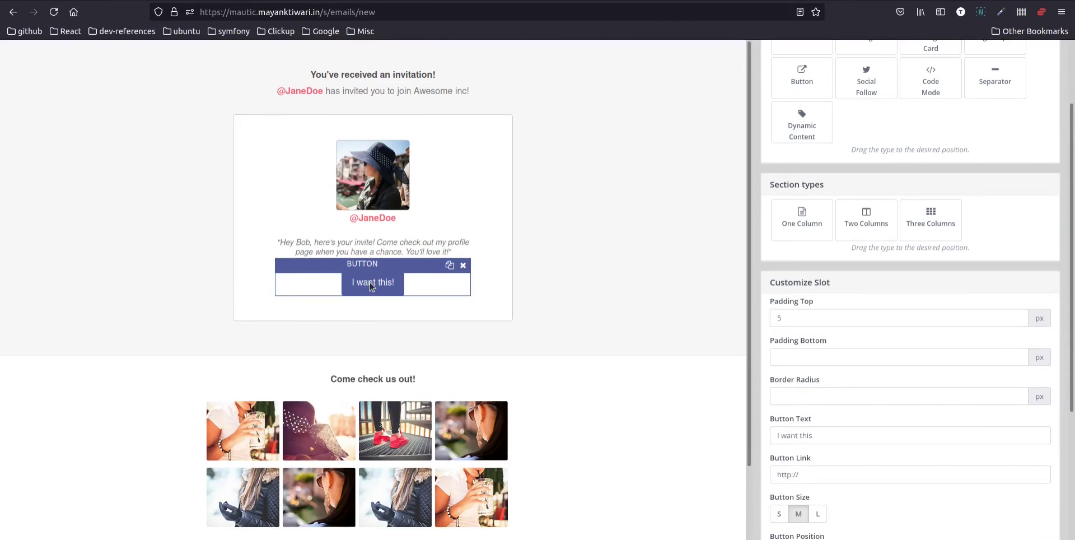
pyautogui.scroll(-3, 886, 486)
pyautogui.click(850, 325)
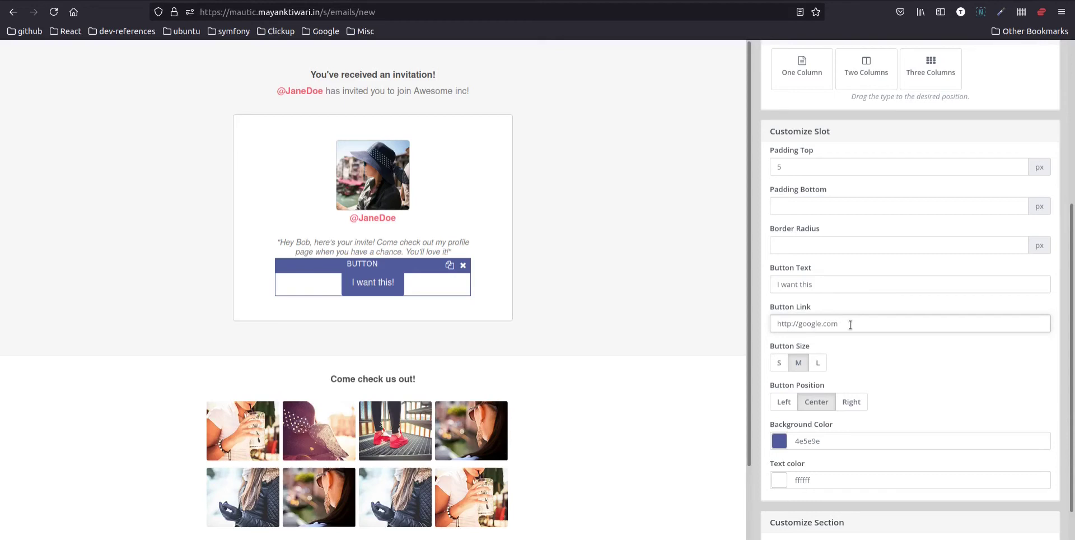
# Set the background color of the "I want this!" button to green 0b7560
pyautogui.click(781, 443)
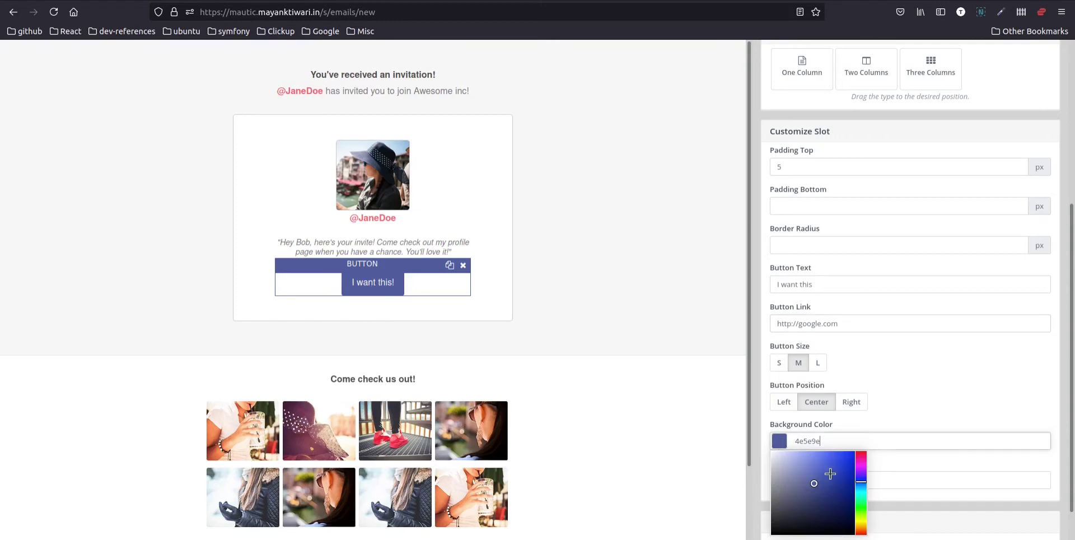
pyautogui.click(862, 496)
pyautogui.click(846, 495)
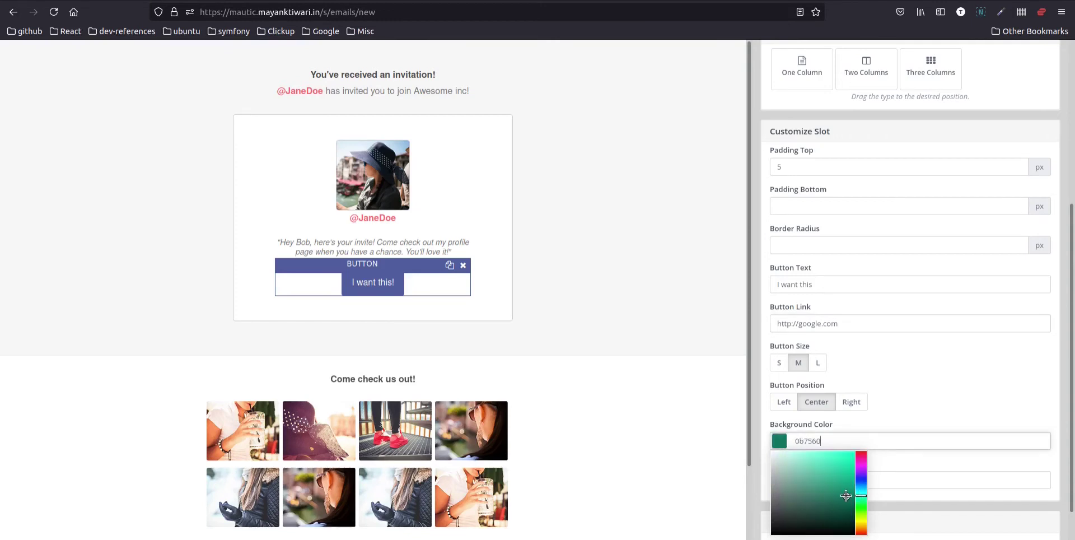
pyautogui.click(876, 476)
pyautogui.click(851, 455)
# Set the text color of the "I want this!" button to red b52b2b
pyautogui.scroll(-2, 846, 444)
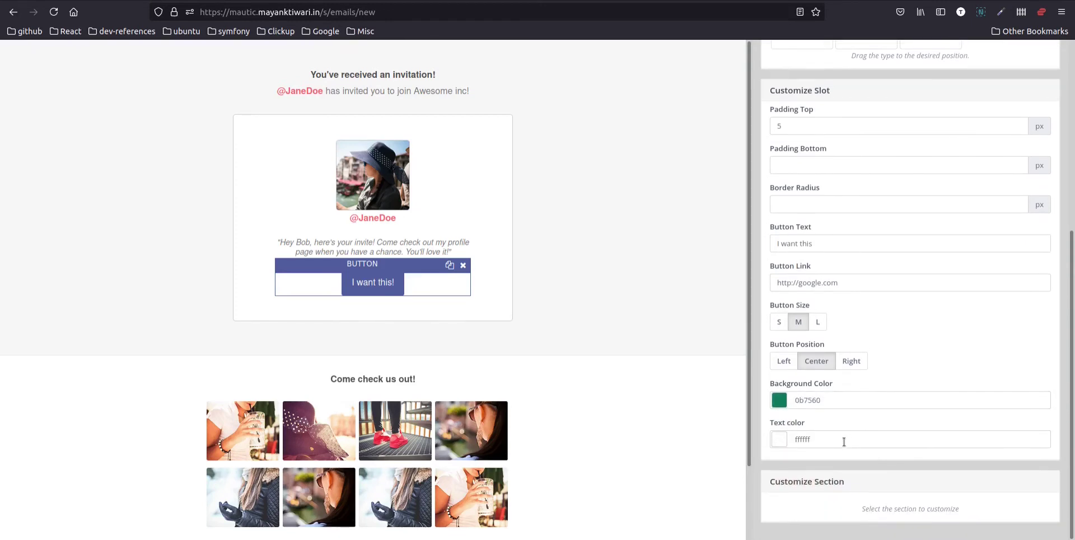
pyautogui.click(780, 438)
pyautogui.click(829, 475)
pyautogui.click(851, 415)
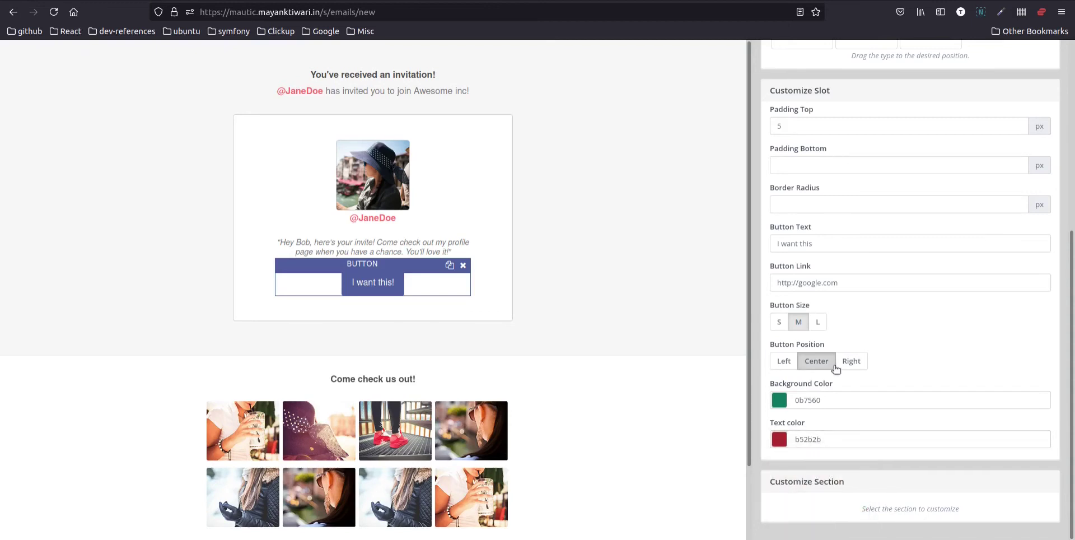
# Position the "I want this!" button on the left, try sizes L and S, and set its size to M
pyautogui.click(851, 361)
pyautogui.click(784, 362)
pyautogui.click(817, 322)
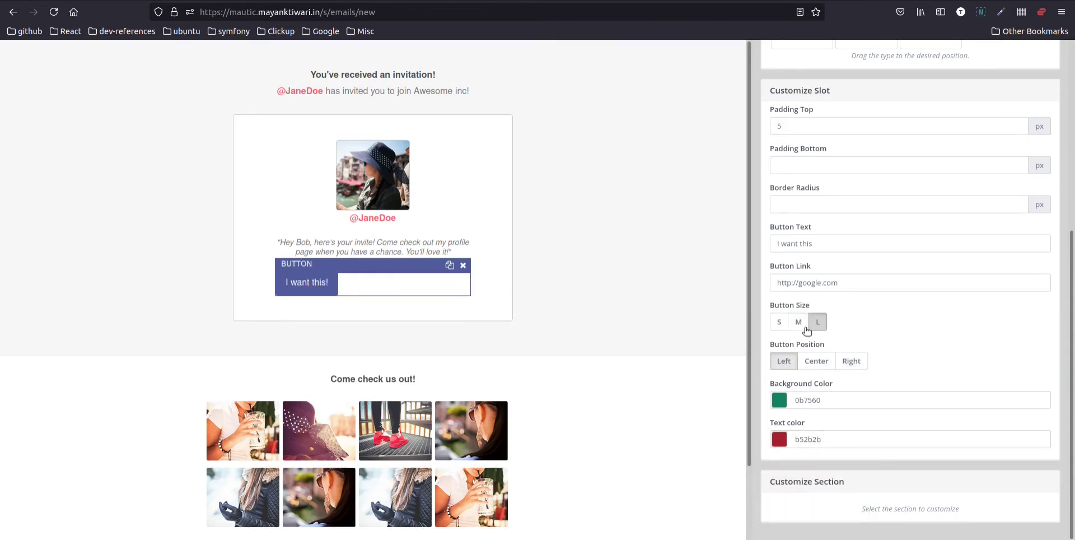
pyautogui.click(801, 324)
pyautogui.click(784, 324)
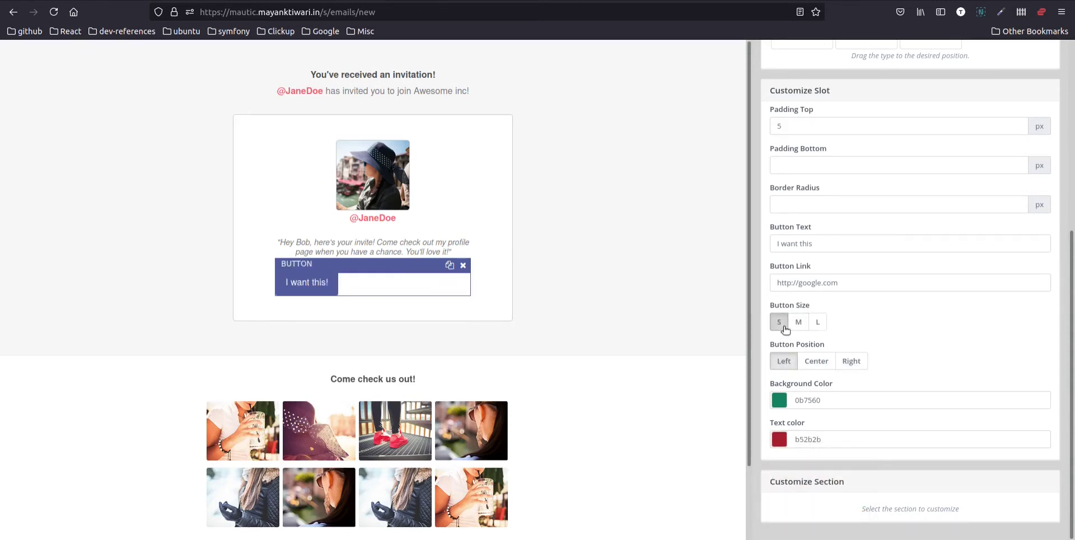
pyautogui.click(799, 324)
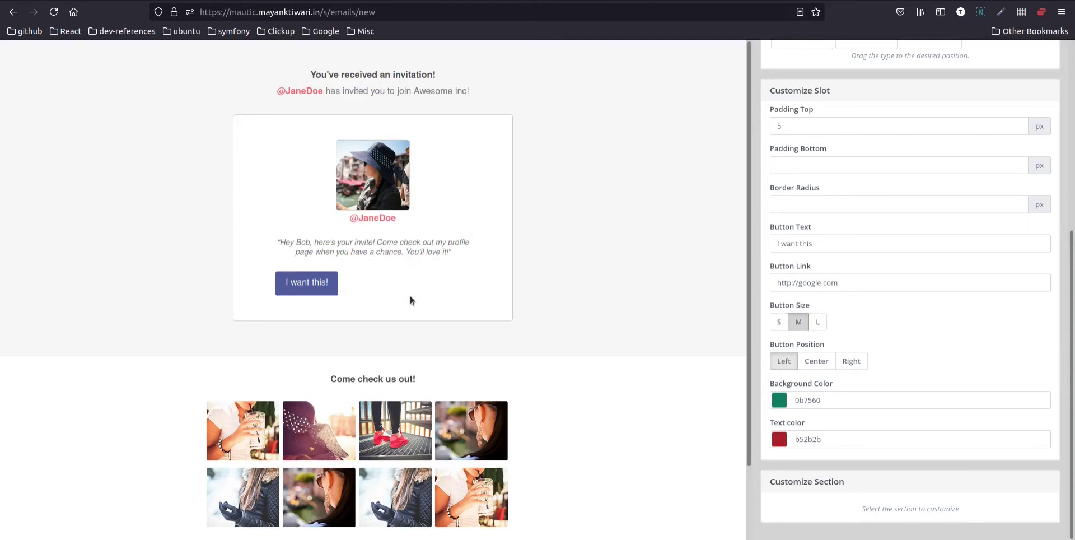
# Recheck the button's color values and try adding a # prefix to its text color
pyautogui.moveTo(389, 283)
pyautogui.scroll(1, 813, 395)
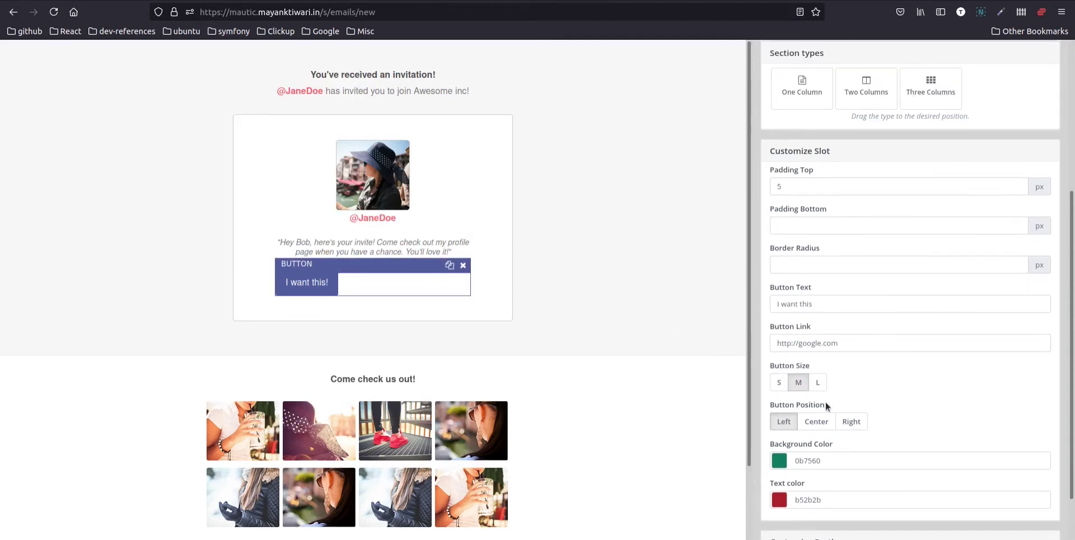
pyautogui.click(798, 460)
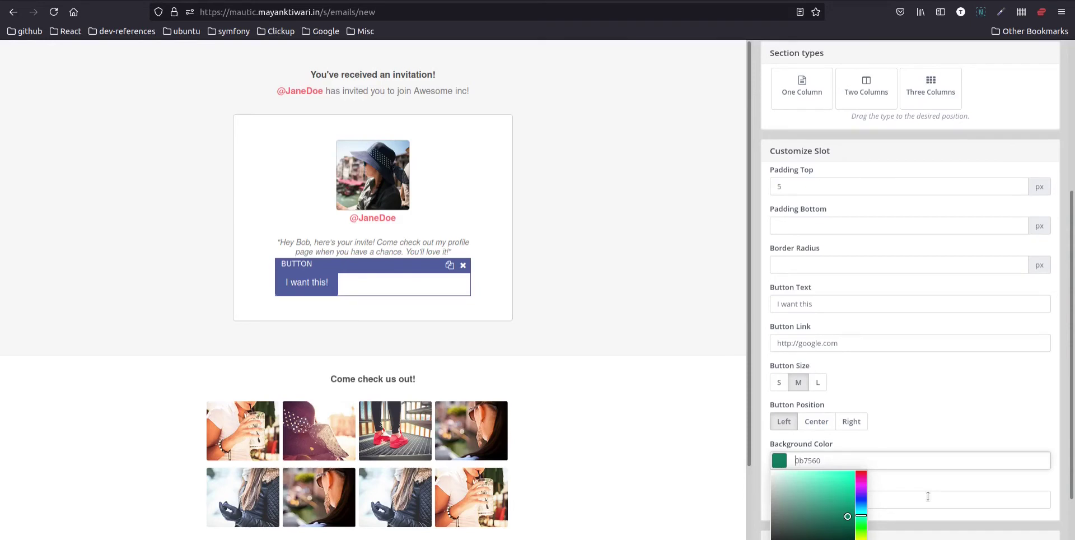
pyautogui.click(928, 497)
pyautogui.click(886, 500)
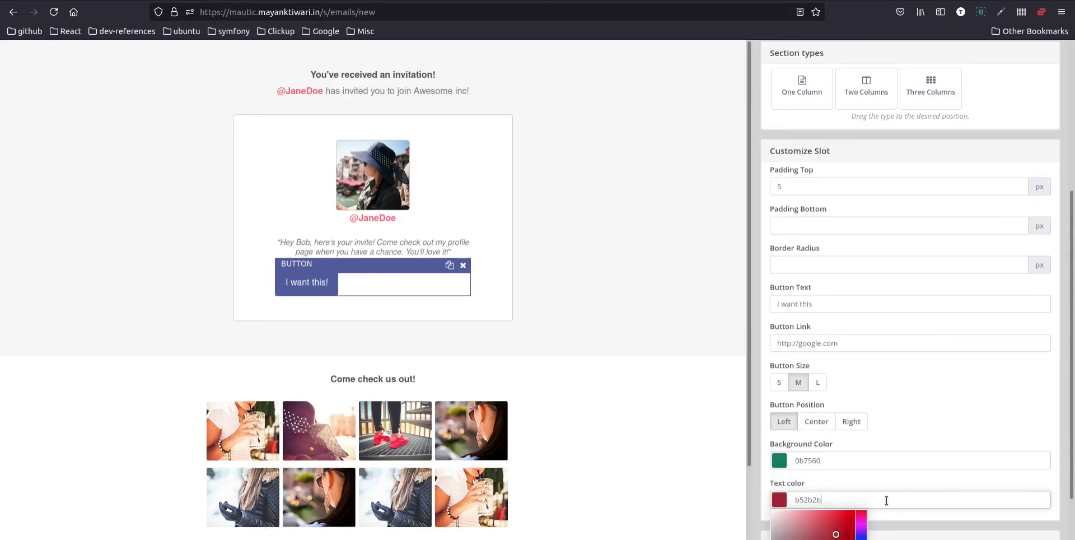
pyautogui.press('Home')
pyautogui.write('#')
pyautogui.click(909, 419)
# Add a button slot above the existing button with background color b81616, and compare the settings of both buttons
pyautogui.scroll(5, 839, 203)
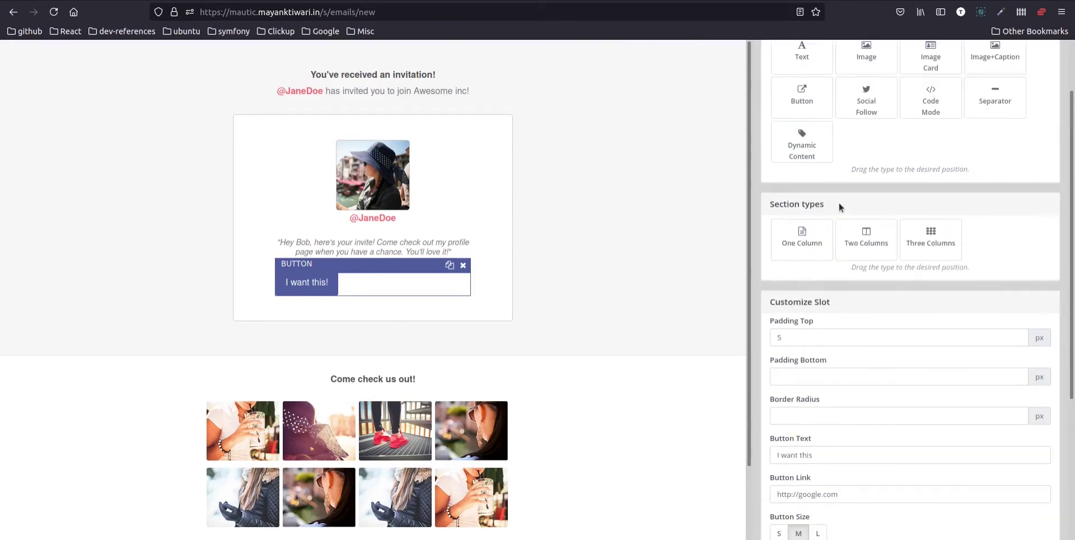
pyautogui.moveTo(806, 168); pyautogui.dragTo(408, 297)
pyautogui.scroll(-5, 845, 377)
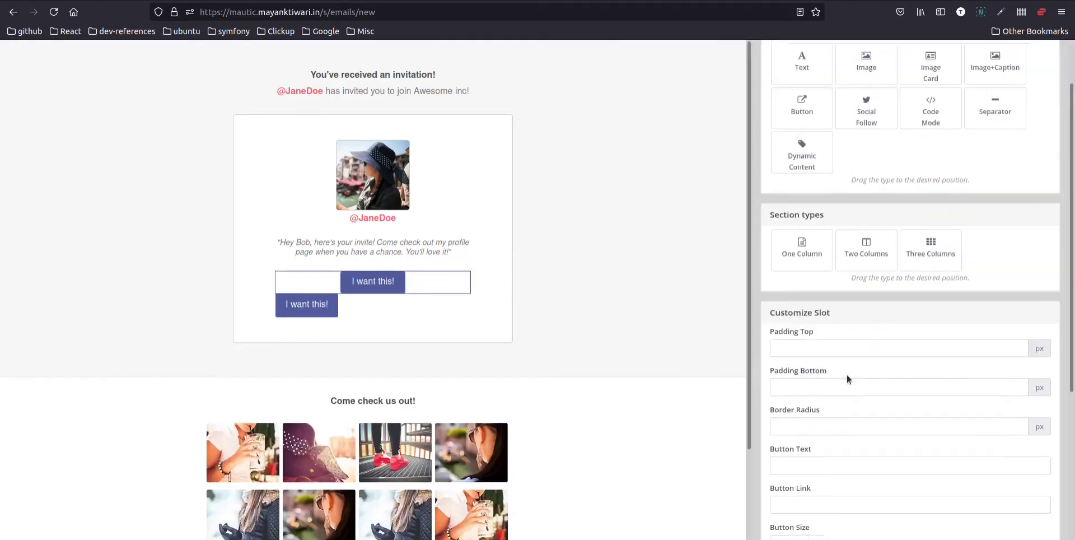
pyautogui.click(780, 414)
pyautogui.moveTo(830, 450); pyautogui.dragTo(846, 449)
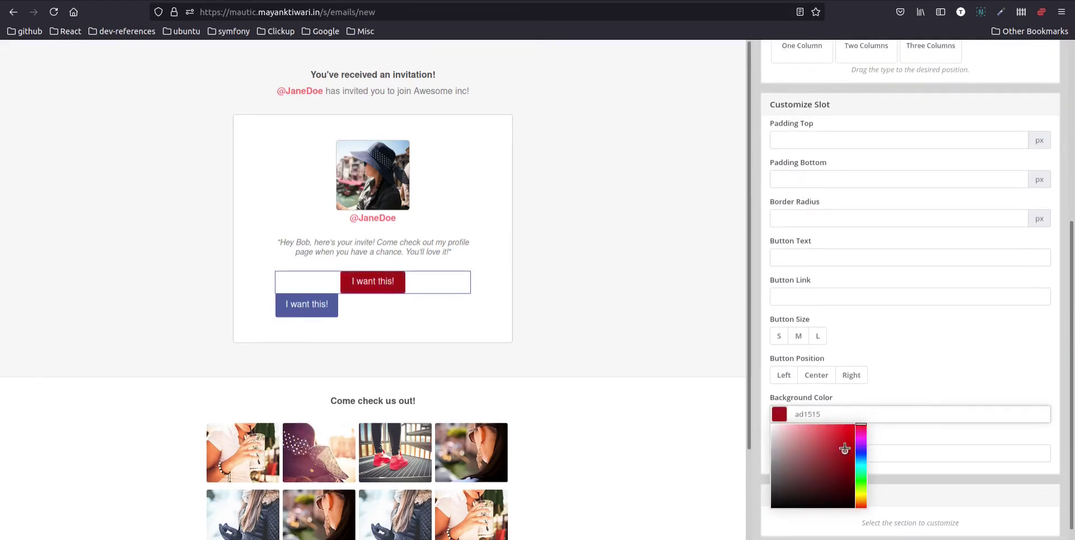
pyautogui.moveTo(345, 311)
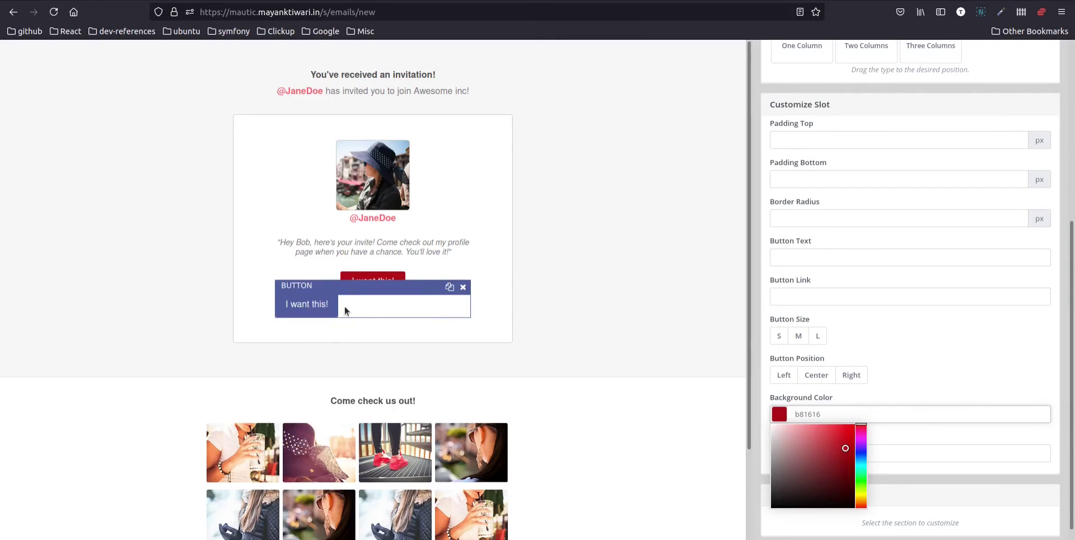
pyautogui.click(345, 306)
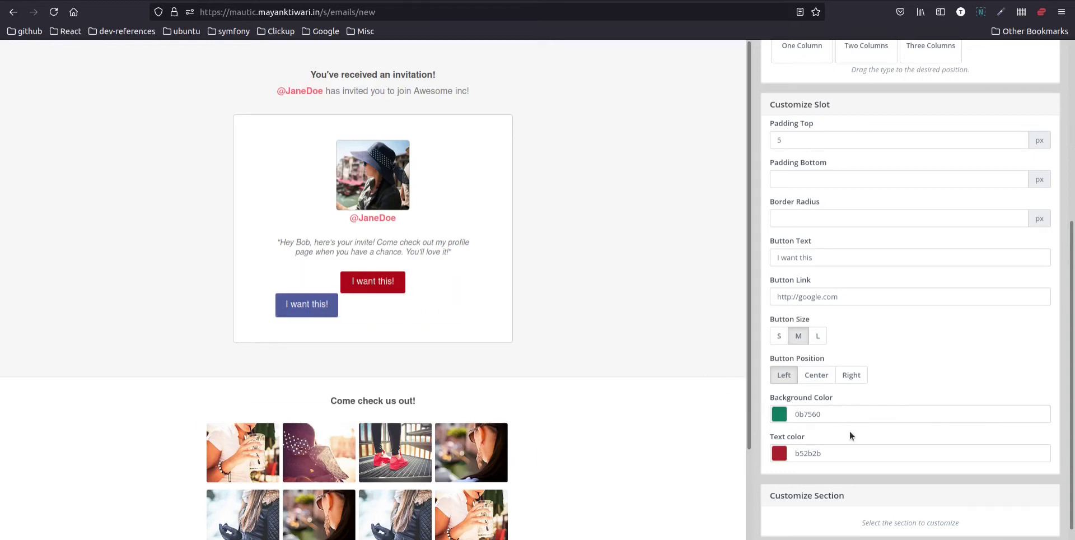
pyautogui.click(373, 282)
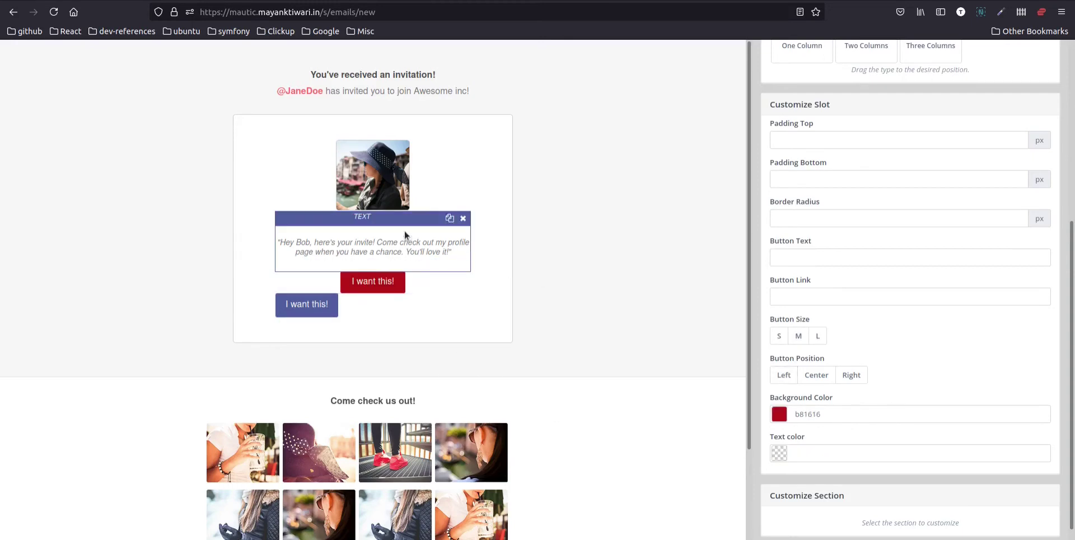
# Set the width of the profile photo in the invitation card to 100%
pyautogui.click(415, 176)
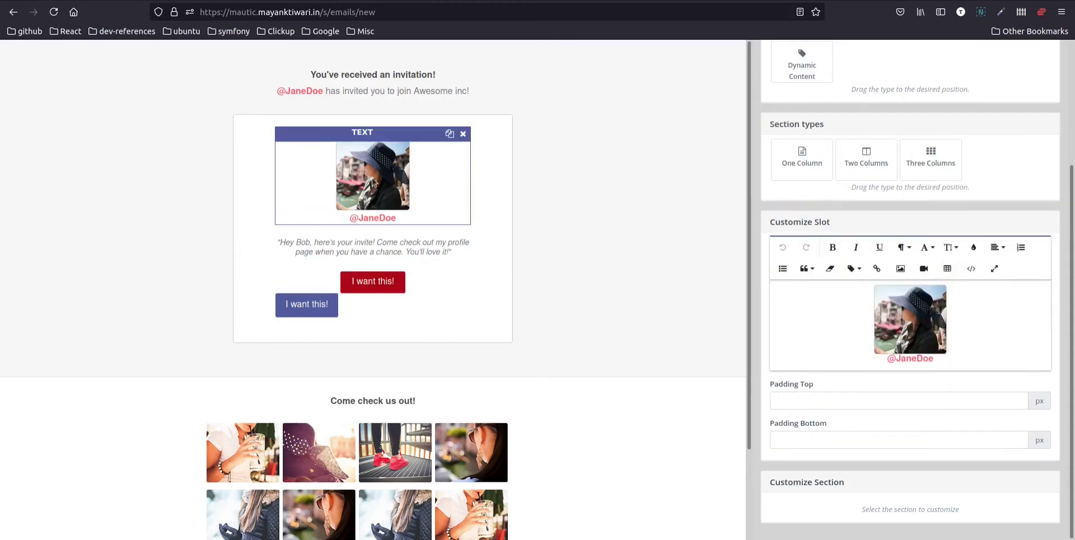
pyautogui.click(893, 319)
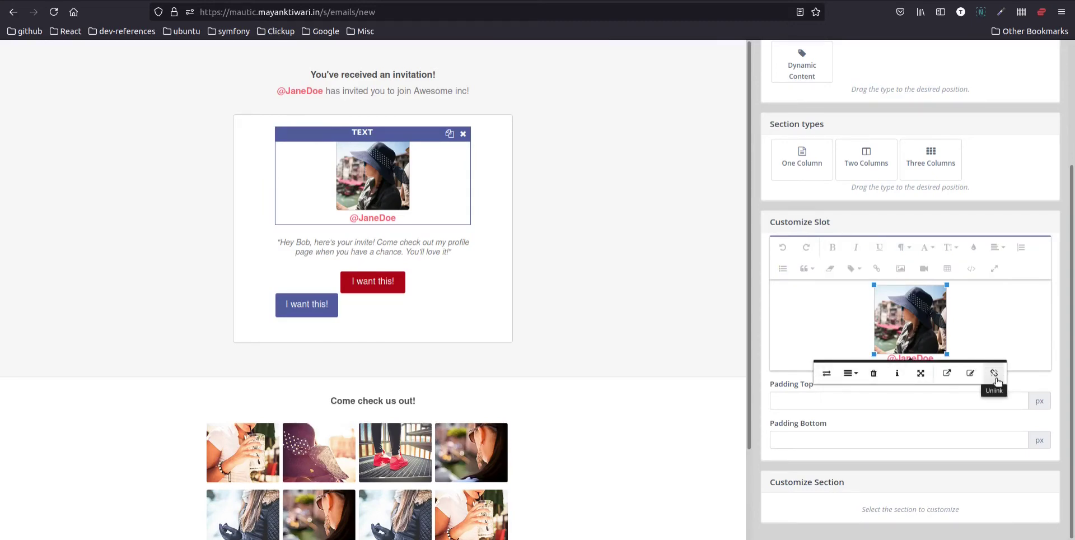
pyautogui.click(925, 378)
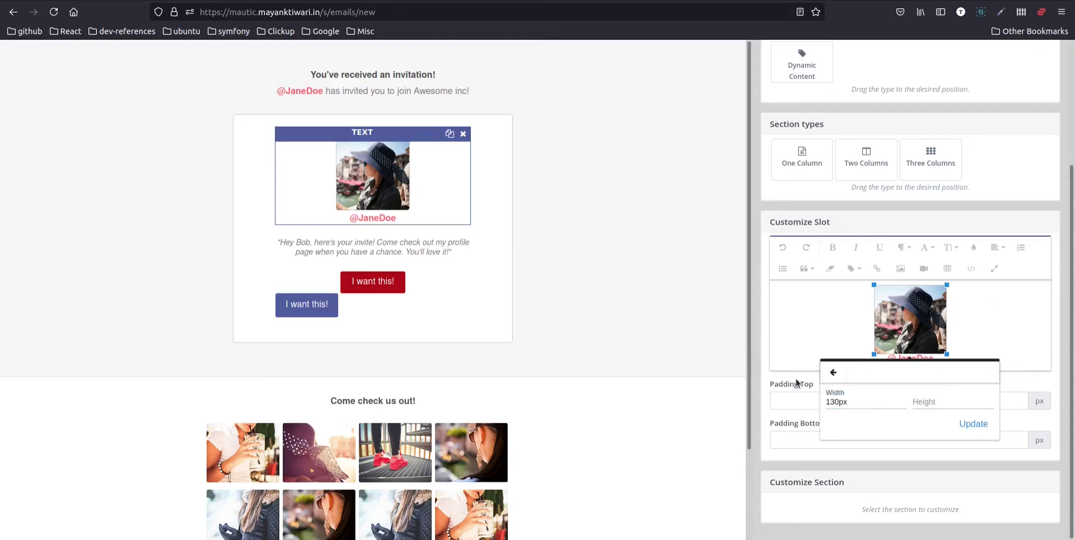
pyautogui.moveTo(869, 399); pyautogui.dragTo(784, 397)
pyautogui.write('100')
pyautogui.click(976, 424)
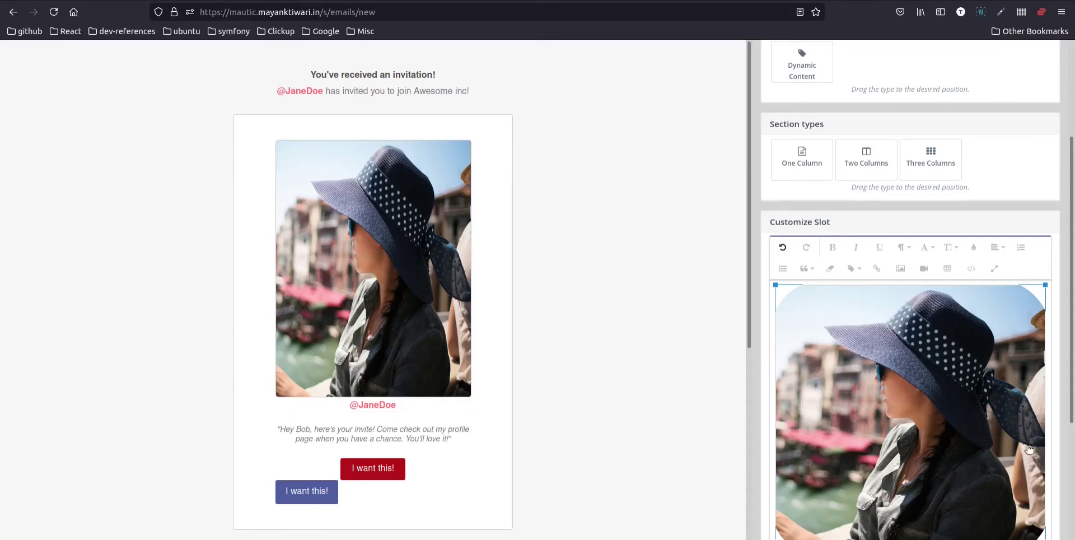
# Shrink the profile photo from full slot width to slightly wider than its original size
pyautogui.scroll(-3, 958, 343)
pyautogui.click(958, 343)
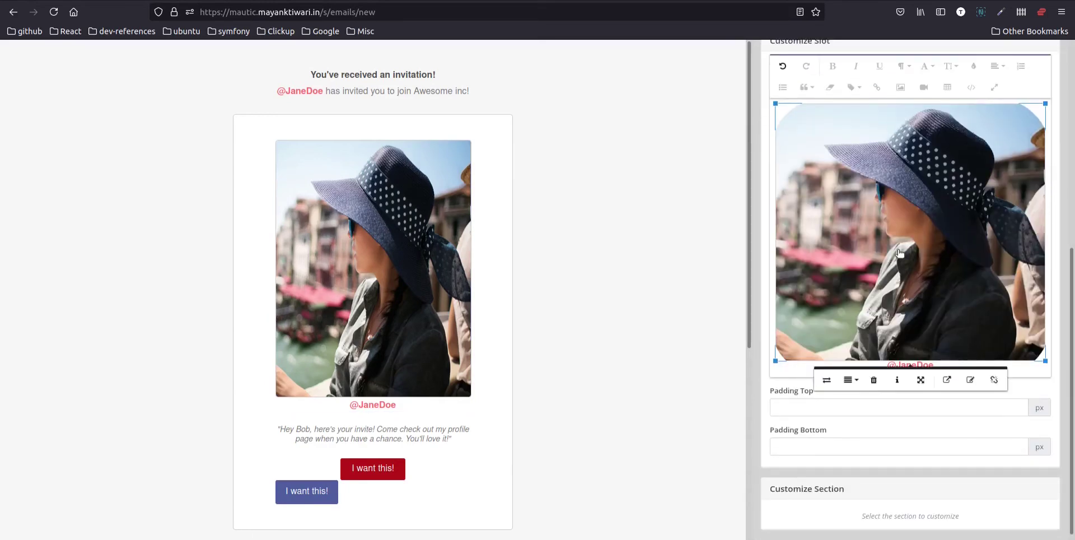
pyautogui.click(917, 385)
pyautogui.hotkey('ctrl', 'a')
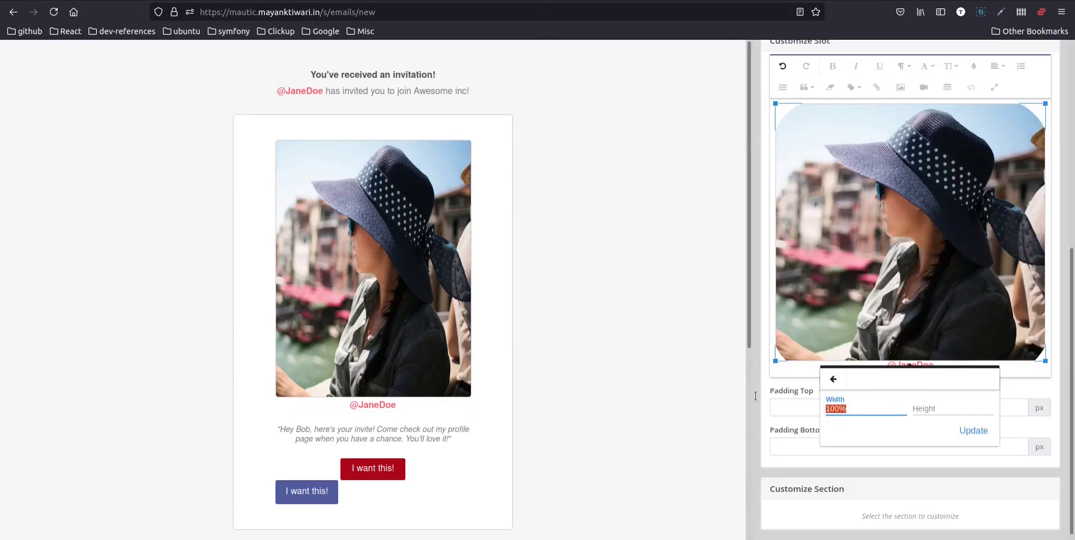
pyautogui.write('1')
pyautogui.click(974, 430)
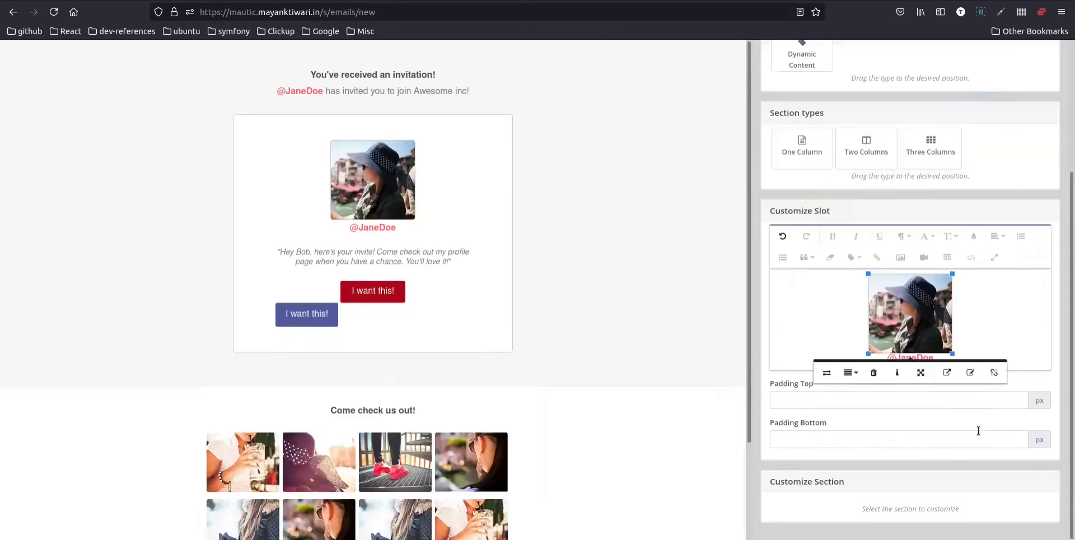
# Review the profile photo's alignment choices and its options for replacing the image by upload or by URL
pyautogui.click(850, 372)
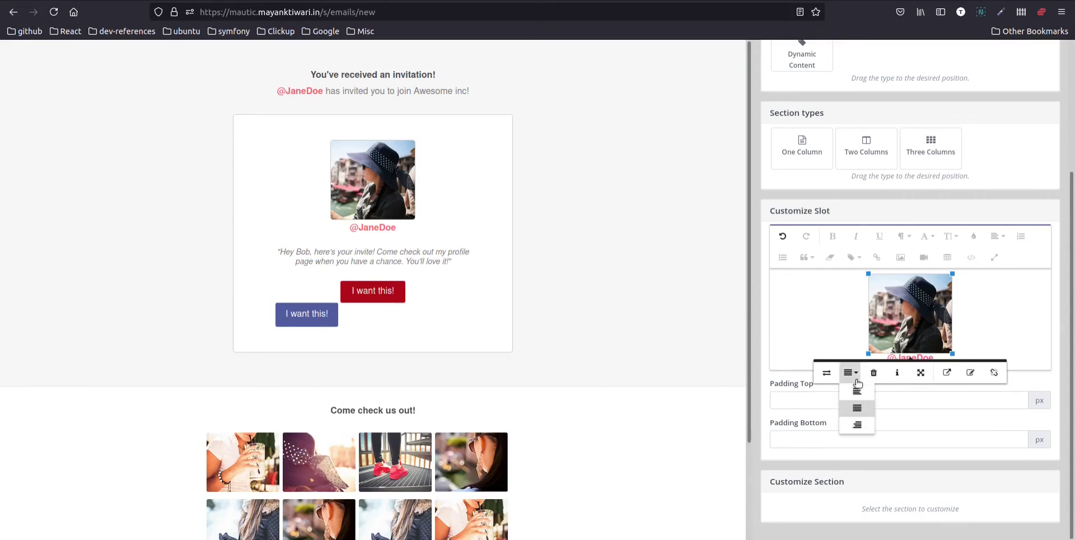
pyautogui.click(827, 373)
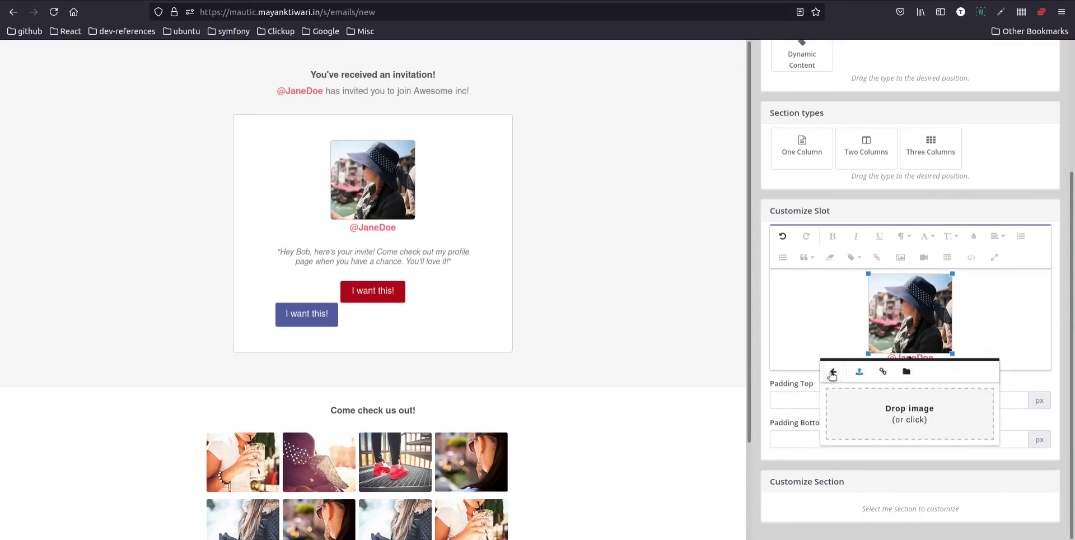
pyautogui.click(860, 372)
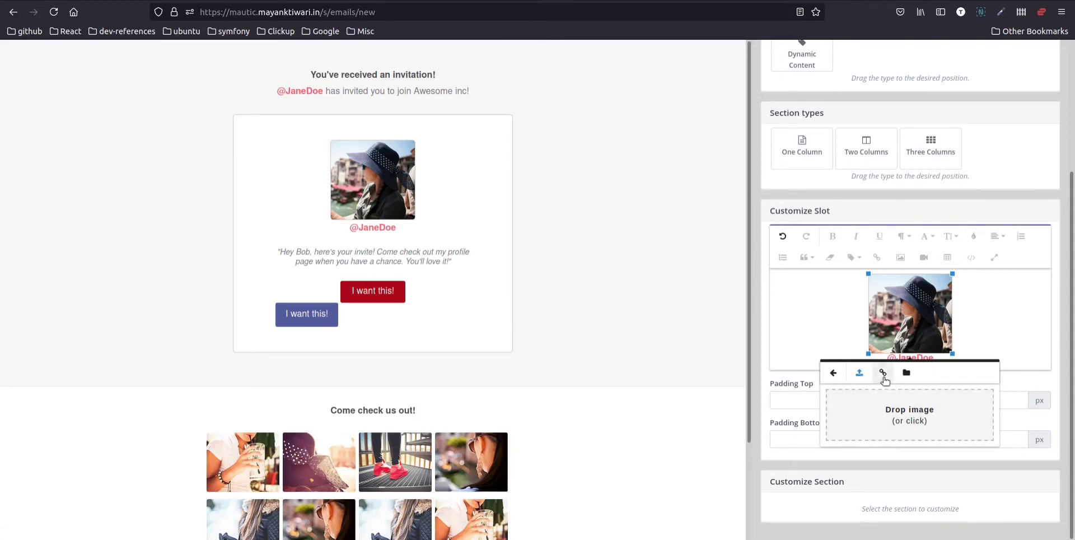
pyautogui.click(884, 374)
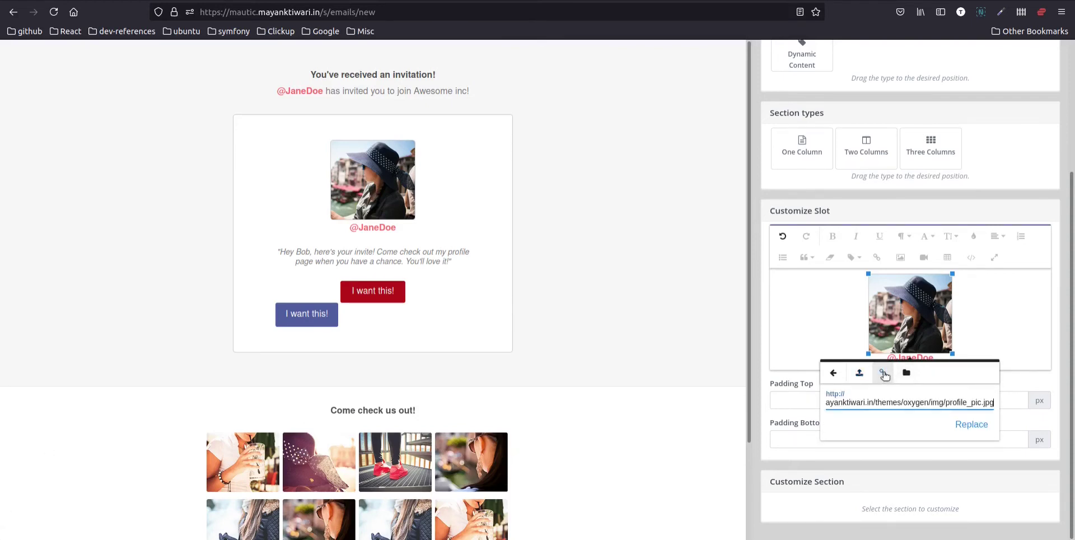
# Browse the server's image folders and replace the profile photo with controls-ted.png from the mejs folder
pyautogui.click(906, 374)
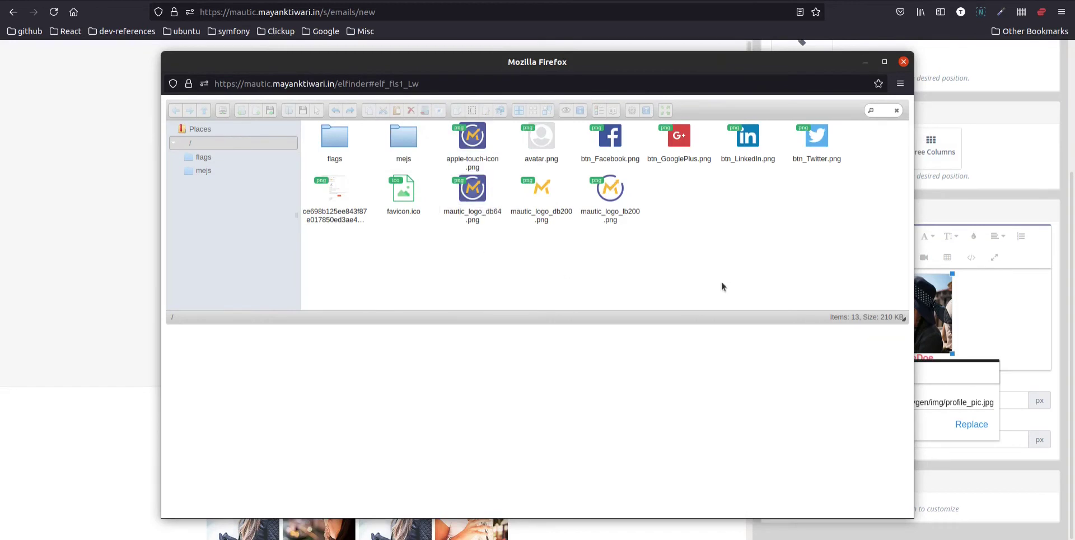
pyautogui.click(543, 199)
pyautogui.click(620, 202)
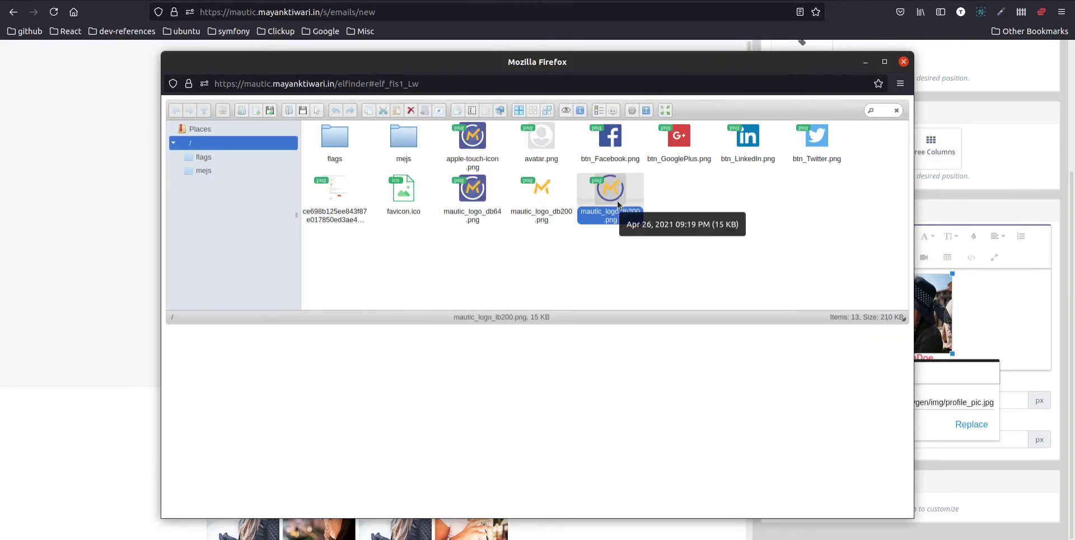
pyautogui.click(485, 163)
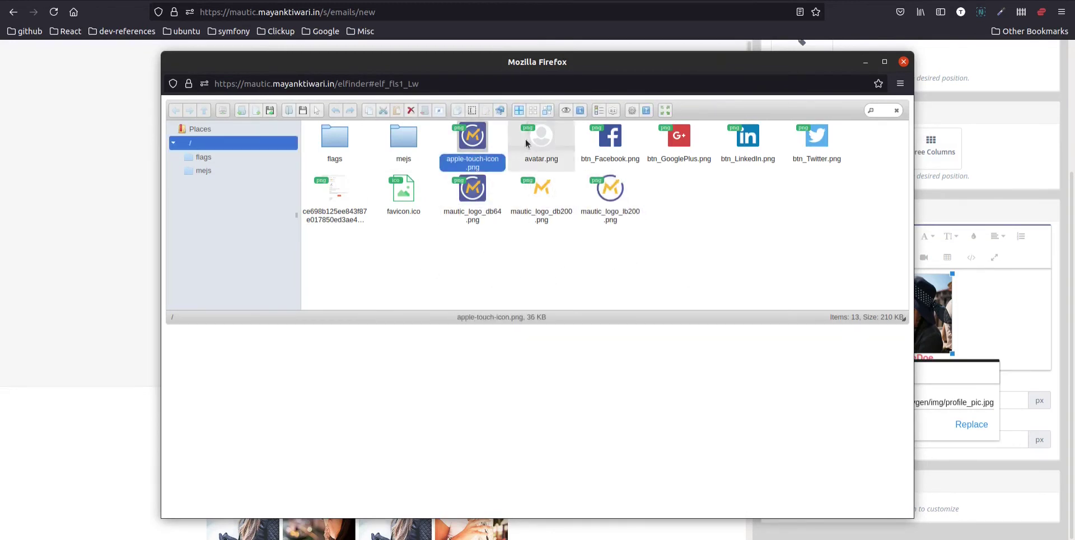
pyautogui.click(541, 145)
pyautogui.click(690, 147)
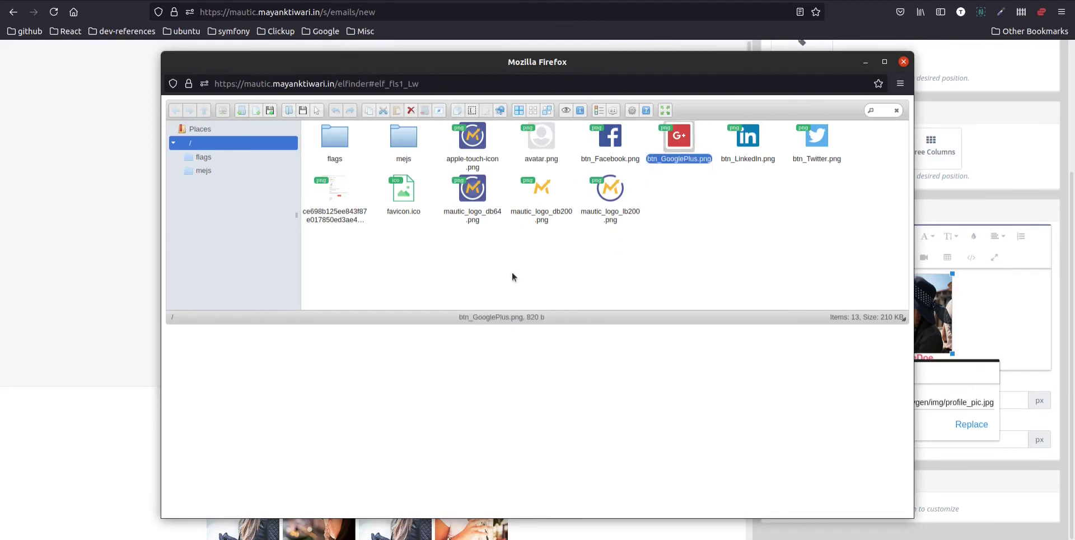
pyautogui.click(210, 161)
pyautogui.click(203, 169)
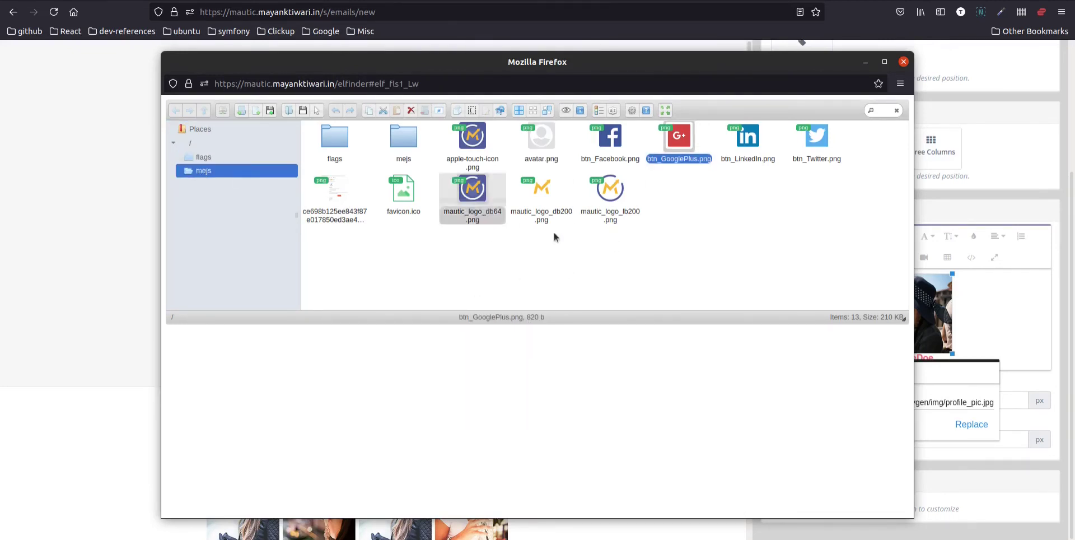
pyautogui.click(476, 189)
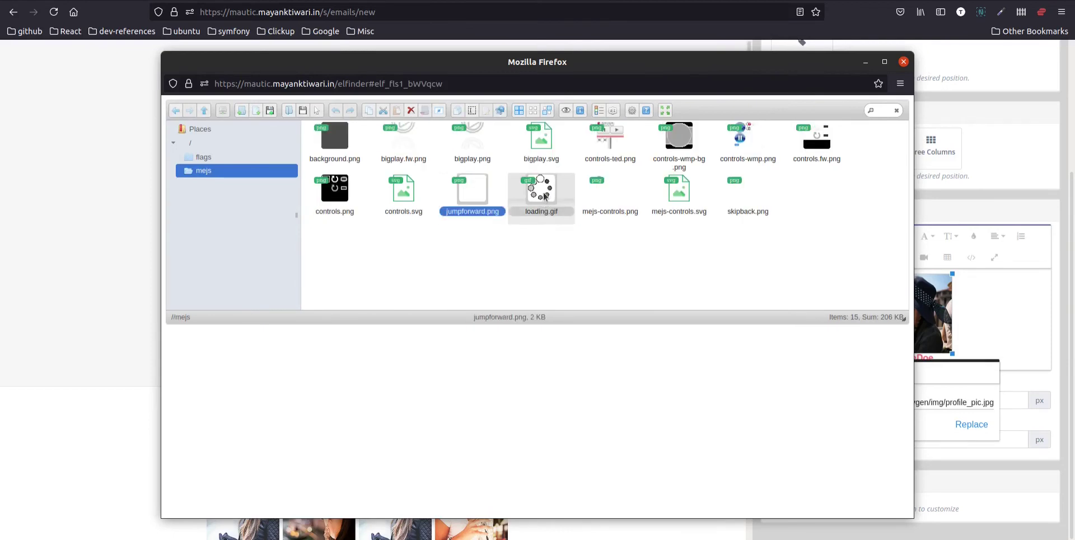
pyautogui.doubleClick(599, 190)
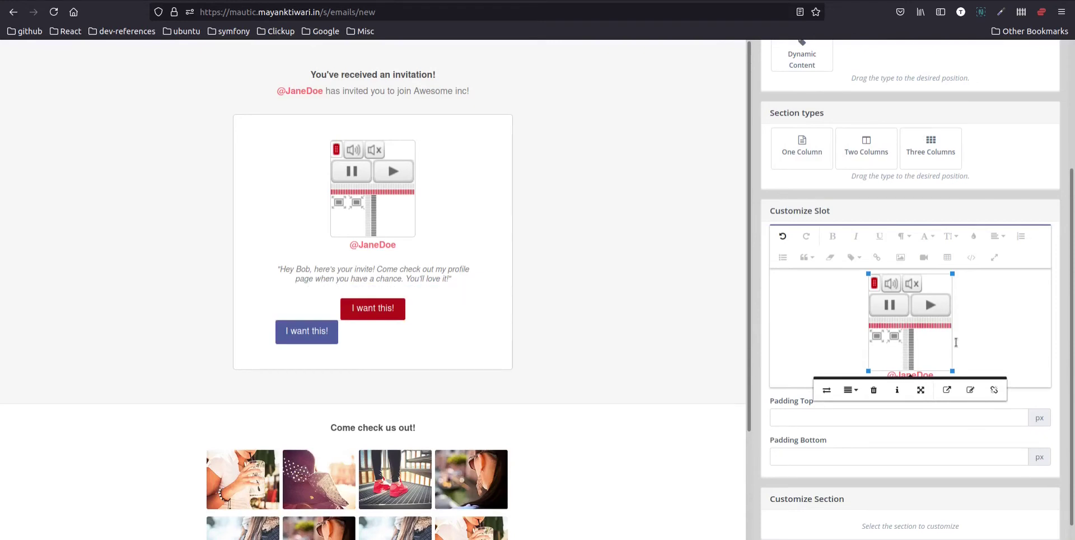
# Revisit the server image browser from the replaced picture's options and close it without choosing another image
pyautogui.click(829, 390)
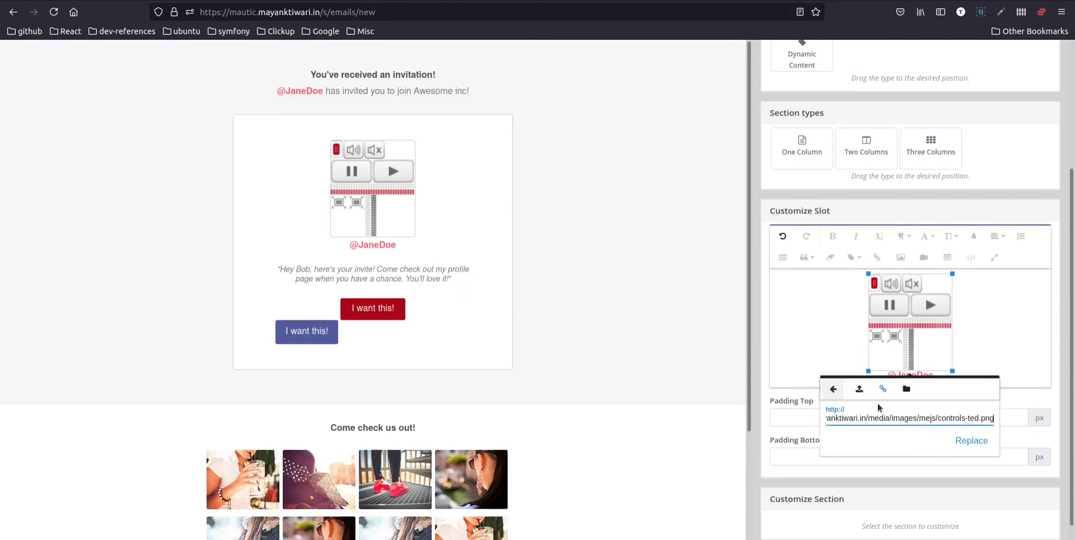
pyautogui.click(906, 388)
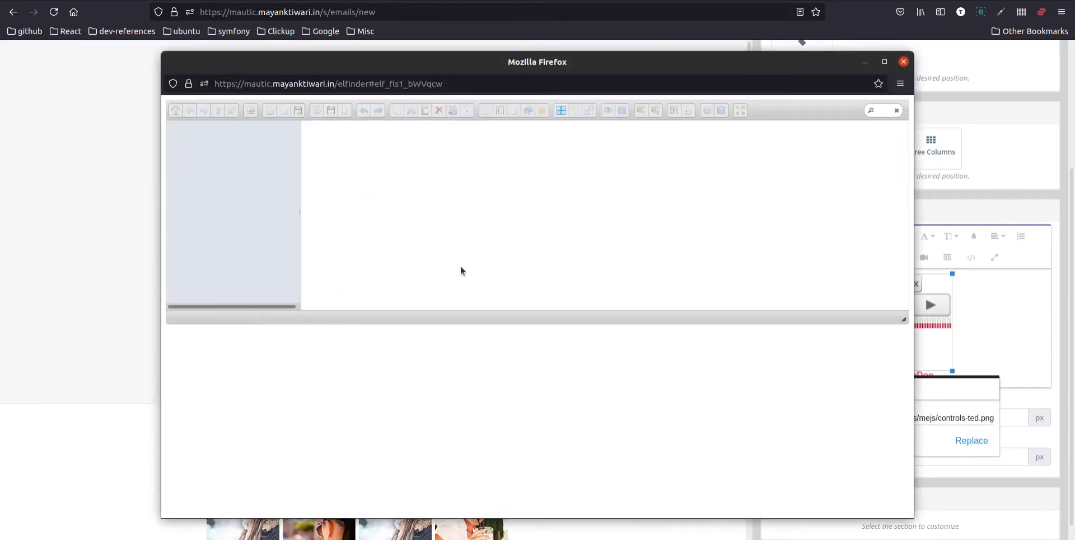
pyautogui.click(613, 140)
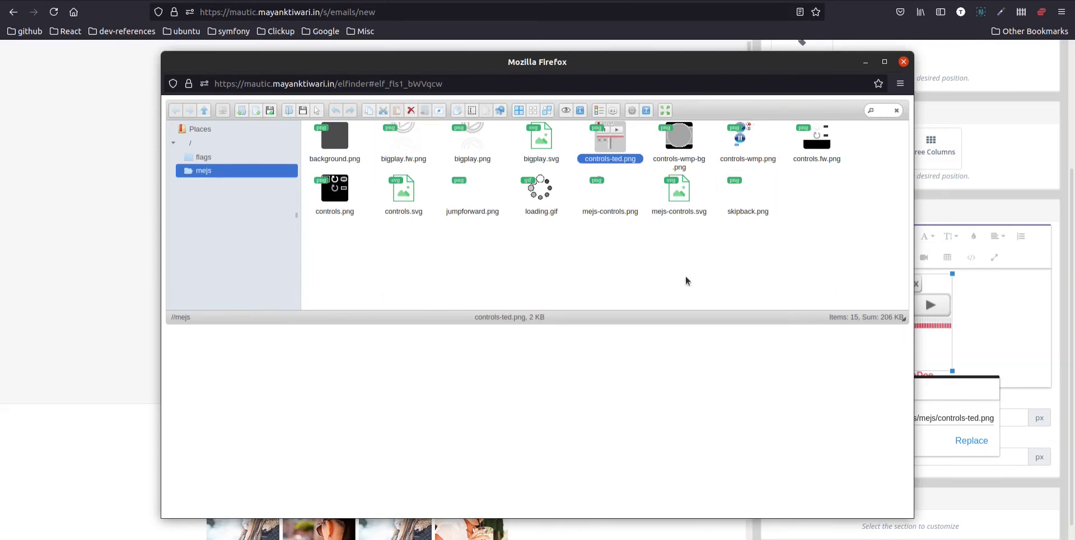
pyautogui.click(903, 61)
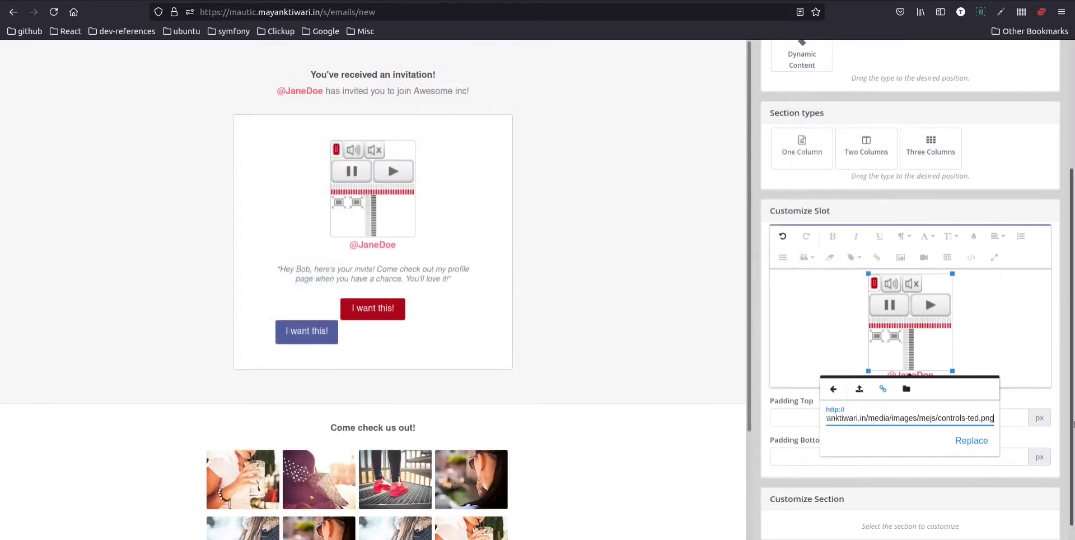
pyautogui.click(922, 359)
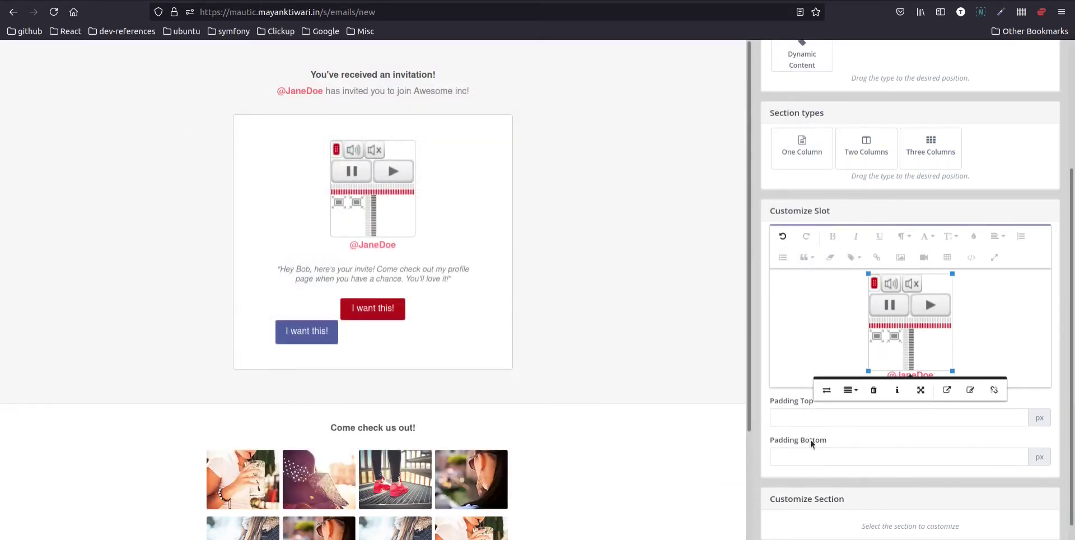
# Add a Dynamic Content slot above the "You've received an invitation!" heading and open its settings
pyautogui.scroll(-3, 495, 400)
pyautogui.scroll(3, 495, 400)
pyautogui.scroll(3, 792, 283)
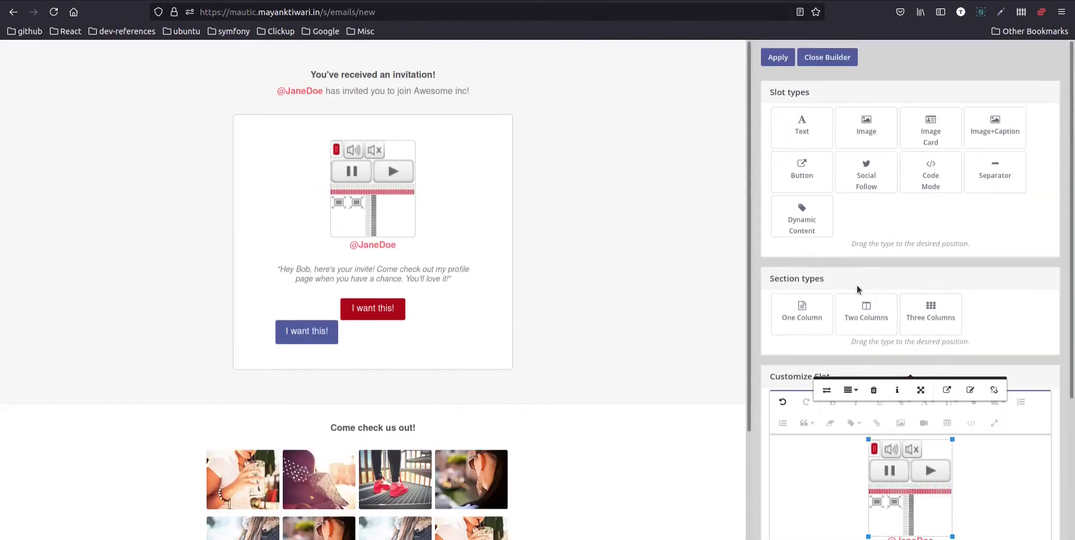
pyautogui.moveTo(830, 315); pyautogui.dragTo(372, 133)
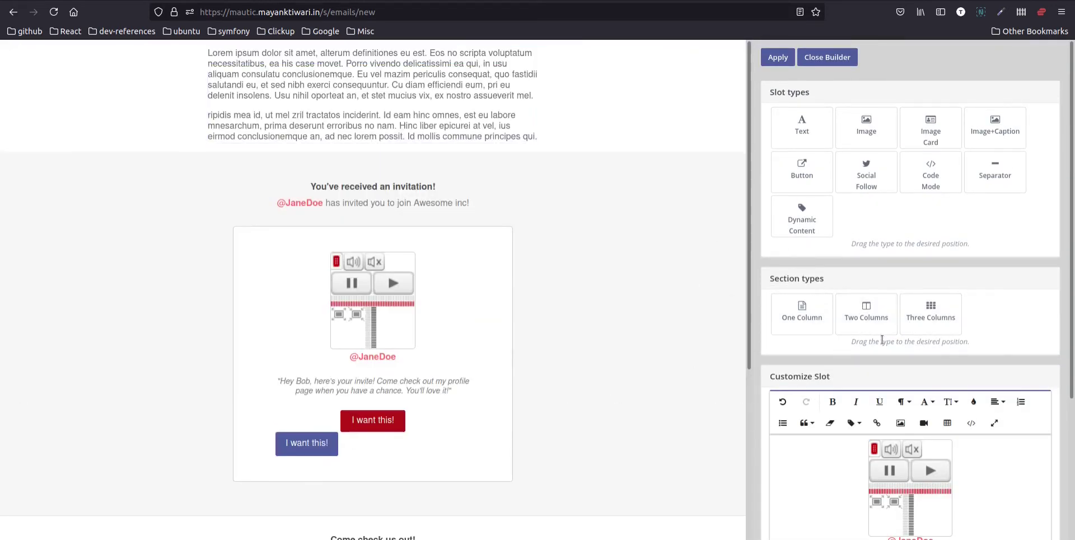
pyautogui.moveTo(805, 225); pyautogui.dragTo(368, 226)
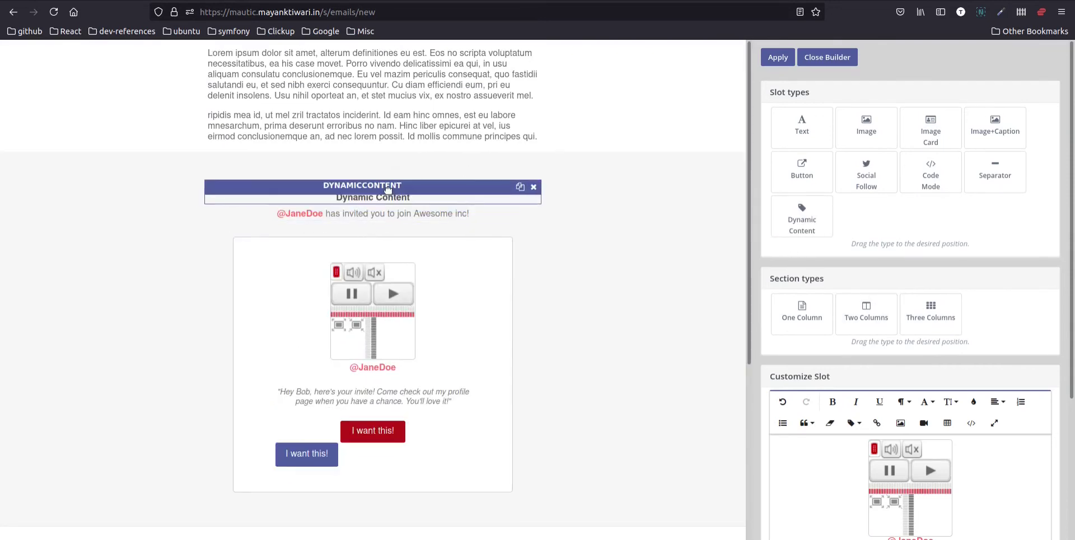
pyautogui.click(392, 189)
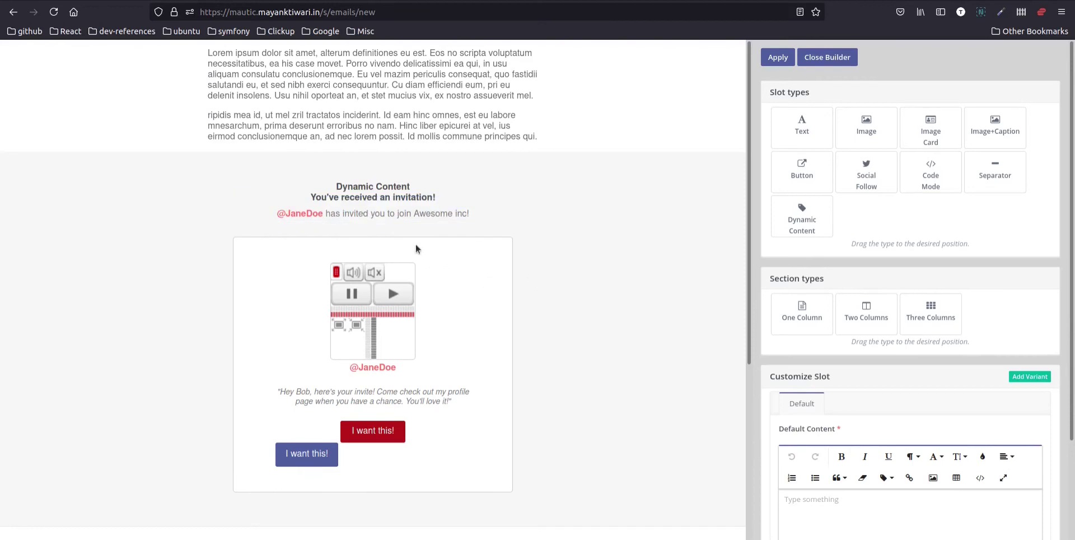
# Add three variations to the dynamic content slot
pyautogui.scroll(-2, 909, 388)
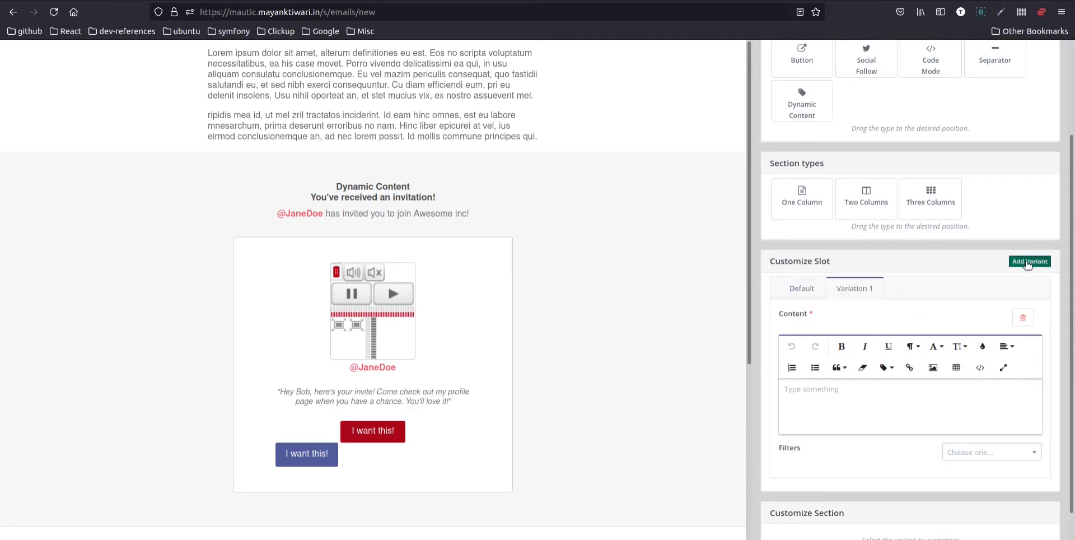
pyautogui.click(1027, 262)
pyautogui.click(1027, 262)
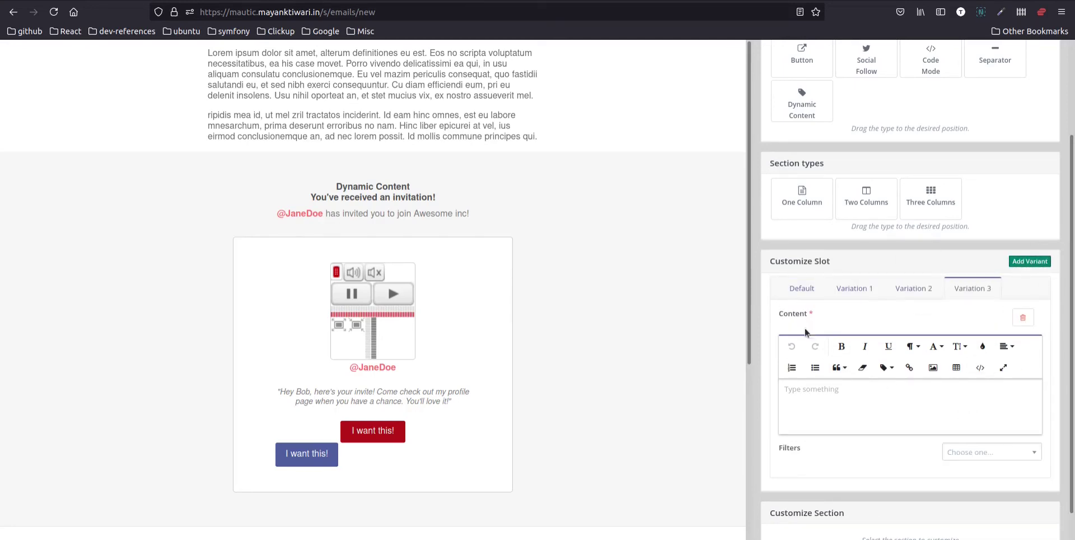
# Set the default content of the dynamic content slot to "Hello Sir/Madam,"
pyautogui.click(802, 288)
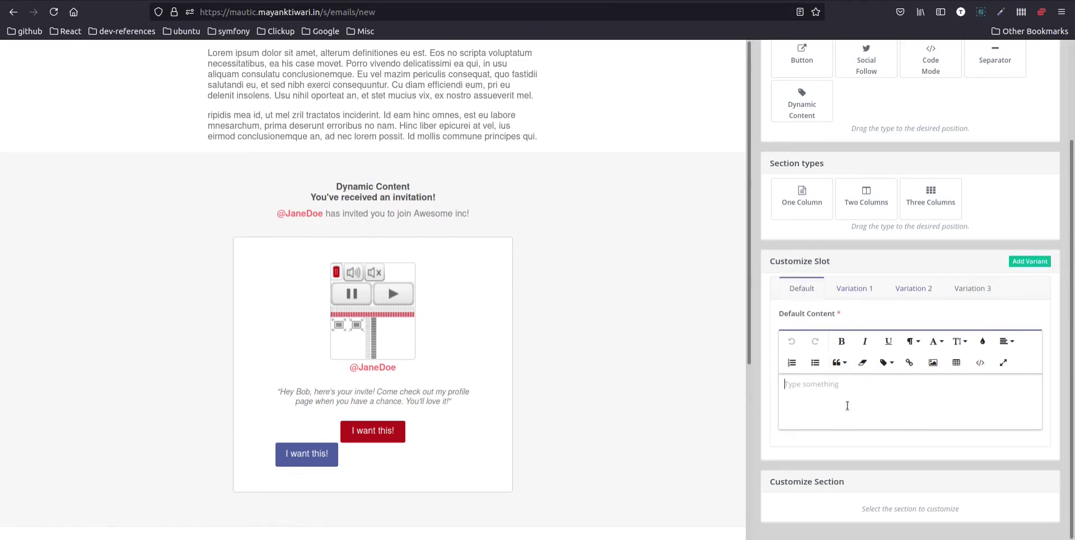
pyautogui.write('He')
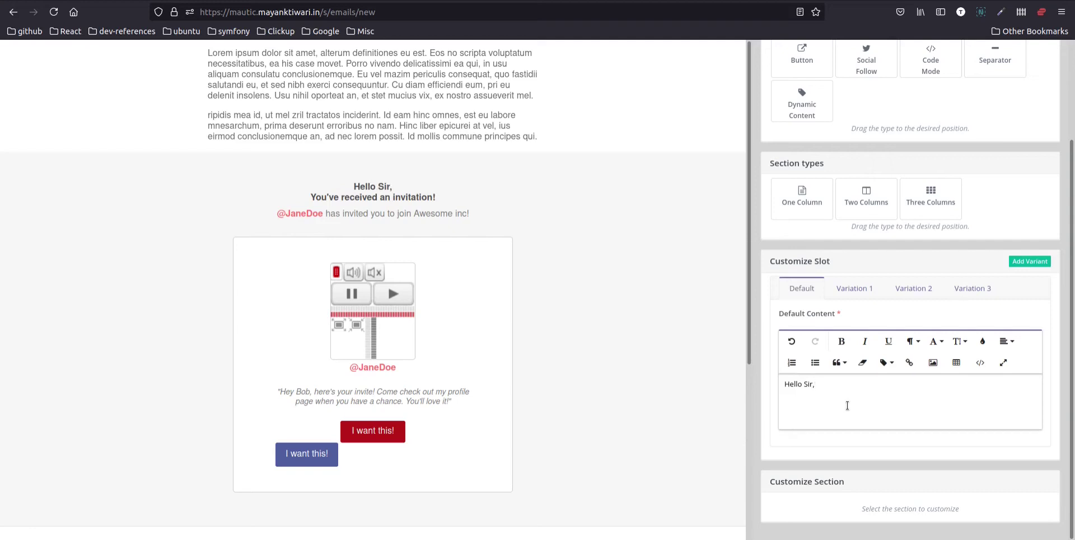
pyautogui.write('llo Sir,')
pyautogui.press('BackSpace')
pyautogui.write('/Madam')
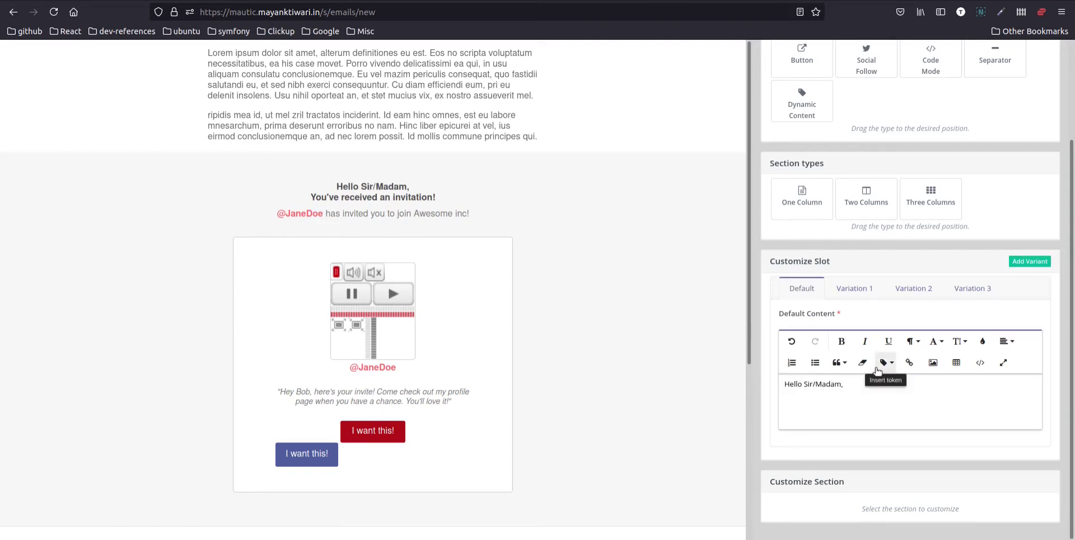
# In Variation 1, search the available filter fields for "gen" and "sal"
pyautogui.click(850, 298)
pyautogui.click(1029, 451)
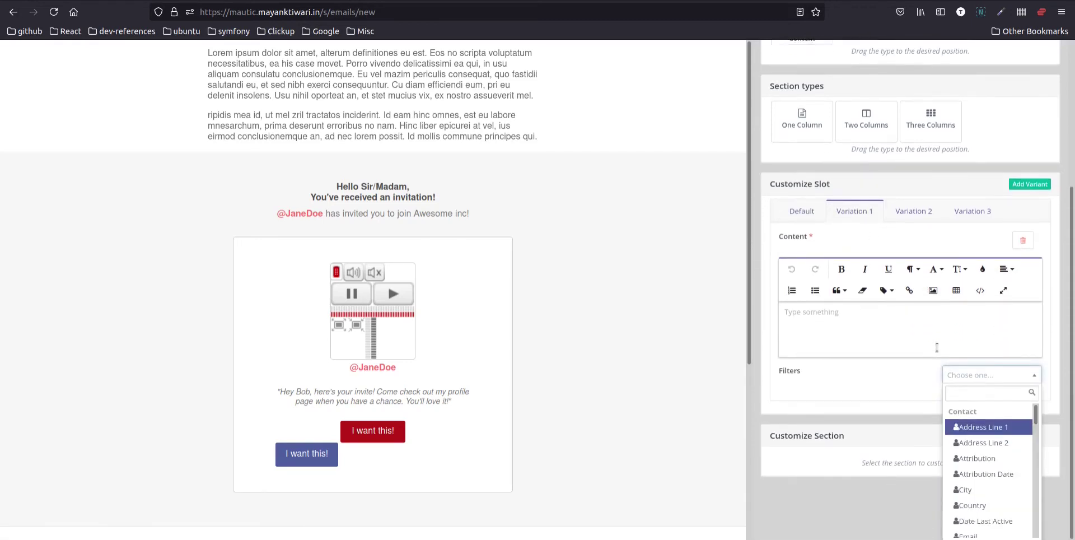
pyautogui.scroll(-2, 983, 403)
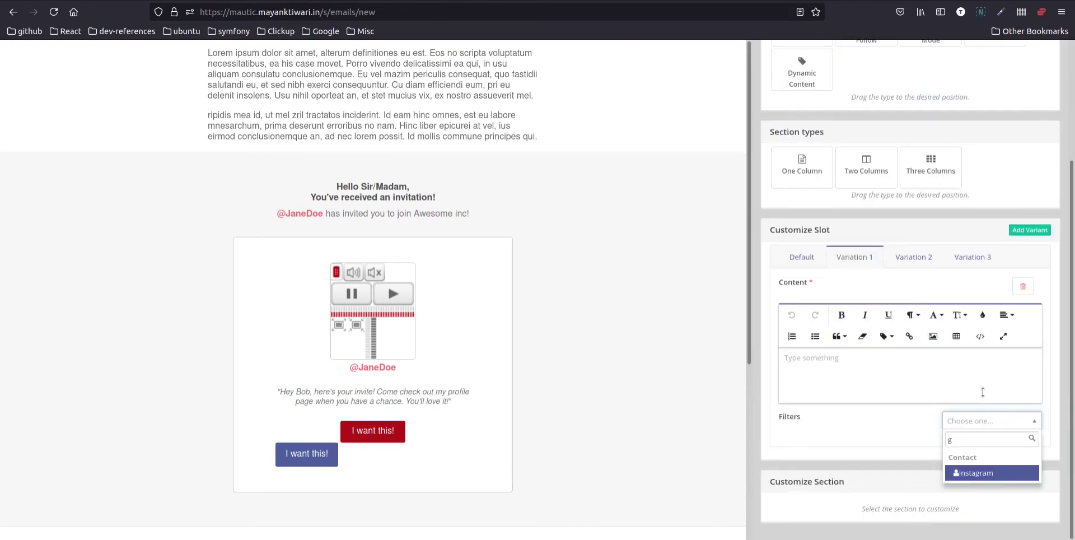
pyautogui.doubleClick(984, 434)
pyautogui.write('gen')
pyautogui.press('BackSpace')
pyautogui.press('BackSpace')
pyautogui.press('BackSpace')
pyautogui.write('sal')
pyautogui.press('BackSpace')
pyautogui.press('BackSpace')
pyautogui.press('BackSpace')
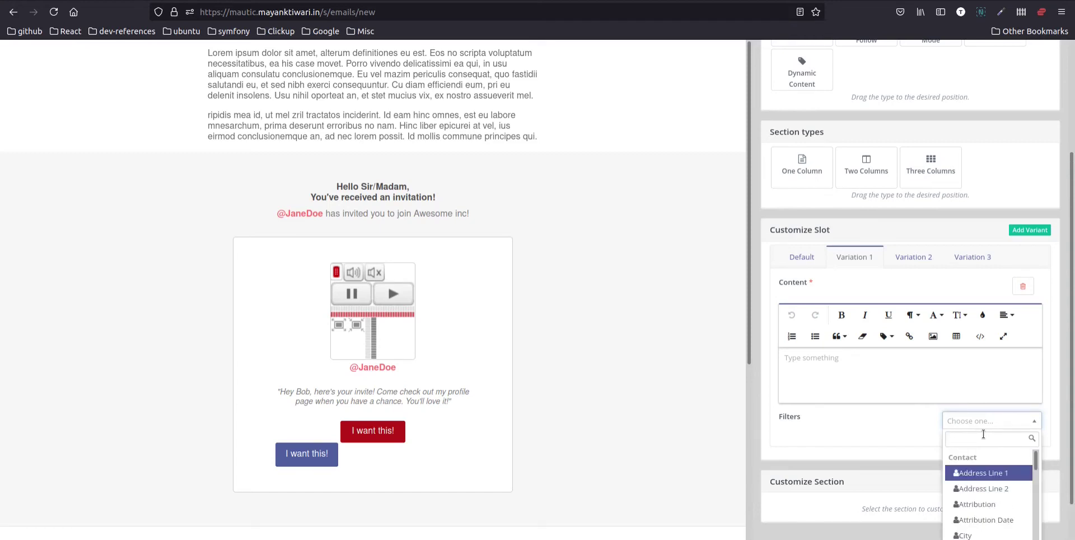
pyautogui.write('sal')
pyautogui.press('BackSpace')
pyautogui.press('BackSpace')
pyautogui.press('BackSpace')
# Add a contact Title filter to Variation 1 with the condition equals "Mr."
pyautogui.write('tit')
pyautogui.press('Return')
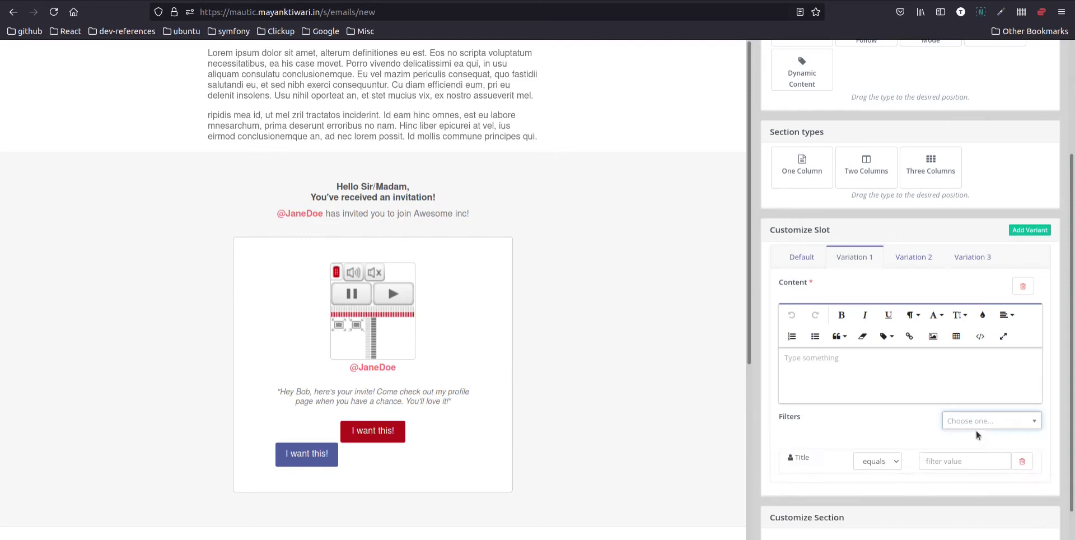
pyautogui.click(949, 465)
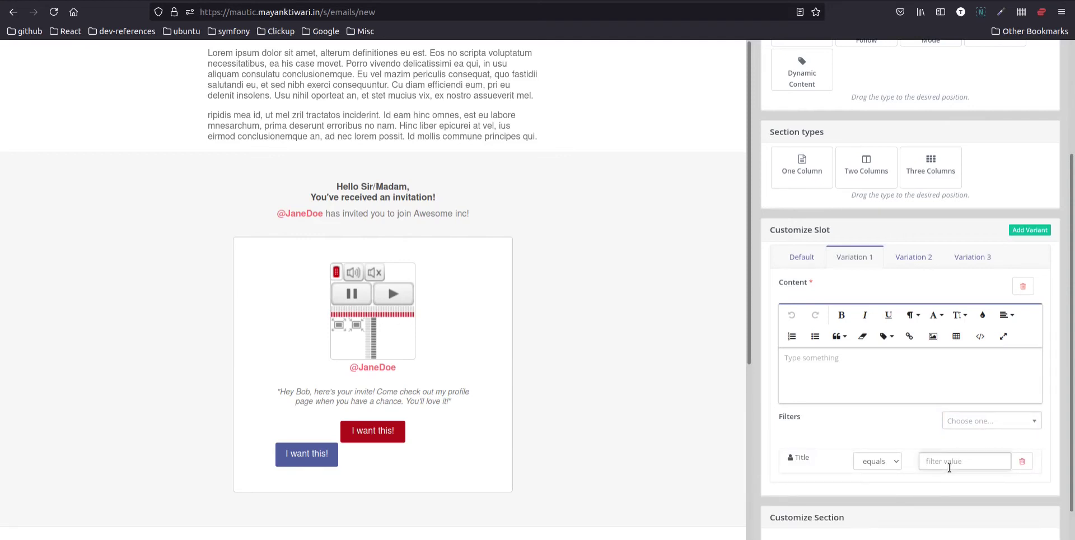
pyautogui.write('Mr.')
# Write "Hello Mr {contactfield=firstname}" as the content of Variation 1
pyautogui.click(799, 356)
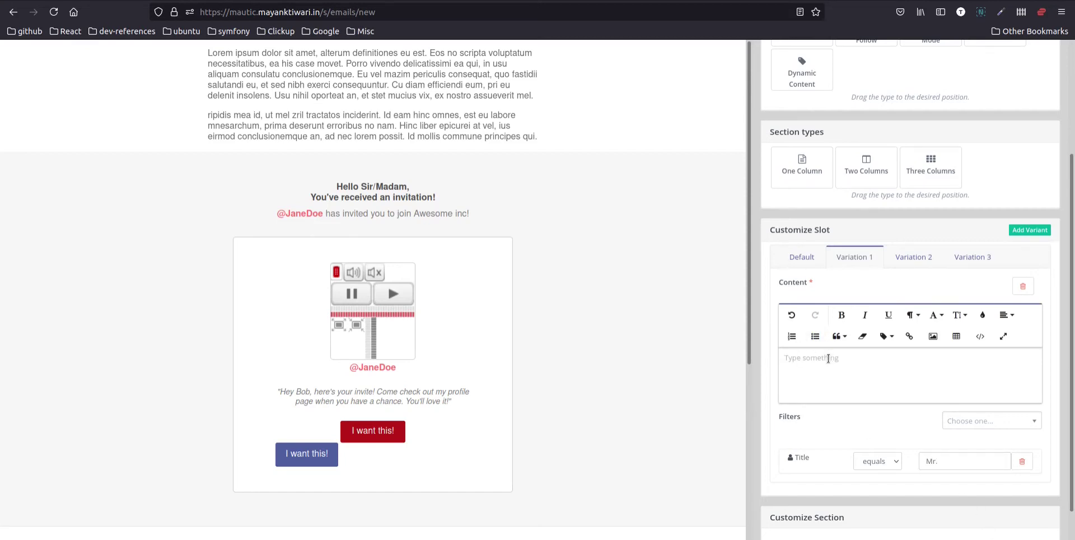
pyautogui.write('Hello Mr {contactfield=firstnam')
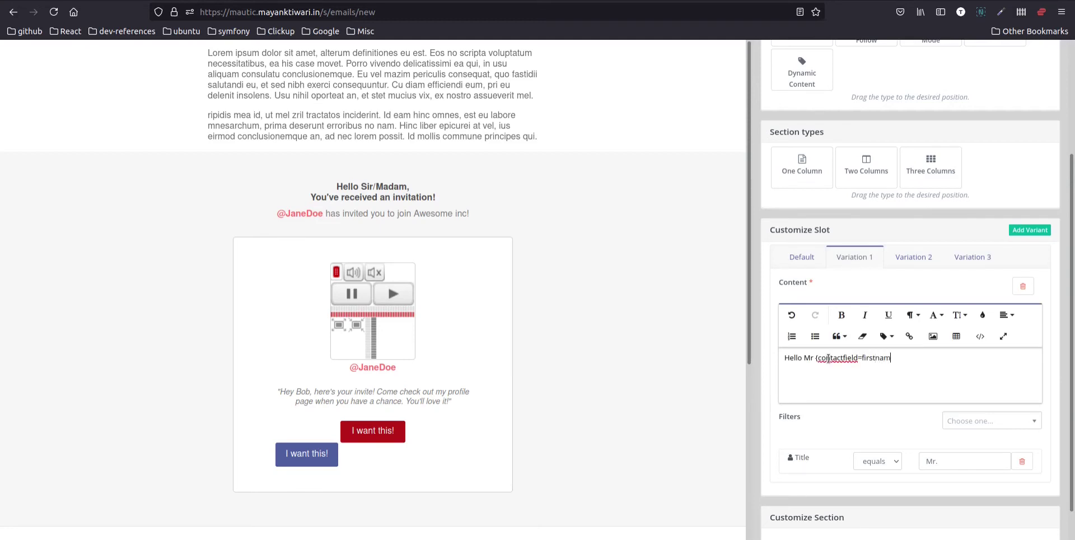
pyautogui.write('e}')
# Insert the First Name contact token at the end of the Variation 1 greeting
pyautogui.click(884, 336)
pyautogui.scroll(-10, 908, 415)
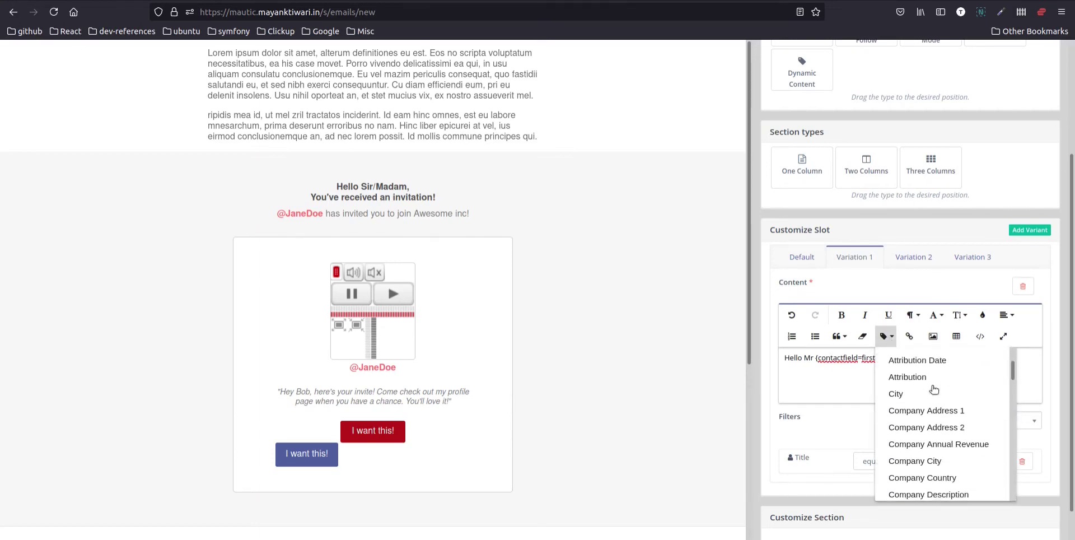
pyautogui.scroll(-2, 915, 452)
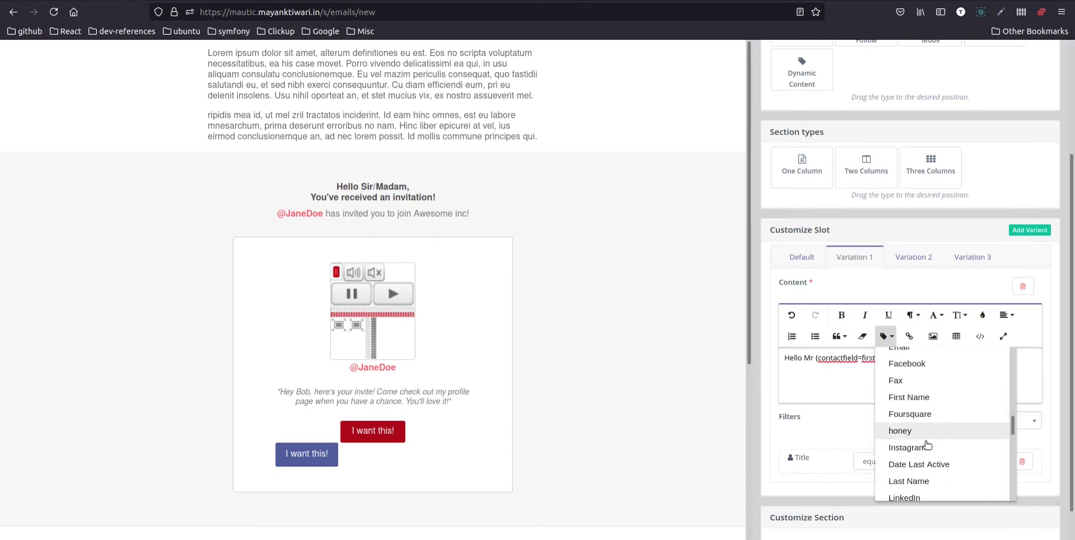
pyautogui.click(938, 402)
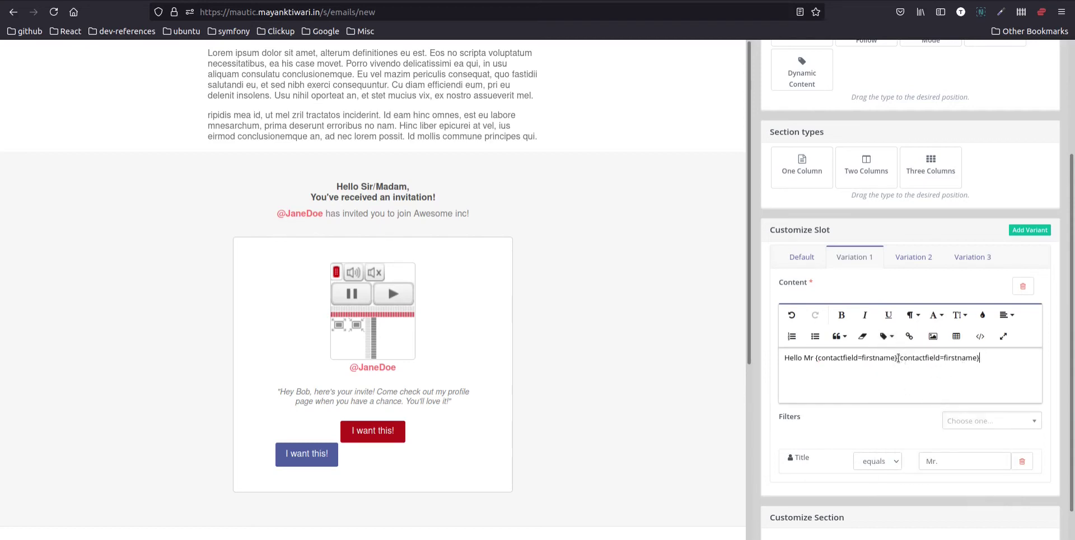
# Delete the duplicate First Name token from the Variation 1 greeting and review the Default, Variation 1 and Variation 2 contents
pyautogui.moveTo(900, 358); pyautogui.dragTo(992, 372)
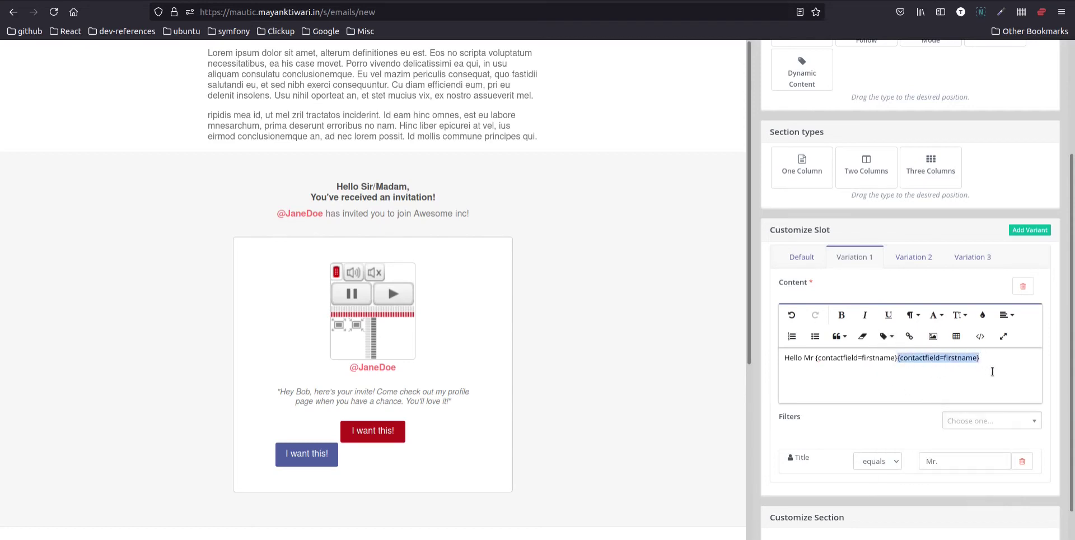
pyautogui.press('BackSpace')
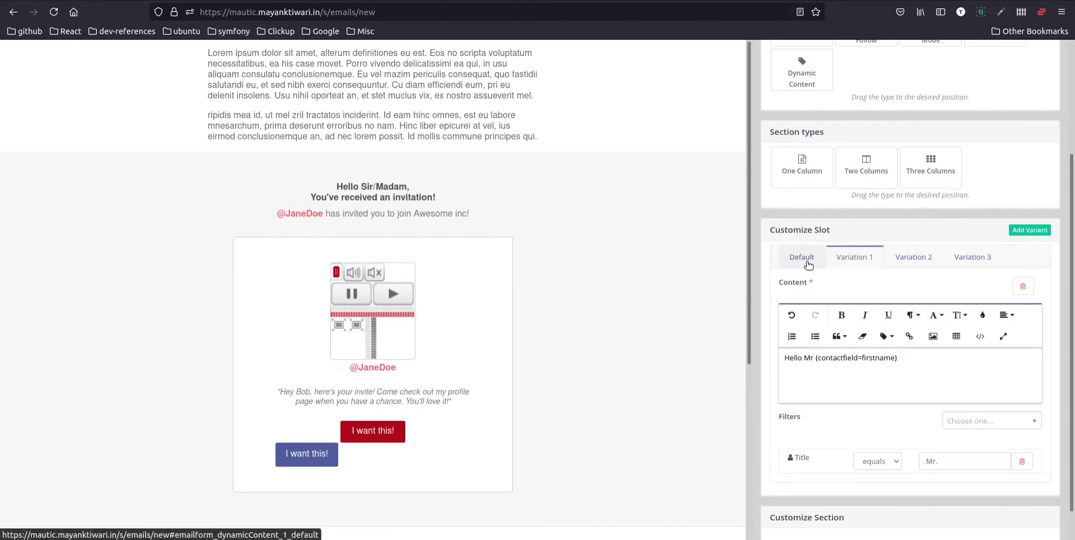
pyautogui.click(805, 261)
pyautogui.click(855, 288)
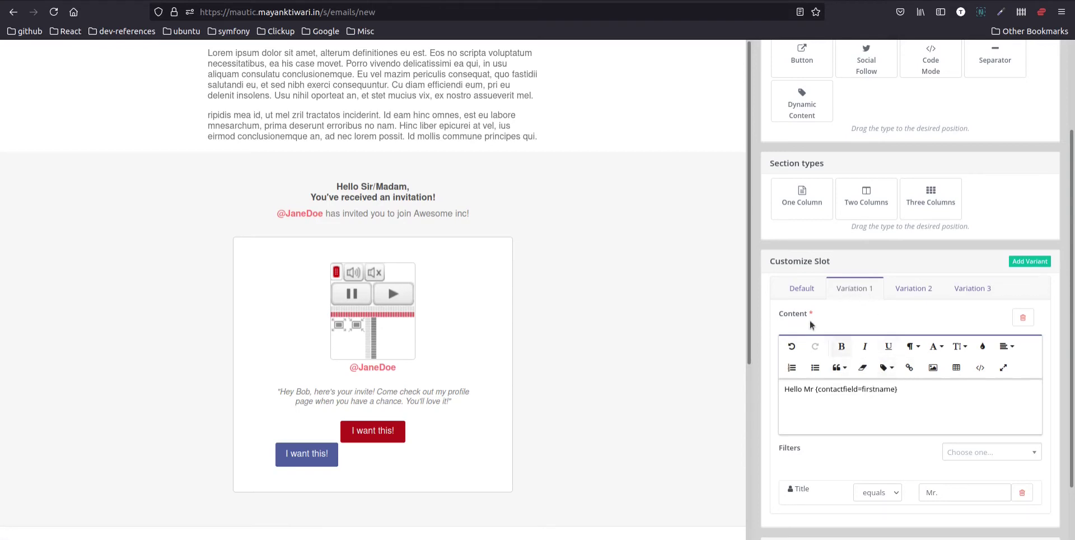
pyautogui.click(920, 288)
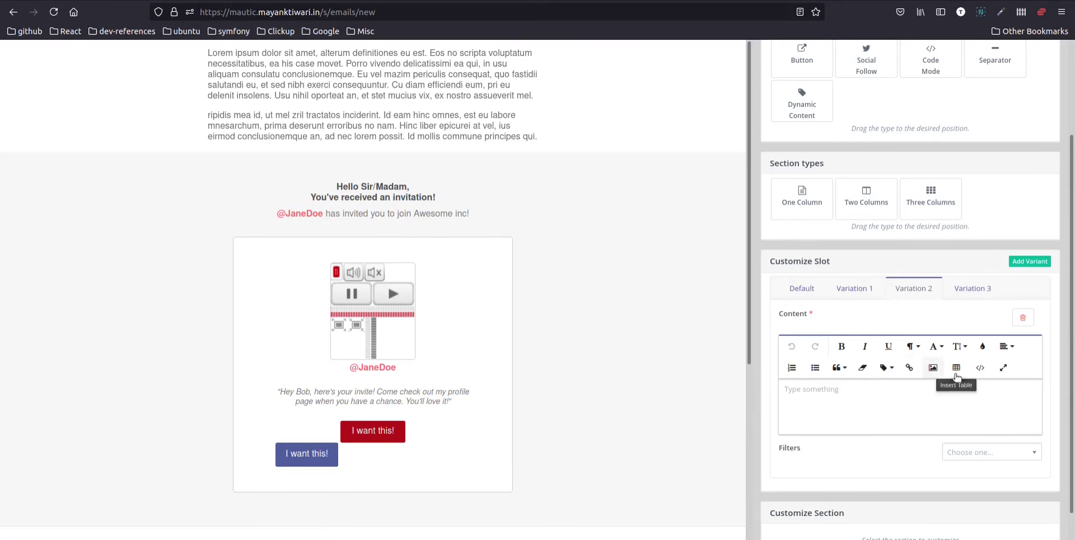
pyautogui.click(802, 288)
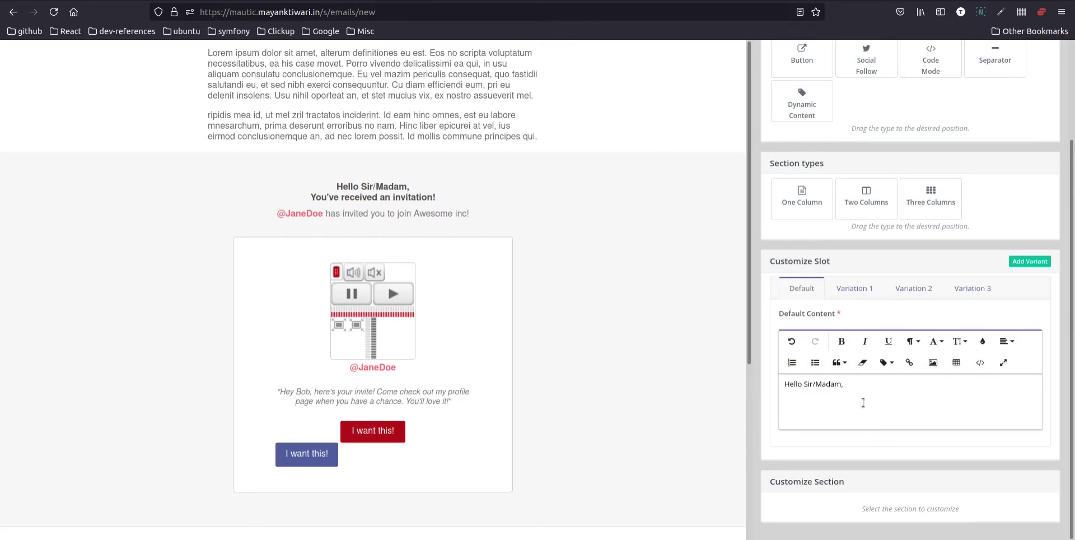
# Insert the hubspotlogo.jpeg asset token at the start of the Lorem ipsum text block, followed by a blank line
pyautogui.click(339, 133)
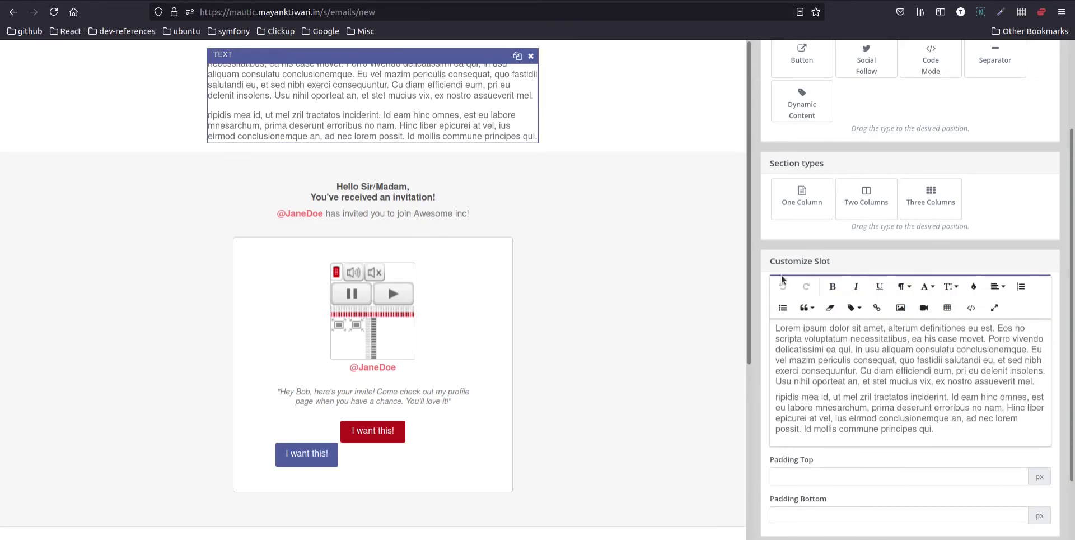
pyautogui.click(853, 307)
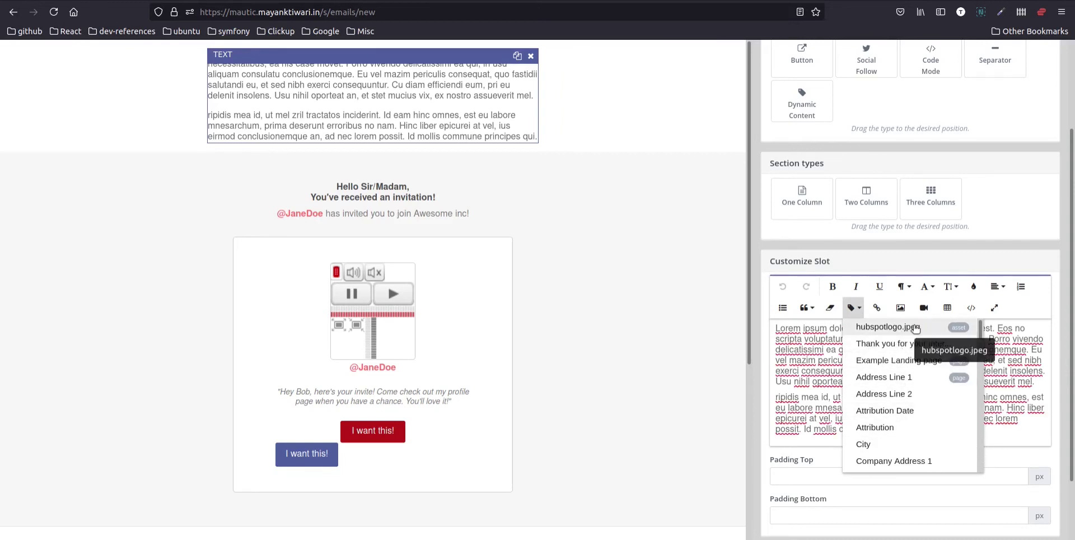
pyautogui.click(916, 328)
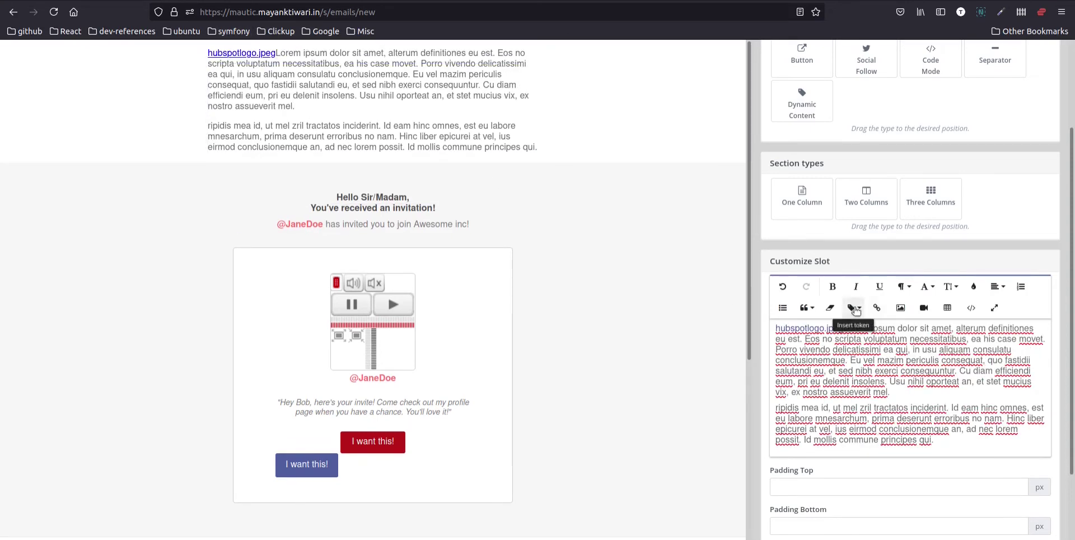
pyautogui.press('Return')
pyautogui.press('Return')
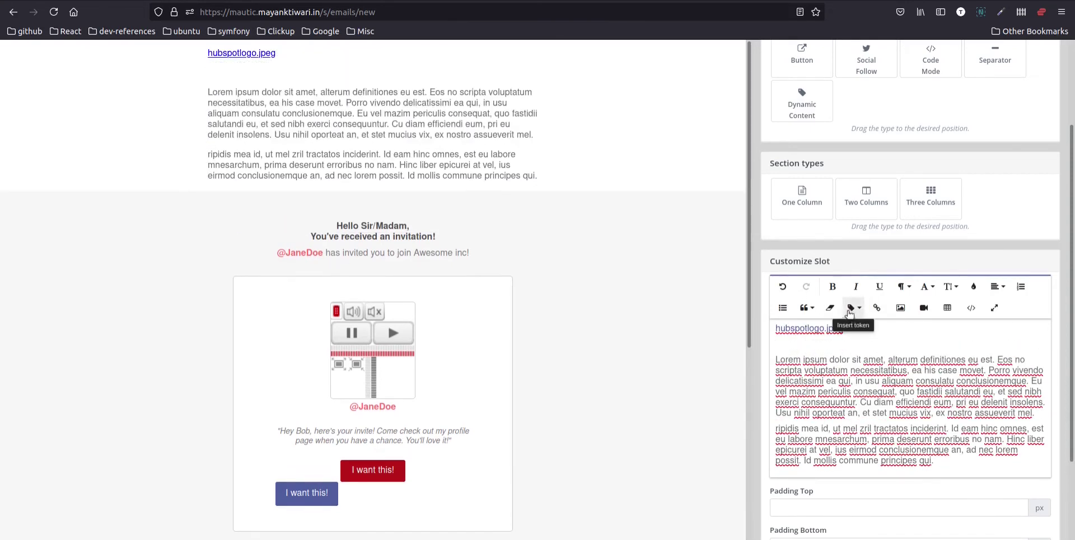
# Insert the Address Line 1 contact token before the Lorem ipsum paragraph, followed by a blank line
pyautogui.click(852, 307)
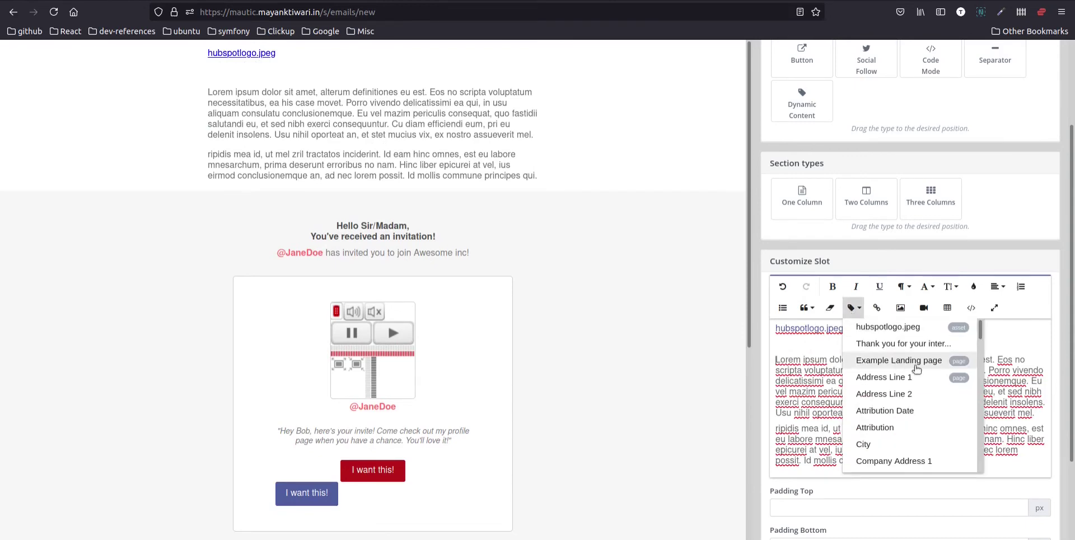
pyautogui.click(912, 378)
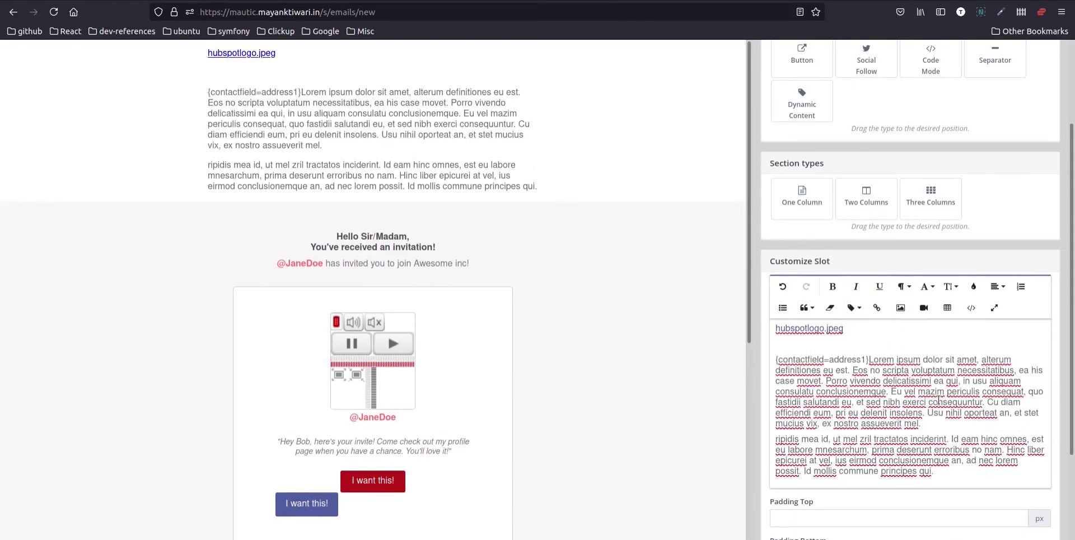
pyautogui.press('Return')
pyautogui.press('Return')
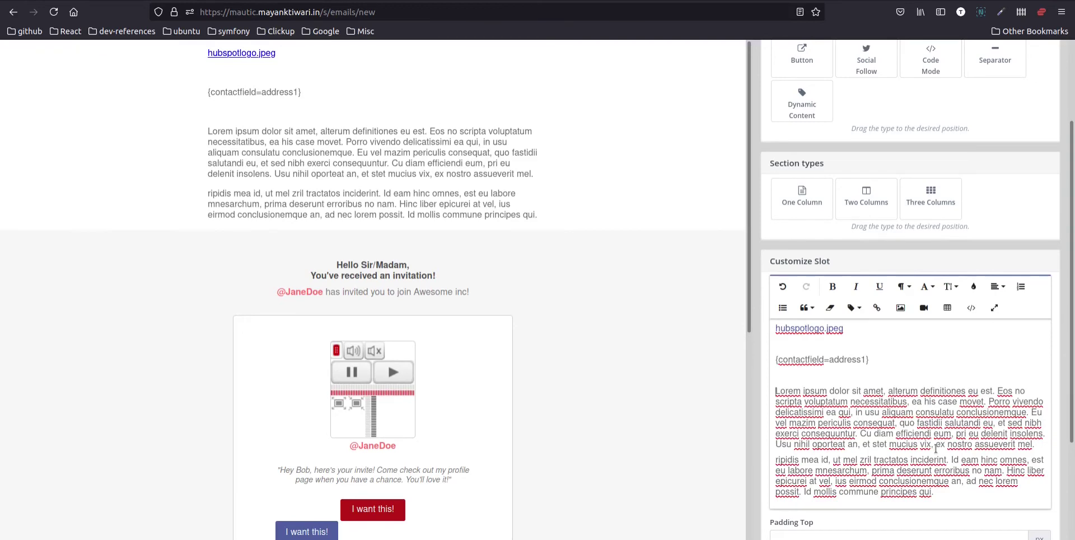
# Insert the Example Landing page token before the Lorem ipsum paragraph, followed by a blank line
pyautogui.click(852, 308)
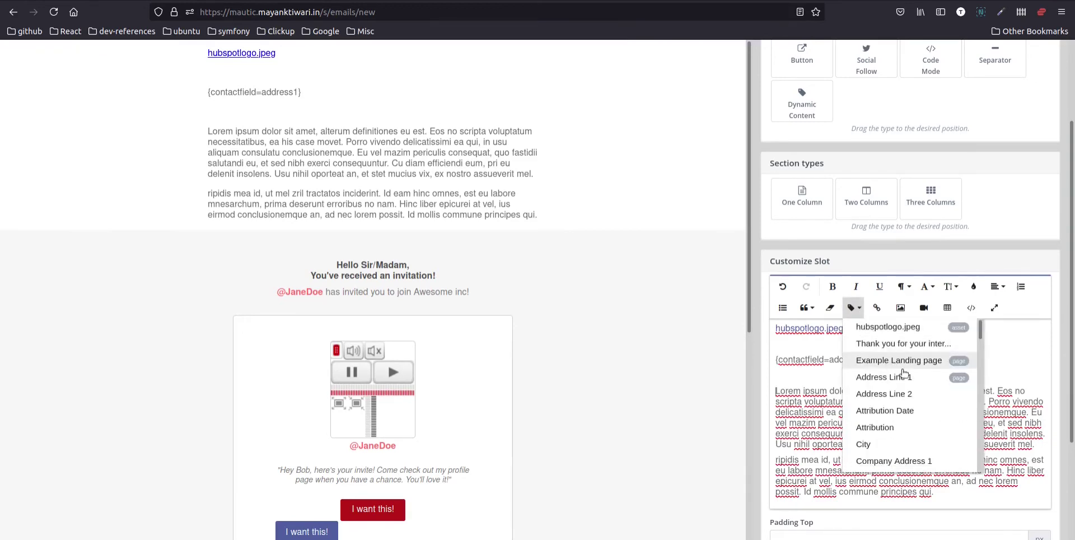
pyautogui.click(910, 362)
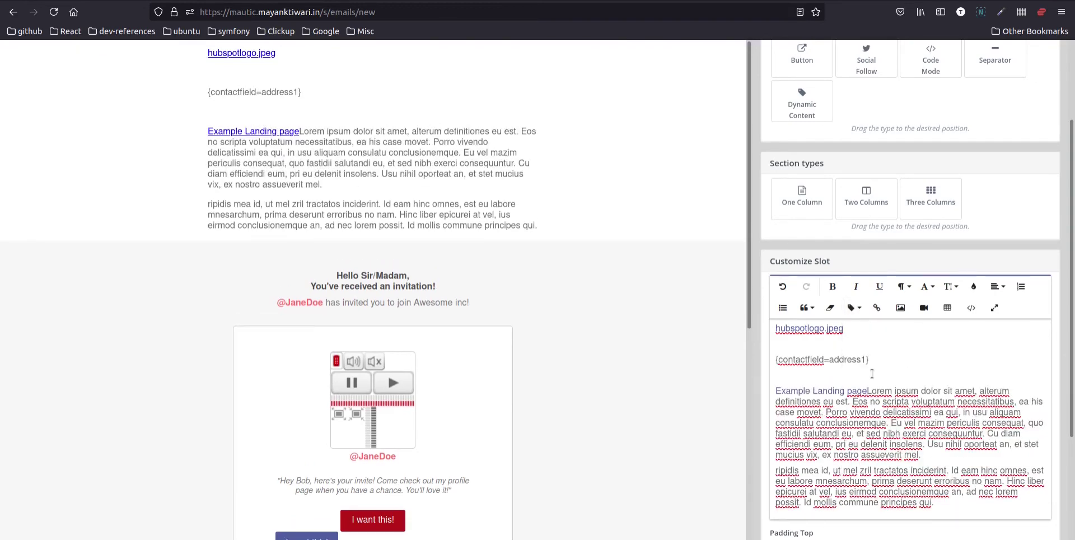
pyautogui.press('Return')
pyautogui.press('Return')
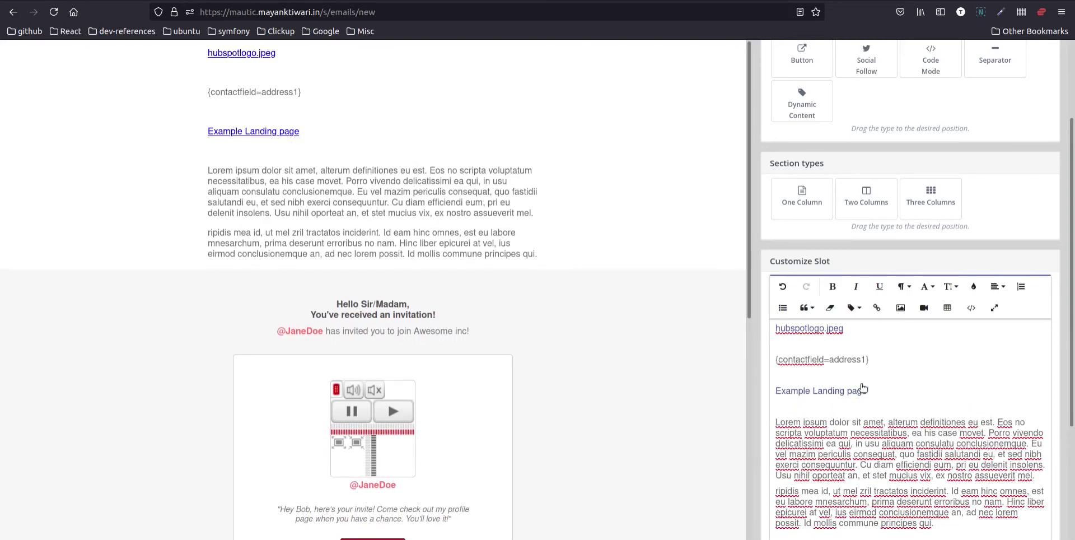
# Open the list of tokens available for the Lorem ipsum text block
pyautogui.click(853, 308)
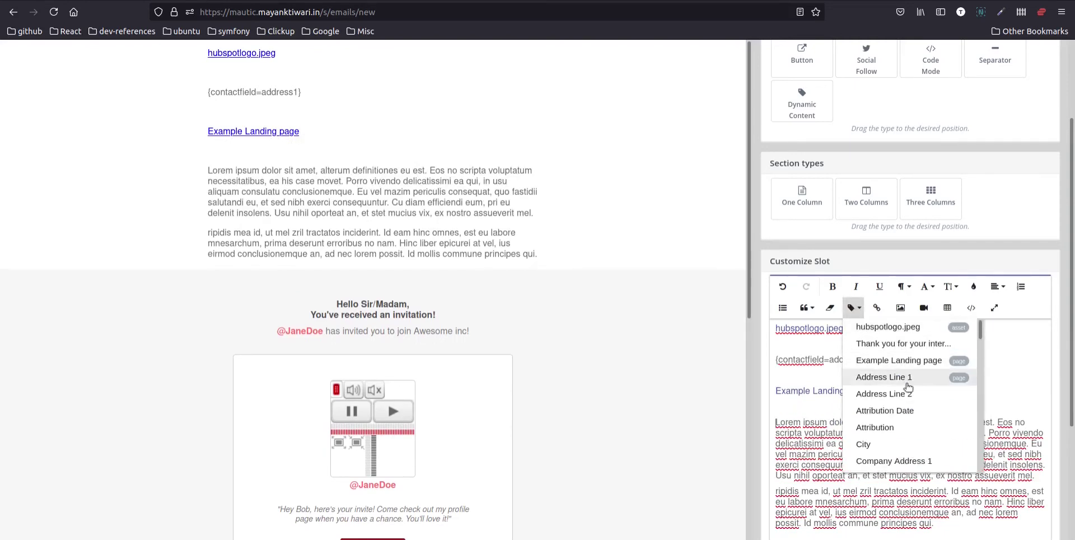
# Insert the Dynamic Content 1 token before the Lorem ipsum paragraph and separate it from the text with line breaks
pyautogui.scroll(-5, 909, 392)
pyautogui.scroll(-4, 909, 395)
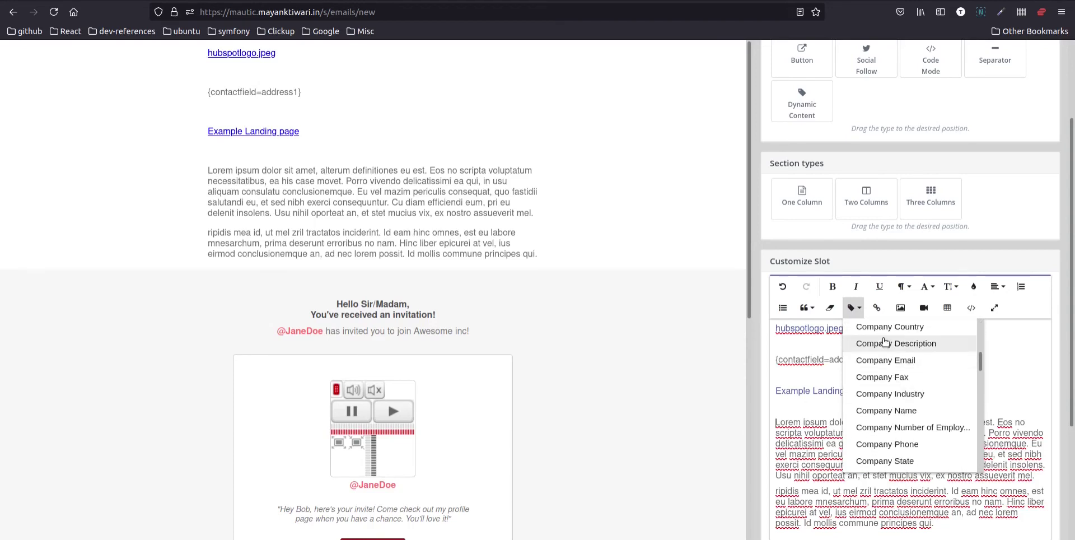
pyautogui.scroll(-6, 902, 398)
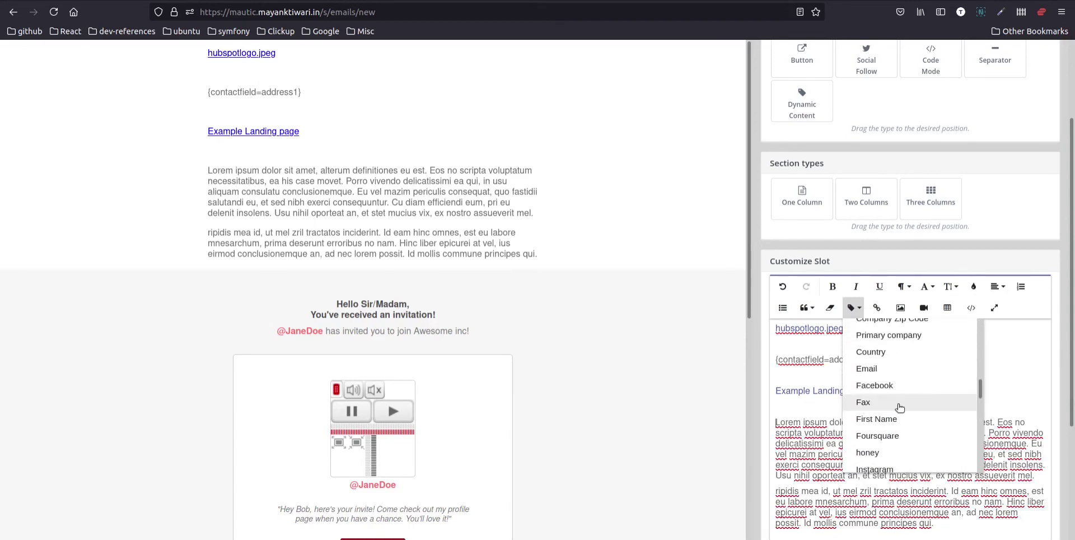
pyautogui.scroll(-5, 907, 395)
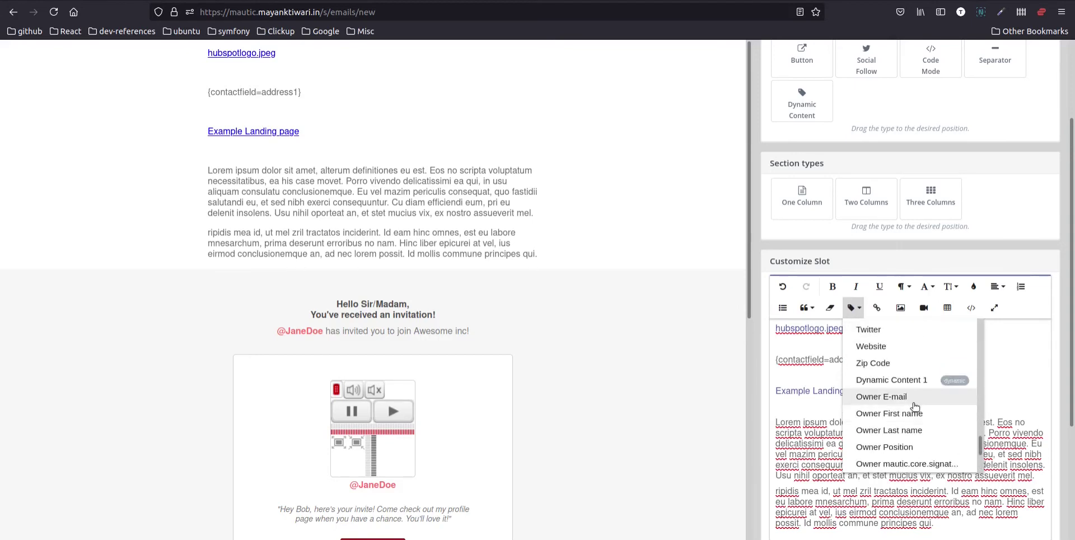
pyautogui.click(913, 380)
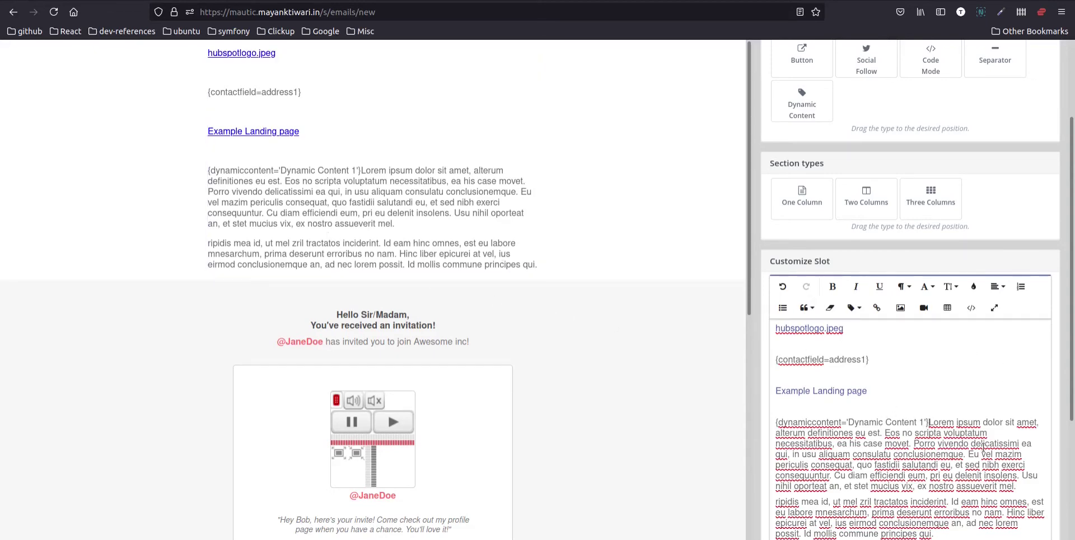
pyautogui.press('Return')
pyautogui.press('Return')
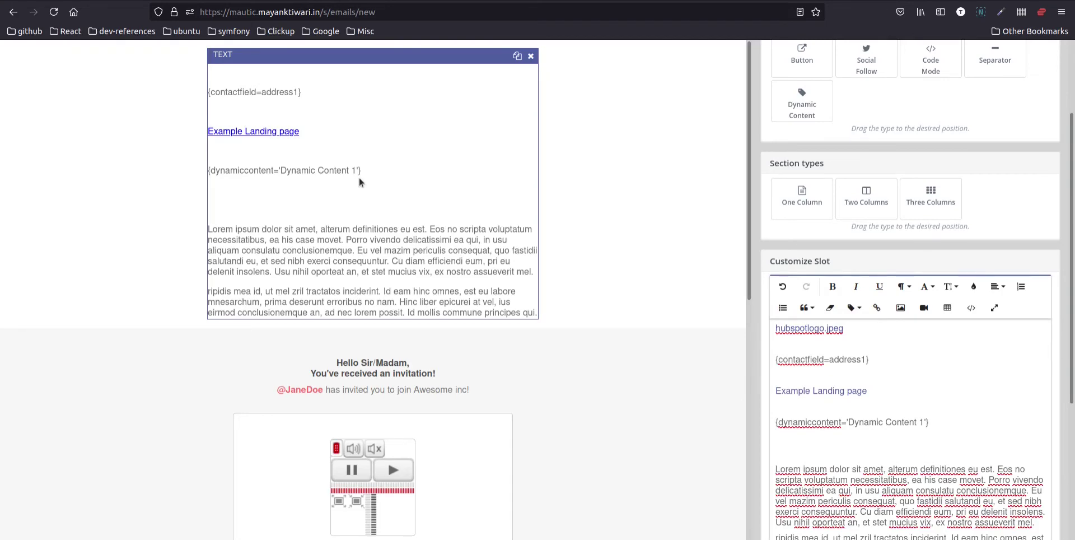
# Apply the email design changes and review the email through its public preview URL
pyautogui.scroll(-5, 897, 392)
pyautogui.scroll(7, 895, 392)
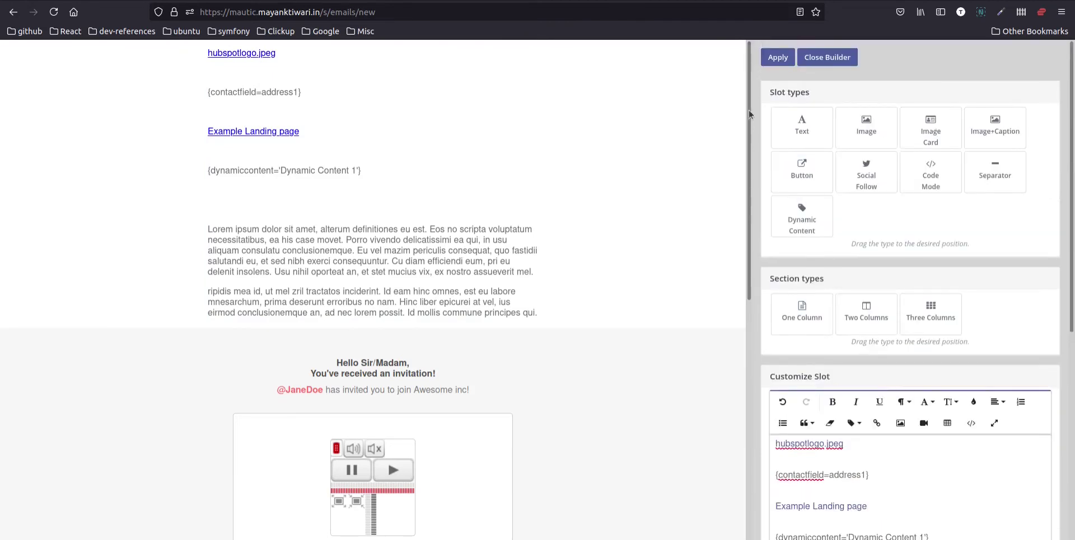
pyautogui.click(768, 60)
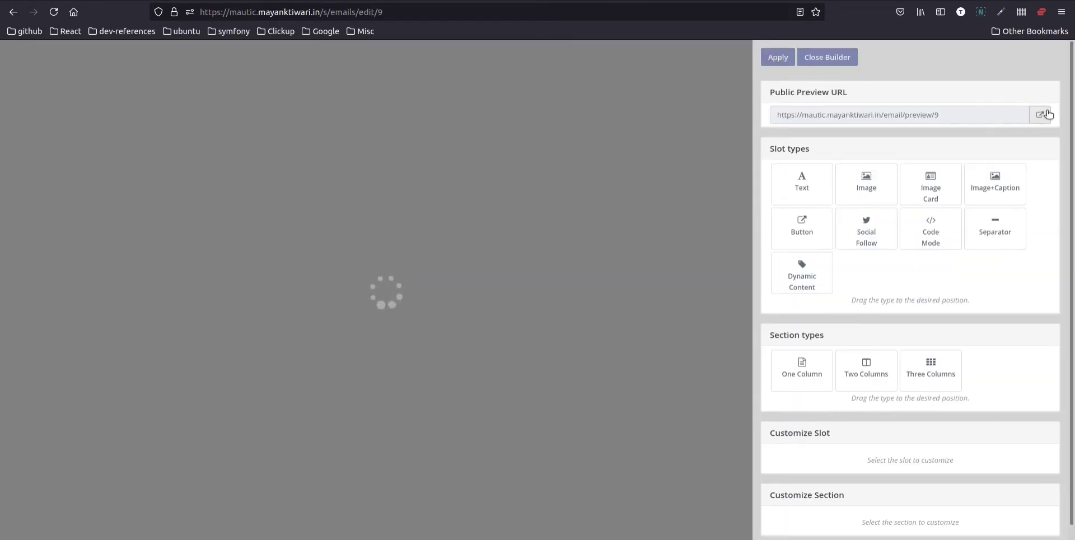
pyautogui.click(1047, 114)
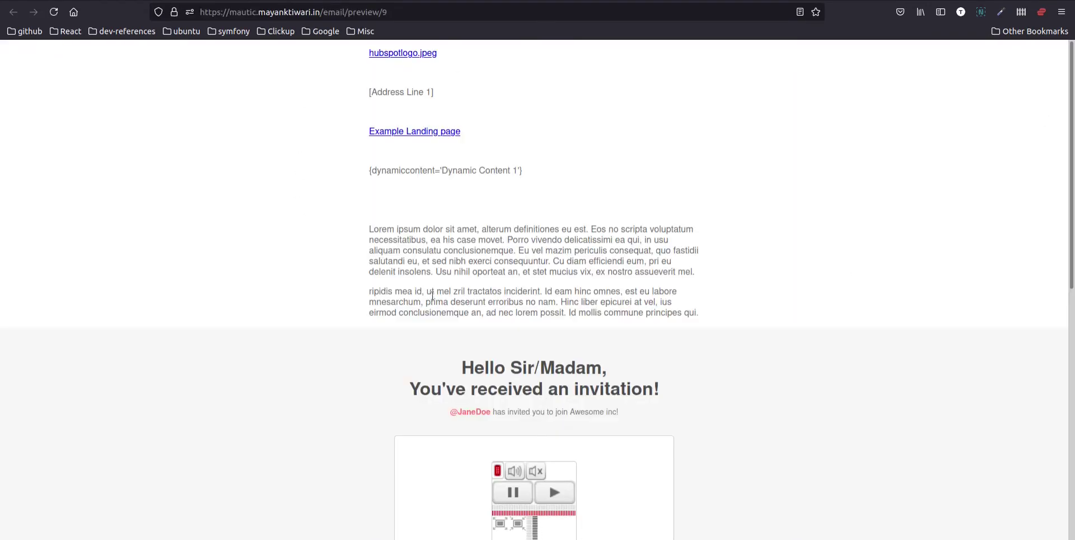
pyautogui.scroll(-6, 476, 295)
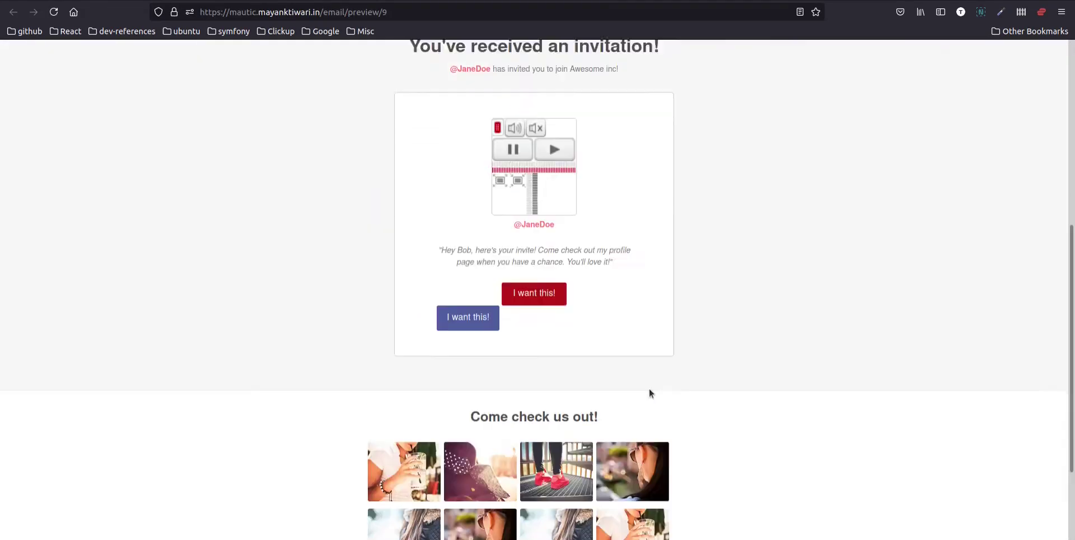
pyautogui.scroll(6, 644, 383)
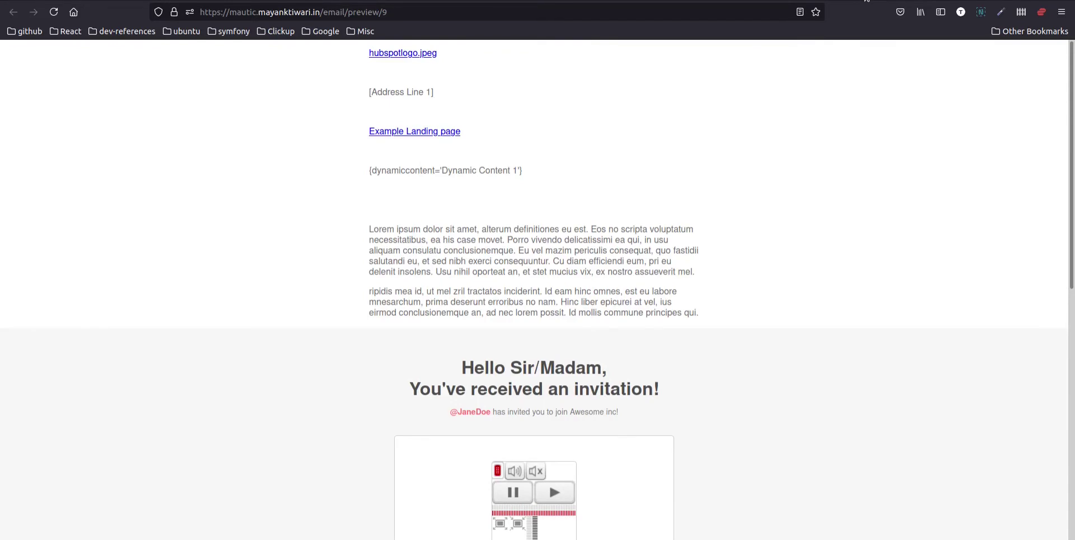
pyautogui.click(866, 0)
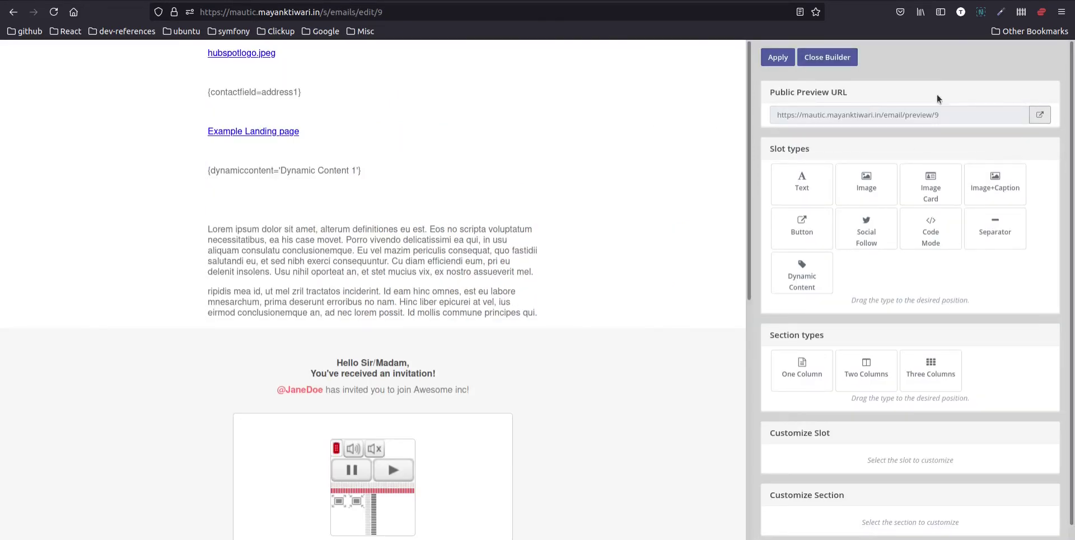
# Leave the email builder, then save and close the email
pyautogui.click(827, 57)
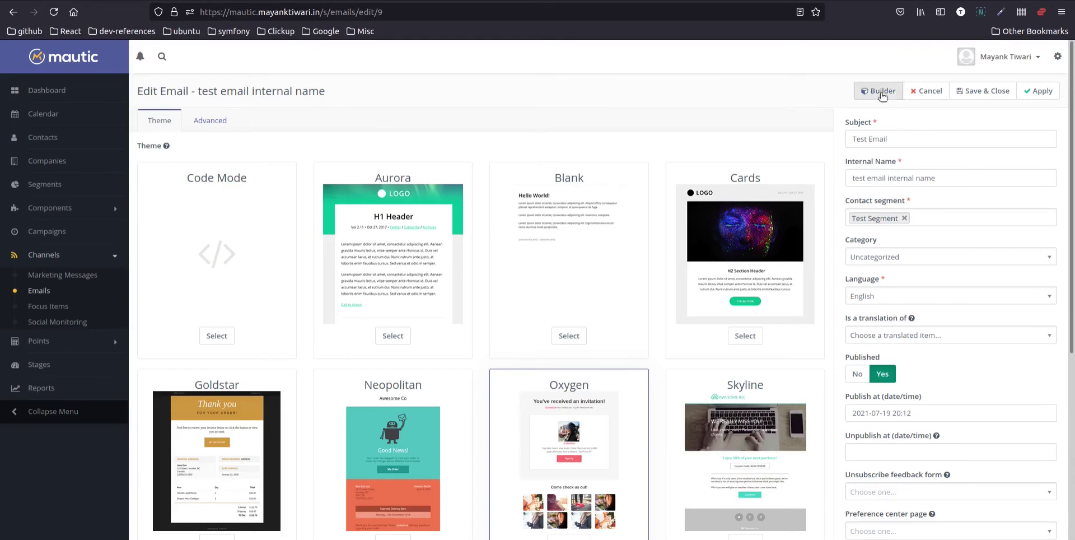
pyautogui.click(966, 90)
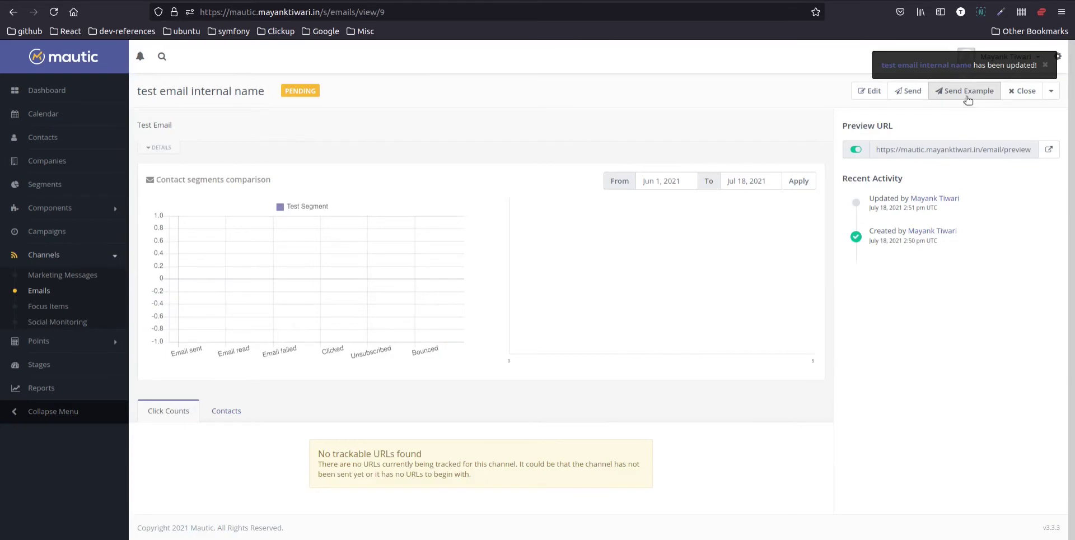
# Start sending an example of the email and add six blank recipient rows
pyautogui.click(967, 100)
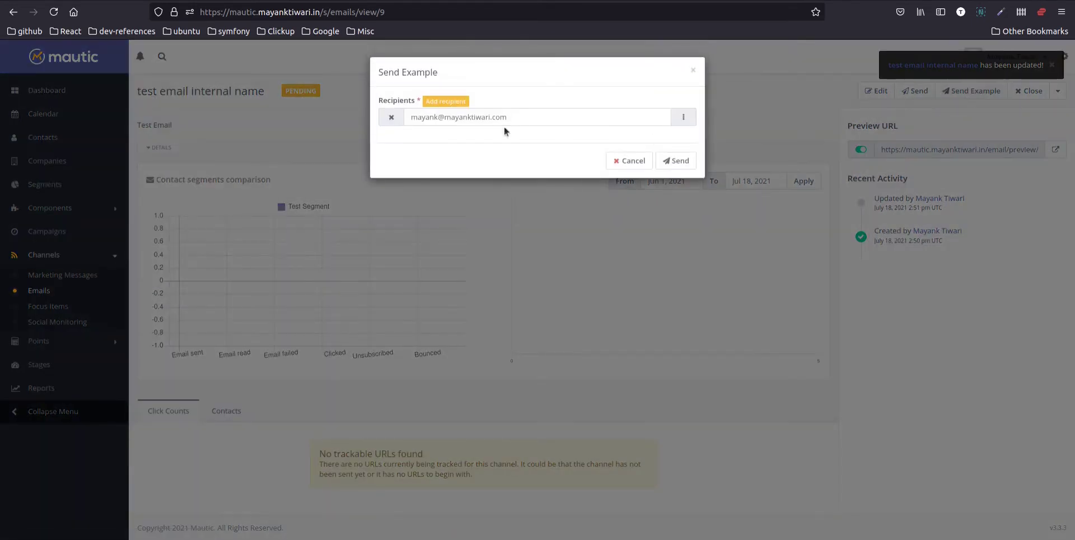
pyautogui.click(532, 116)
pyautogui.click(462, 100)
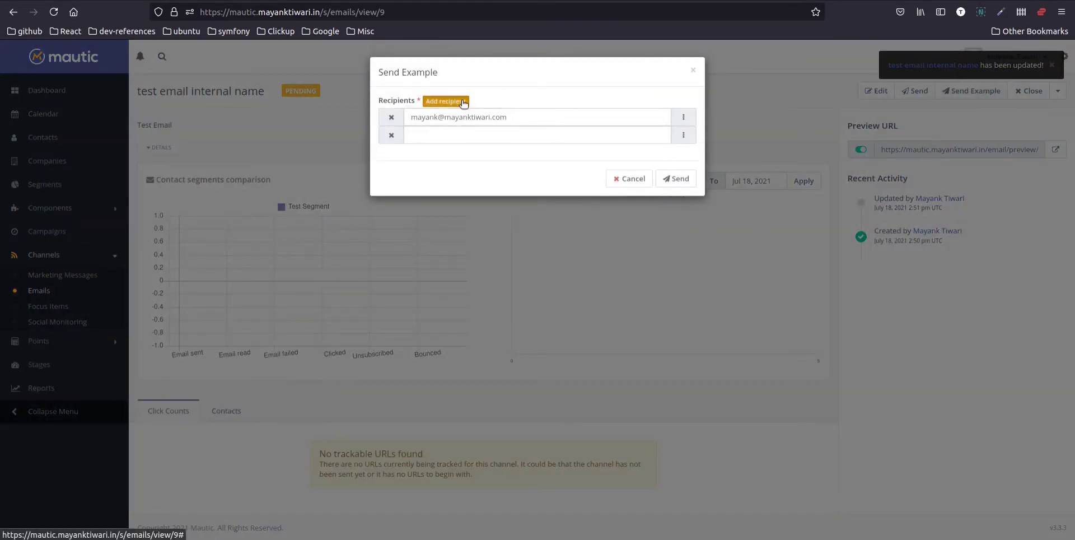
pyautogui.click(462, 101)
pyautogui.click(462, 101)
pyautogui.click(462, 101)
pyautogui.click(462, 101)
pyautogui.click(462, 100)
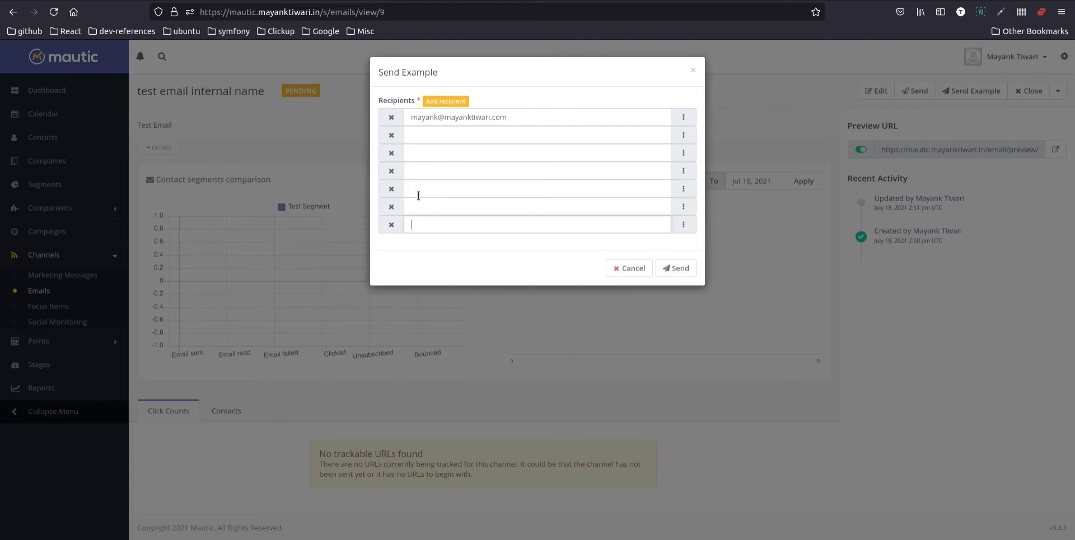
# Remove the blank recipient rows and dismiss the example email without sending it
pyautogui.click(392, 224)
pyautogui.click(392, 190)
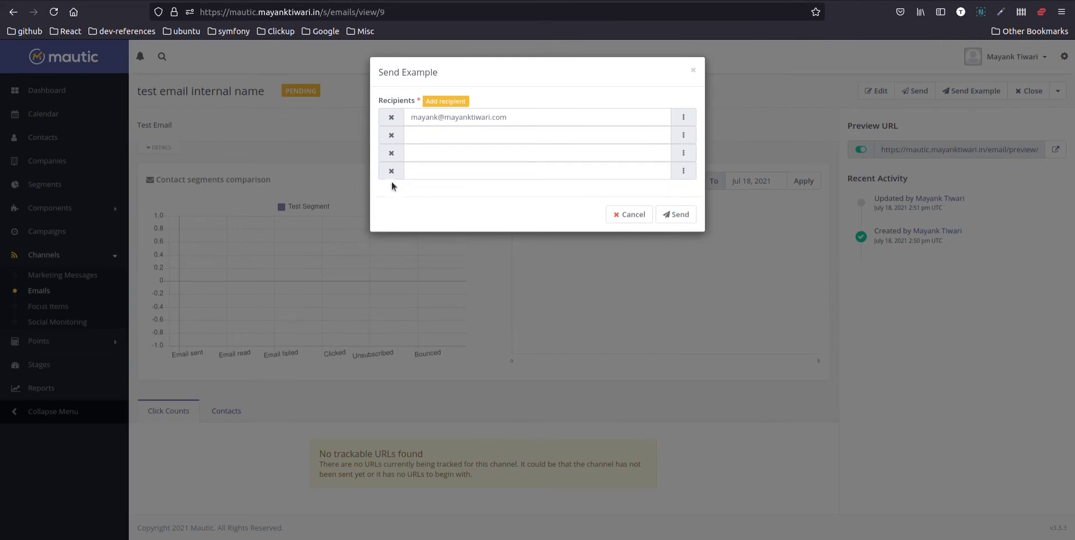
pyautogui.click(392, 171)
pyautogui.click(392, 155)
pyautogui.click(395, 137)
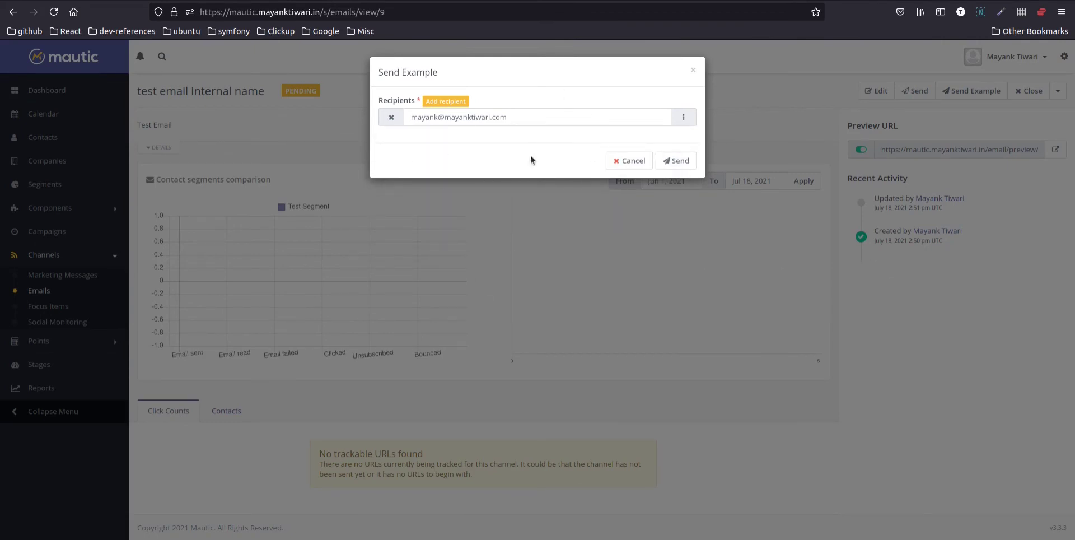
pyautogui.click(694, 70)
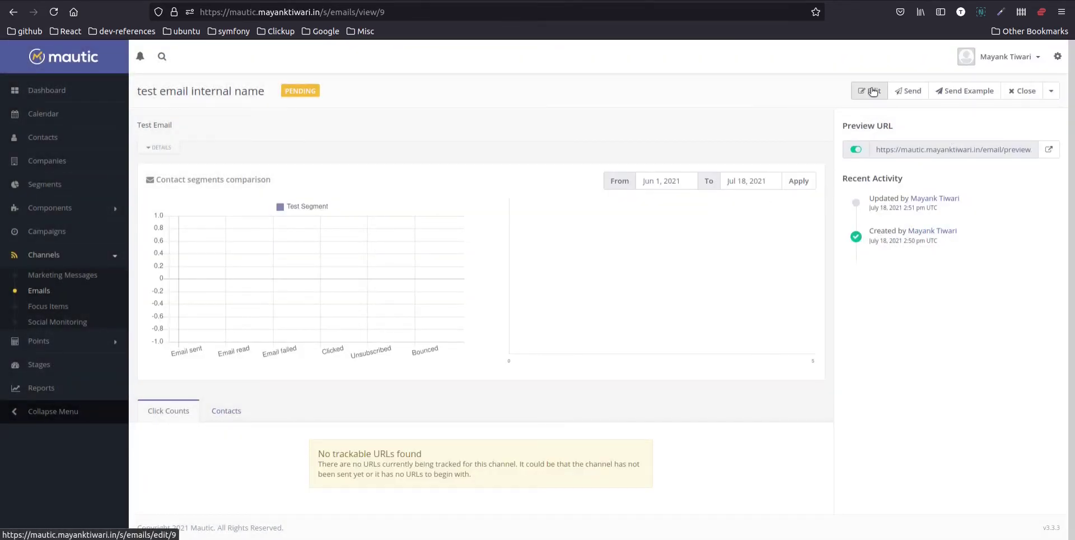
# Try to send the test email to its segment, then reopen it from the email list
pyautogui.click(906, 93)
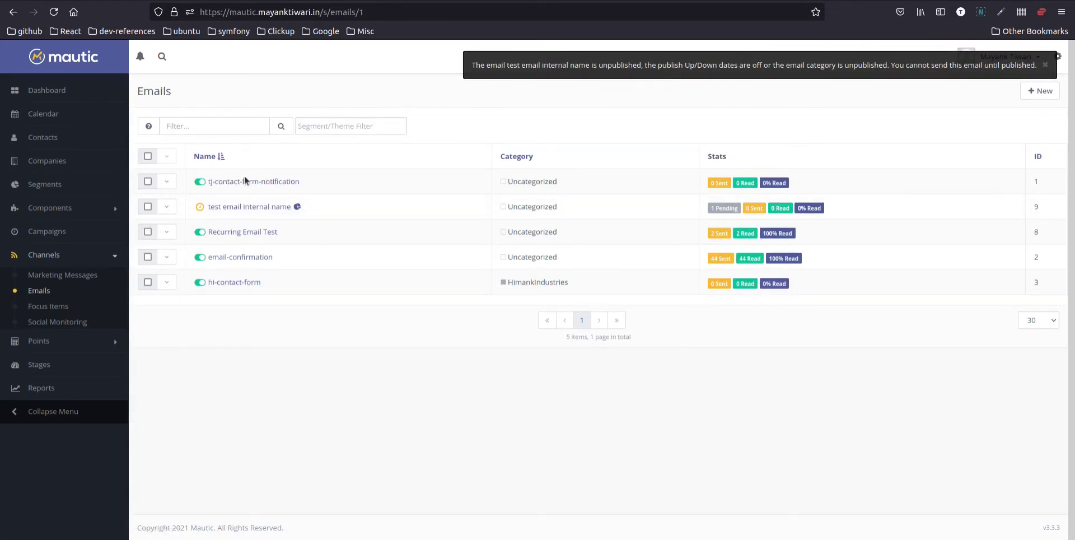
pyautogui.click(245, 207)
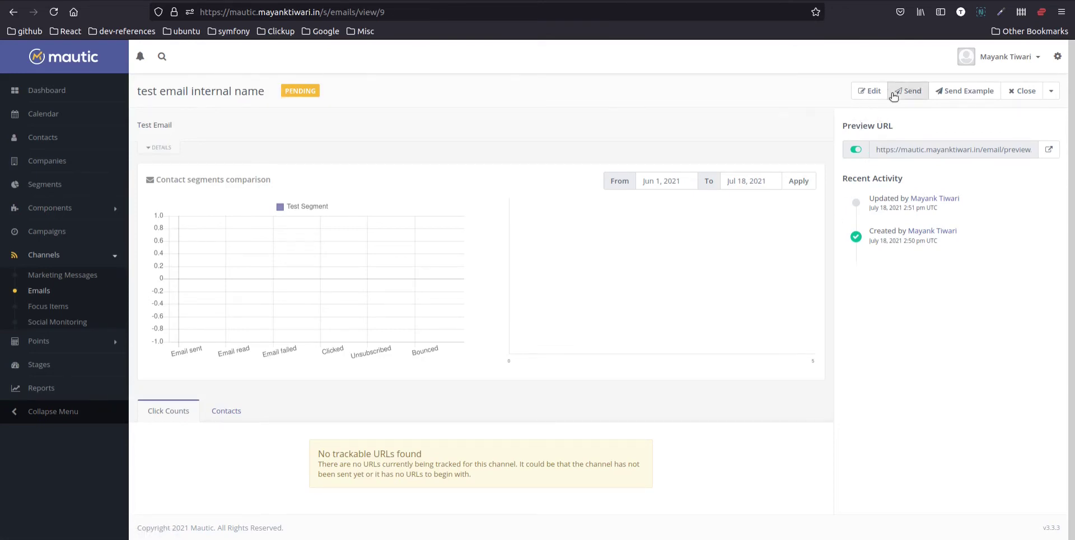
# Start an A/B test variant of the test email and cancel it without saving
pyautogui.click(1053, 93)
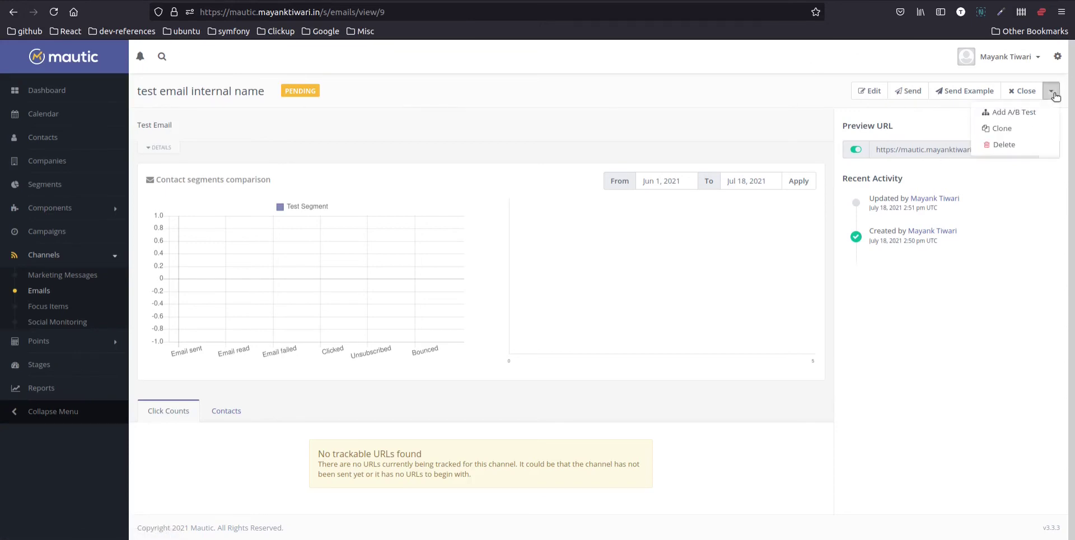
pyautogui.click(1037, 117)
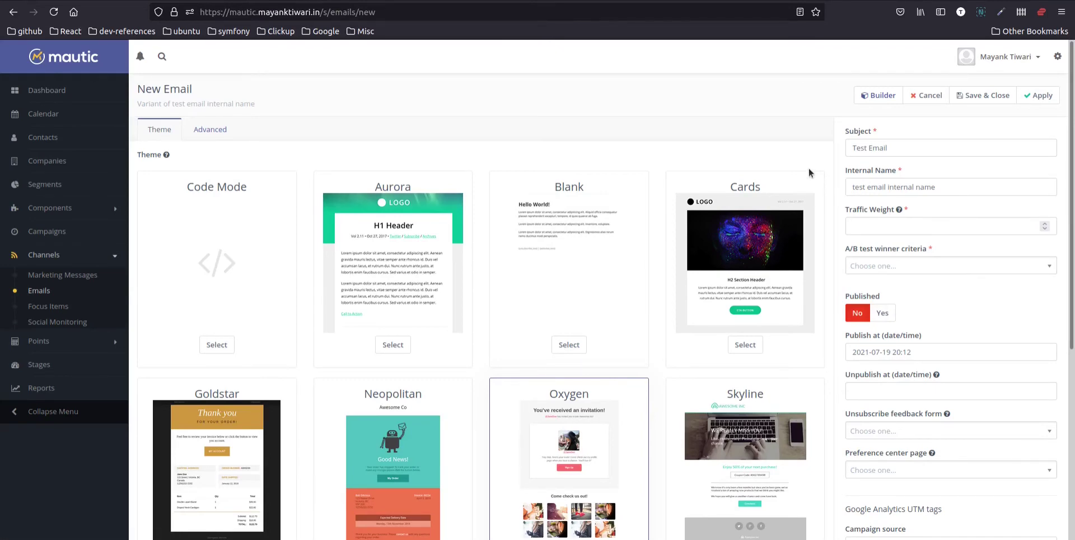
pyautogui.click(930, 100)
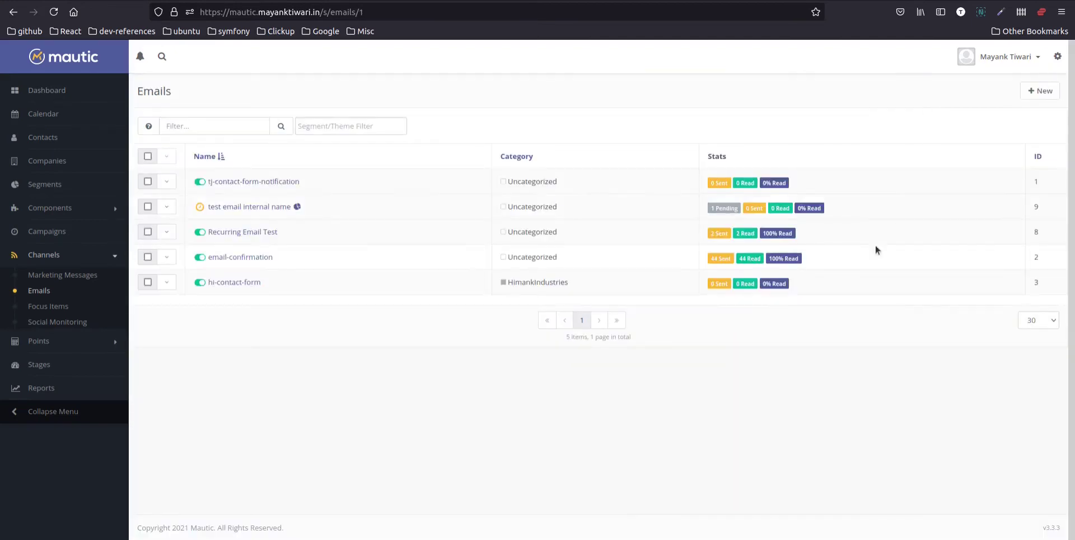
# Delete the email "test email internal name" from the email list
pyautogui.click(166, 206)
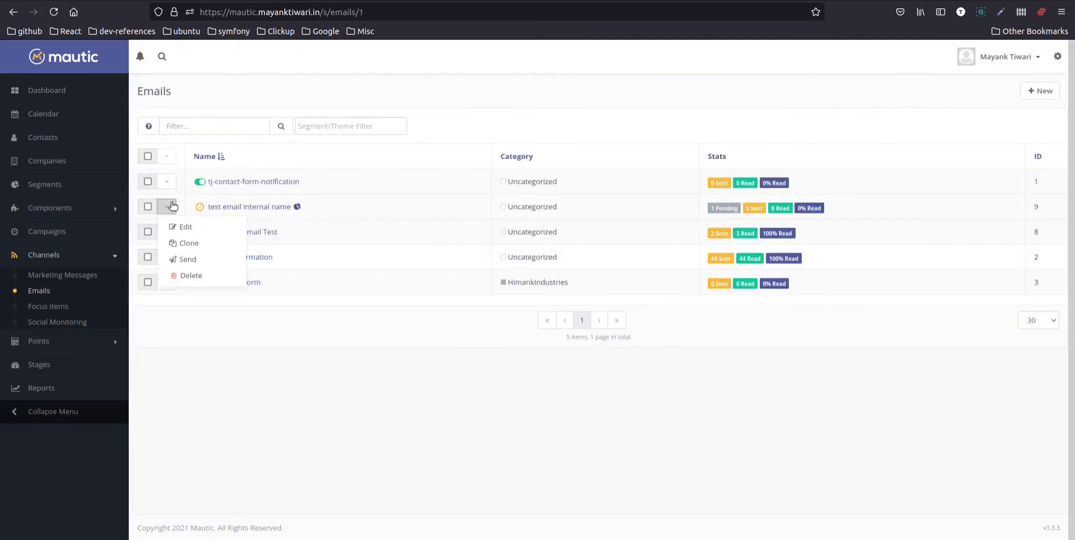
pyautogui.click(190, 275)
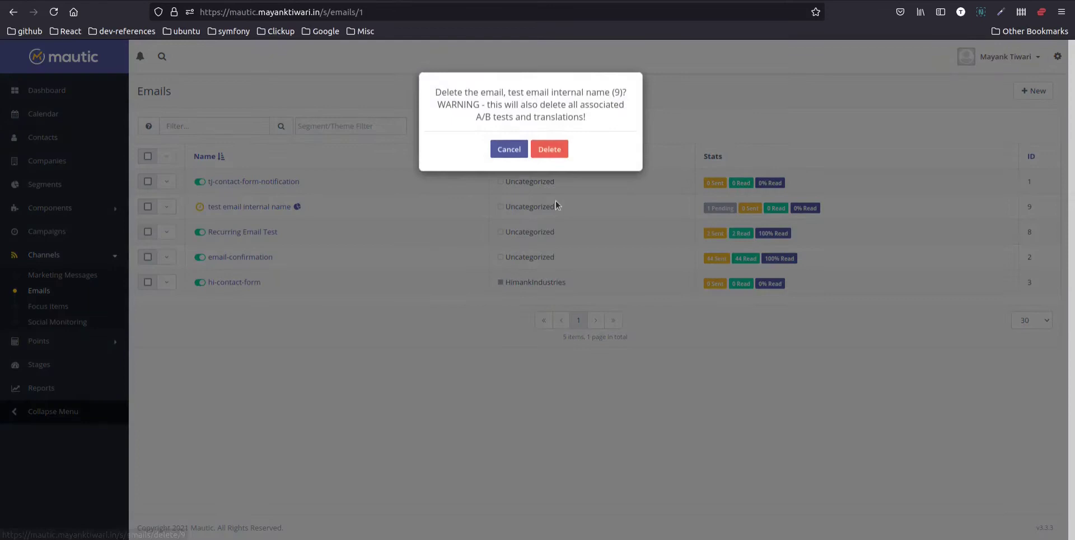
pyautogui.click(557, 152)
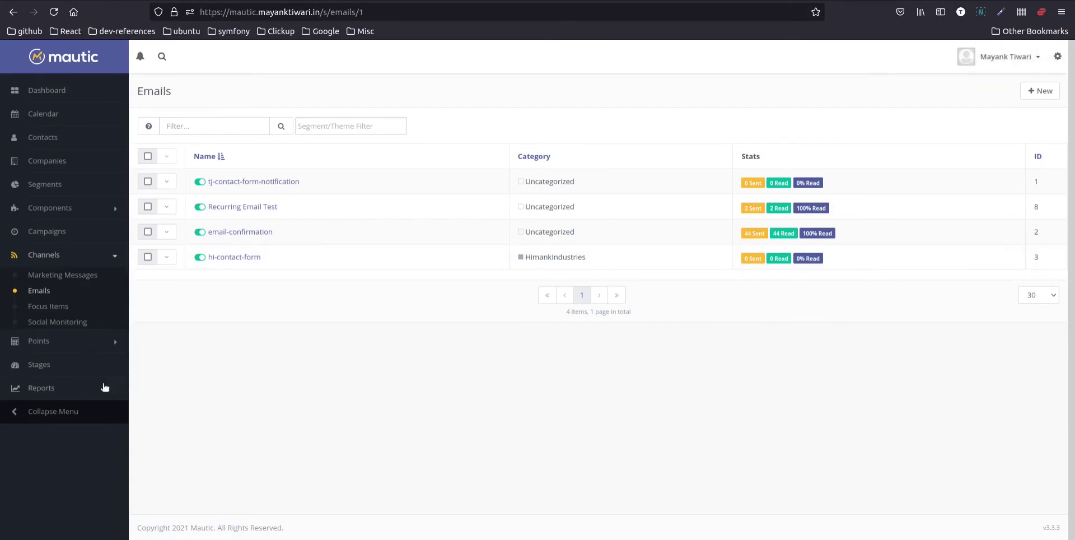
# Open the point actions management page and start a new point action
pyautogui.click(52, 342)
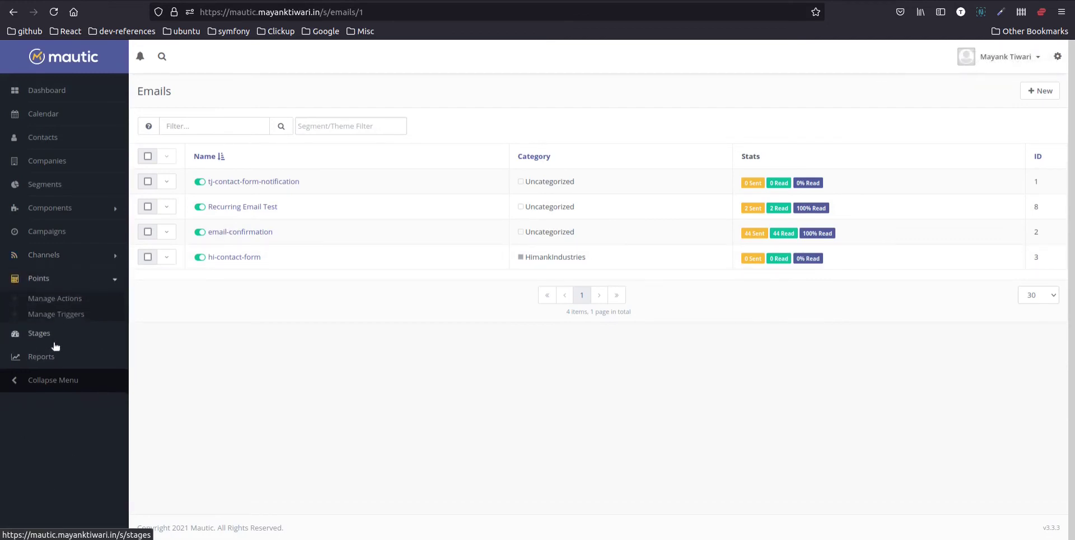
pyautogui.click(62, 256)
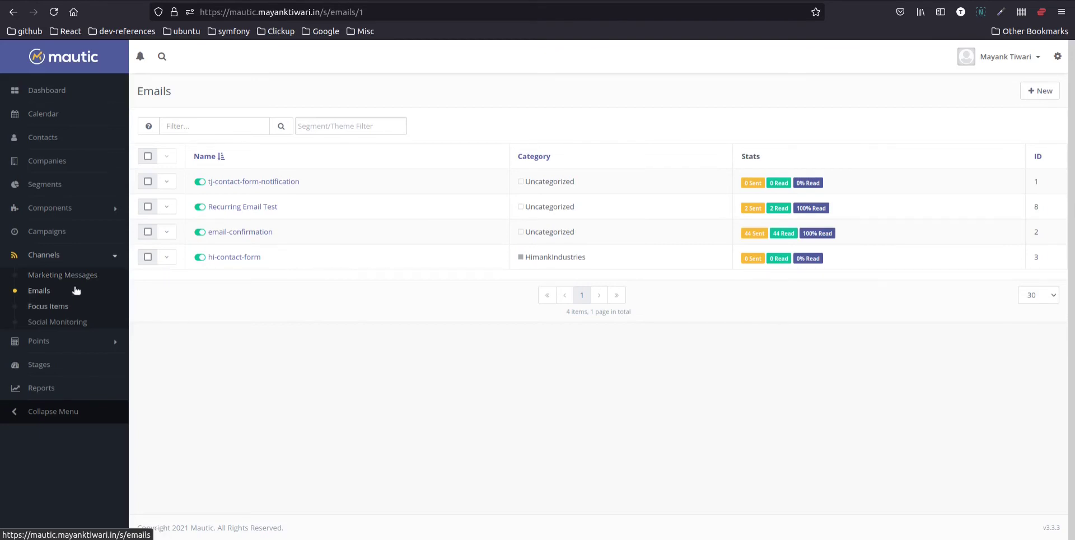
pyautogui.click(74, 341)
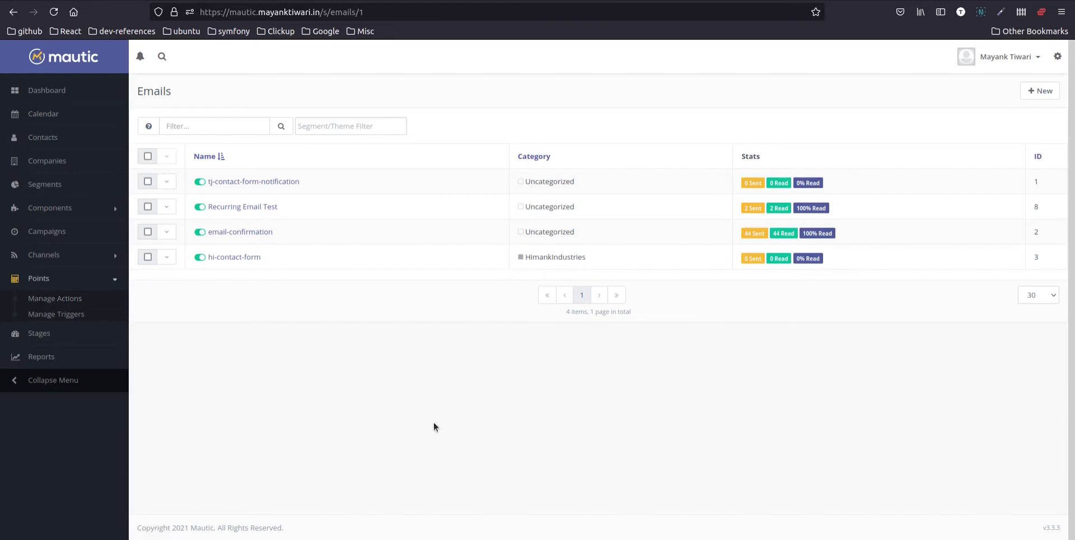
pyautogui.click(76, 297)
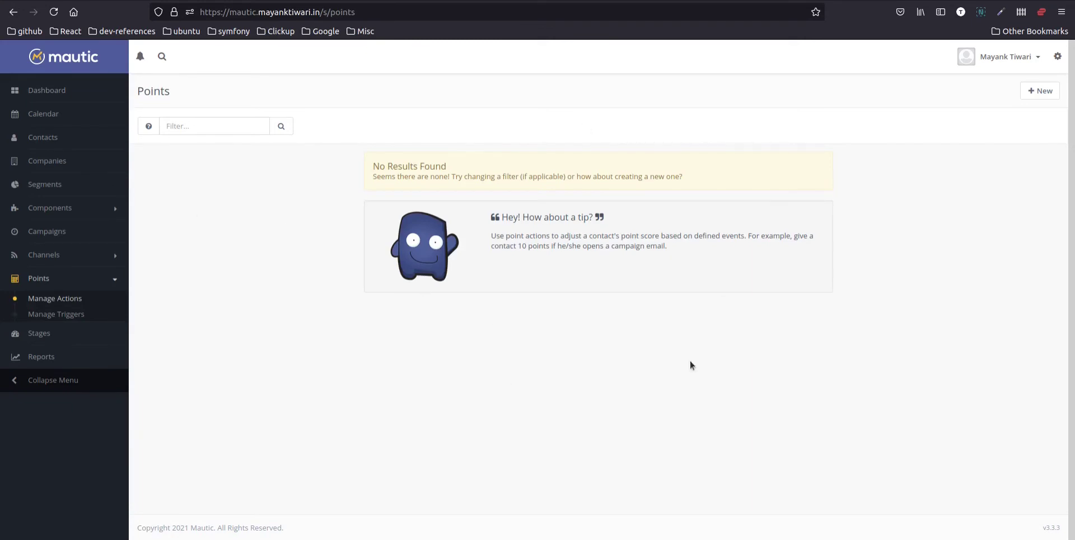
pyautogui.click(1044, 94)
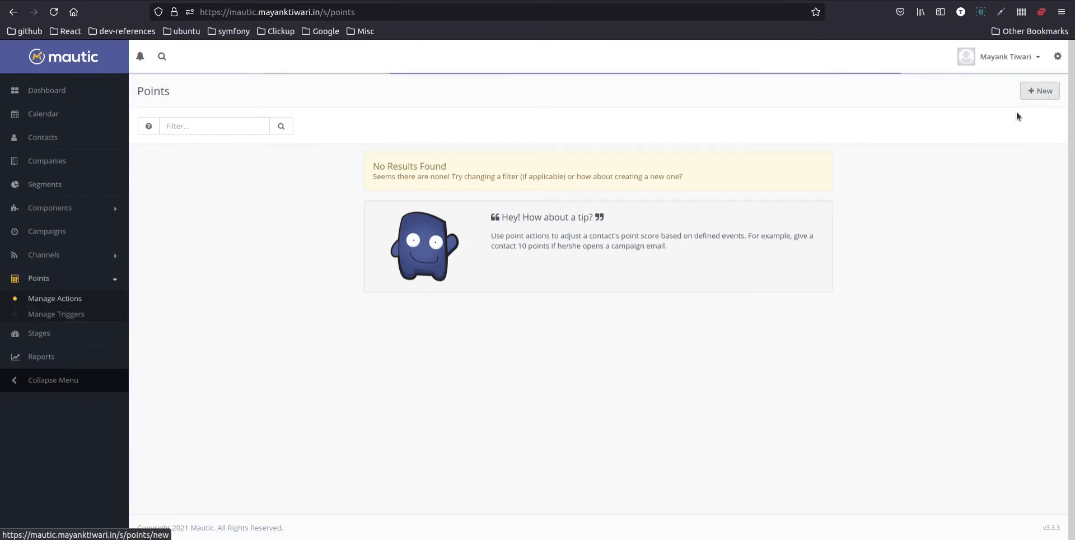
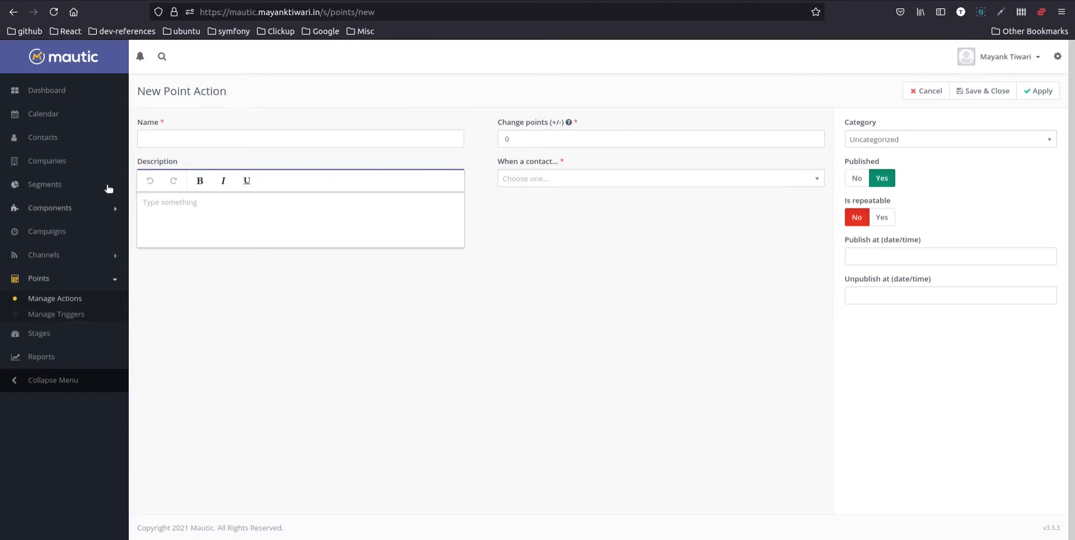
# Name the point action "Email open" and set its points change to 1
pyautogui.click(199, 140)
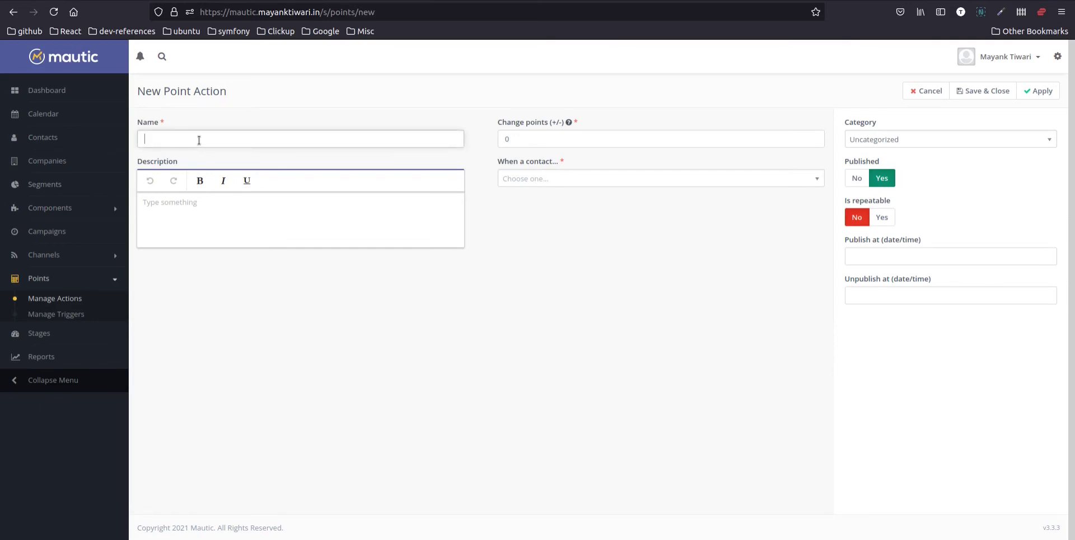
pyautogui.write('Email open')
pyautogui.doubleClick(524, 138)
pyautogui.write('1')
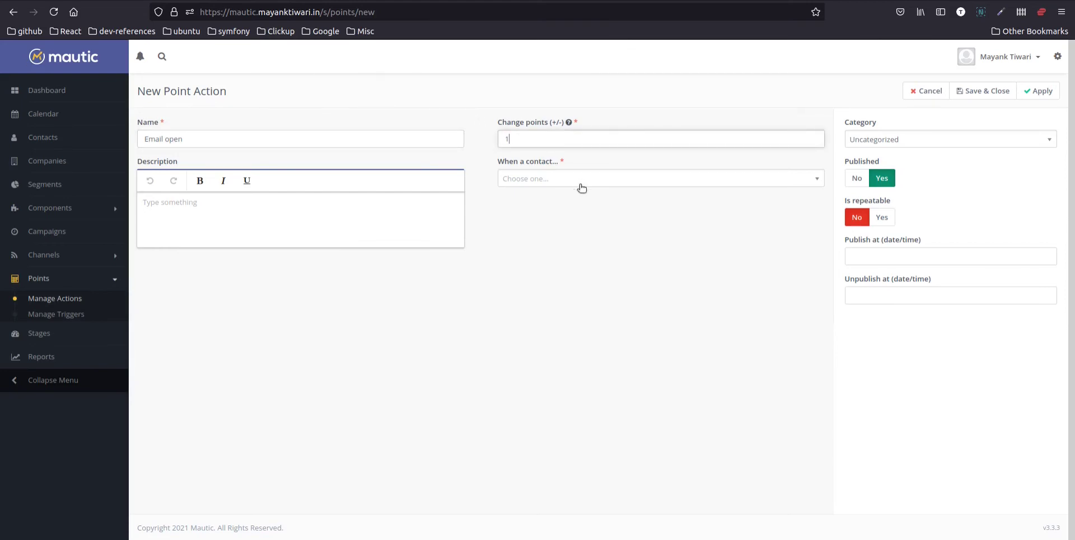
# Set the point action to apply when a contact opens an email
pyautogui.click(581, 185)
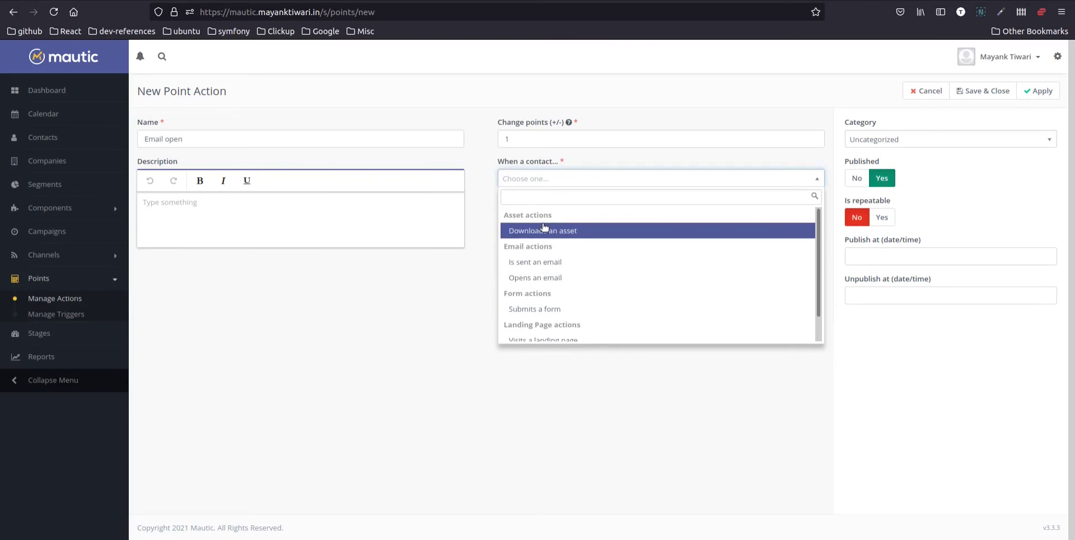
pyautogui.scroll(-1, 560, 241)
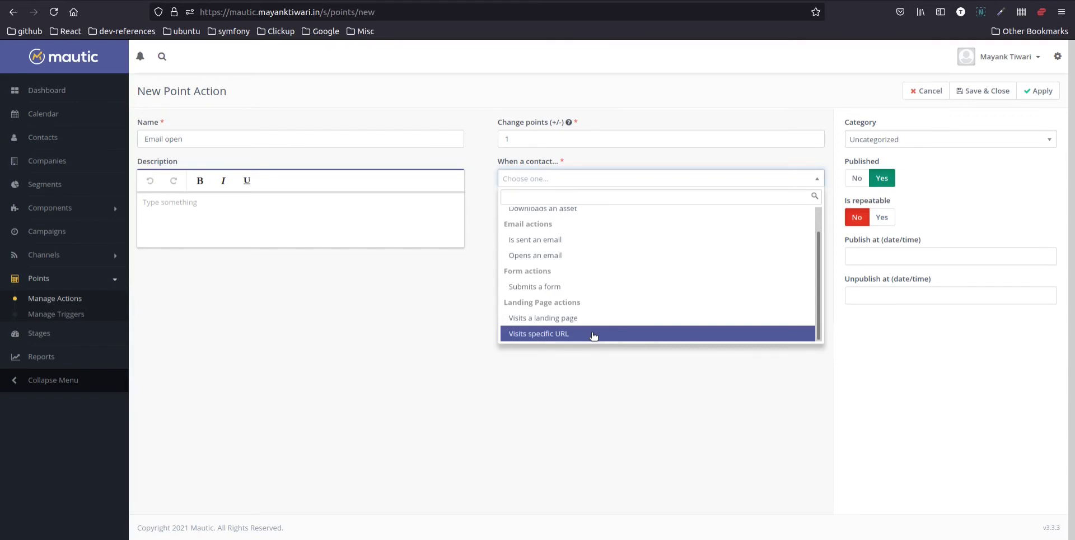
pyautogui.click(595, 259)
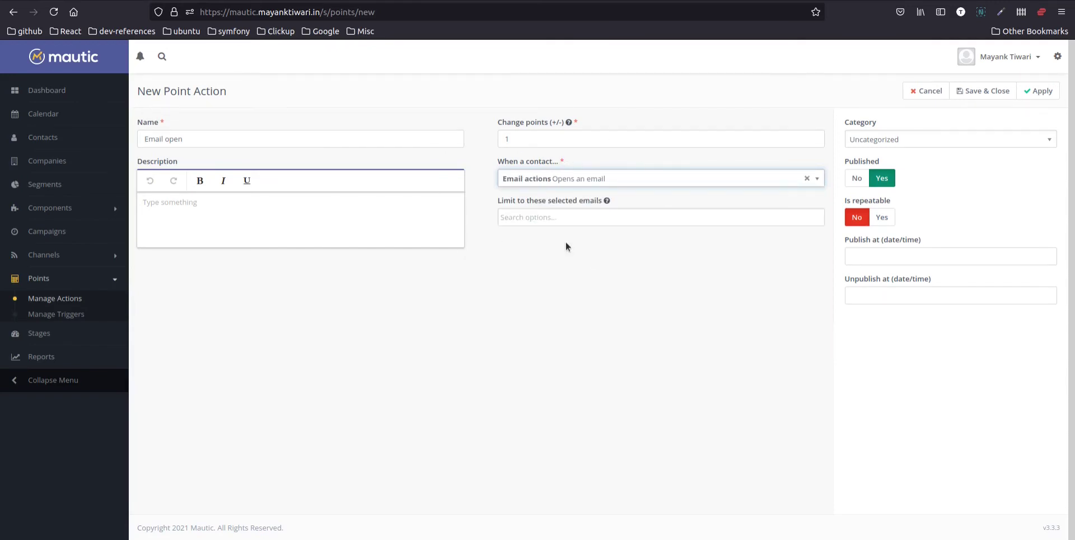
# Limit the action to Recurring Email Test, then replace that email with tj-contact-form-notification
pyautogui.click(545, 219)
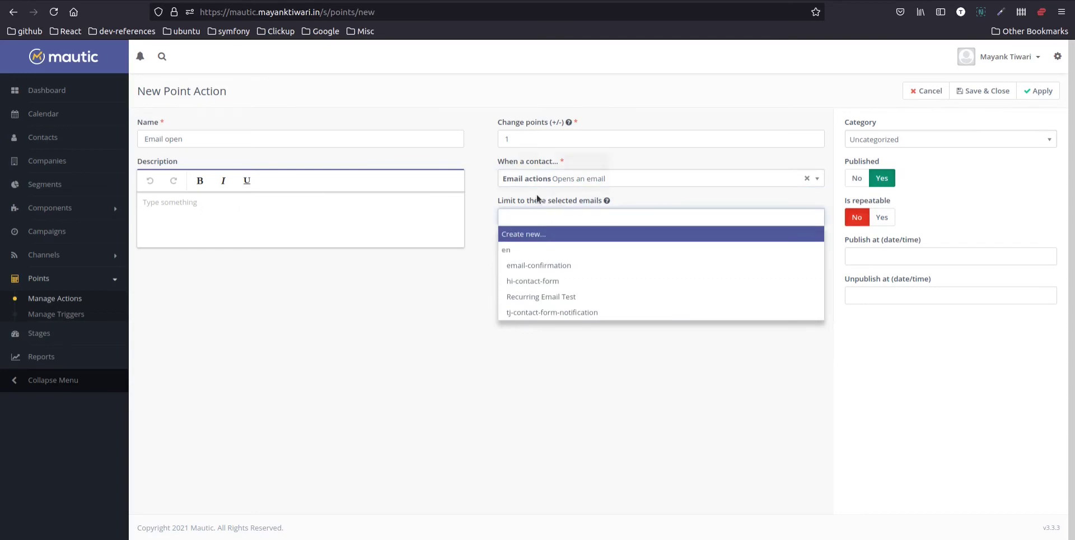
pyautogui.click(560, 297)
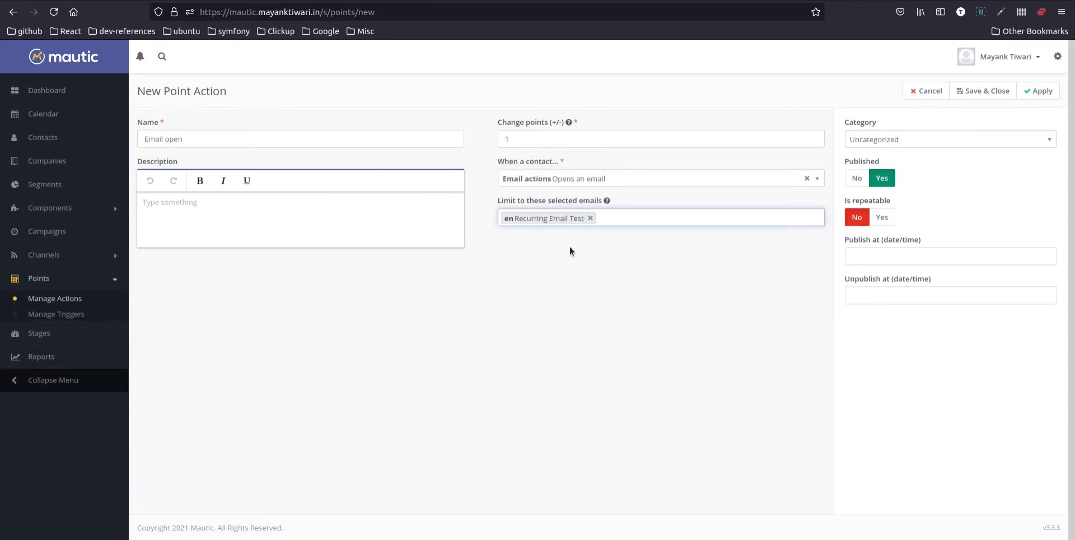
pyautogui.click(589, 219)
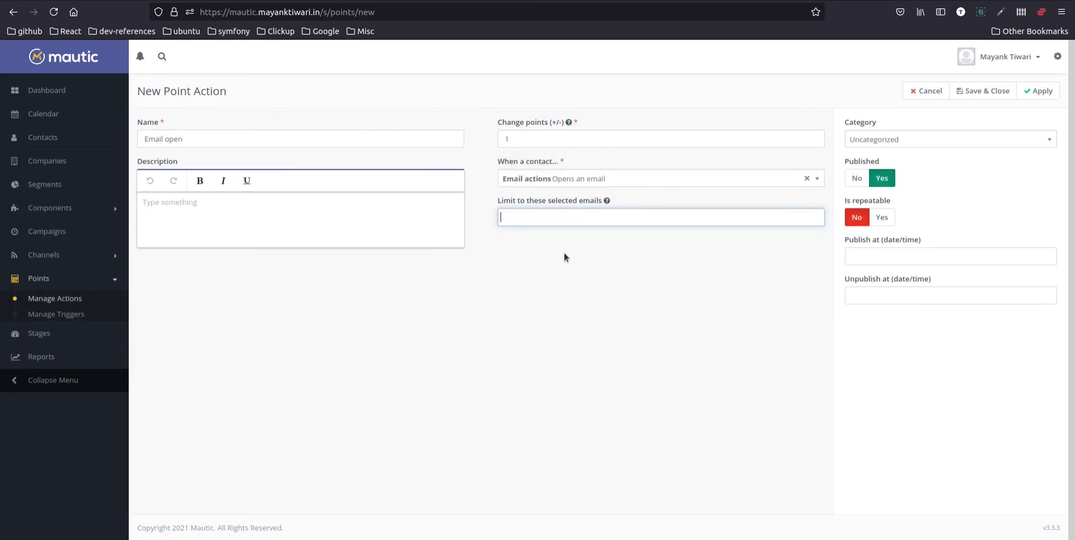
pyautogui.click(555, 219)
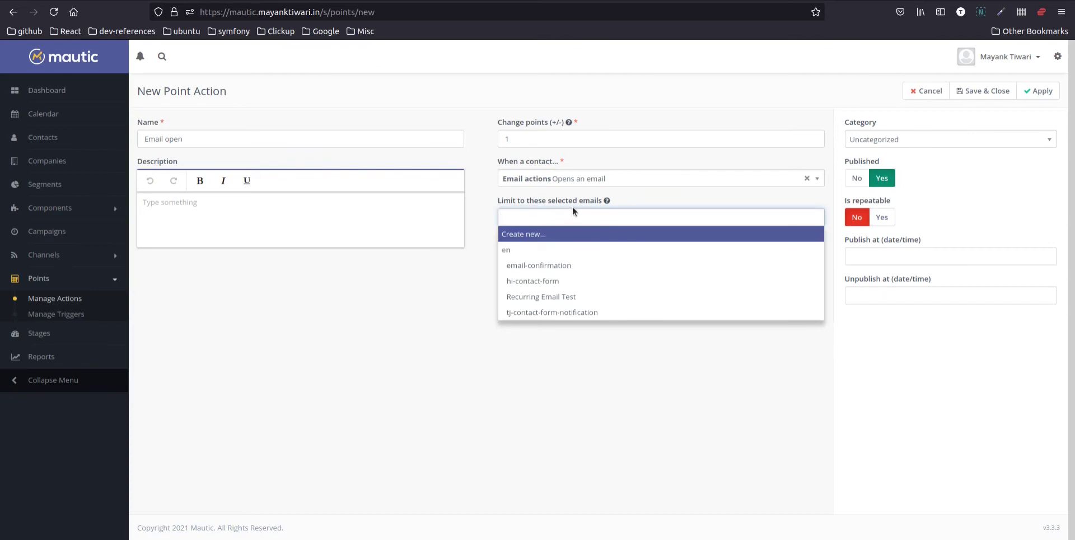
pyautogui.click(522, 306)
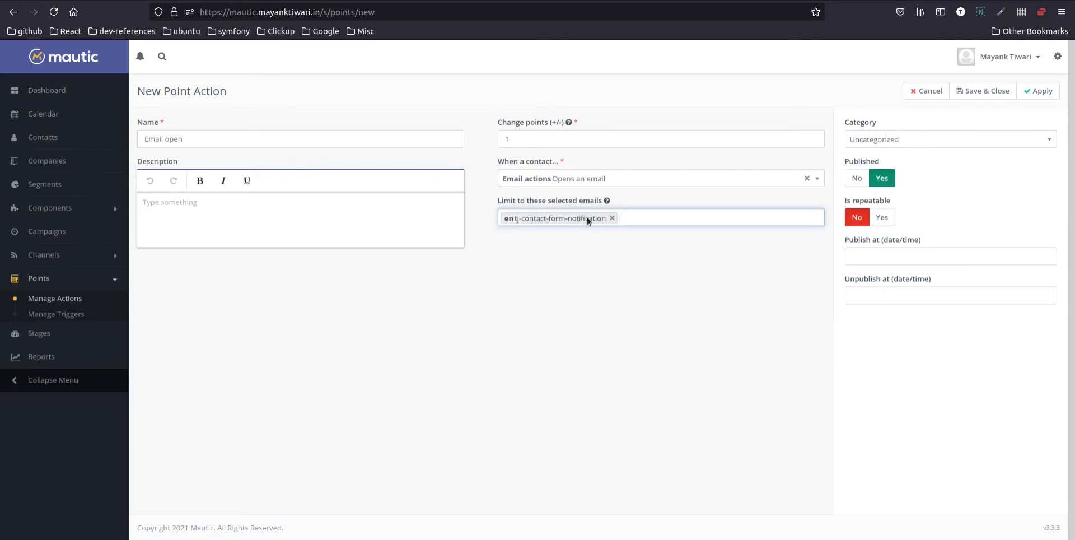
# Make the point action repeatable, then save and close it
pyautogui.moveTo(529, 202)
pyautogui.click(883, 218)
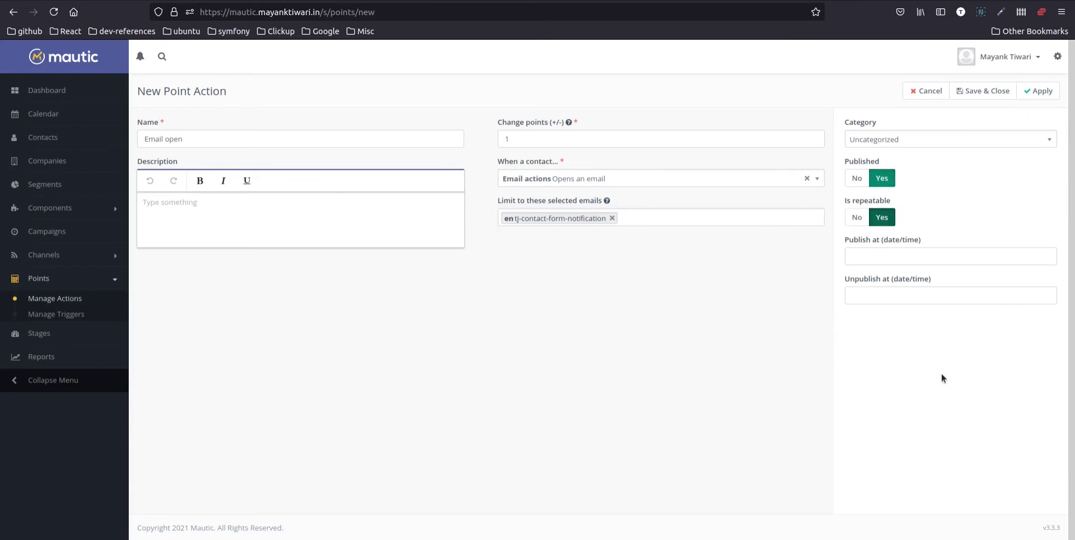
pyautogui.click(982, 98)
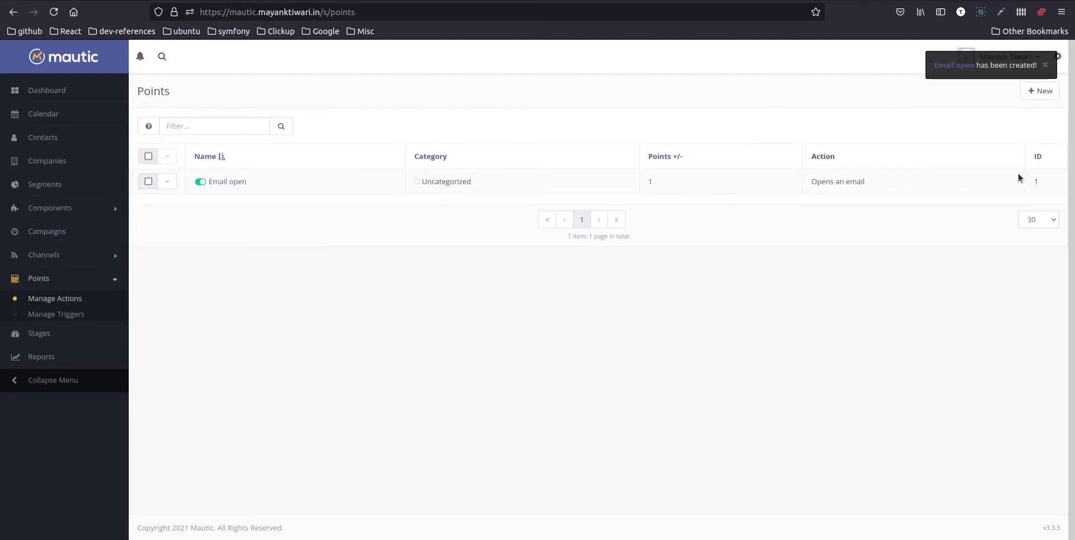
# Open the point triggers management page and start a new trigger
pyautogui.click(49, 316)
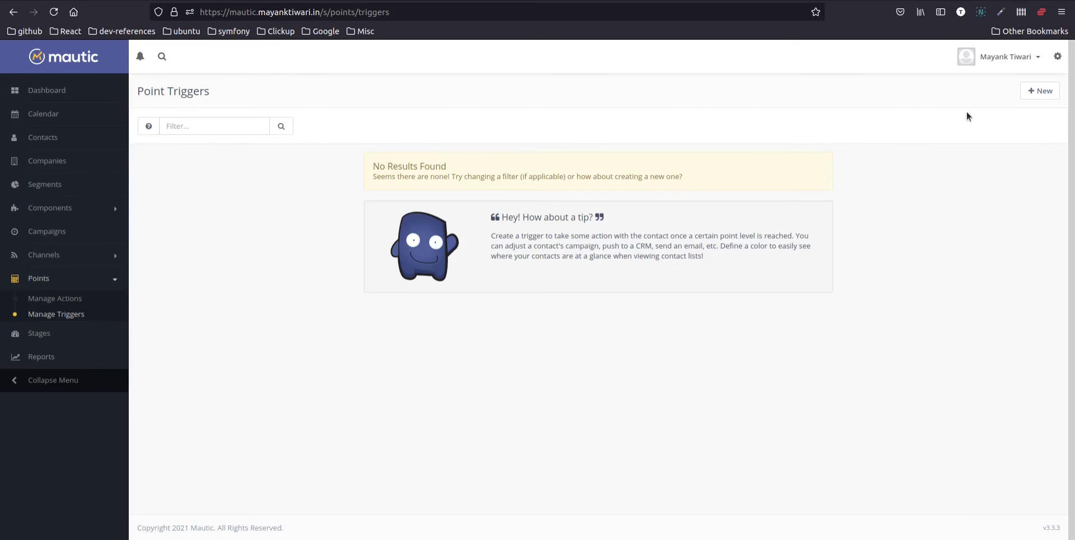
pyautogui.click(1041, 91)
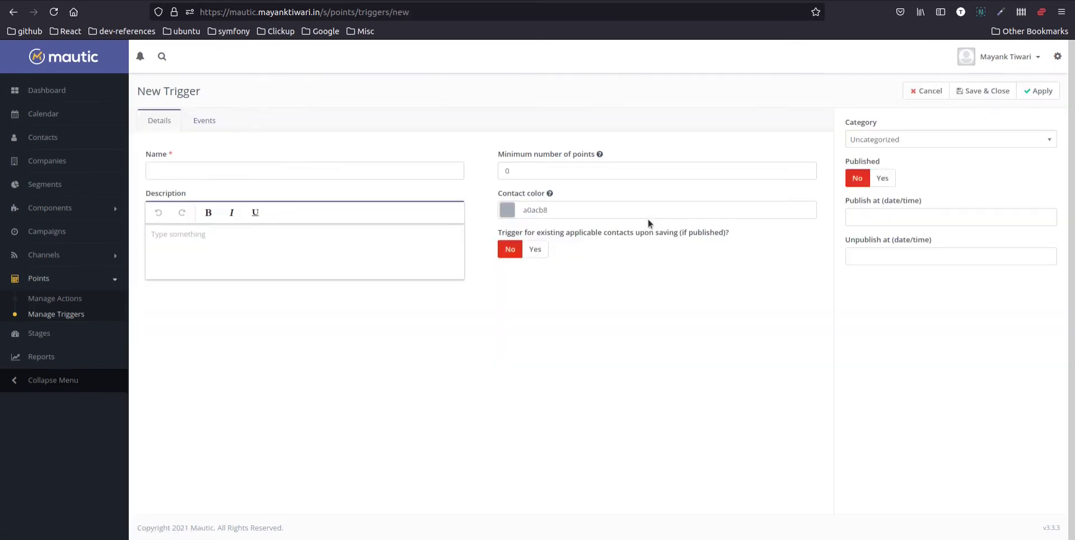
pyautogui.click(207, 173)
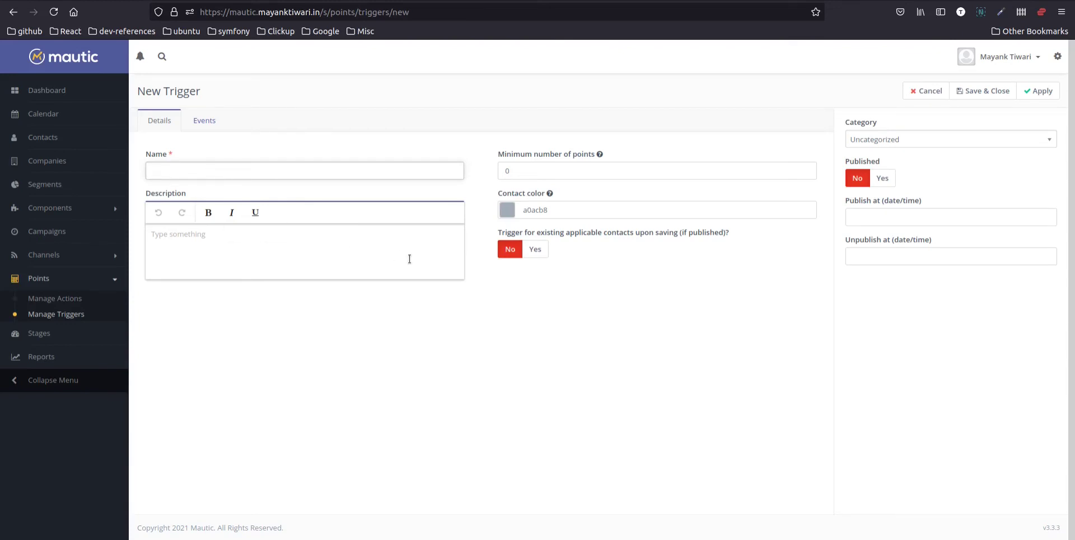
# Add a Modify contact's campaigns event to the trigger that adds the contact to Recurring Email Campaign
pyautogui.click(204, 120)
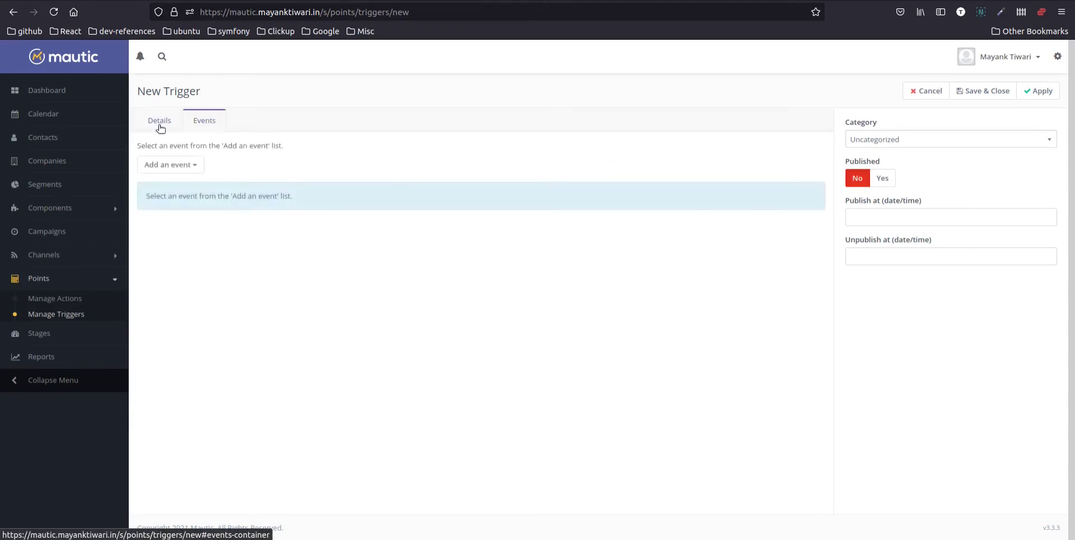
pyautogui.click(178, 165)
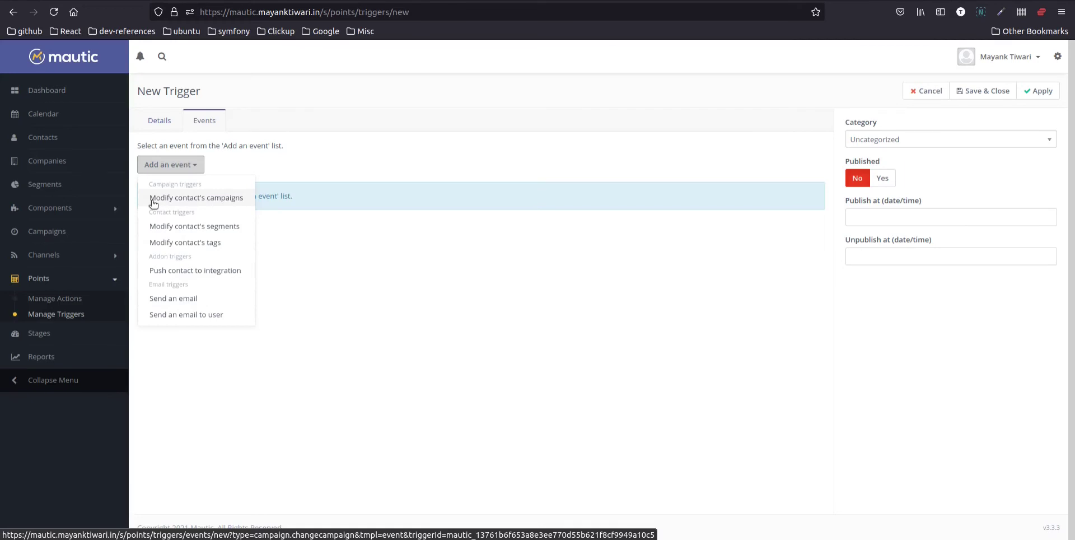
pyautogui.click(218, 201)
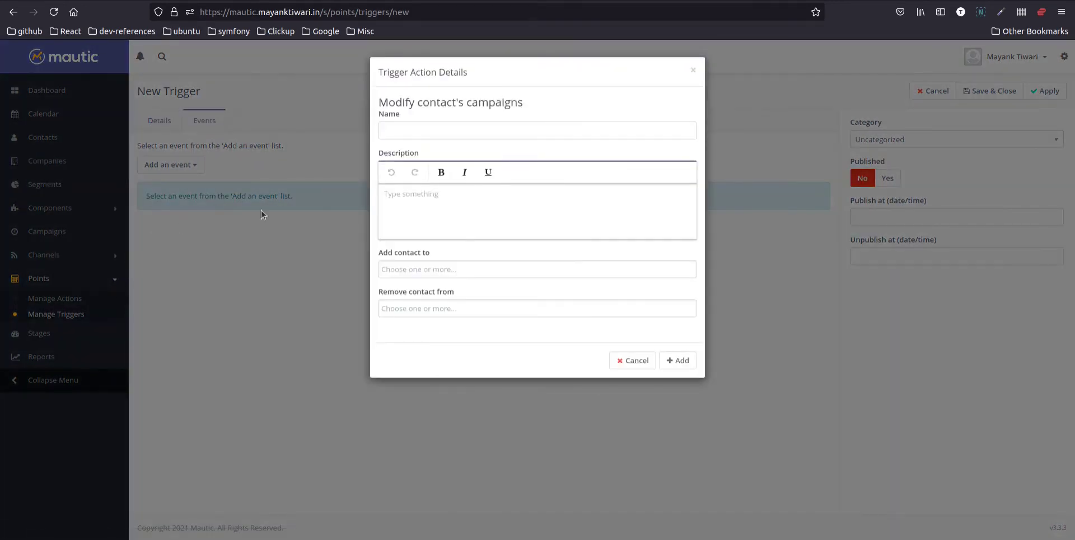
pyautogui.click(419, 265)
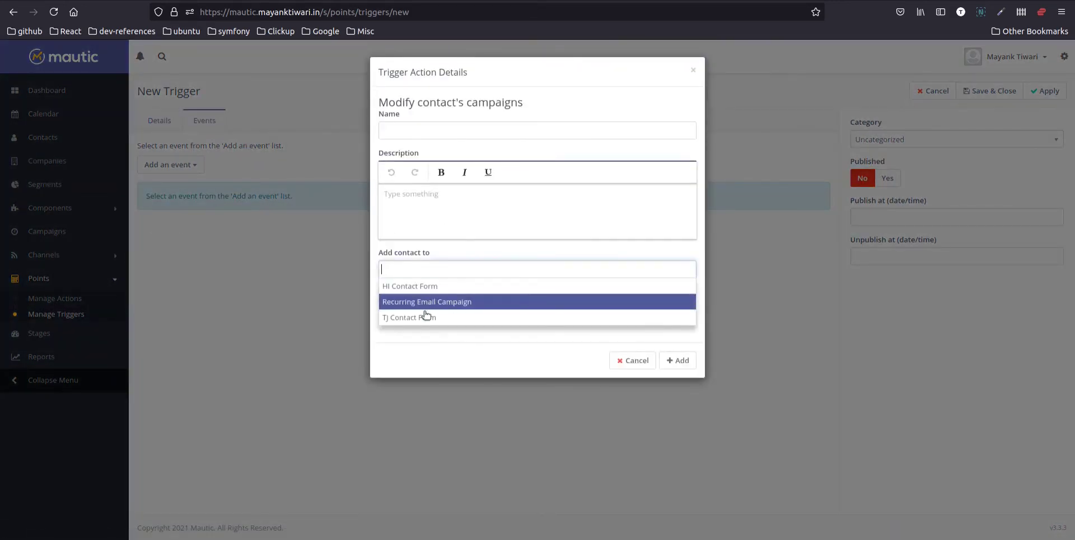
pyautogui.click(439, 302)
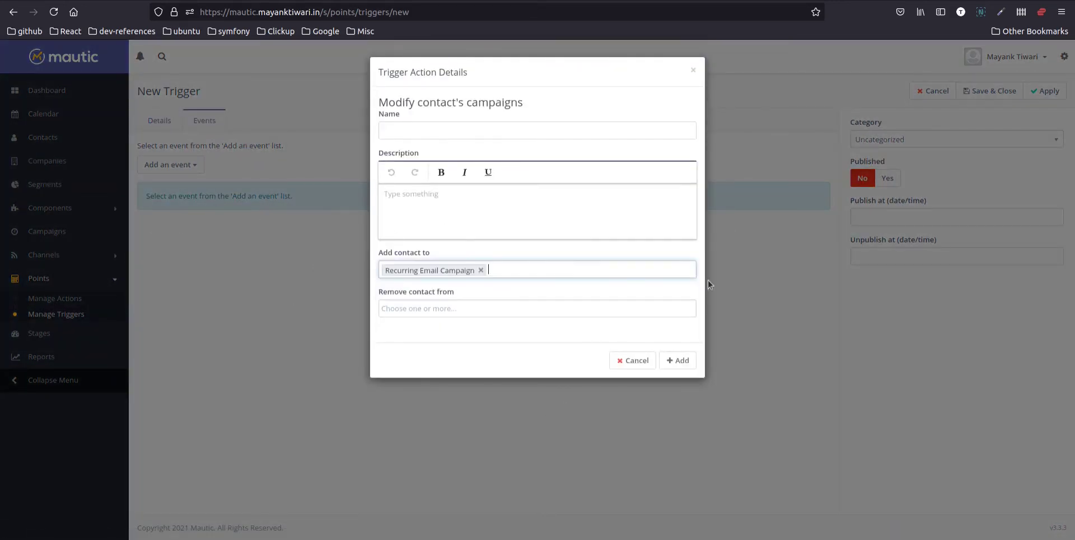
pyautogui.click(687, 361)
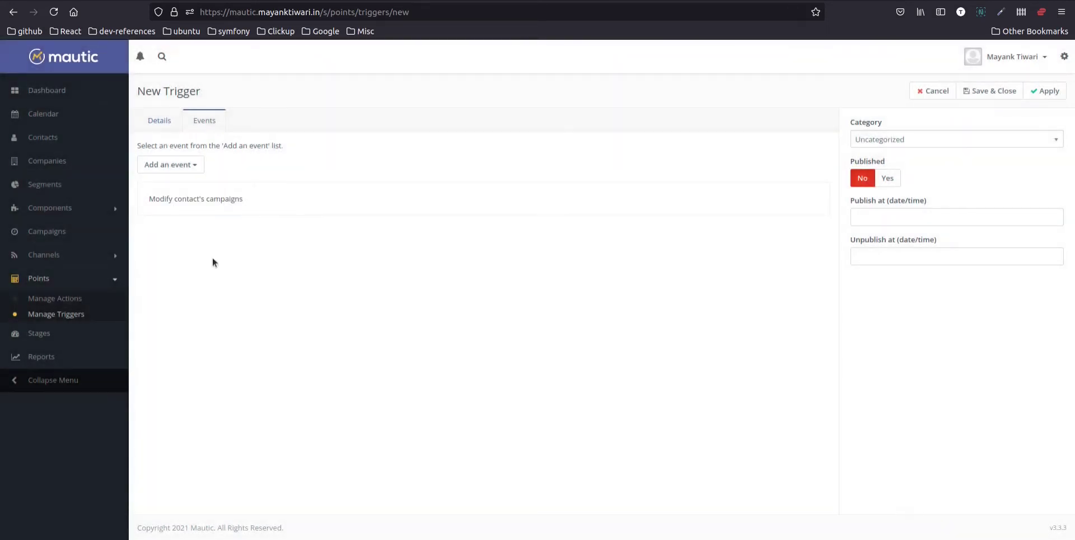
# Set the trigger's minimum number of points to 16 and name it "change campaign when 16 points"
pyautogui.click(160, 119)
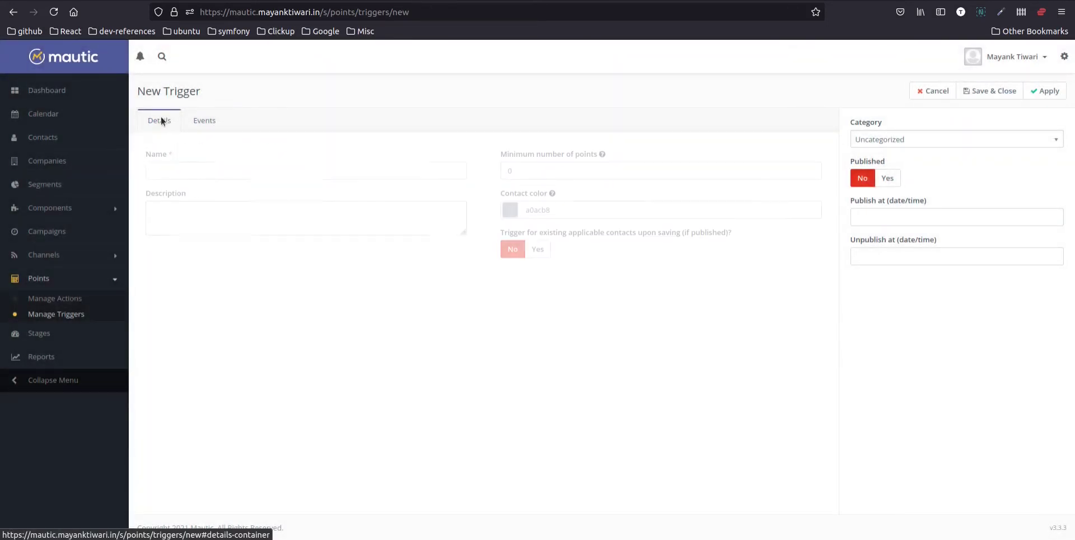
pyautogui.doubleClick(571, 171)
pyautogui.write('16')
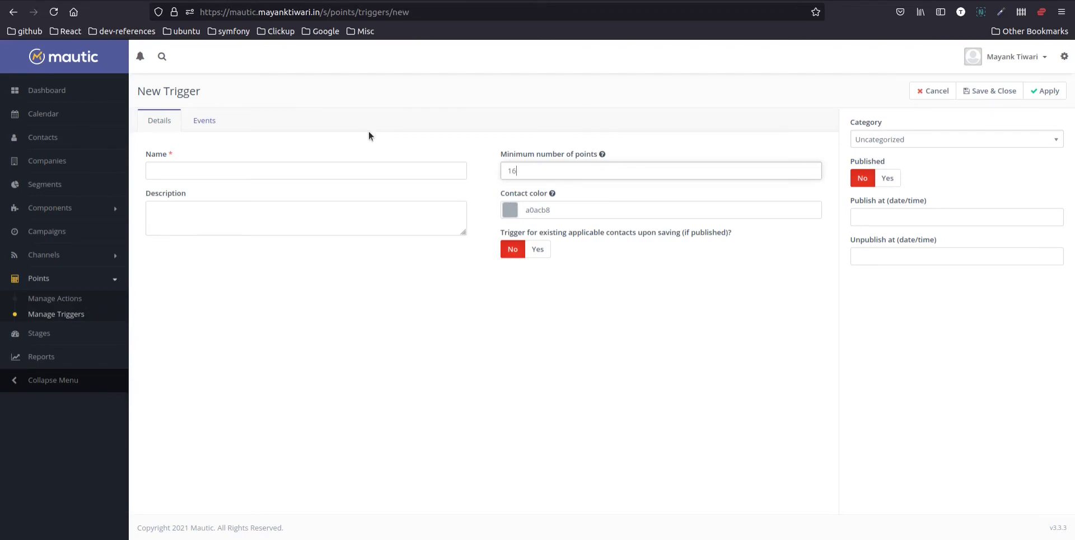
pyautogui.click(243, 163)
pyautogui.write('change')
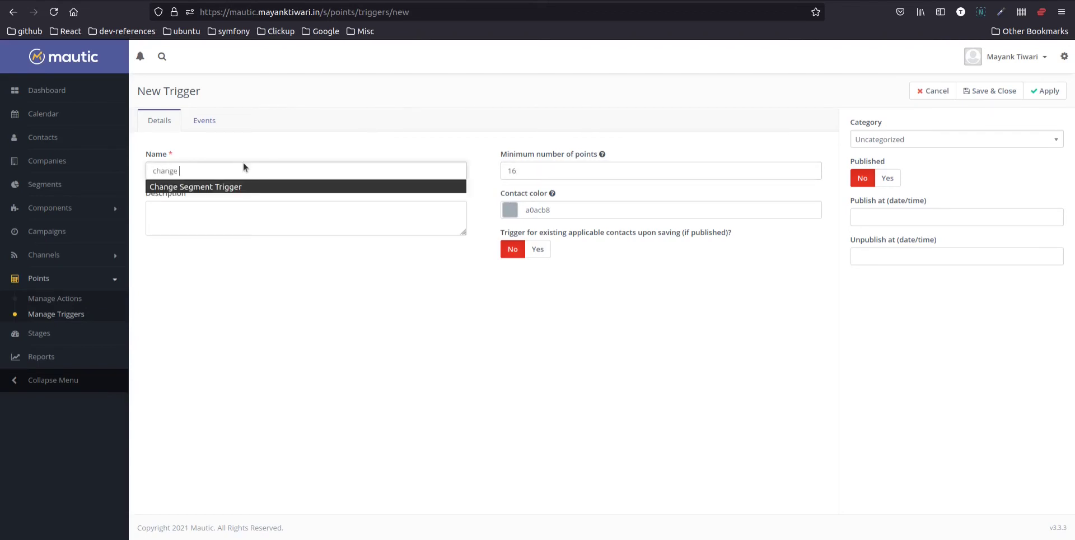
pyautogui.write(' campaign whe')
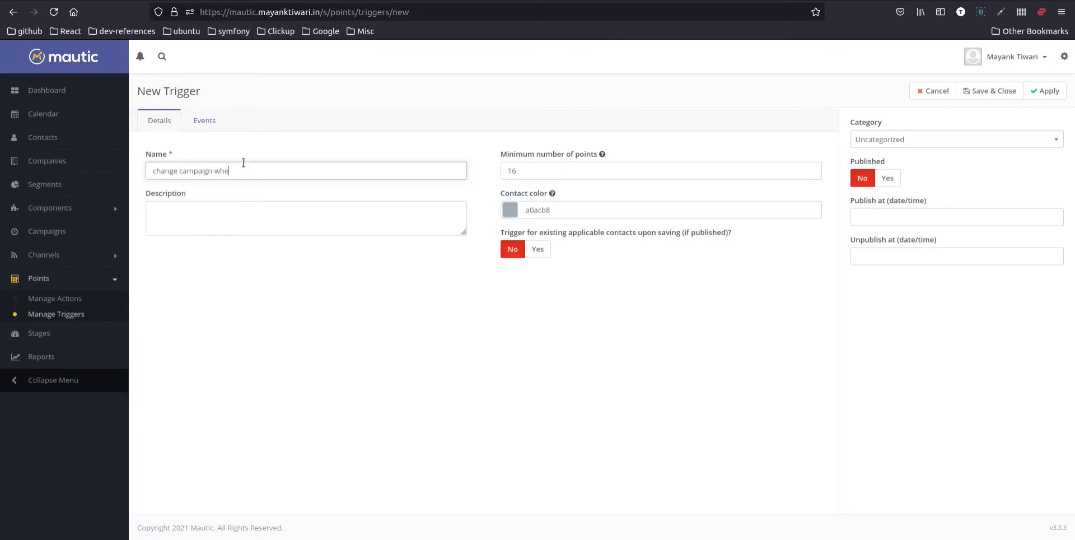
pyautogui.write('n 16 points')
# Switch triggering for existing applicable contacts on and back off, then publish the trigger and save it
pyautogui.click(537, 256)
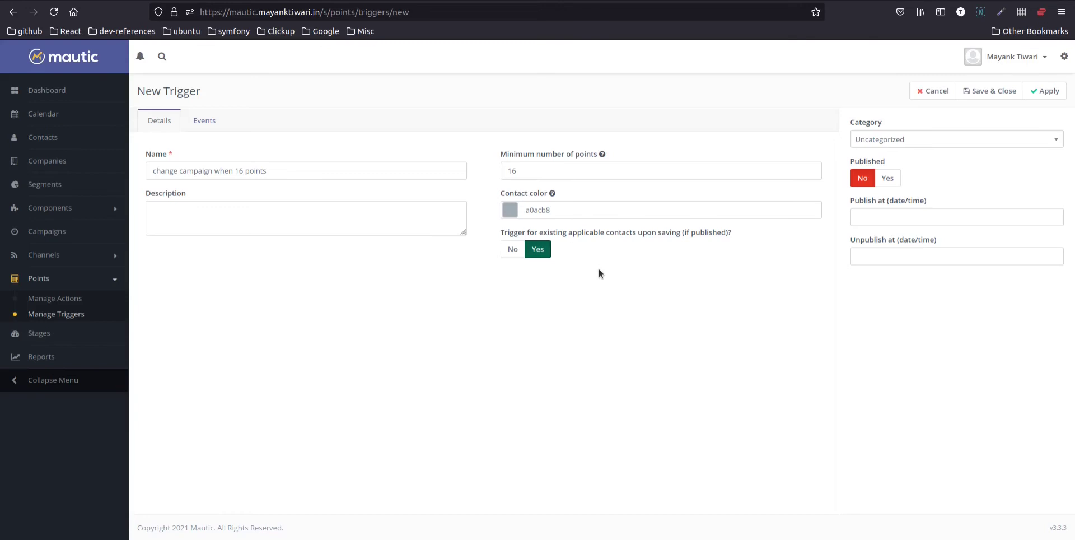
pyautogui.click(509, 252)
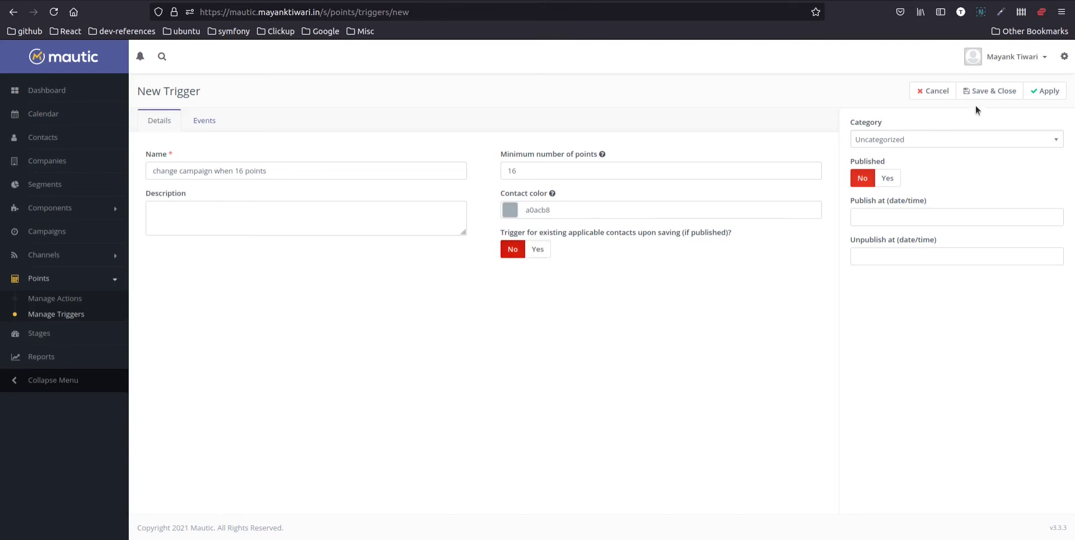
pyautogui.click(891, 178)
pyautogui.click(985, 91)
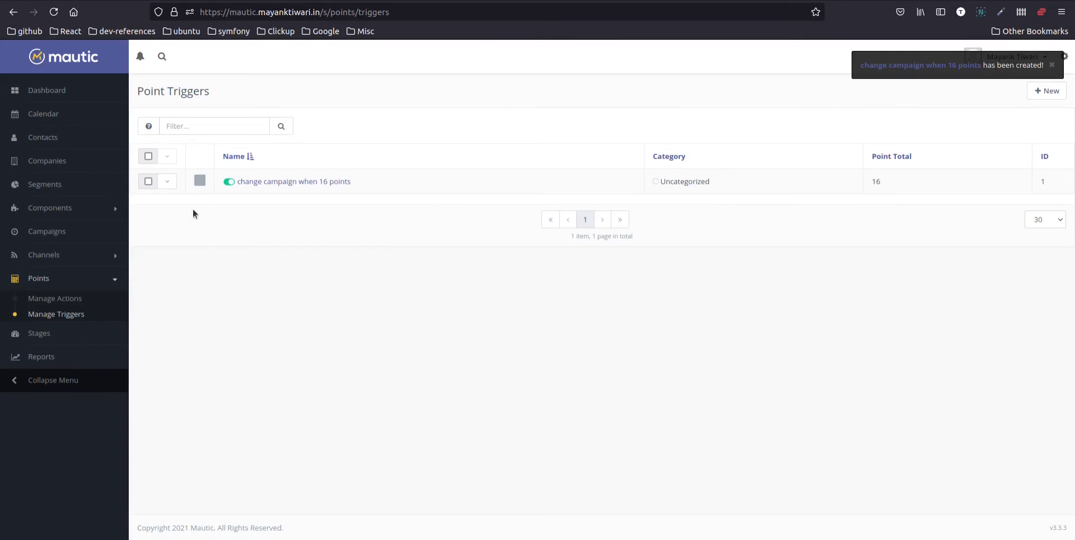
# Delete the point trigger "change campaign when 16 points" from the triggers list
pyautogui.click(167, 181)
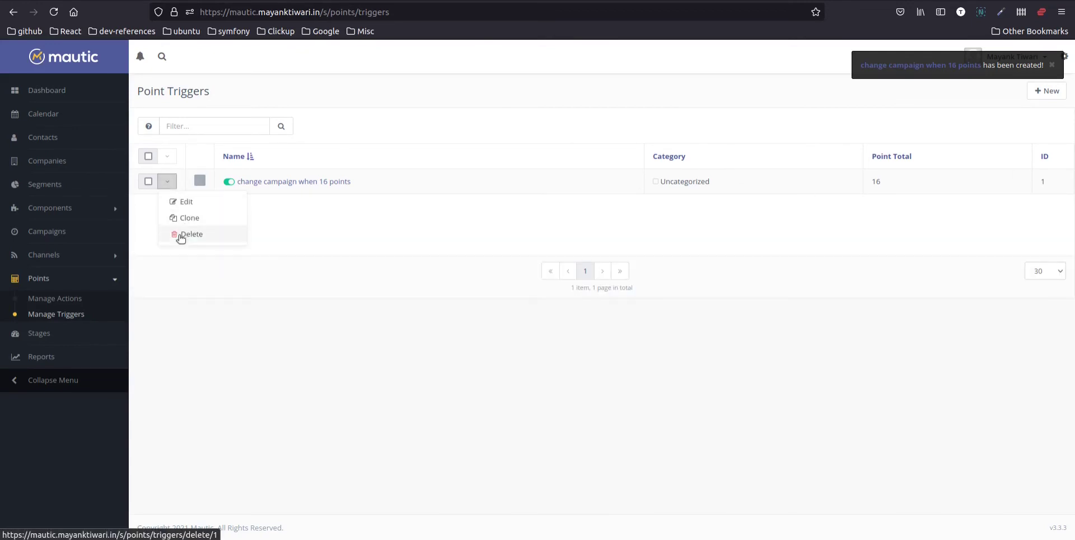
pyautogui.click(189, 235)
pyautogui.click(563, 140)
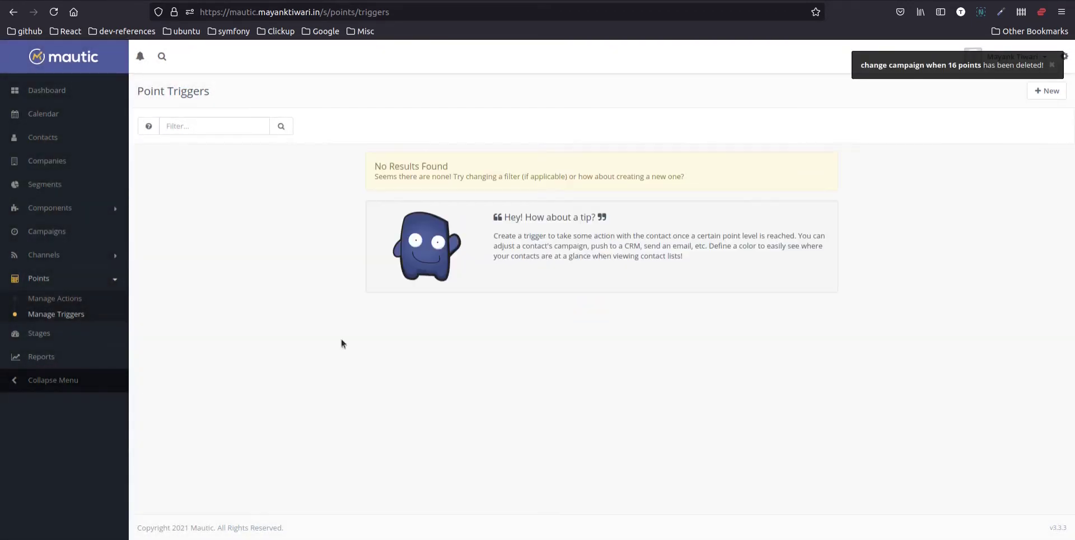
# Return to the point actions list and delete the "Email open" action
pyautogui.click(55, 299)
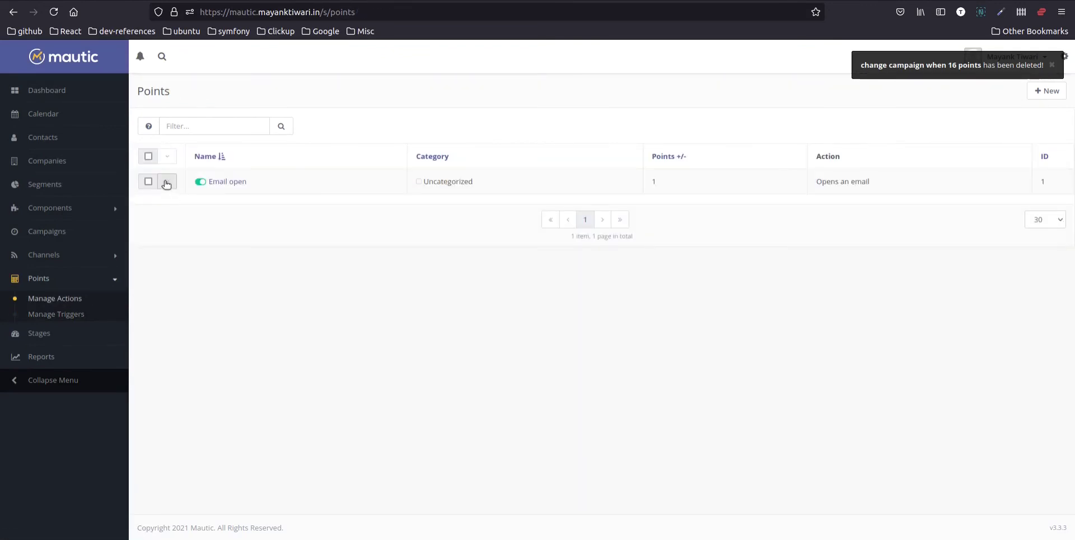
pyautogui.click(166, 182)
pyautogui.click(190, 233)
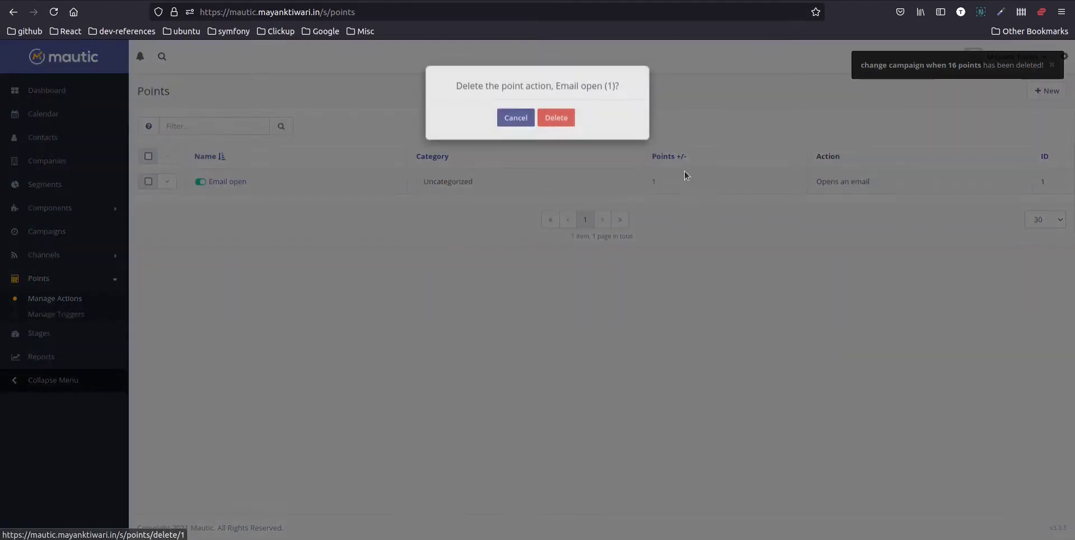
pyautogui.click(558, 125)
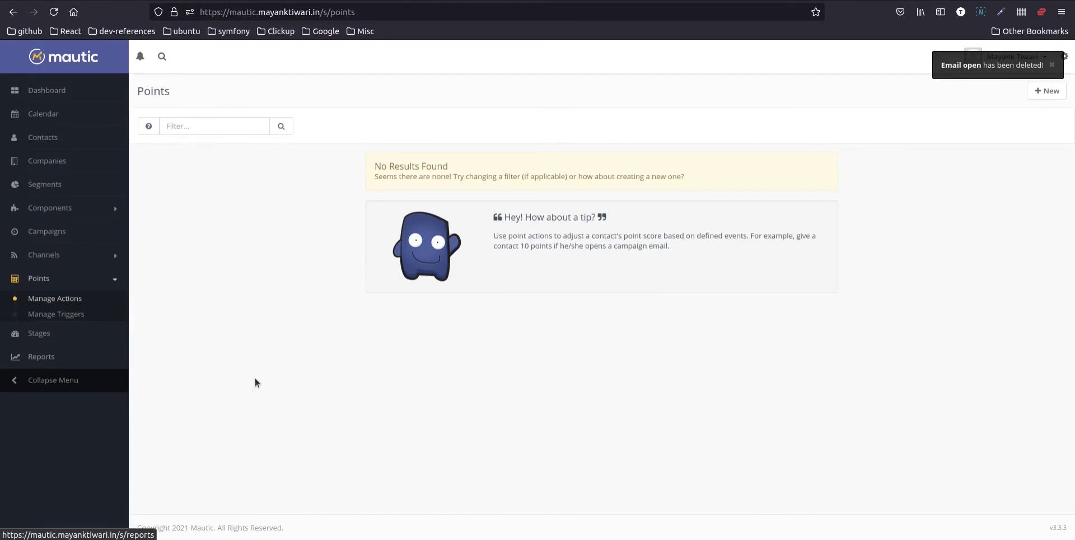
# Create a stage named "new lead" from the Stages page, then save and close it
pyautogui.click(62, 333)
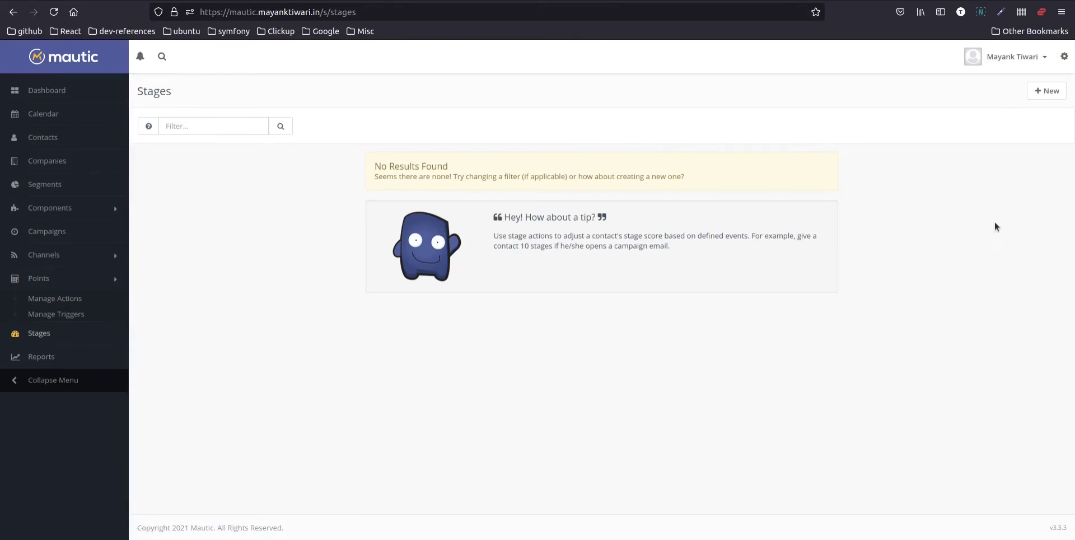
pyautogui.click(1048, 91)
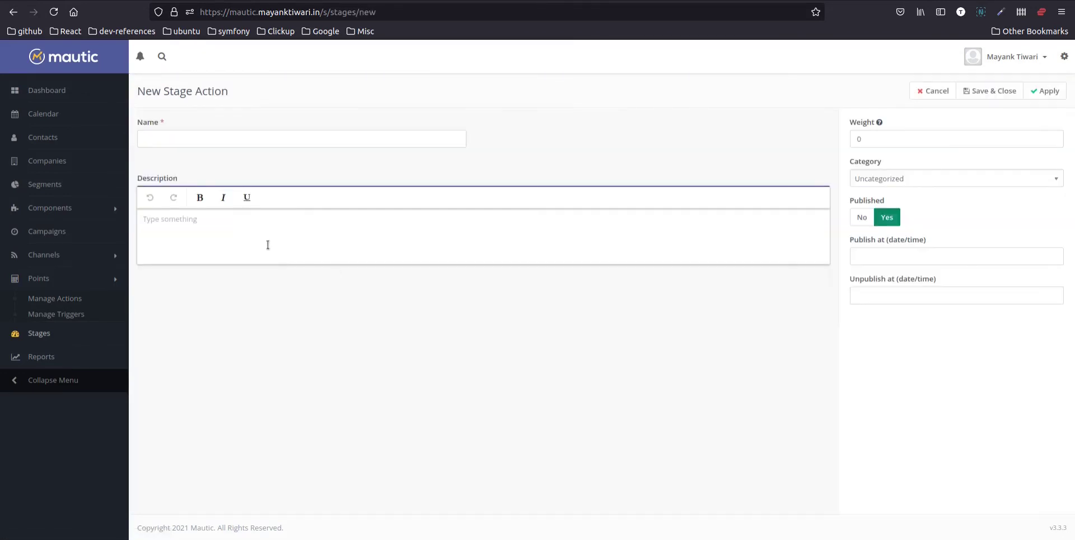
pyautogui.click(187, 144)
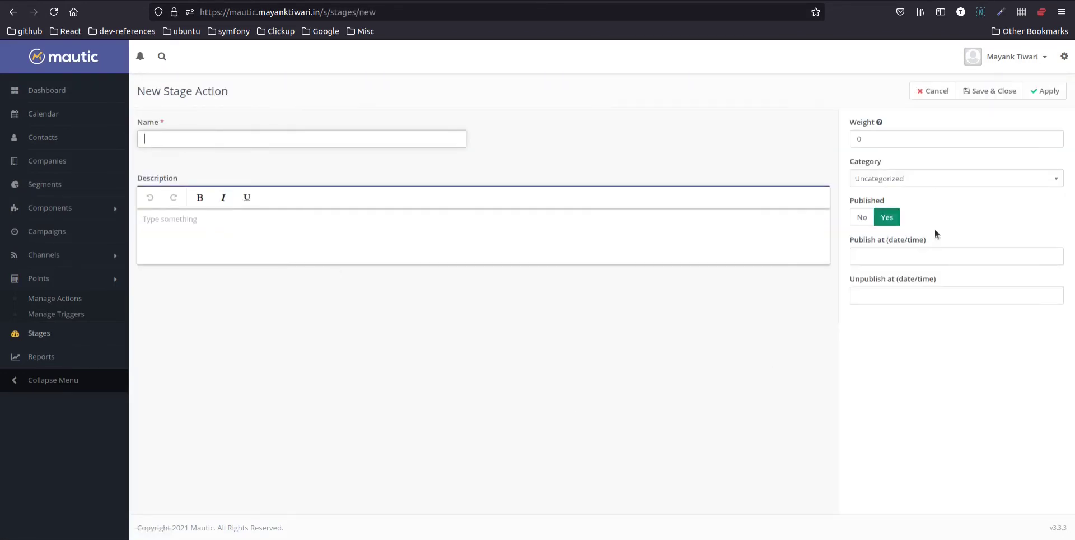
pyautogui.moveTo(874, 123)
pyautogui.write('new lead')
pyautogui.click(988, 91)
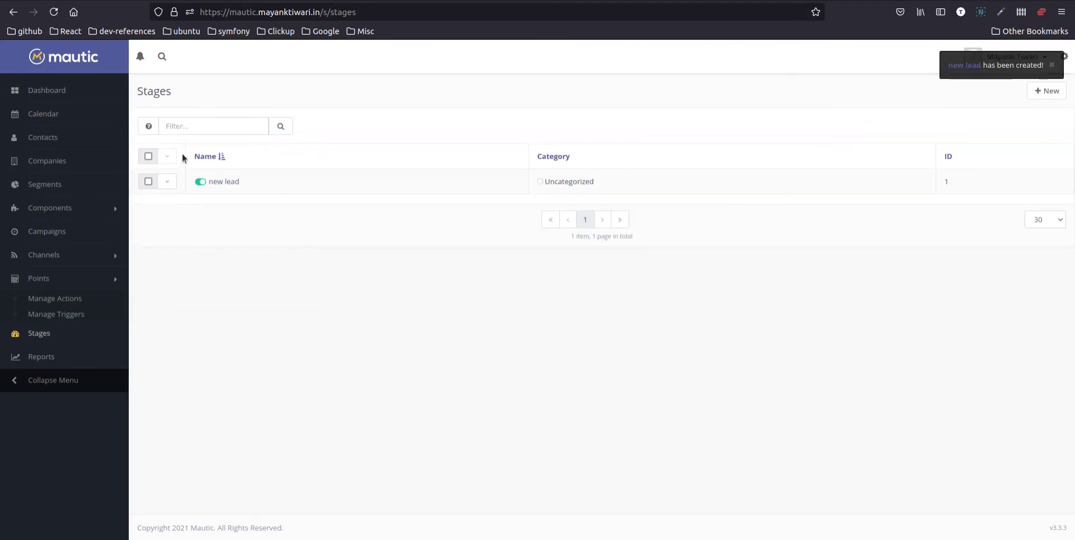
# Create a stage named "contacted" with a weight of 1, then save and close it
pyautogui.click(1037, 93)
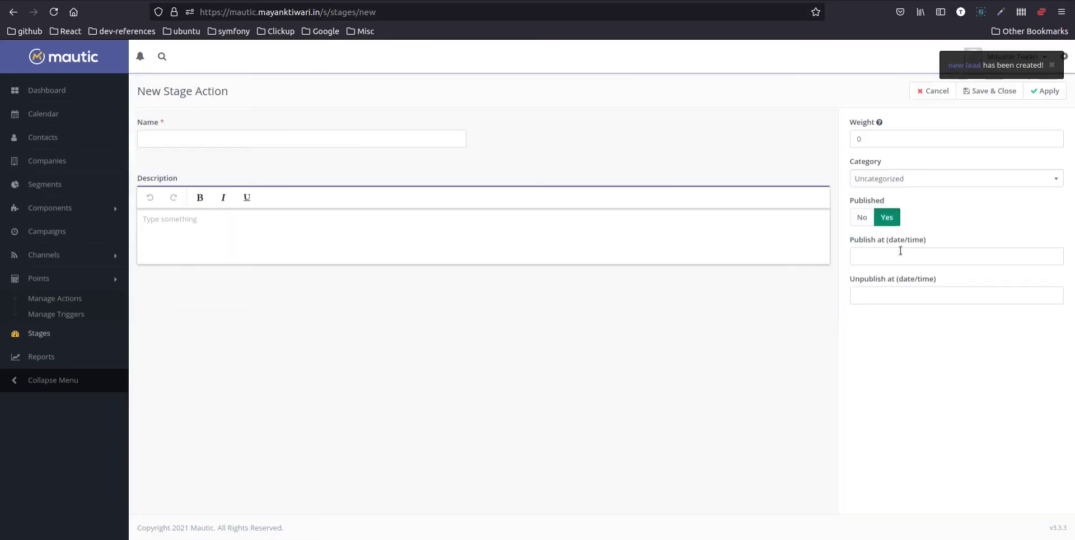
pyautogui.click(257, 137)
pyautogui.write('co')
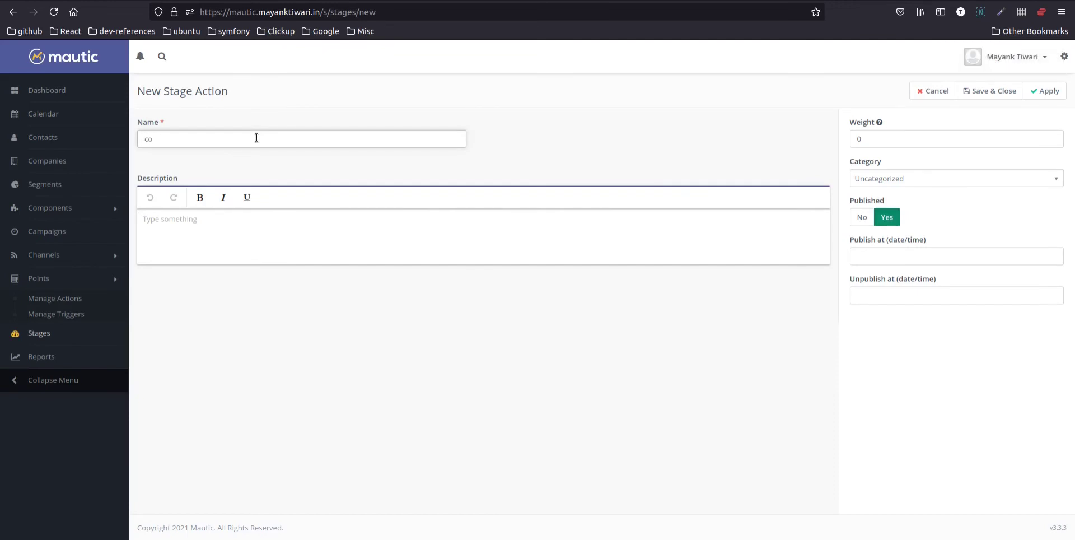
pyautogui.press('BackSpace')
pyautogui.write('ontacted')
pyautogui.moveTo(881, 140); pyautogui.dragTo(765, 109)
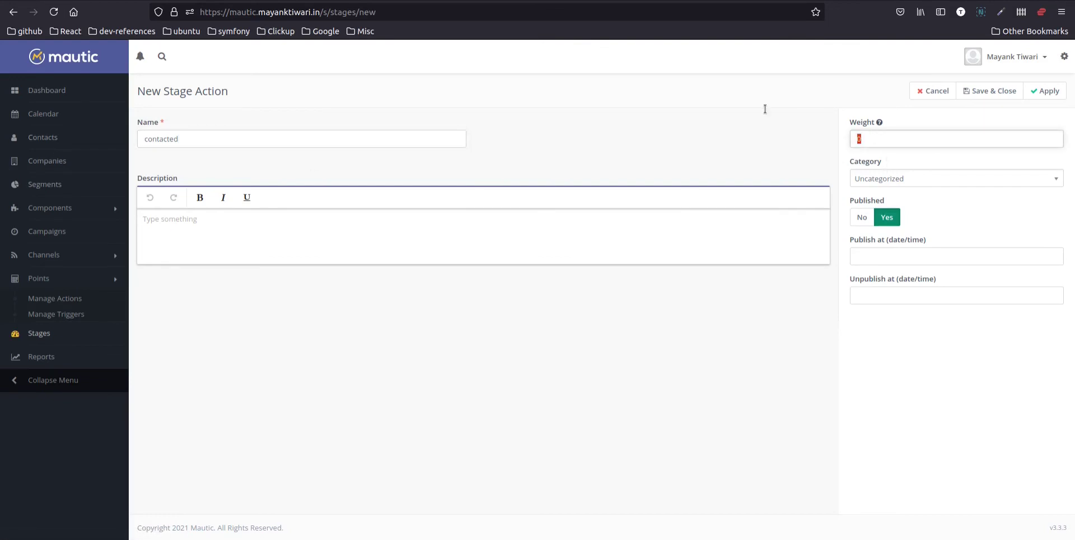
pyautogui.write('1')
pyautogui.click(987, 91)
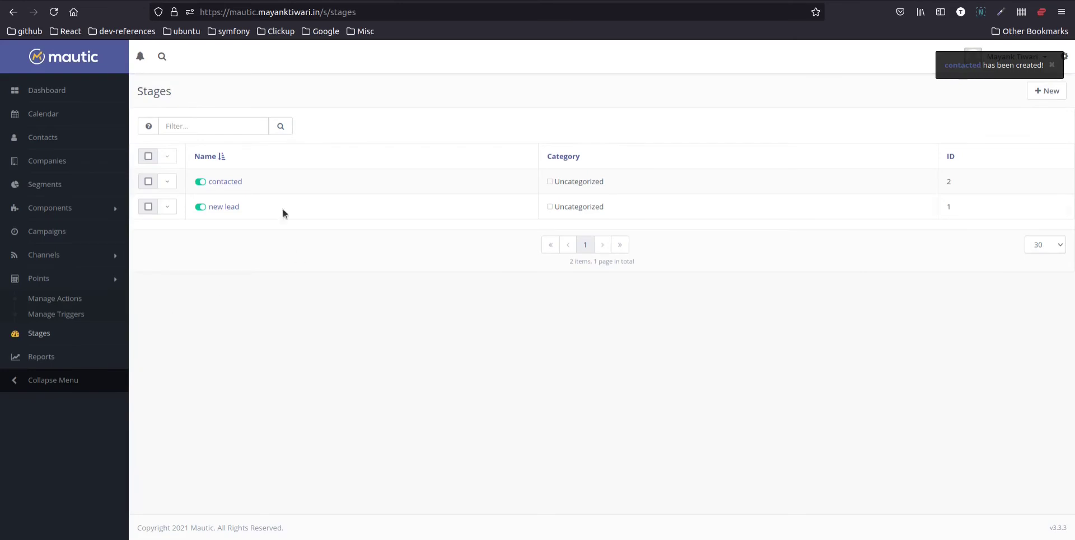
# Create another stage named "interested" with a weight of 2, then save and close it
pyautogui.click(1046, 97)
pyautogui.click(192, 137)
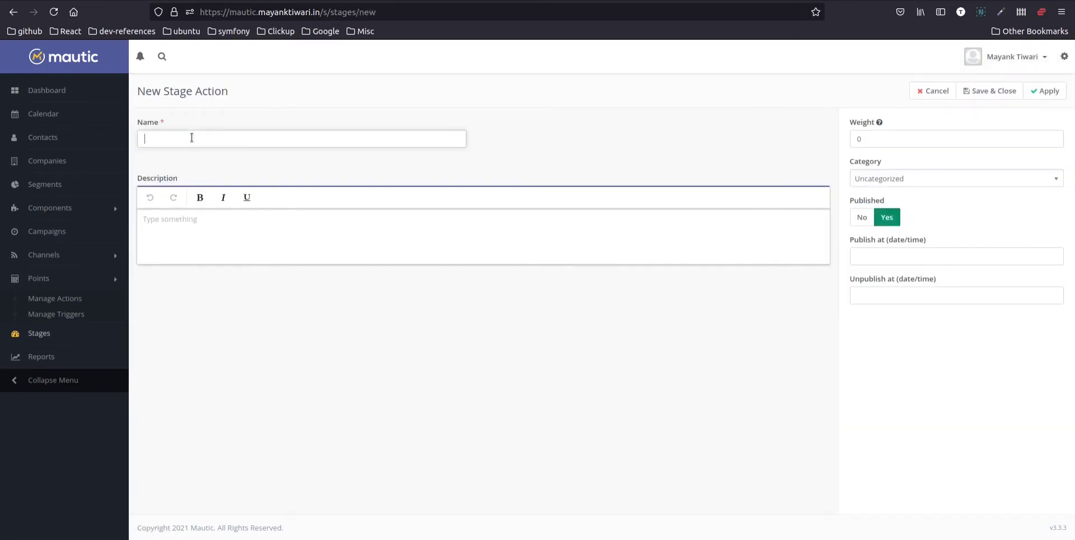
pyautogui.write('Interested')
pyautogui.click(926, 138)
pyautogui.write('2')
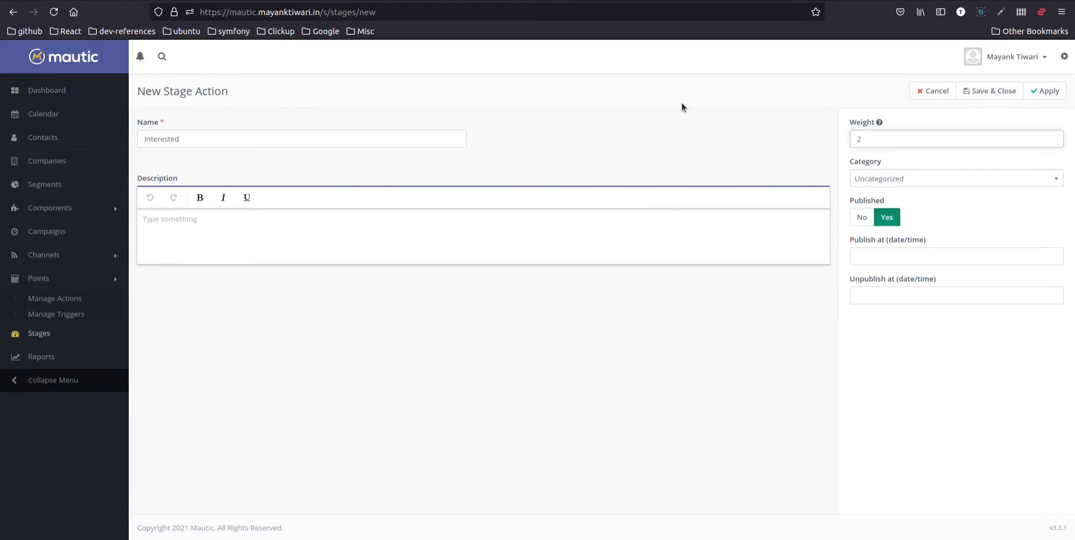
pyautogui.click(990, 96)
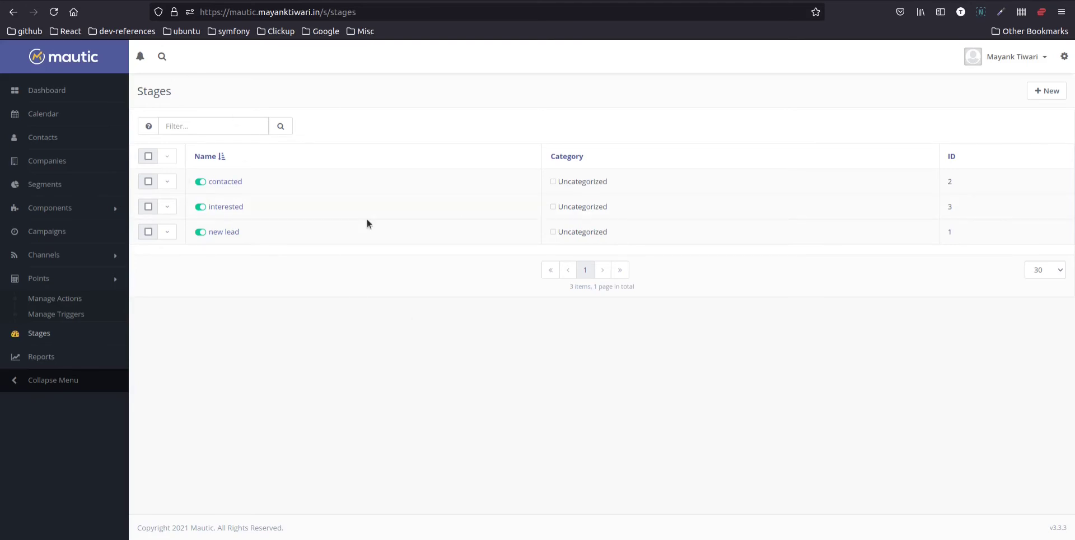
# Open the "contacted" stage to check its settings and leave it without saving
pyautogui.click(236, 178)
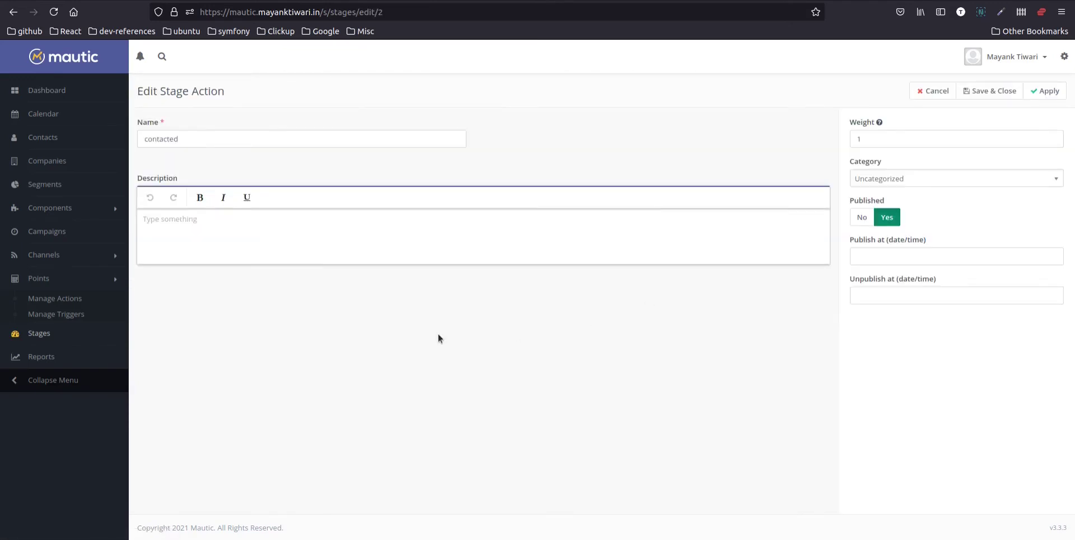
pyautogui.click(924, 99)
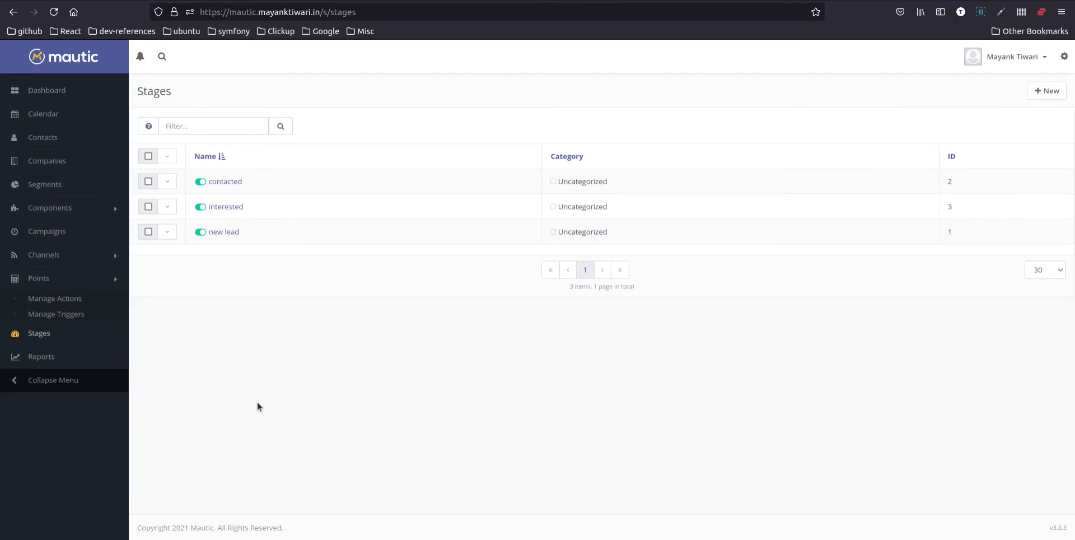
# Open the "Visits published Pages" report from Reports and review its hit table, charts and visit summaries
pyautogui.click(49, 364)
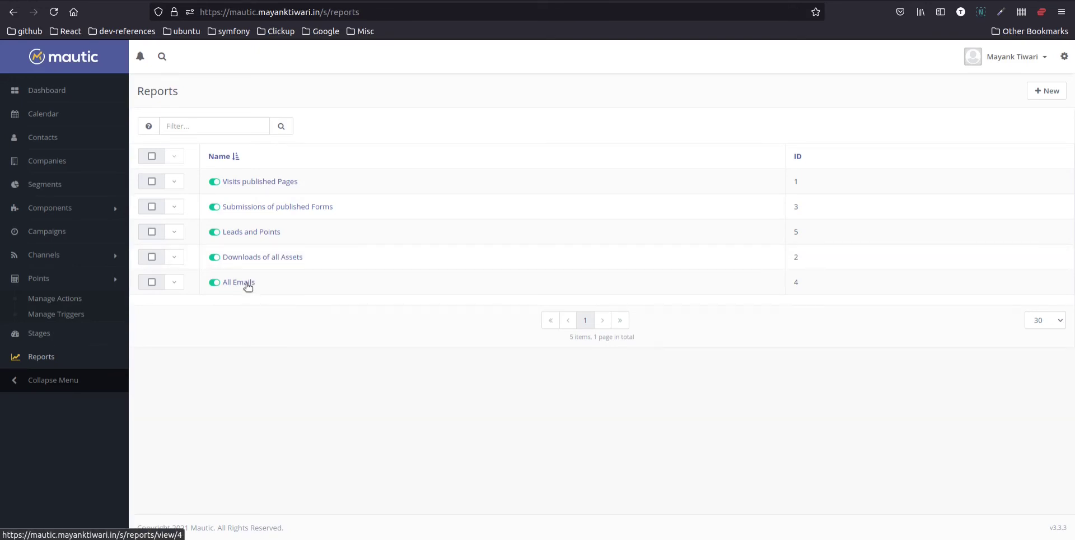
pyautogui.click(253, 181)
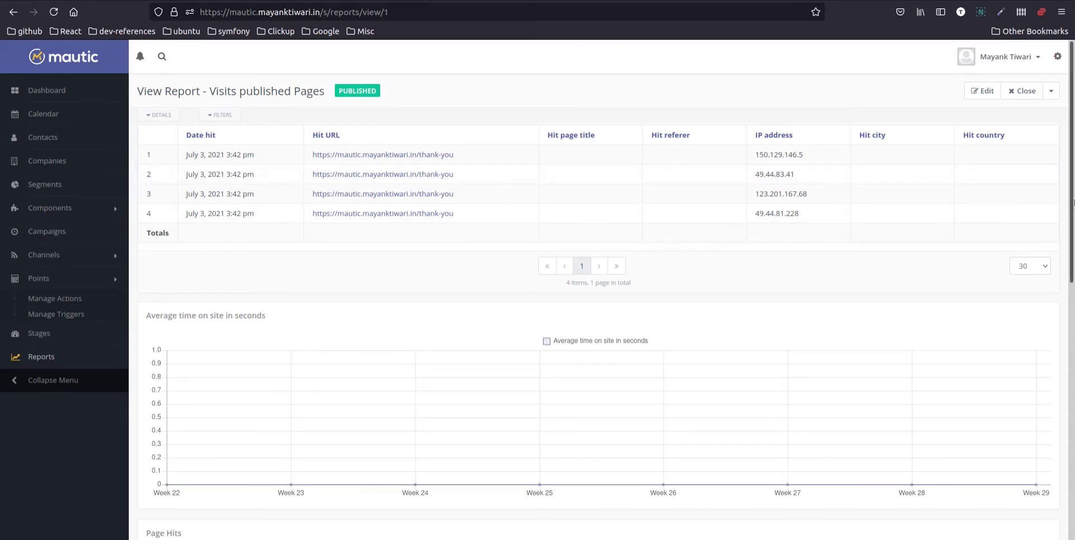
pyautogui.scroll(-3, 512, 280)
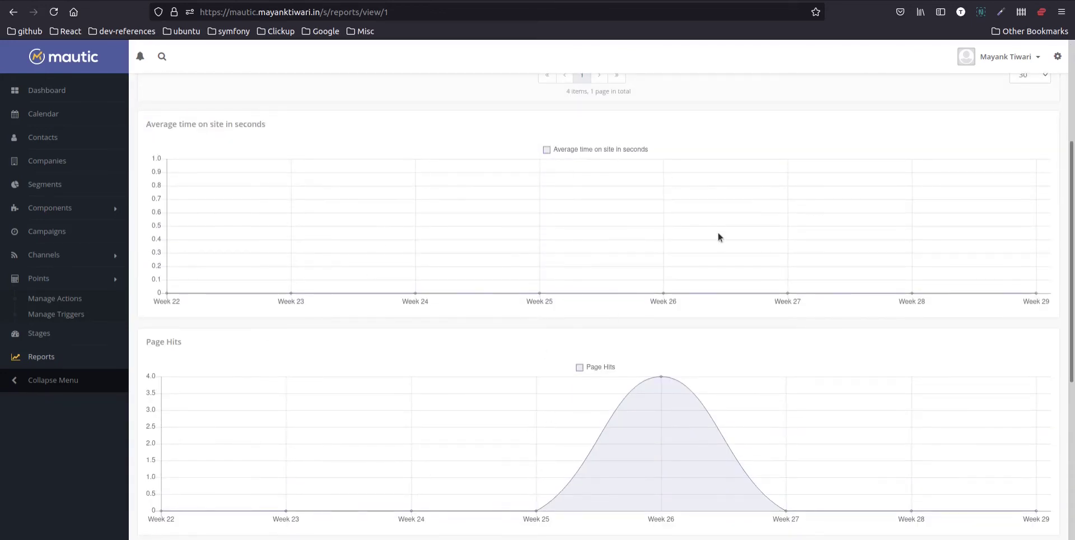
pyautogui.scroll(-1, 577, 322)
pyautogui.scroll(-2, 692, 364)
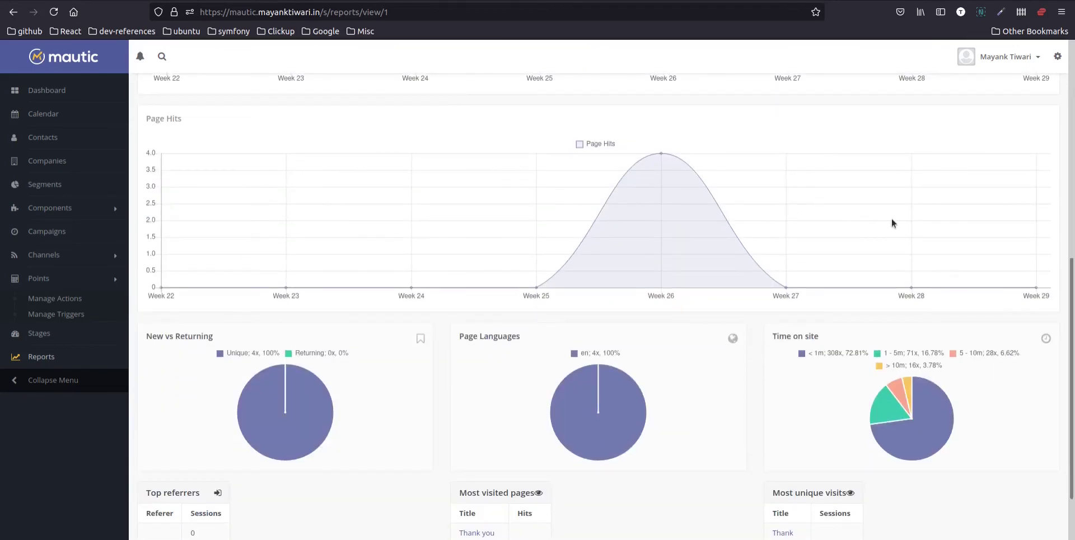
pyautogui.scroll(-1, 891, 223)
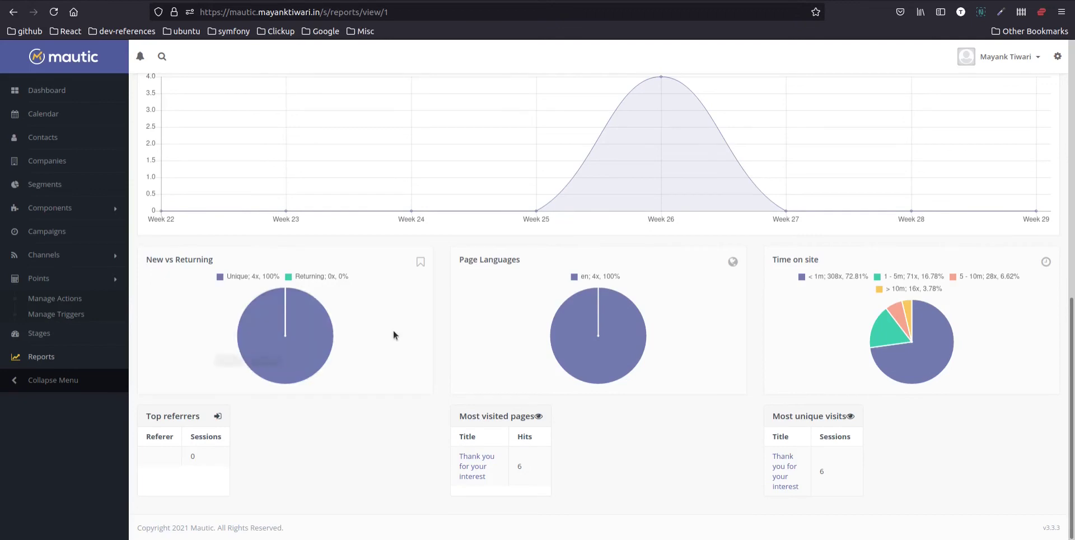
pyautogui.scroll(1, 695, 386)
pyautogui.scroll(7, 695, 385)
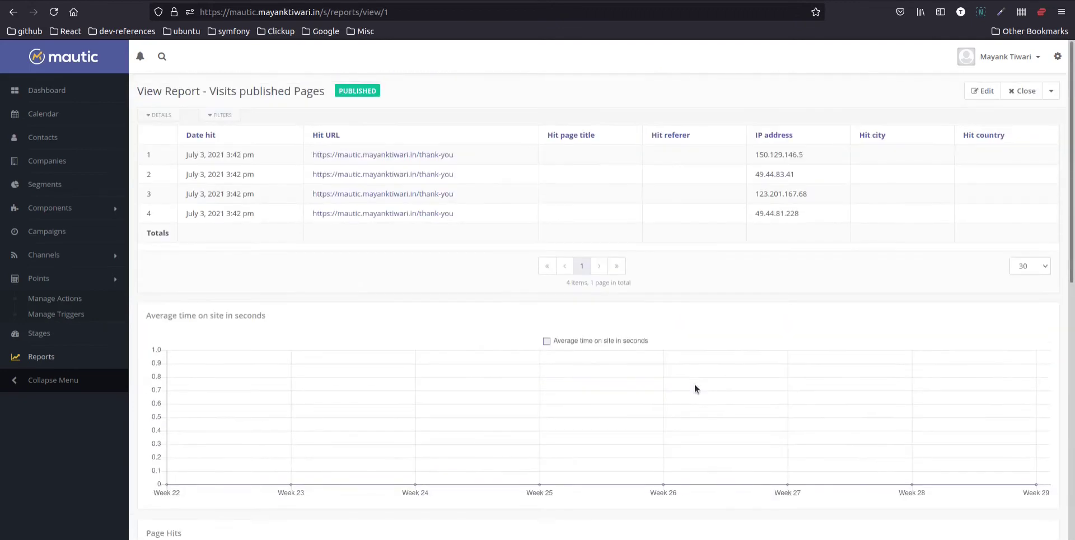
# Open the report for editing, review its data columns, order, filters and grouping, and cancel without saving
pyautogui.click(970, 95)
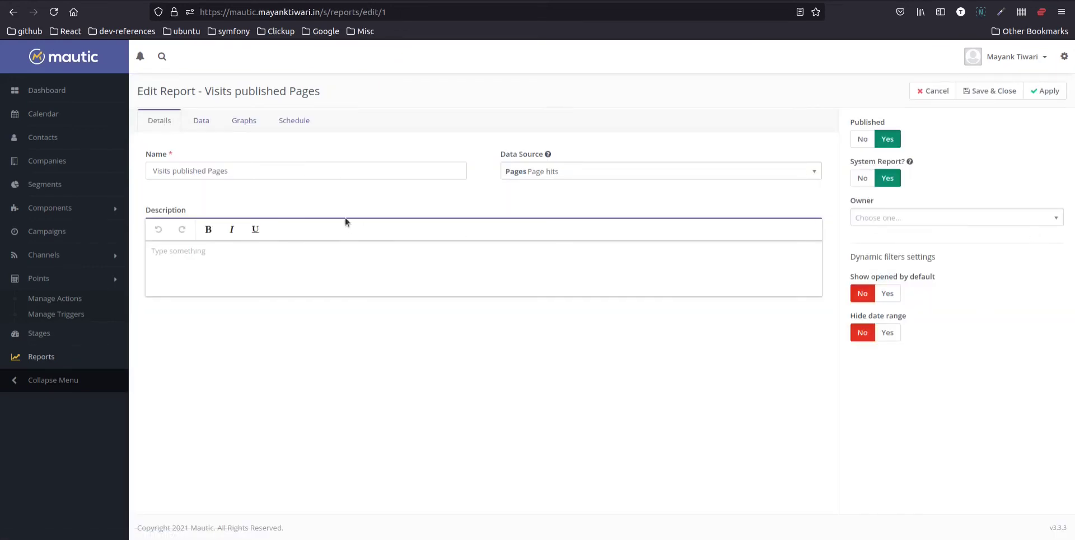
pyautogui.click(203, 121)
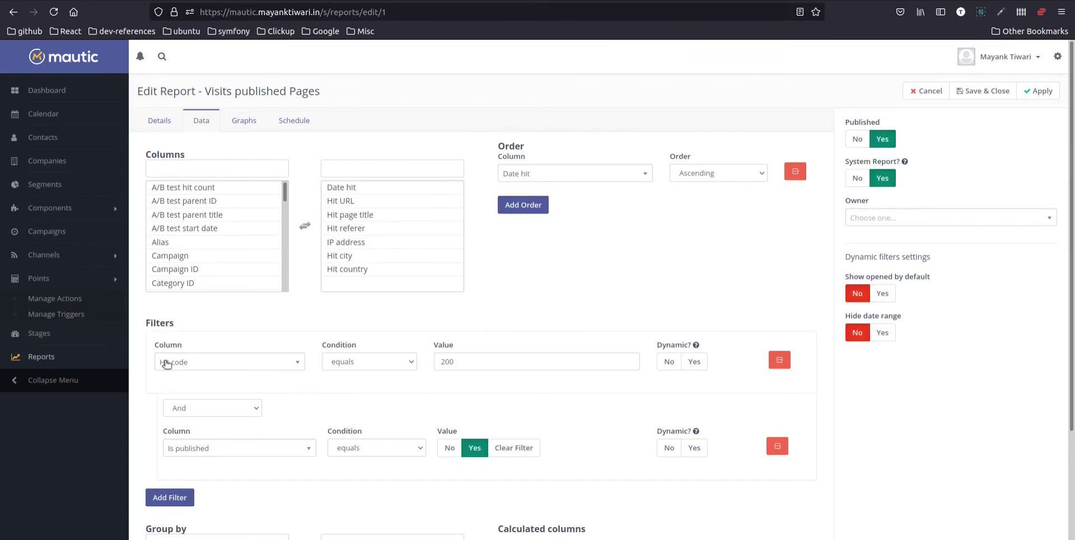
pyautogui.scroll(-3, 221, 298)
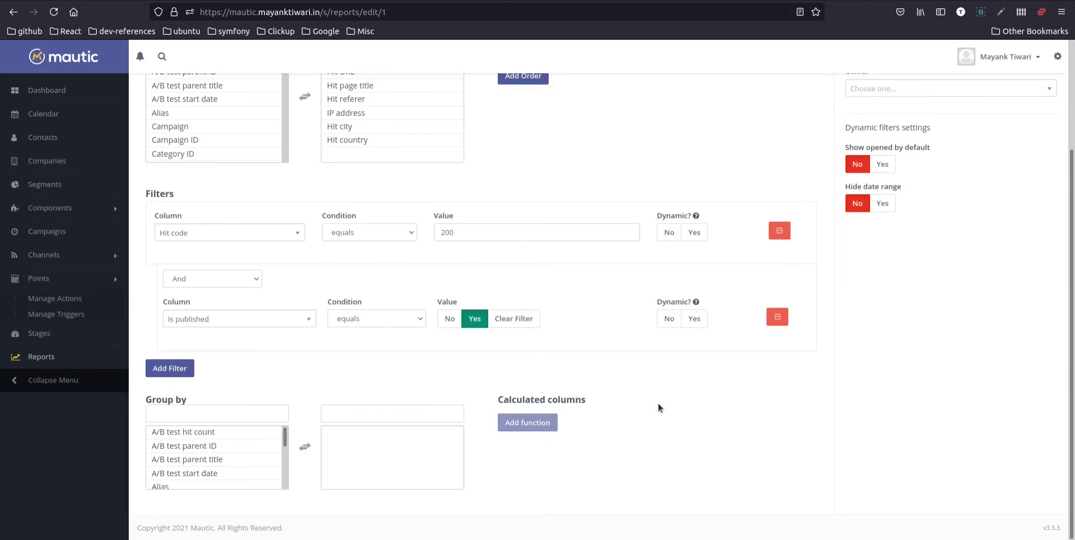
pyautogui.scroll(3, 671, 417)
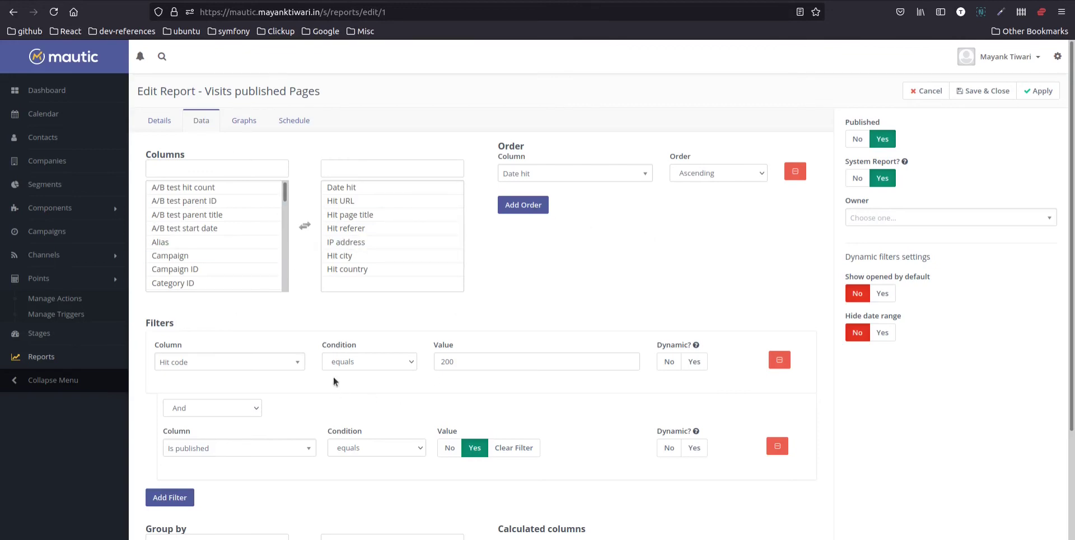
pyautogui.click(925, 92)
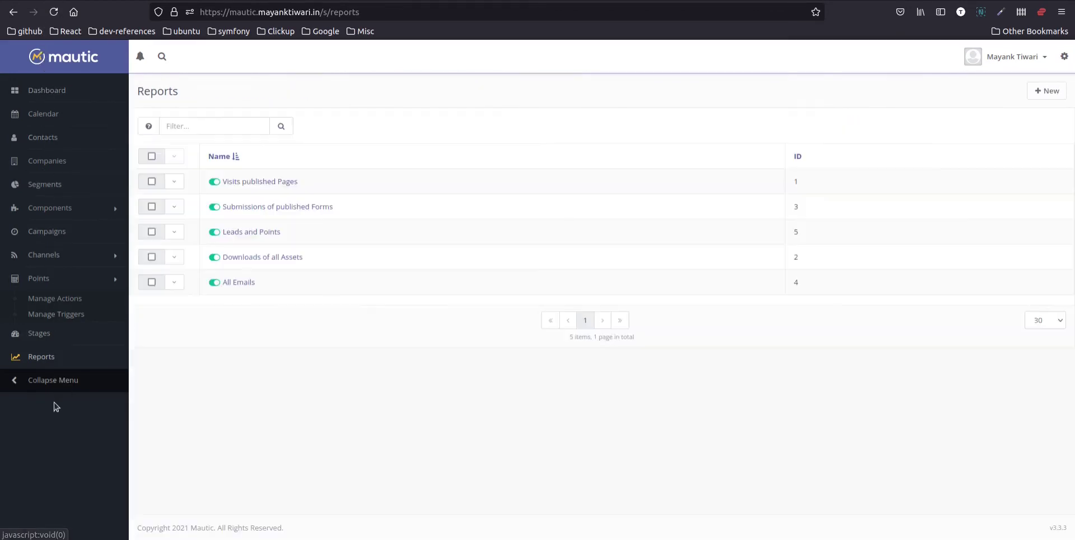
# Open "Recurring Email Campaign" from Campaigns, expand its details and review them with the campaign statistics chart
pyautogui.click(49, 238)
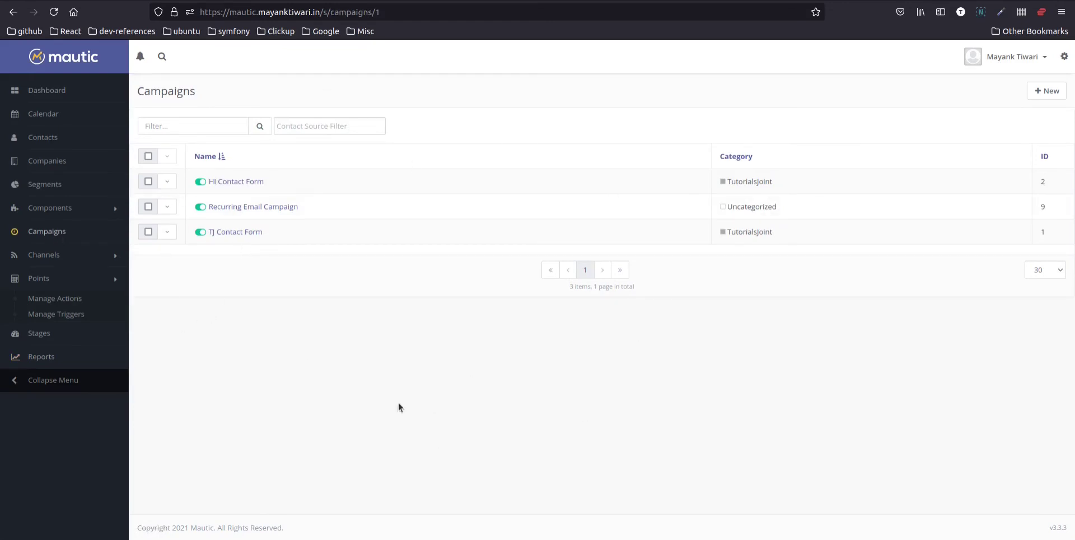
pyautogui.click(247, 208)
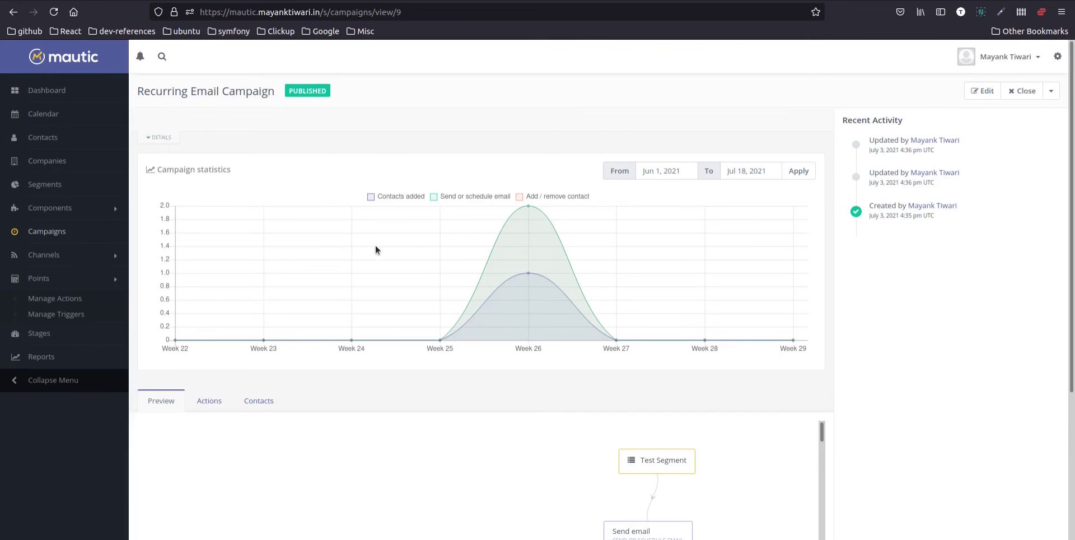
pyautogui.scroll(-3, 493, 296)
pyautogui.scroll(3, 521, 294)
pyautogui.click(162, 137)
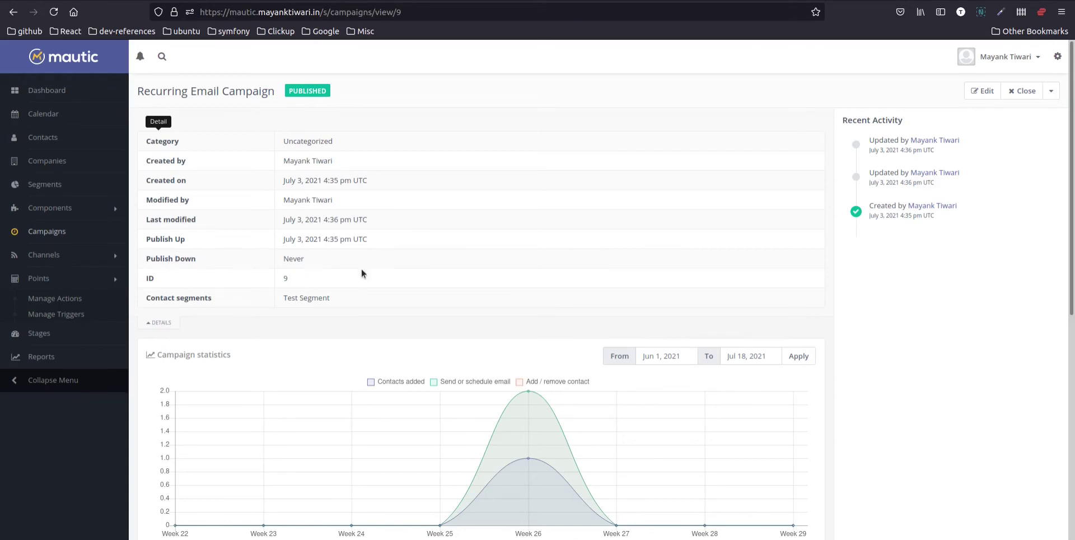
pyautogui.scroll(-5, 372, 252)
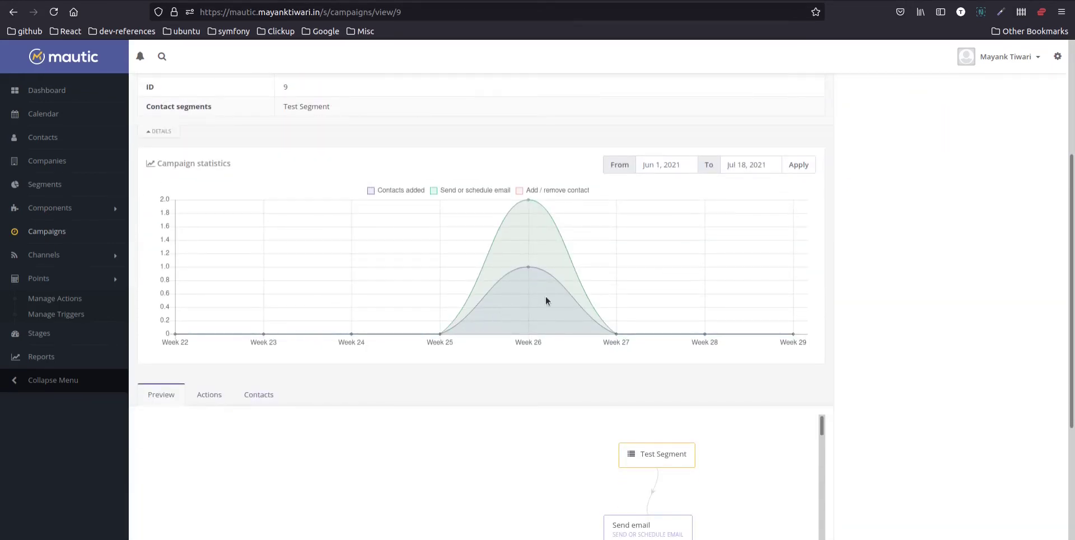
pyautogui.scroll(-3, 561, 221)
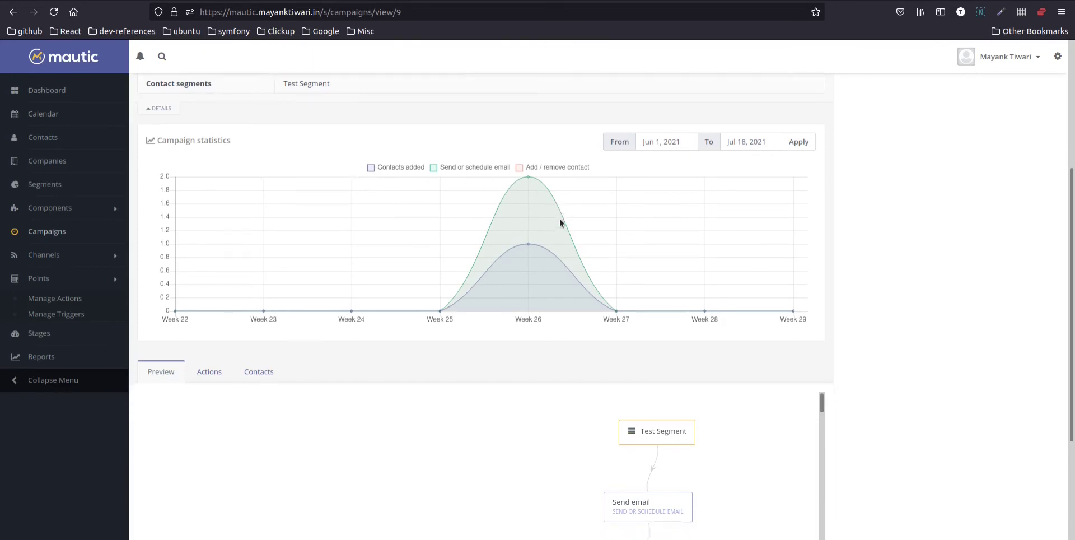
pyautogui.scroll(3, 590, 216)
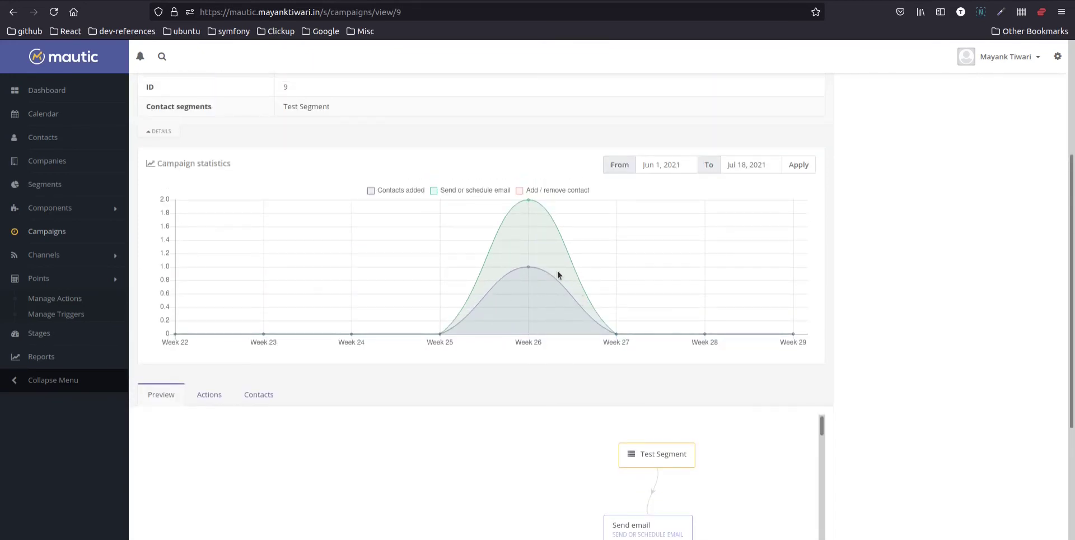
# Hide and restore the contacts added, email and add/remove contact series in the campaign statistics chart, and view the workflow preview
pyautogui.click(396, 191)
pyautogui.click(395, 190)
pyautogui.click(461, 190)
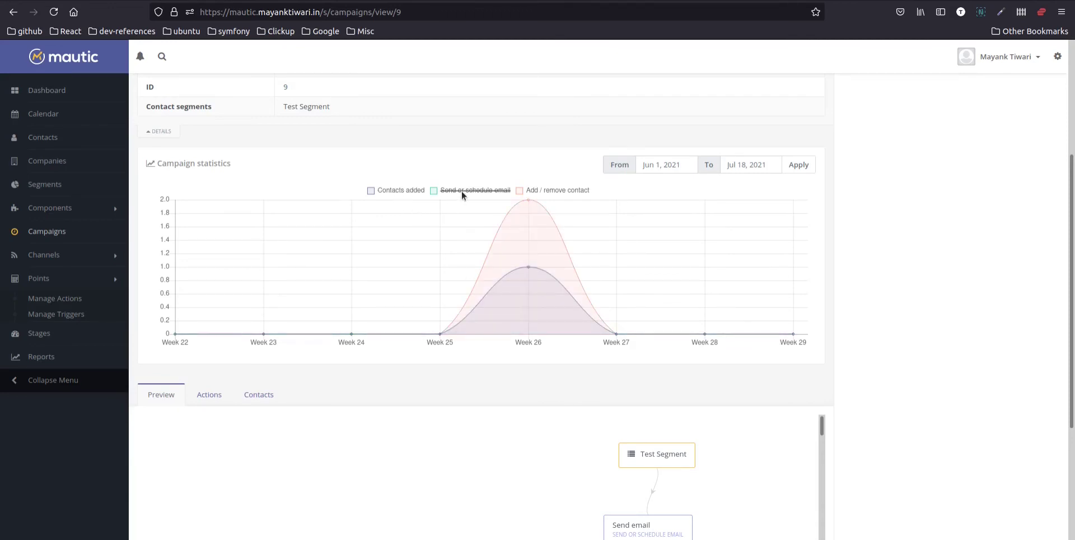
pyautogui.click(462, 191)
pyautogui.click(543, 191)
pyautogui.click(544, 190)
pyautogui.click(544, 190)
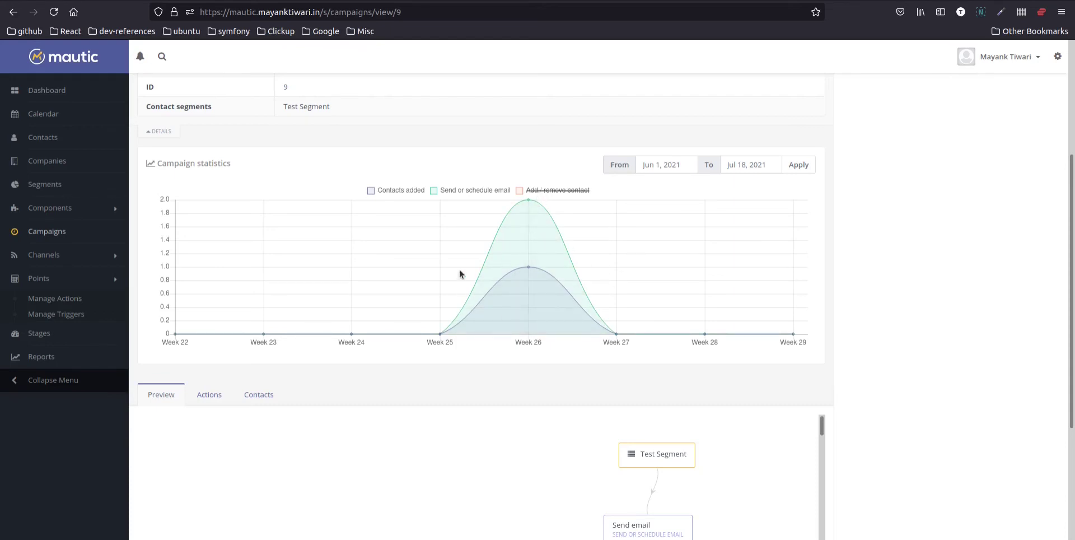
pyautogui.click(434, 190)
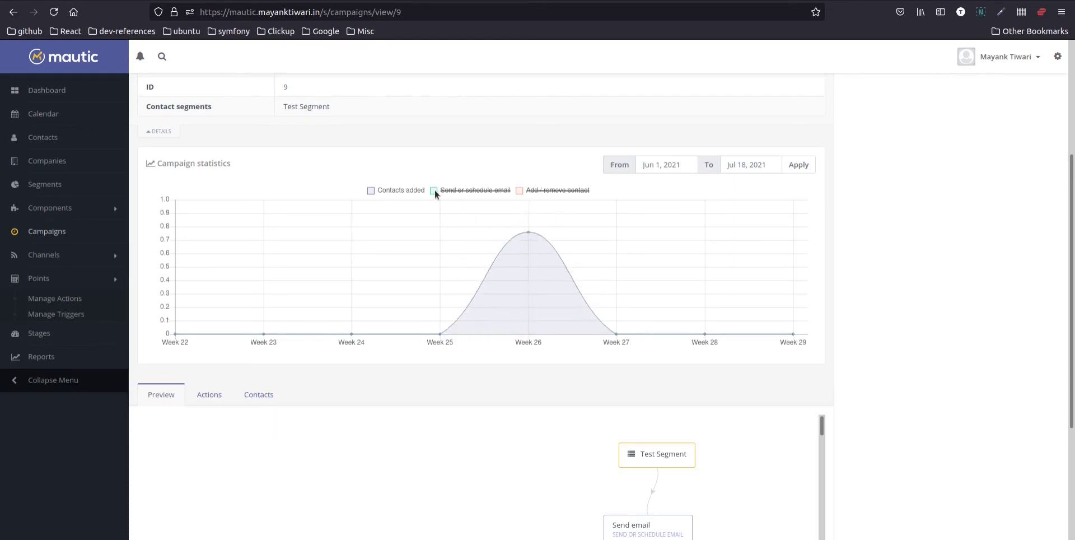
pyautogui.click(401, 190)
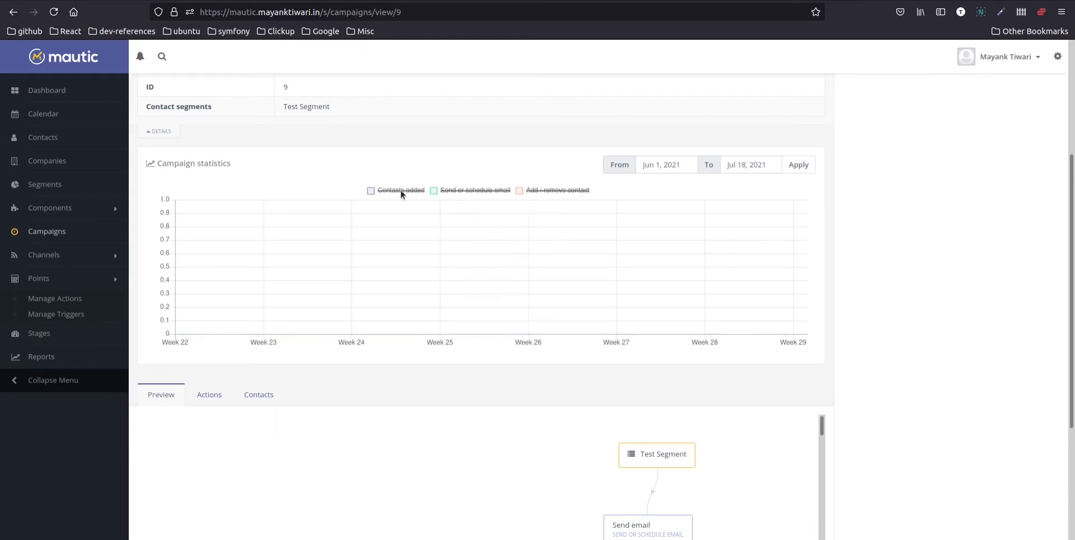
pyautogui.click(536, 192)
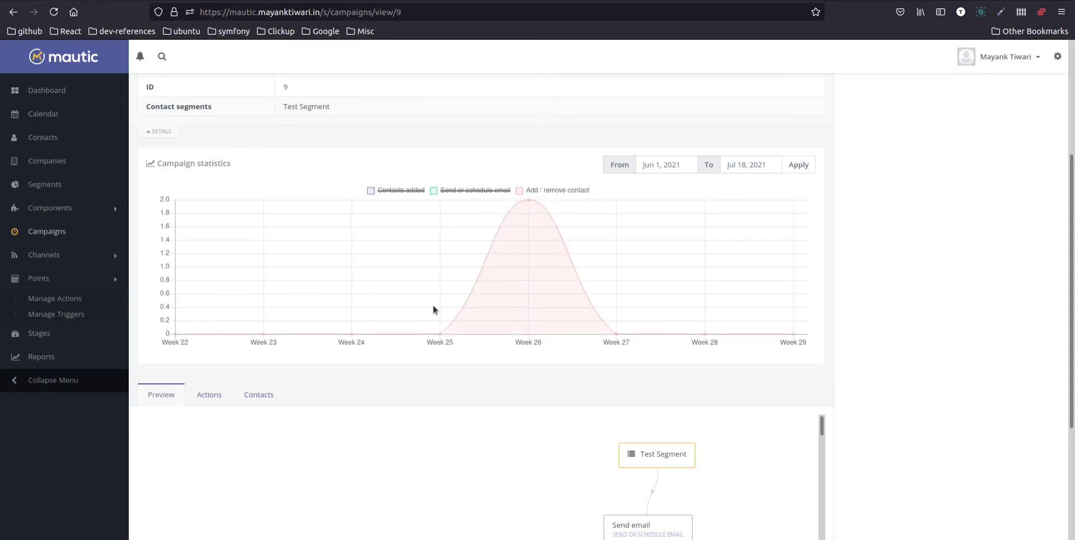
pyautogui.click(551, 192)
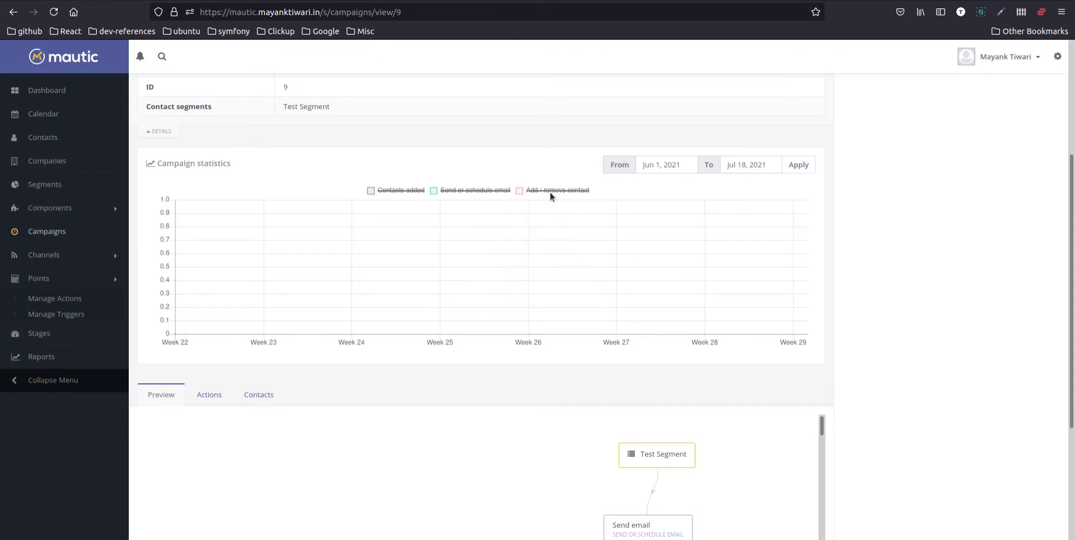
pyautogui.click(523, 189)
pyautogui.click(496, 191)
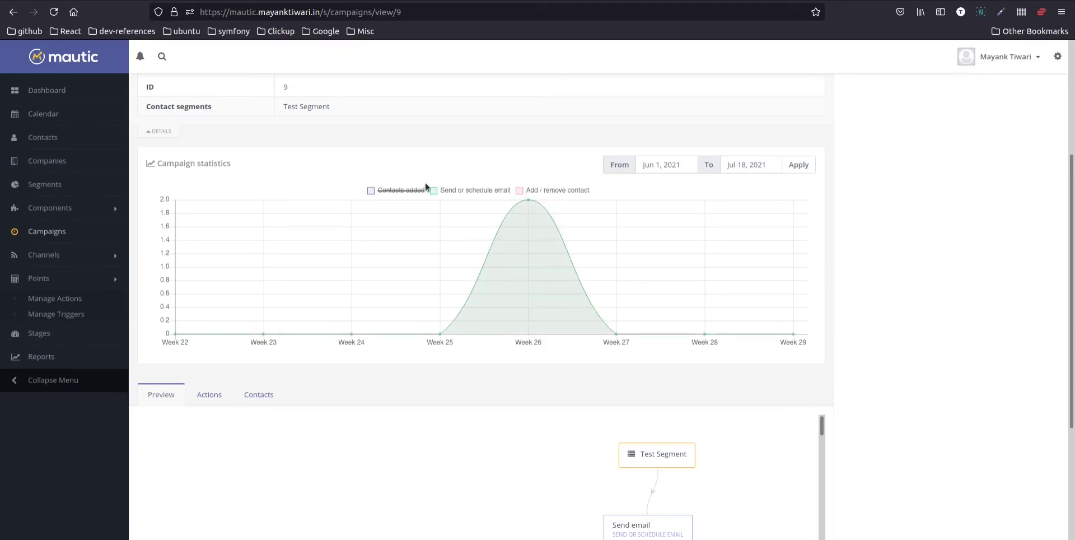
pyautogui.click(398, 188)
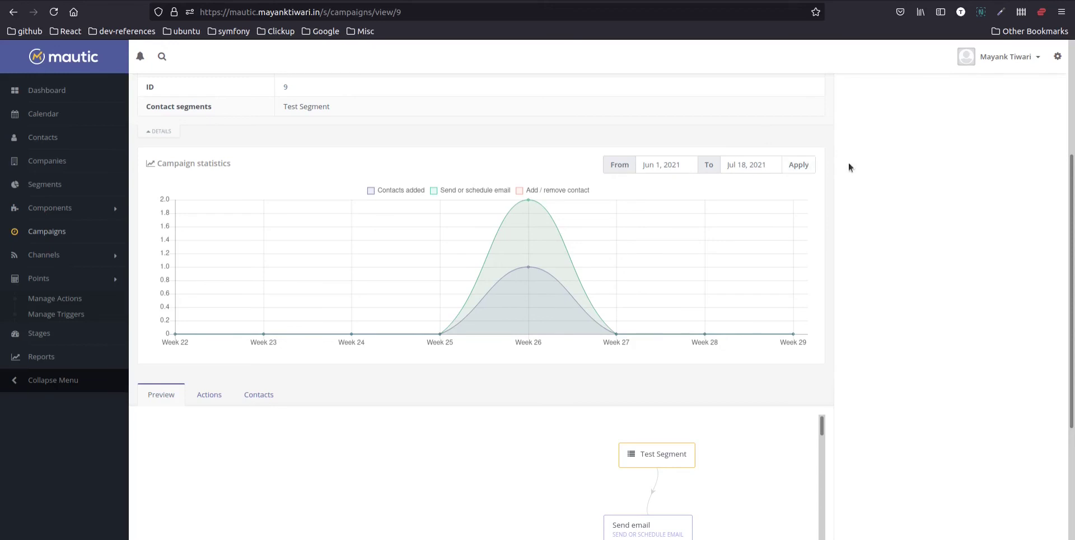
pyautogui.scroll(-3, 504, 296)
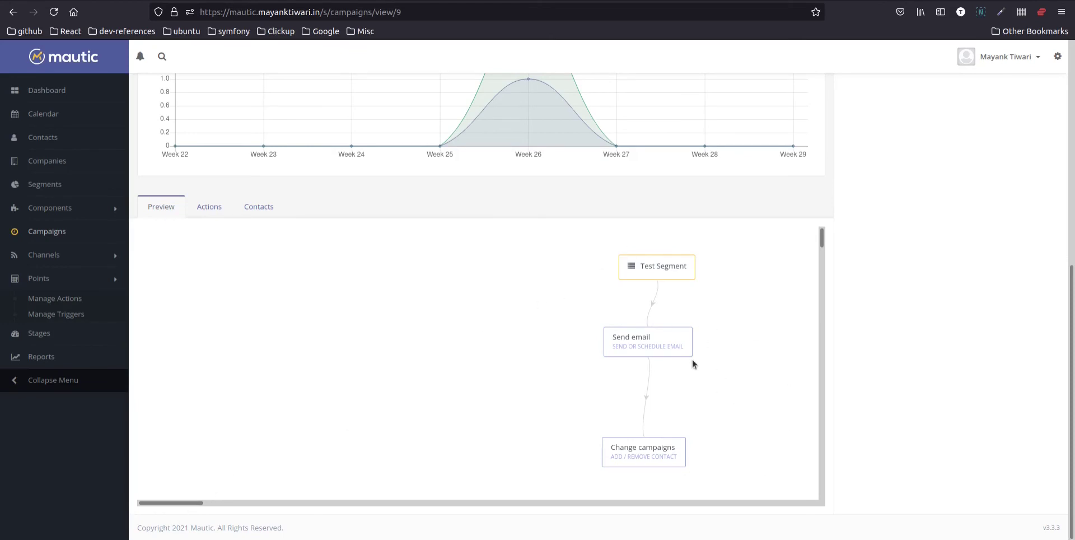
# Review the Recurring Email Campaign's workflow preview, its executed actions and its contacts alongside the campaign statistics
pyautogui.scroll(1, 683, 341)
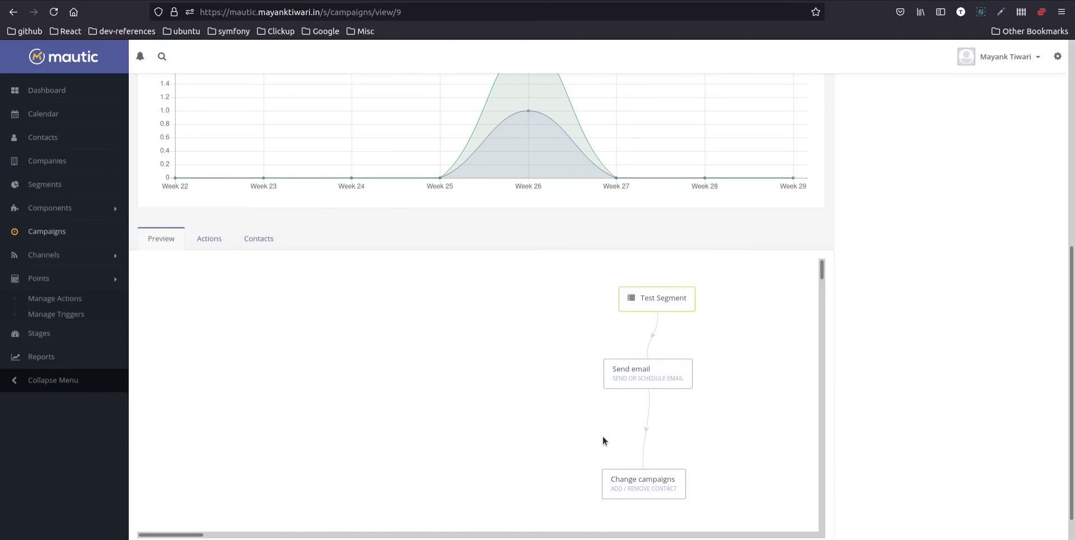
pyautogui.scroll(5, 705, 393)
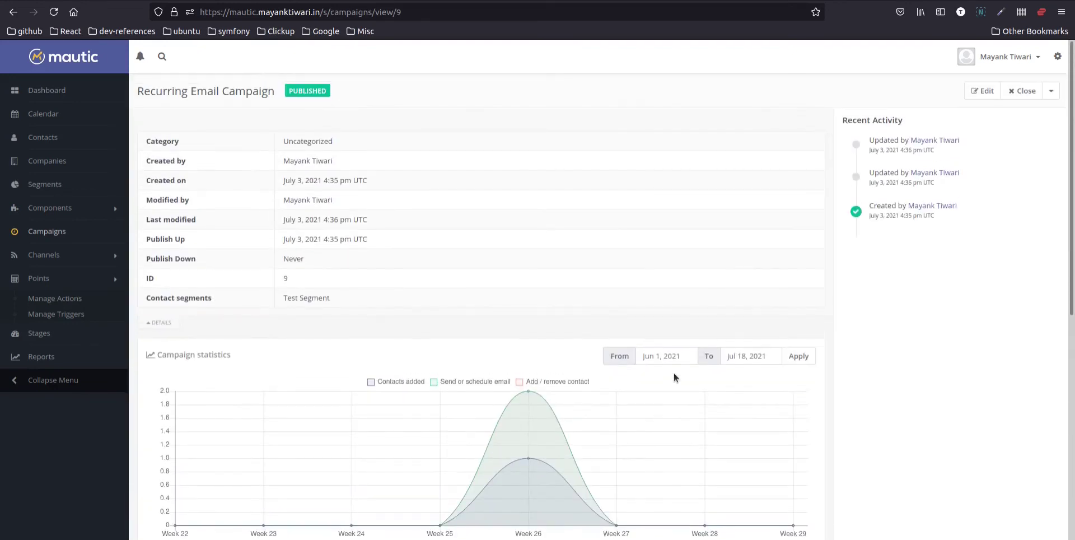
pyautogui.scroll(-5, 674, 372)
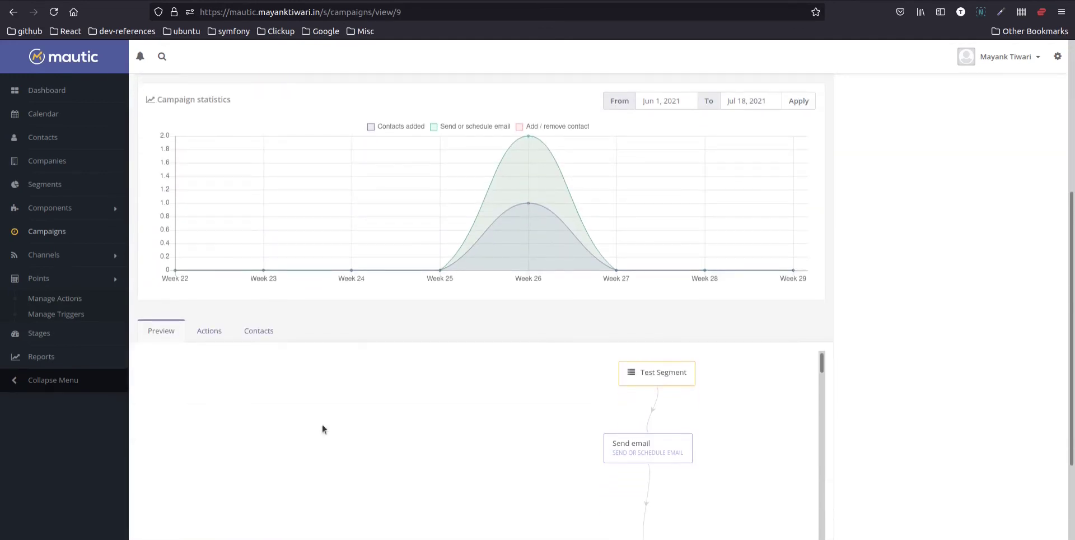
pyautogui.click(219, 329)
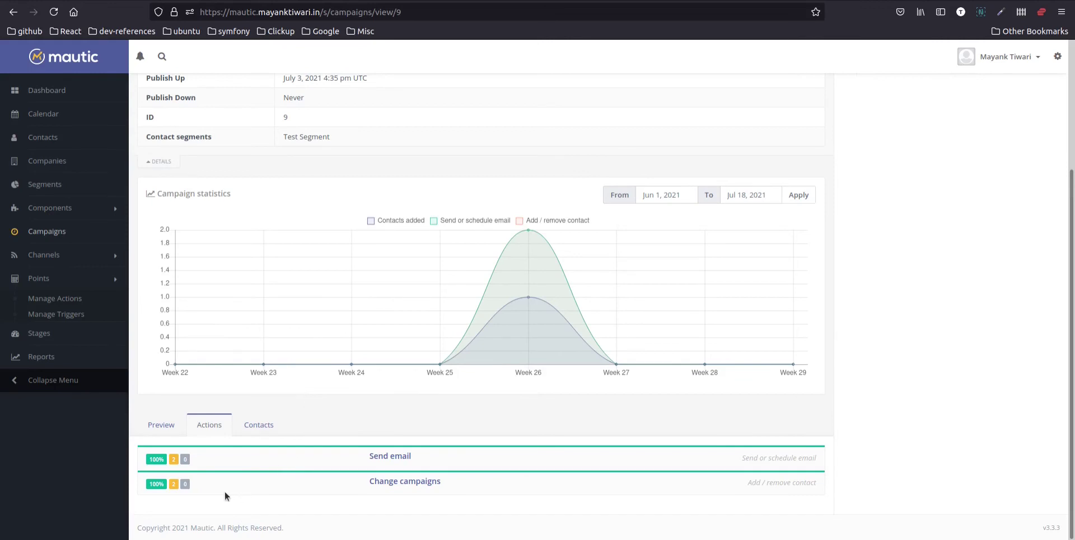
pyautogui.click(260, 427)
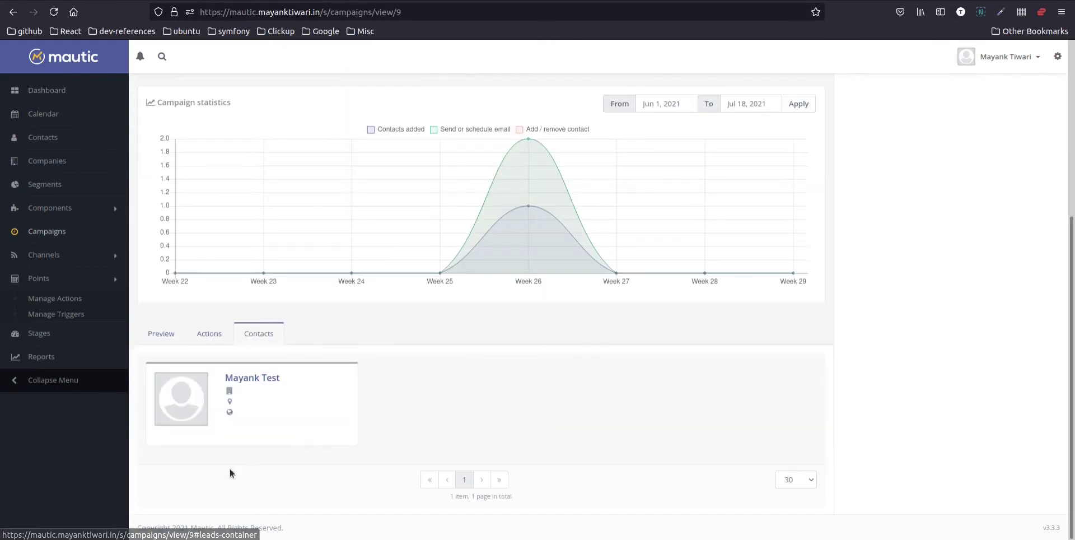
pyautogui.click(202, 336)
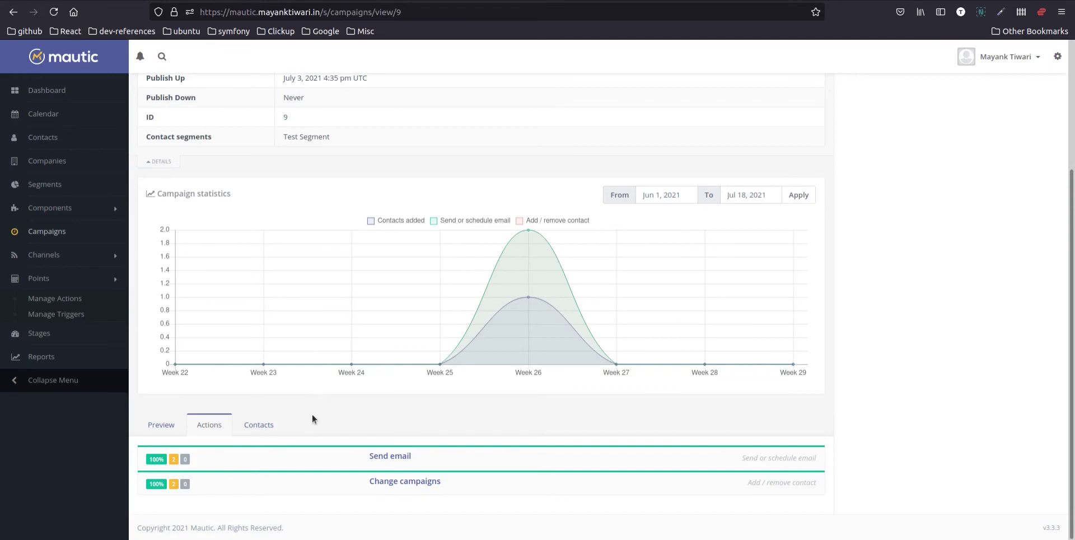
pyautogui.scroll(3, 334, 435)
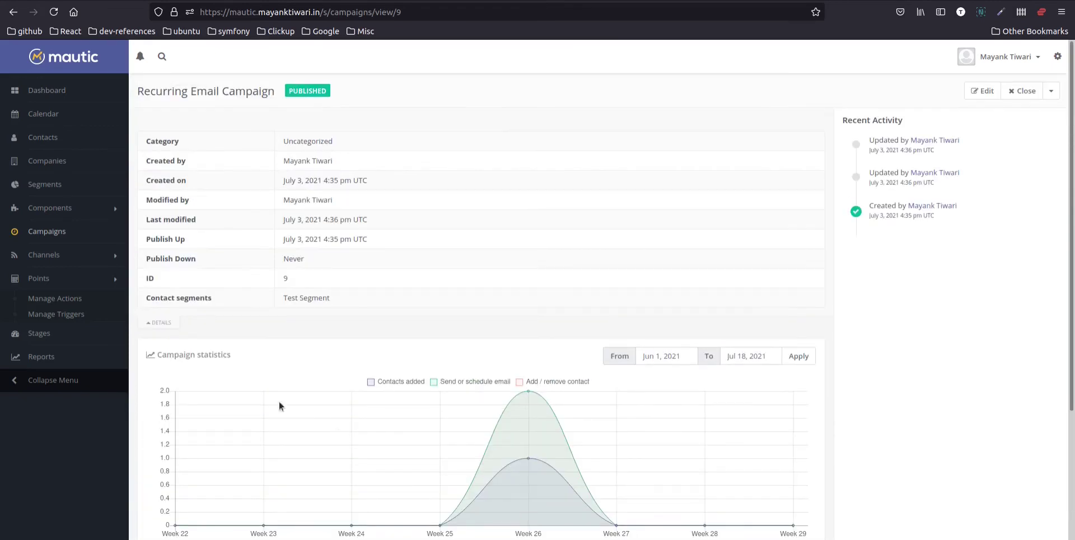
# Open the campaign for editing in the Campaign Builder, view the Test Segment contact source settings, and cancel without changes
pyautogui.click(985, 92)
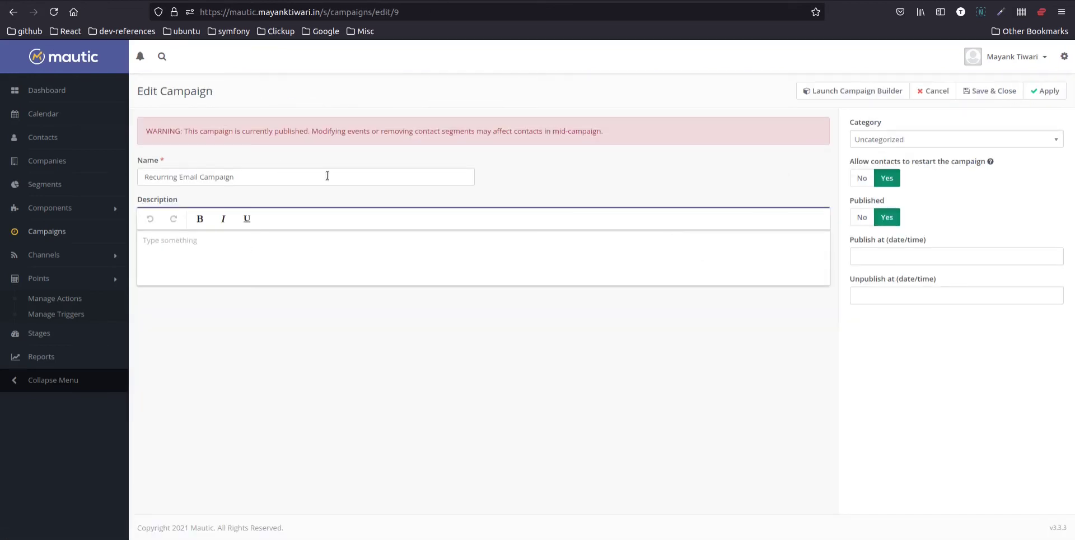
pyautogui.click(816, 91)
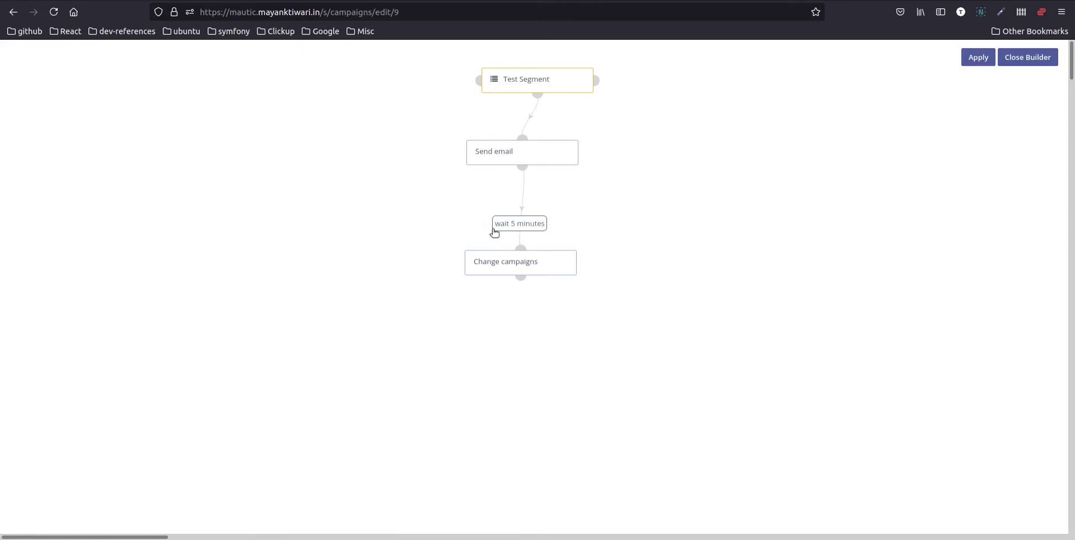
pyautogui.moveTo(567, 71)
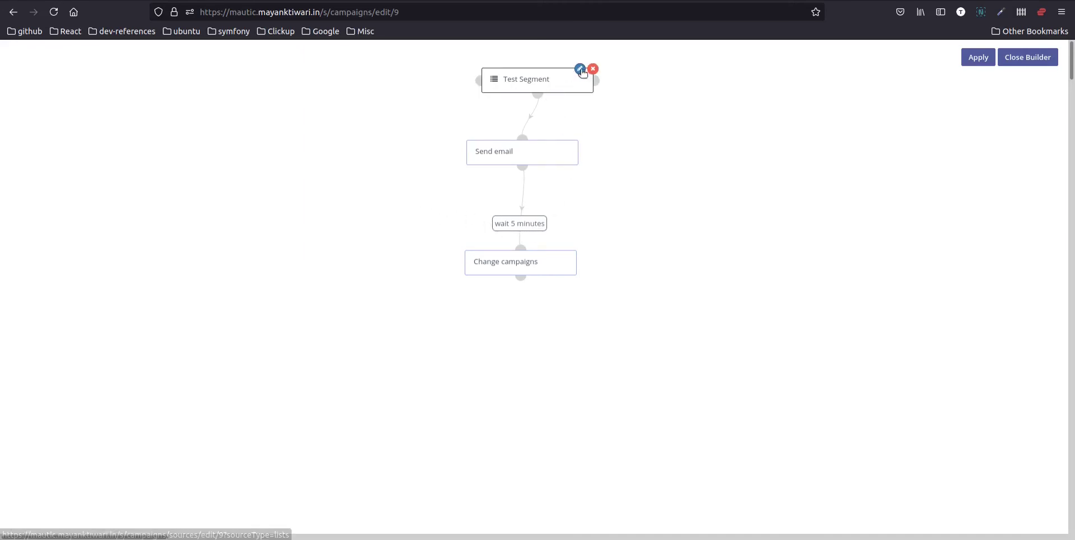
pyautogui.click(579, 69)
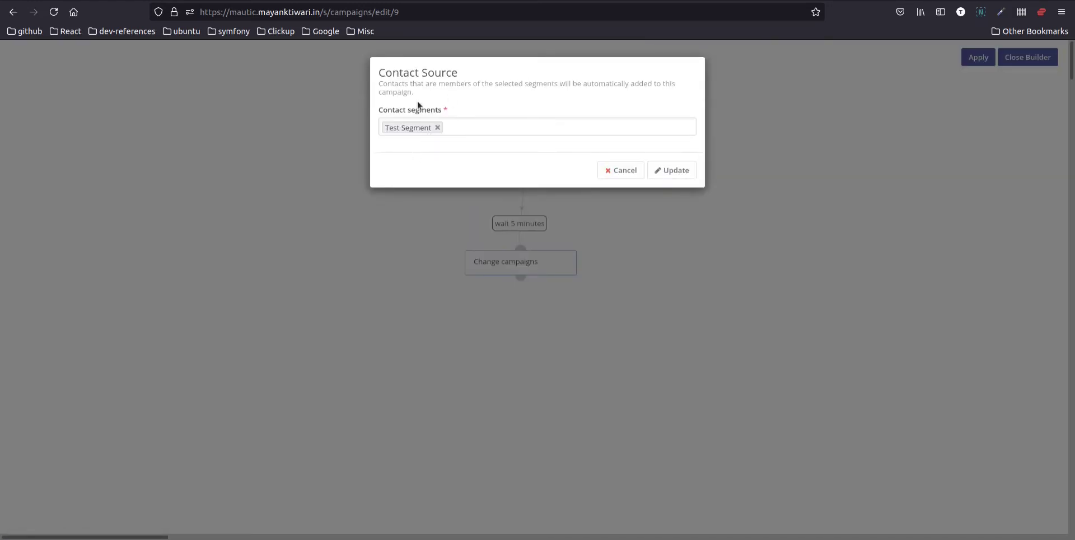
pyautogui.click(467, 127)
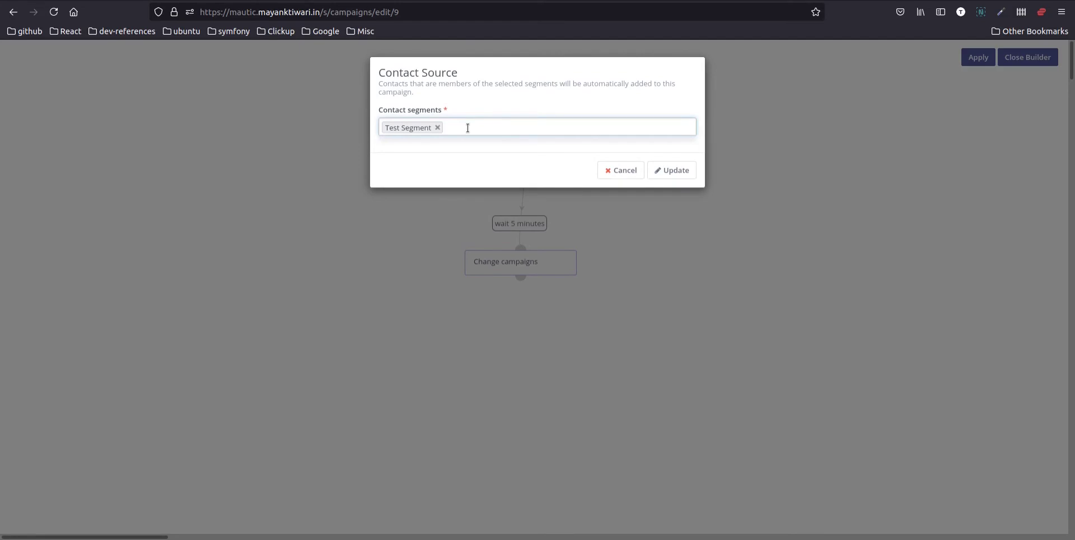
pyautogui.click(622, 175)
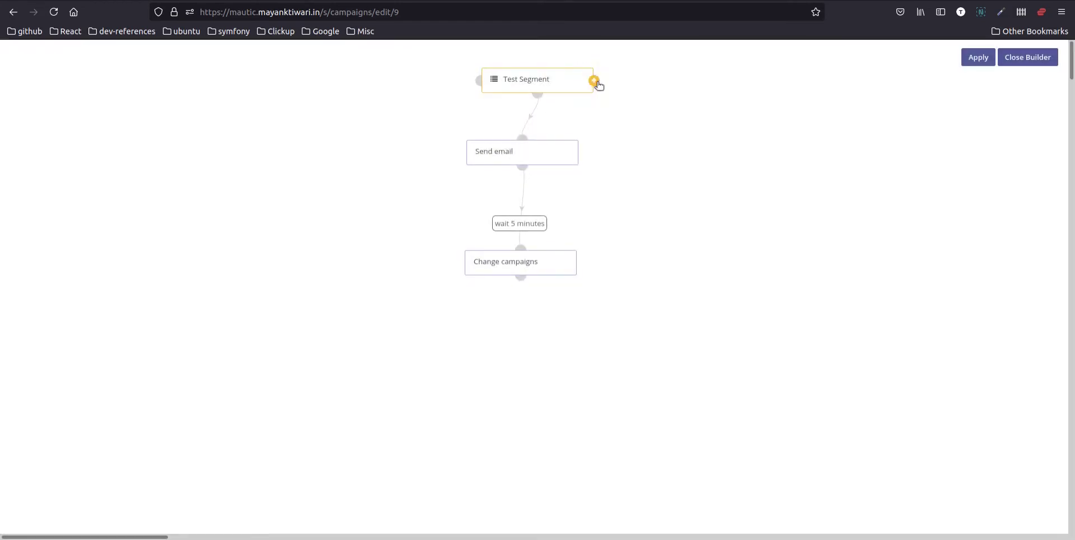
# Add a campaign forms contact source using HI Contact Form beside the Test Segment source
pyautogui.click(595, 81)
pyautogui.click(583, 155)
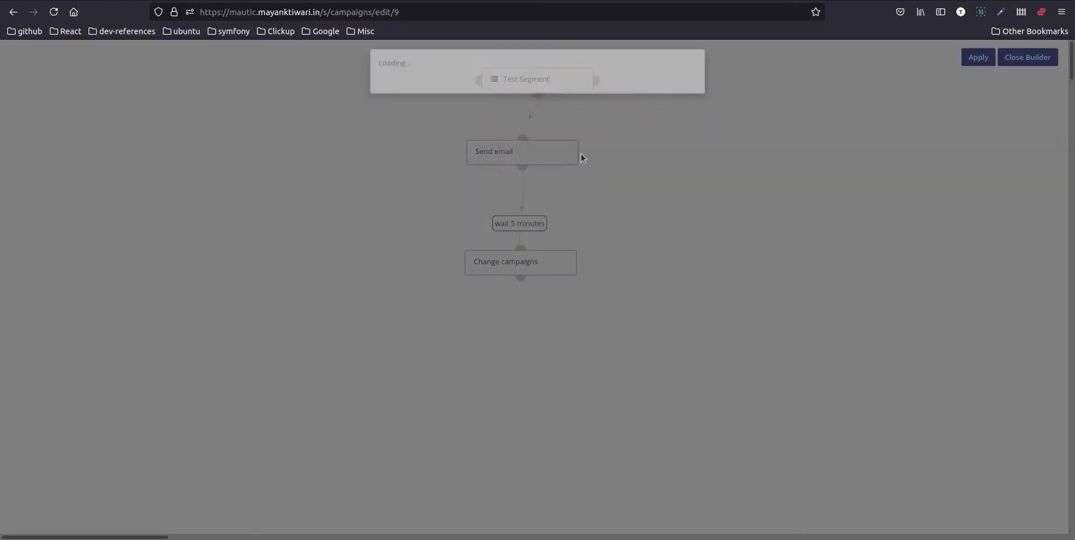
pyautogui.click(476, 122)
pyautogui.click(431, 145)
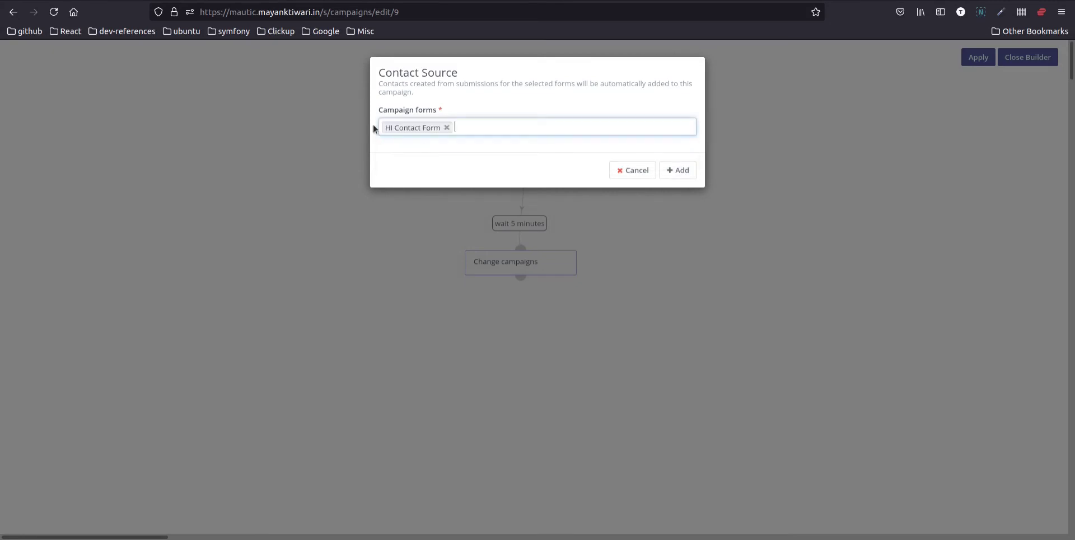
pyautogui.click(679, 171)
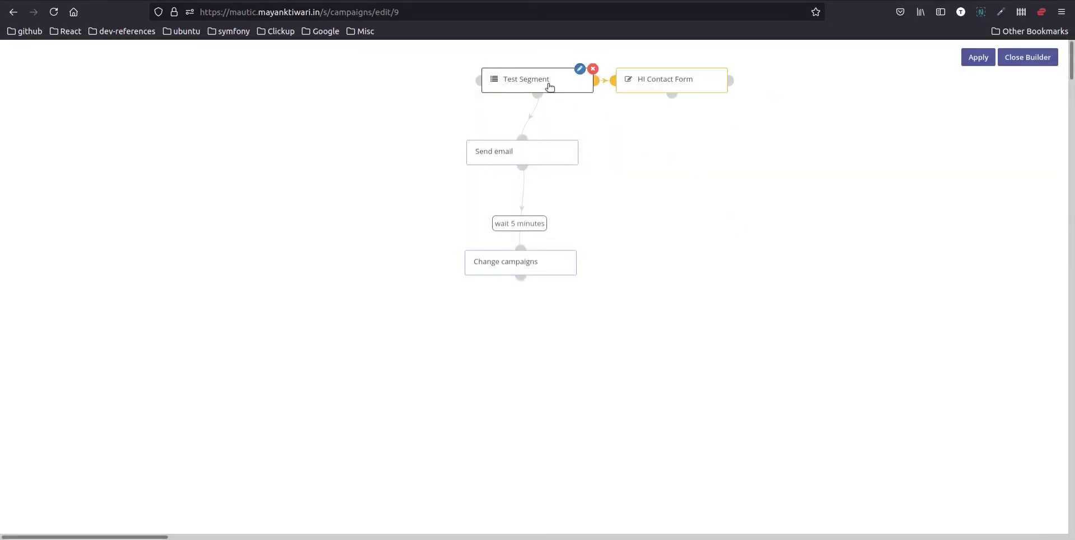
# View the event types available under the HI Contact Form source, dismiss them, and delete that source from the campaign
pyautogui.click(672, 98)
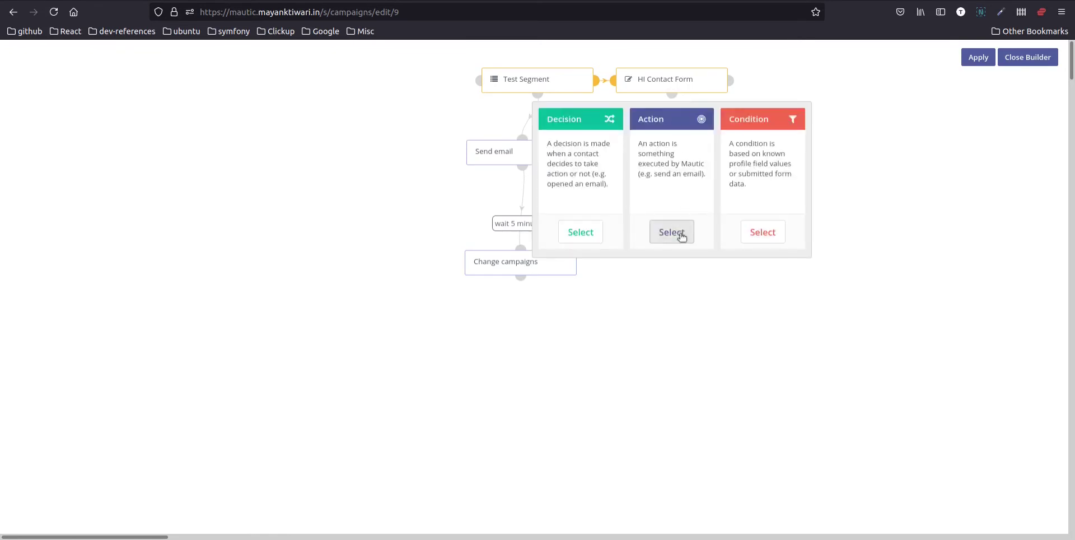
pyautogui.click(424, 138)
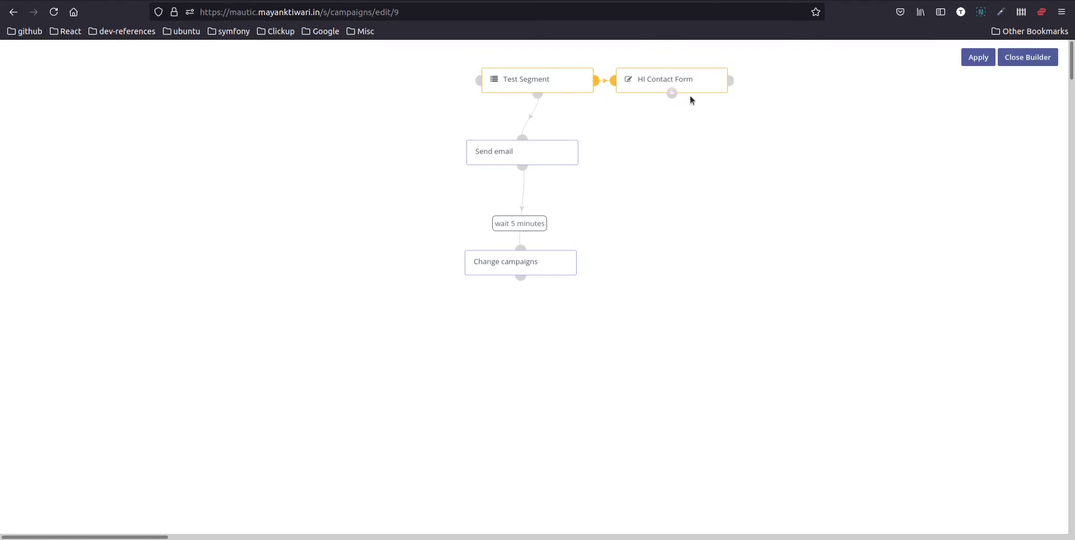
pyautogui.click(727, 69)
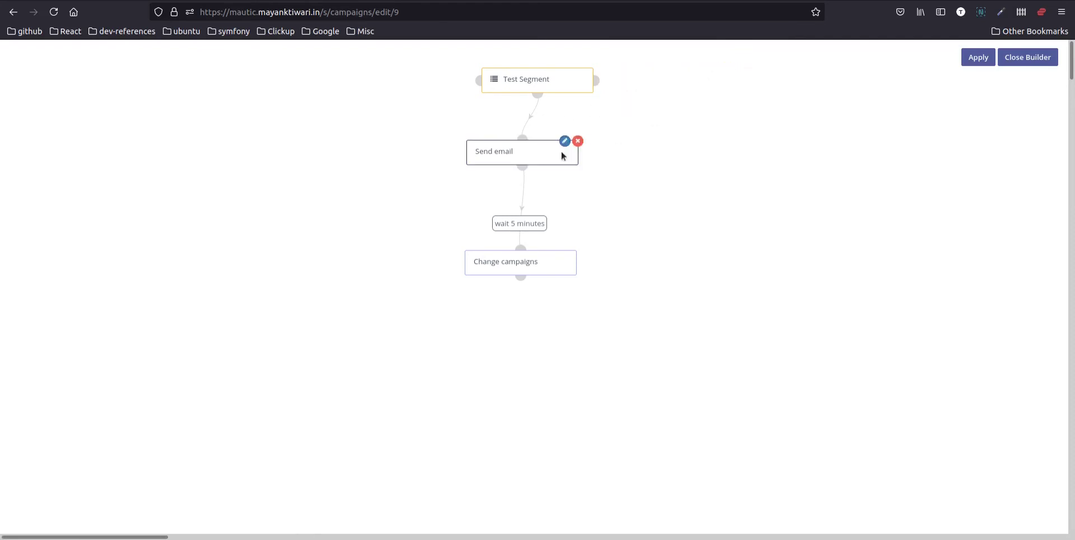
# View the decision types available under the Test Segment source and dismiss the list without choosing one
pyautogui.click(538, 96)
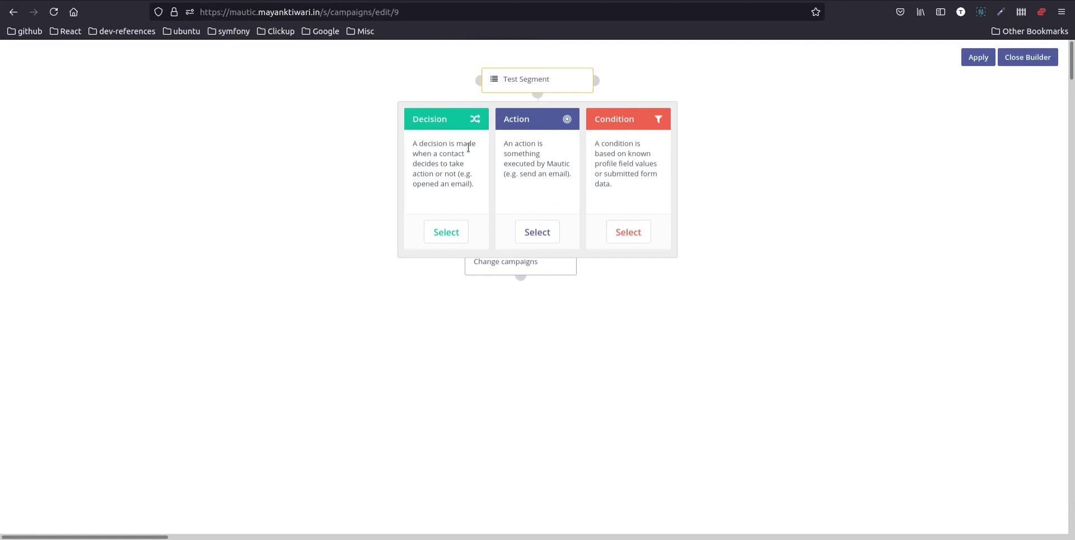
pyautogui.click(446, 231)
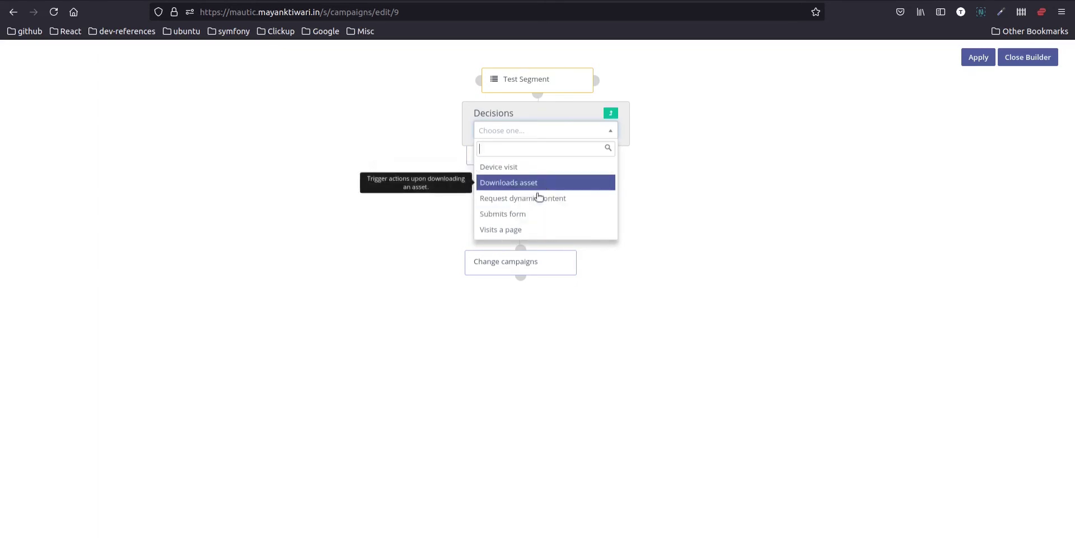
pyautogui.click(887, 242)
# Add a Clicks email decision with no name or URL limit under Send email, and place it left of the Change campaigns event
pyautogui.click(521, 167)
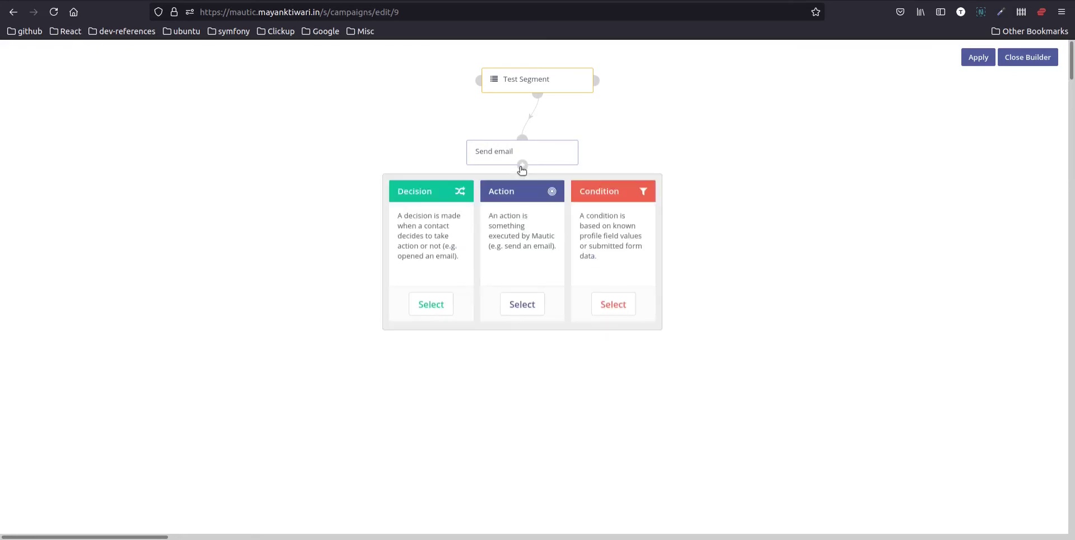
pyautogui.click(429, 305)
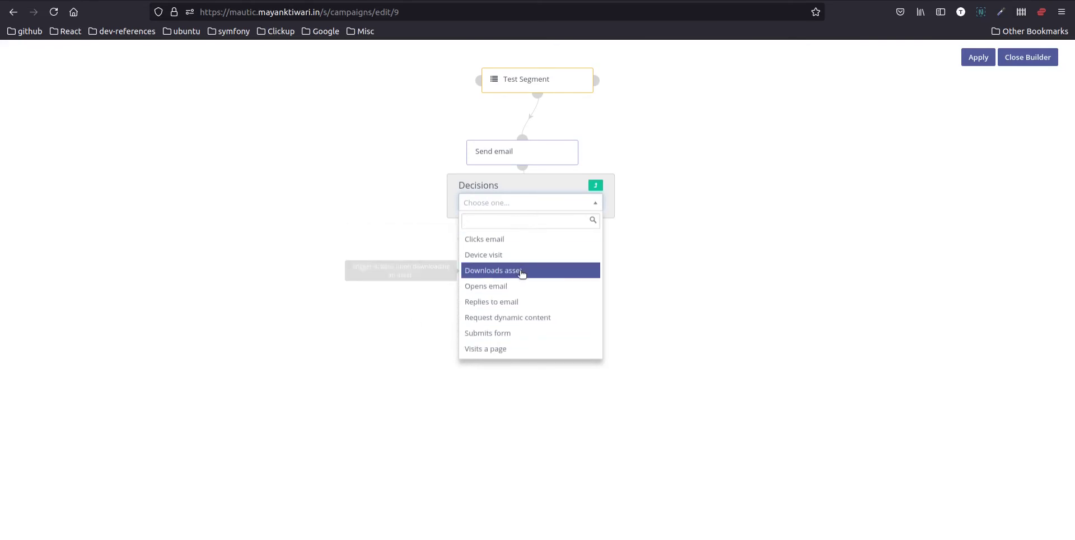
pyautogui.click(536, 240)
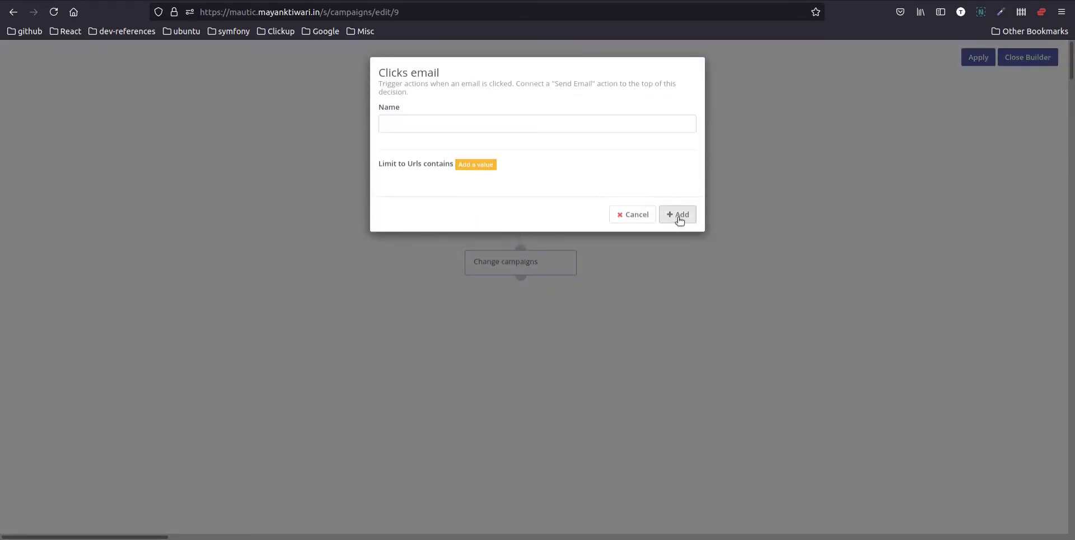
pyautogui.click(678, 214)
pyautogui.moveTo(506, 211); pyautogui.dragTo(310, 243)
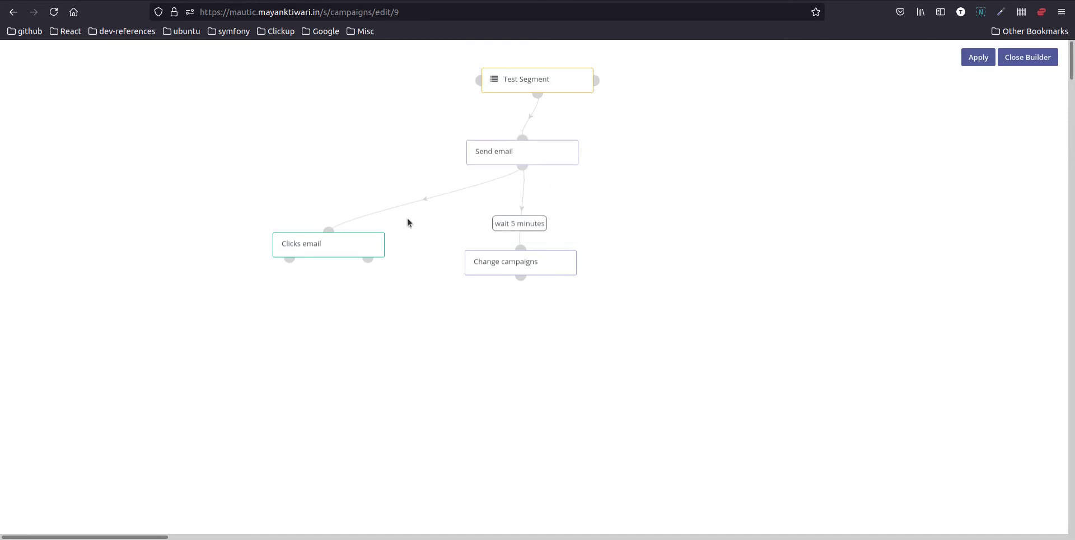
pyautogui.moveTo(347, 249); pyautogui.dragTo(310, 240)
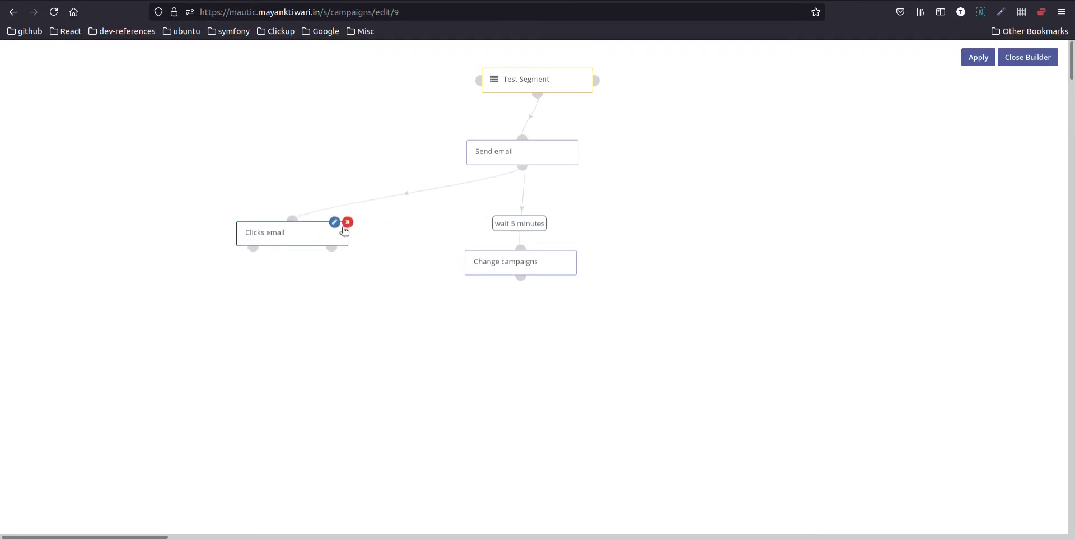
# Add an immediate Adjust contact points action named "+2" with a positive points value to the yes branch of Clicks email
pyautogui.click(253, 247)
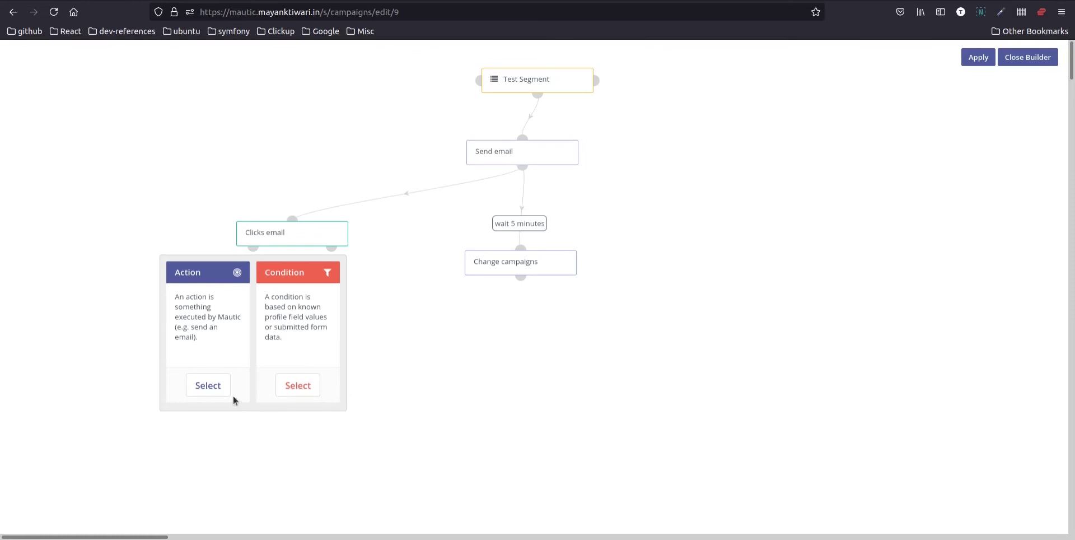
pyautogui.click(215, 389)
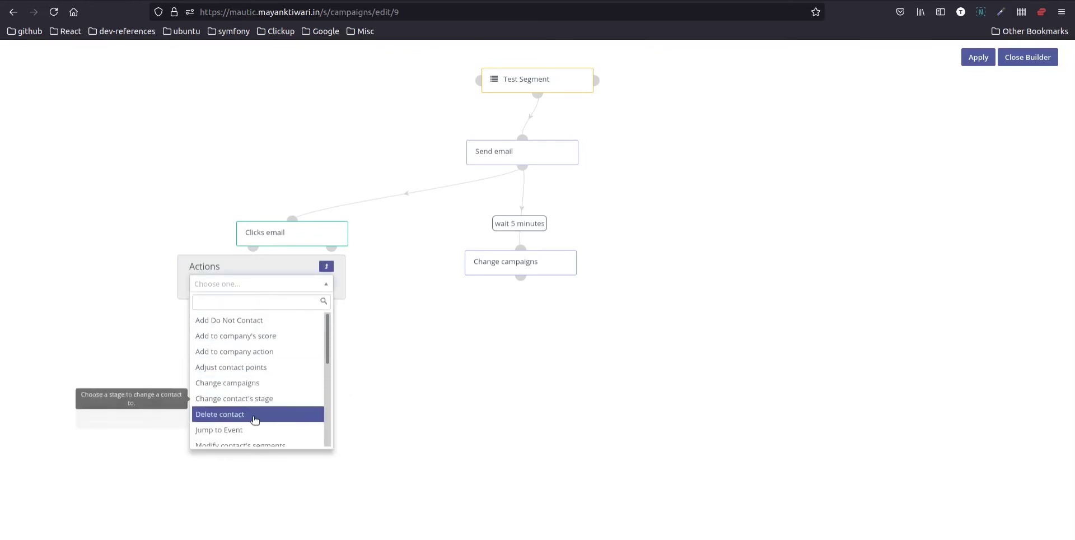
pyautogui.click(269, 371)
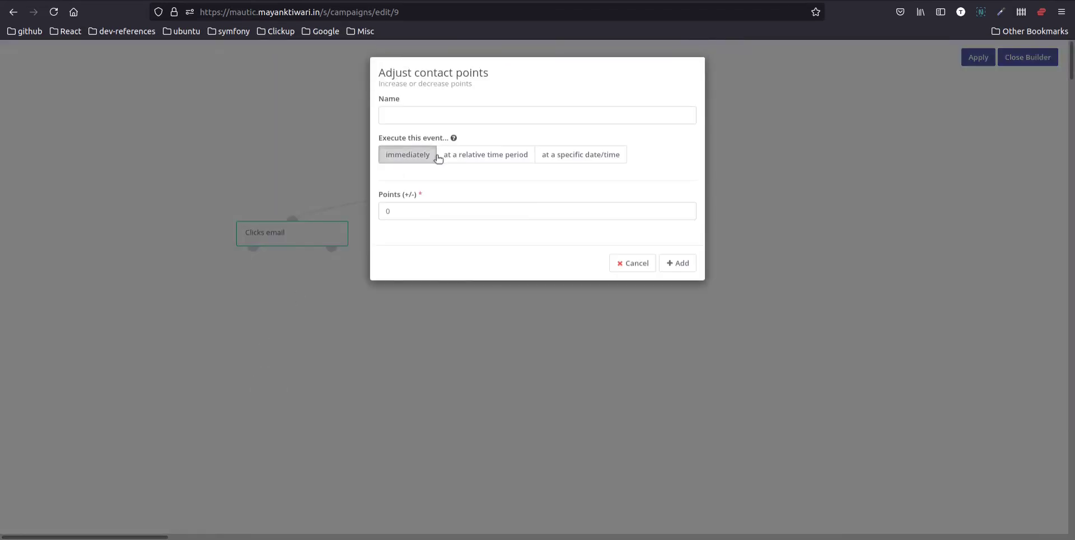
pyautogui.click(425, 112)
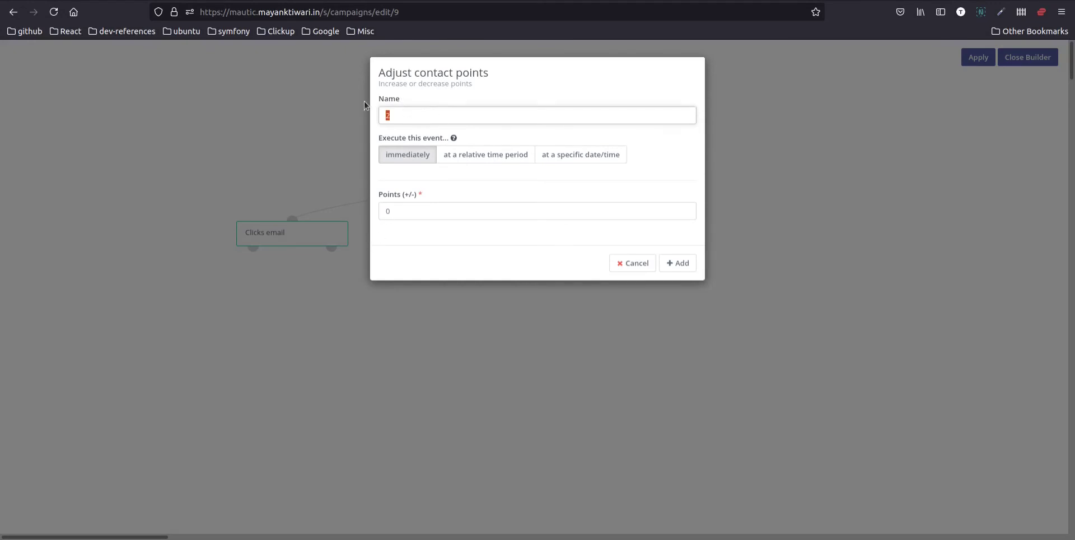
pyautogui.write('+')
pyautogui.press('Tab')
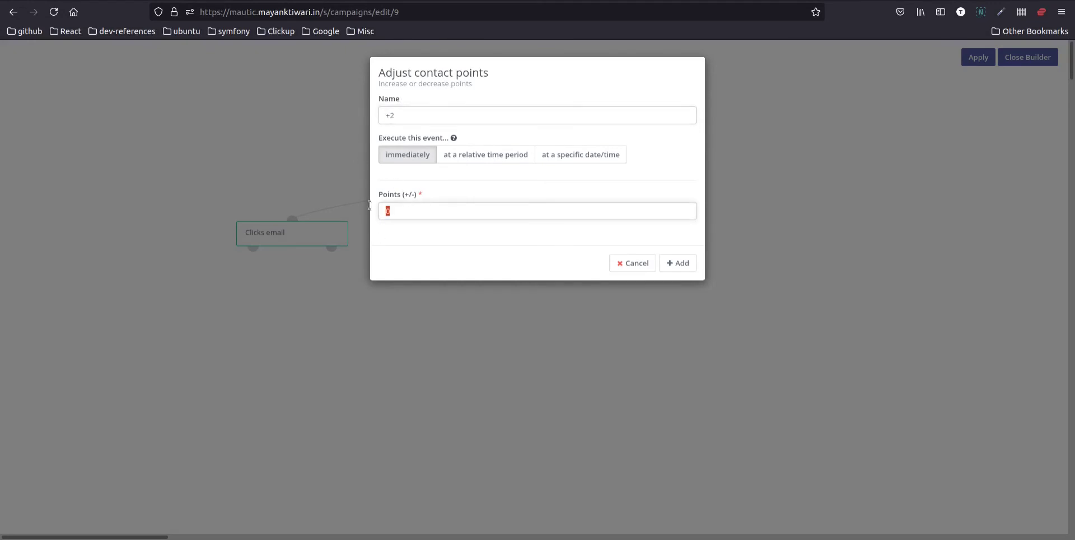
pyautogui.write('+')
pyautogui.click(686, 264)
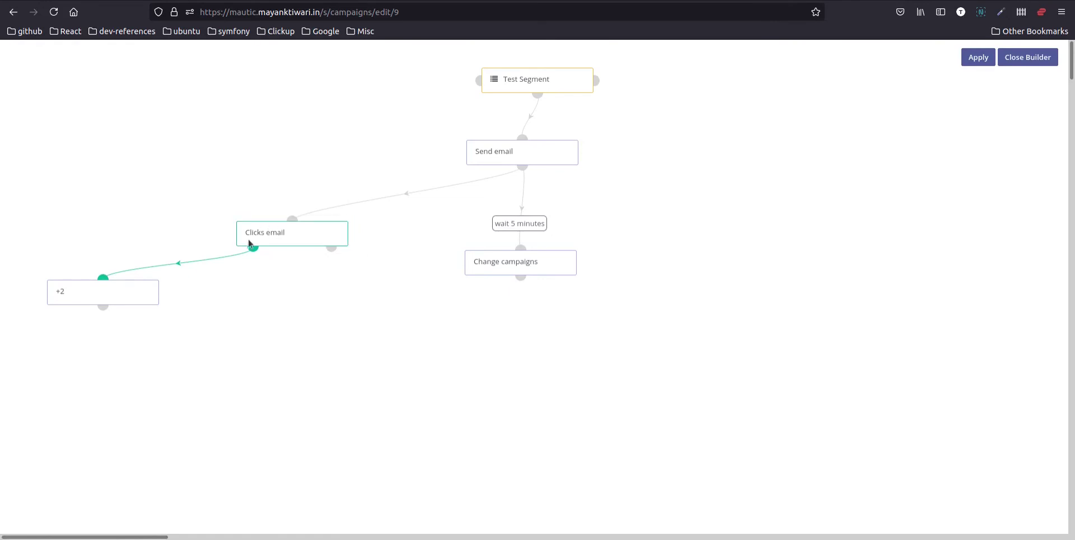
# Add an Adjust contact points action of -2 within 2 days to the no branch of Clicks email, and place it further below
pyautogui.click(332, 247)
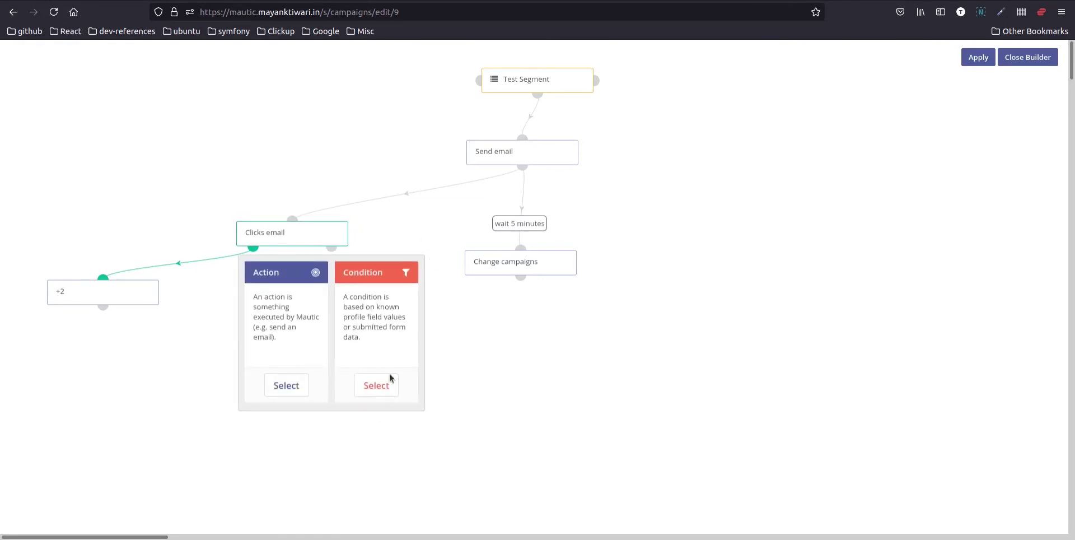
pyautogui.click(286, 382)
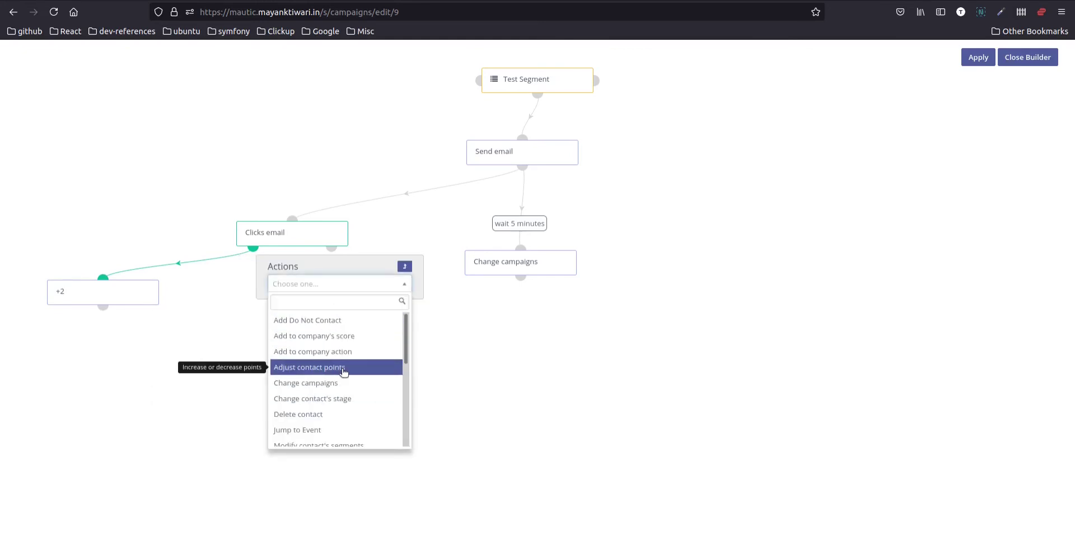
pyautogui.click(343, 373)
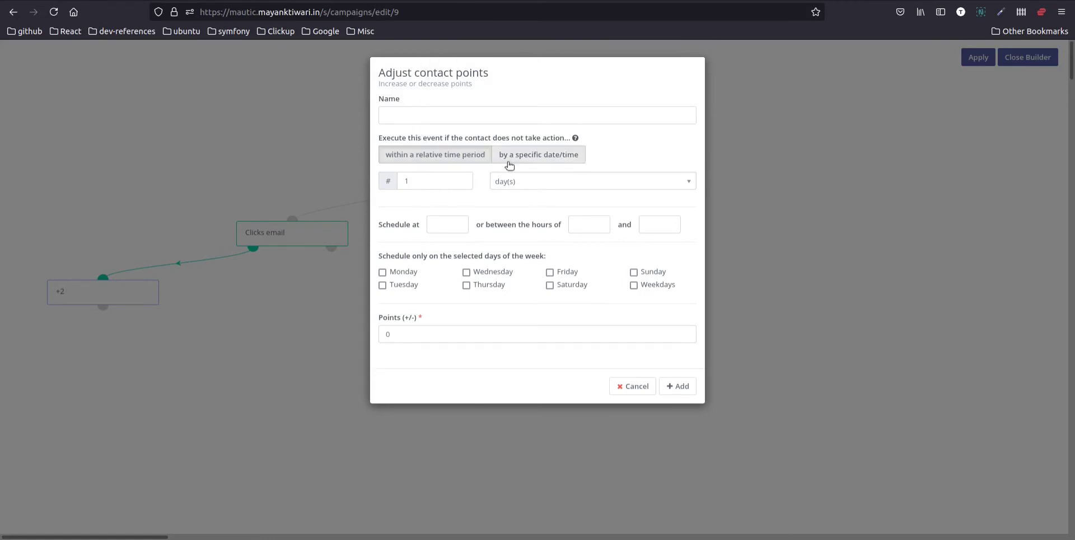
pyautogui.click(547, 182)
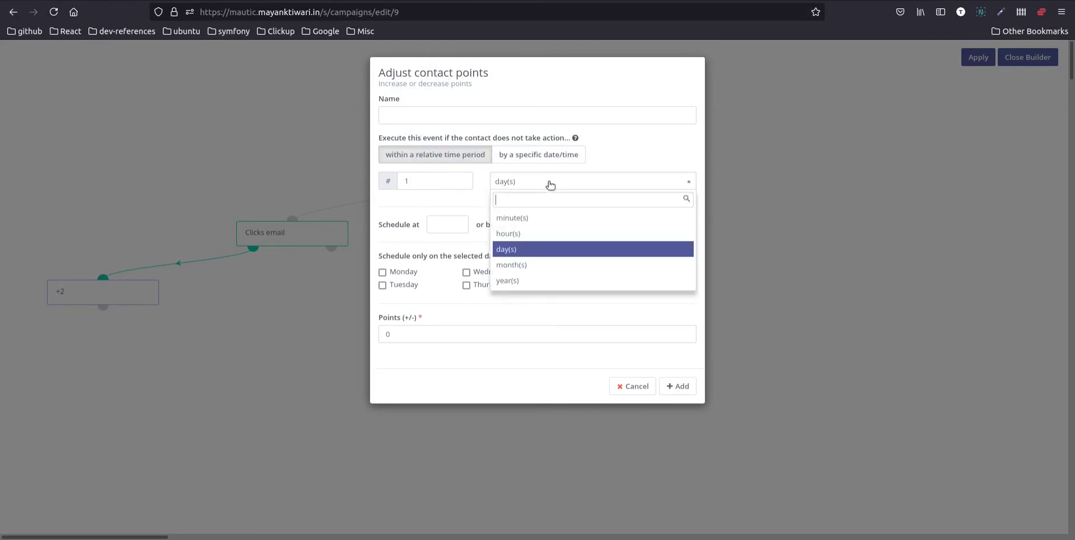
pyautogui.click(540, 253)
pyautogui.hotkey('shift', 'Tab')
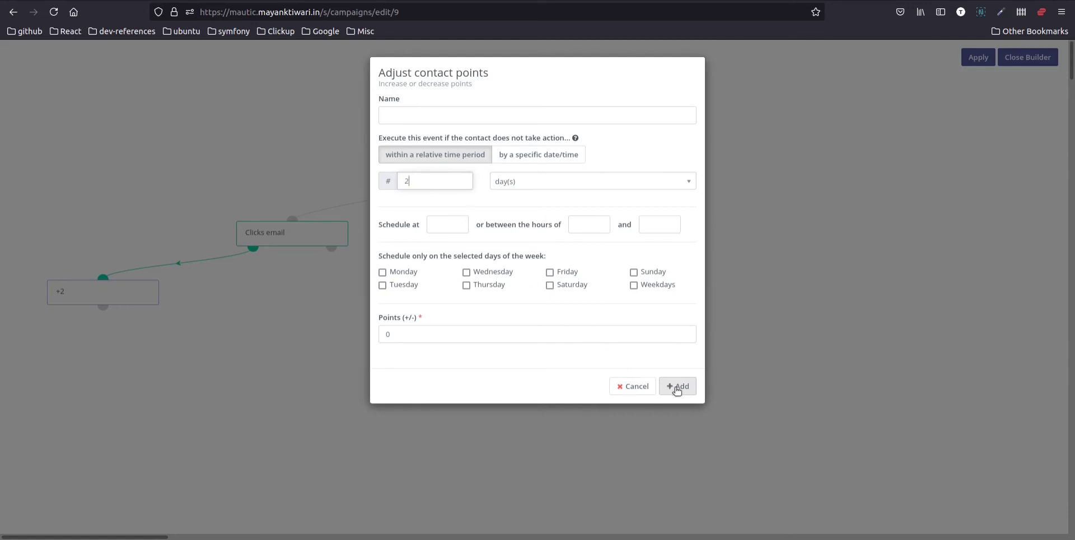
pyautogui.doubleClick(461, 336)
pyautogui.write('-2')
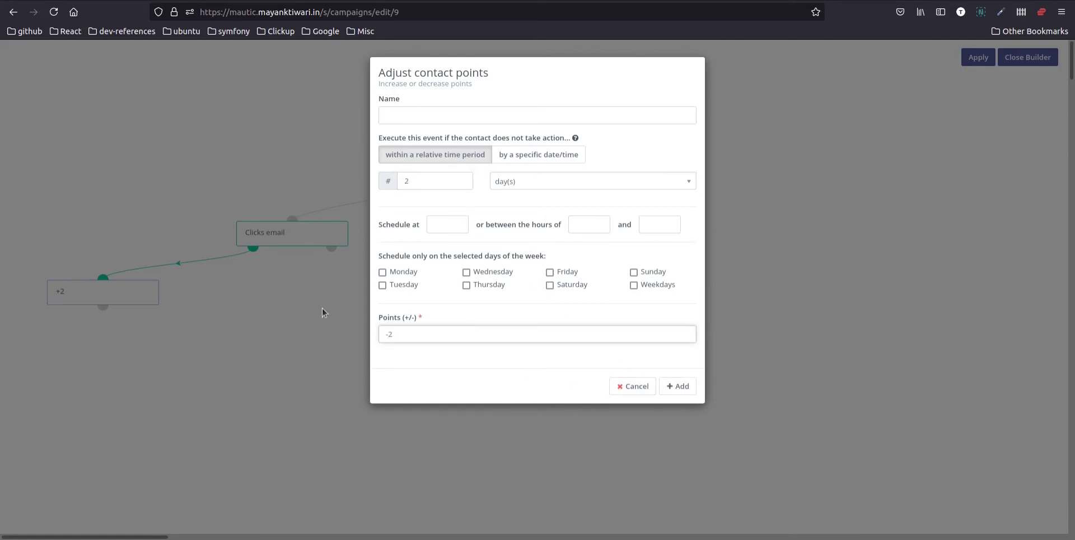
pyautogui.click(678, 386)
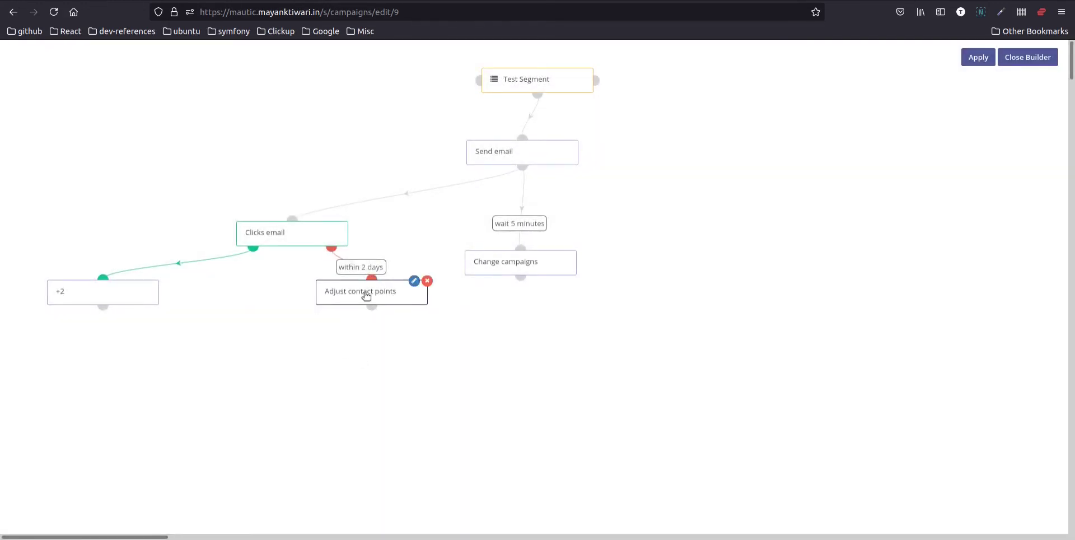
pyautogui.moveTo(366, 295); pyautogui.dragTo(367, 341)
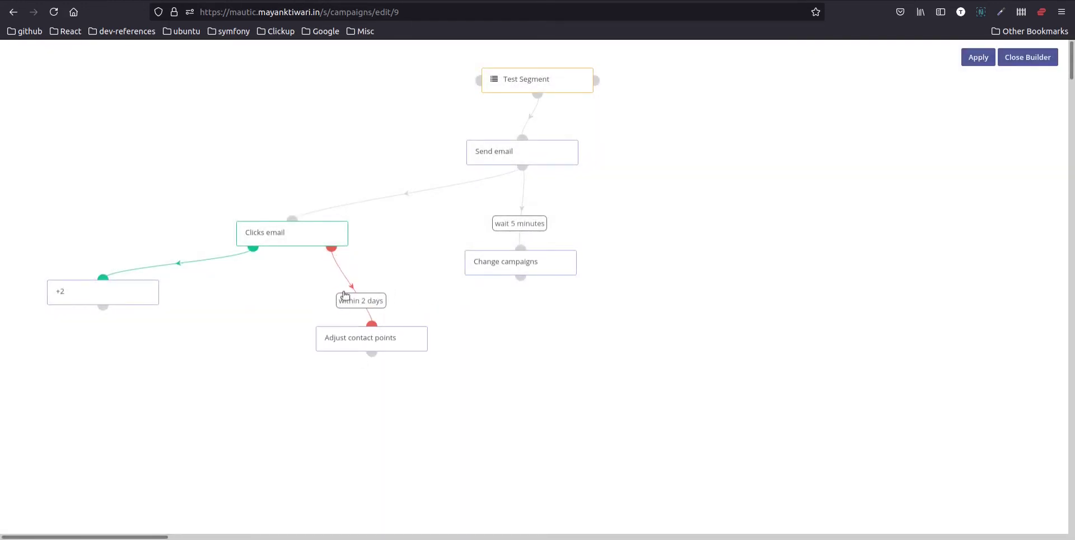
# Add an immediate Contact field value condition with City equals "new" under Send email, and place it right of the Change campaigns event
pyautogui.moveTo(313, 236)
pyautogui.moveTo(351, 342)
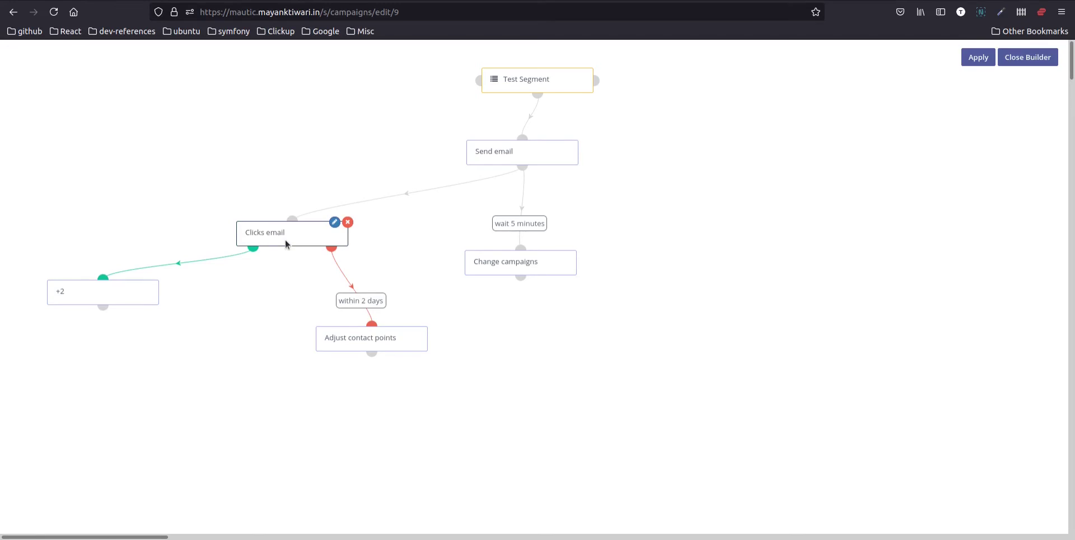
pyautogui.click(522, 166)
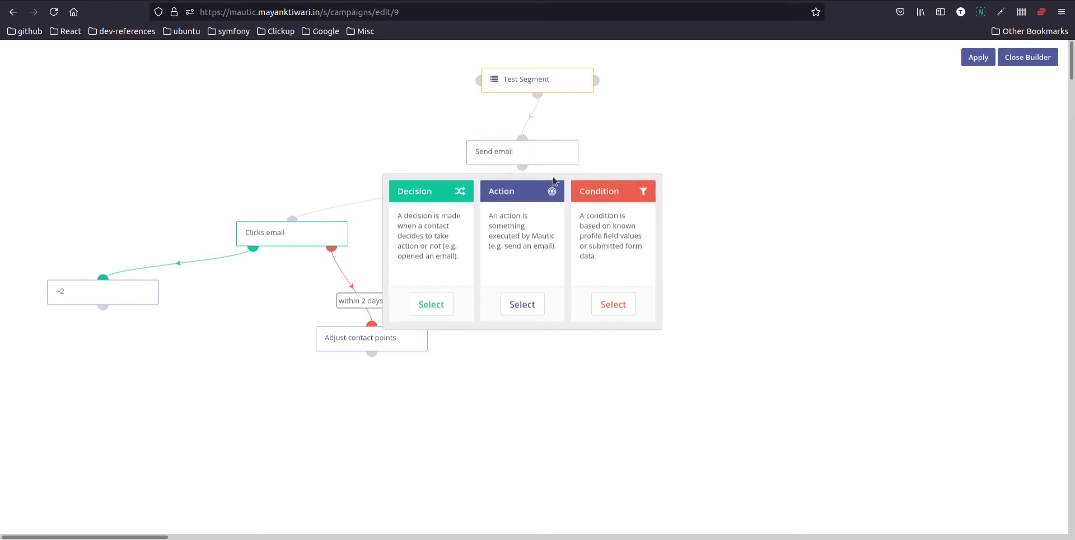
pyautogui.click(616, 308)
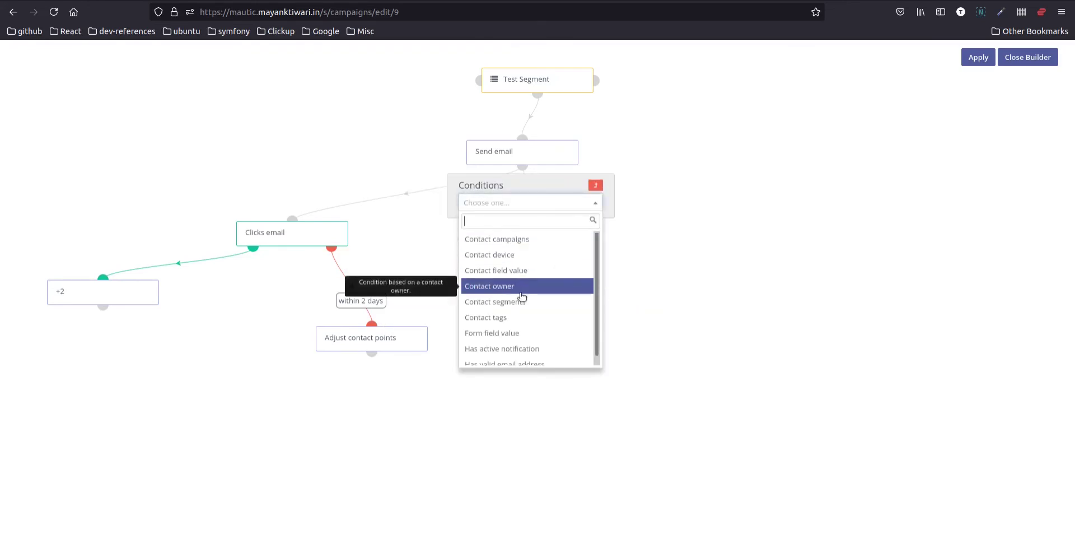
pyautogui.click(540, 271)
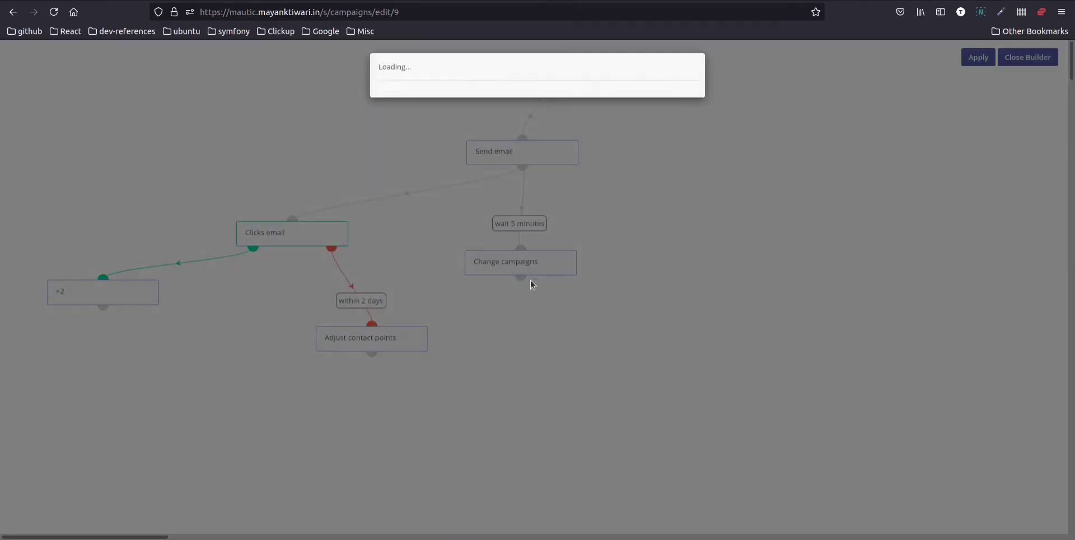
pyautogui.click(414, 212)
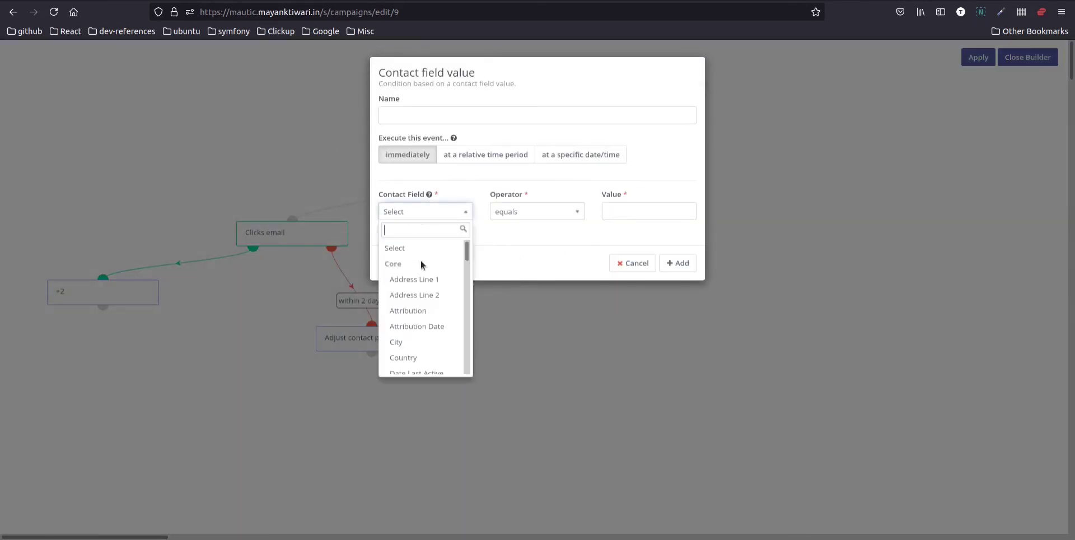
pyautogui.click(419, 341)
pyautogui.click(628, 211)
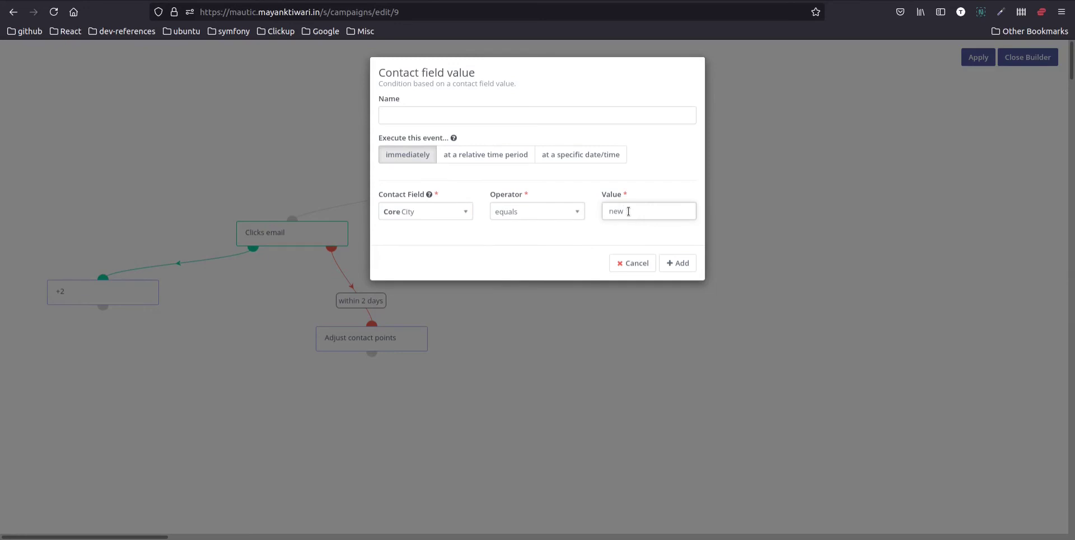
pyautogui.click(678, 263)
pyautogui.moveTo(677, 238); pyautogui.dragTo(739, 238)
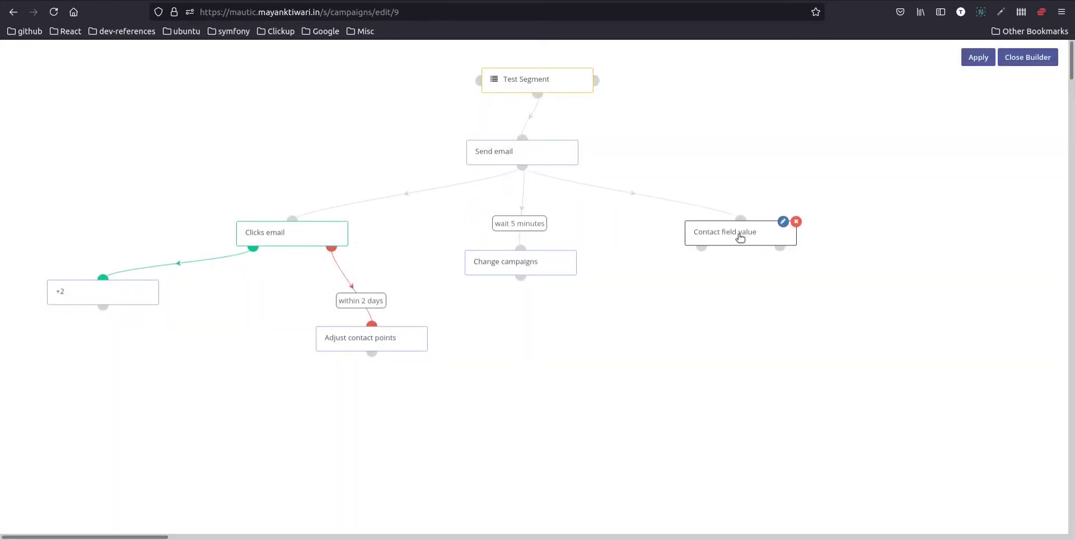
# Add a Jump to Event action to the yes branch of the Contact field value condition, and place it further below
pyautogui.click(702, 247)
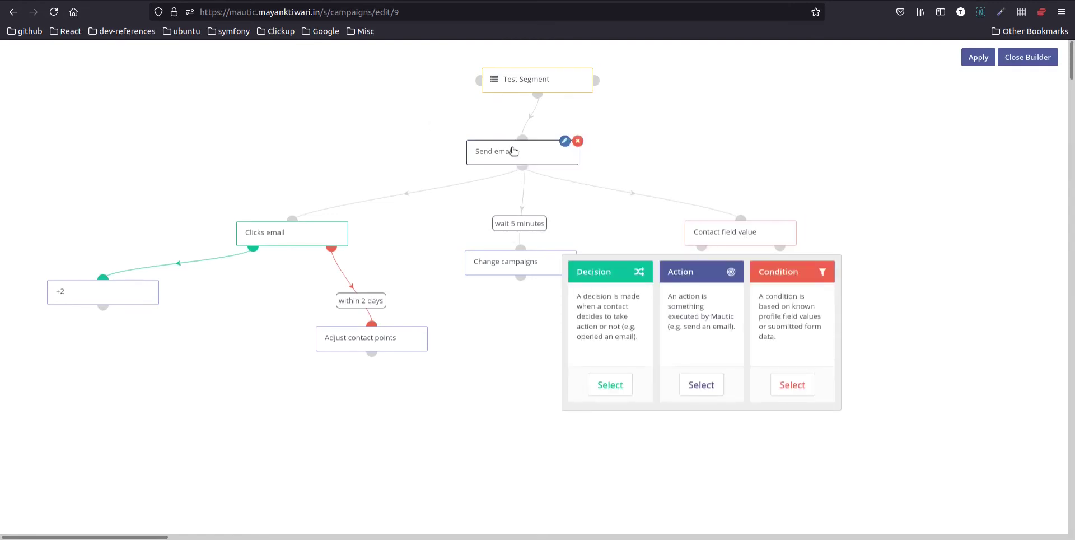
pyautogui.moveTo(526, 159)
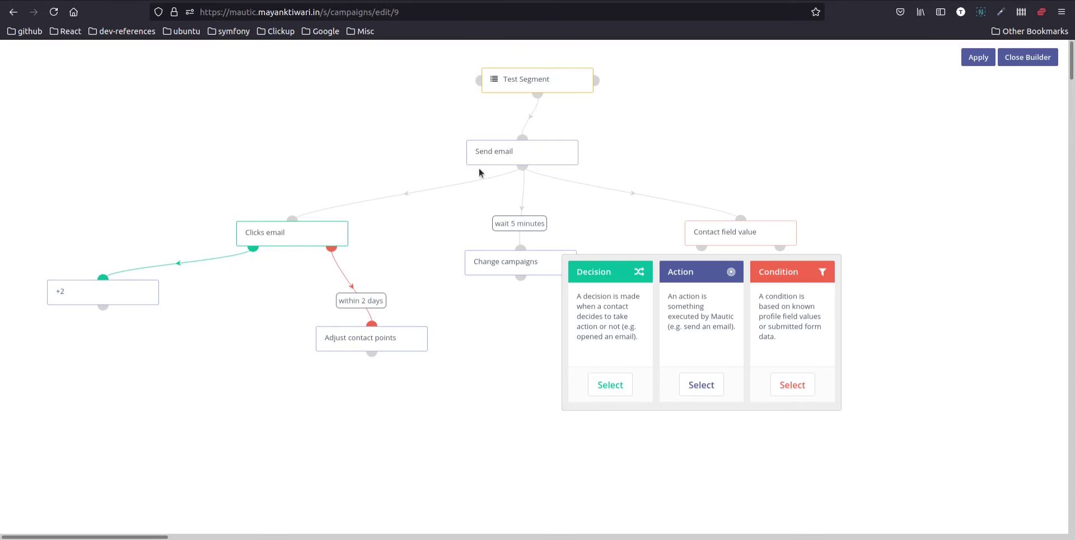
pyautogui.moveTo(689, 230)
pyautogui.click(701, 385)
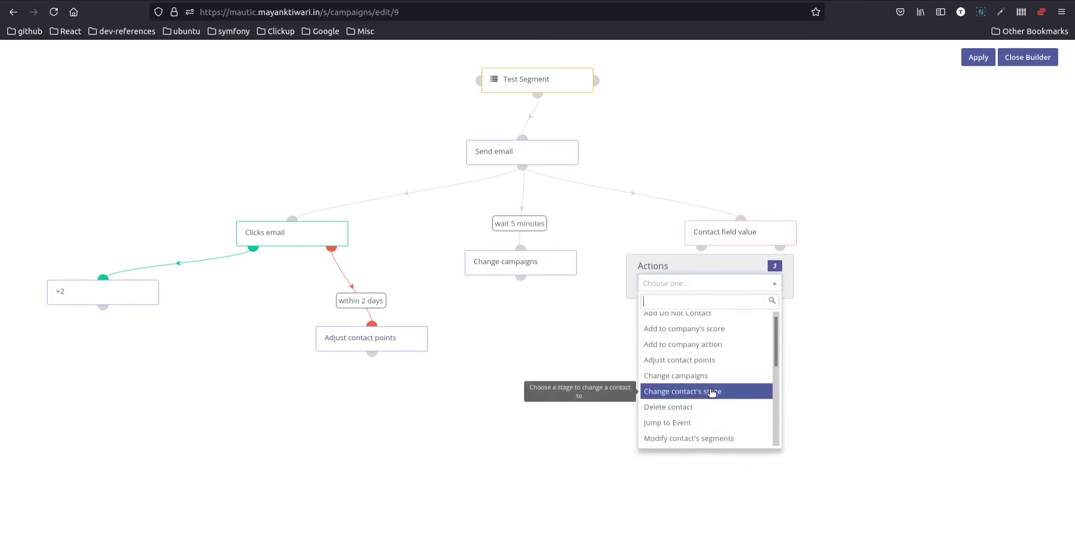
pyautogui.click(697, 427)
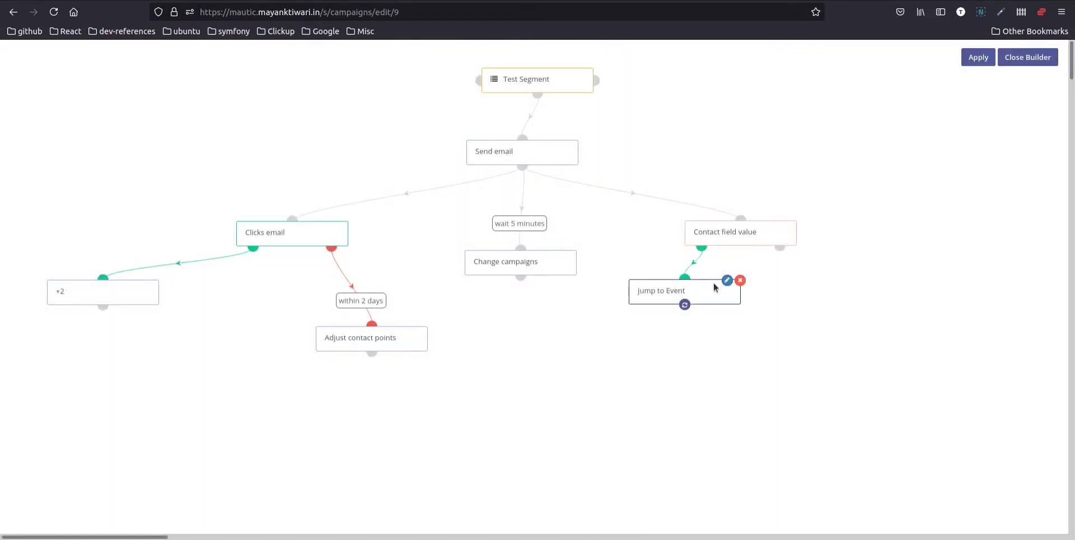
pyautogui.moveTo(715, 288); pyautogui.dragTo(701, 323)
# View and dismiss the event types for the condition's no branch, and leave the campaign builder and editor without saving
pyautogui.click(780, 246)
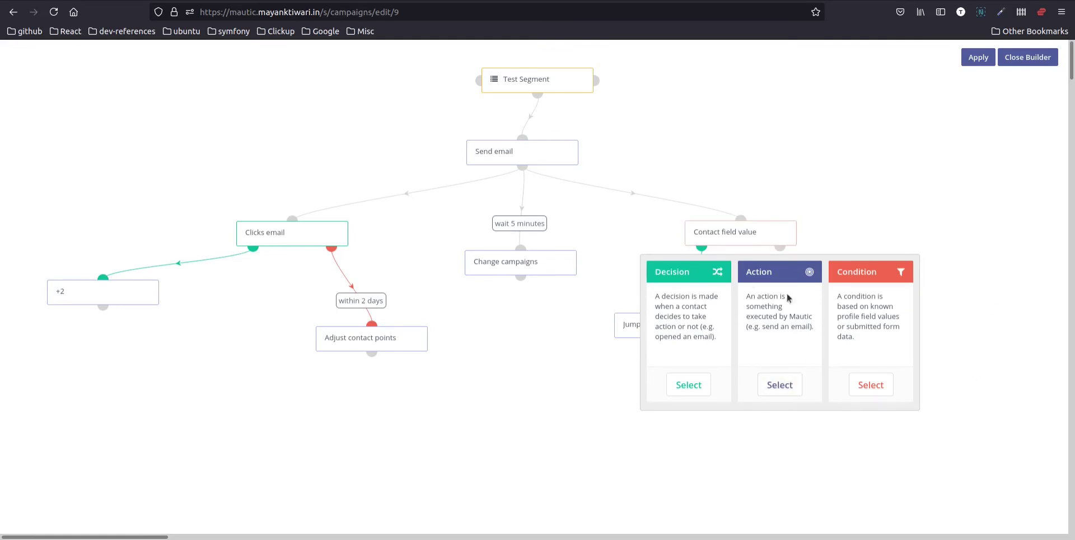
pyautogui.click(847, 171)
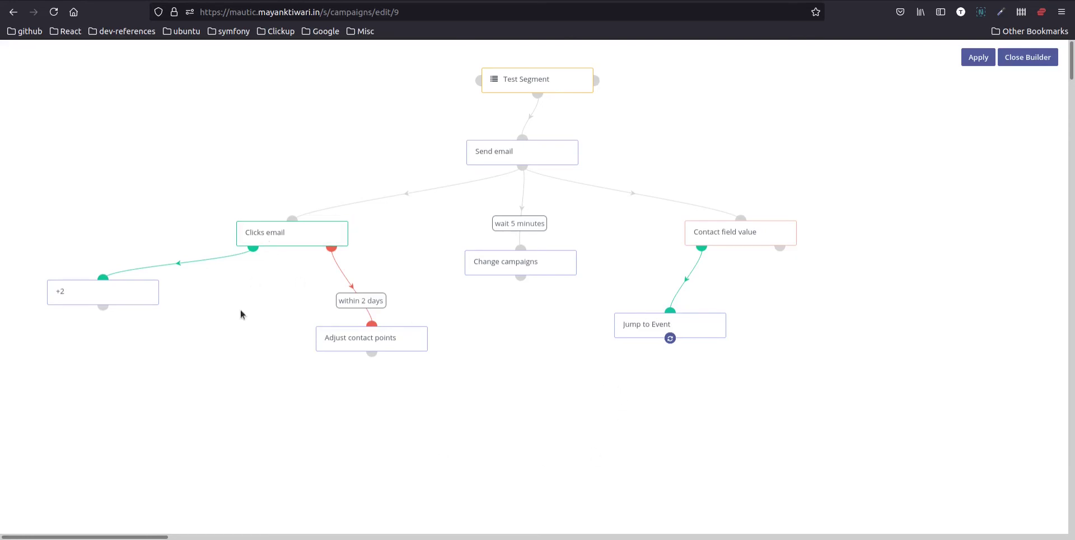
pyautogui.moveTo(356, 224)
pyautogui.click(1029, 58)
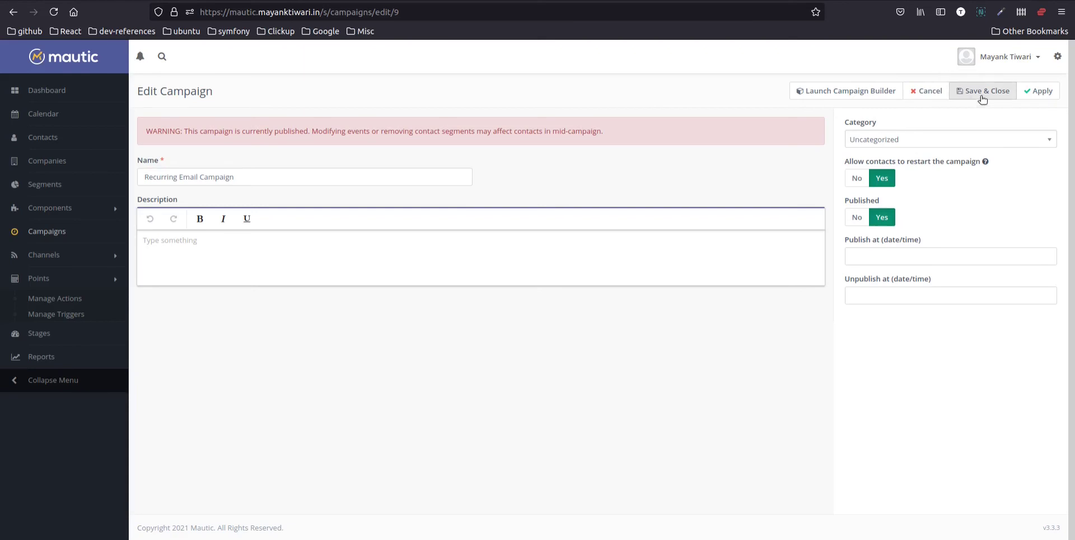
pyautogui.click(932, 95)
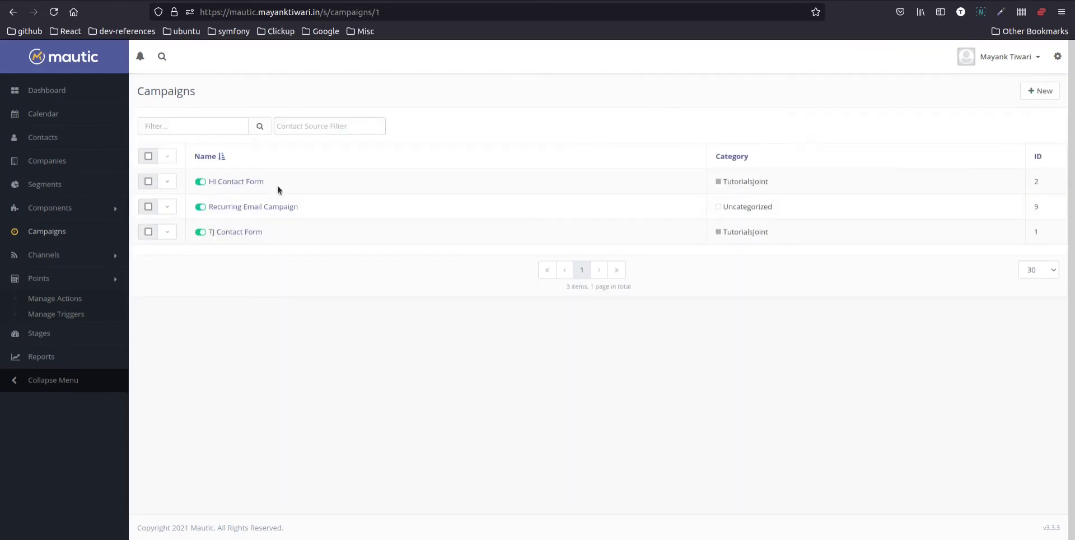
# Open Recurring Email Campaign and review its statistics, workflow preview and contacts
pyautogui.click(238, 208)
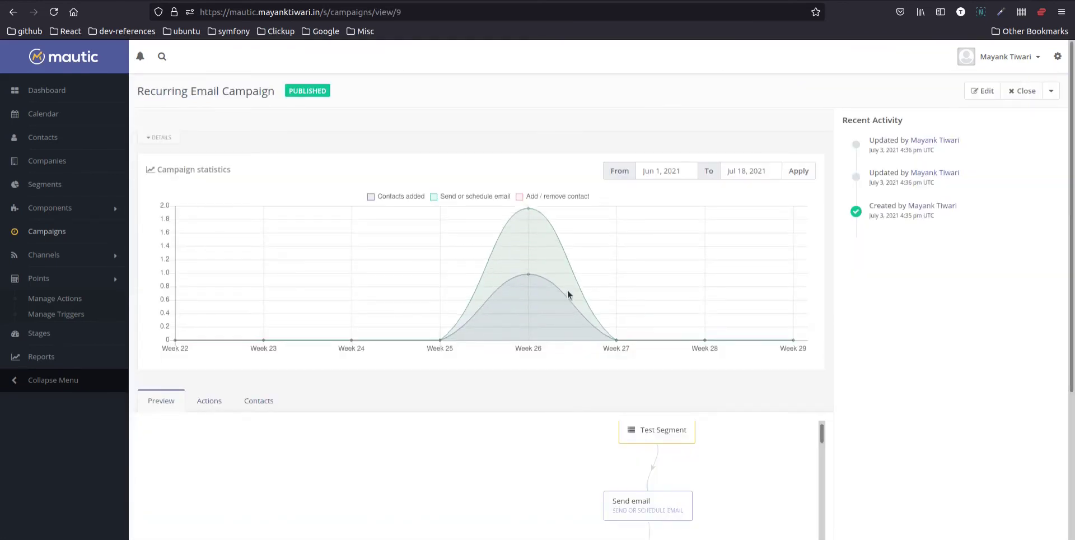
pyautogui.scroll(-3, 567, 290)
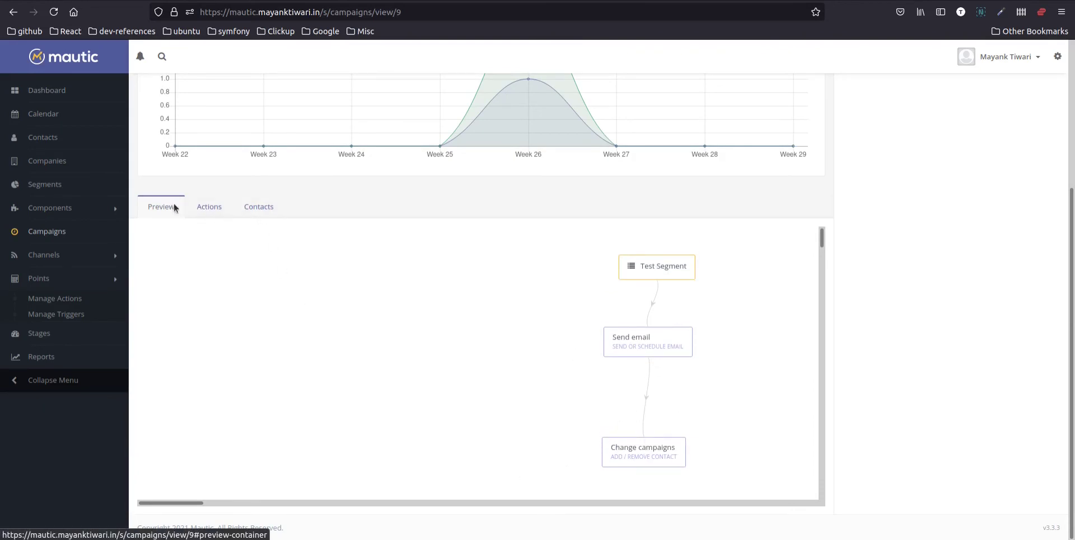
pyautogui.click(249, 207)
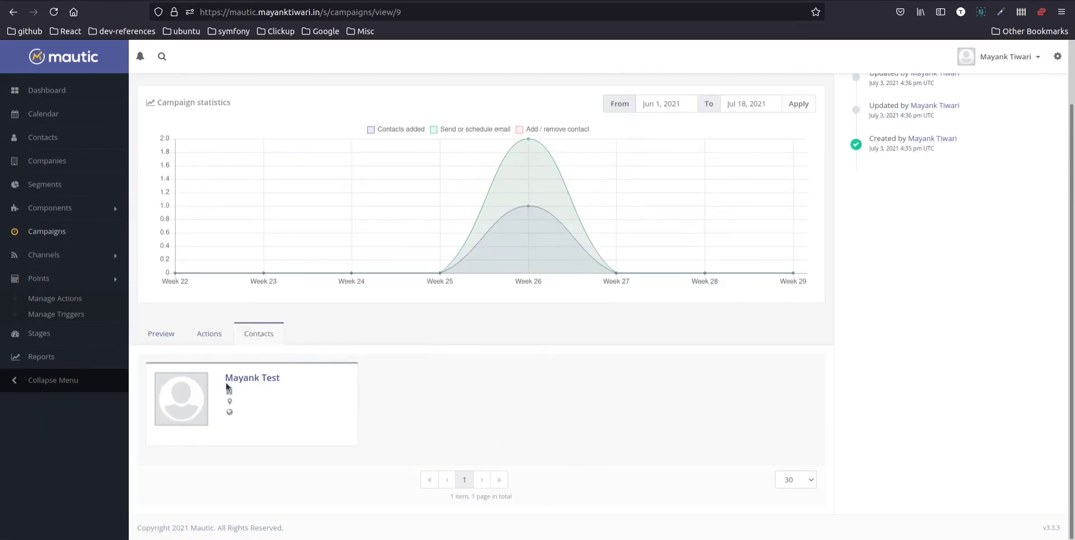
# Open the campaign's contact and review the full event history and engagement chart
pyautogui.click(257, 379)
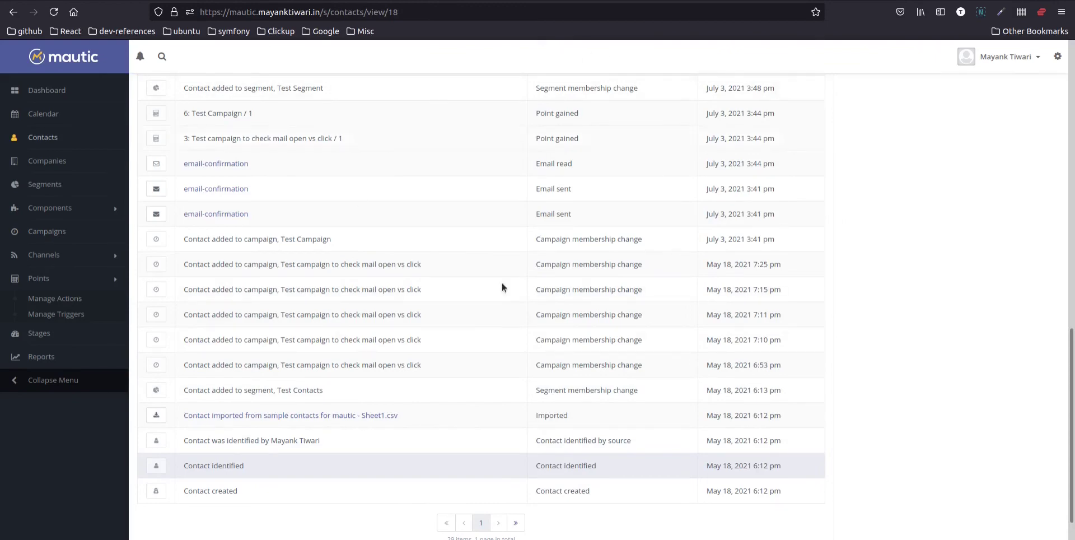
pyautogui.scroll(10, 547, 408)
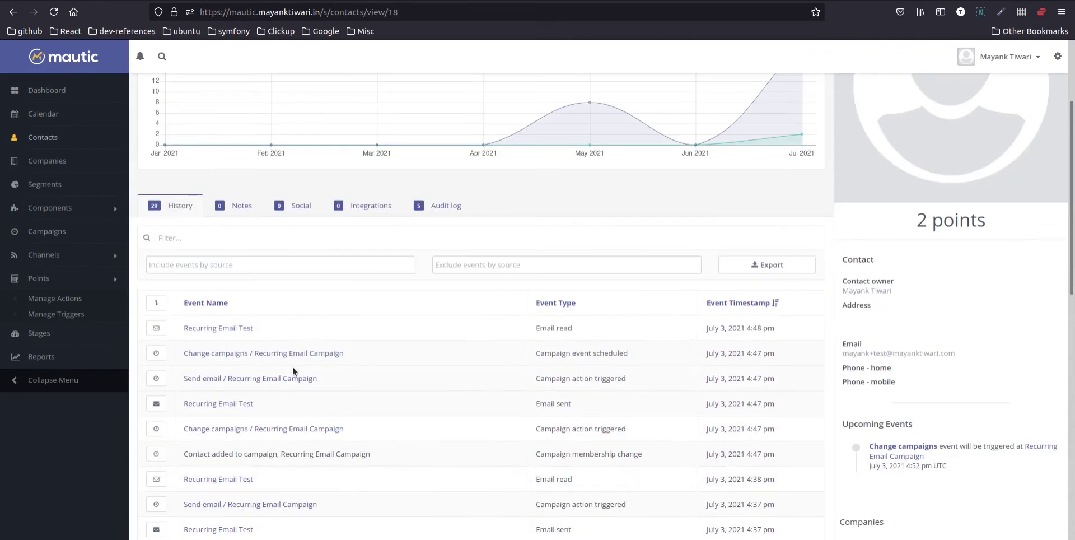
pyautogui.scroll(-4, 585, 271)
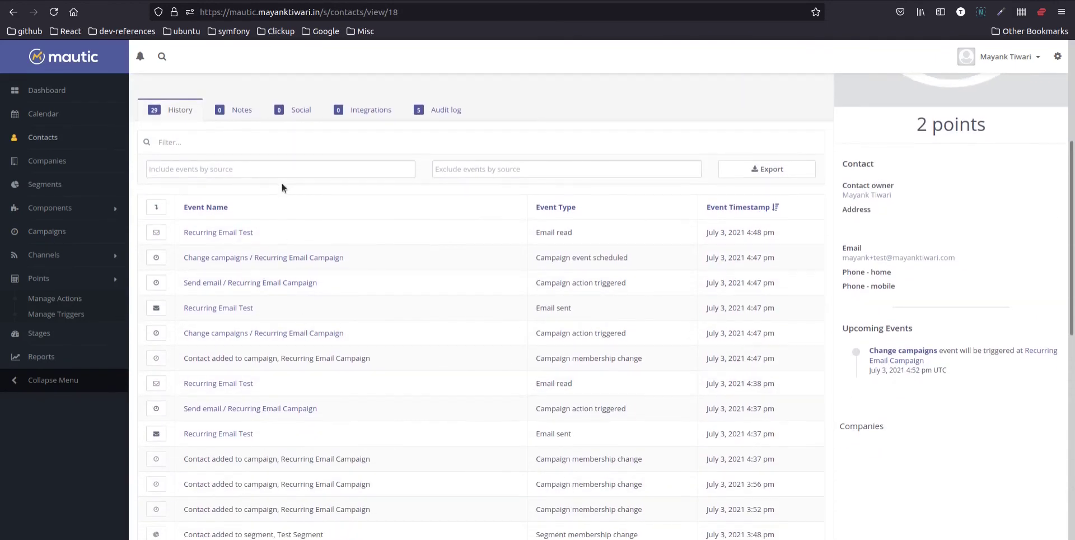
pyautogui.scroll(-6, 286, 294)
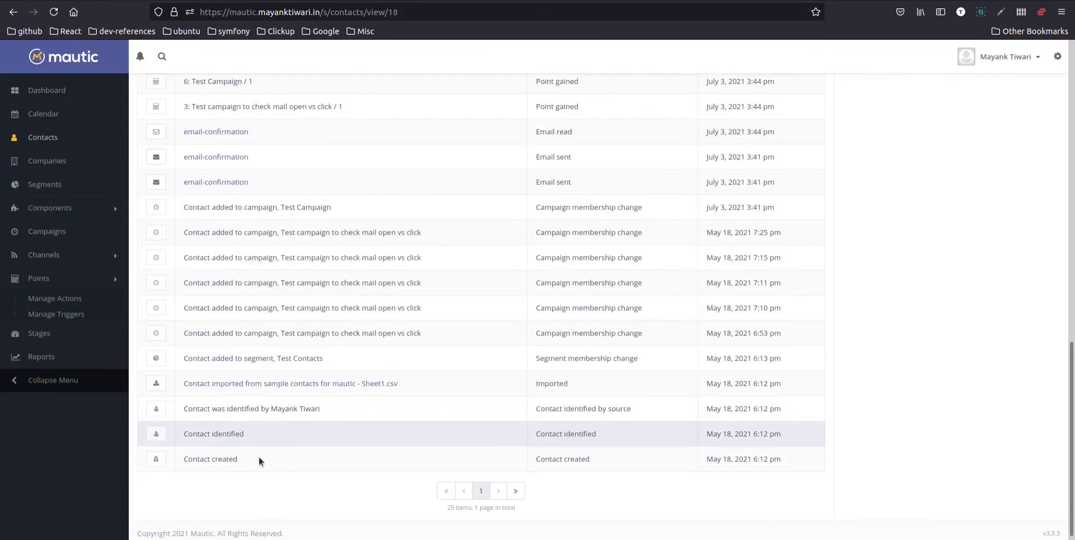
pyautogui.scroll(4, 251, 412)
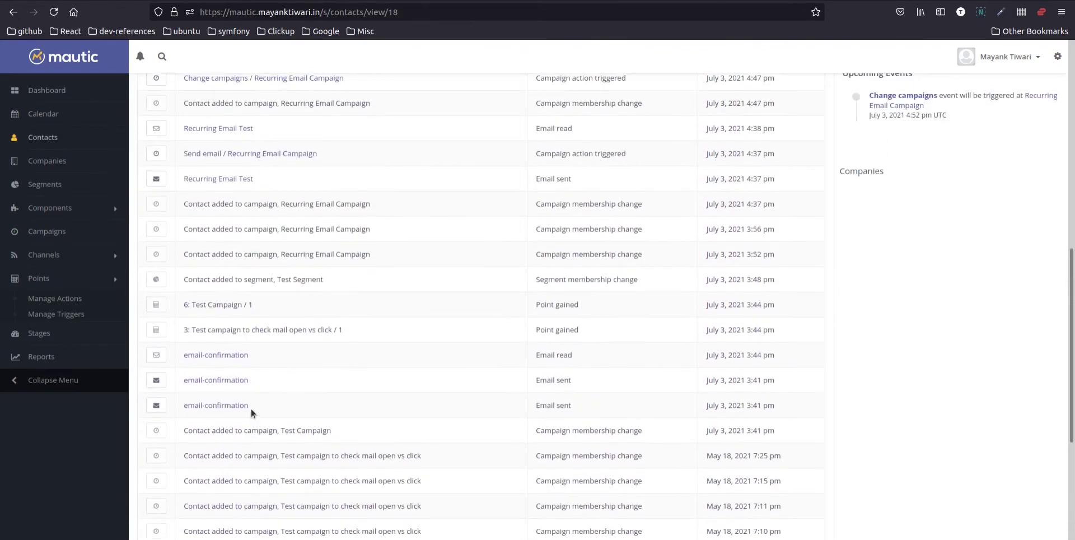
pyautogui.scroll(4, 251, 413)
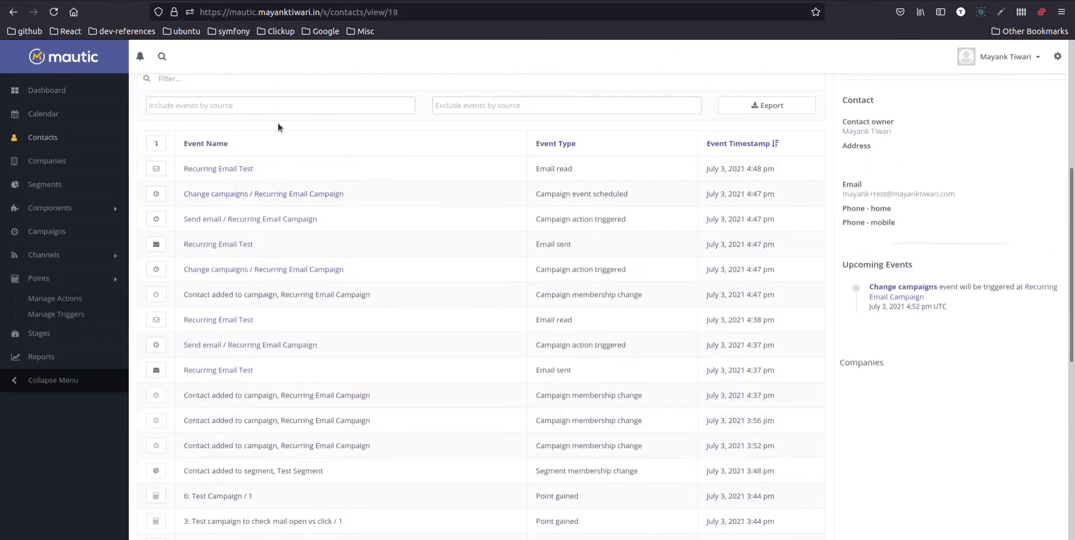
pyautogui.scroll(6, 334, 461)
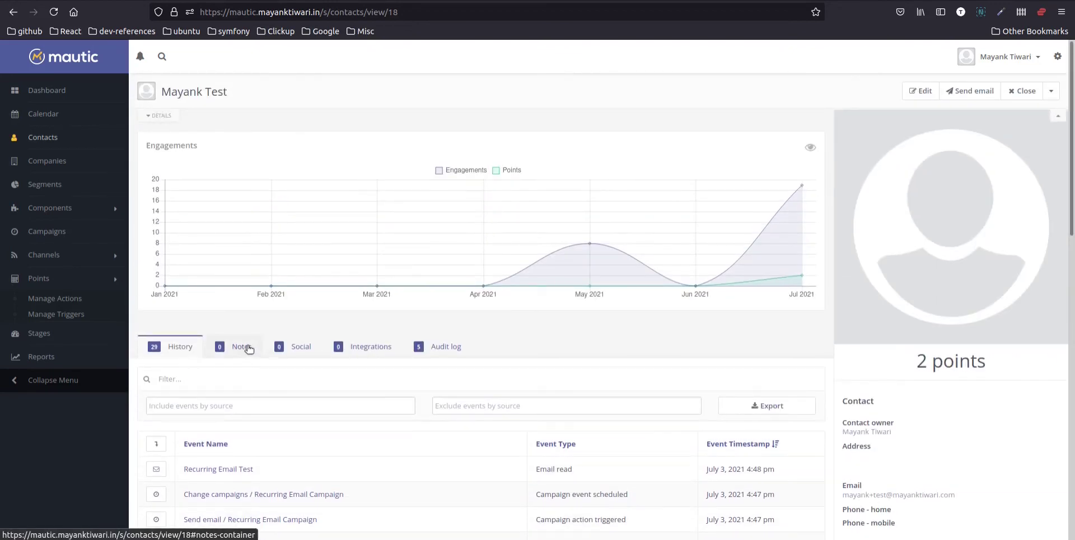
# View the contact's notes and social profiles
pyautogui.click(245, 346)
pyautogui.scroll(-1, 540, 382)
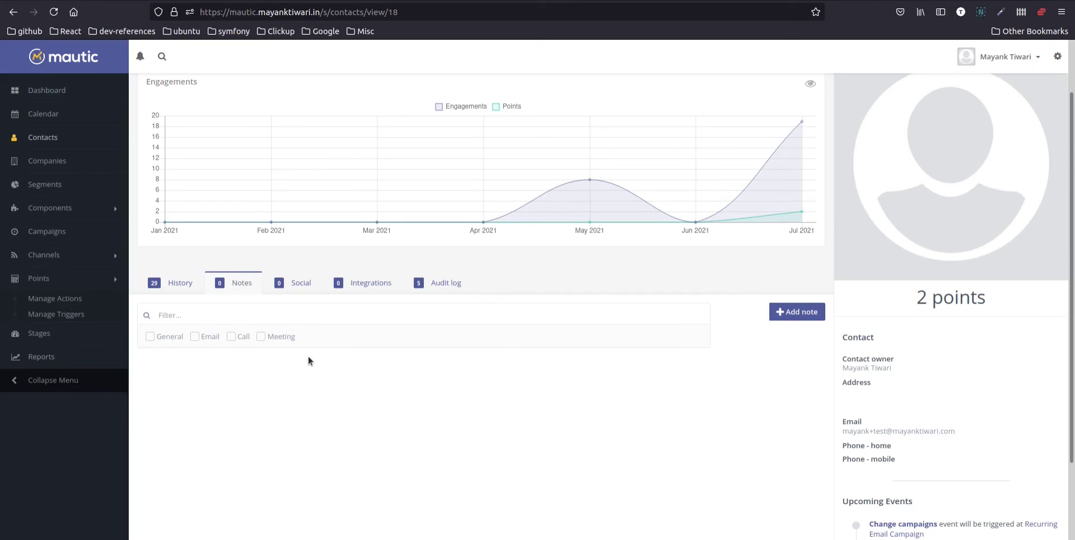
pyautogui.click(300, 285)
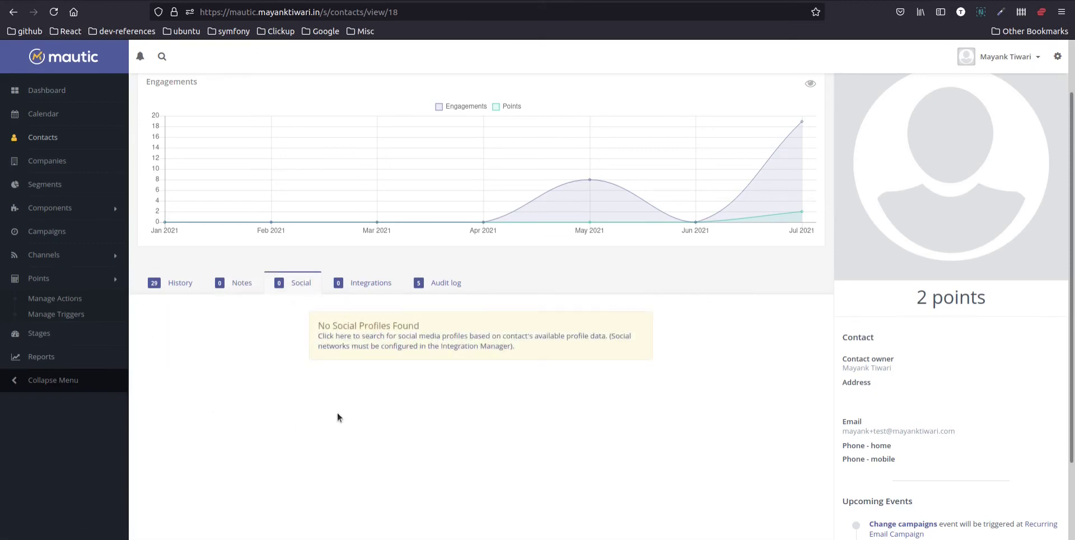
# View the contact's integrations and the events in its audit log
pyautogui.click(358, 282)
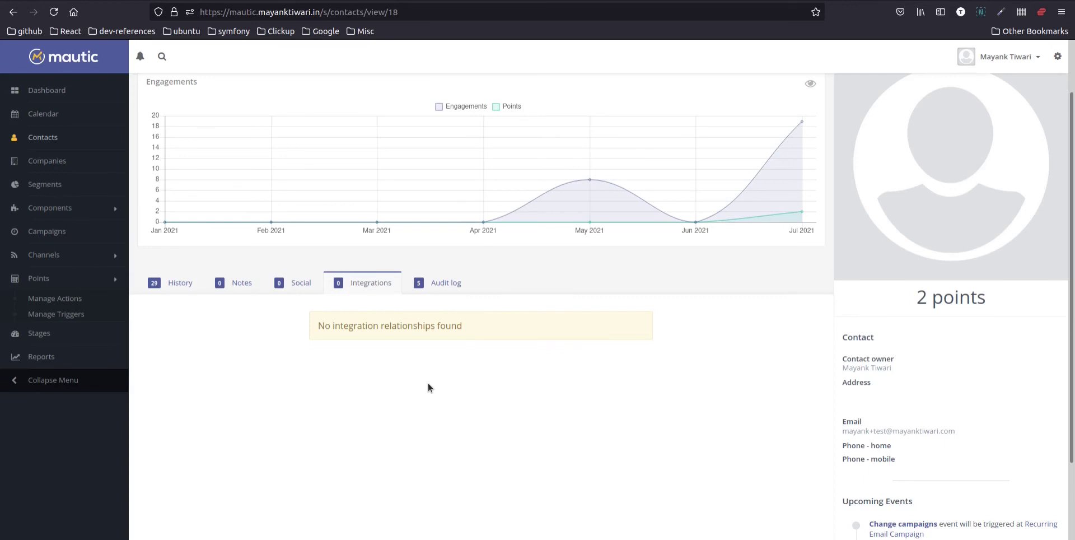
pyautogui.click(457, 288)
pyautogui.scroll(-3, 335, 413)
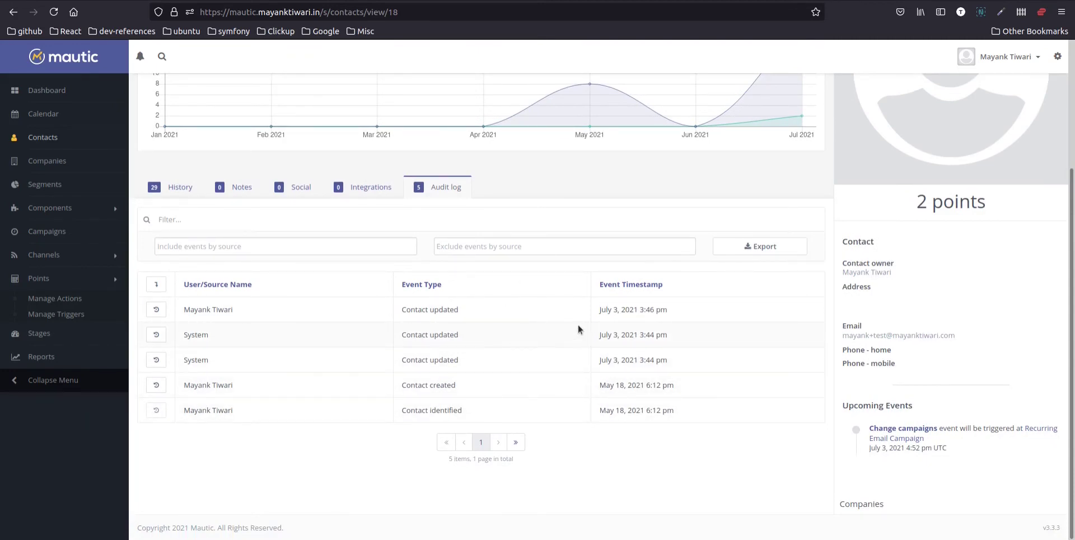
pyautogui.scroll(3, 441, 432)
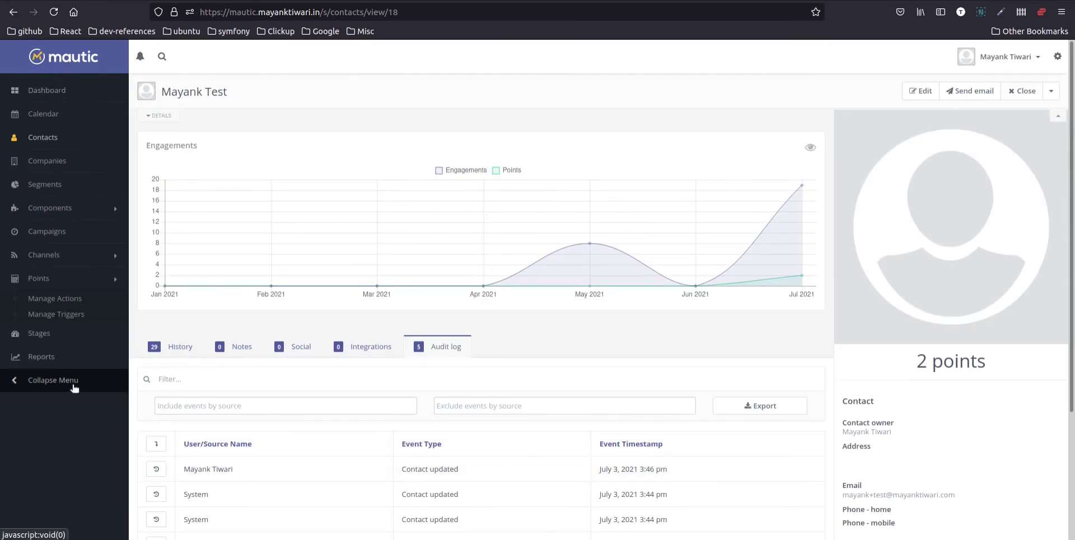
# Open the Themes settings and review the installed themes with their authors and features
pyautogui.click(1058, 56)
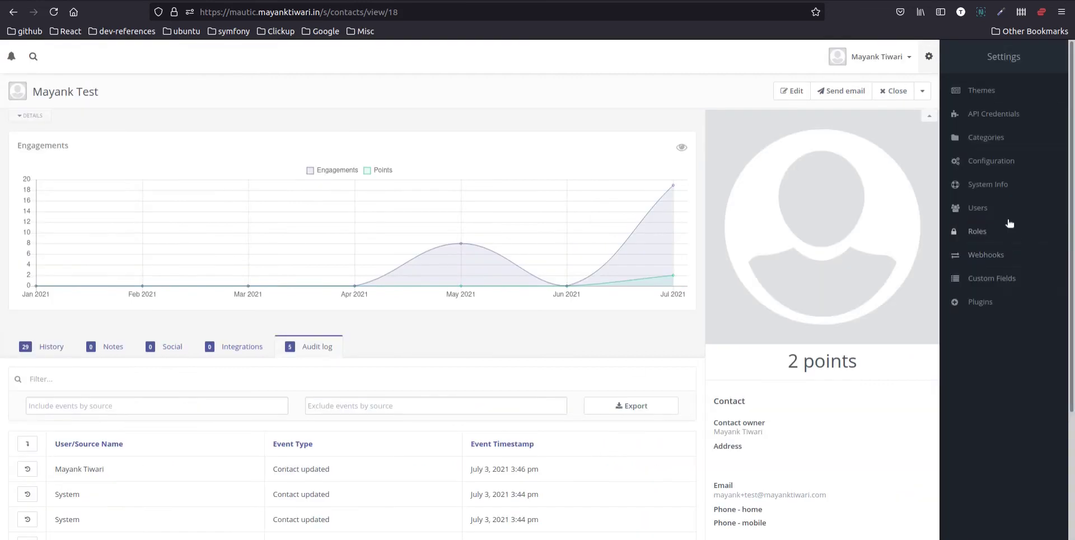
pyautogui.click(982, 90)
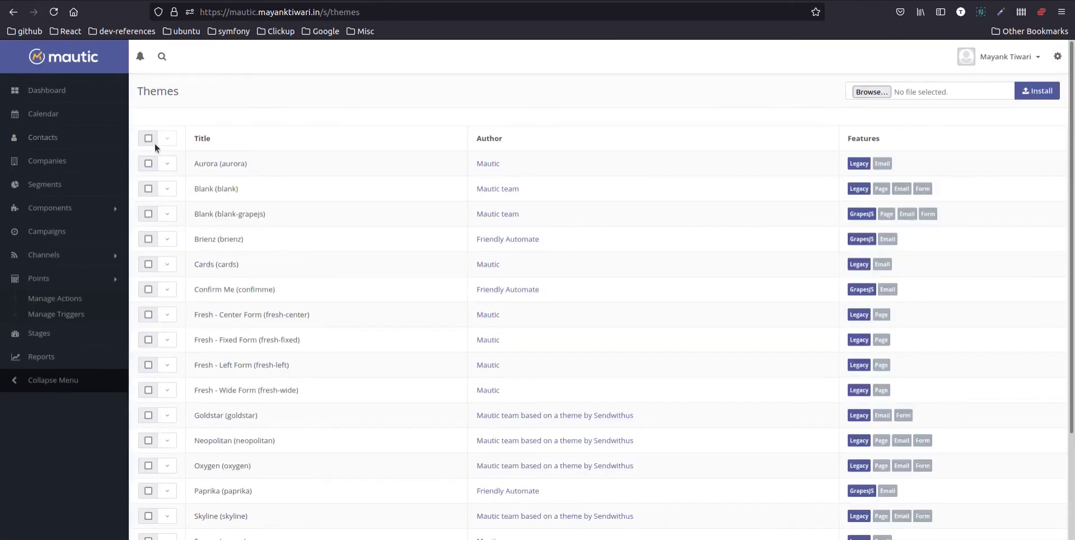
pyautogui.click(1058, 56)
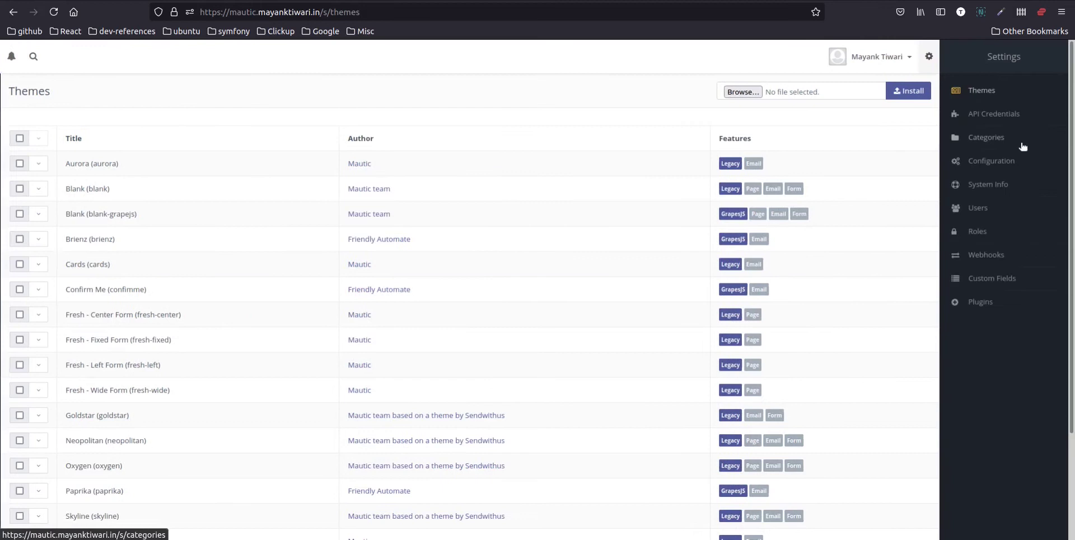
pyautogui.click(982, 90)
pyautogui.scroll(-3, 239, 126)
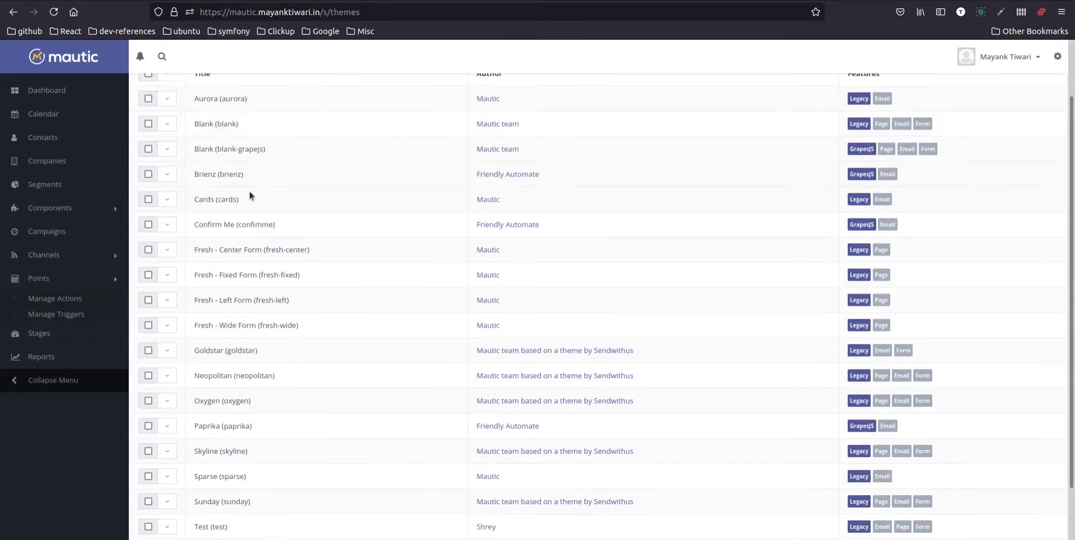
pyautogui.scroll(3, 254, 477)
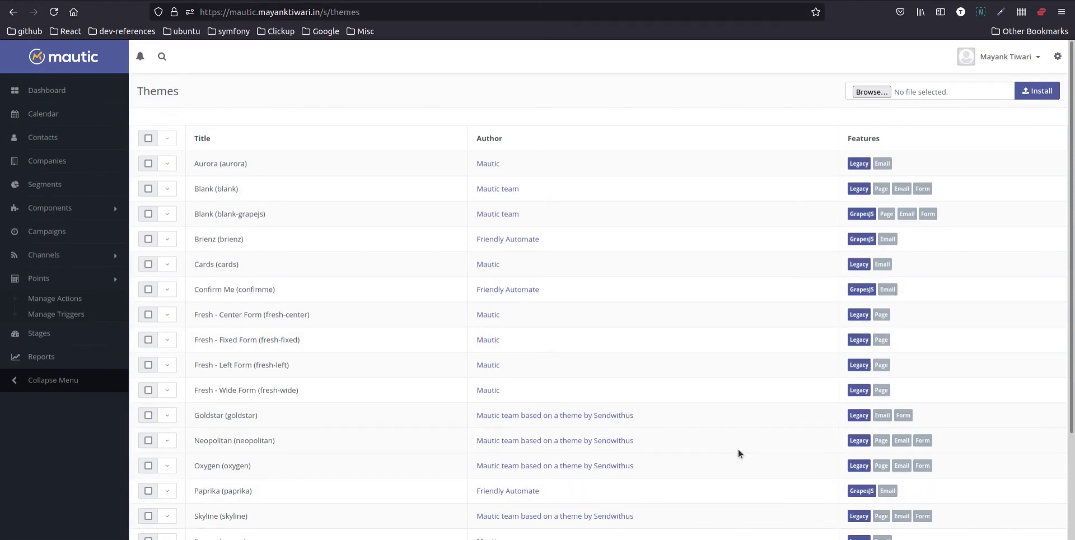
pyautogui.scroll(-3, 903, 475)
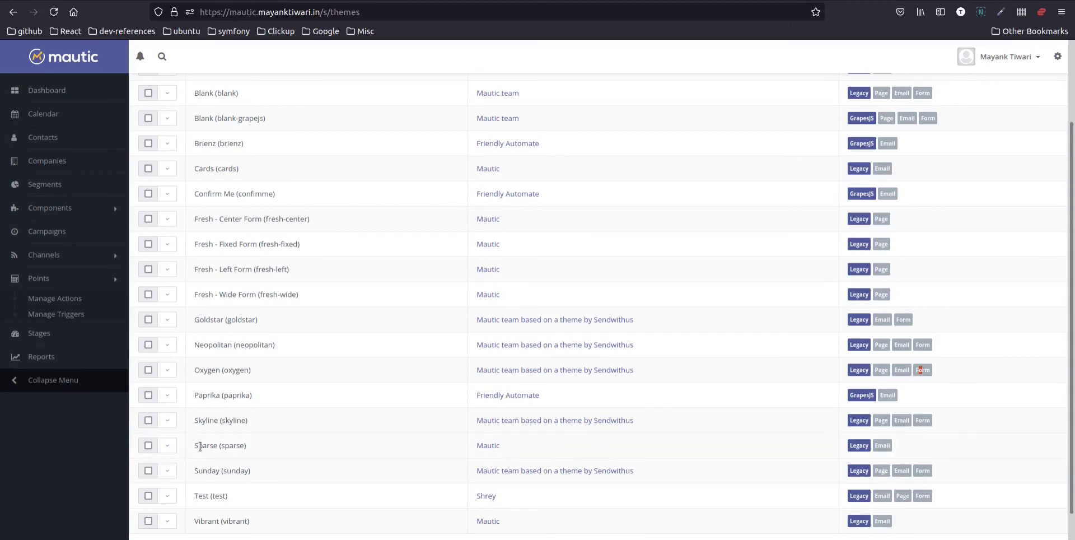
# Compare which themes support emails, pages and forms, including the Paprika and Fresh - Center Form themes
pyautogui.doubleClick(889, 396)
pyautogui.doubleClick(880, 218)
pyautogui.scroll(3, 939, 377)
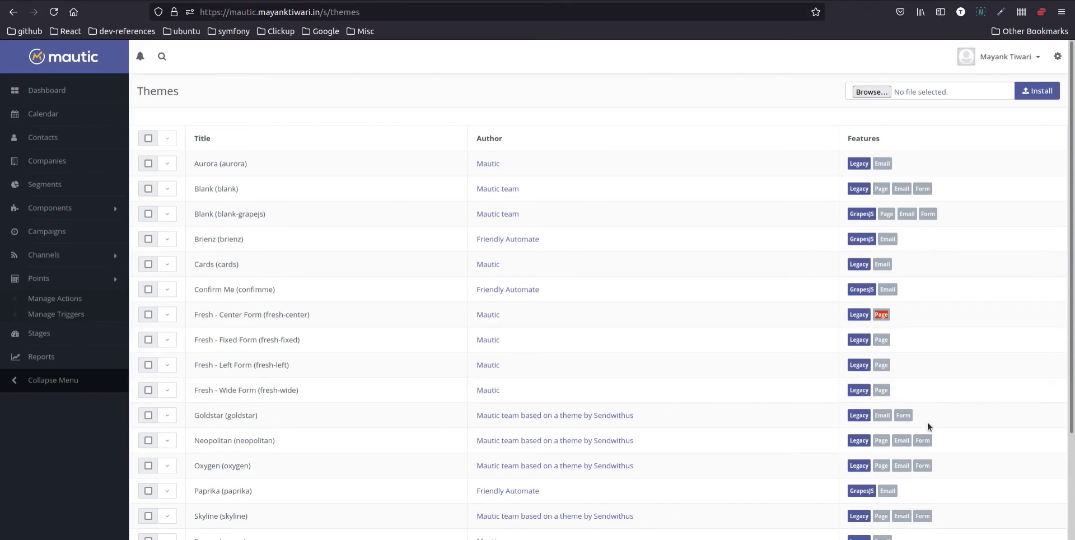
pyautogui.scroll(-3, 893, 409)
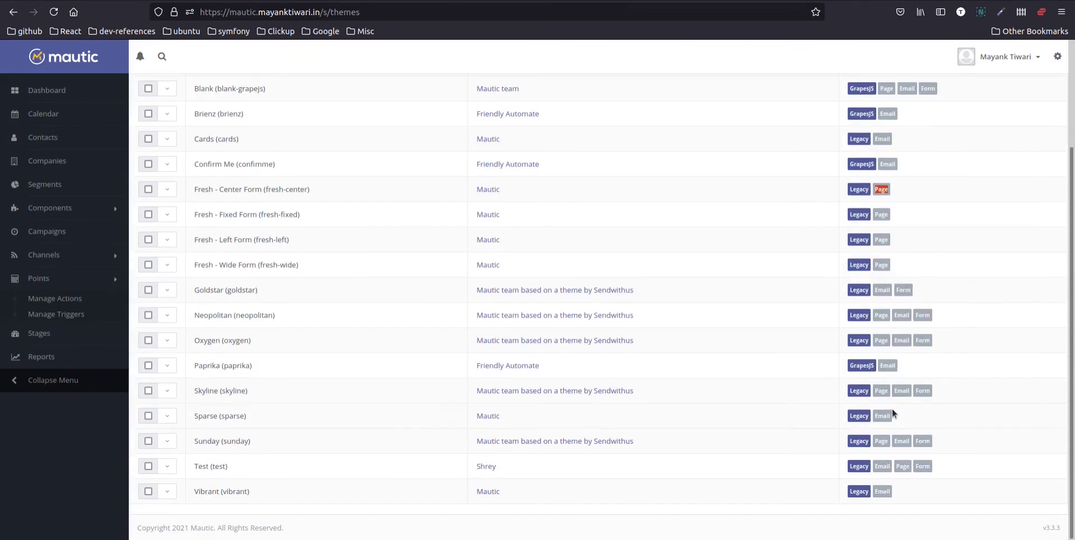
pyautogui.scroll(3, 889, 411)
pyautogui.scroll(-3, 883, 375)
pyautogui.scroll(3, 883, 375)
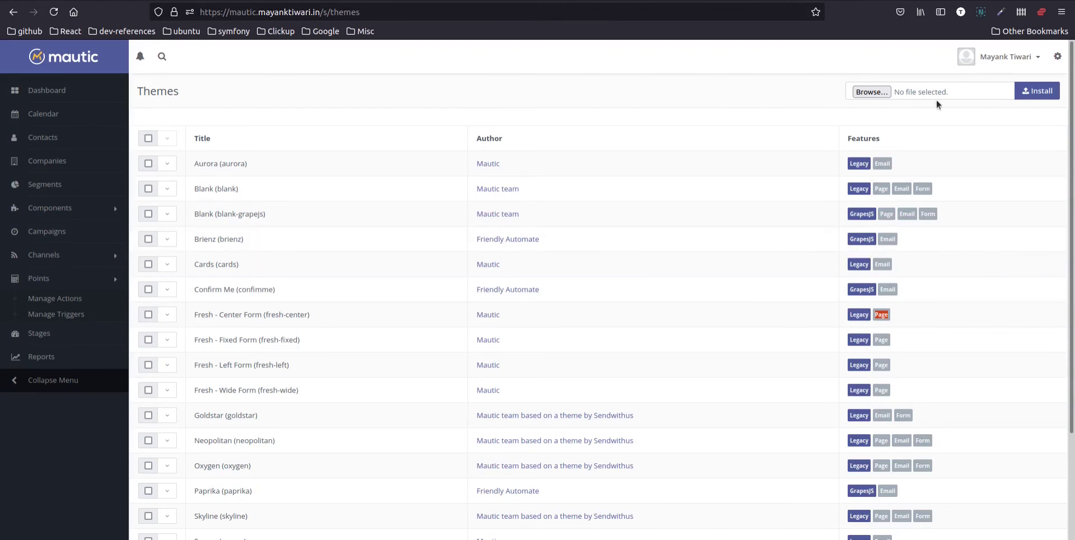
pyautogui.click(1057, 56)
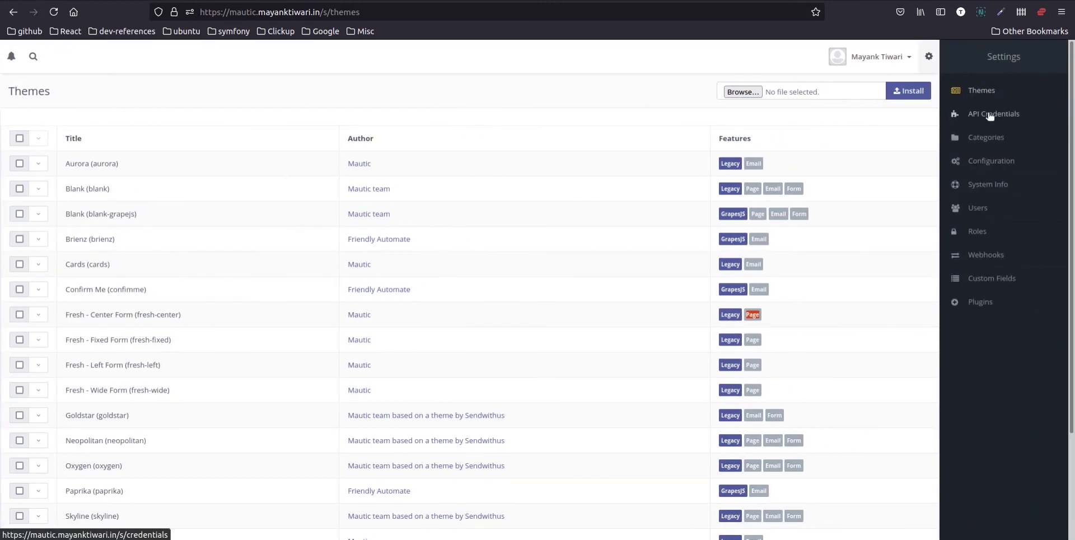
pyautogui.click(990, 115)
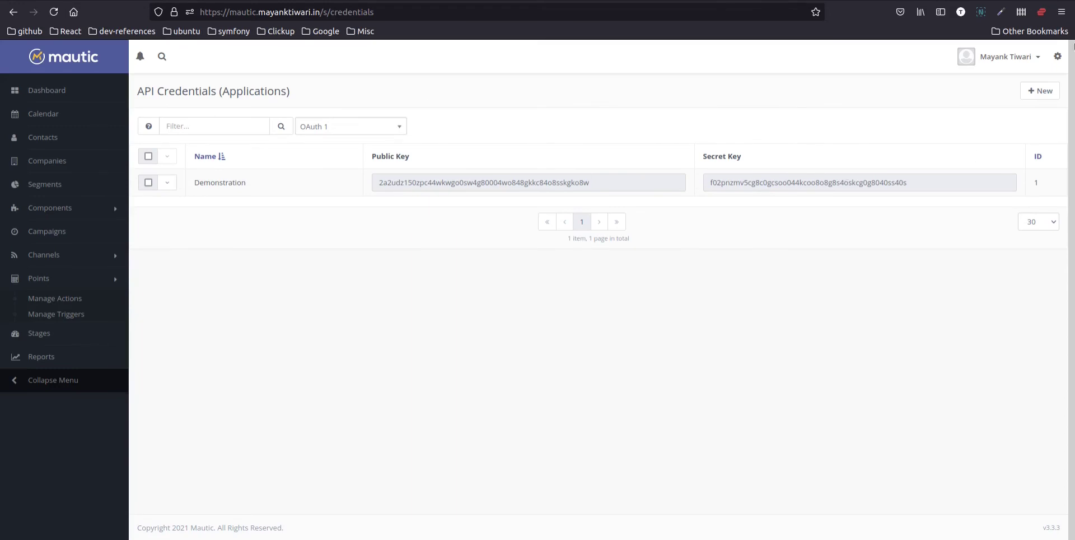
pyautogui.click(1038, 92)
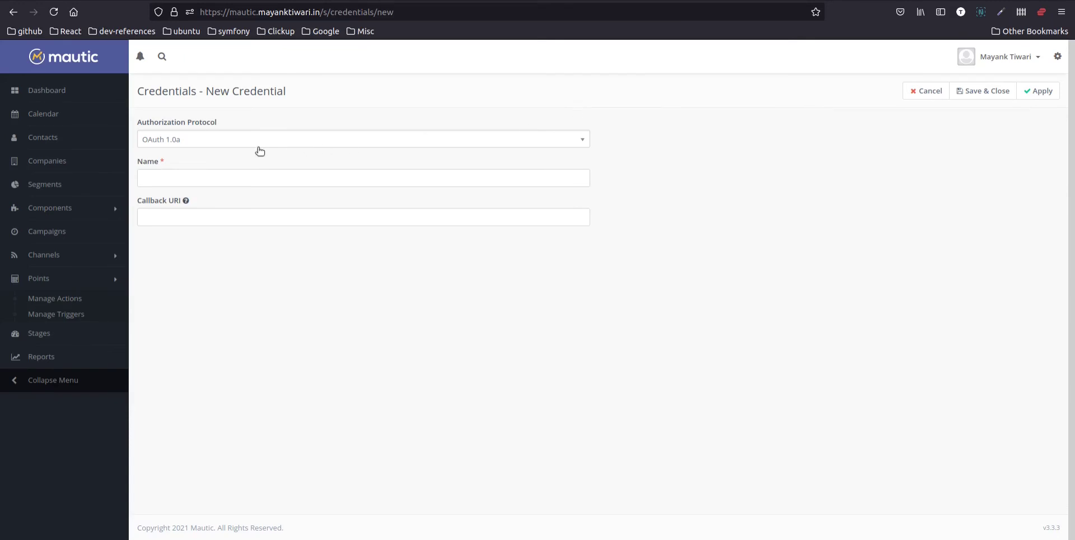
pyautogui.click(208, 142)
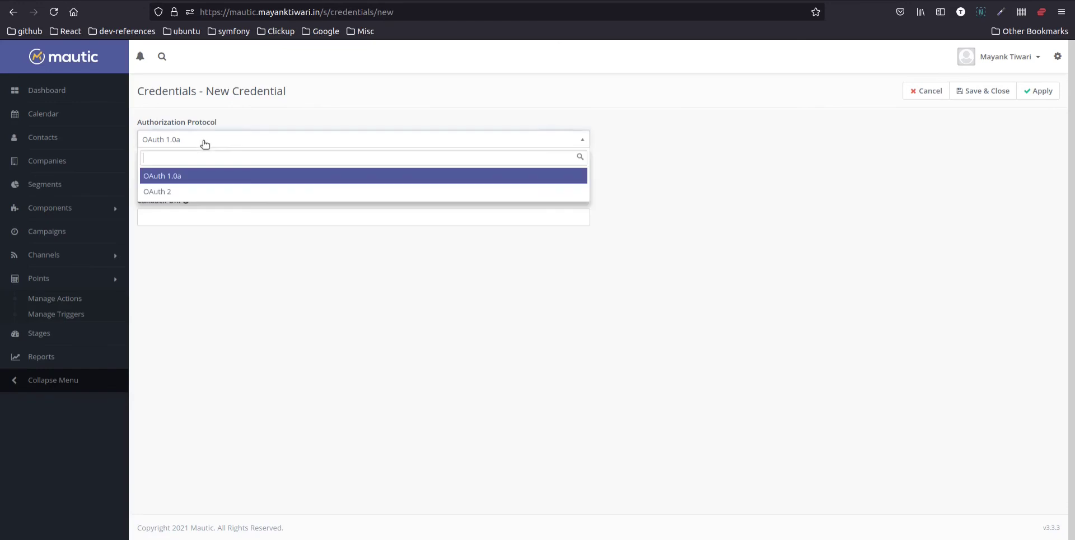
pyautogui.click(171, 192)
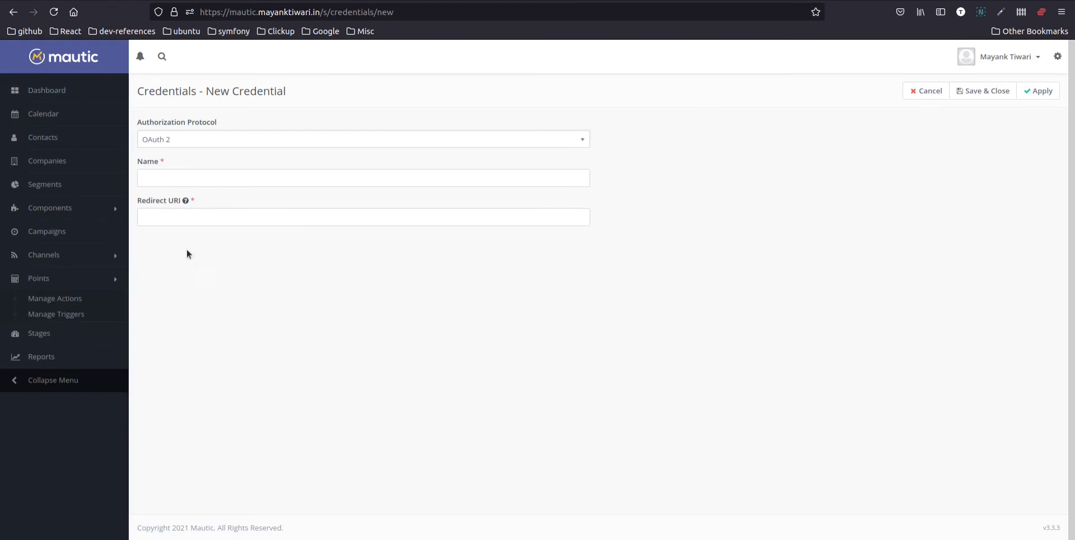
pyautogui.click(180, 177)
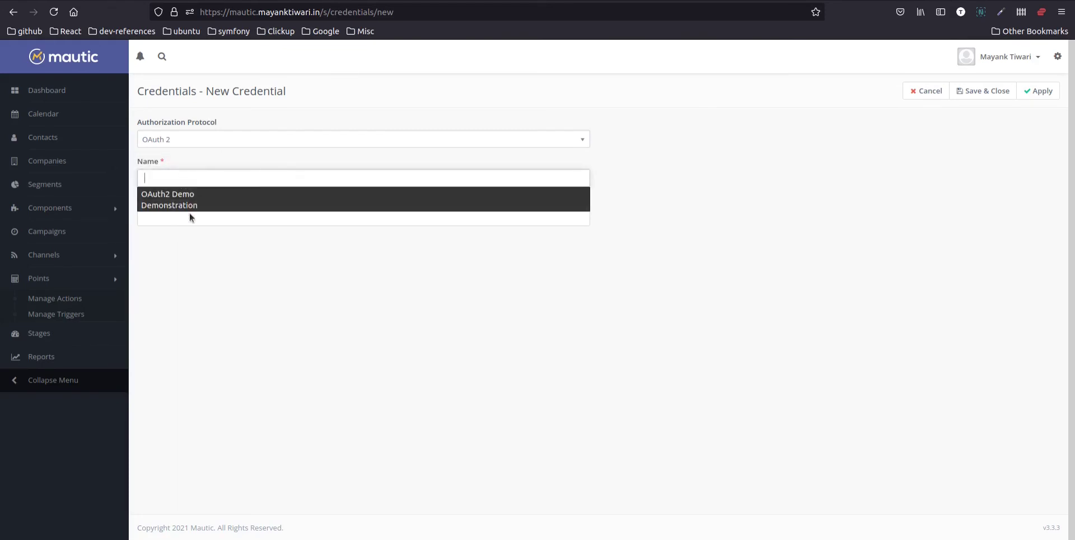
pyautogui.click(188, 205)
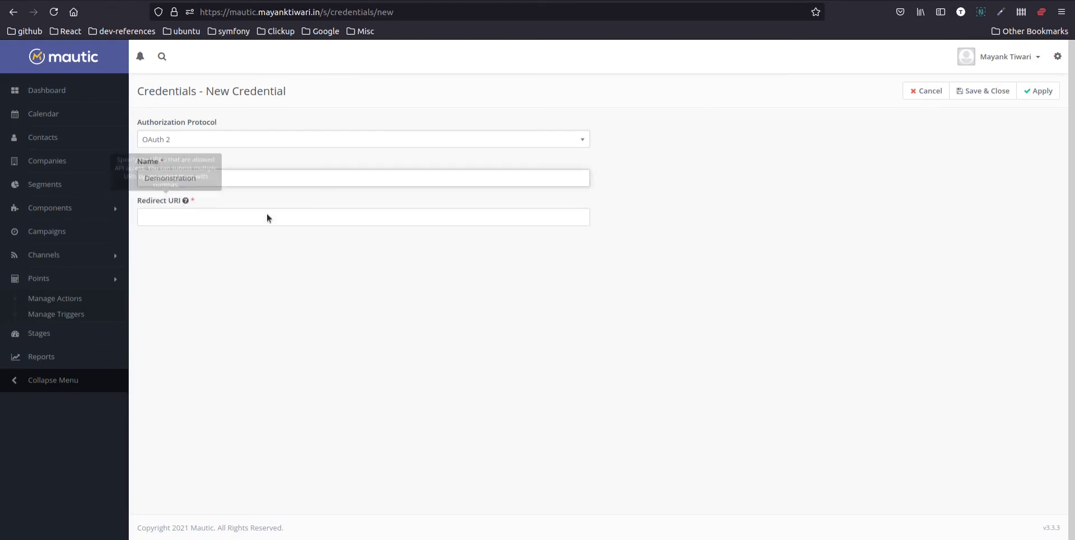
pyautogui.click(194, 217)
pyautogui.click(185, 233)
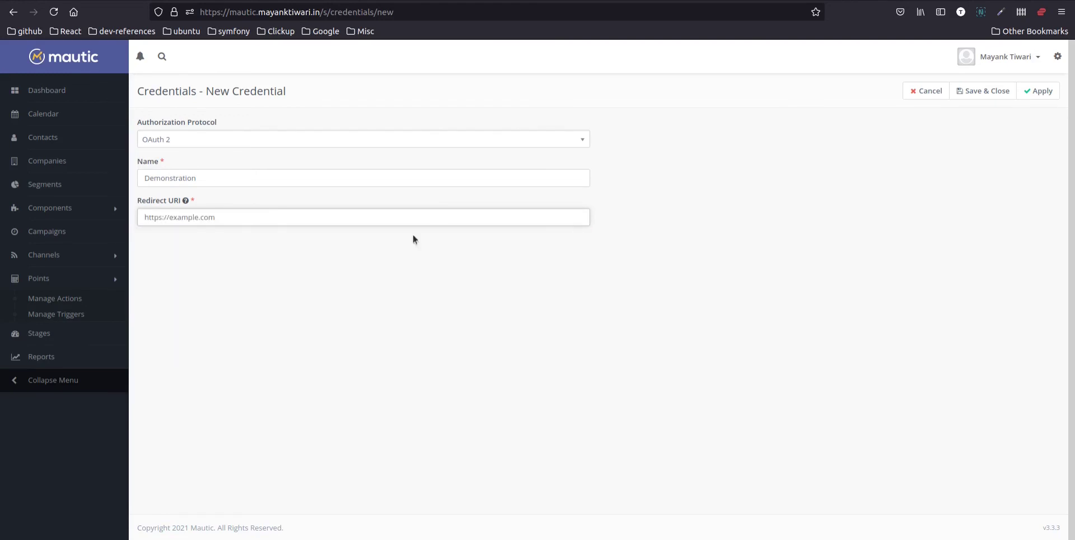
pyautogui.click(980, 93)
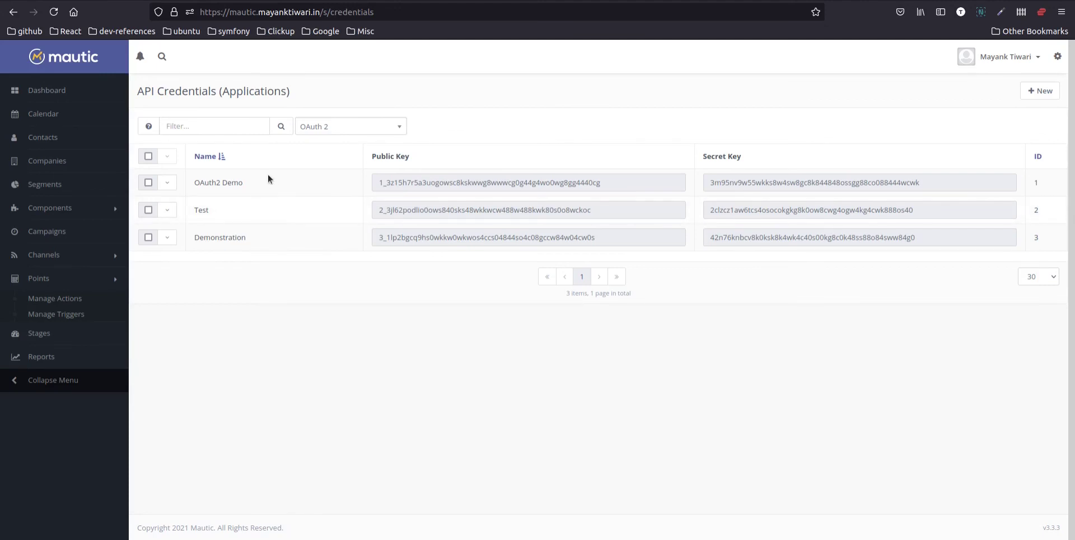
# Delete the Demonstration credential from the OAuth 2 API credentials
pyautogui.click(149, 156)
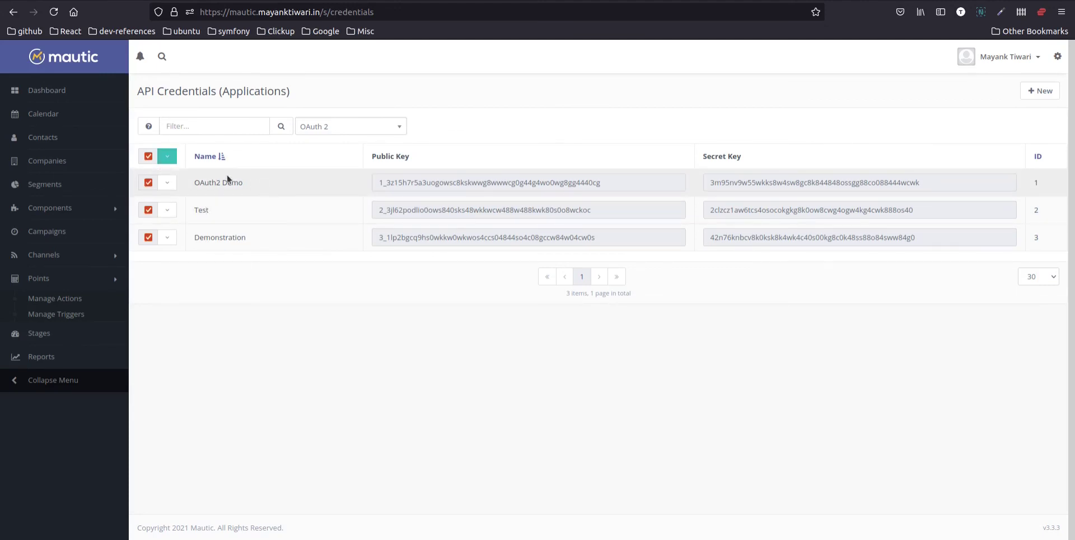
pyautogui.click(149, 157)
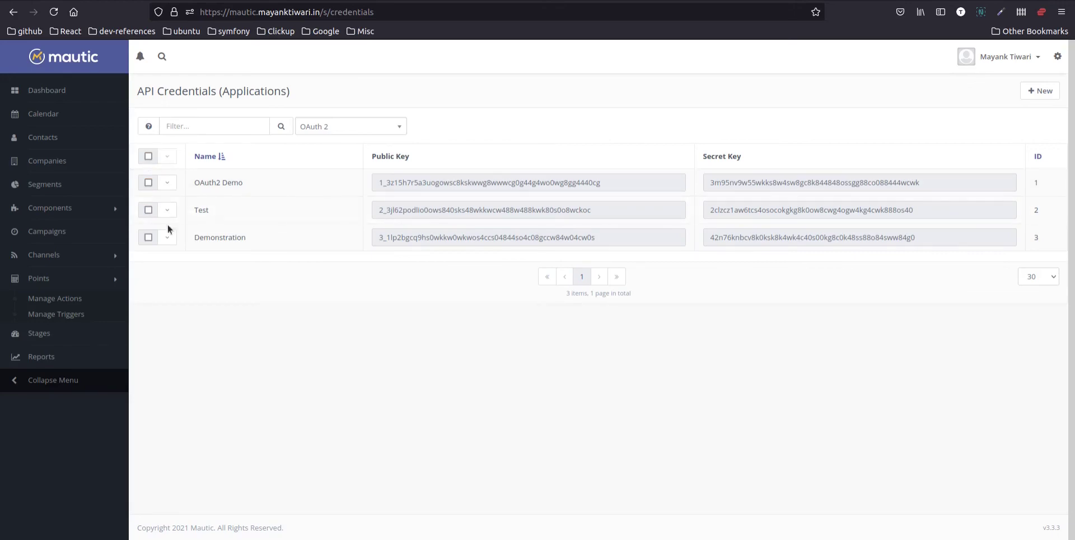
pyautogui.click(167, 237)
pyautogui.click(188, 274)
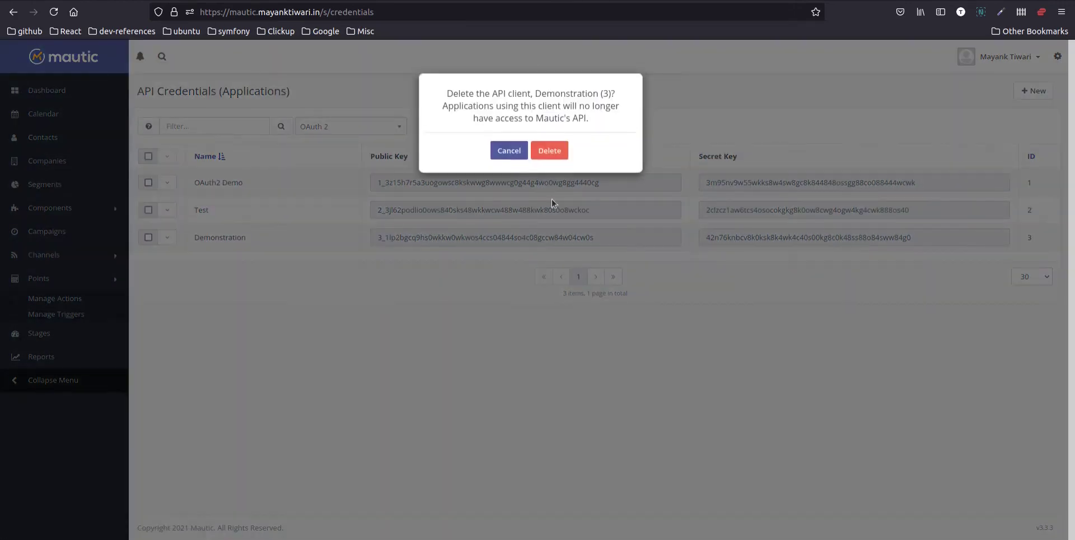
pyautogui.click(549, 150)
# Delete the Test and OAuth2 Demo API credentials
pyautogui.click(168, 210)
pyautogui.click(188, 246)
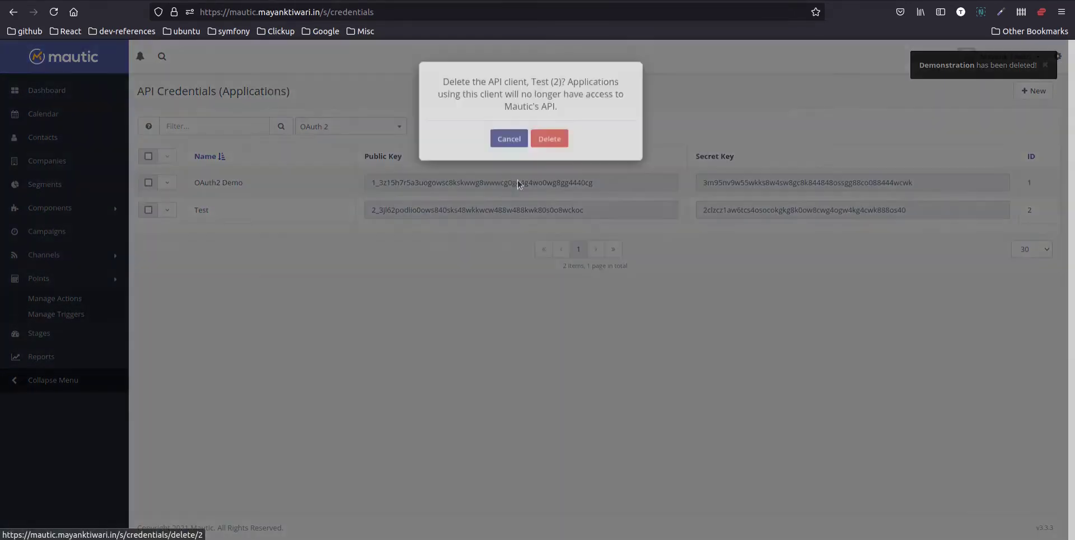
pyautogui.click(541, 159)
pyautogui.click(168, 182)
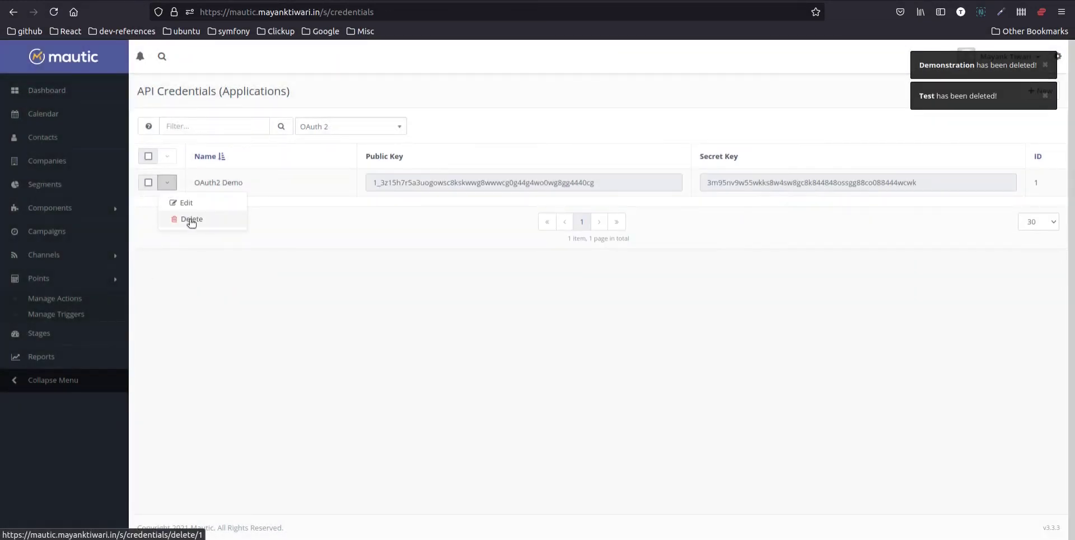
pyautogui.click(190, 221)
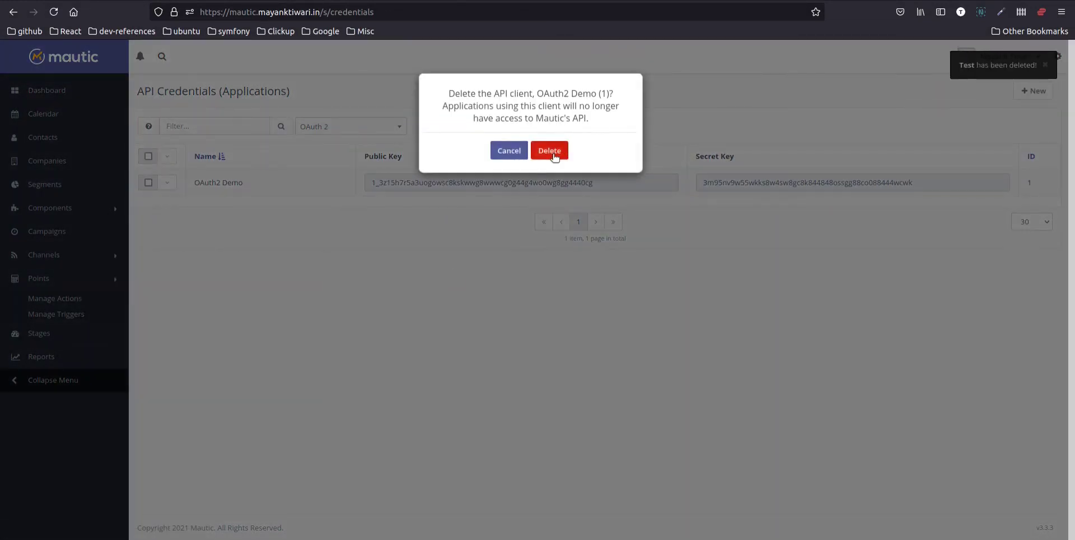
pyautogui.click(555, 150)
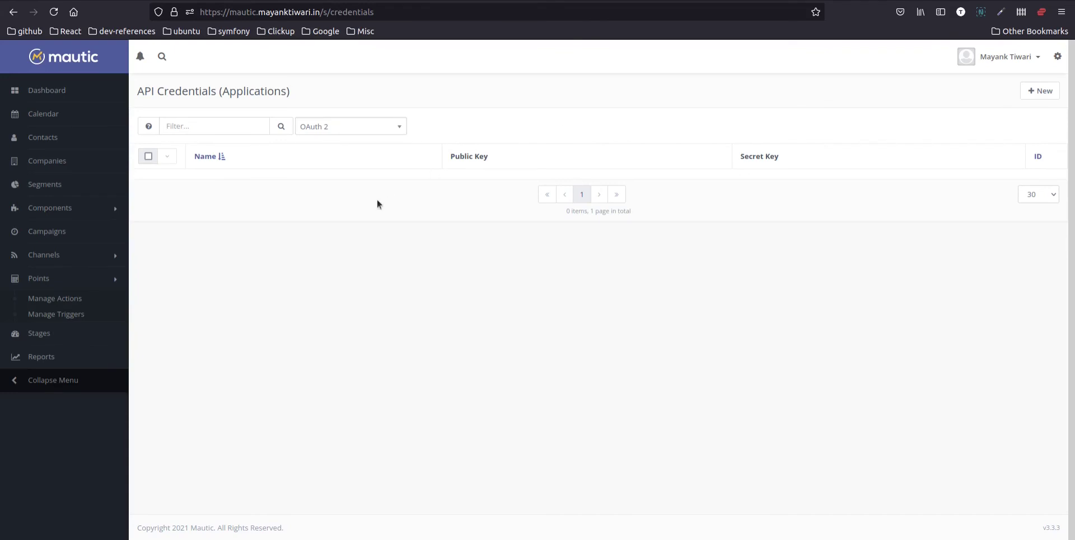
# Open the Categories settings, start a new category and view the available category types without choosing another
pyautogui.click(1058, 56)
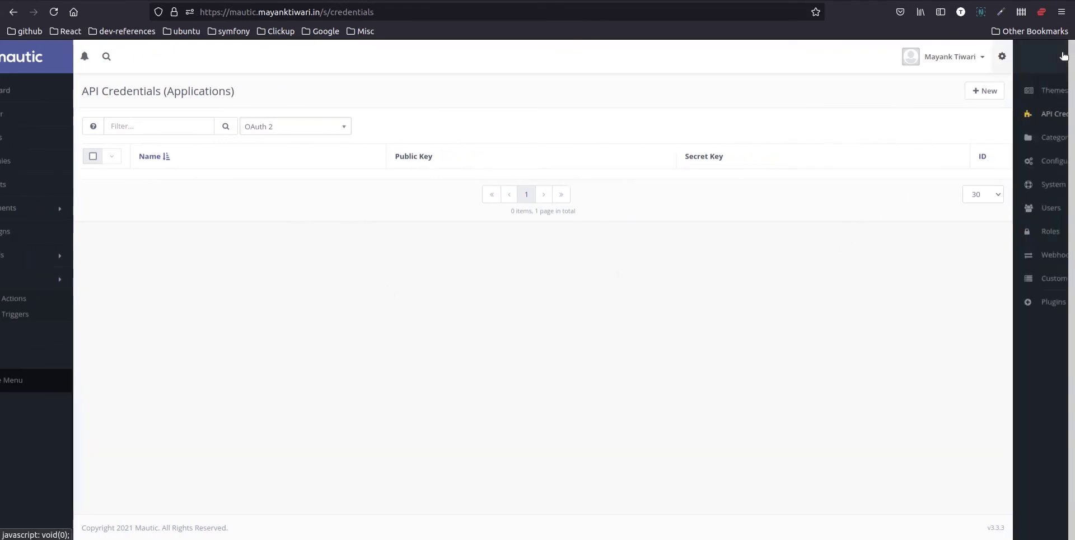
pyautogui.click(985, 142)
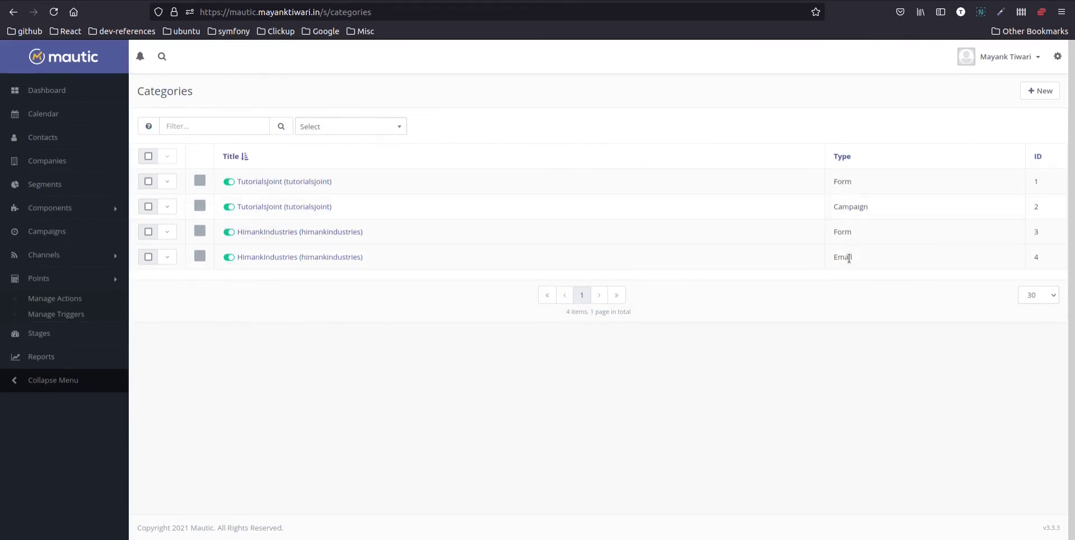
pyautogui.click(1034, 96)
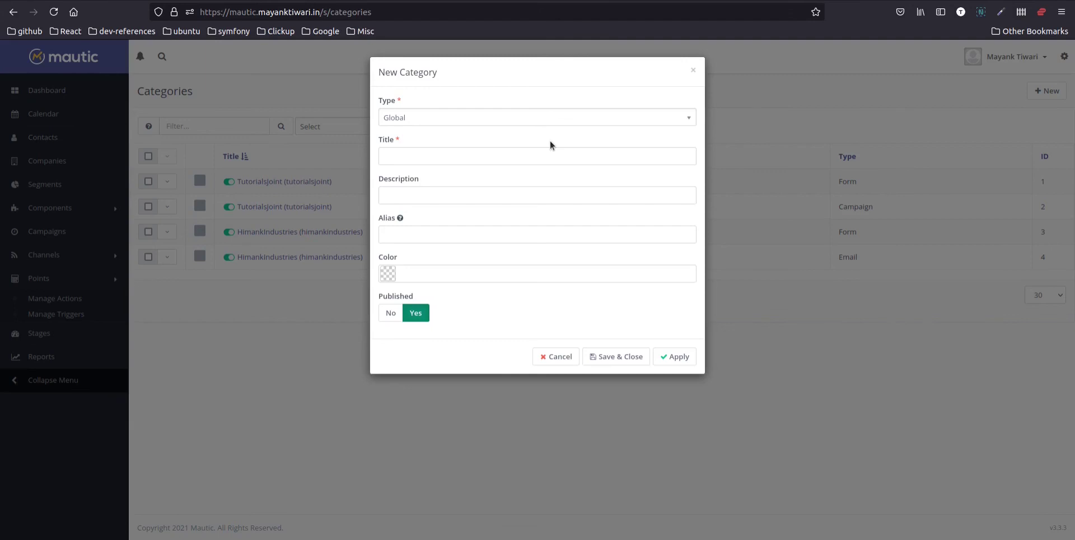
pyautogui.click(421, 119)
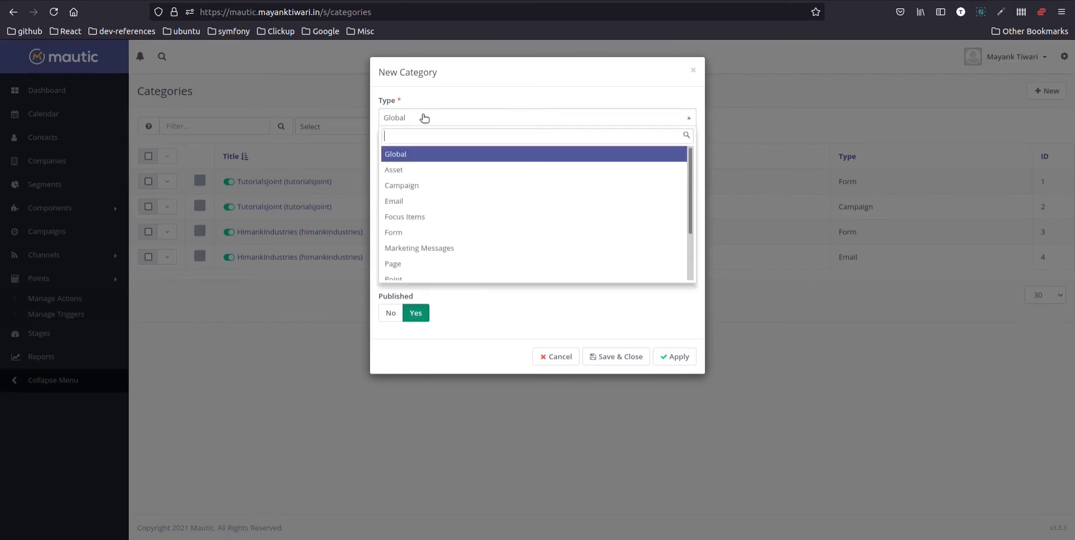
pyautogui.scroll(-2, 455, 258)
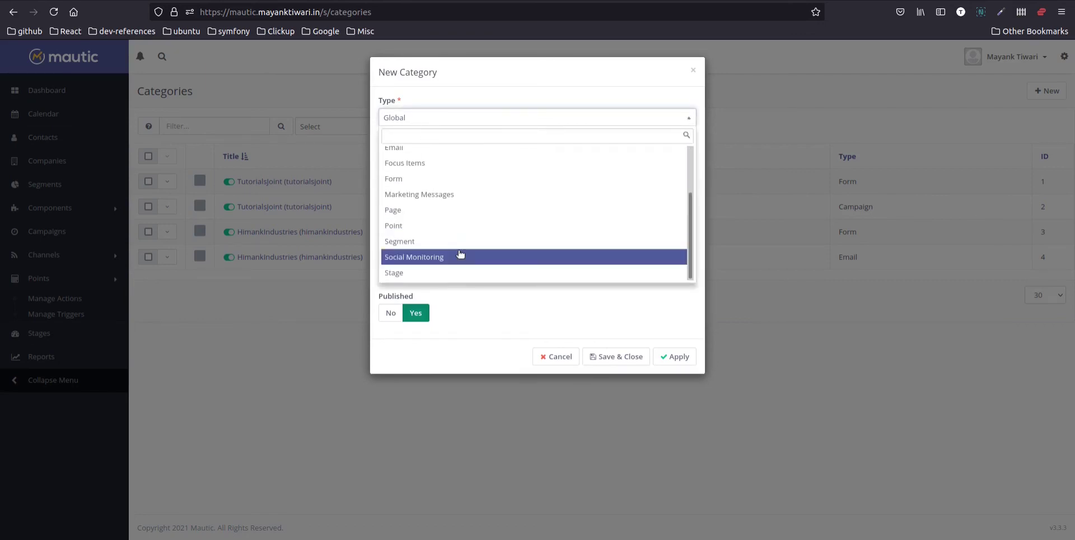
pyautogui.scroll(3, 457, 259)
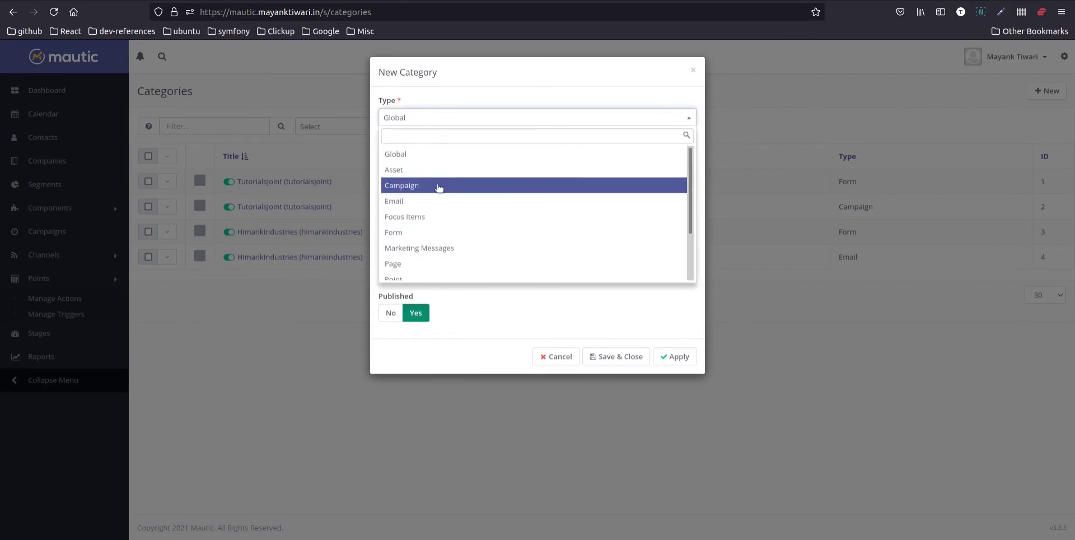
pyautogui.click(500, 354)
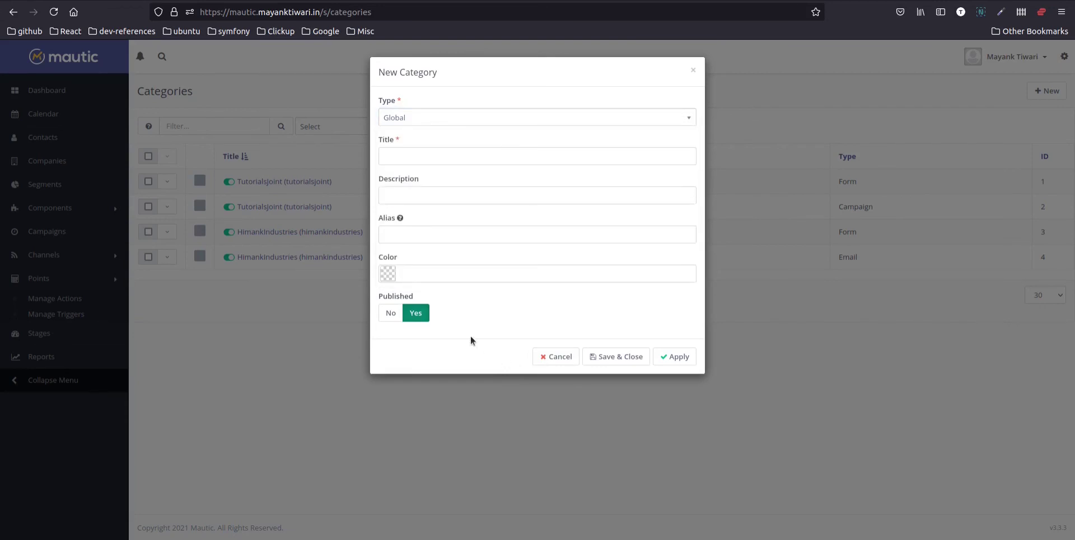
# Cancel the new category and open the Configuration settings
pyautogui.click(552, 358)
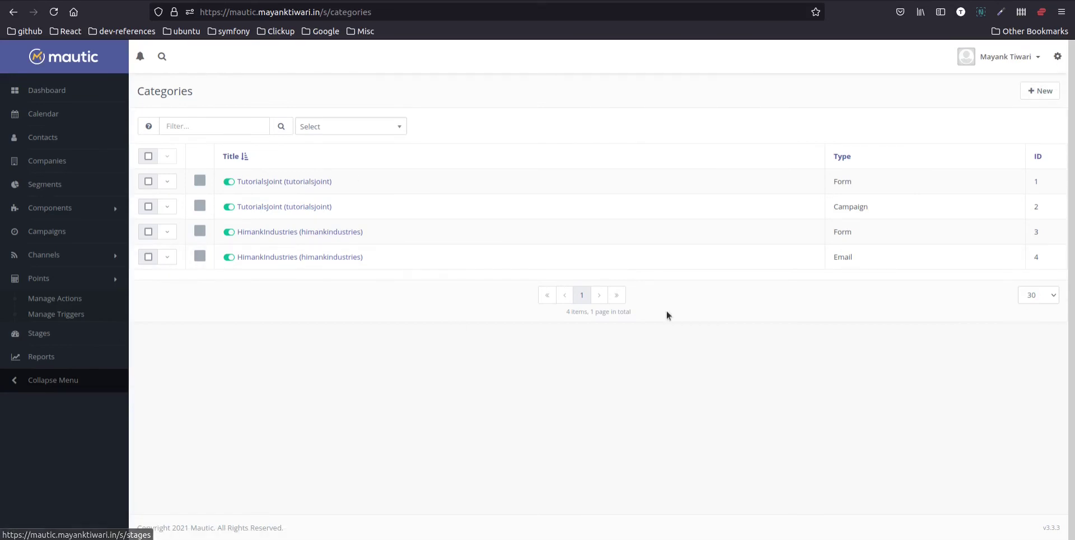
pyautogui.click(1058, 56)
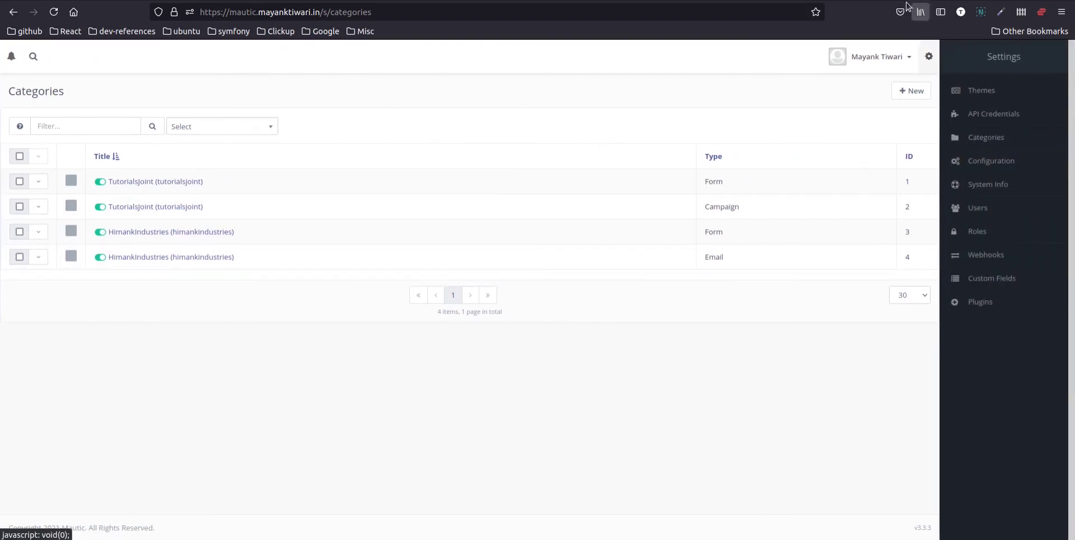
pyautogui.click(991, 162)
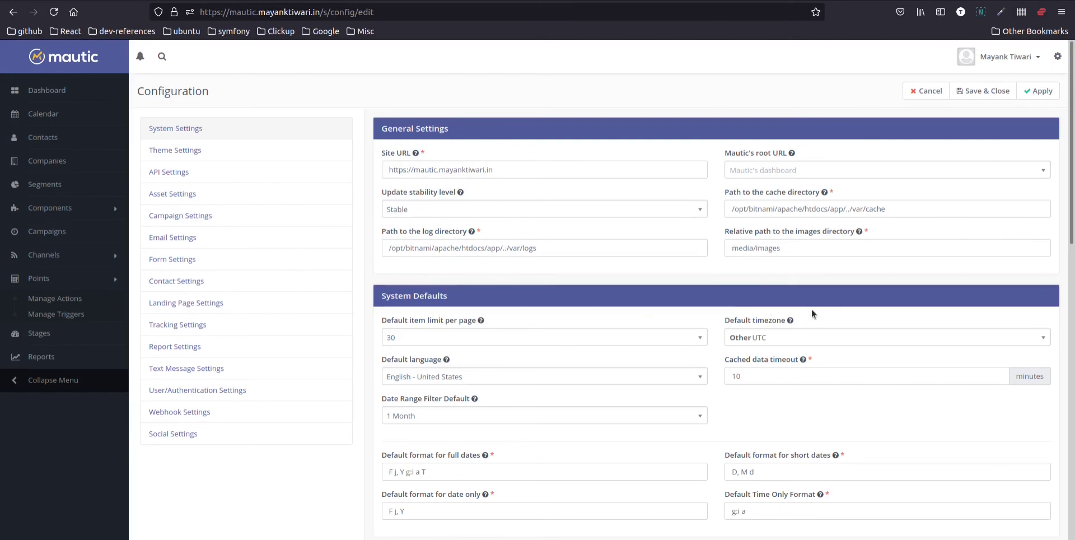
# Review the System Settings, including the system defaults, CORS valid domains, IP lookup service and tracking exclusion lists
pyautogui.scroll(-5, 627, 277)
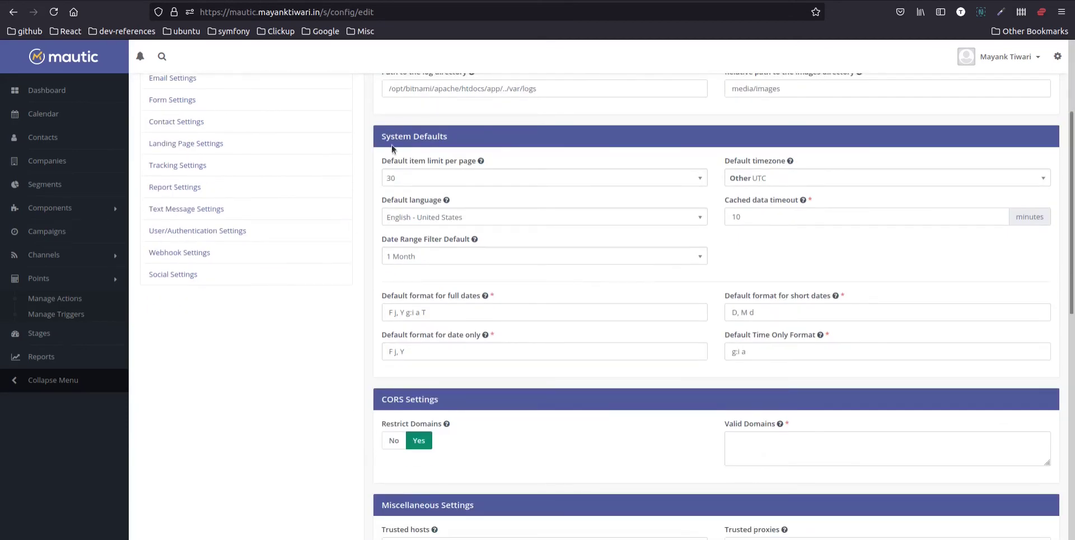
pyautogui.moveTo(801, 205)
pyautogui.scroll(-2, 428, 252)
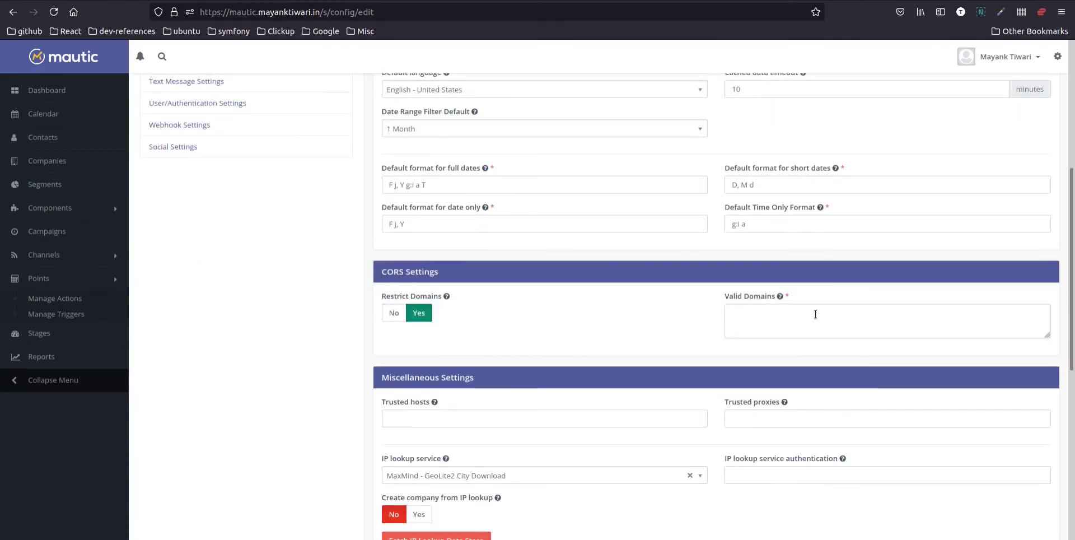
pyautogui.click(793, 317)
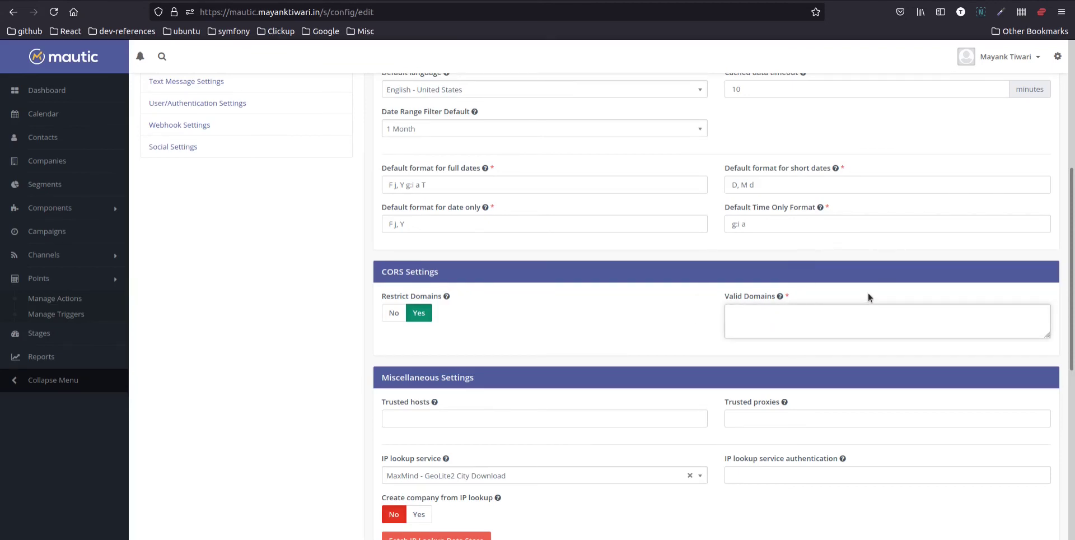
pyautogui.scroll(-1, 666, 287)
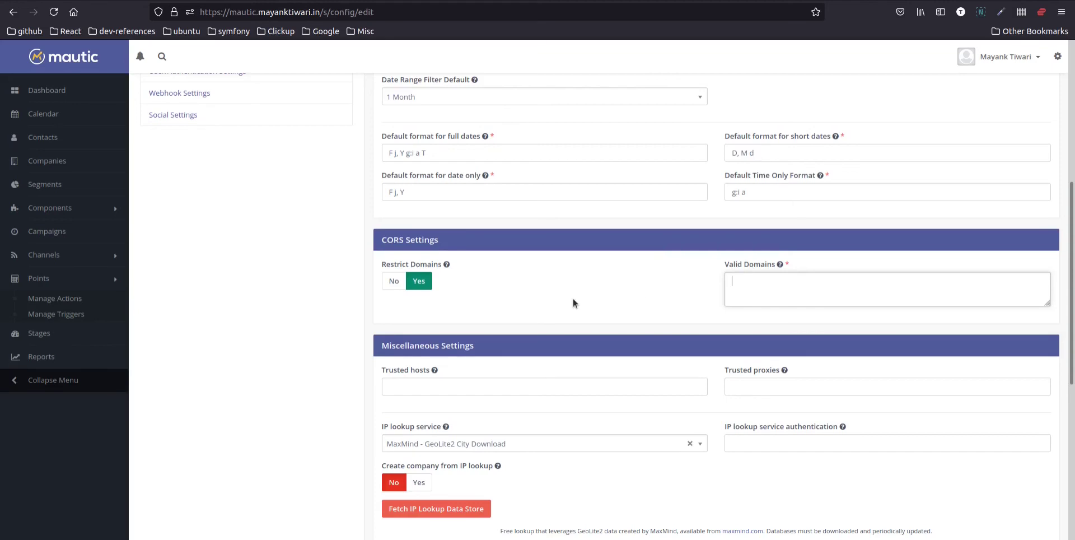
pyautogui.scroll(-4, 573, 303)
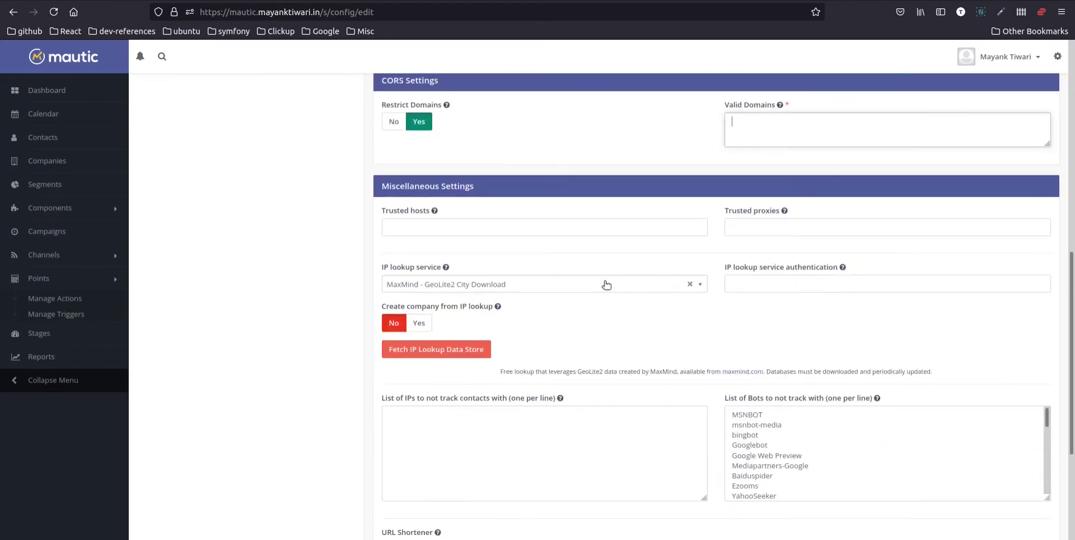
pyautogui.scroll(-3, 480, 384)
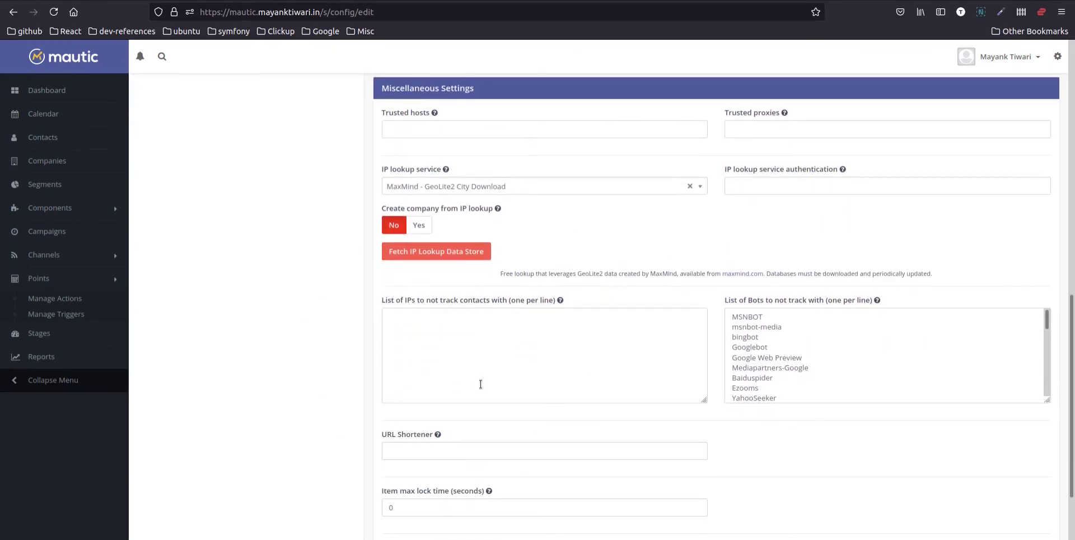
pyautogui.scroll(4, 678, 465)
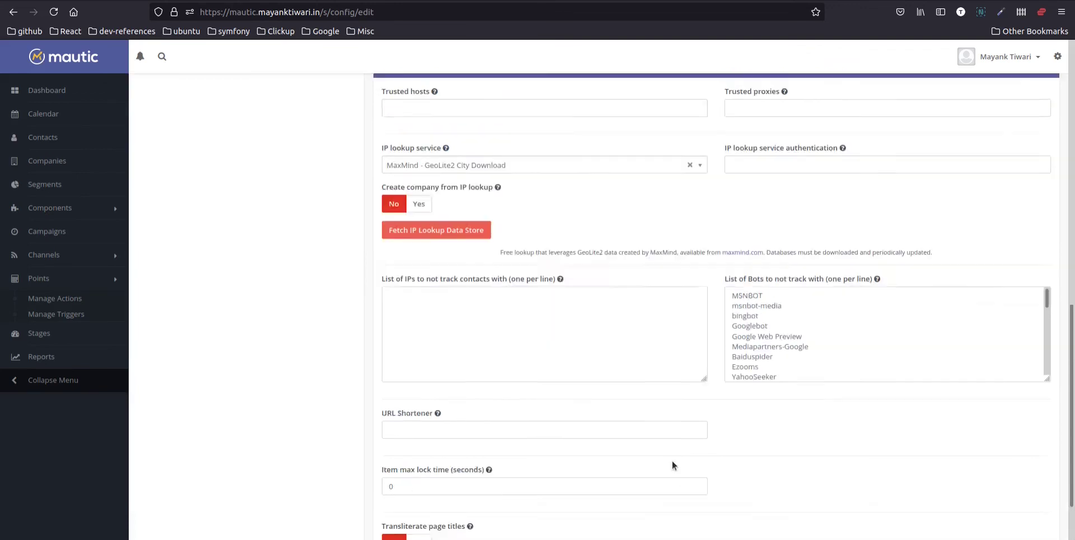
pyautogui.scroll(8, 714, 300)
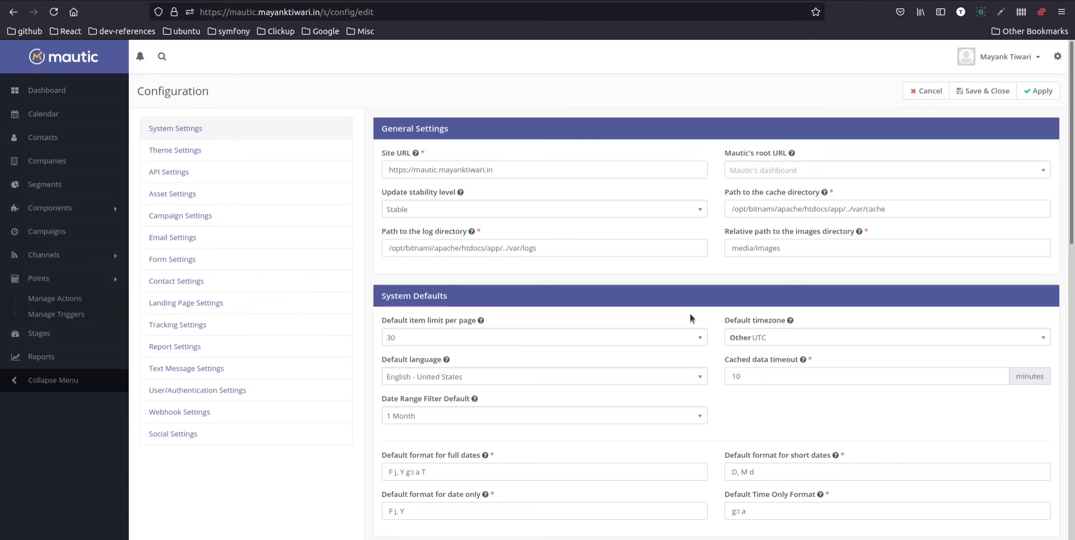
# View the Theme Settings and the API Settings, including the API enabled and HTTP basic auth options
pyautogui.click(190, 158)
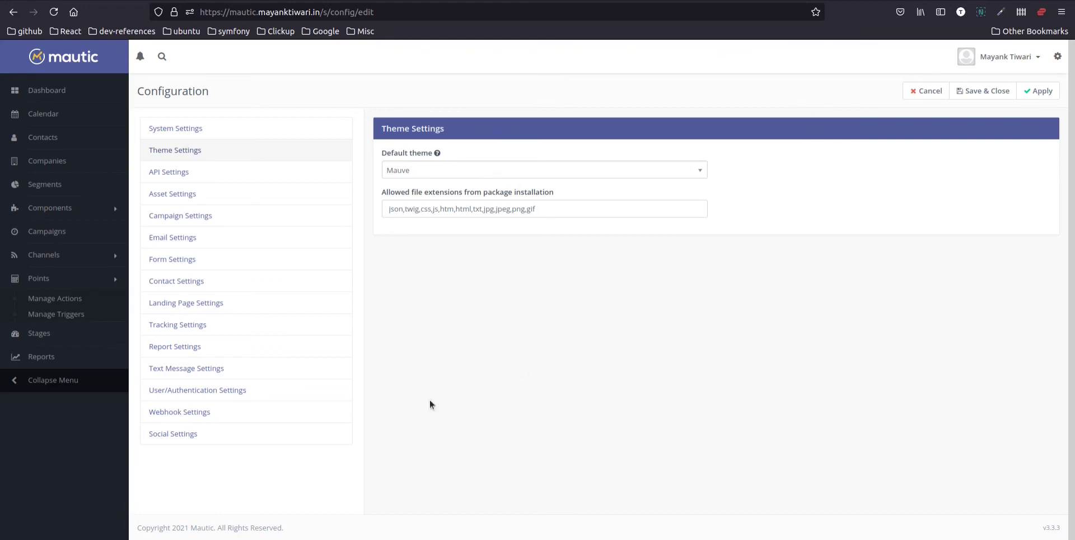
pyautogui.click(214, 176)
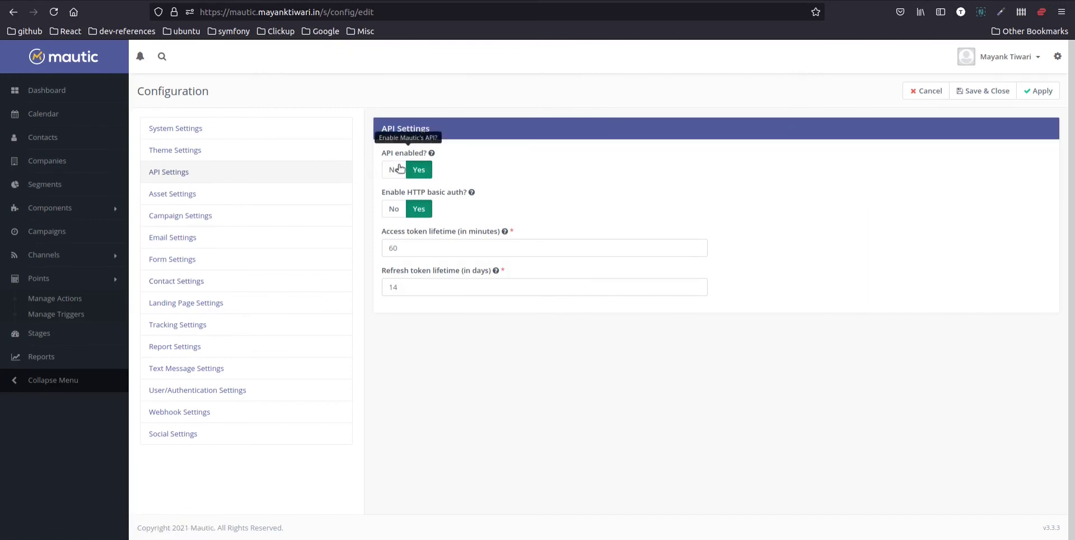
pyautogui.click(1058, 56)
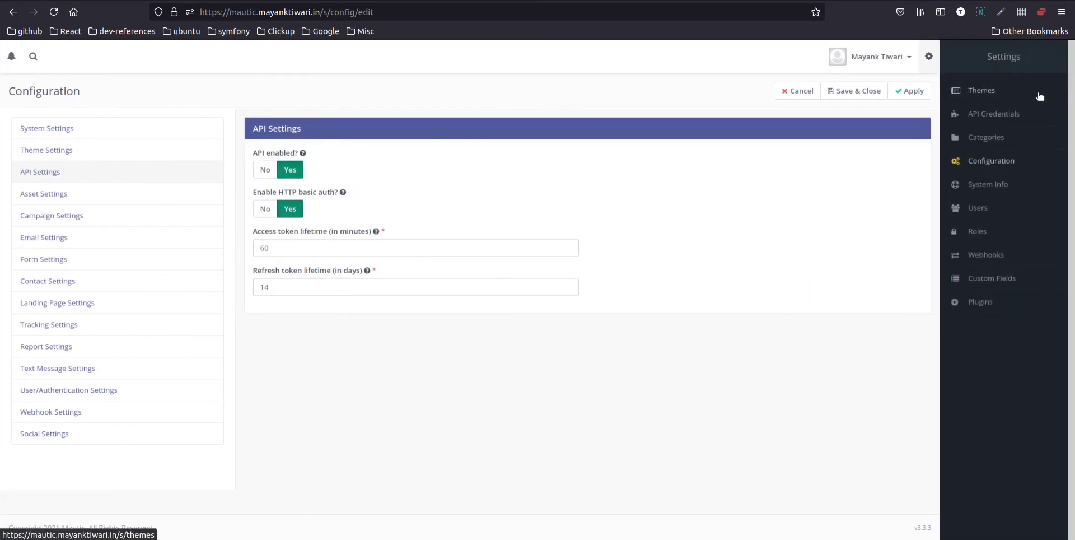
pyautogui.click(930, 56)
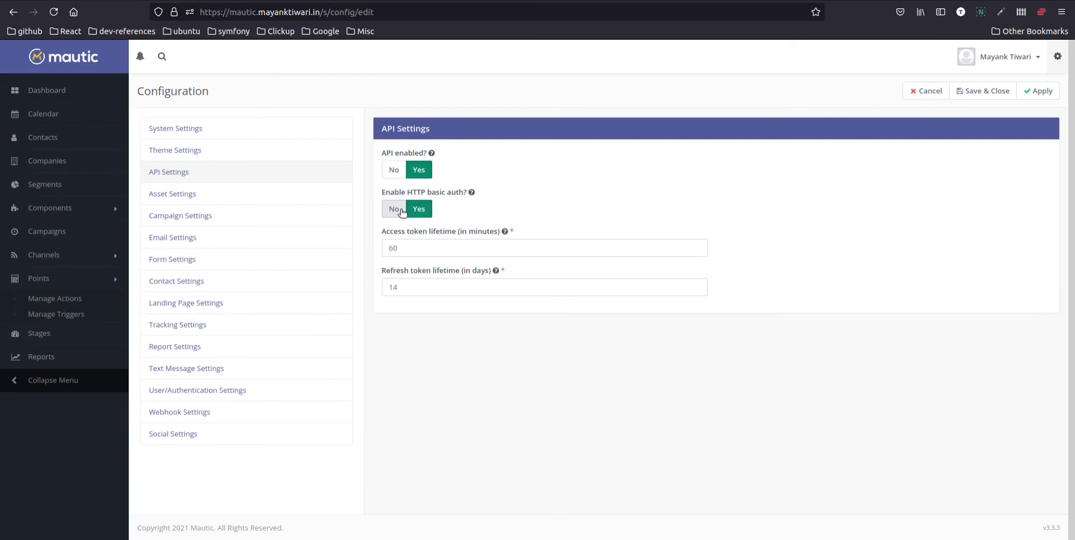
# View the Asset Settings, highlight the maximum file size and show the Assets entry among the Components
pyautogui.click(171, 194)
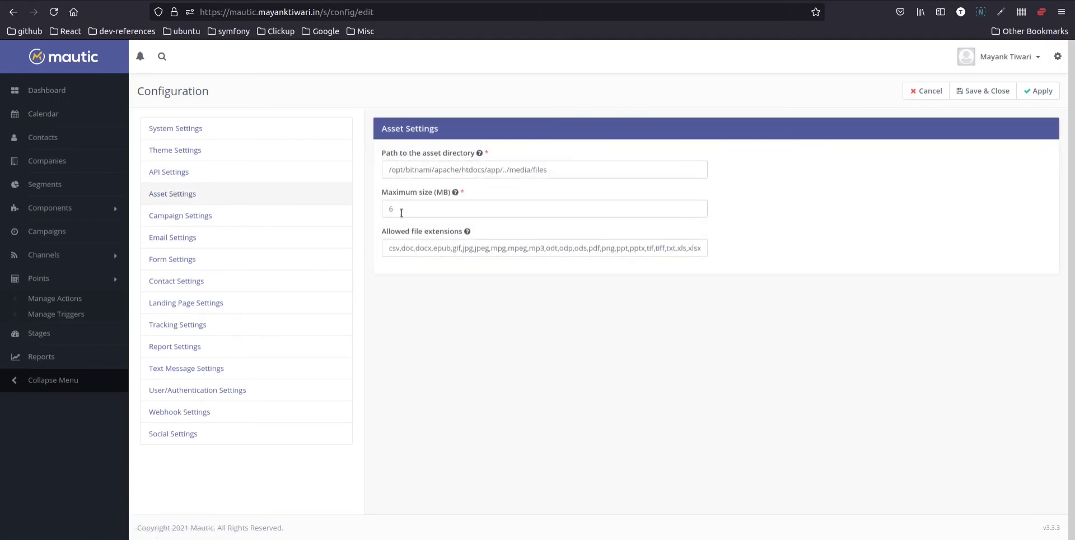
pyautogui.click(416, 203)
pyautogui.write('6')
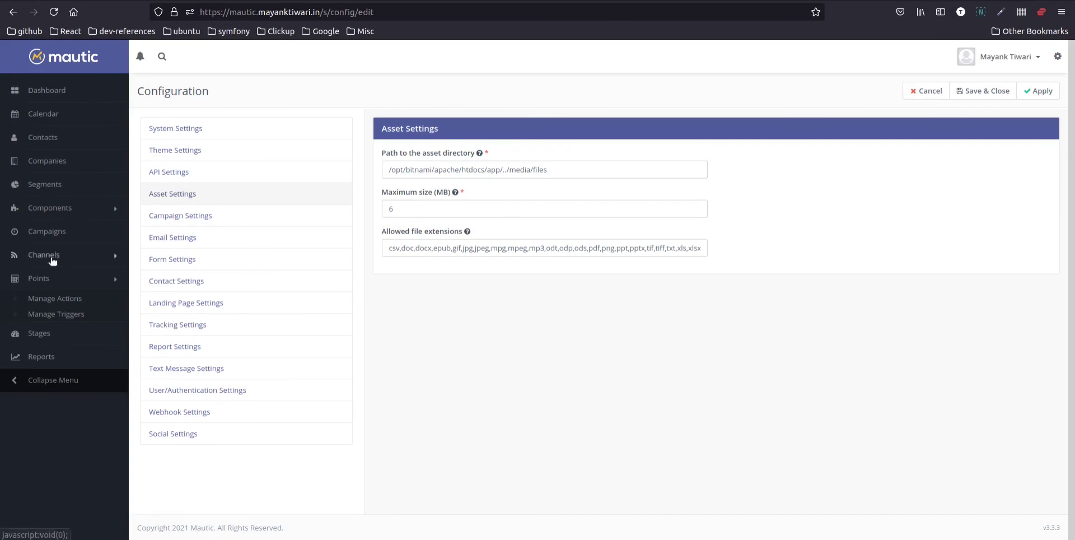
pyautogui.click(79, 263)
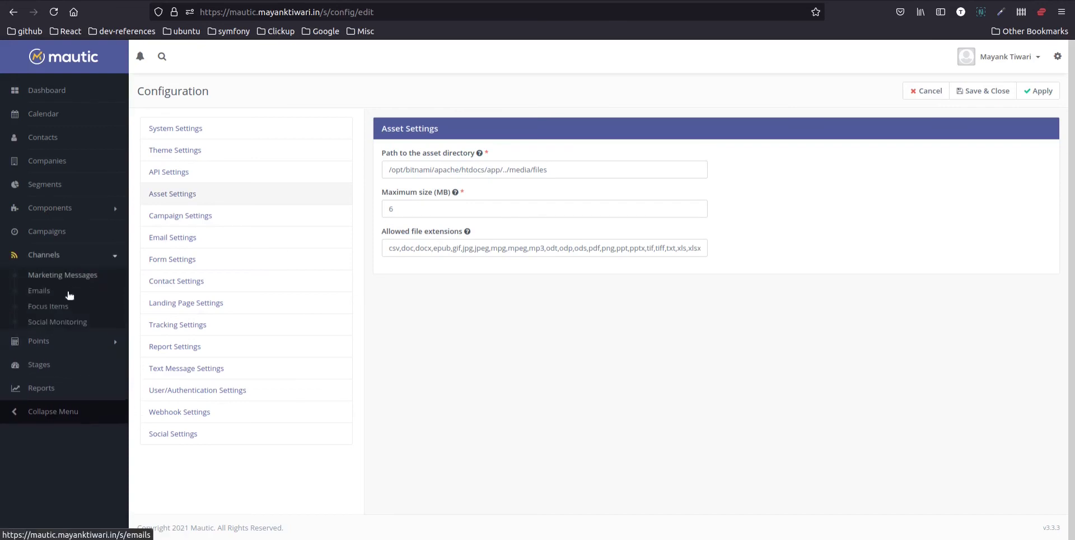
pyautogui.click(78, 208)
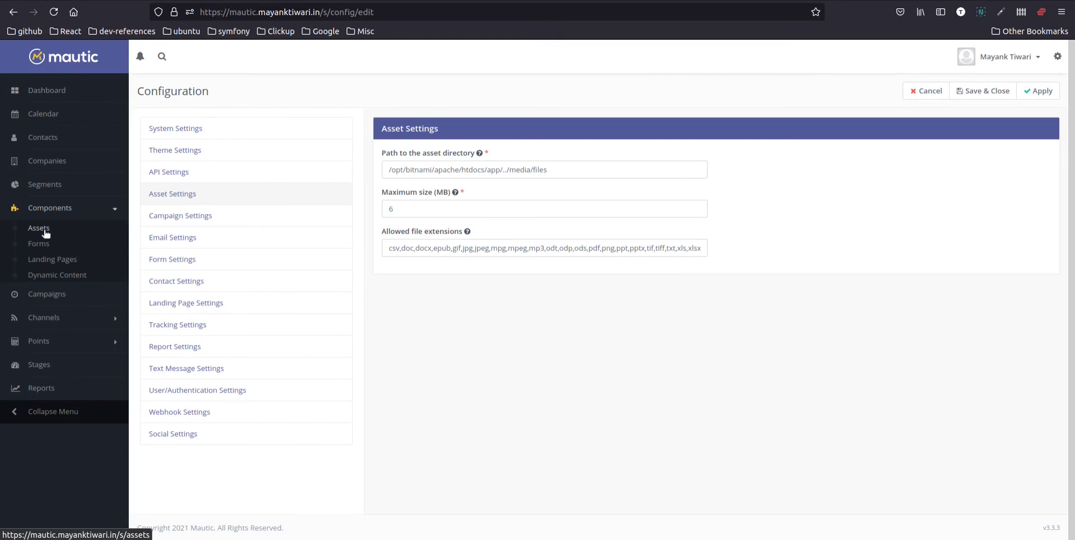
pyautogui.click(429, 212)
pyautogui.doubleClick(390, 209)
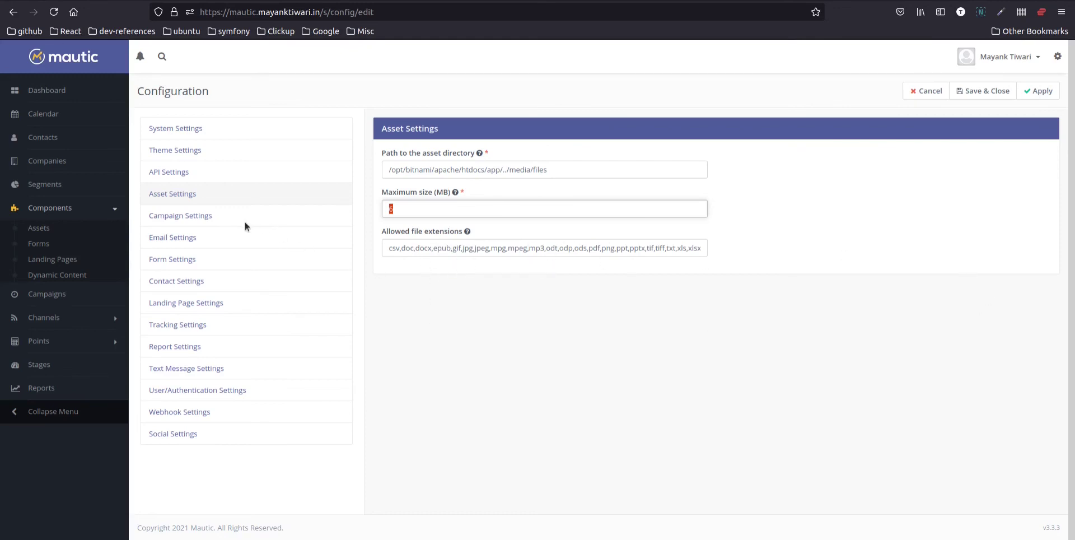
# View the Campaign Settings and check the wait time before retrying a failed action without changing it
pyautogui.click(200, 214)
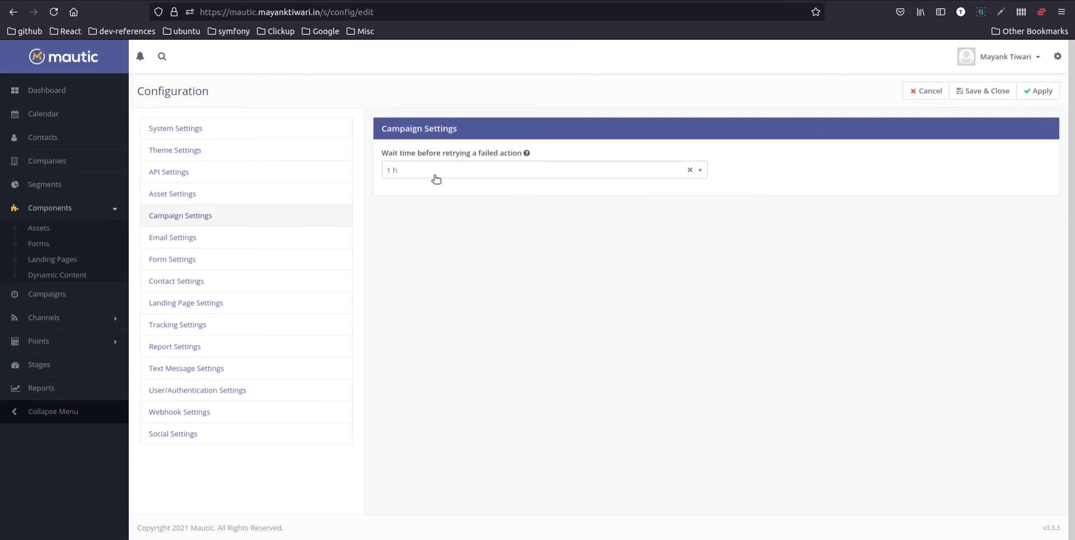
pyautogui.click(416, 173)
pyautogui.click(416, 173)
# Open the Email Settings and examine the mail send options, highlighting the sender's e-mail address and checking the Mailer is owner option
pyautogui.click(190, 238)
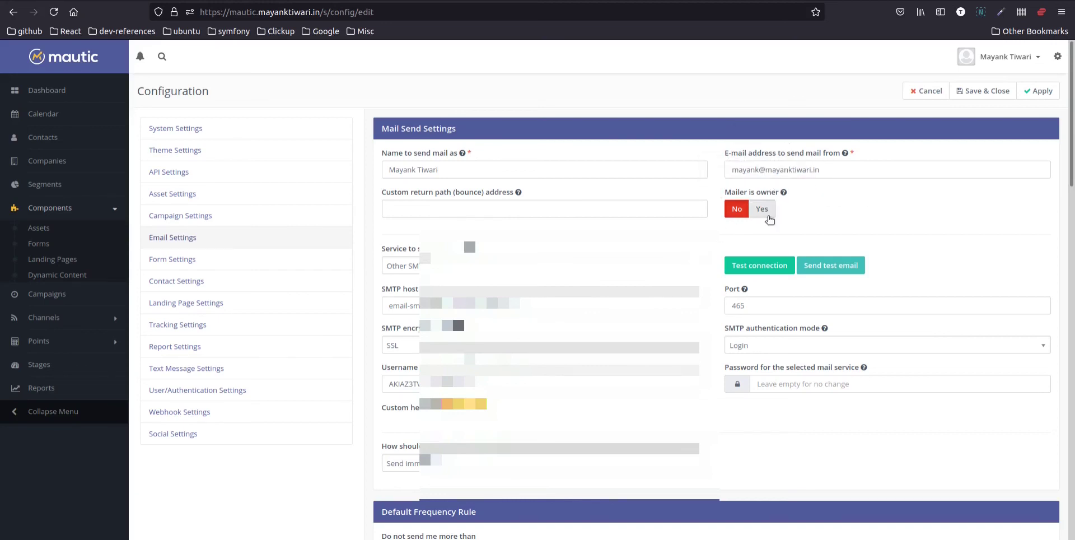
pyautogui.moveTo(731, 198)
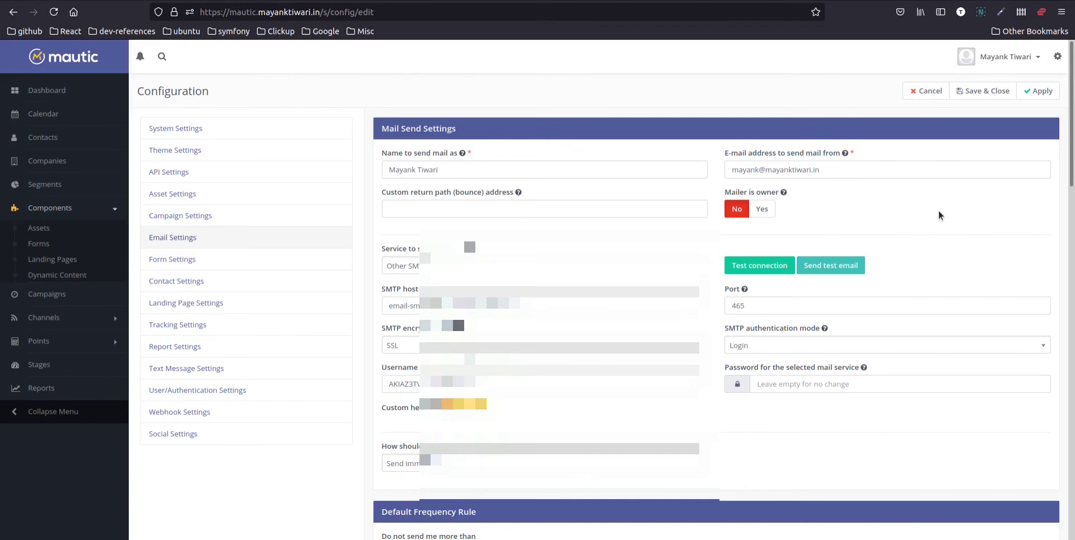
pyautogui.moveTo(776, 191)
pyautogui.moveTo(844, 173); pyautogui.dragTo(684, 159)
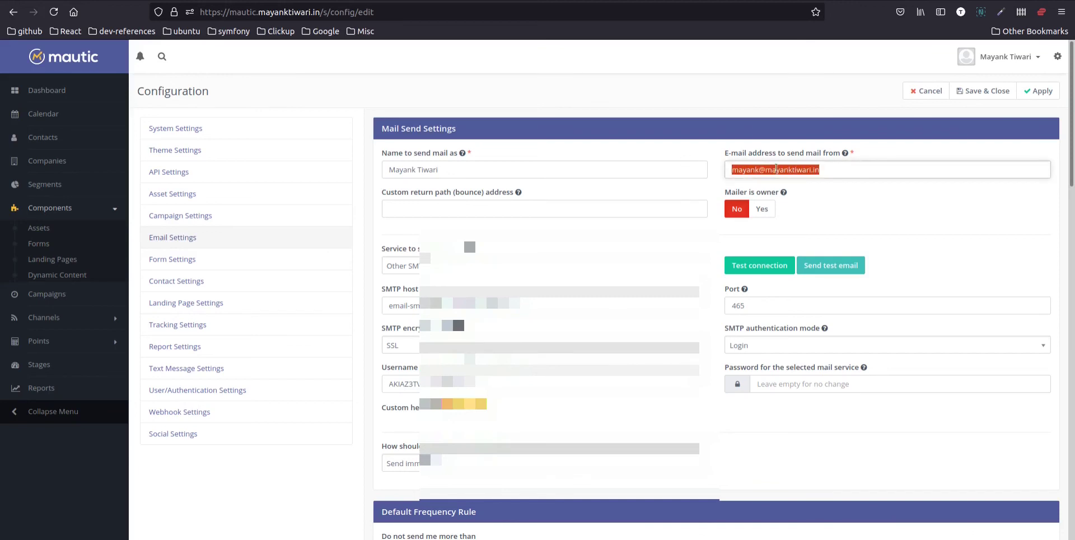
pyautogui.click(853, 207)
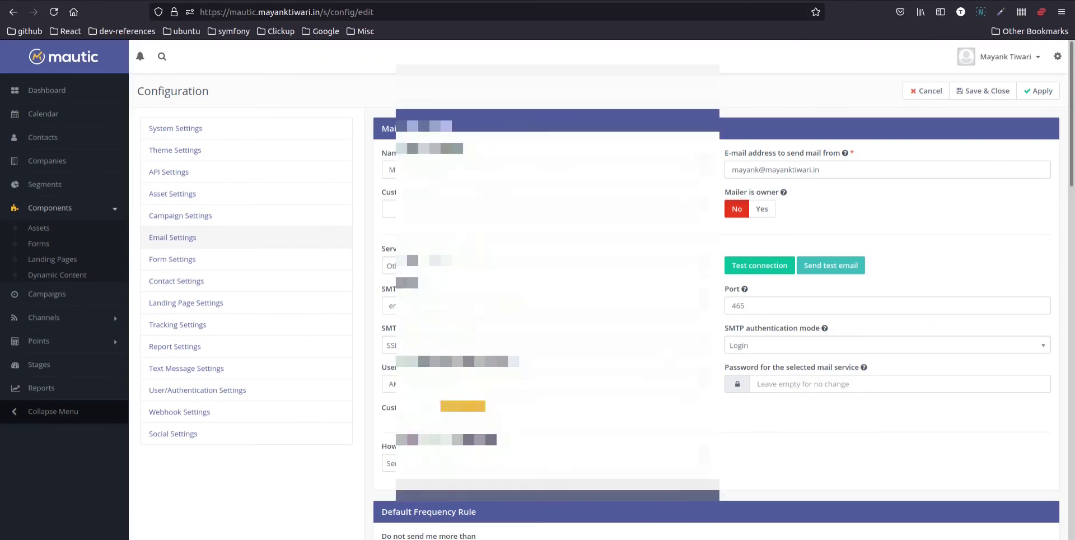
# Examine the Monitored Inbox Settings for the default mailbox, bounces, unsubscribe requests and contact replies
pyautogui.scroll(-8, 420, 458)
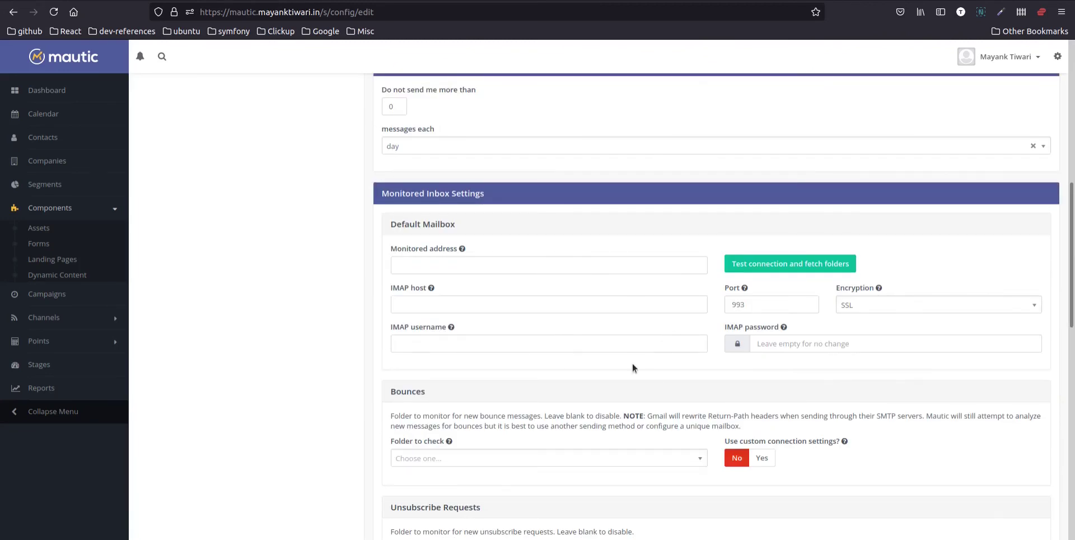
pyautogui.scroll(-5, 560, 319)
pyautogui.scroll(3, 488, 291)
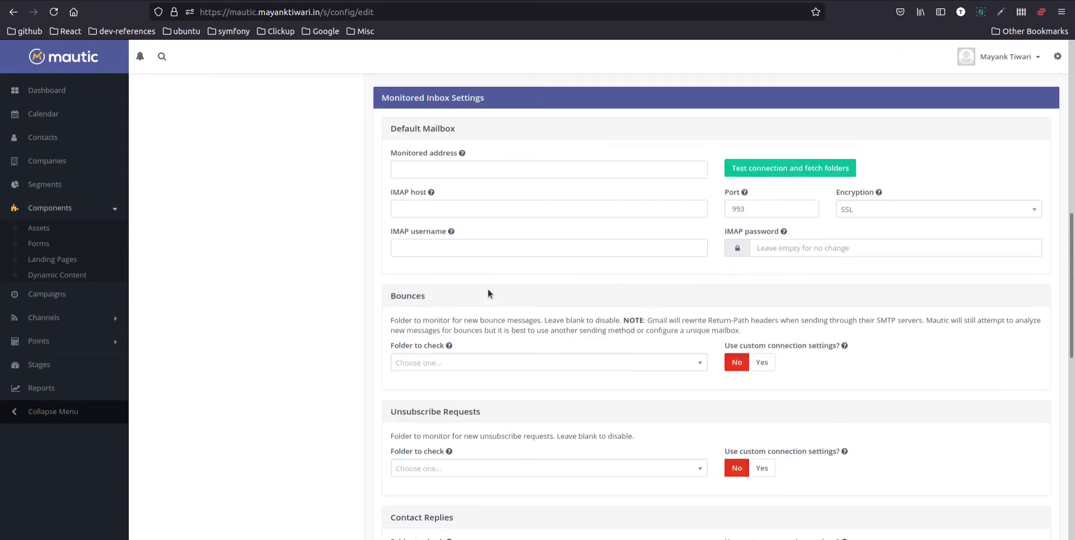
pyautogui.scroll(2, 476, 294)
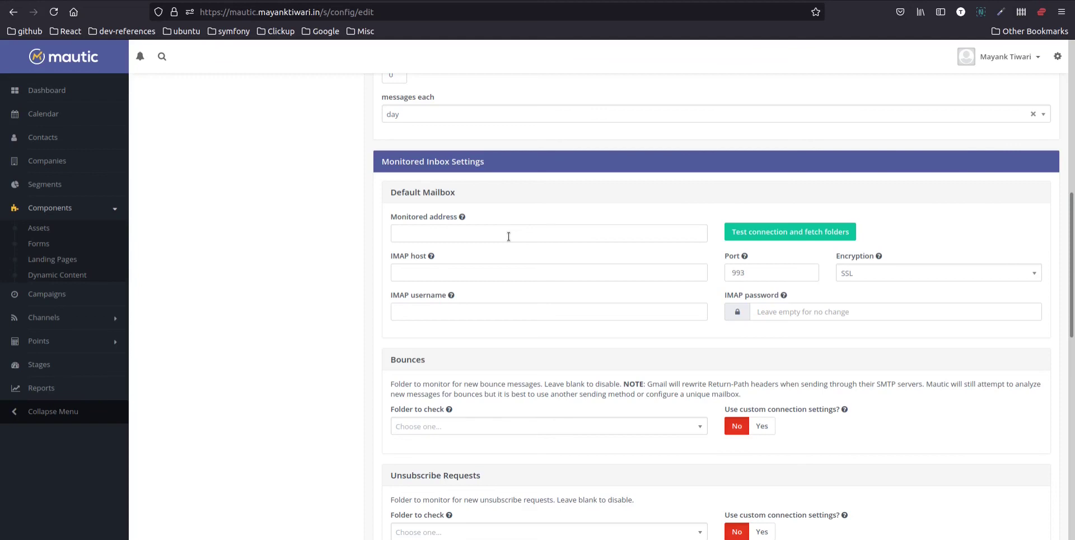
pyautogui.scroll(-3, 551, 234)
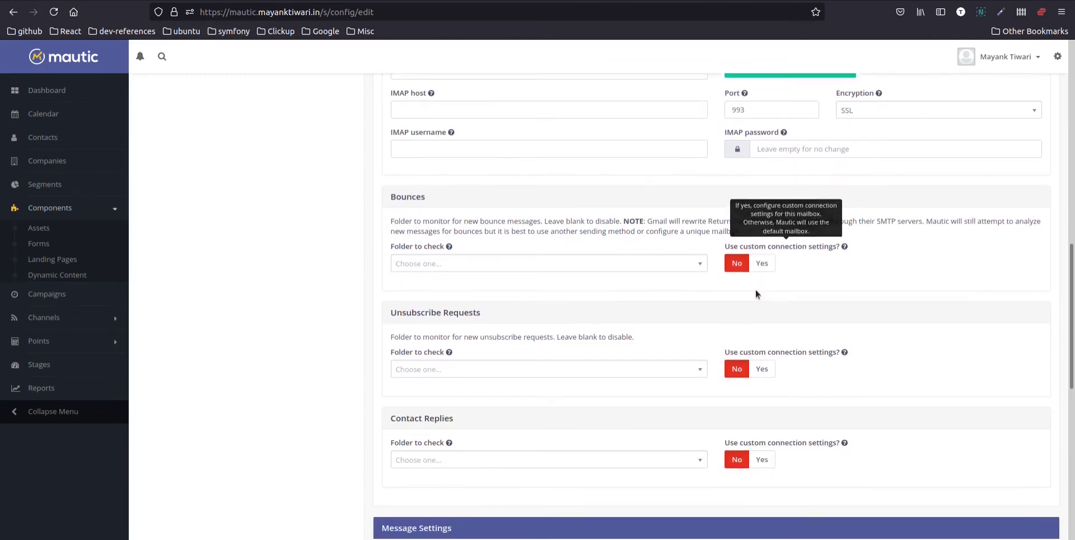
pyautogui.scroll(-2, 755, 289)
pyautogui.scroll(-5, 596, 415)
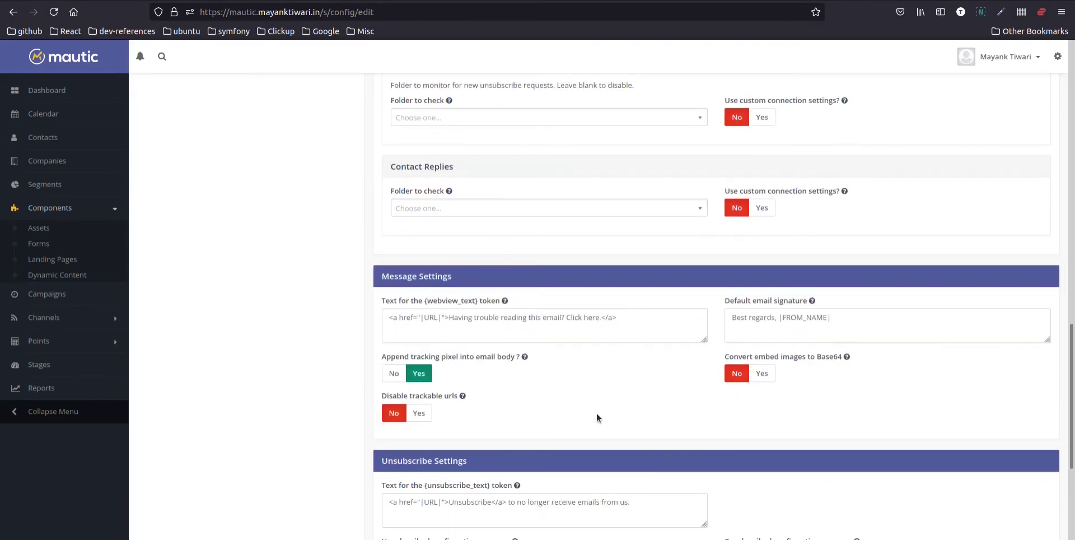
pyautogui.scroll(3, 482, 230)
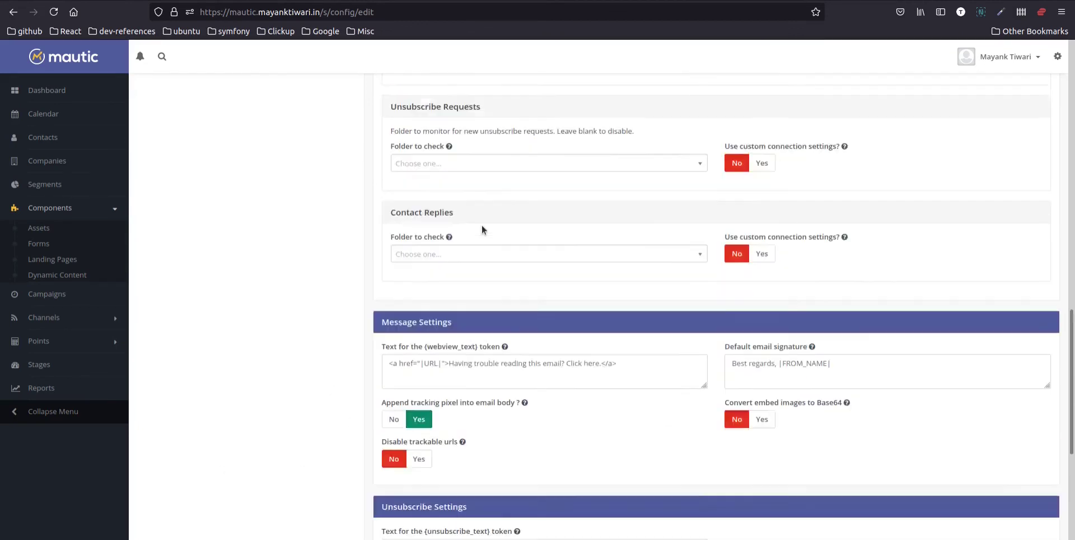
pyautogui.scroll(2, 408, 157)
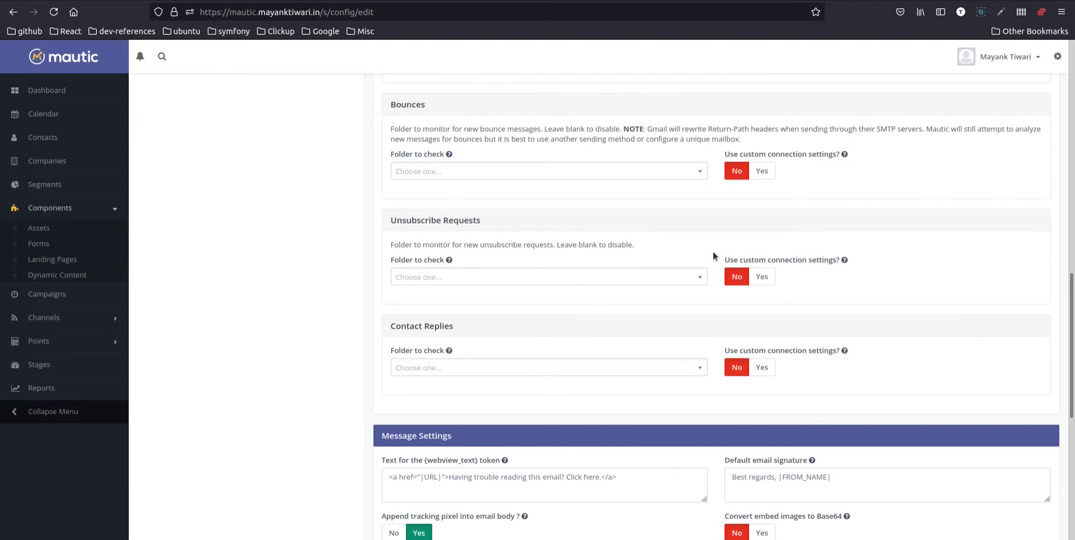
# Review the email Message Settings and Unsubscribe Settings, and return to the Mail Send Settings
pyautogui.scroll(-5, 714, 251)
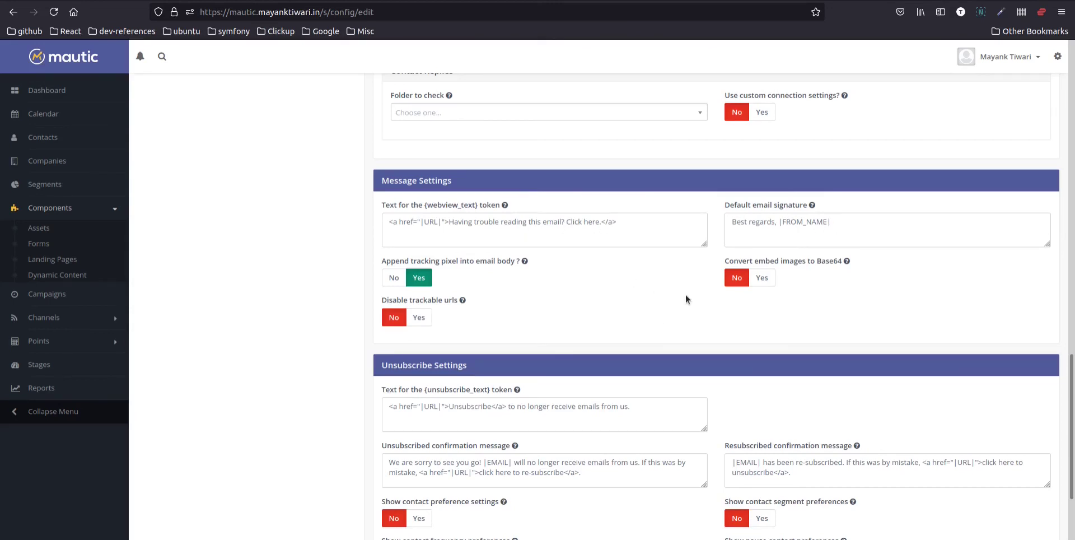
pyautogui.scroll(-3, 533, 296)
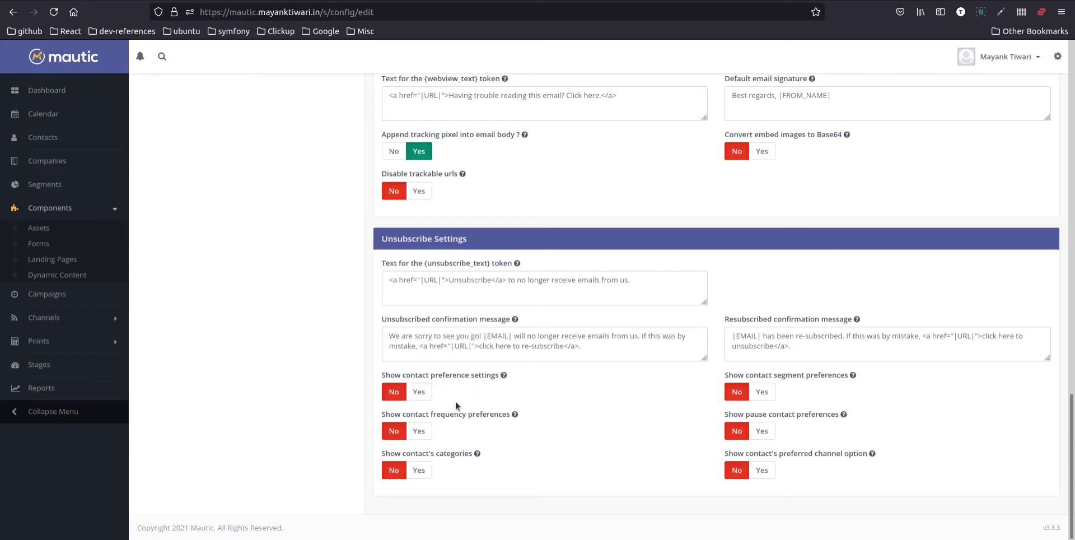
pyautogui.moveTo(495, 415)
pyautogui.scroll(20, 621, 409)
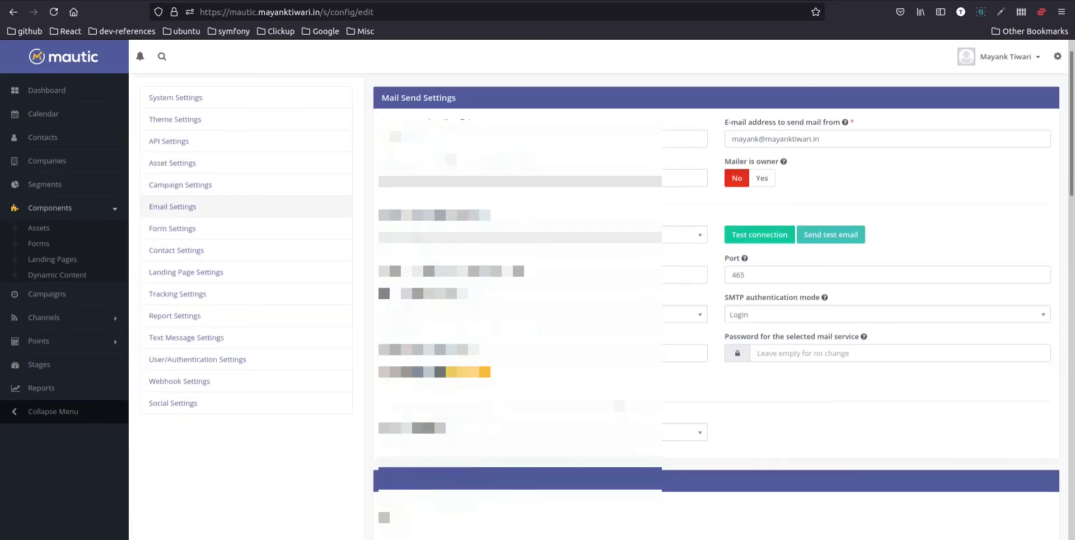
# Check the blocked domain names field in the Form Settings, and open the Contact Settings
pyautogui.click(177, 232)
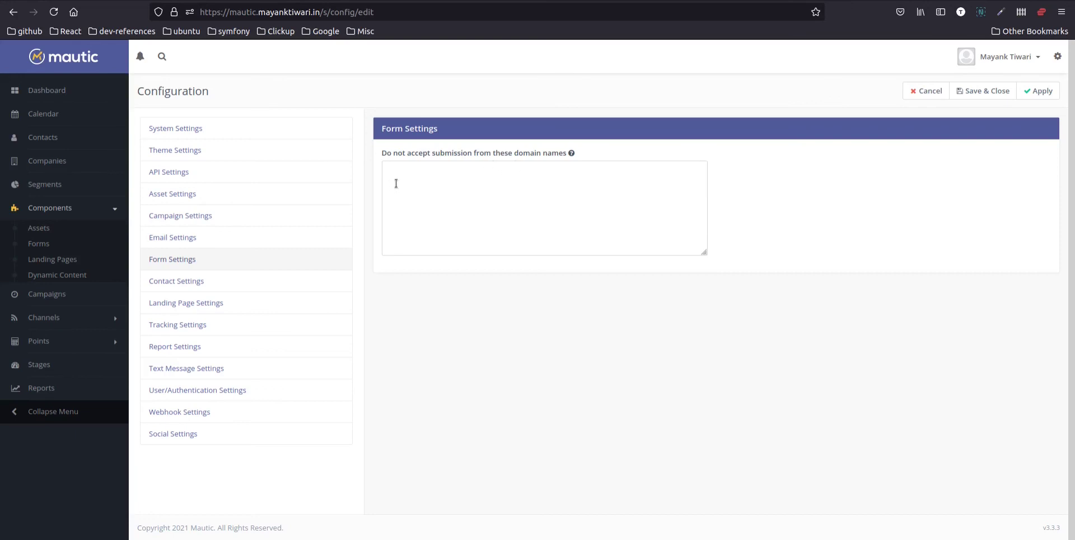
pyautogui.click(442, 177)
pyautogui.click(202, 281)
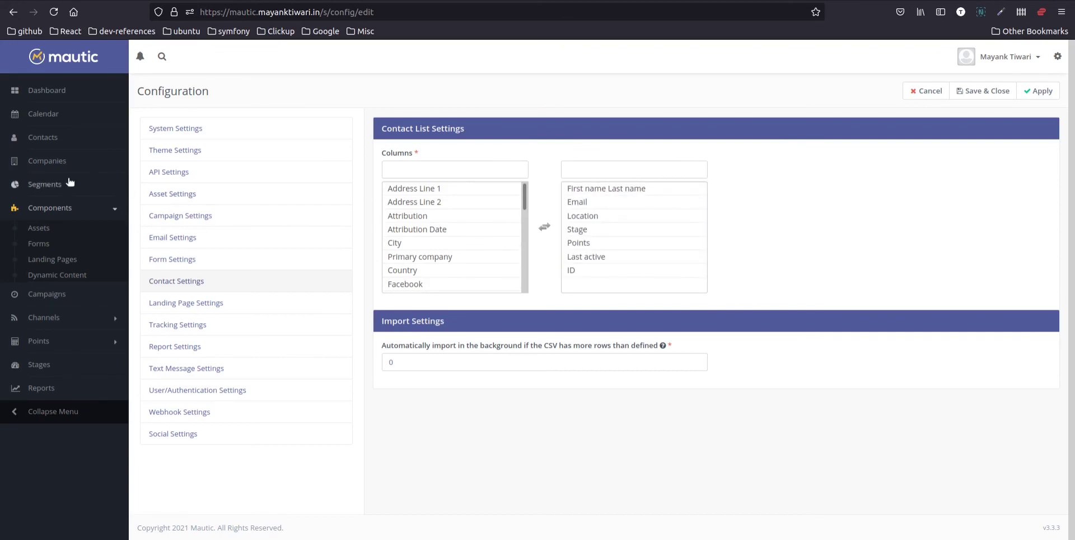
# Open the Contacts list in a new tab, clear its filter to show the list columns, and return to the Contact Settings
pyautogui.rightClick(50, 138)
pyautogui.click(80, 151)
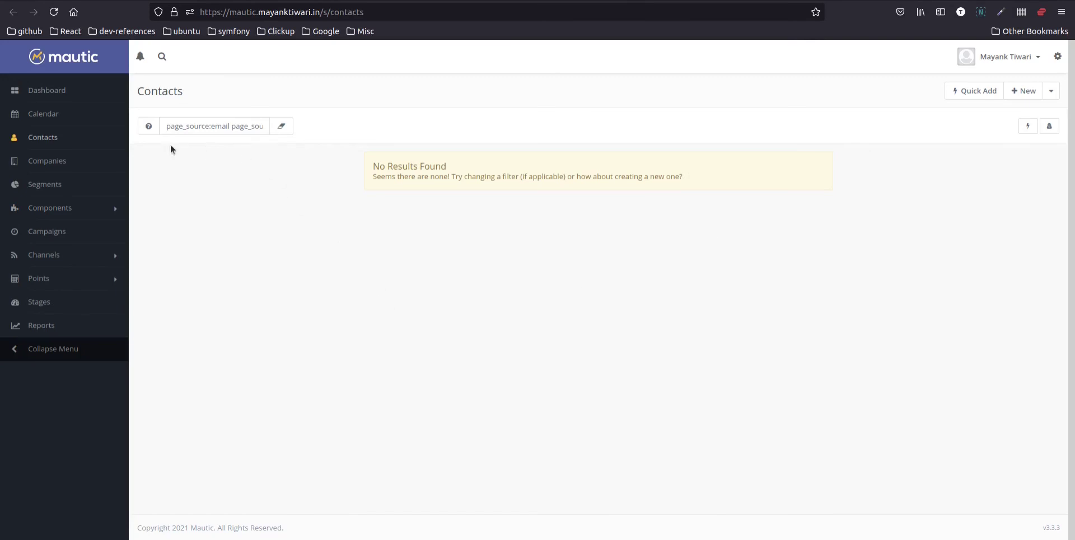
pyautogui.click(282, 126)
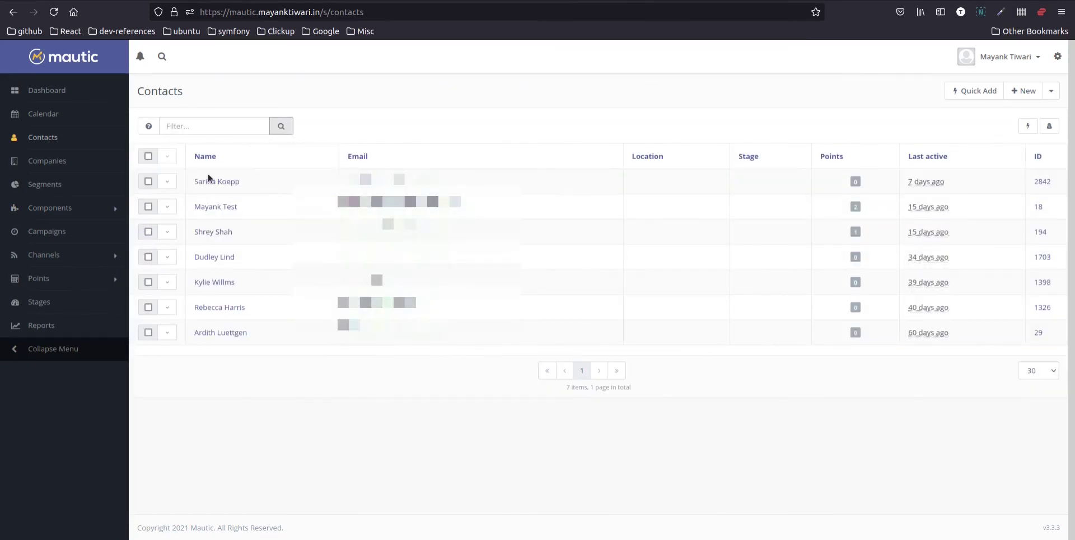
pyautogui.click(1066, 163)
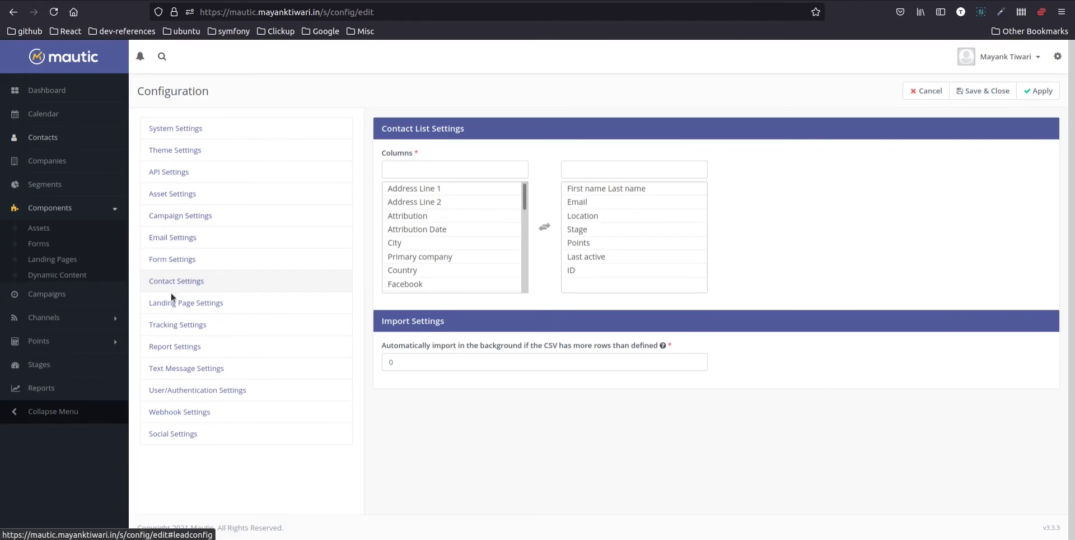
# Check the analytics script field in the Landing Page Settings, and highlight the Mautic tracking script in the Tracking Settings
pyautogui.click(185, 302)
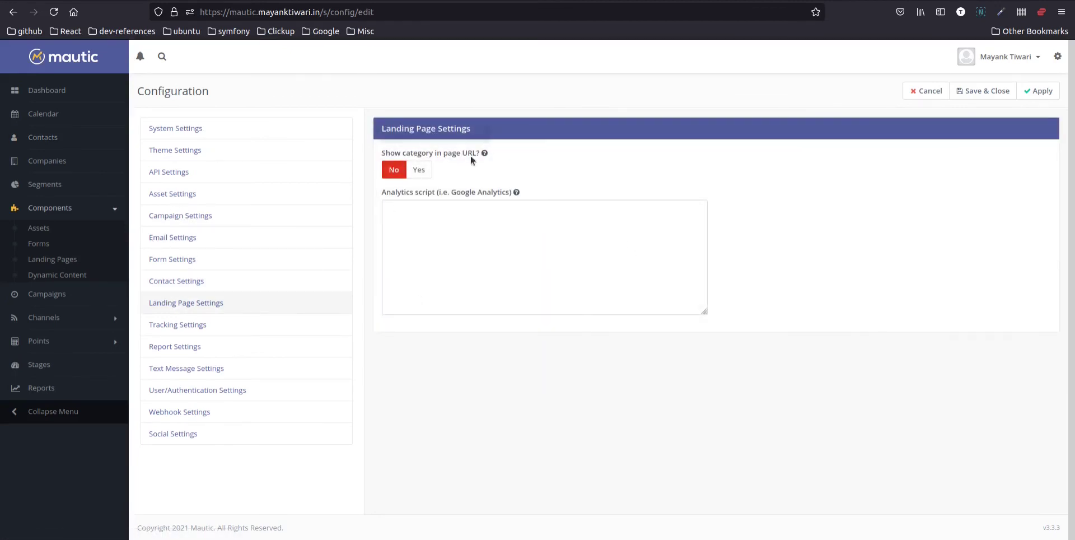
pyautogui.click(442, 226)
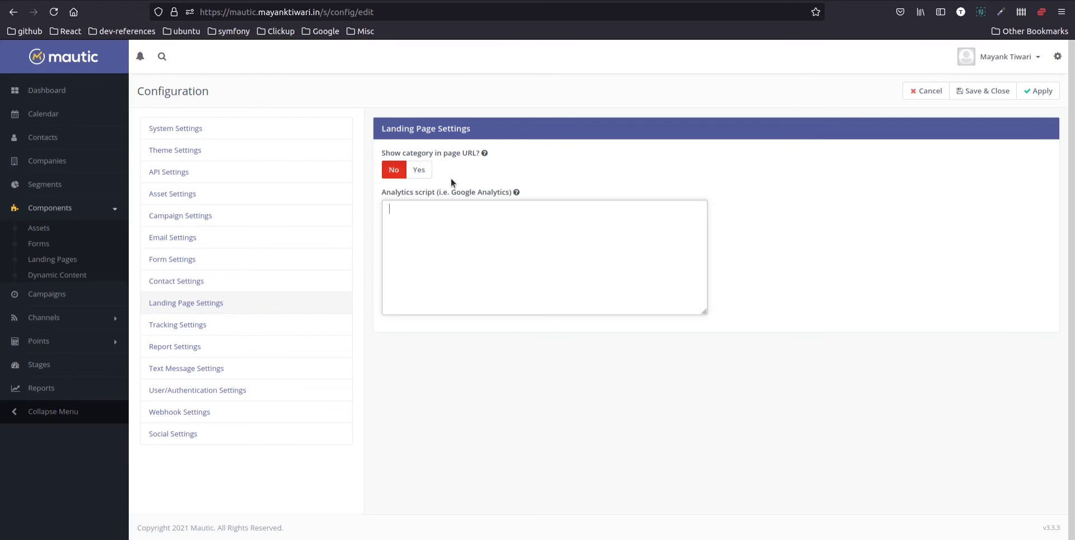
pyautogui.click(205, 324)
pyautogui.moveTo(387, 172); pyautogui.dragTo(547, 252)
pyautogui.click(541, 250)
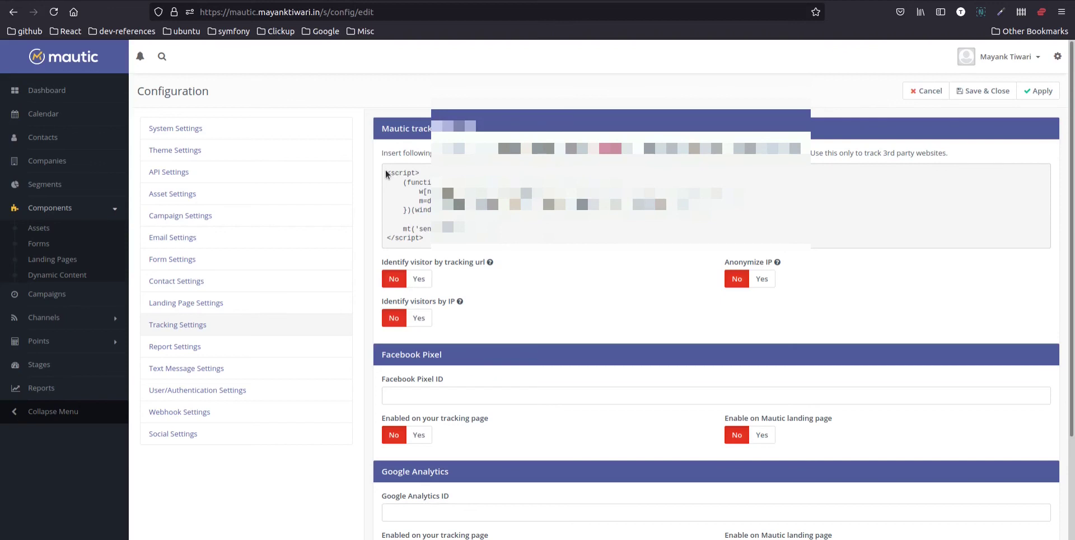
pyautogui.moveTo(385, 169); pyautogui.dragTo(515, 248)
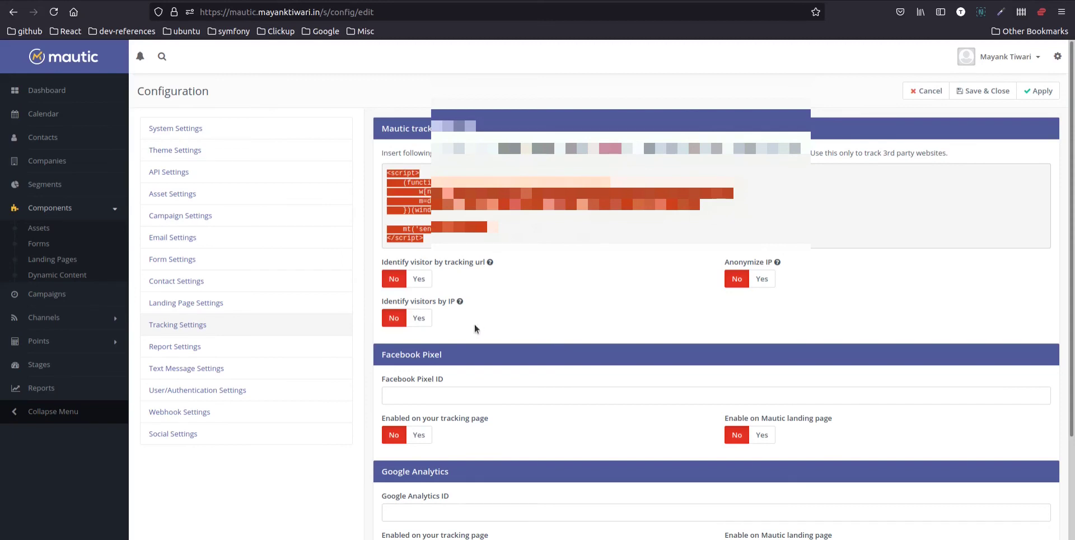
# Examine the Facebook Pixel and Google Analytics tracking options, and return to the Mautic tracking script to highlight it again
pyautogui.scroll(-3, 385, 268)
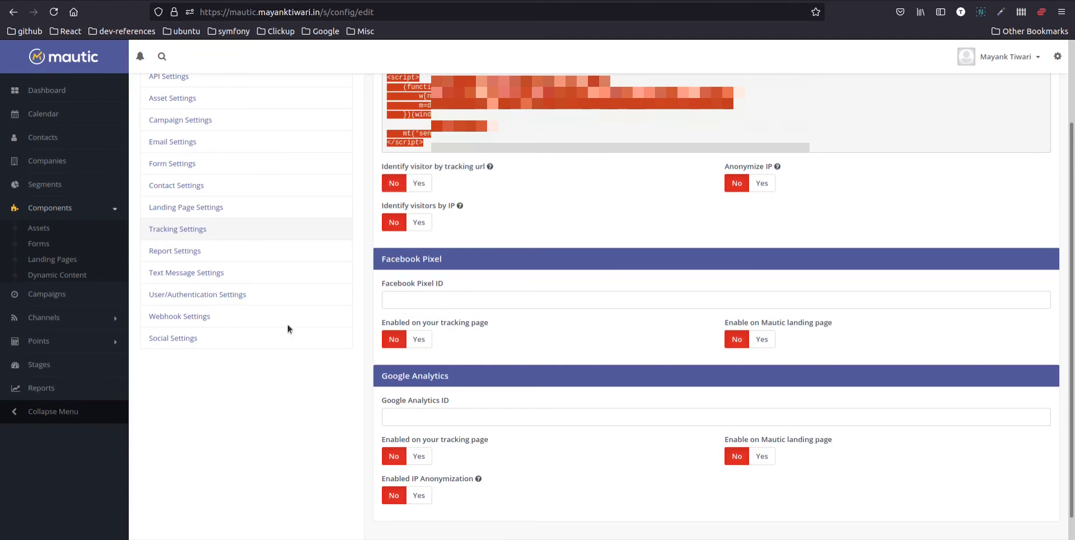
pyautogui.scroll(-1, 674, 378)
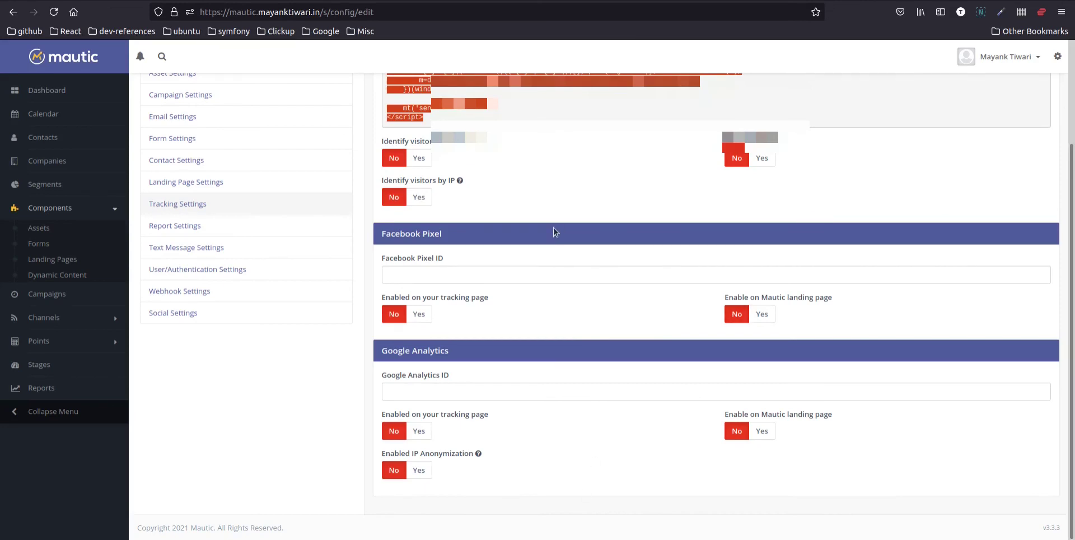
pyautogui.scroll(3, 554, 230)
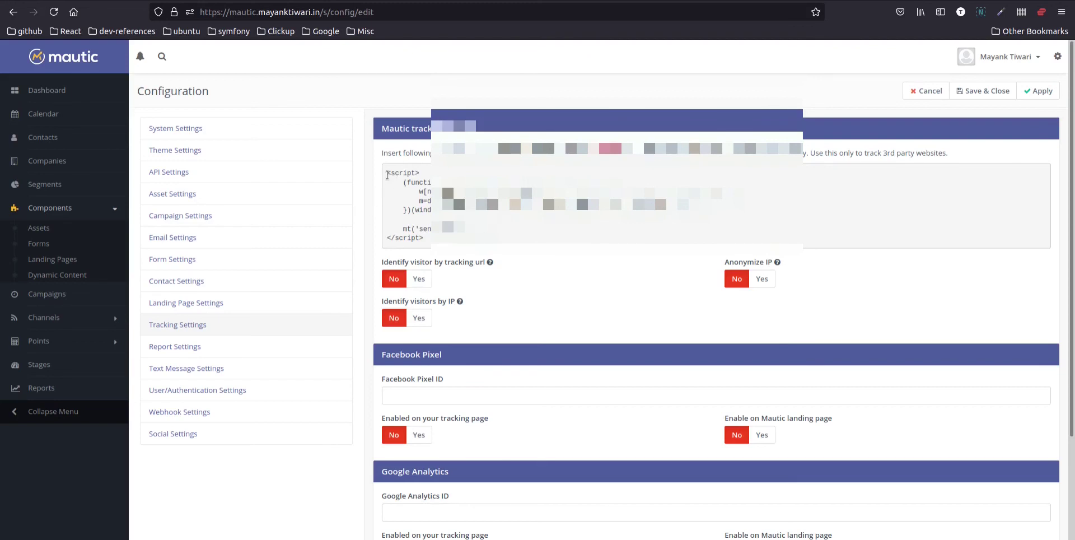
pyautogui.moveTo(389, 173); pyautogui.dragTo(470, 238)
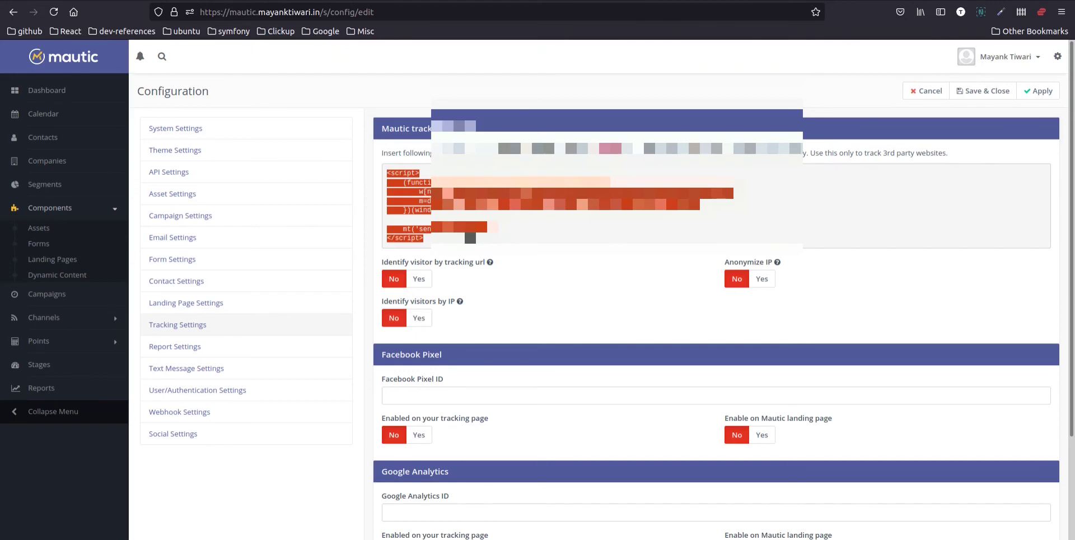
pyautogui.click(476, 234)
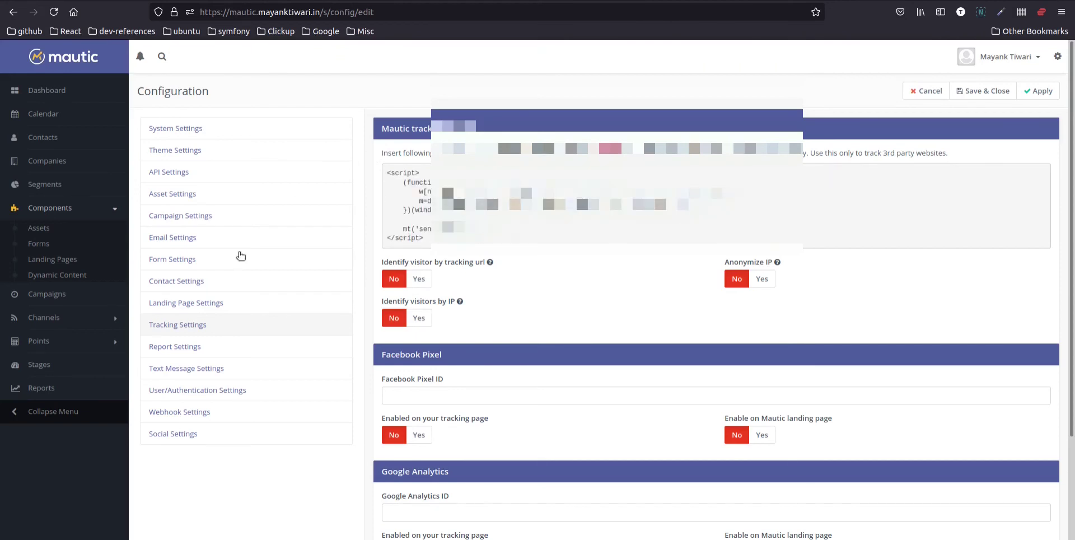
# Read the help for always quoting data in CSV export in the Report Settings, and expand the Channels entries
pyautogui.click(195, 345)
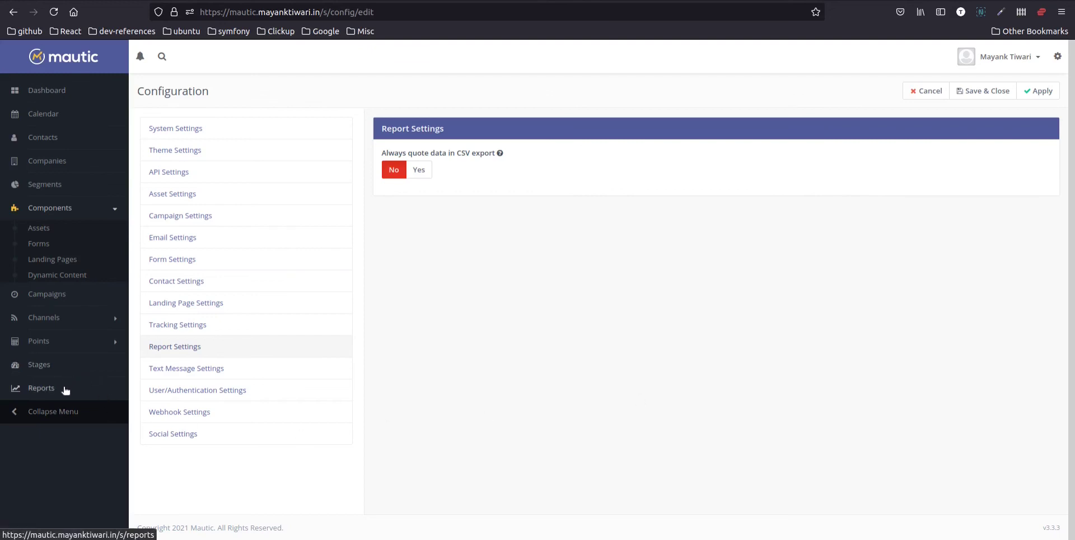
pyautogui.moveTo(454, 159)
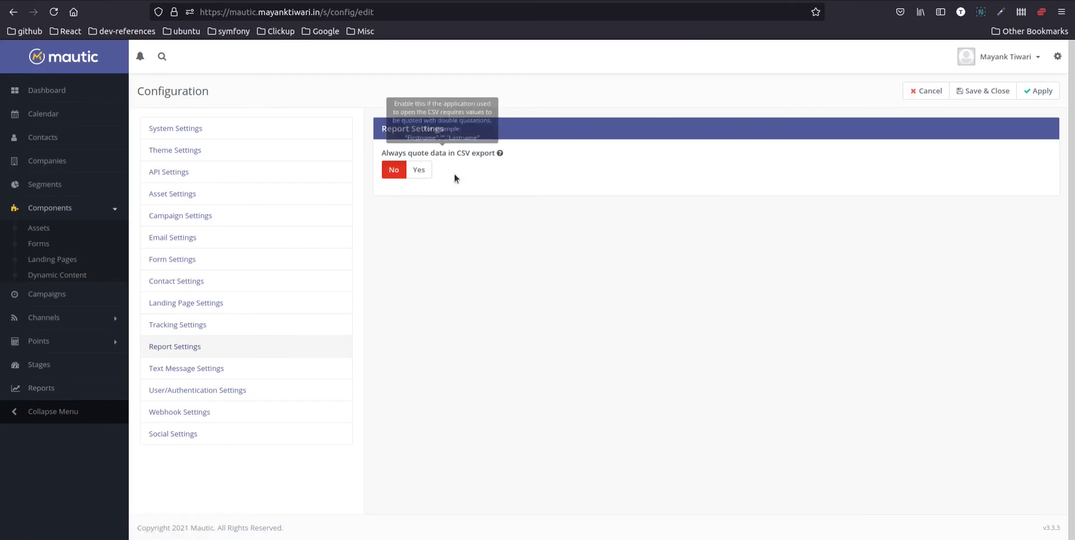
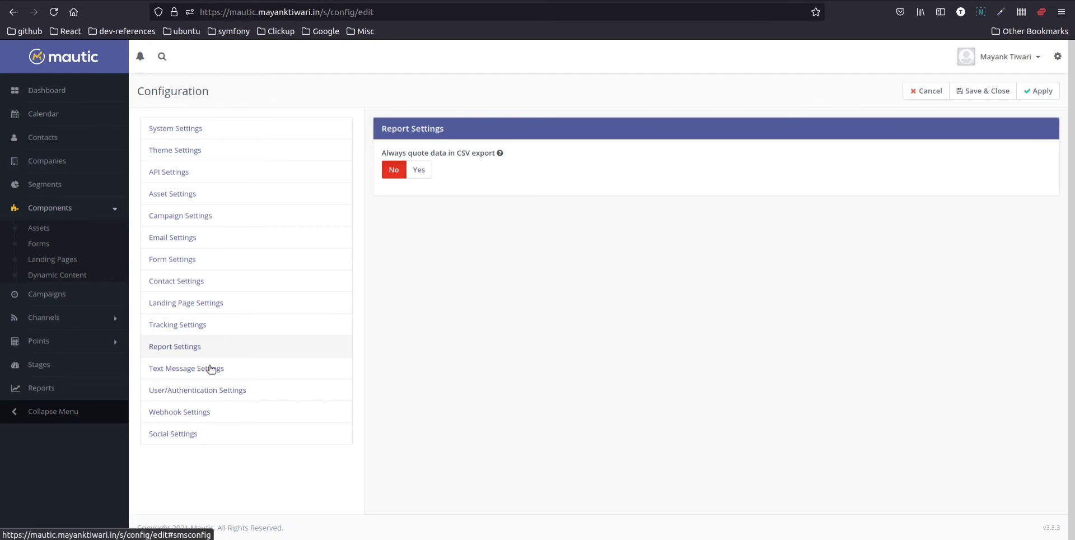
pyautogui.click(43, 317)
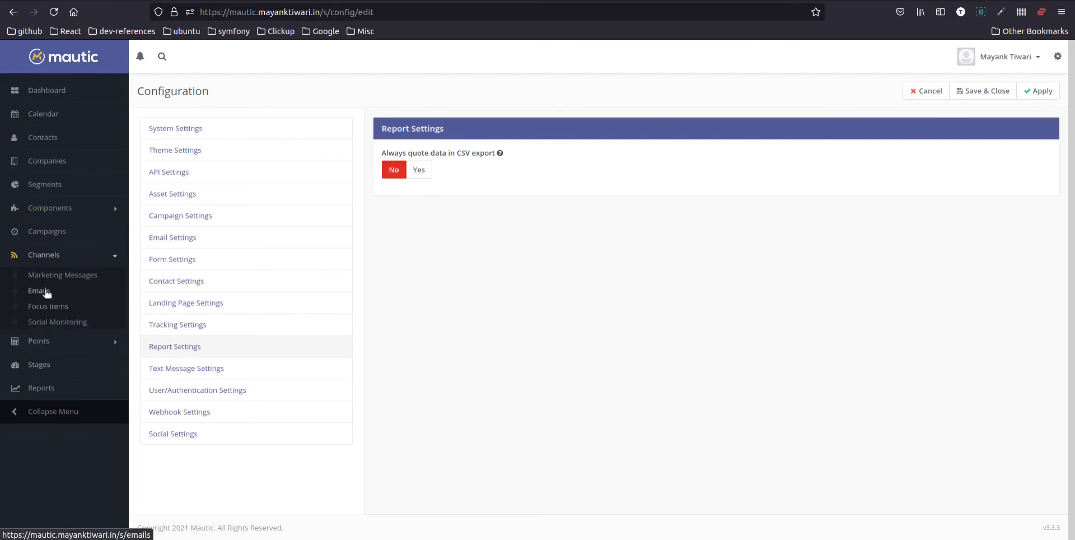
# View the SAML SSO options in the User/Authentication Settings, and check the Queue Mode choices in the Webhook Settings without changing them
pyautogui.click(189, 391)
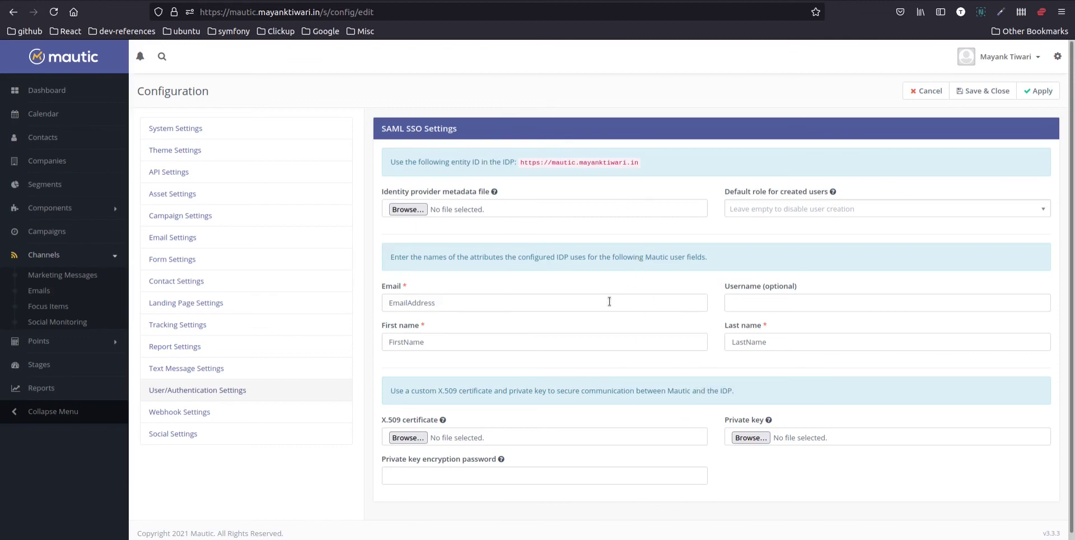
pyautogui.click(159, 412)
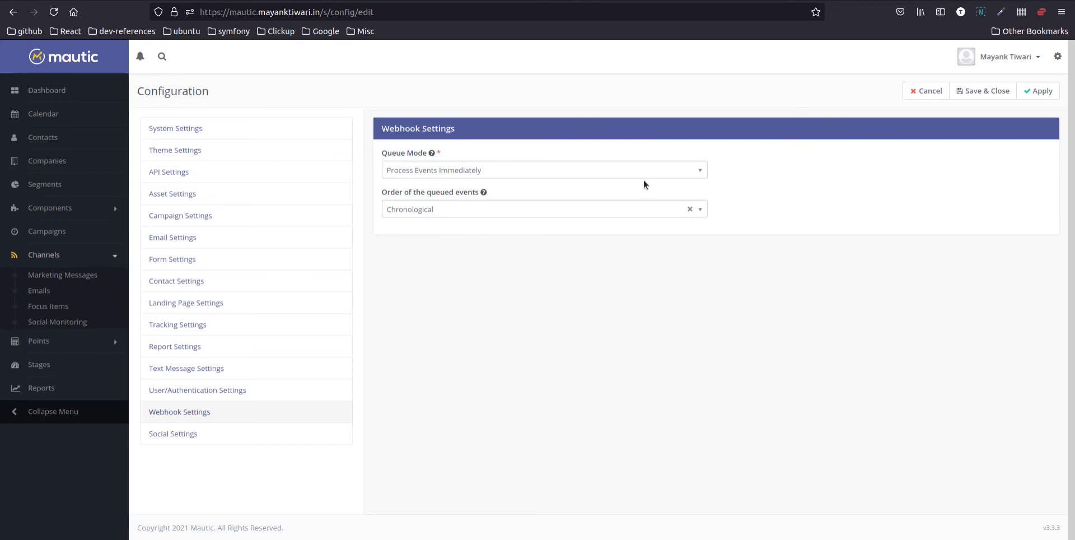
pyautogui.click(498, 174)
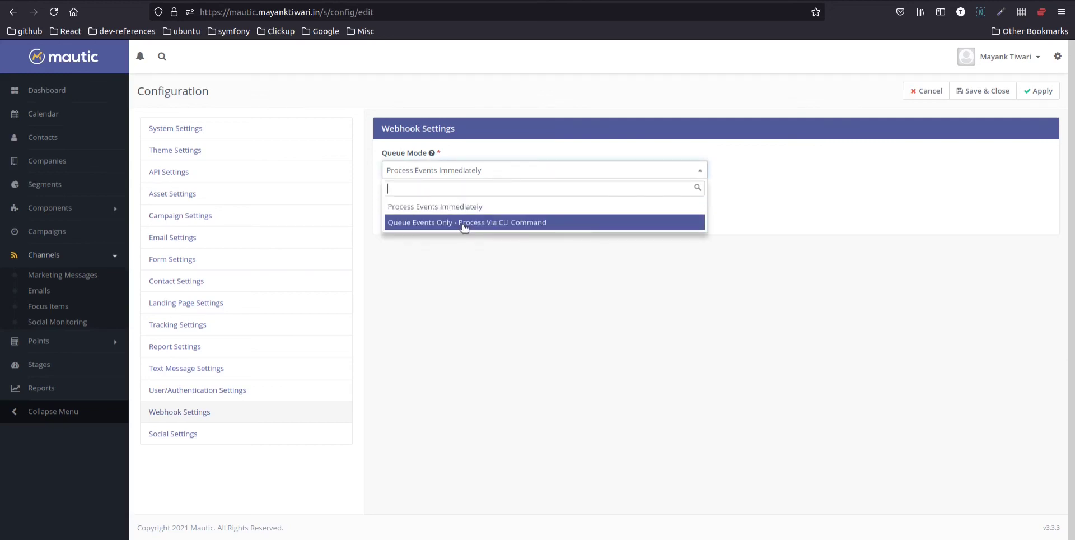
pyautogui.click(521, 154)
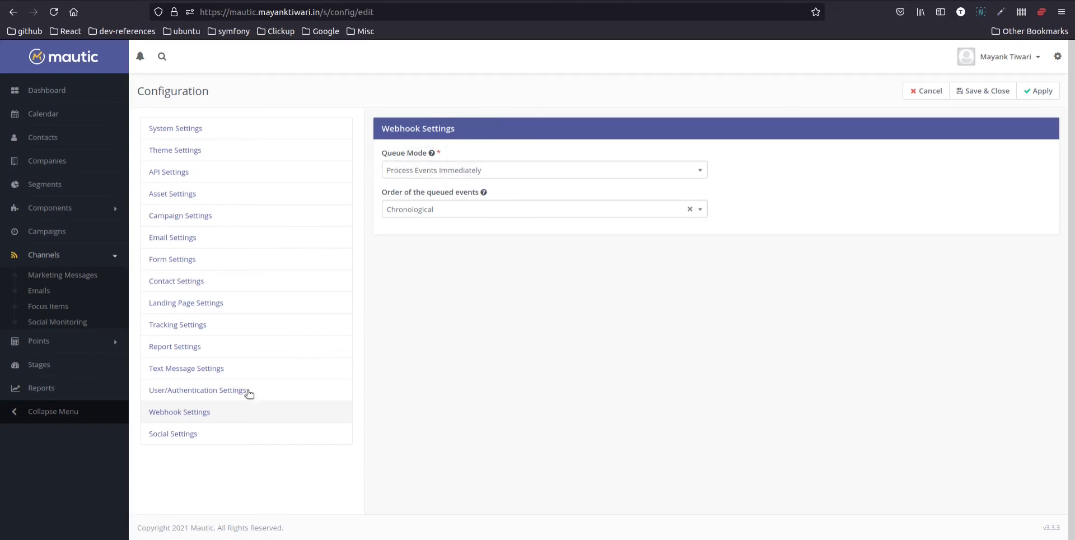
# Open the Social Settings and look through the Twitter Handle Field choices, keeping Twitter selected
pyautogui.click(180, 442)
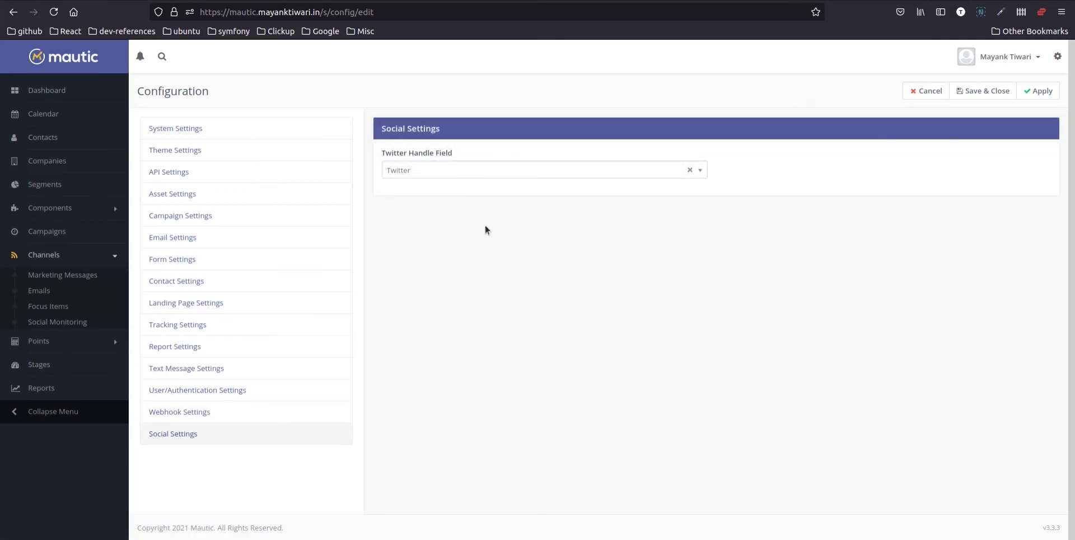
pyautogui.click(468, 171)
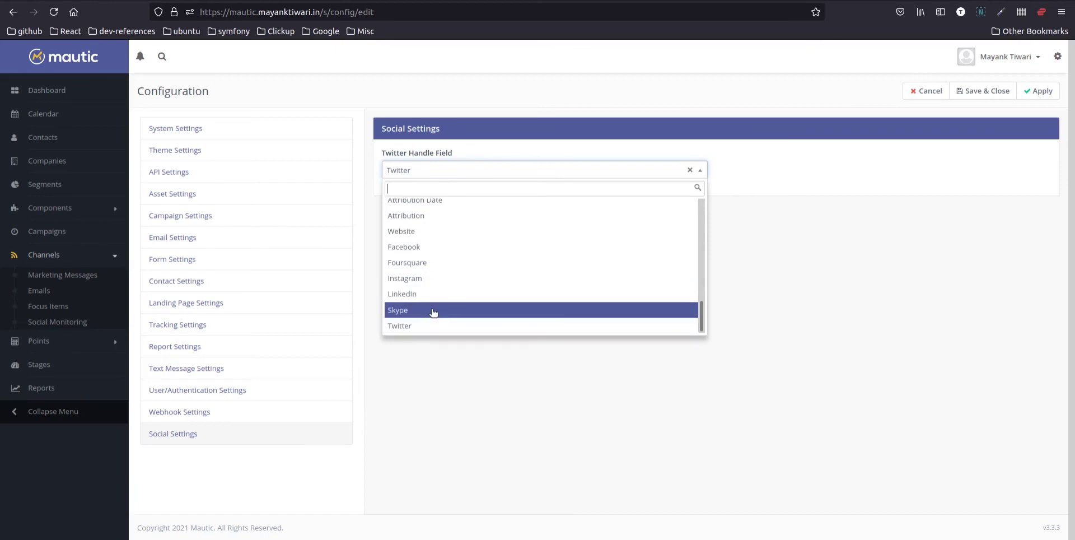
pyautogui.click(420, 347)
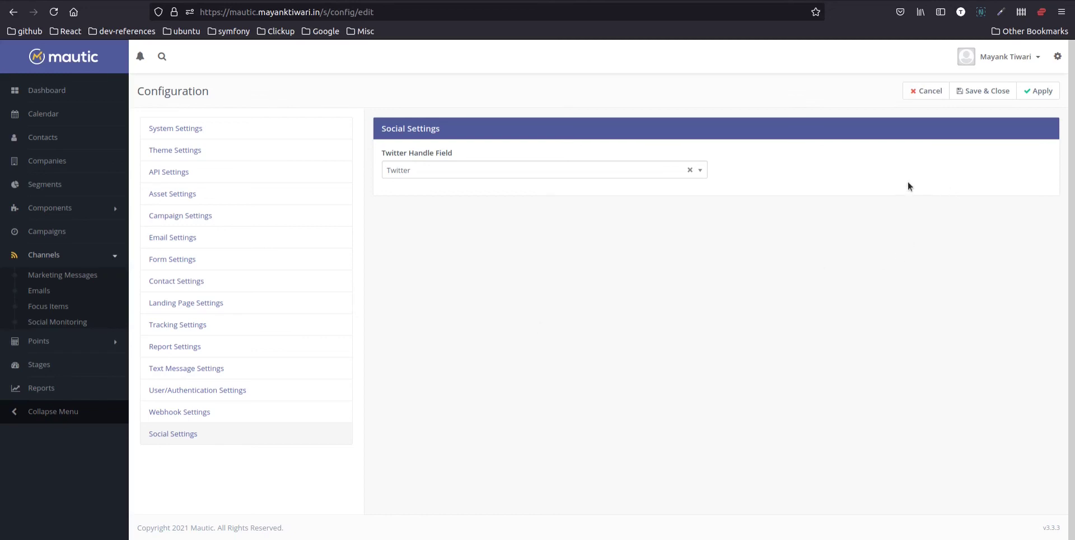
# Open System Info and review the PHP information, the folder and file permissions, and the error log
pyautogui.click(1058, 57)
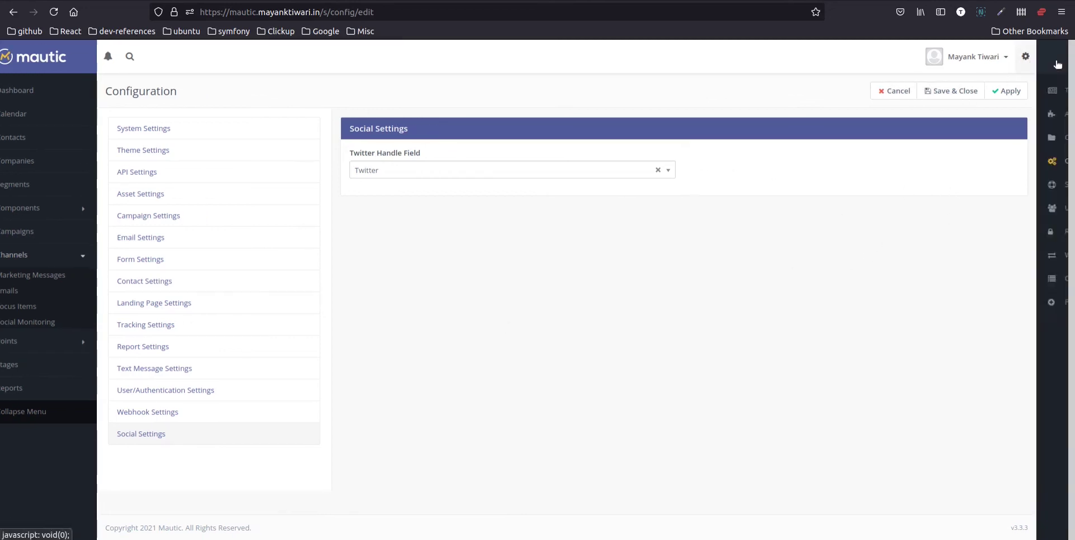
pyautogui.click(984, 189)
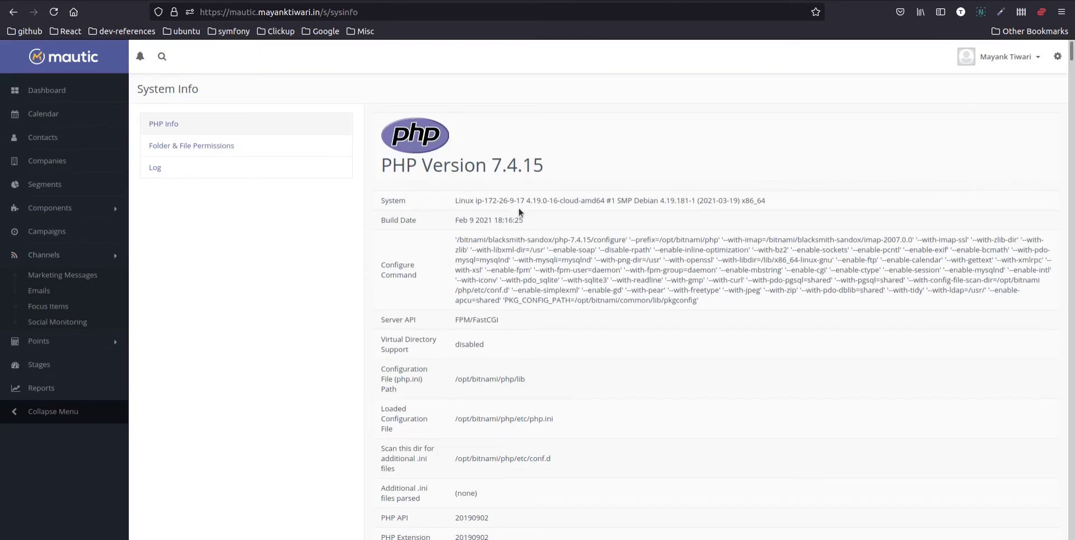
pyautogui.click(173, 146)
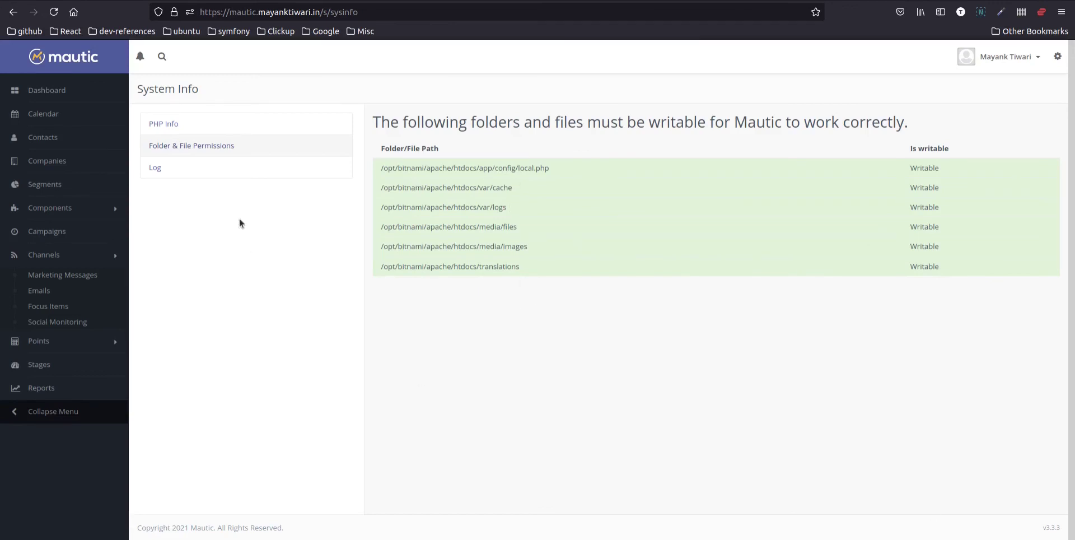
pyautogui.click(155, 168)
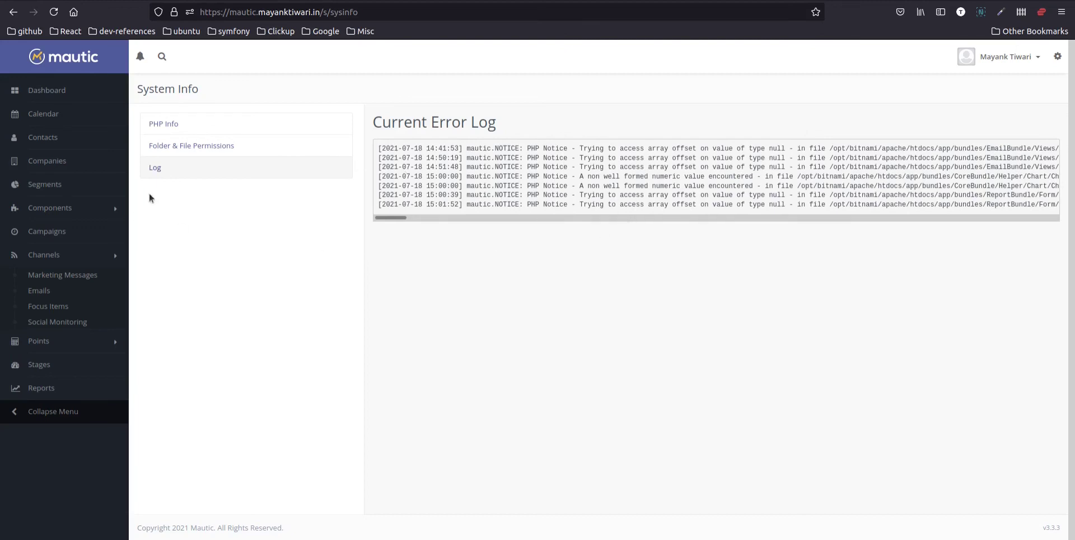
# Open the Users list, view the blank new user form, and cancel it
pyautogui.click(1057, 58)
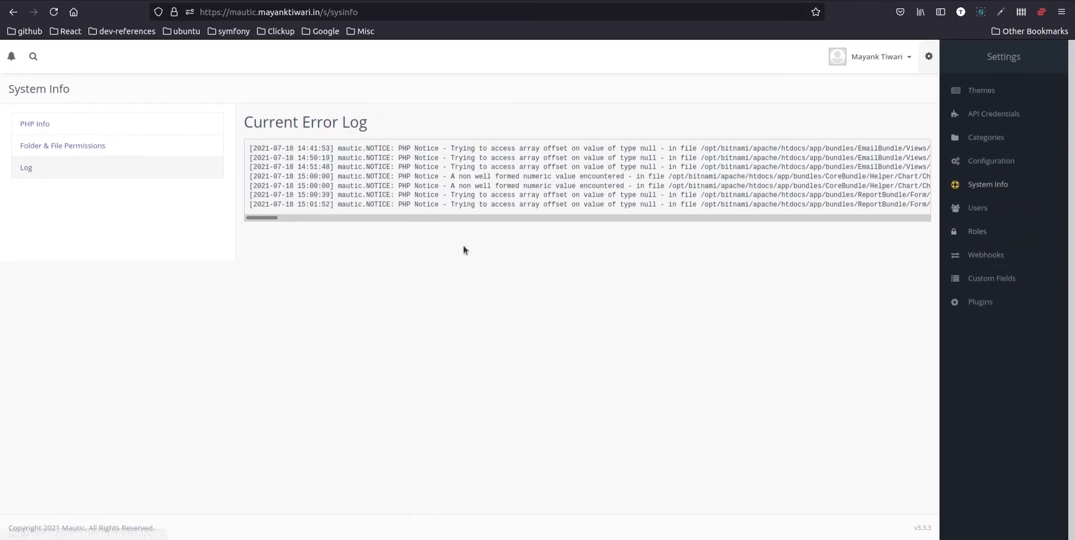
pyautogui.click(1008, 212)
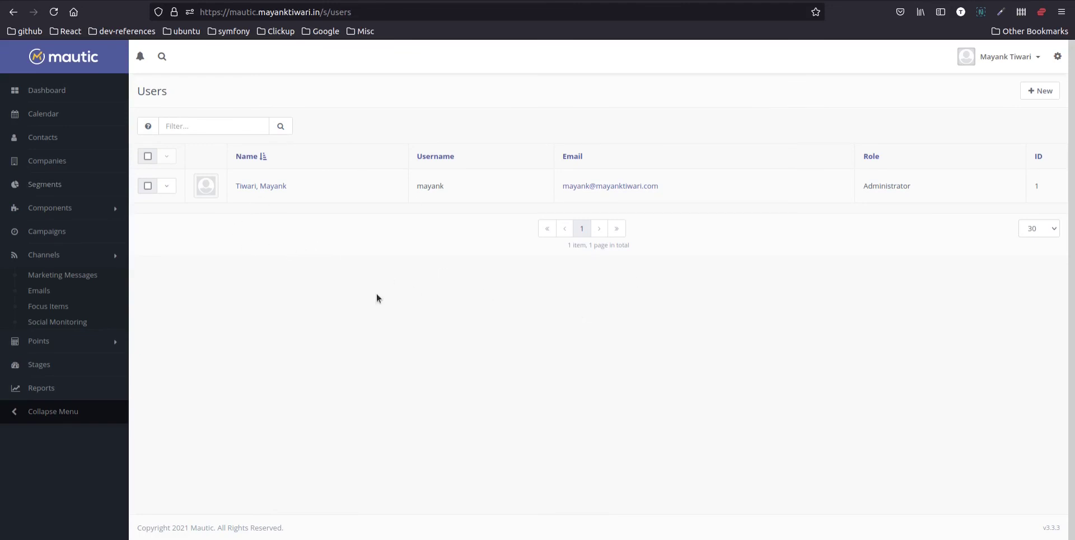
pyautogui.click(1041, 91)
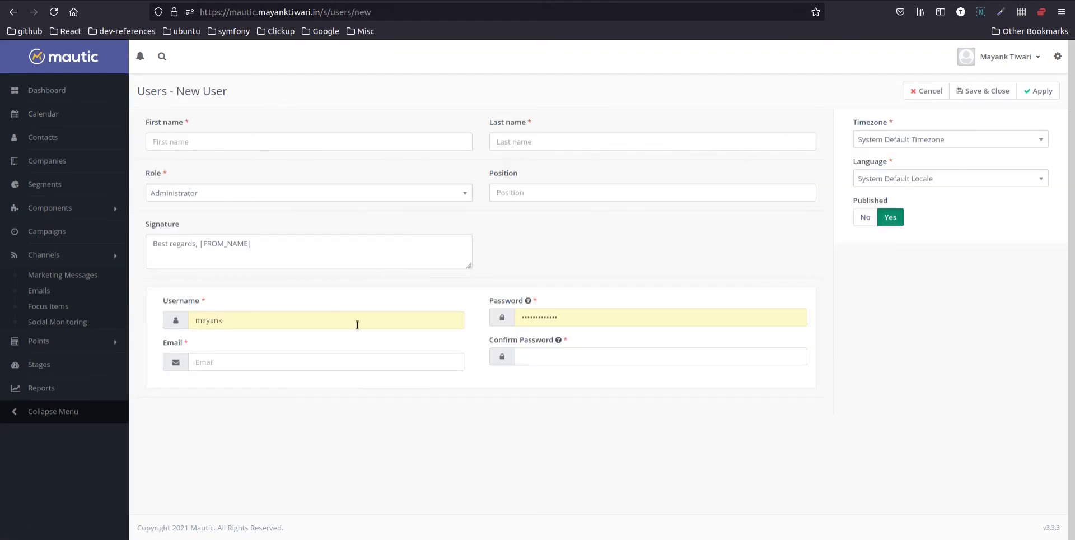
pyautogui.click(930, 91)
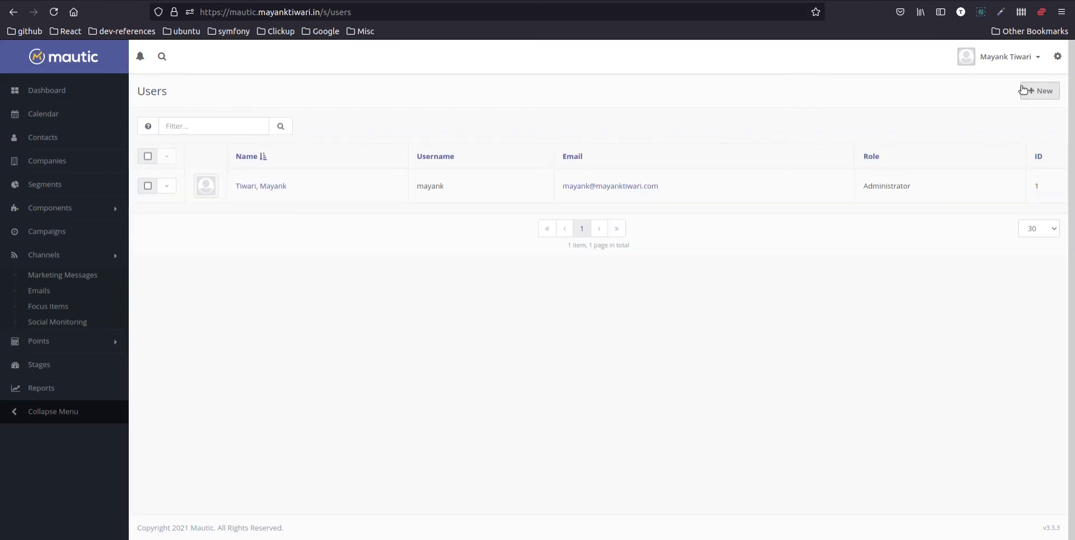
# Open the Roles list from the settings
pyautogui.click(1058, 56)
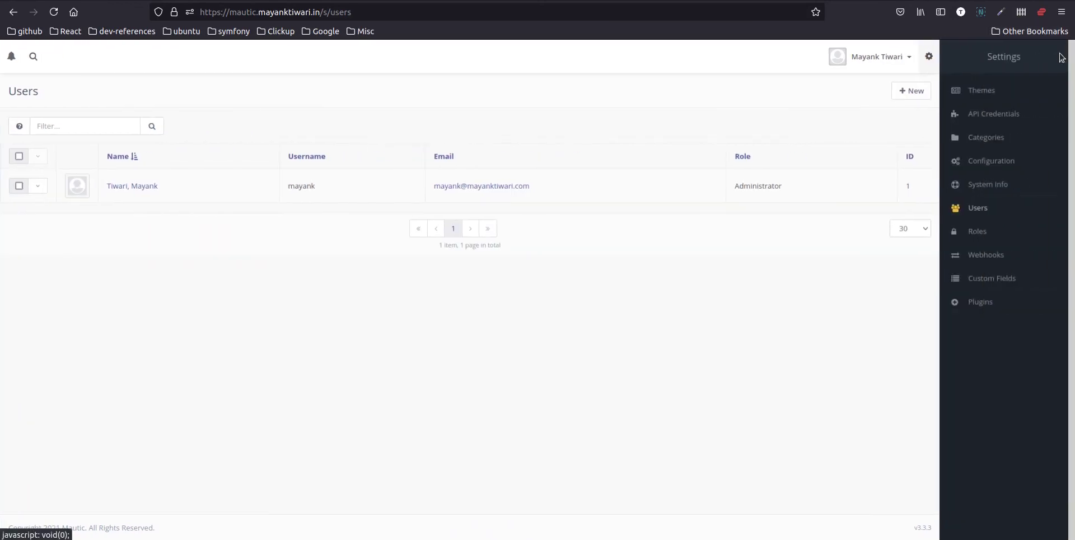
pyautogui.click(989, 237)
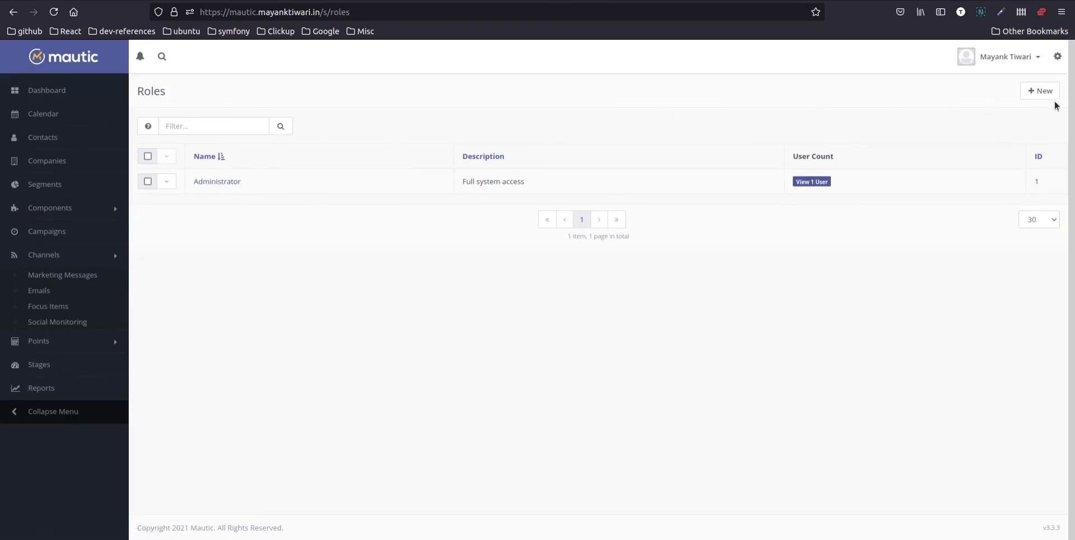
# Start a new role and enter "View o" as its name
pyautogui.click(1035, 90)
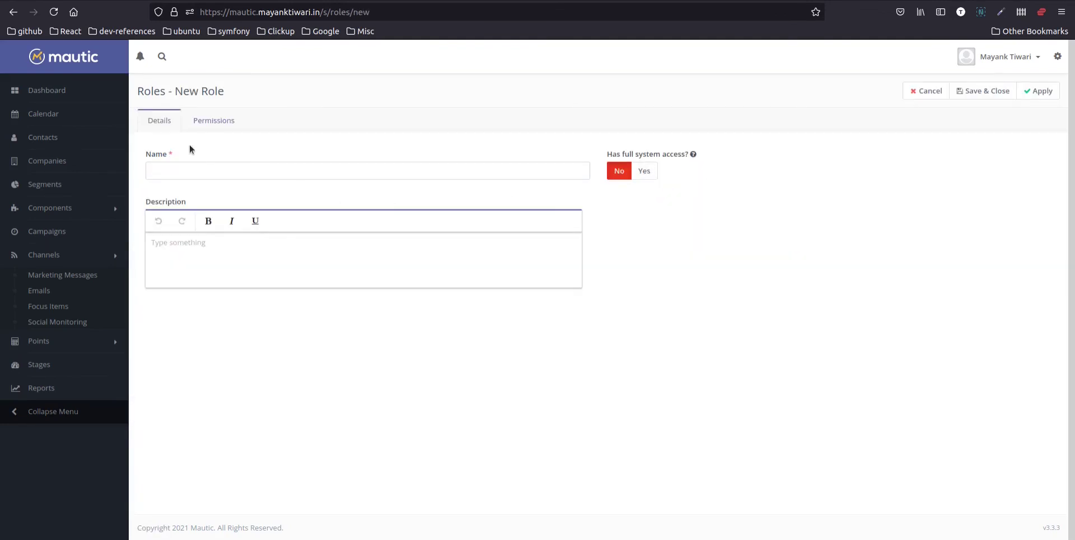
pyautogui.click(179, 170)
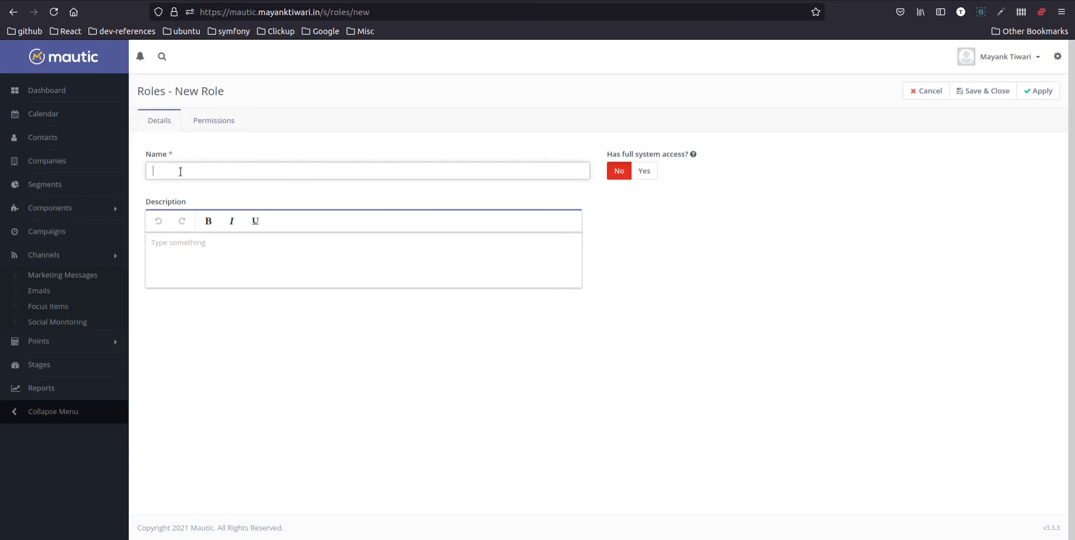
pyautogui.write('Login of')
pyautogui.press('BackSpace')
pyautogui.press('BackSpace')
pyautogui.press('BackSpace')
pyautogui.press('BackSpace')
pyautogui.press('BackSpace')
pyautogui.press('BackSpace')
pyautogui.press('BackSpace')
pyautogui.press('BackSpace')
pyautogui.write('View o')
# In the new role's permissions, toggle the API clients View permission, and grant View for asset categories and View Own for assets
pyautogui.click(213, 125)
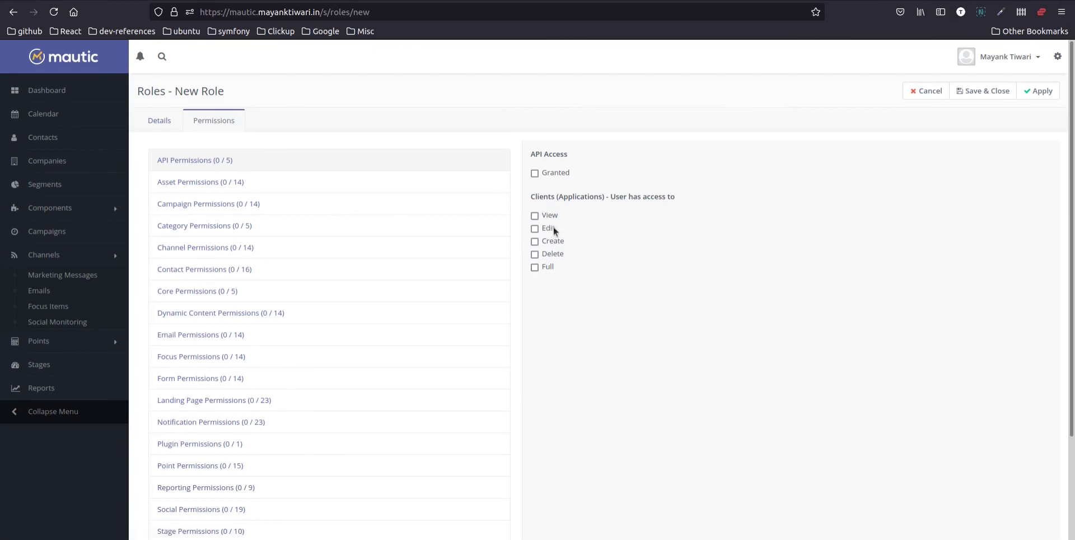
pyautogui.click(534, 215)
pyautogui.click(532, 216)
pyautogui.click(214, 182)
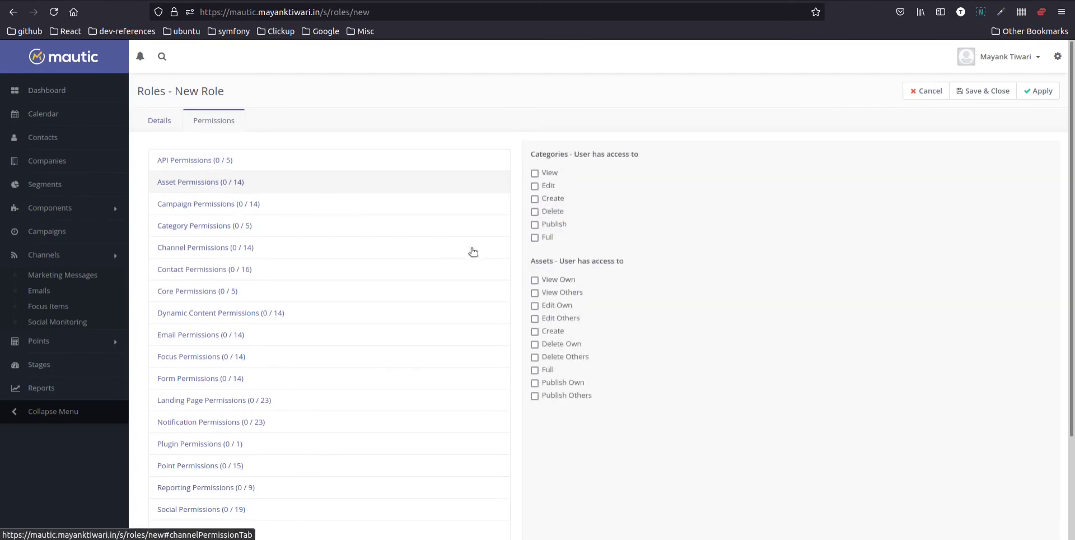
pyautogui.click(534, 280)
pyautogui.click(535, 173)
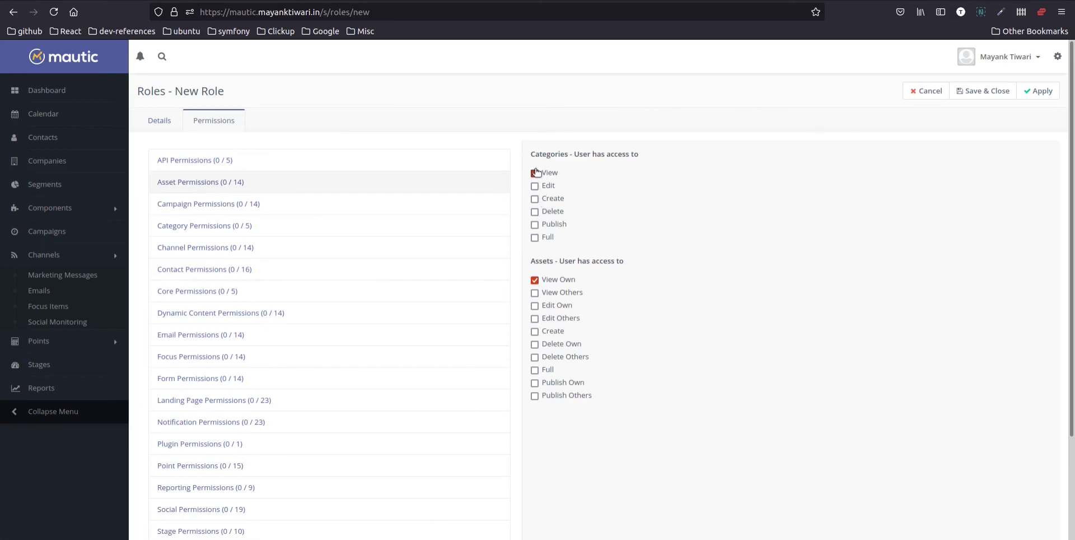
# Look through the full list of permission groups and cancel the new role
pyautogui.scroll(-5, 247, 280)
pyautogui.scroll(5, 392, 428)
pyautogui.scroll(-3, 255, 431)
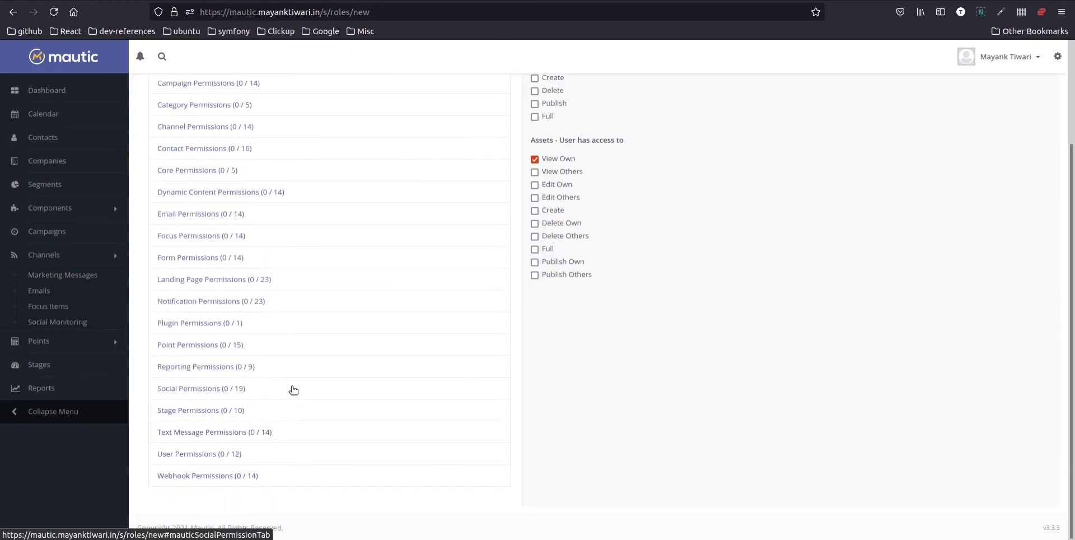
pyautogui.scroll(3, 293, 389)
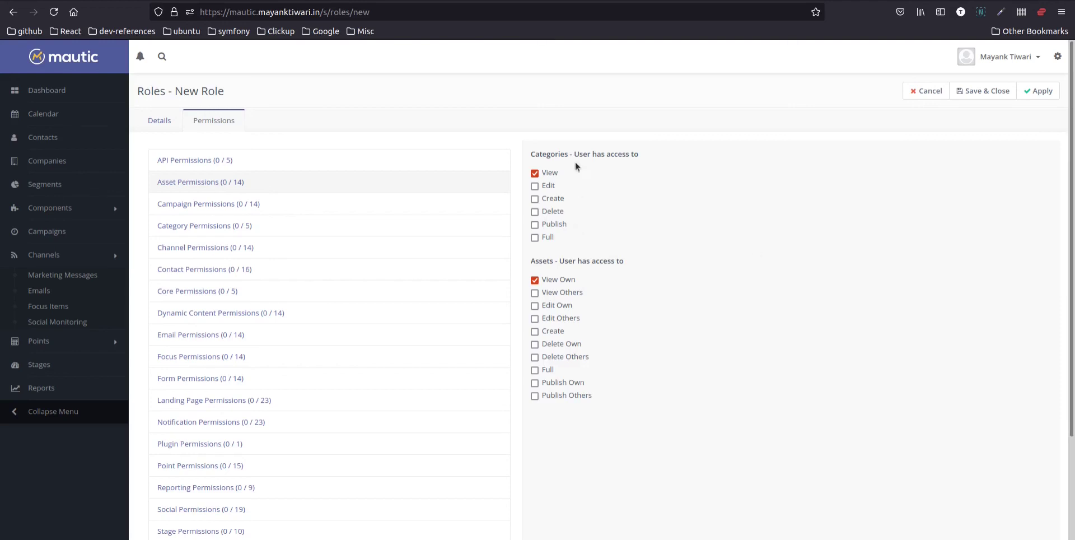
pyautogui.click(927, 91)
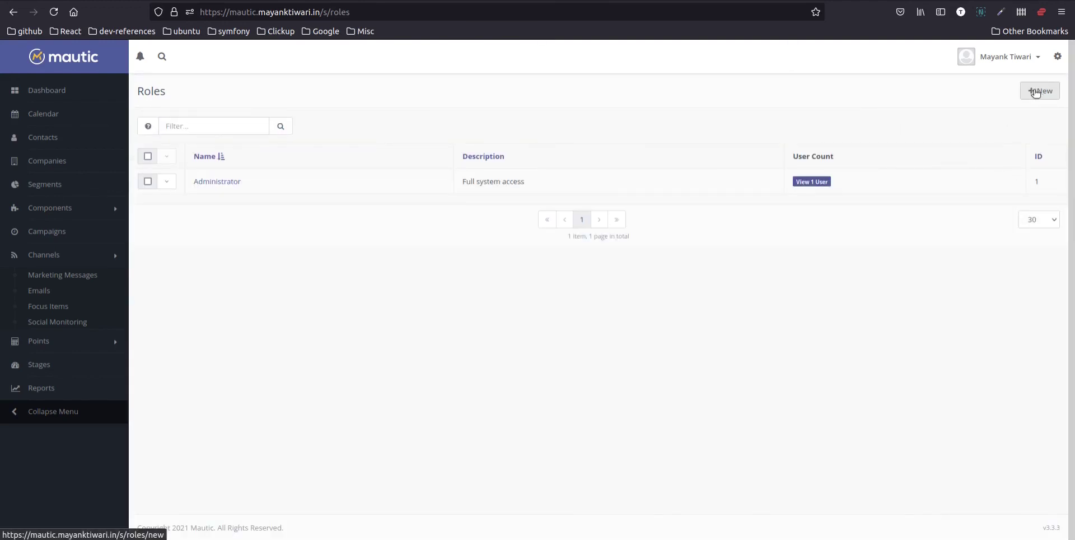
# Open the Users list, view the role choices in the new user form, and cancel the form
pyautogui.click(1058, 56)
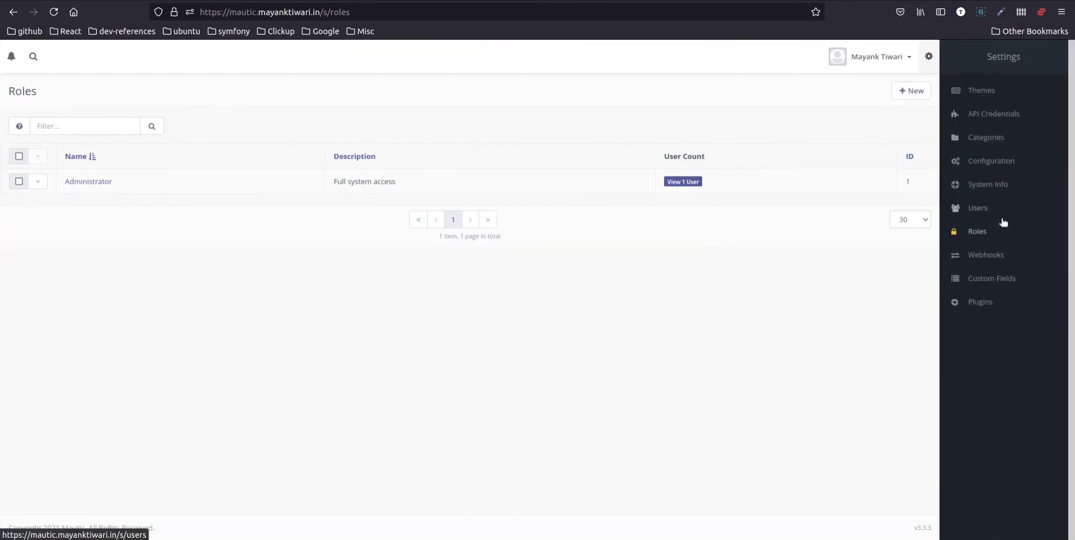
pyautogui.click(985, 211)
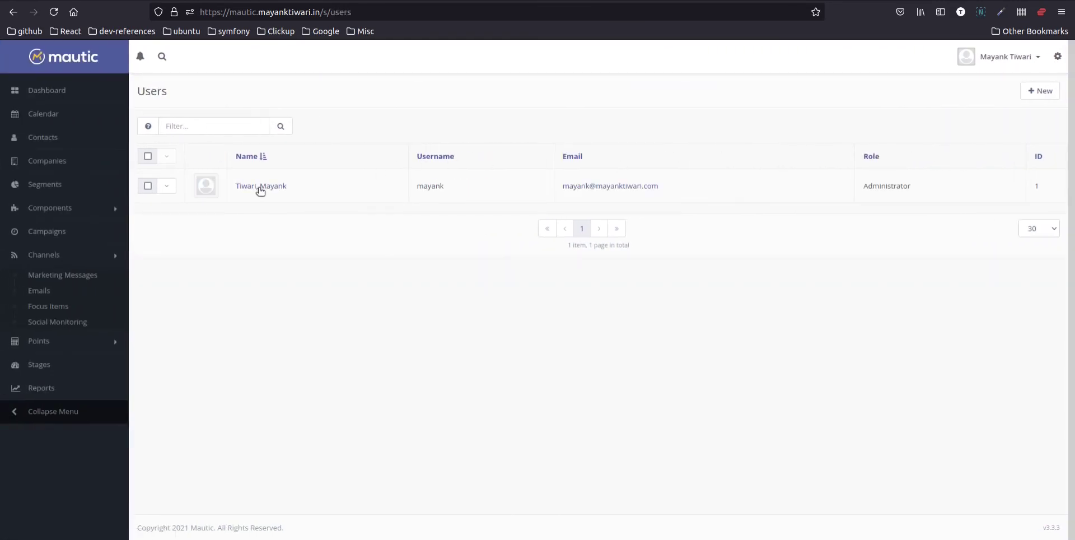
pyautogui.click(1030, 93)
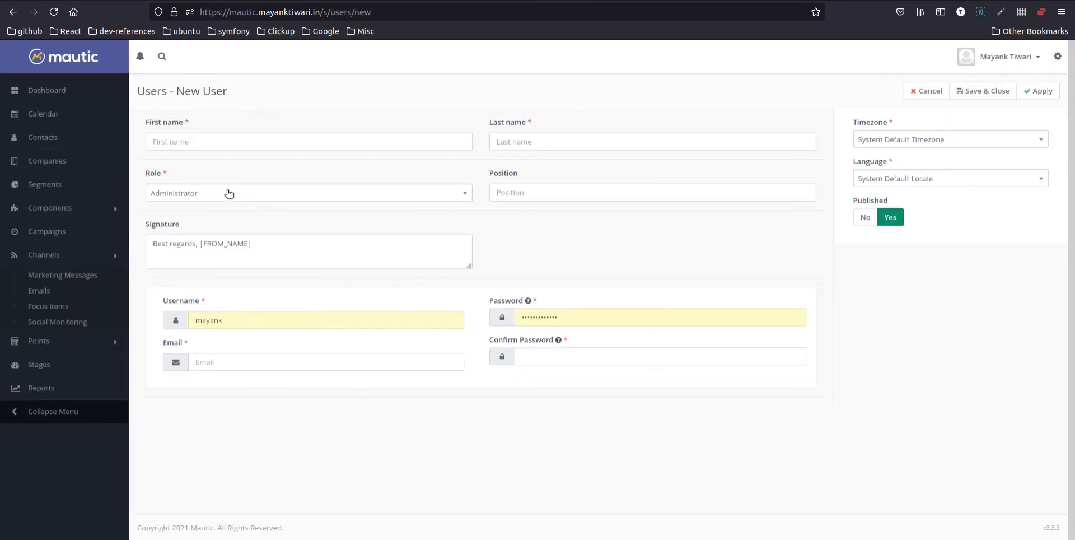
pyautogui.click(222, 194)
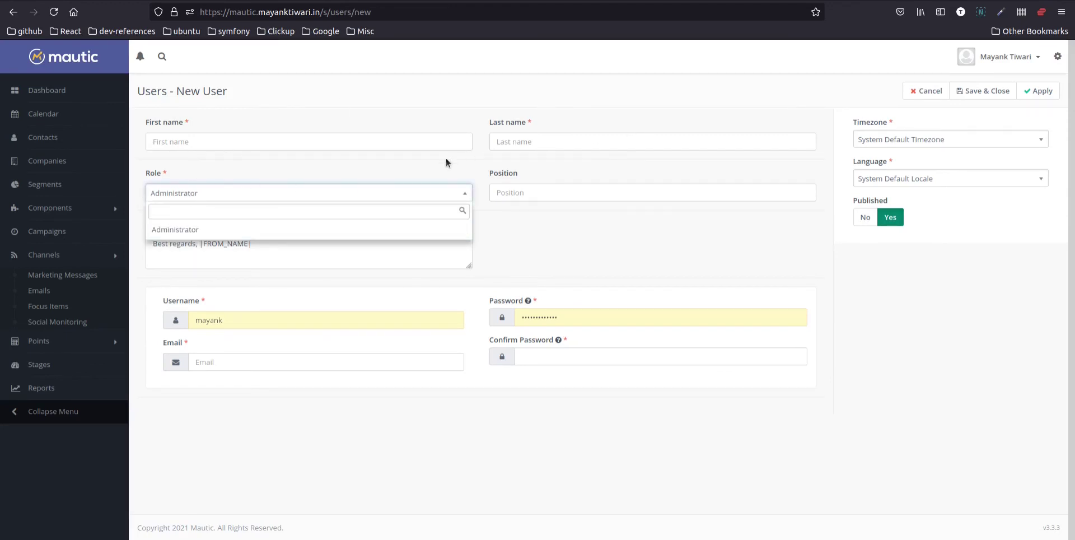
pyautogui.click(683, 234)
pyautogui.click(915, 90)
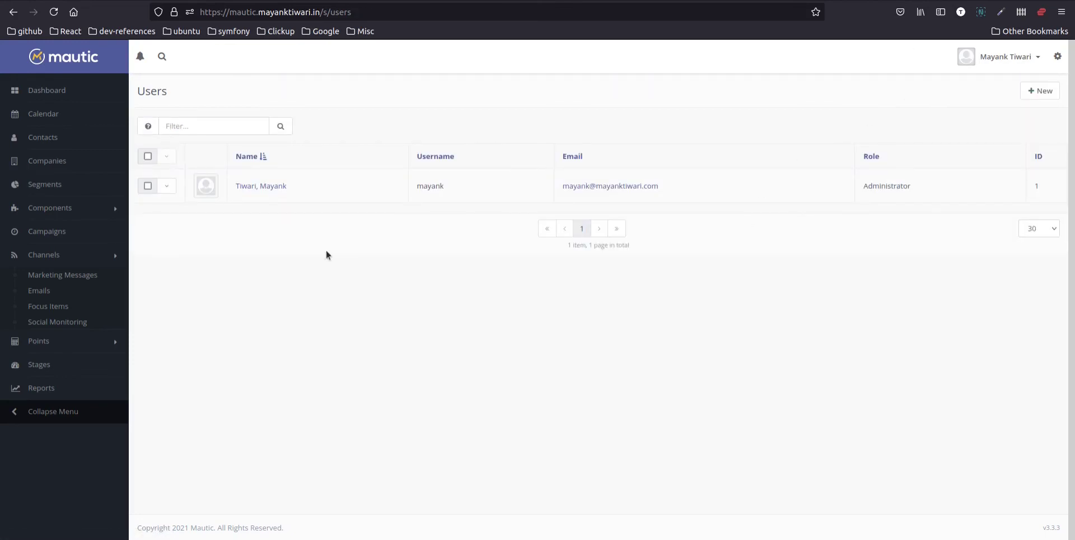
# Open the Webhooks settings, start a new webhook, and select the Company Create/Update Event
pyautogui.click(1058, 56)
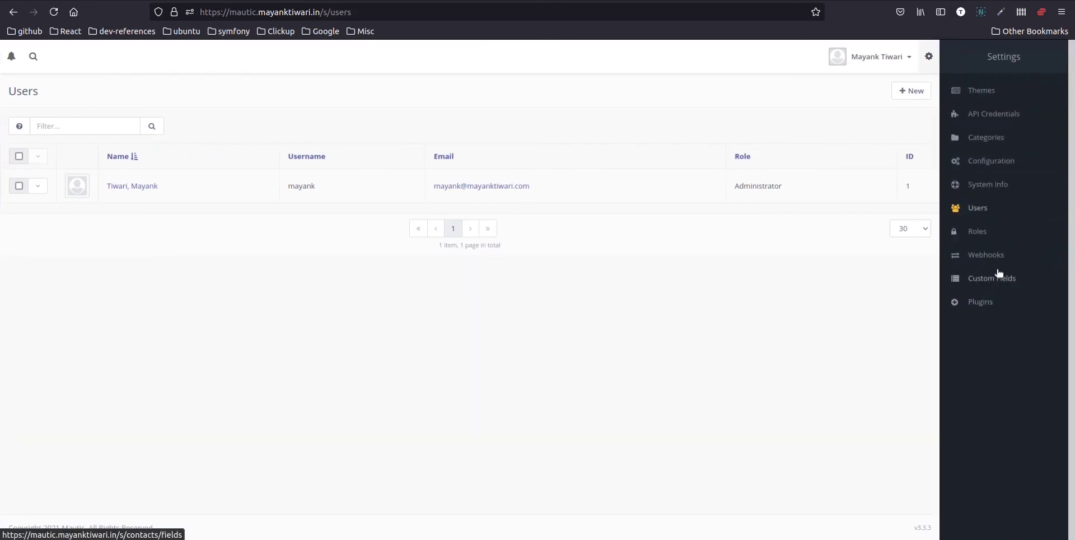
pyautogui.click(1003, 257)
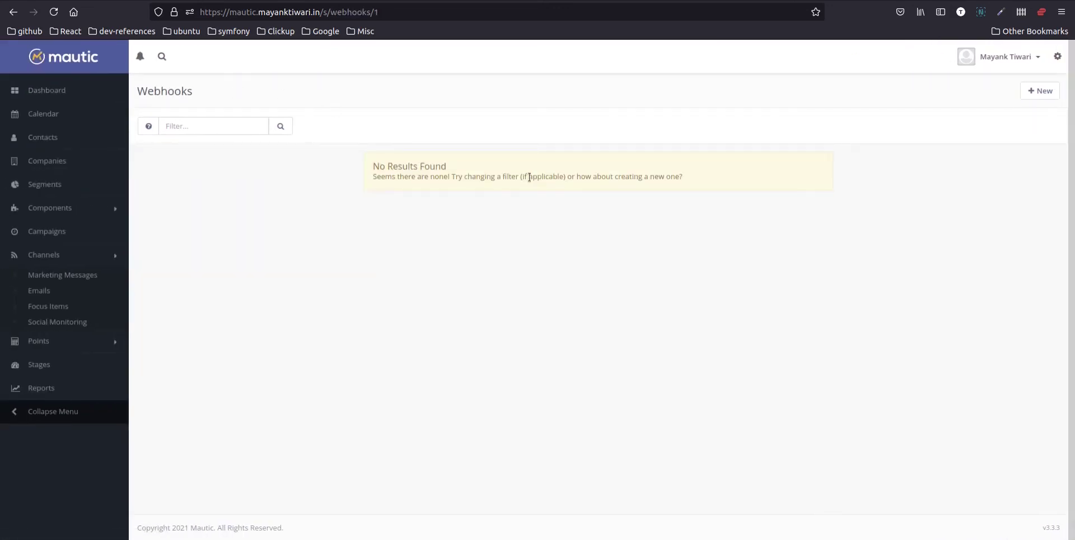
pyautogui.click(1040, 92)
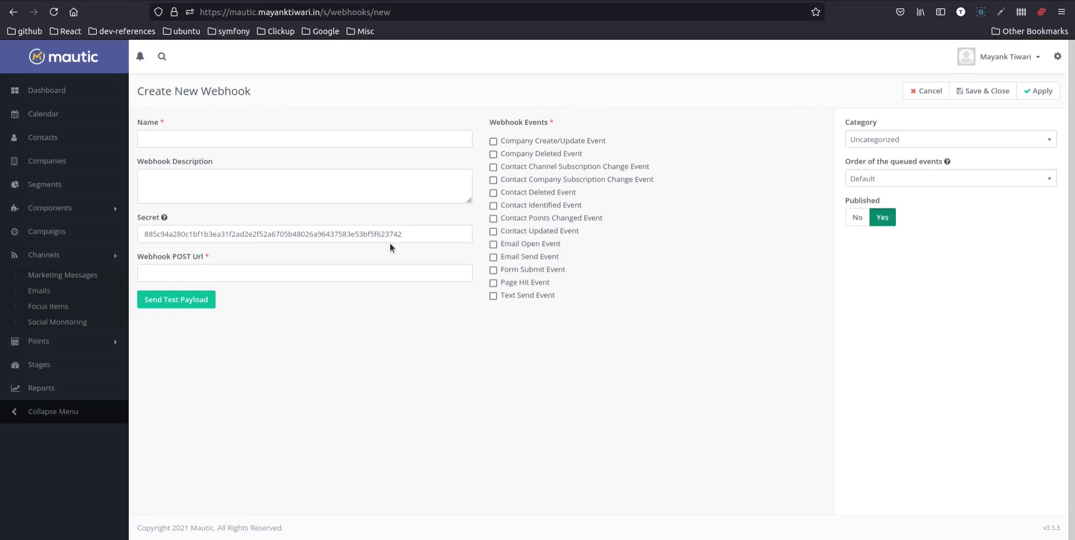
pyautogui.click(204, 135)
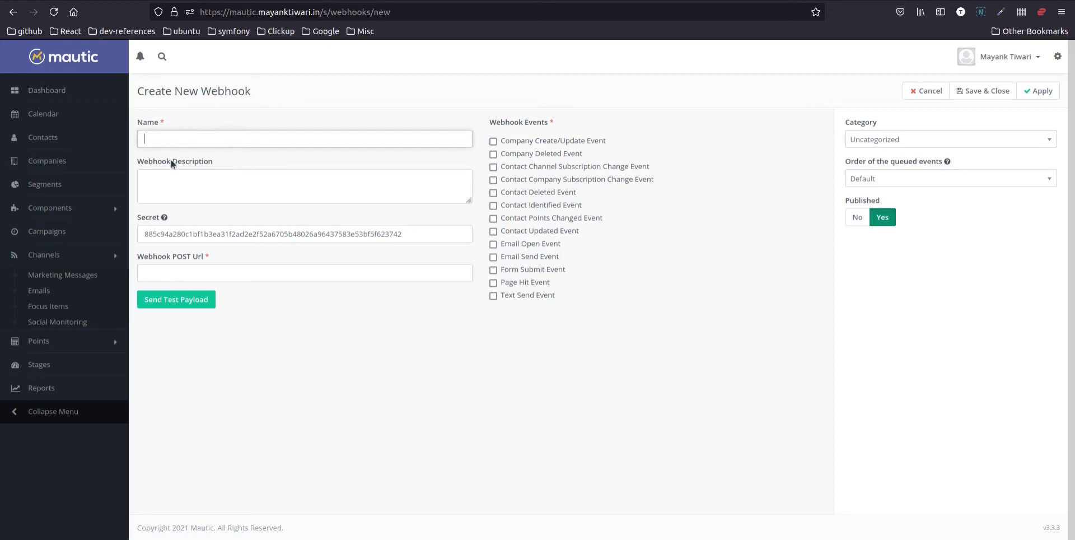
pyautogui.click(181, 188)
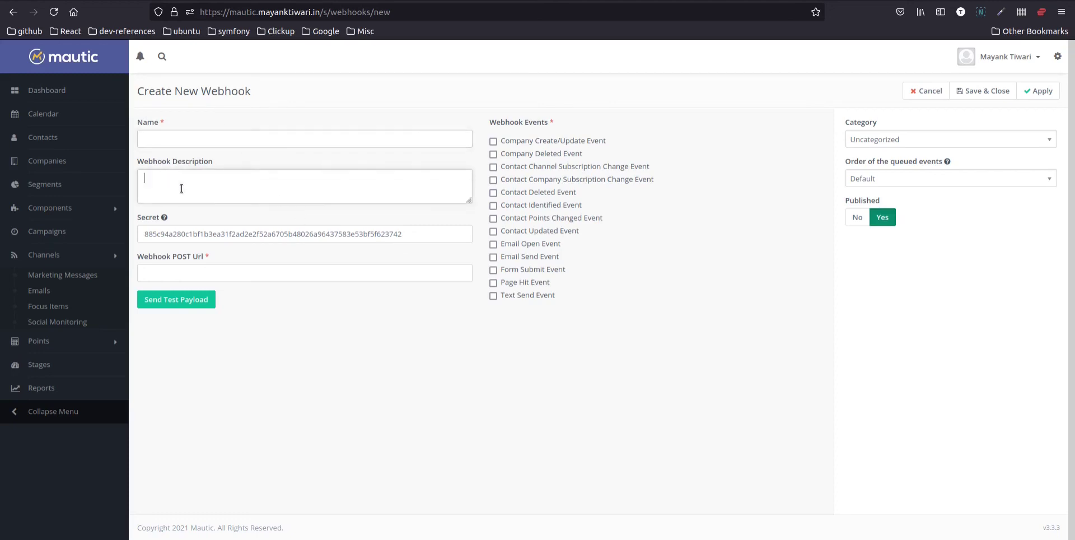
pyautogui.click(183, 275)
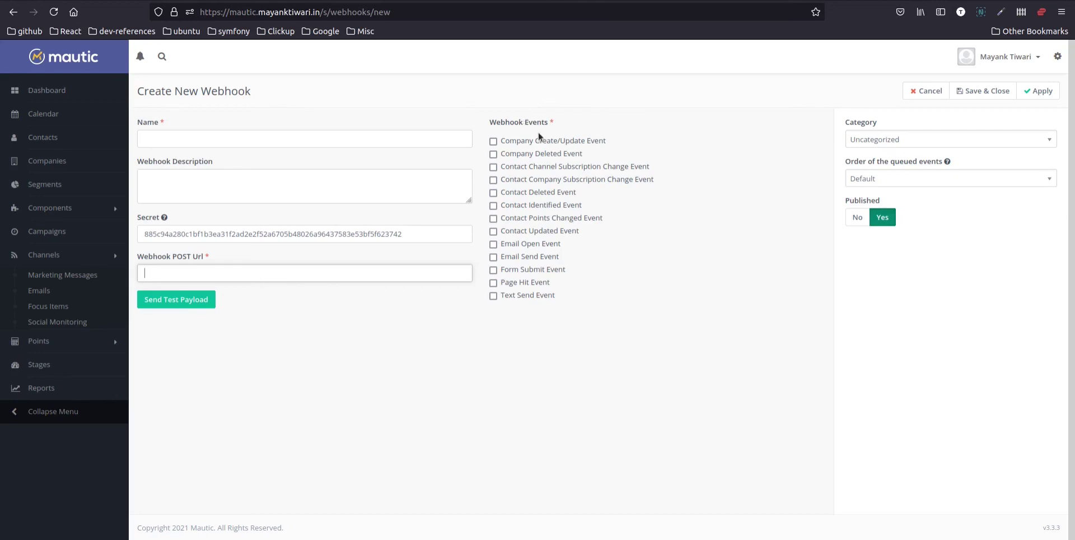
pyautogui.click(521, 144)
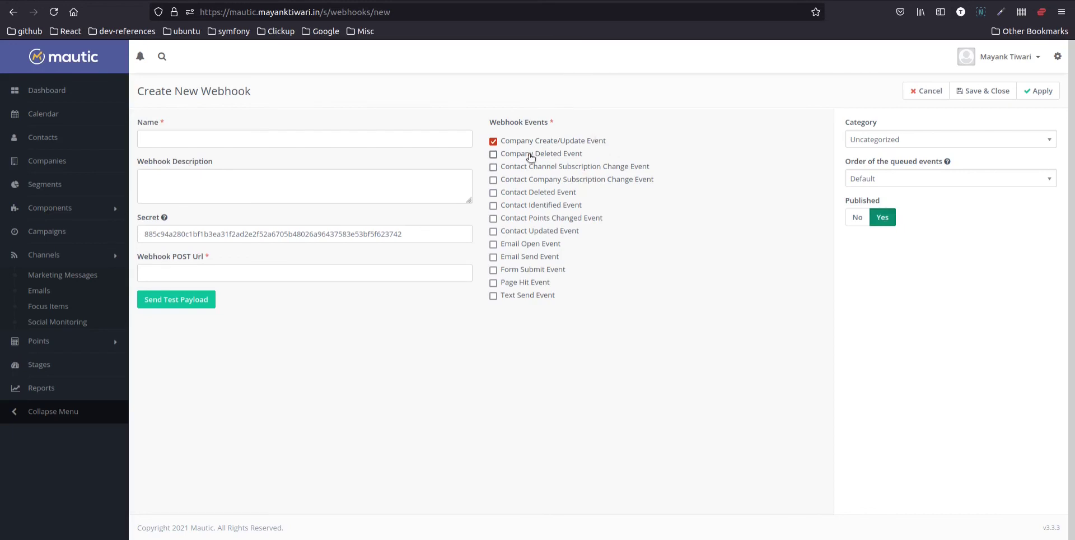
pyautogui.click(178, 273)
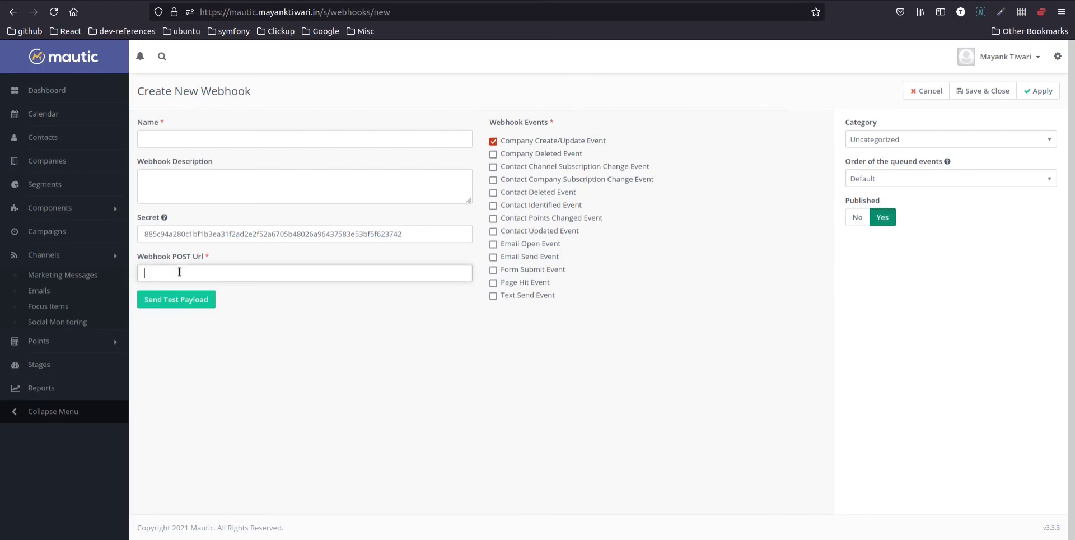
pyautogui.write('https://example.com/some/webhoo')
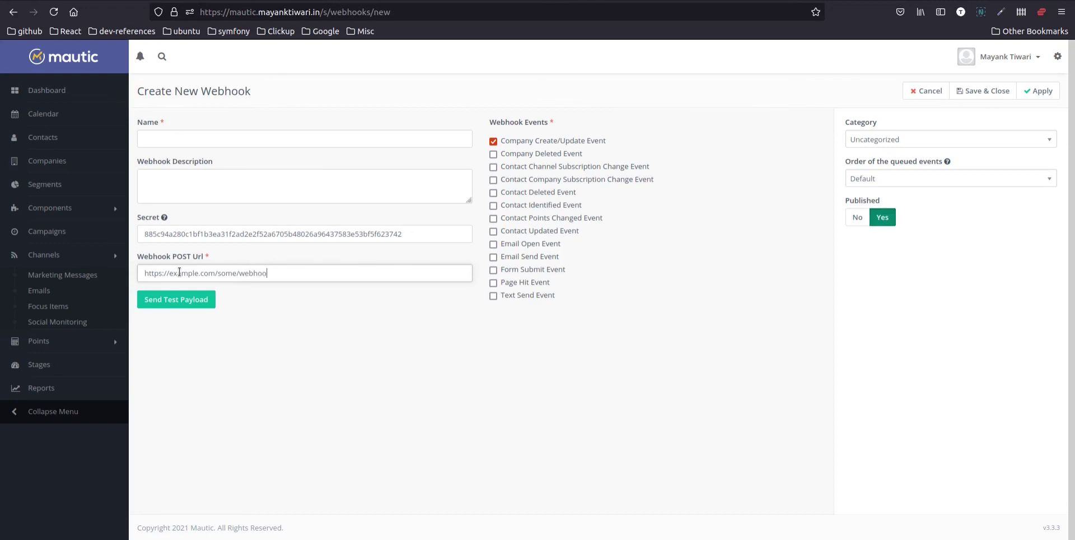
pyautogui.write('k/url')
pyautogui.click(214, 143)
pyautogui.write('Demo')
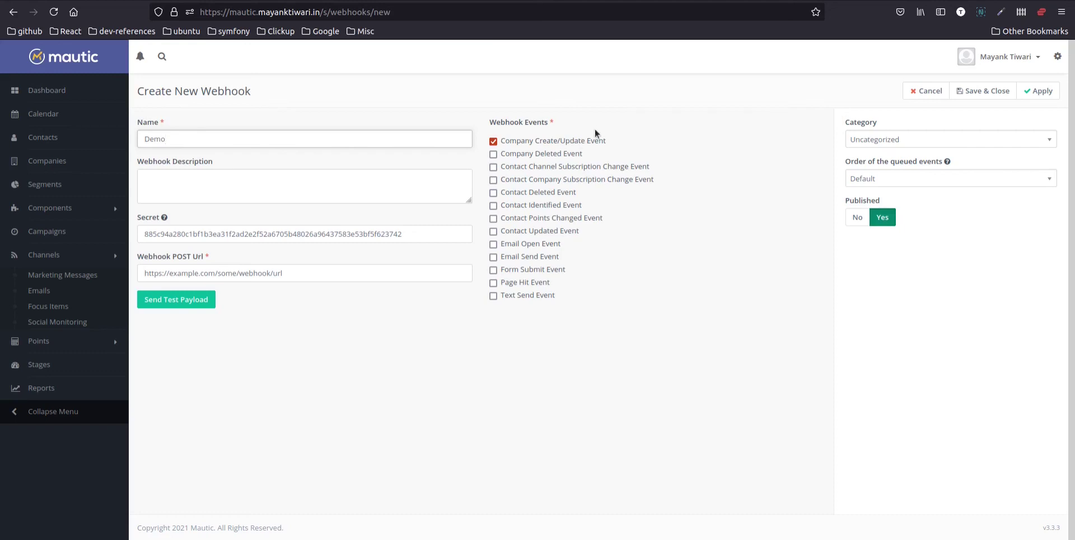
# Open Webhook.site in a new browser tab and copy its unique URL
pyautogui.moveTo(158, 273); pyautogui.dragTo(284, 276)
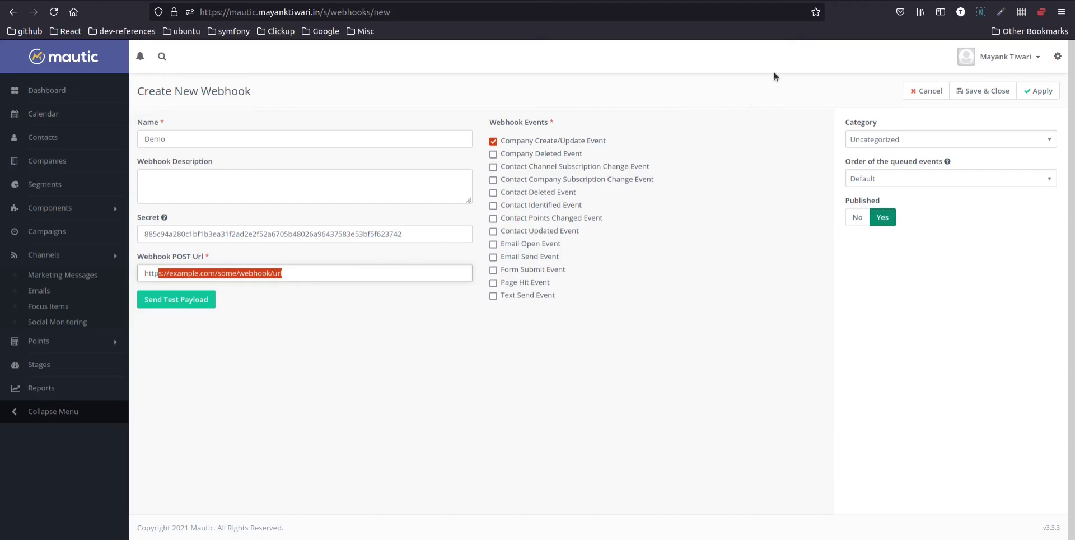
pyautogui.hotkey('ctrl', 't')
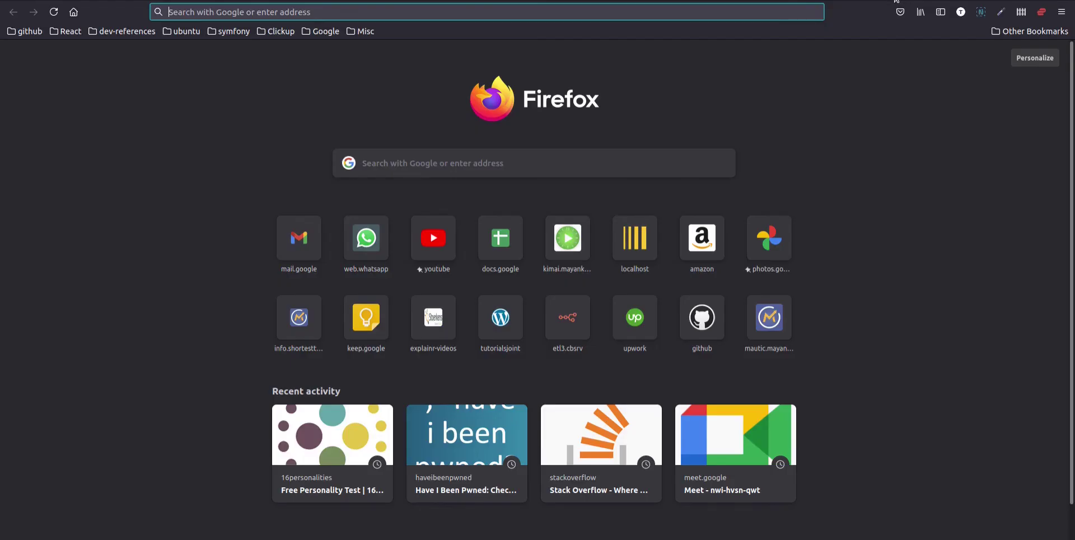
pyautogui.write('webhook')
pyautogui.press('Return')
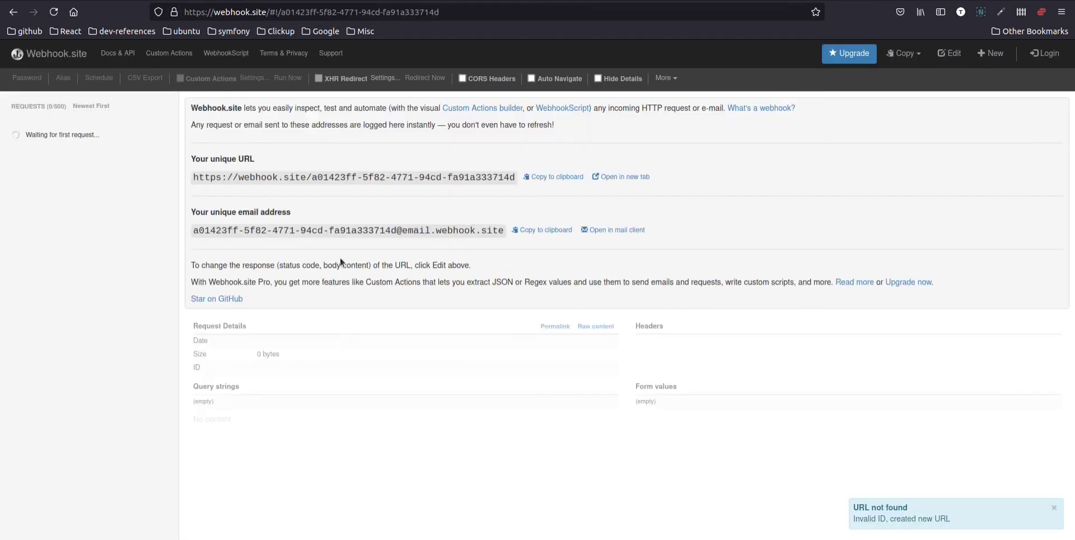
pyautogui.click(562, 177)
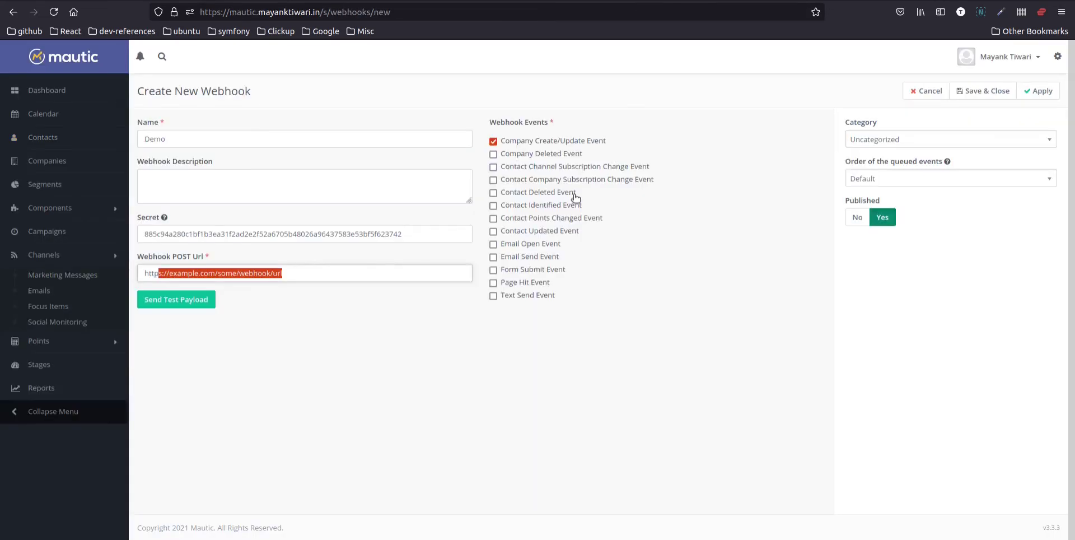
# Replace the webhook's POST URL with the copied Webhook.site address and save and close the Demo webhook
pyautogui.doubleClick(306, 281)
pyautogui.hotkey('ctrl', 'a')
pyautogui.hotkey('ctrl', 'v')
pyautogui.click(183, 141)
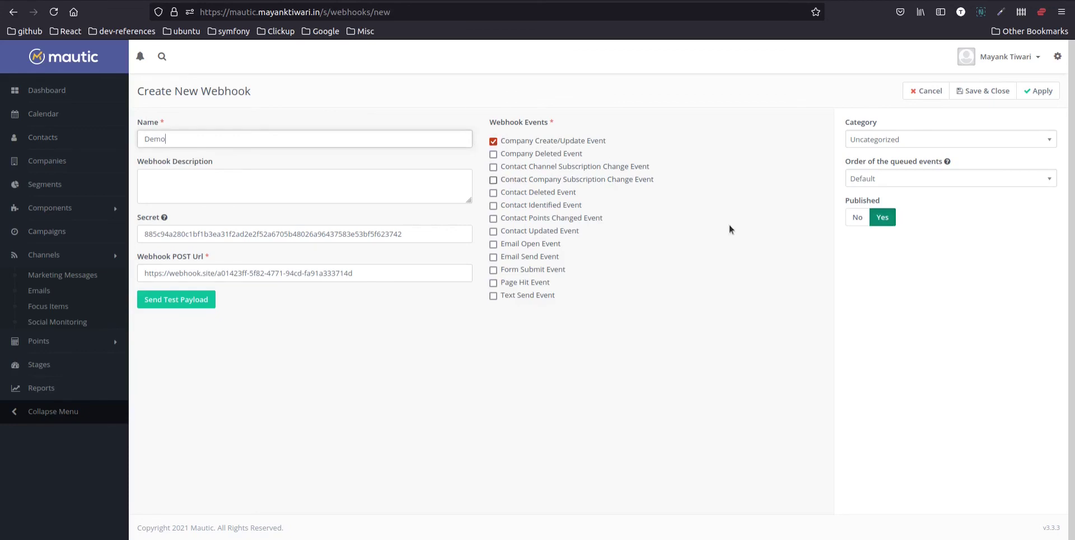
pyautogui.click(981, 92)
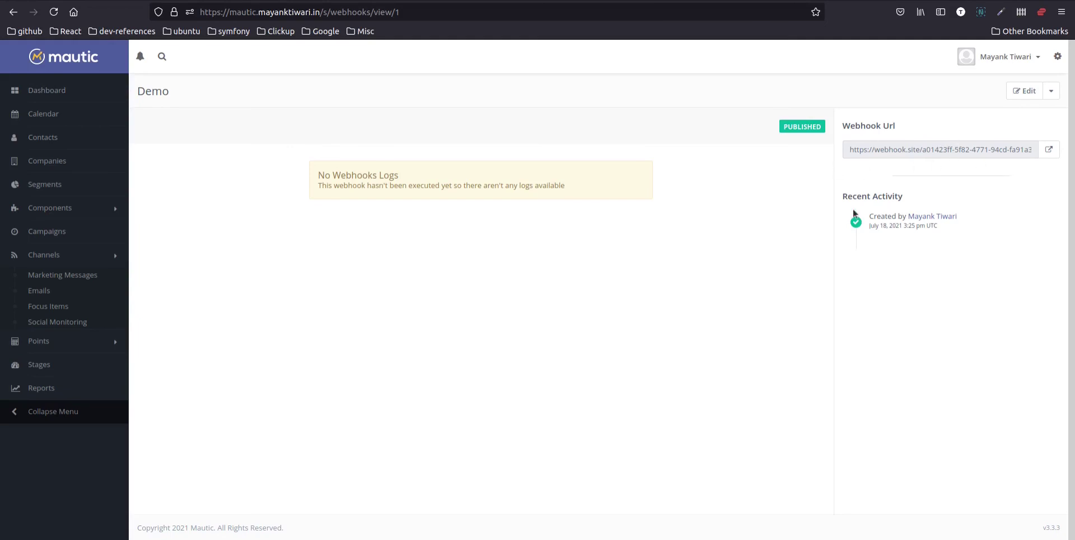
# Open the Demo webhook for editing, send a test payload, and view the received request on Webhook.site
pyautogui.click(1025, 91)
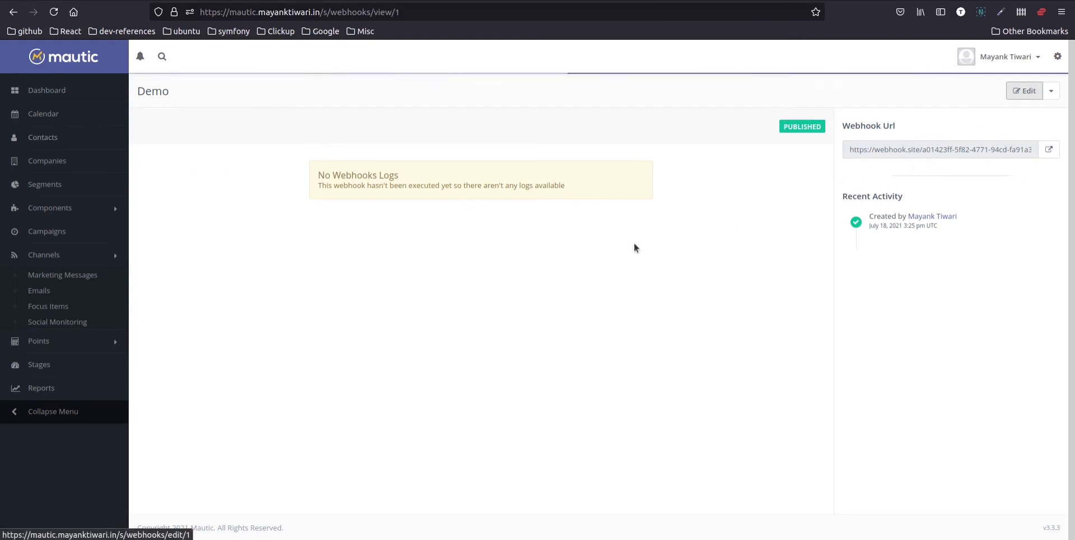
pyautogui.click(194, 307)
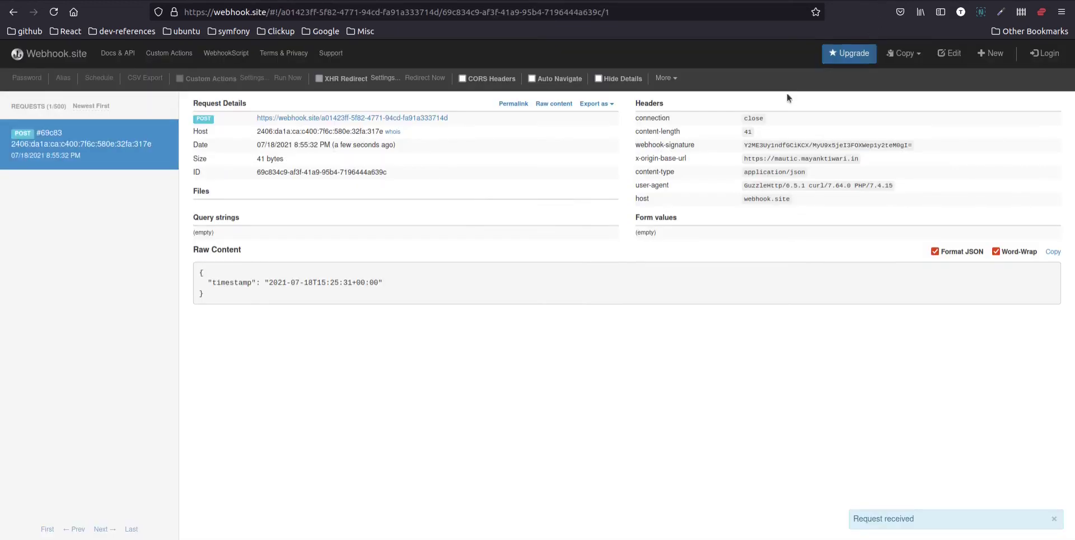
# Switch to the Mautic Companies list and create a company named TestComWebhook
pyautogui.hotkey('ctrl', 'Tab')
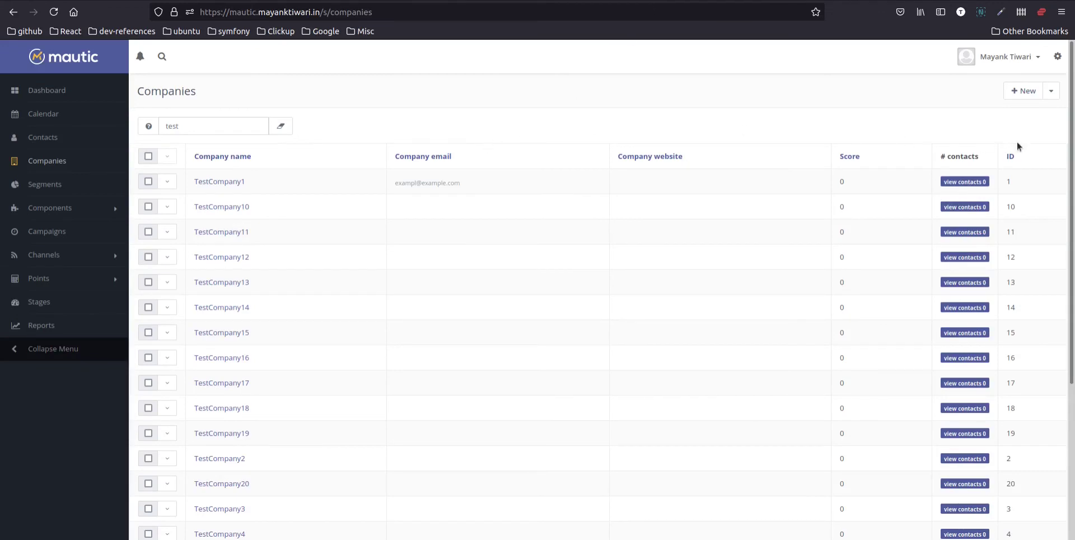
pyautogui.click(1019, 96)
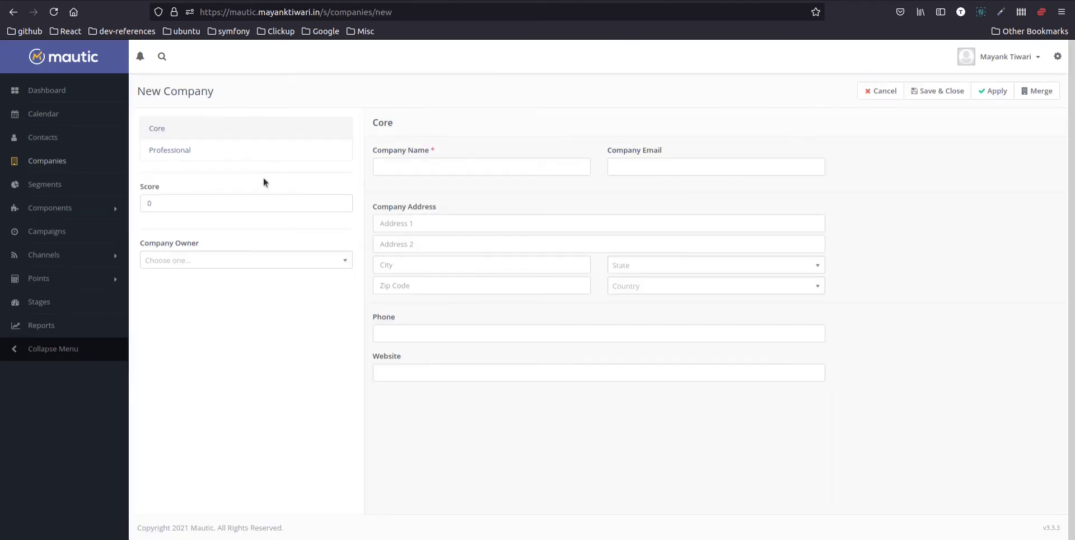
pyautogui.click(412, 162)
pyautogui.write('TestCom')
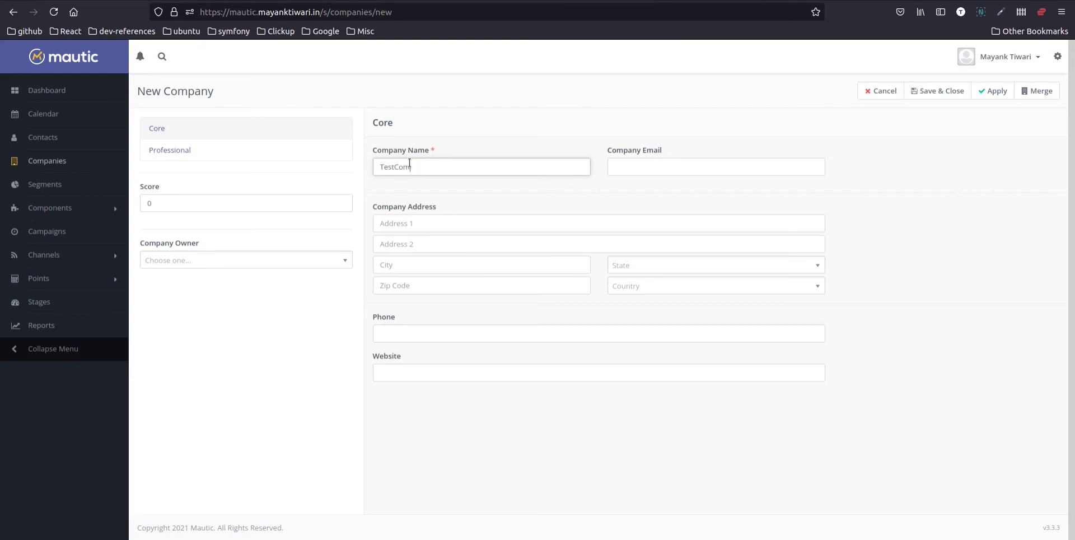
pyautogui.write('Webhook')
pyautogui.click(934, 90)
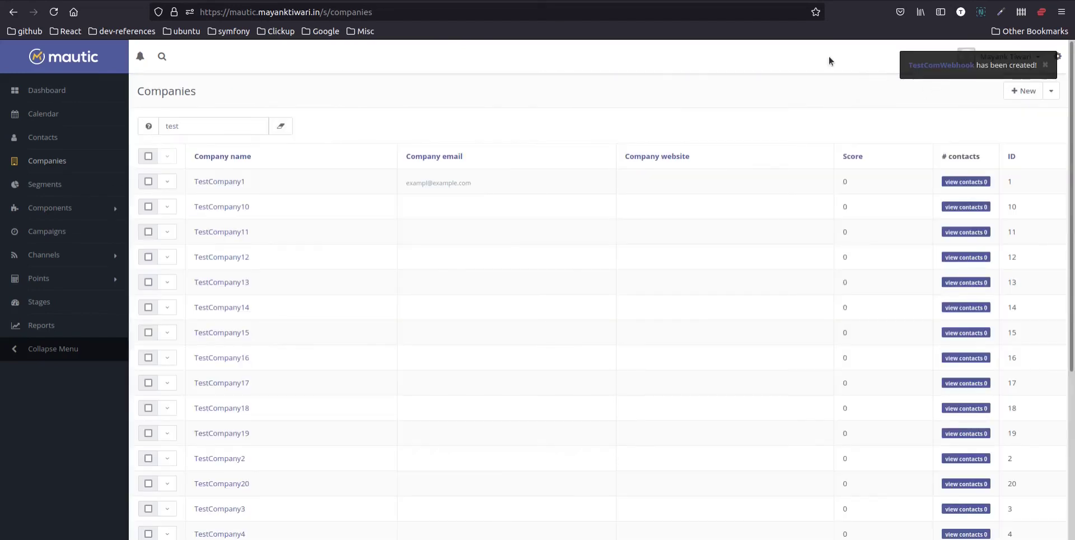
# Switch to Webhook.site and examine the full payload of the newest received request
pyautogui.hotkey('ctrl', 'Tab')
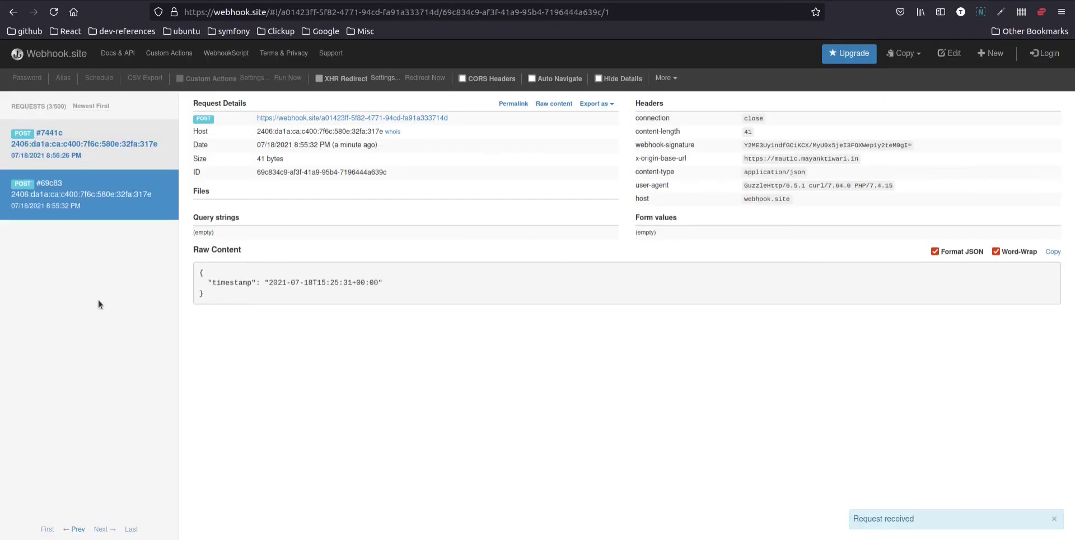
pyautogui.click(70, 149)
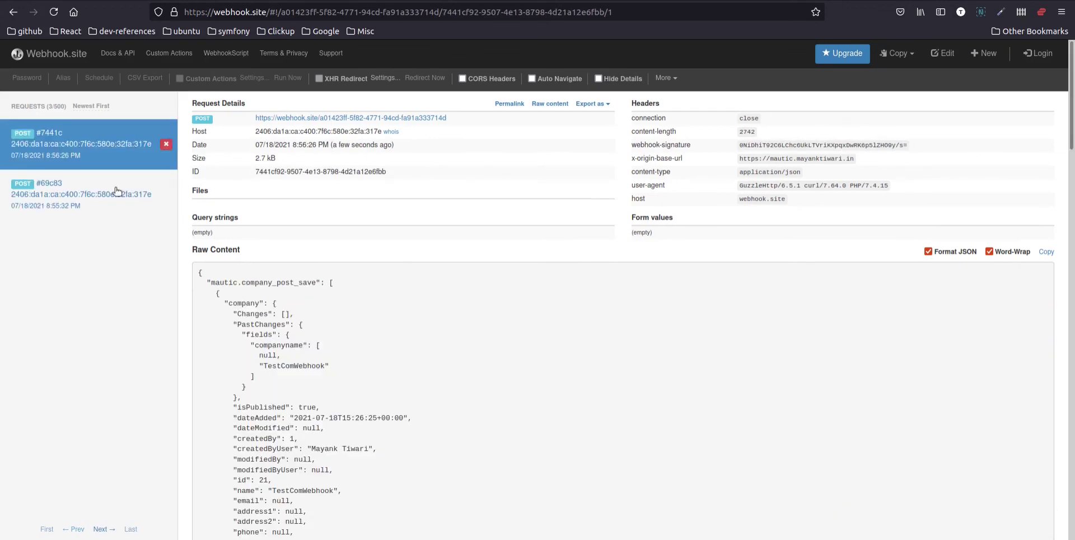
pyautogui.scroll(-2, 238, 295)
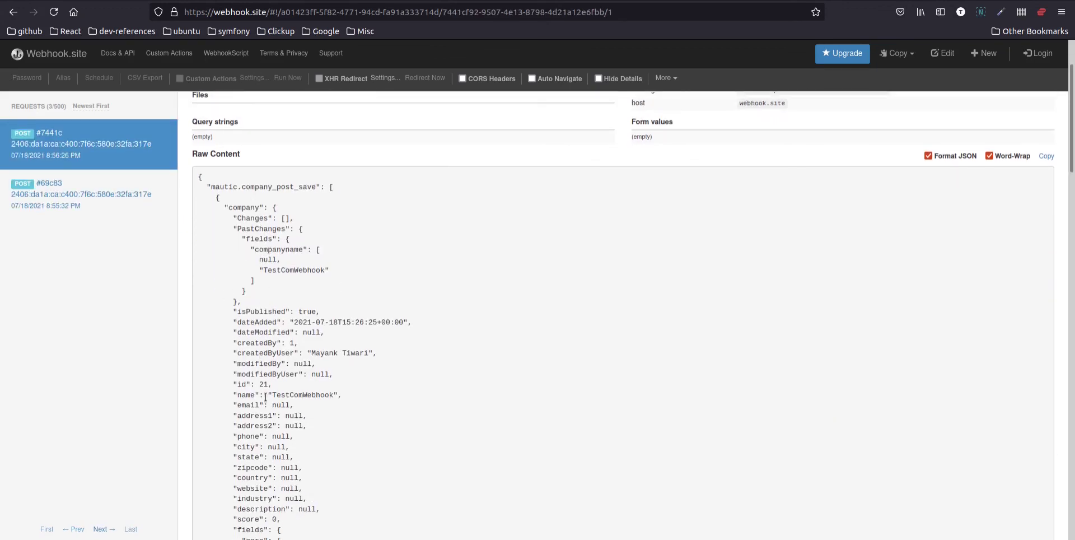
pyautogui.scroll(-5, 269, 331)
pyautogui.scroll(-9, 269, 330)
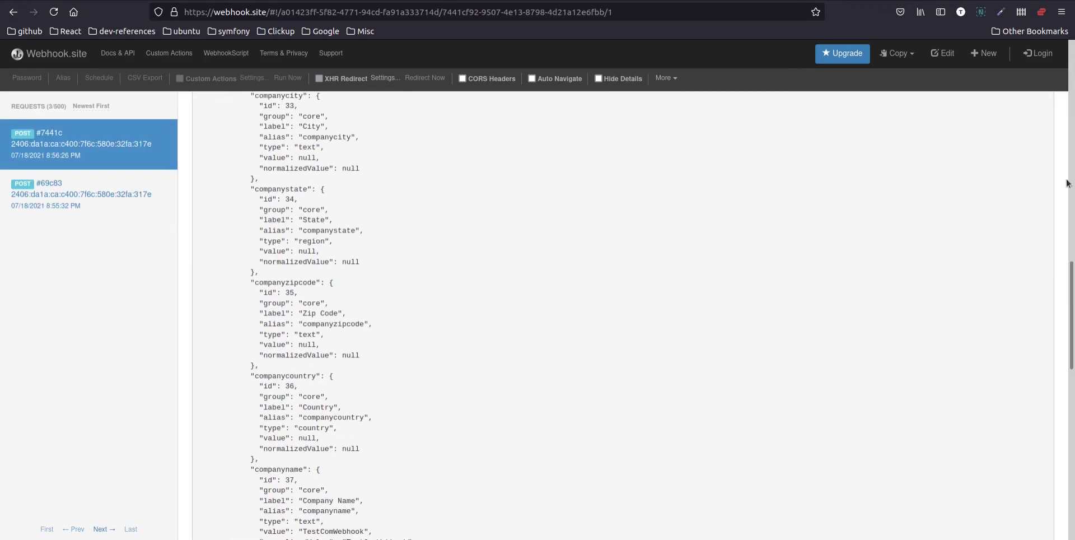
# Return to the Demo webhook in Mautic, review and cancel its edit form, and open the Custom Fields settings
pyautogui.click(642, 1)
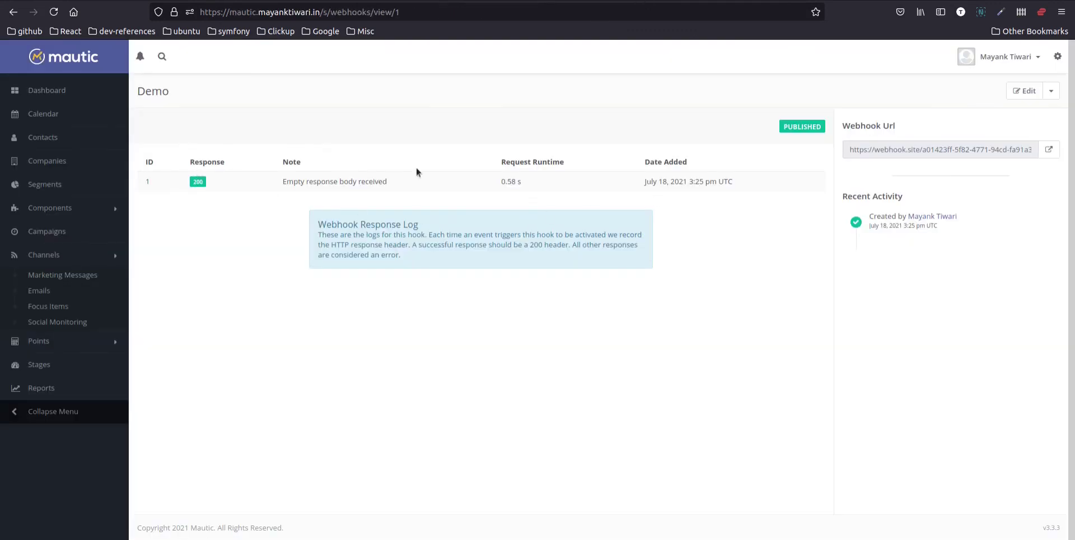
pyautogui.click(1025, 91)
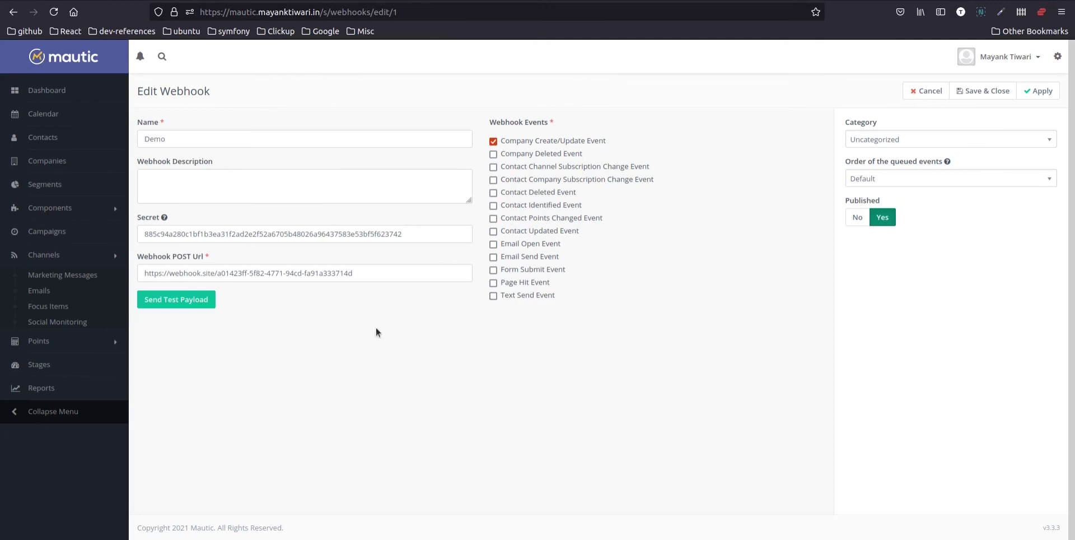
pyautogui.click(927, 93)
pyautogui.click(1054, 58)
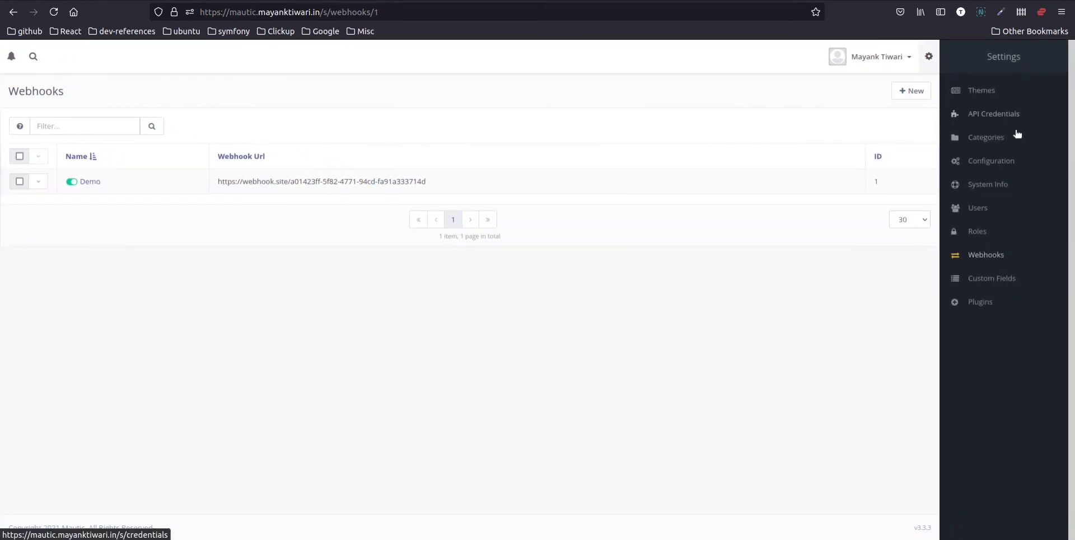
pyautogui.click(996, 282)
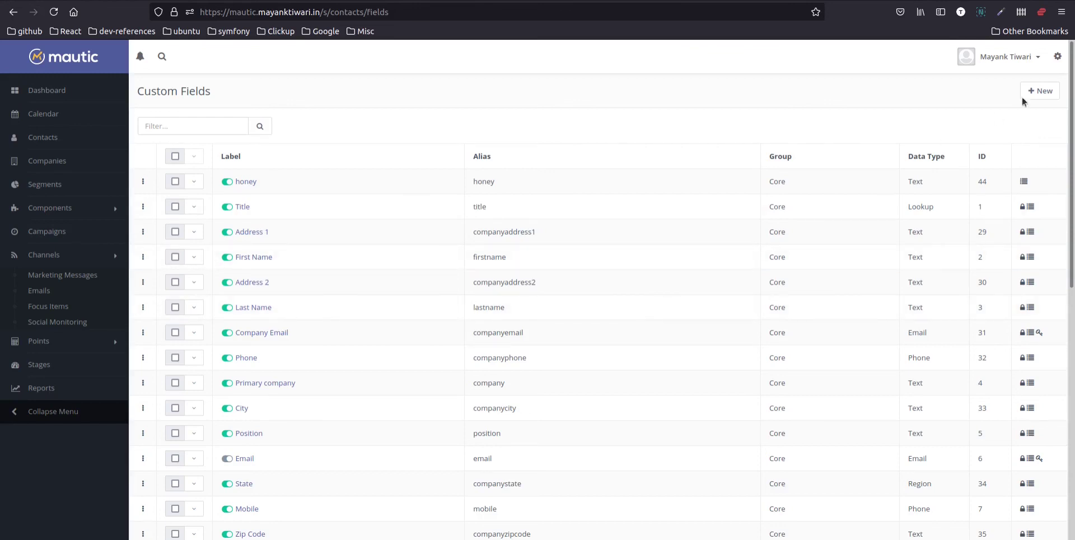
# Start a new custom field and label it Calculated Result, leaving the alias empty
pyautogui.click(1040, 91)
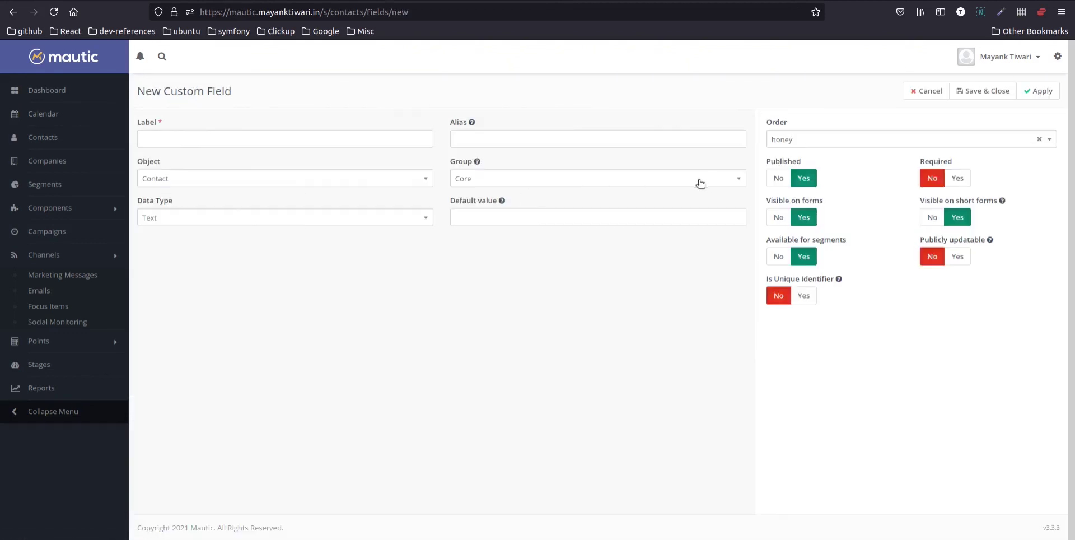
pyautogui.click(208, 137)
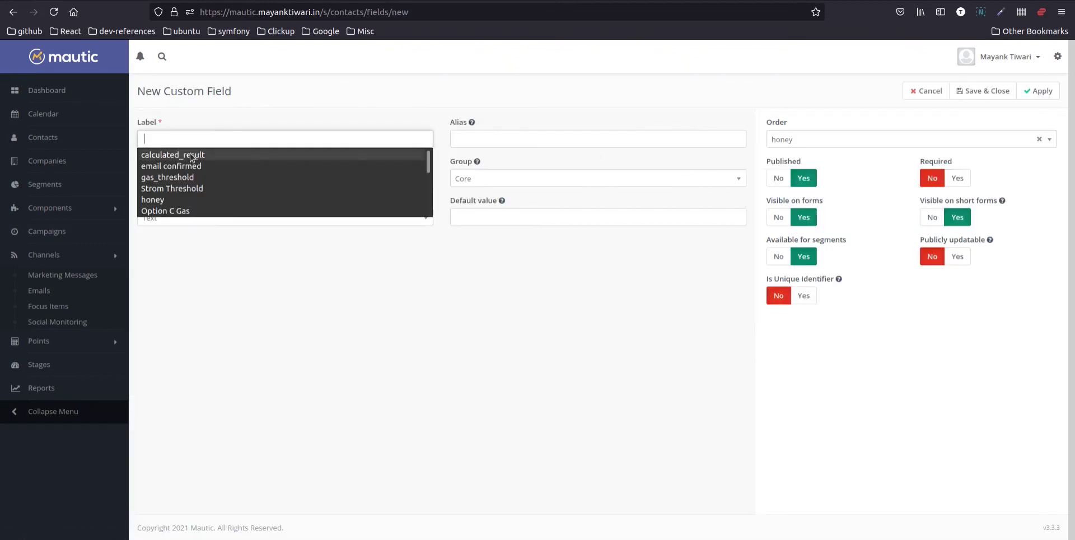
pyautogui.click(190, 153)
pyautogui.moveTo(200, 139); pyautogui.dragTo(162, 138)
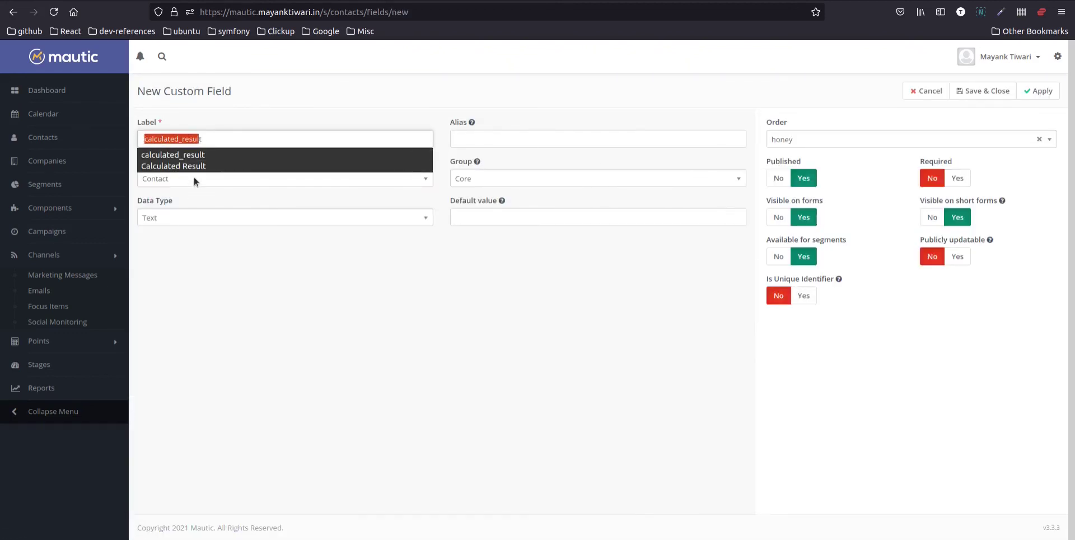
pyautogui.click(235, 166)
pyautogui.click(471, 140)
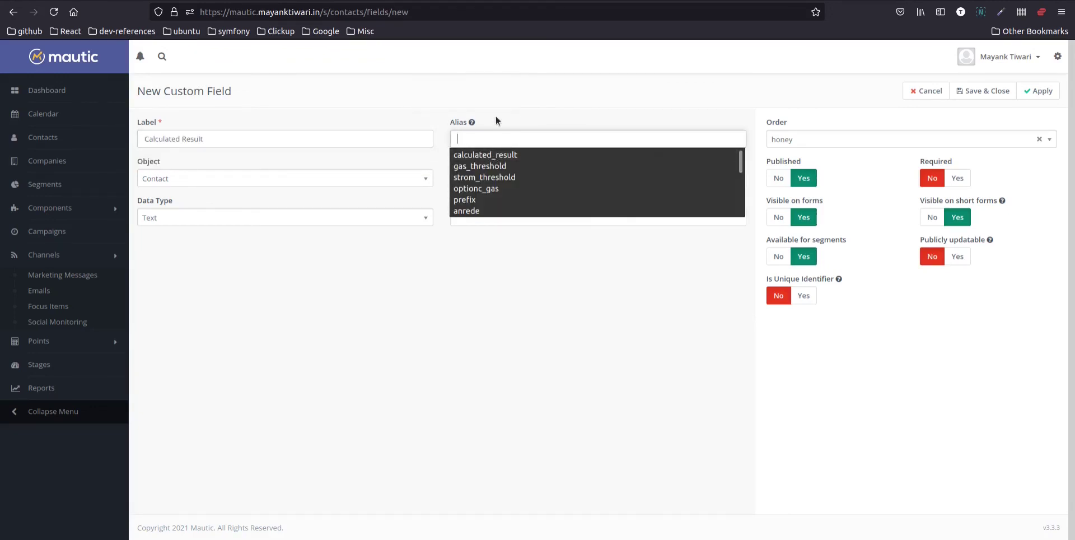
pyautogui.click(191, 162)
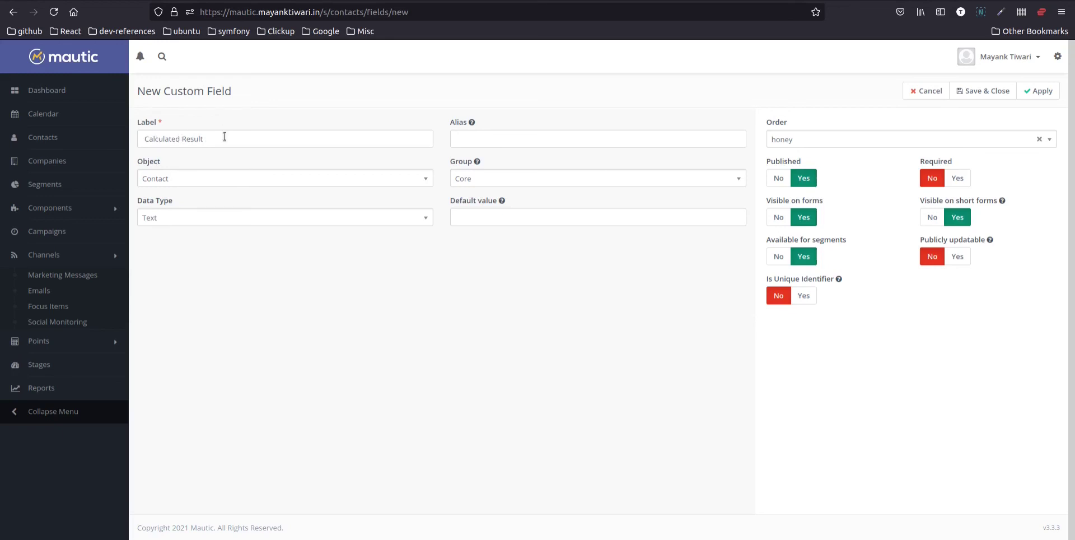
# Choose Contact as the new field's object, try the List - Country data type, and set the data type to Text
pyautogui.click(194, 179)
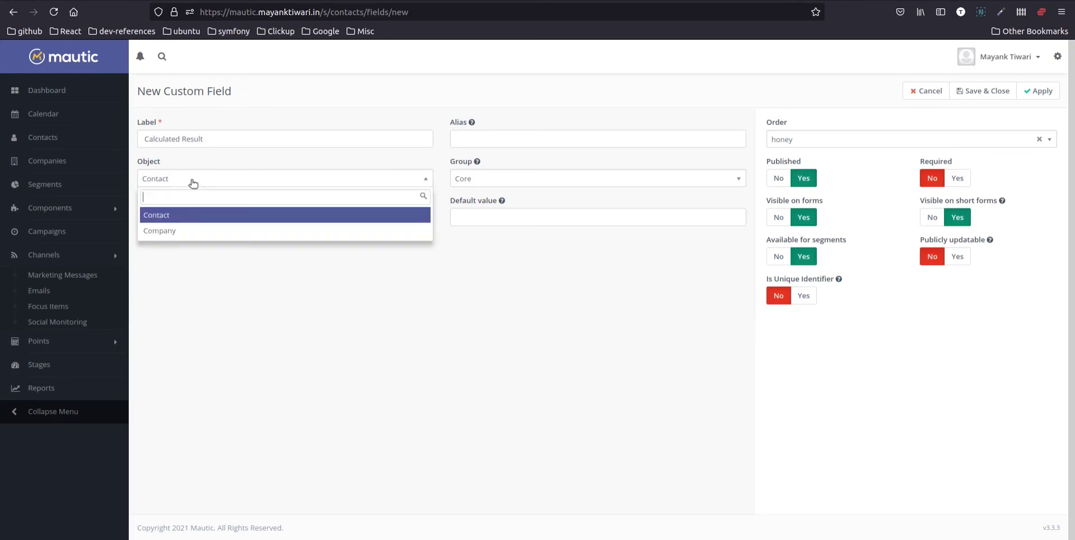
pyautogui.click(180, 216)
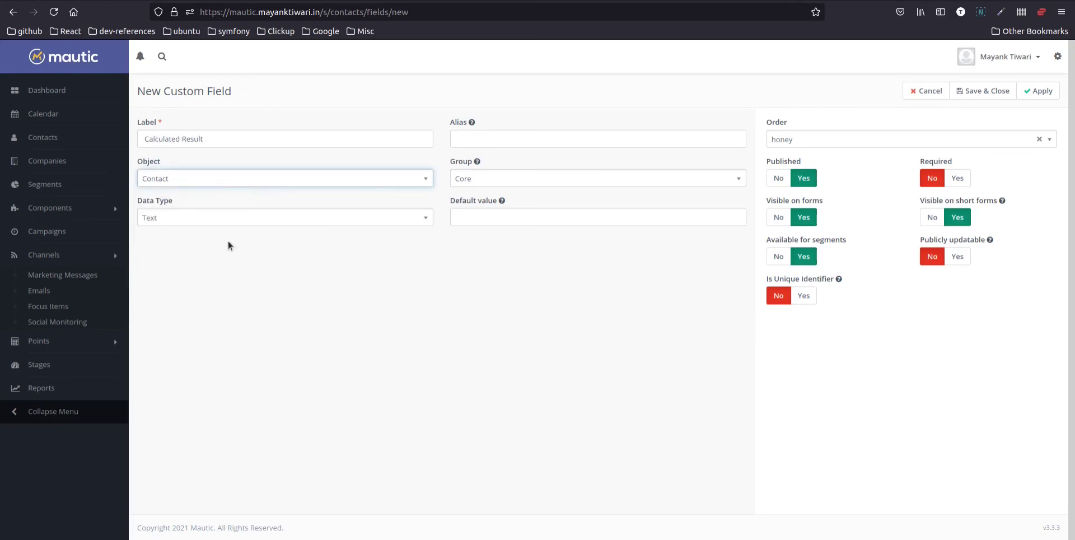
pyautogui.click(168, 218)
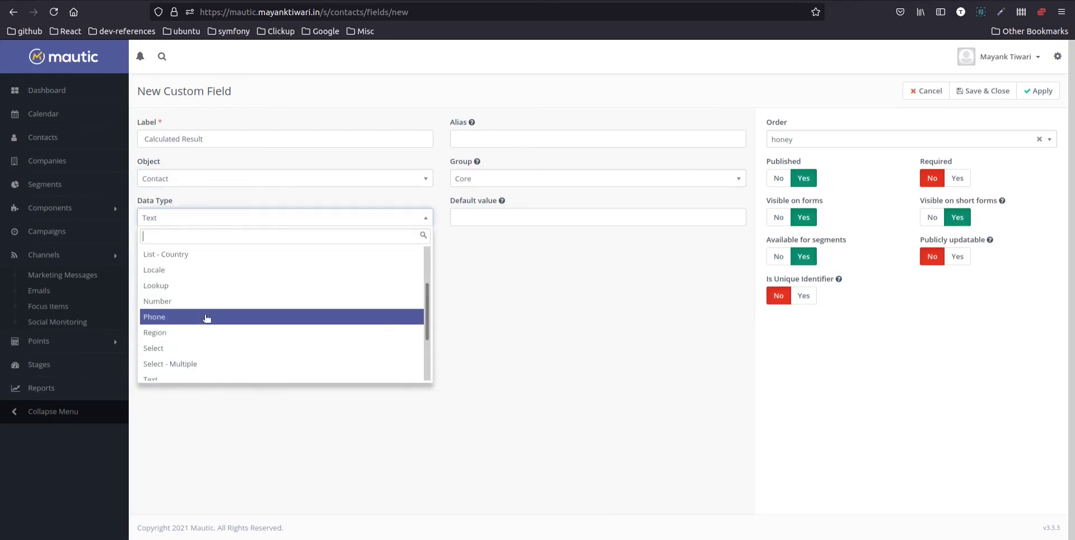
pyautogui.click(186, 256)
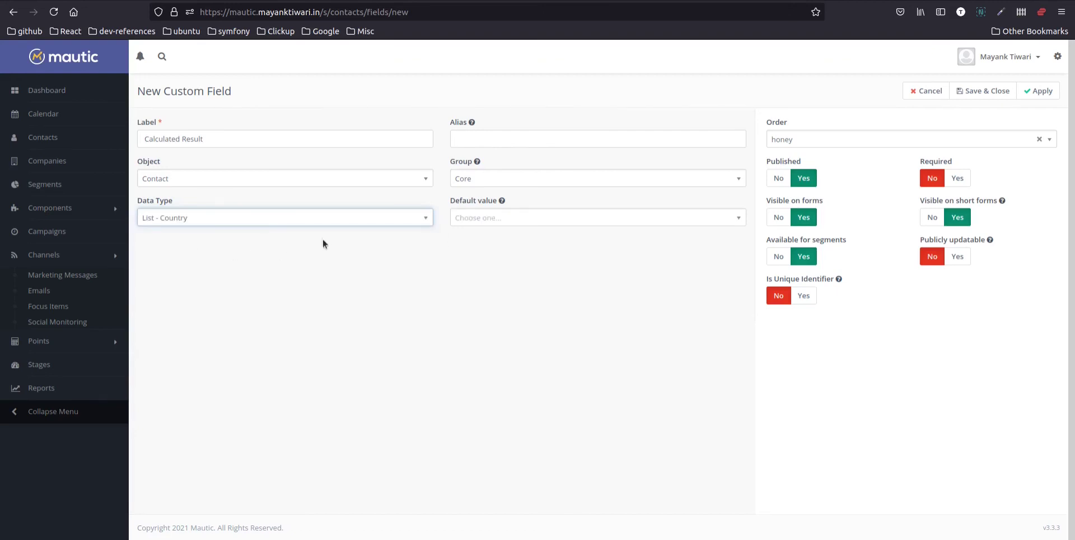
pyautogui.click(319, 218)
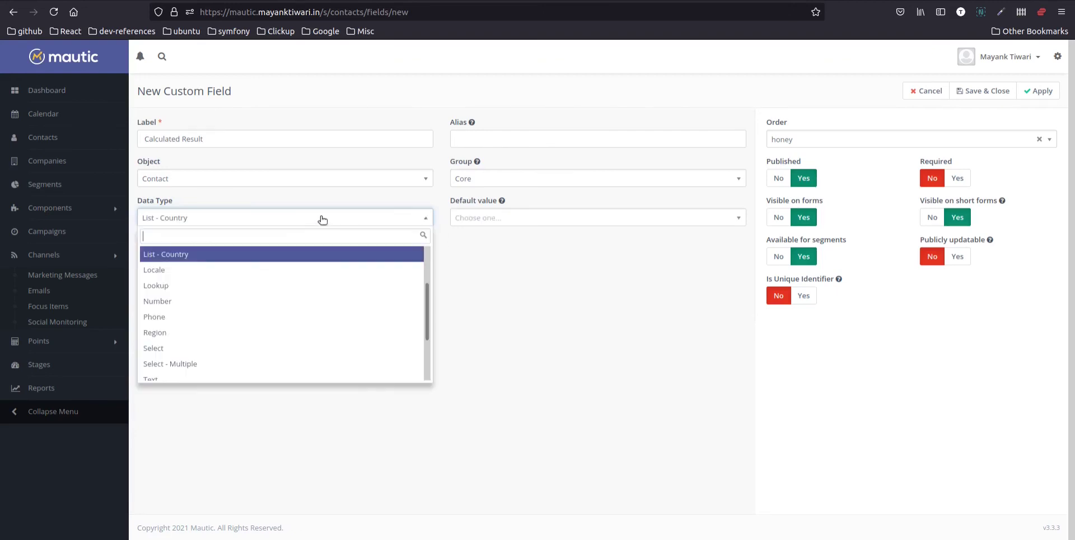
pyautogui.scroll(-2, 216, 364)
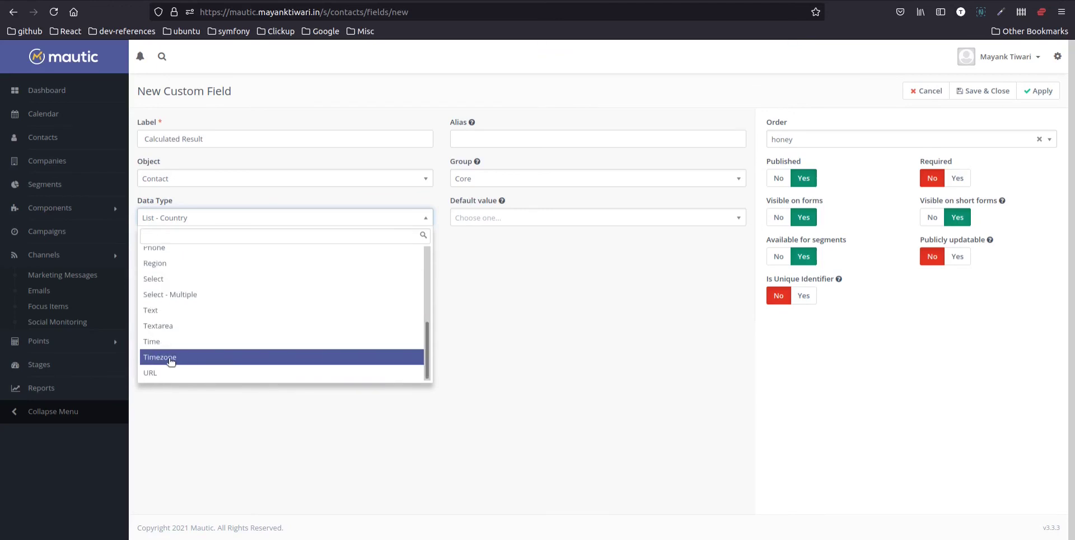
pyautogui.click(168, 314)
pyautogui.click(499, 220)
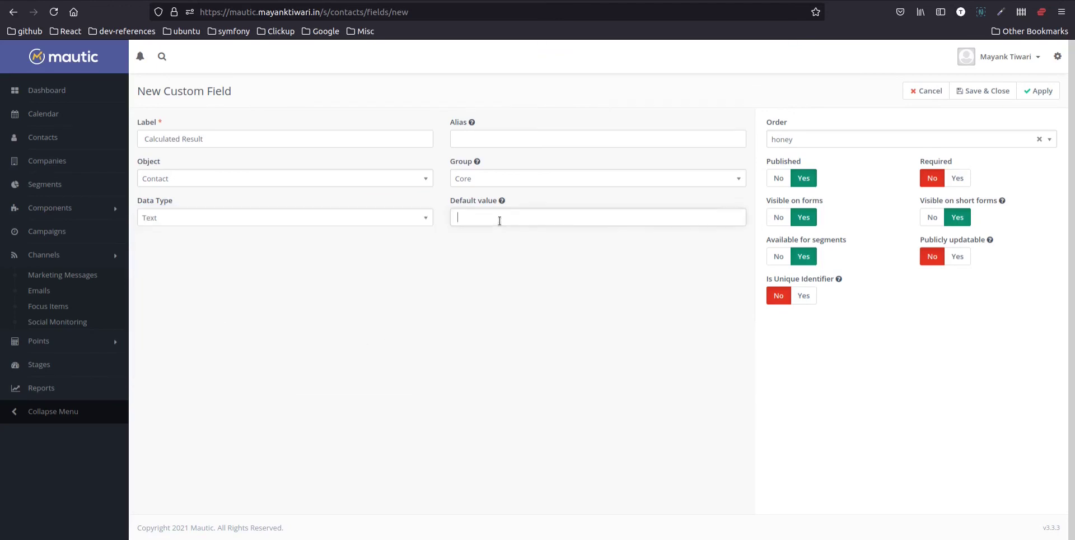
# Review the new field's group and order options, set Visible on short forms to No, and cancel the custom field
pyautogui.click(463, 178)
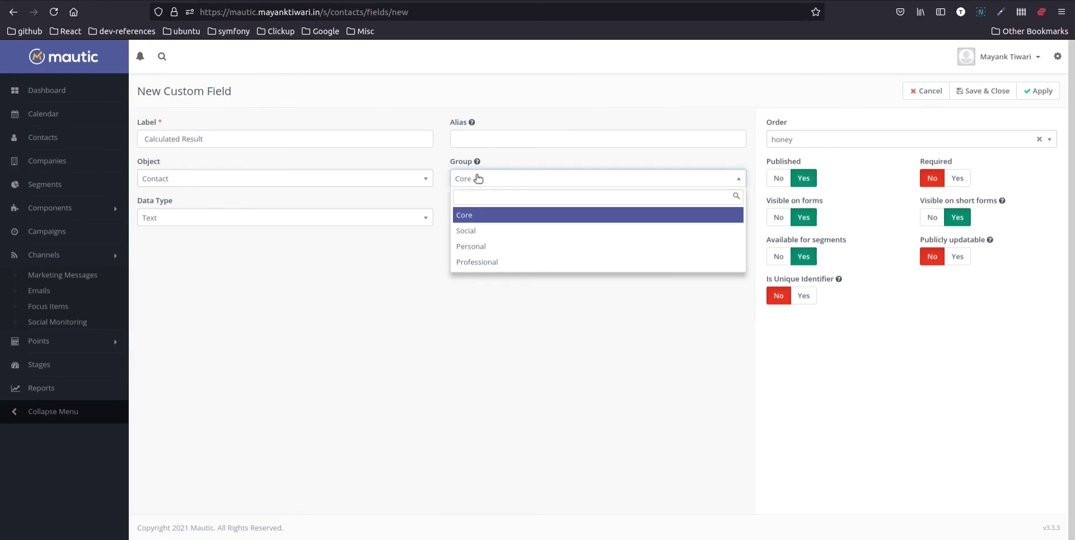
pyautogui.click(480, 284)
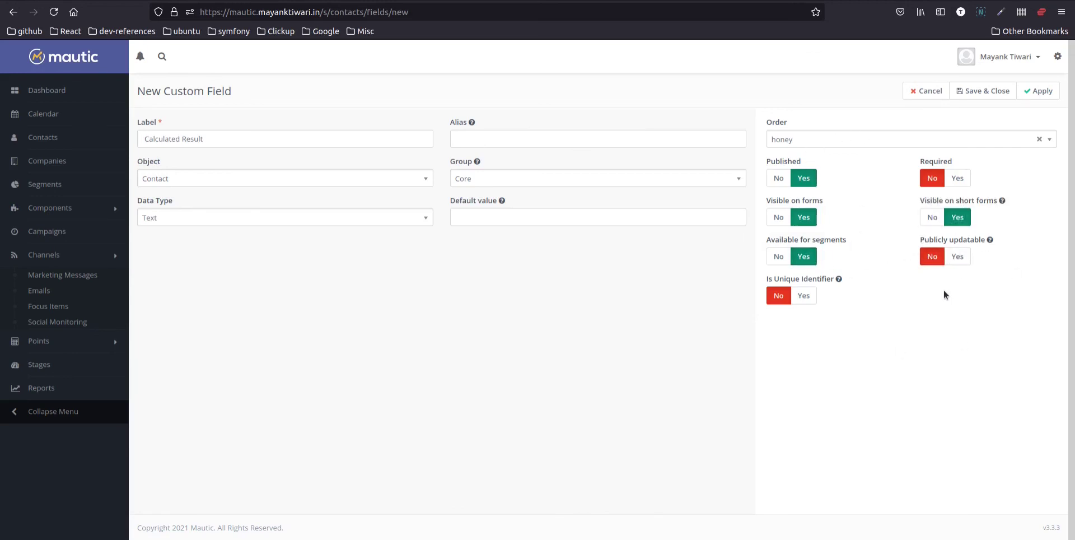
pyautogui.moveTo(950, 240)
pyautogui.moveTo(1003, 200)
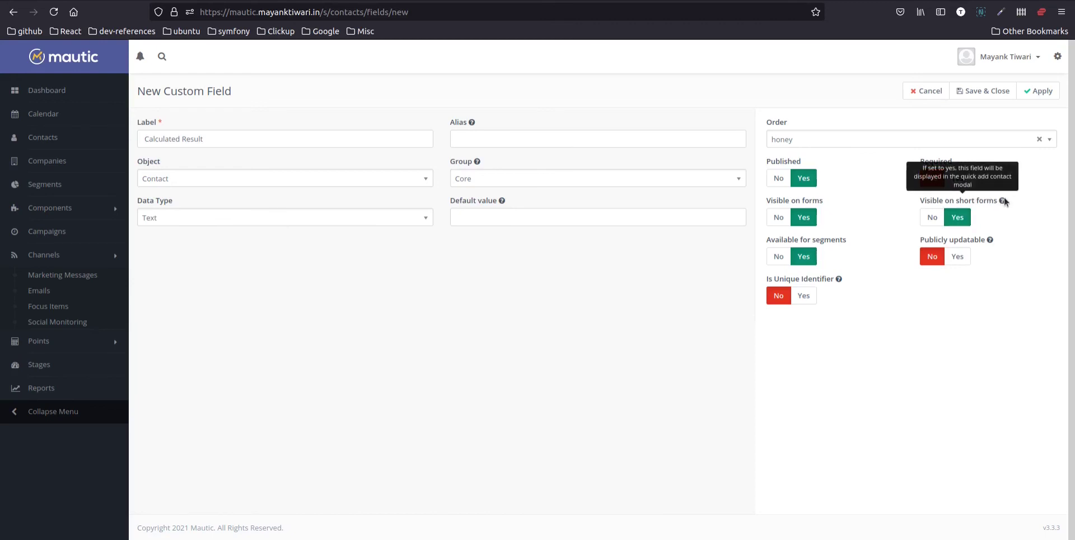
pyautogui.click(933, 220)
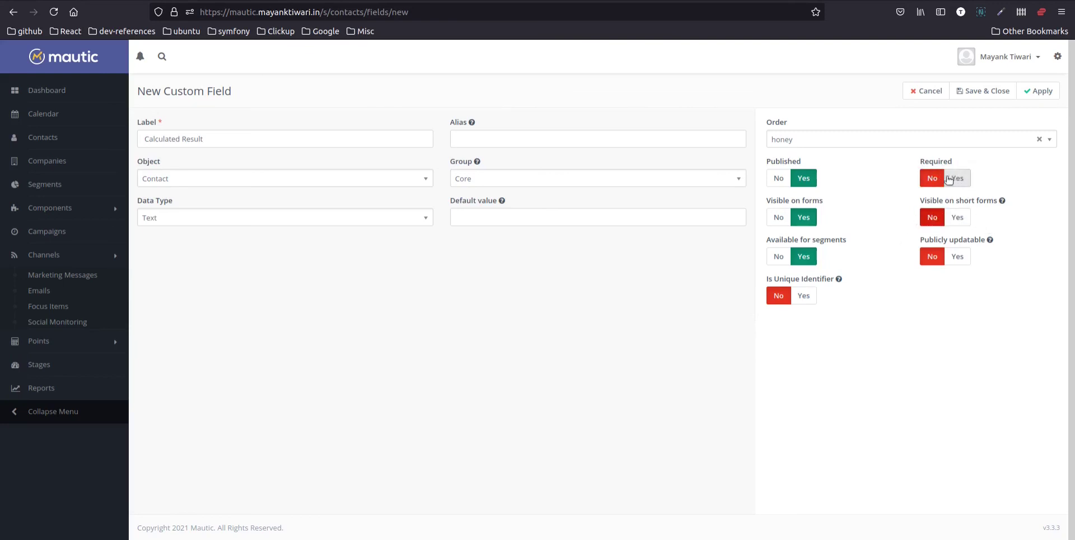
pyautogui.click(869, 141)
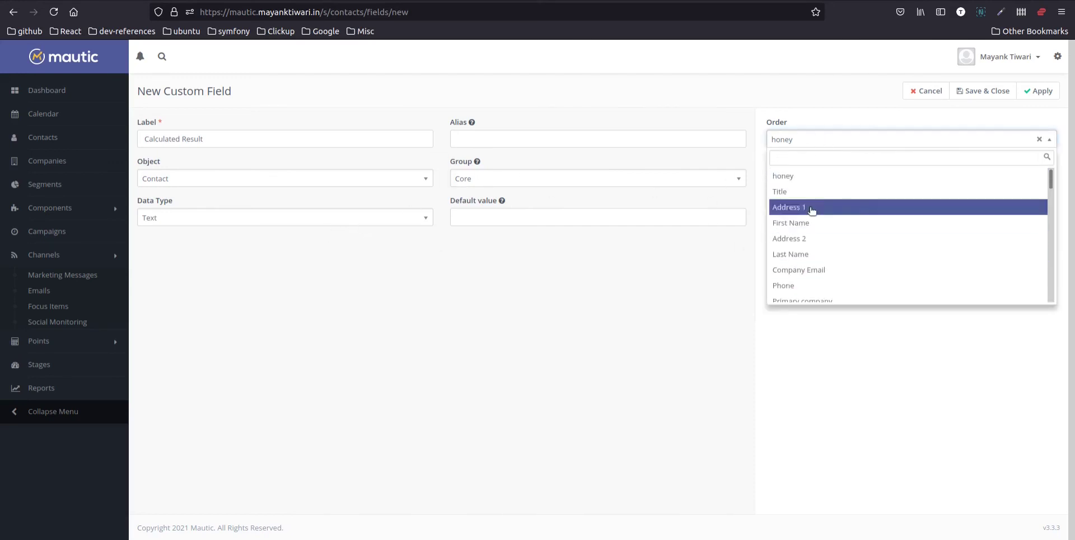
pyautogui.click(833, 388)
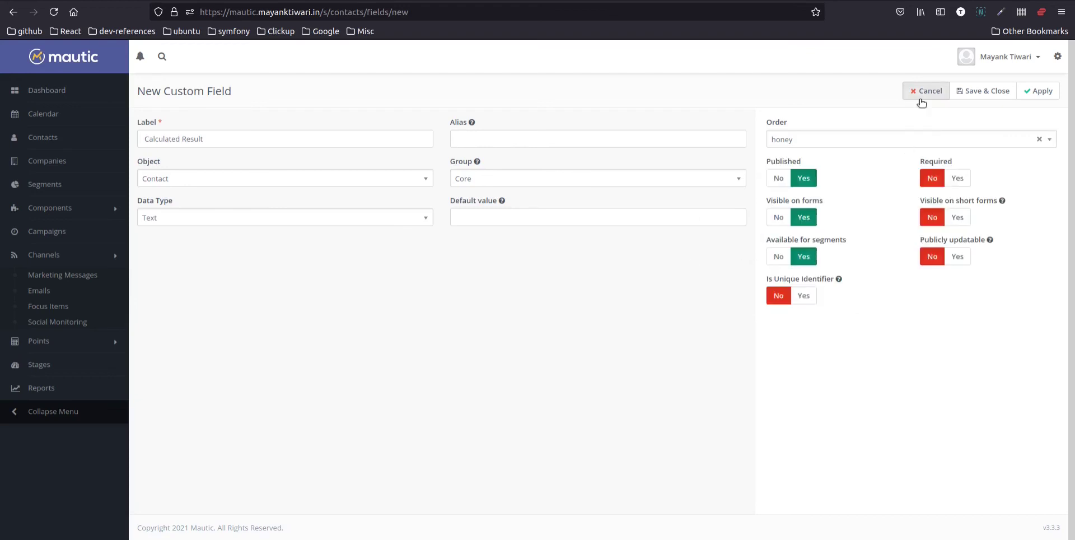
pyautogui.click(925, 91)
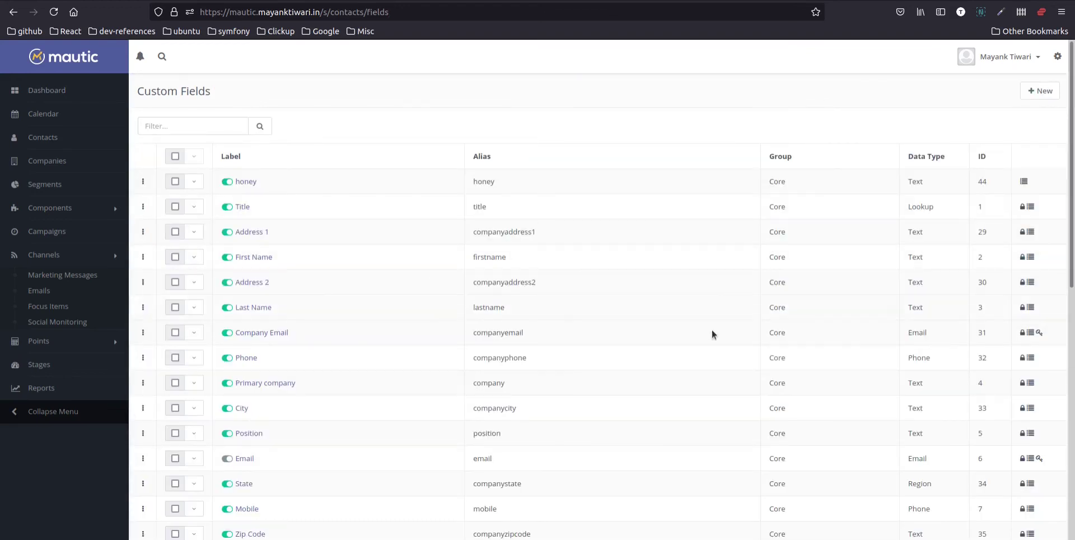
# Examine the existing custom fields and the property icons shown for each one
pyautogui.scroll(-2, 739, 234)
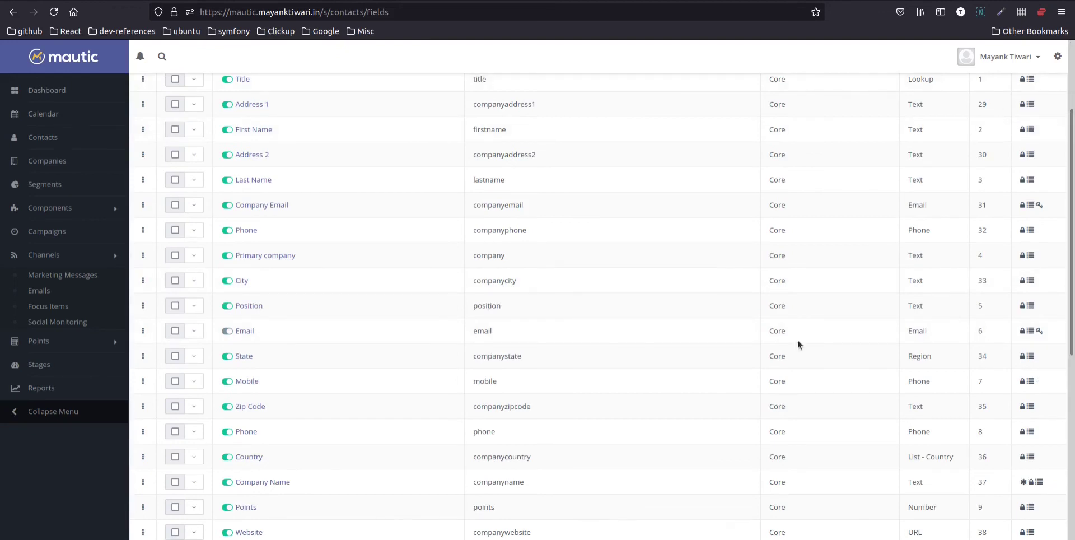
pyautogui.scroll(-1, 798, 339)
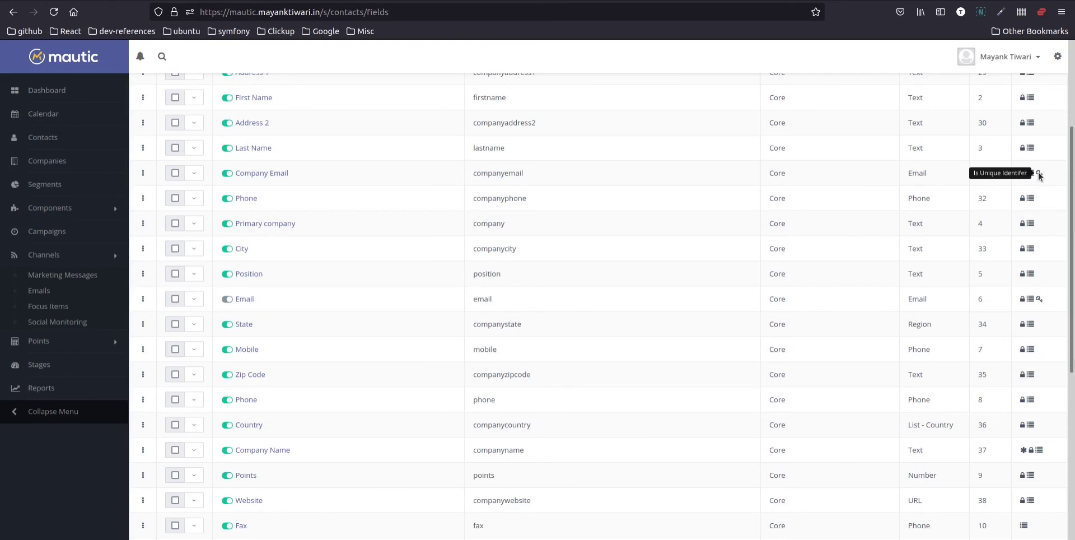
pyautogui.moveTo(1023, 421)
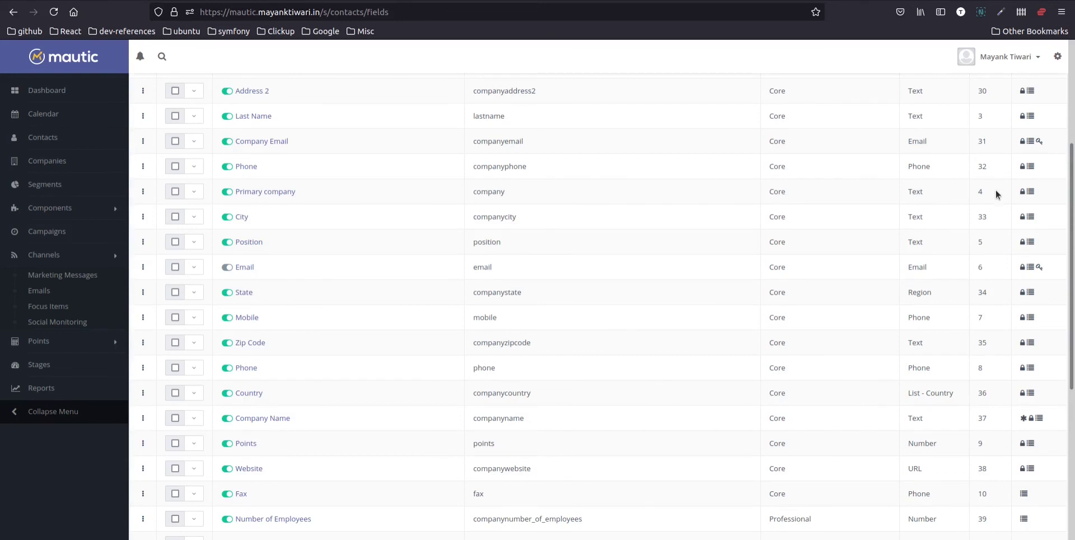
pyautogui.scroll(1, 1039, 225)
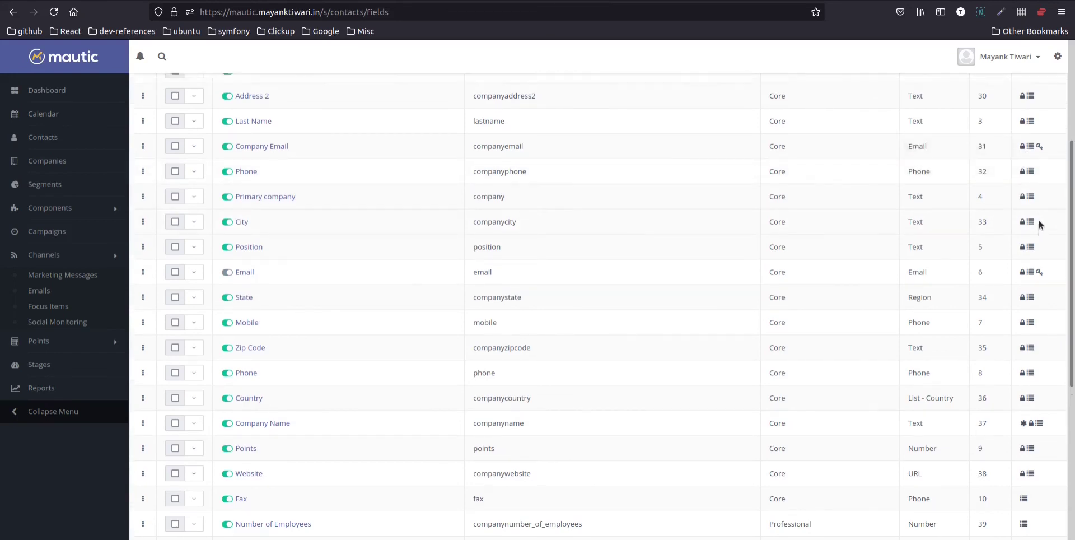
pyautogui.scroll(4, 1040, 225)
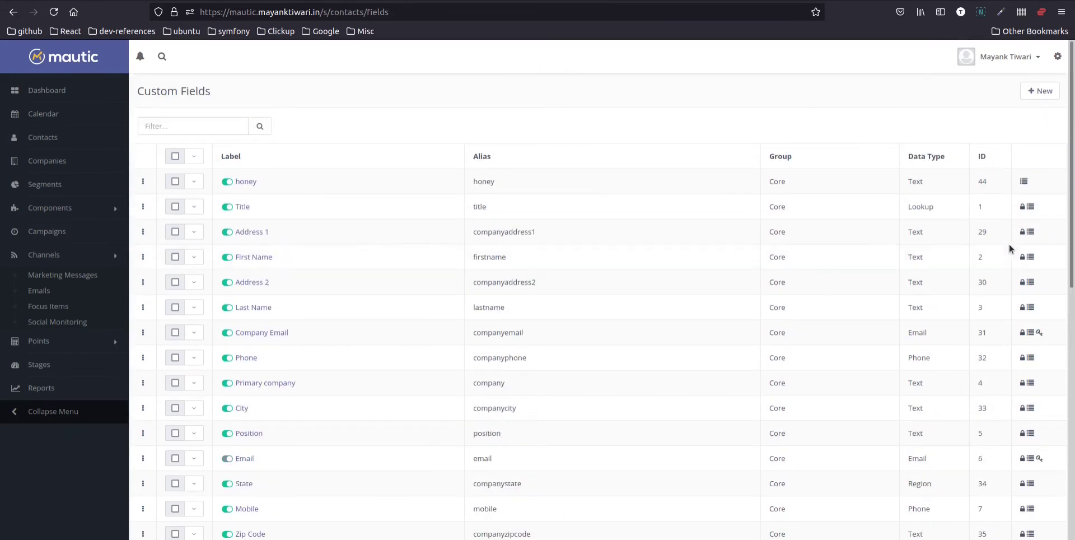
pyautogui.scroll(-4, 970, 346)
pyautogui.scroll(4, 969, 347)
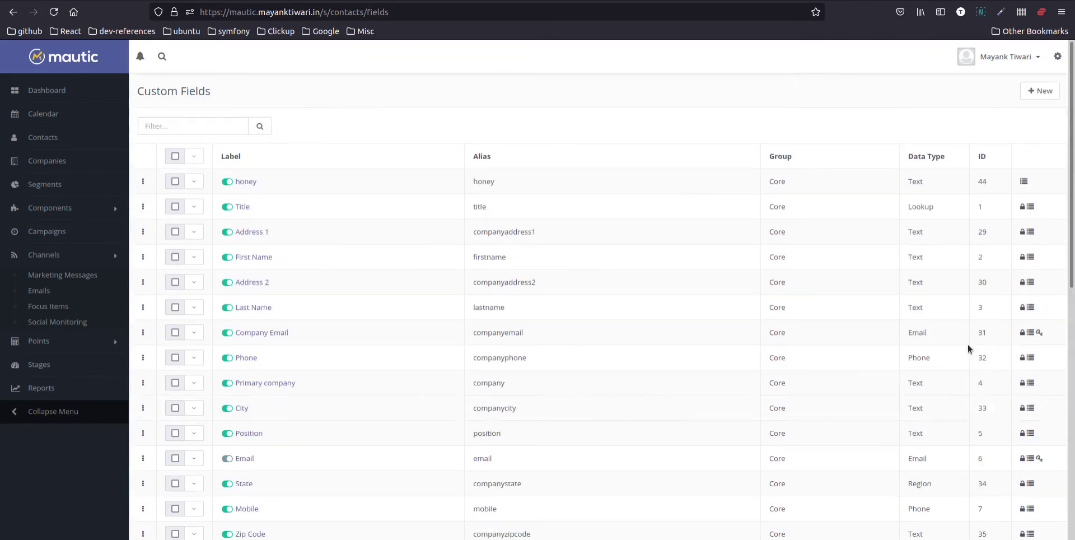
# Open the Plugins page from Mautic's settings to view the available integrations
pyautogui.click(1058, 56)
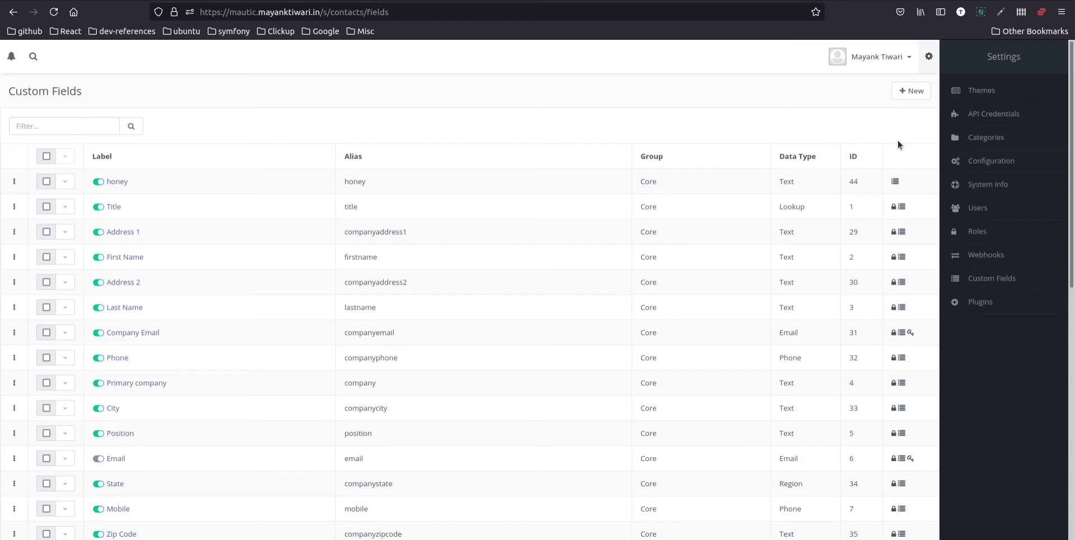
pyautogui.click(984, 302)
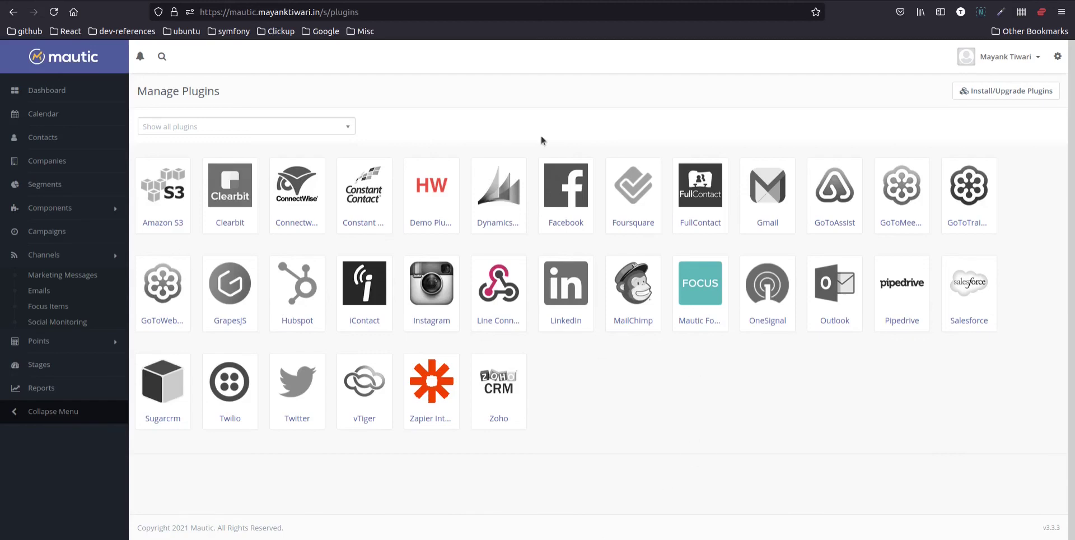
# Filter the plugin list to show only Demo Plugin, and clear the filter to show all plugins again
pyautogui.click(995, 98)
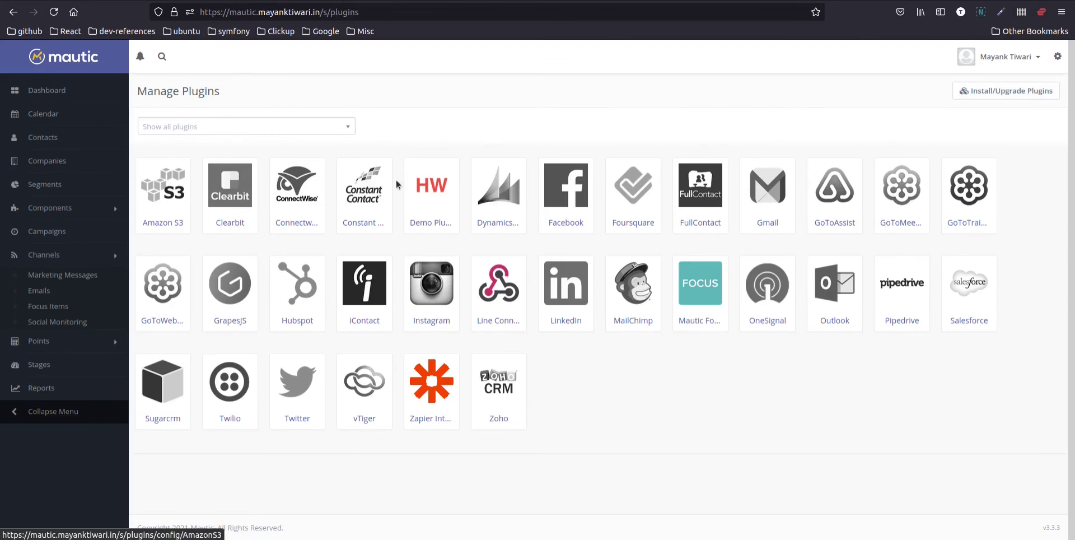
pyautogui.click(340, 130)
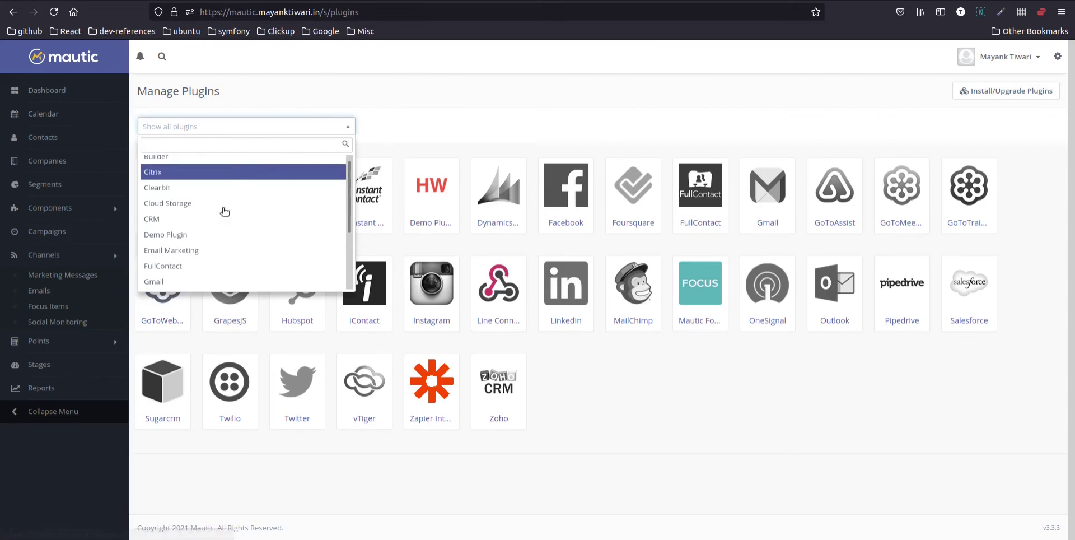
pyautogui.click(213, 234)
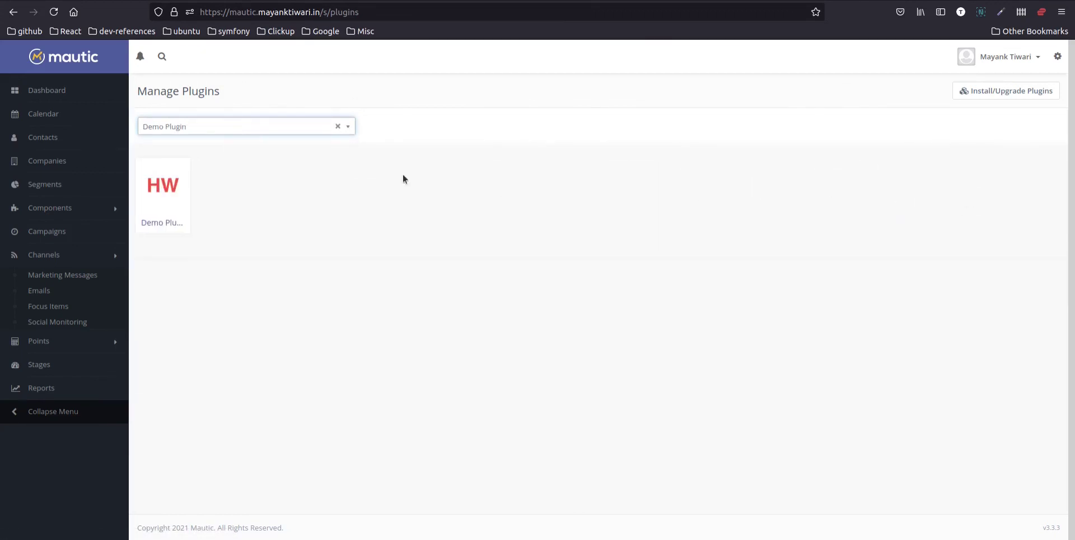
pyautogui.click(338, 126)
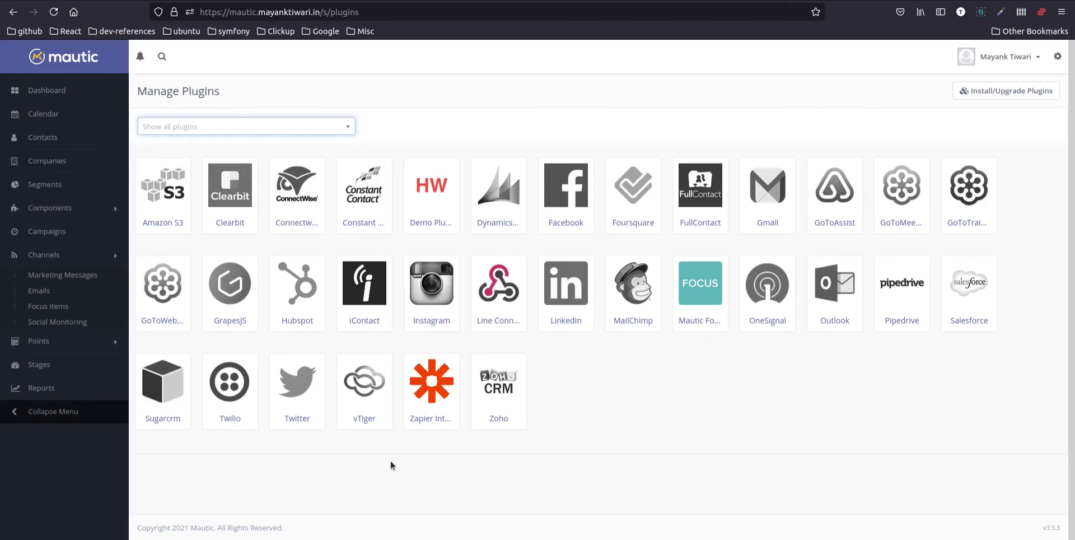
# Review the Enabled/Auth settings of the Pipedrive integration and the Demo Plugin, closing each without saving
pyautogui.click(902, 301)
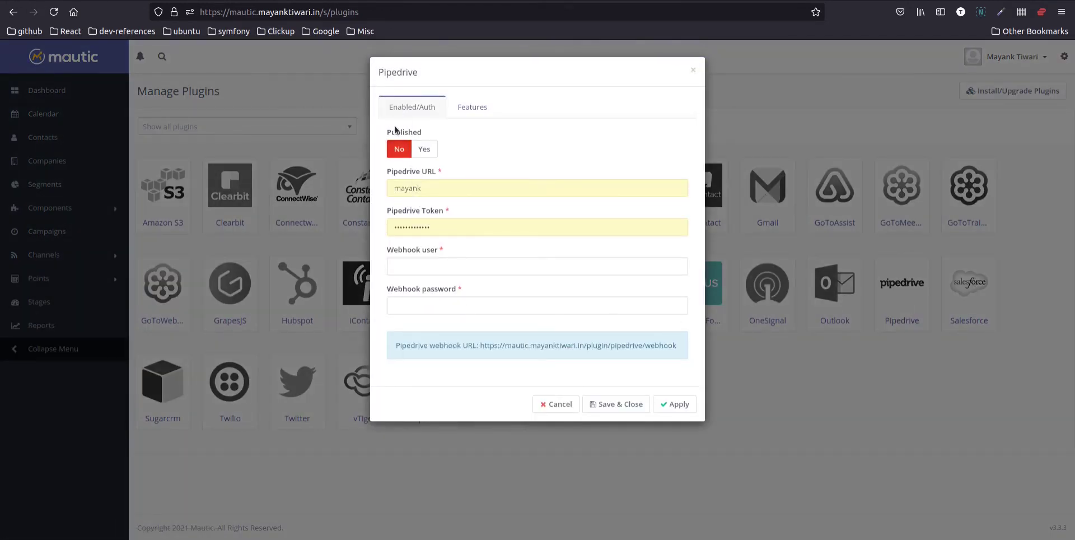
pyautogui.click(552, 404)
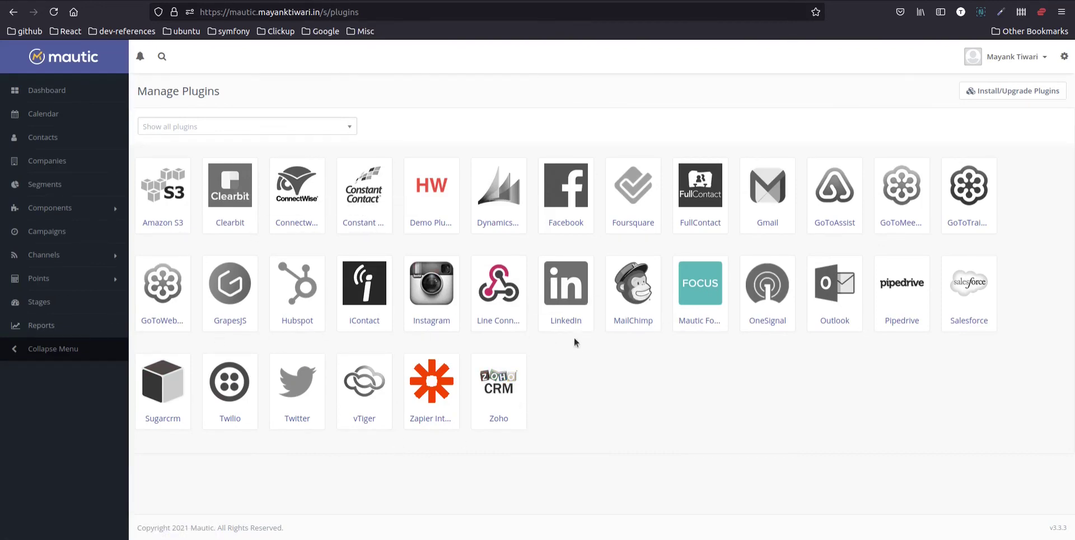
pyautogui.click(428, 195)
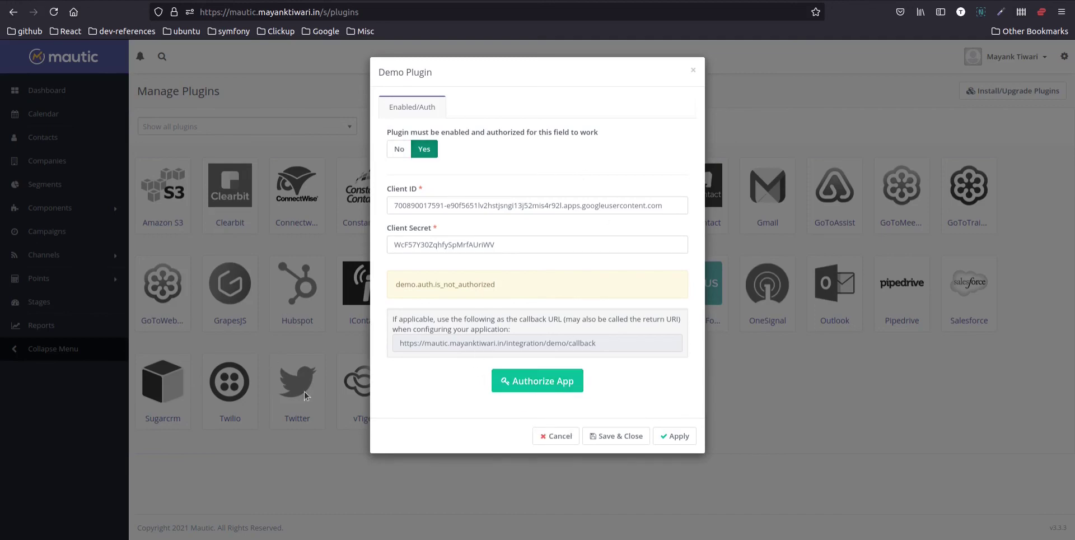
pyautogui.click(541, 439)
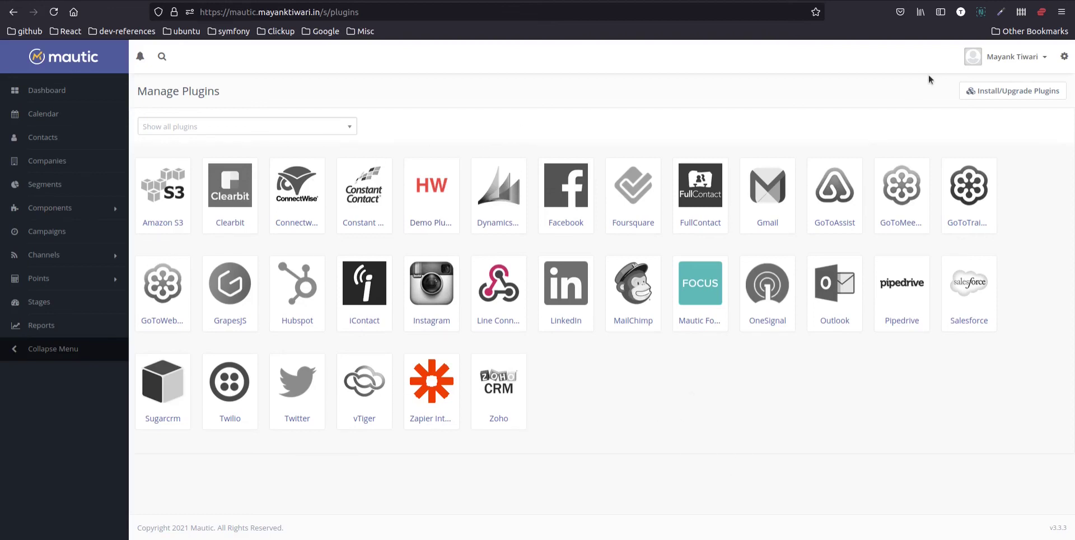
pyautogui.click(1064, 56)
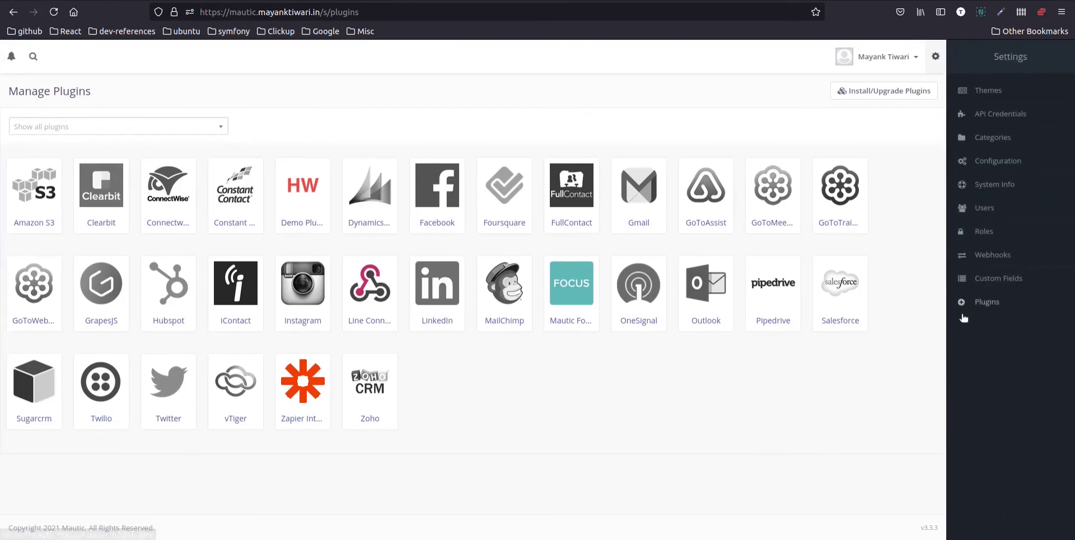
pyautogui.click(936, 56)
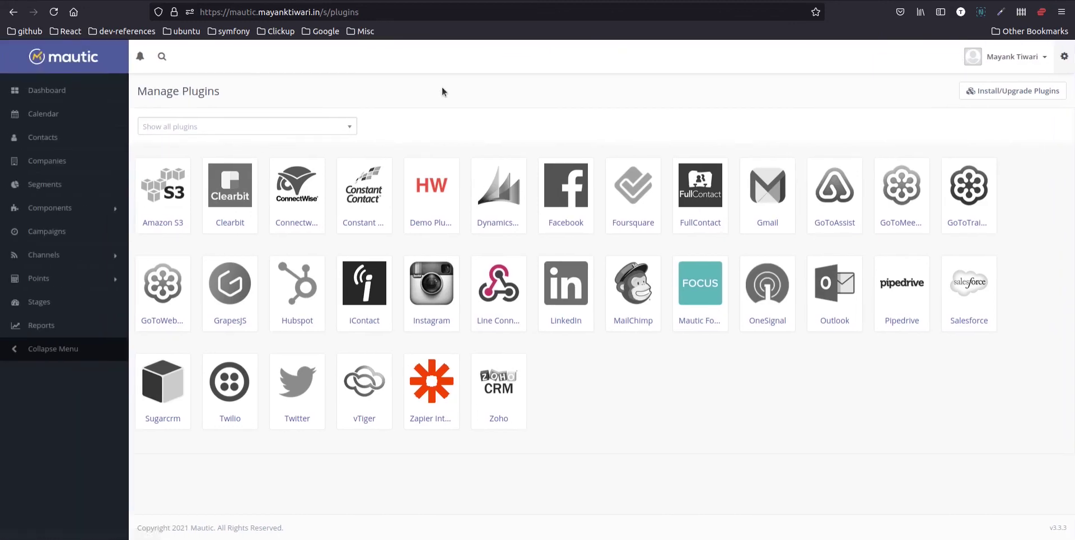